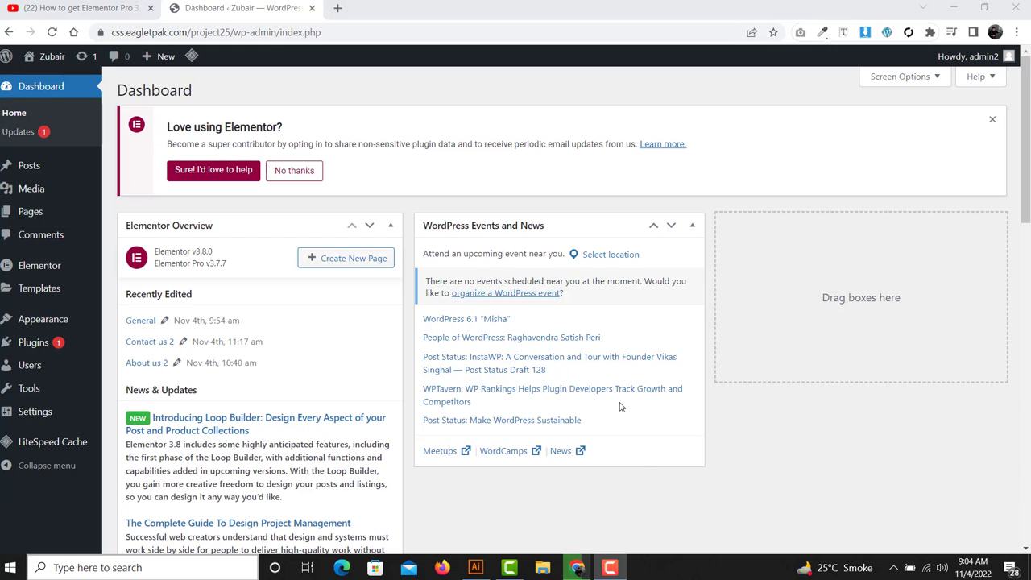
- Subscribe to the tutorial's YouTube channel with All notifications, then return to the WordPress dashboard
left_click(89, 11)
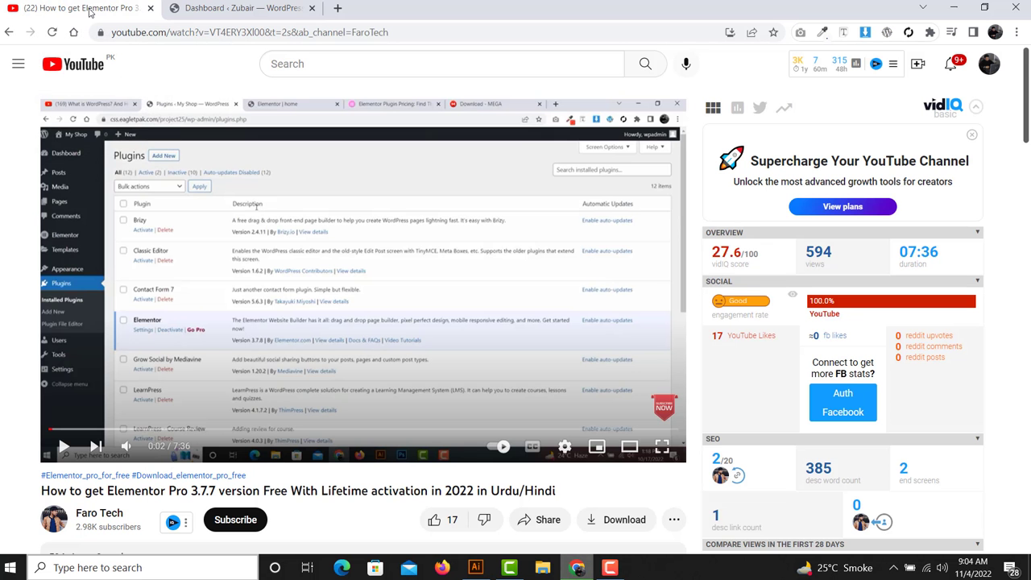
scroll(303, 205, "down", 1)
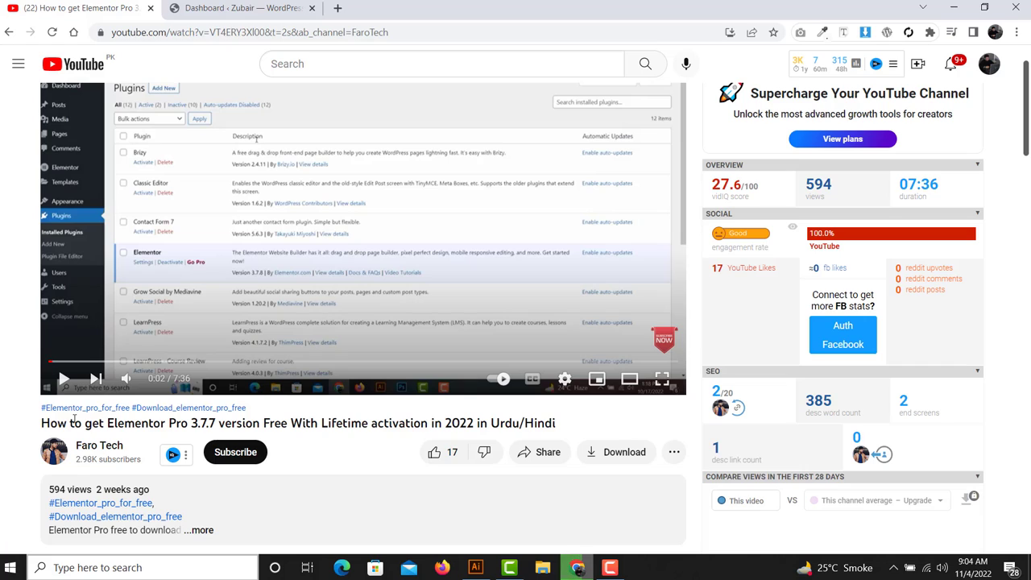
left_click(244, 458)
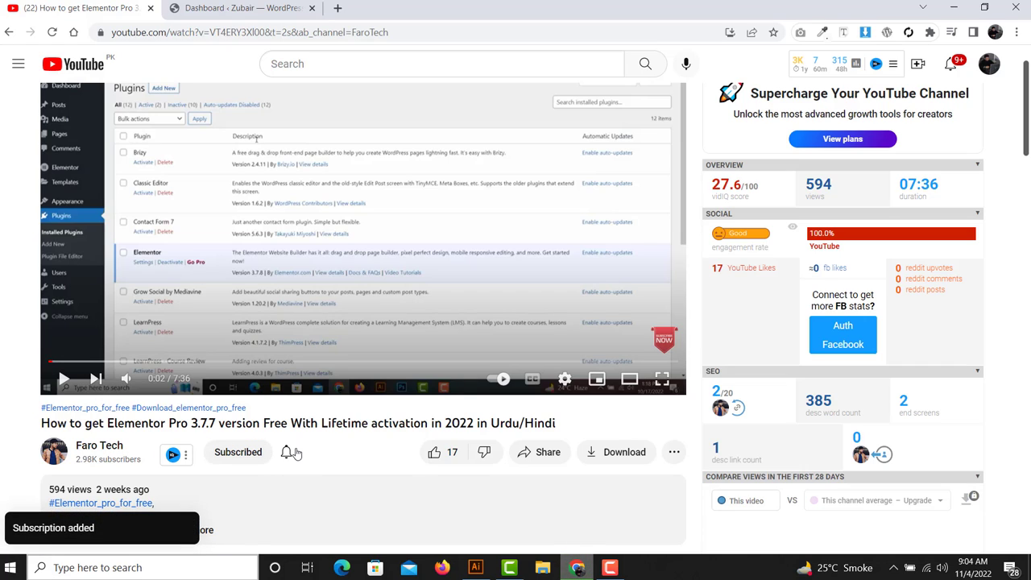
left_click(287, 455)
left_click(306, 482)
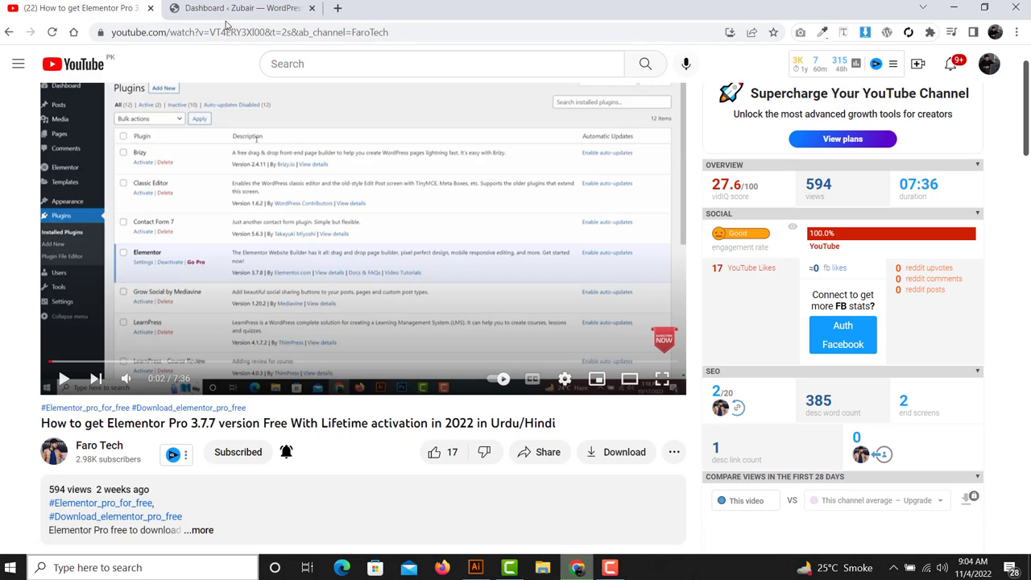
left_click(258, 9)
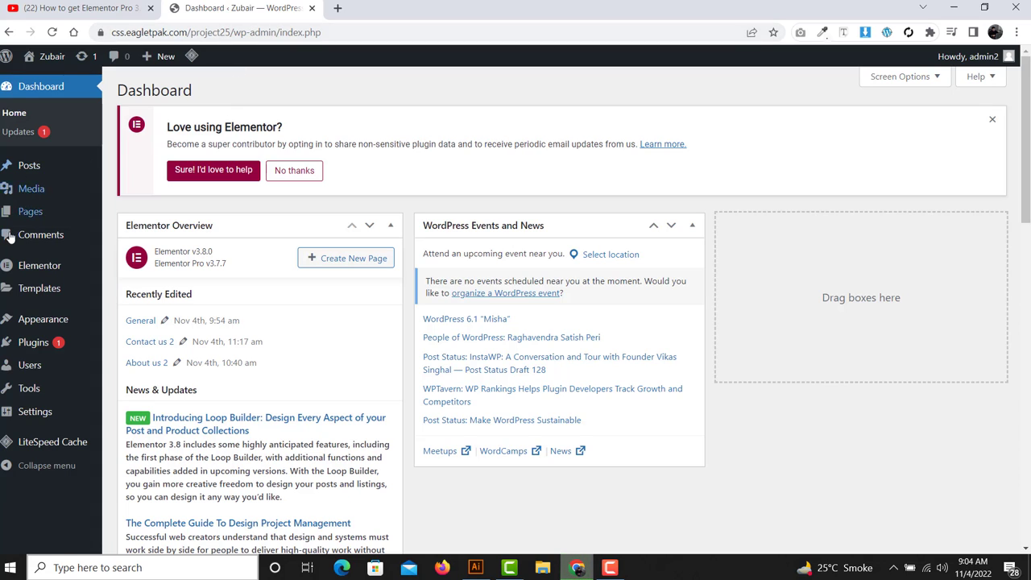
- Open the WordPress Pages list in a new tab, skim the YouTube comments, then return to it
right_click(58, 221)
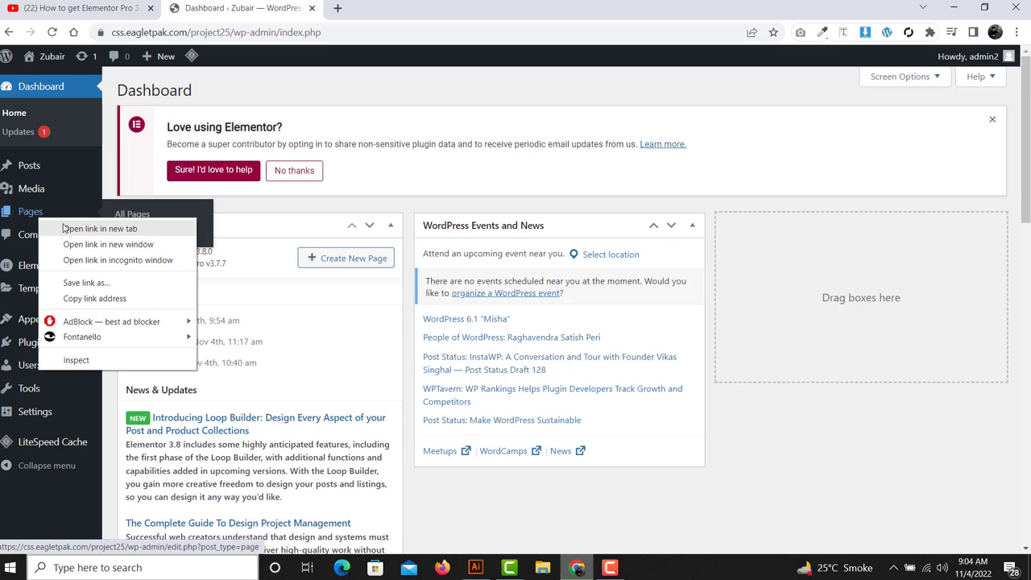
left_click(100, 228)
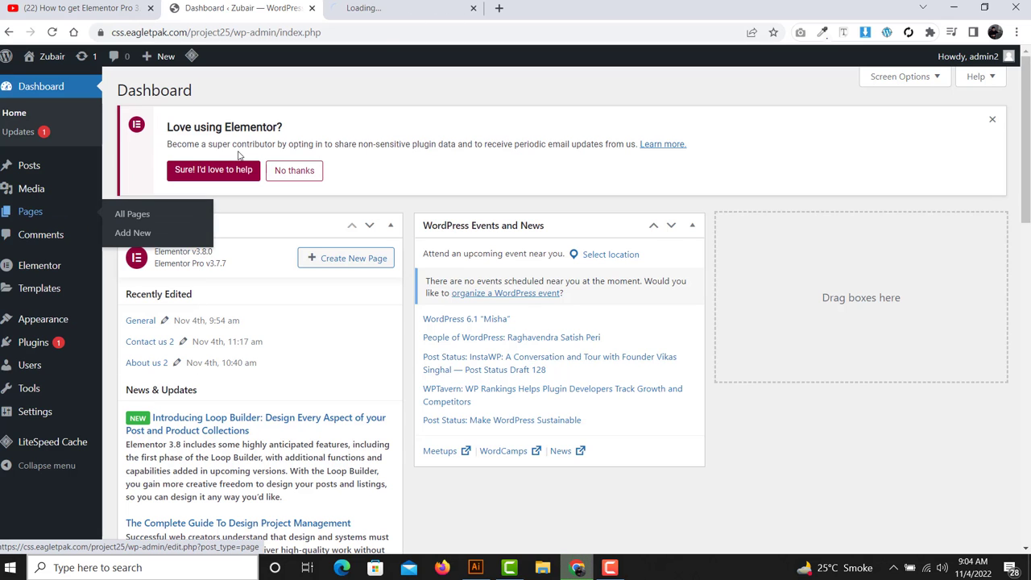
left_click(439, 8)
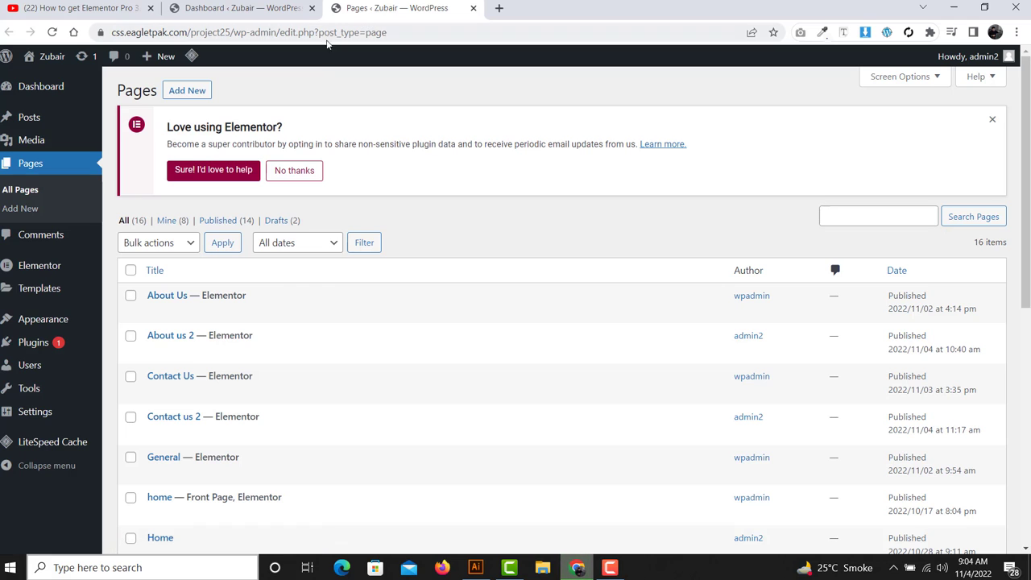
left_click(101, 8)
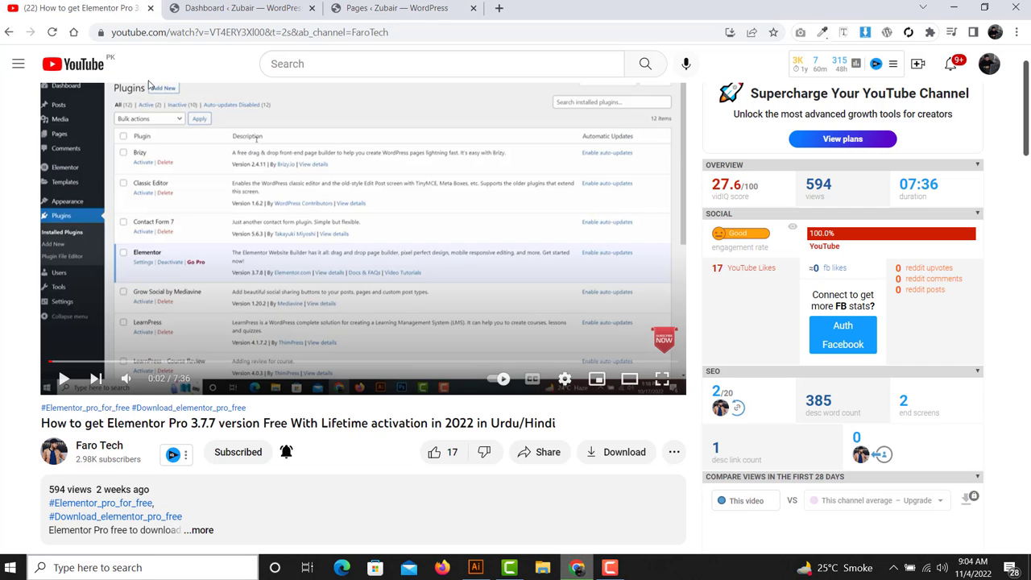
scroll(163, 95, "down", 1)
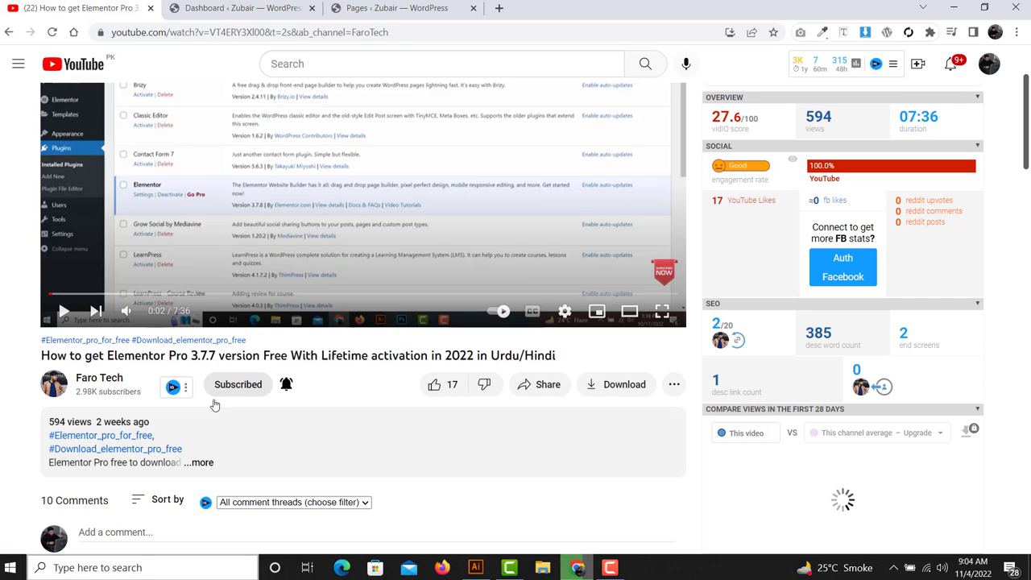
scroll(283, 403, "down", 3)
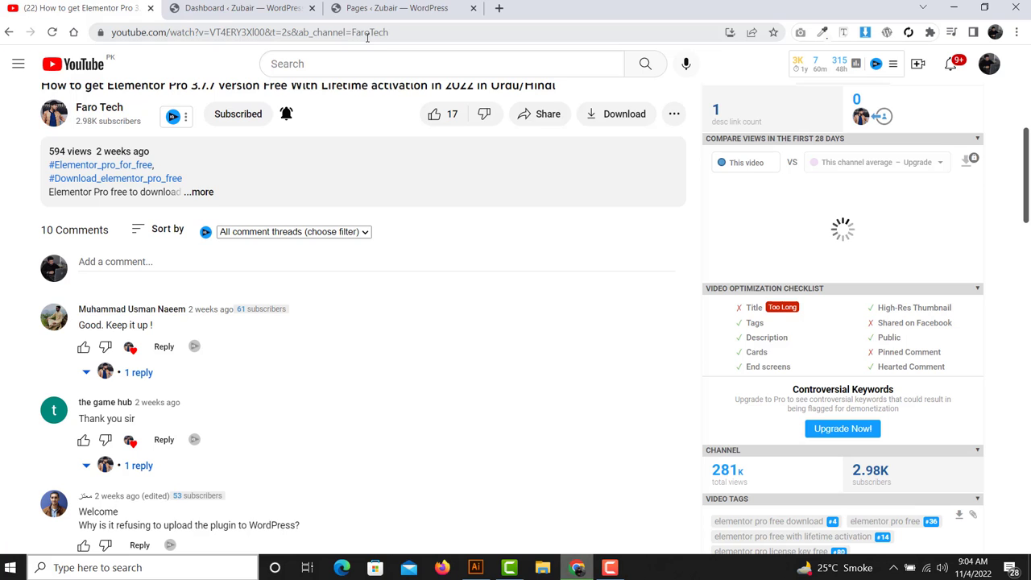
left_click(392, 9)
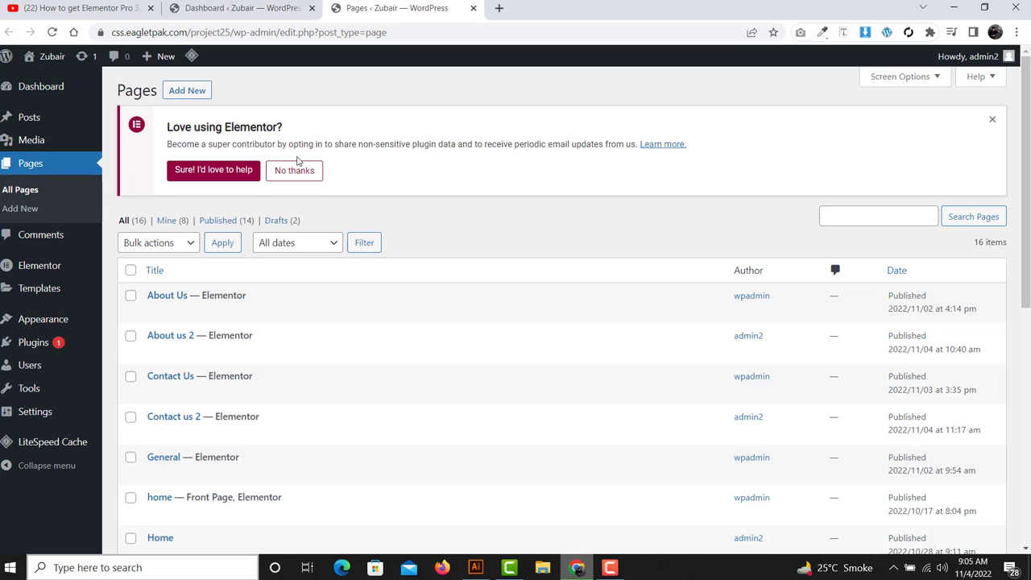
- Add a new page titled 'GENERAL SECTION', publish it, and edit it with Elementor
left_click(198, 94)
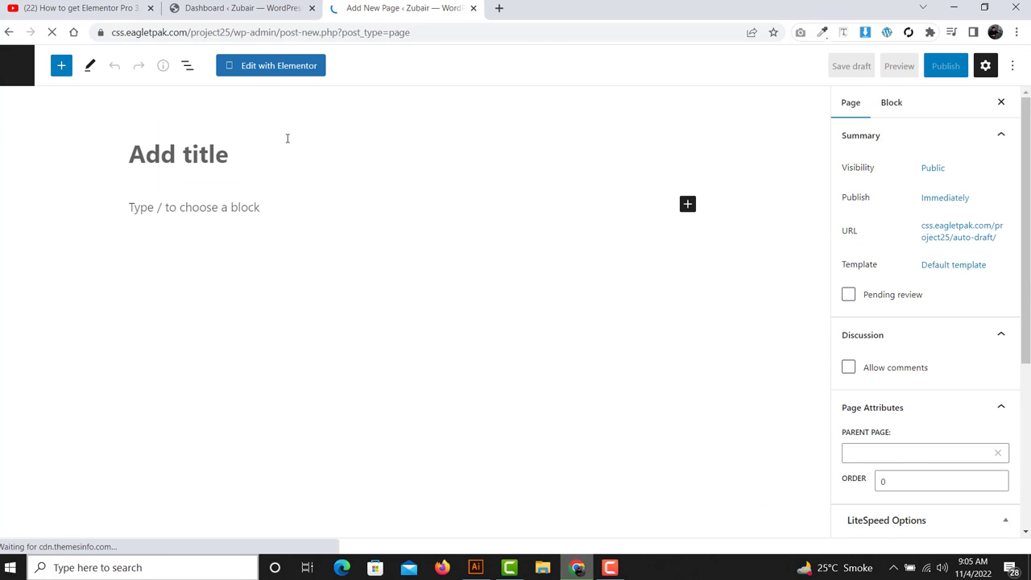
type("GE")
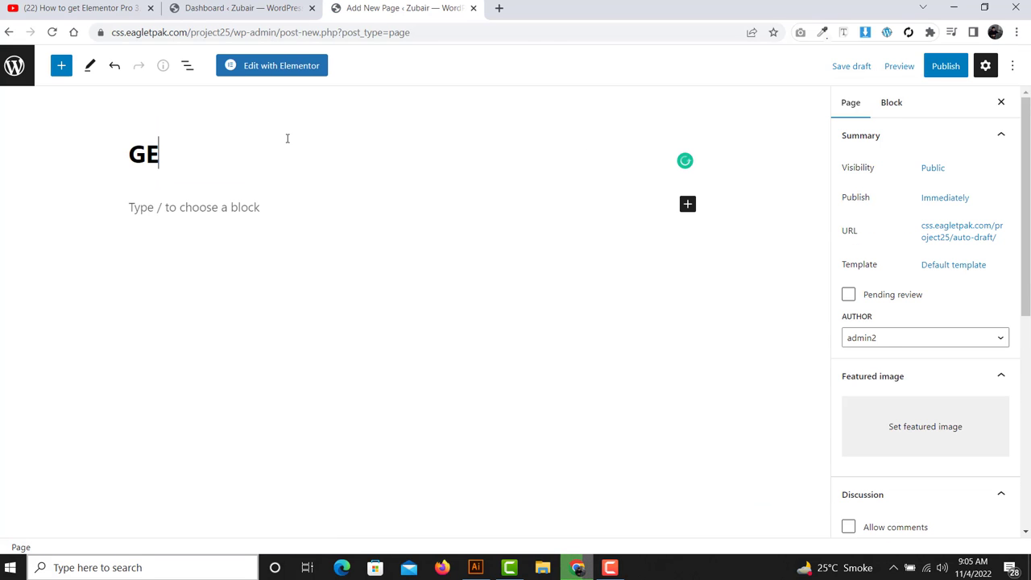
type("NERA")
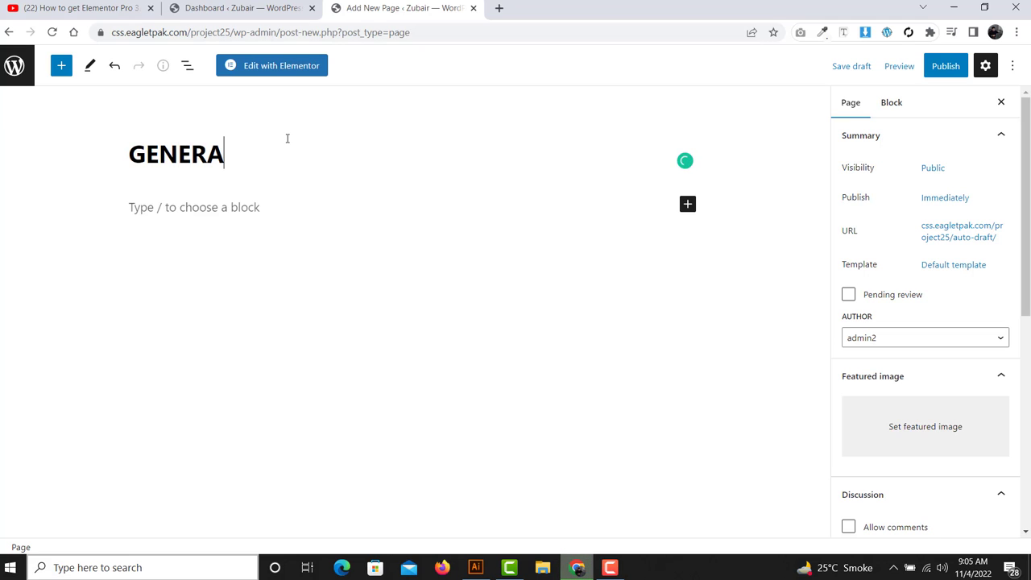
type("L SECTION")
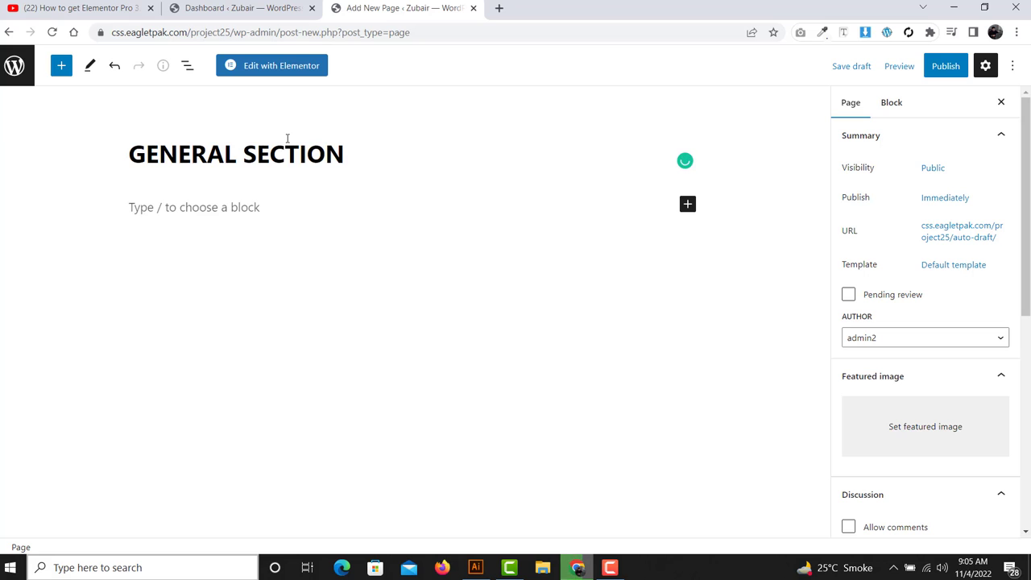
left_click(946, 66)
left_click(894, 66)
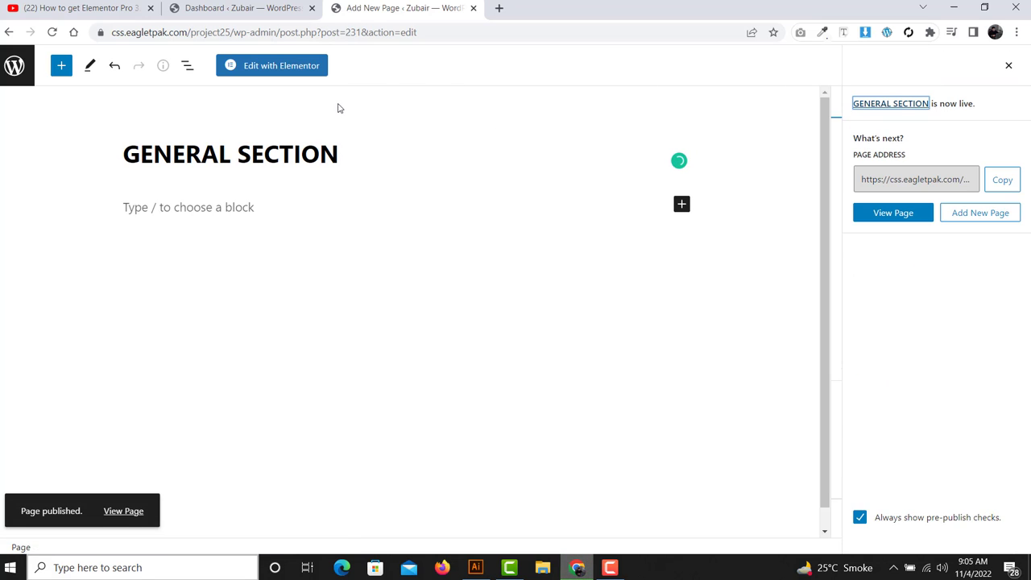
left_click(282, 72)
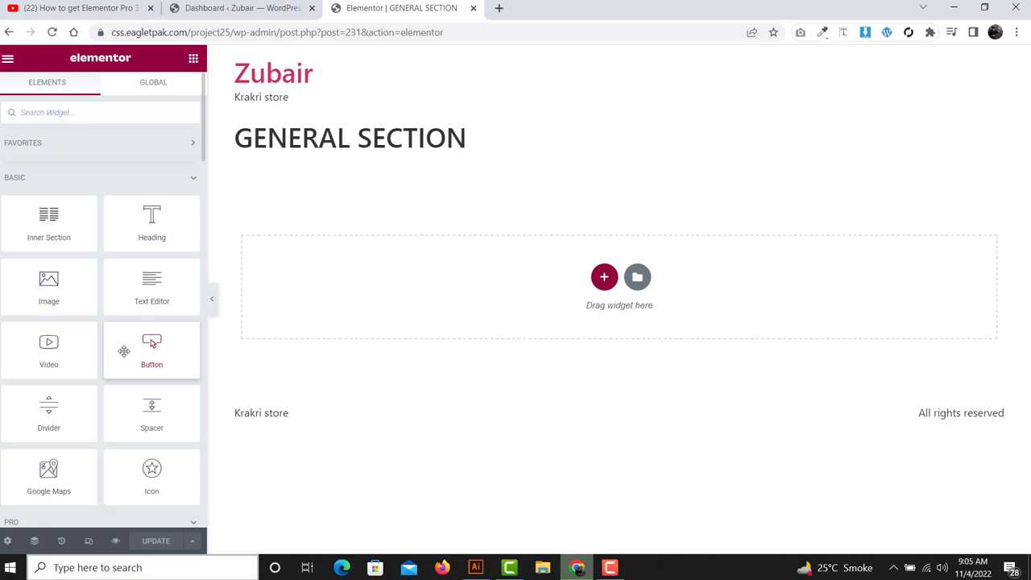
- Turn Hide Title on in the page settings
left_click(8, 540)
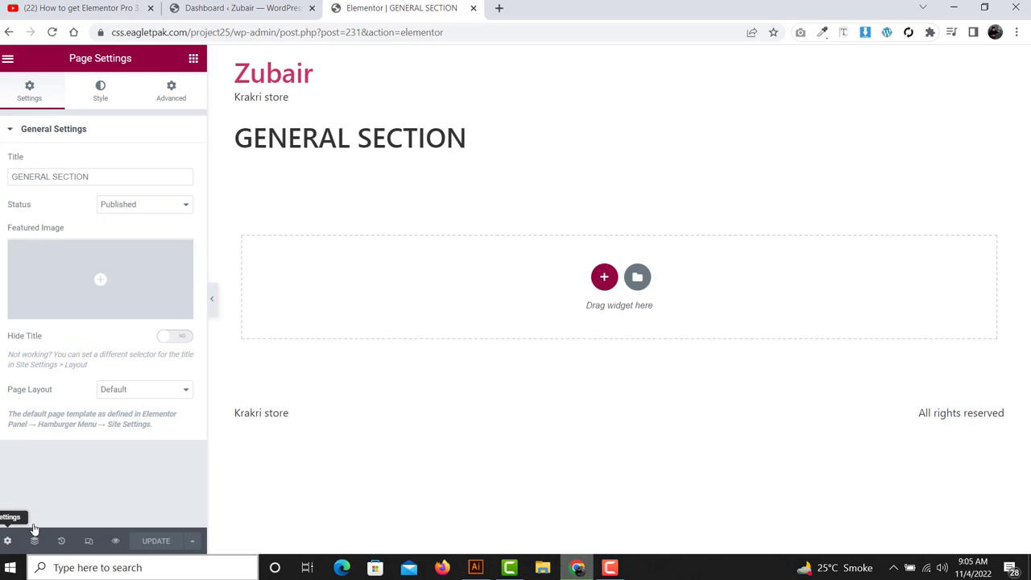
left_click(170, 337)
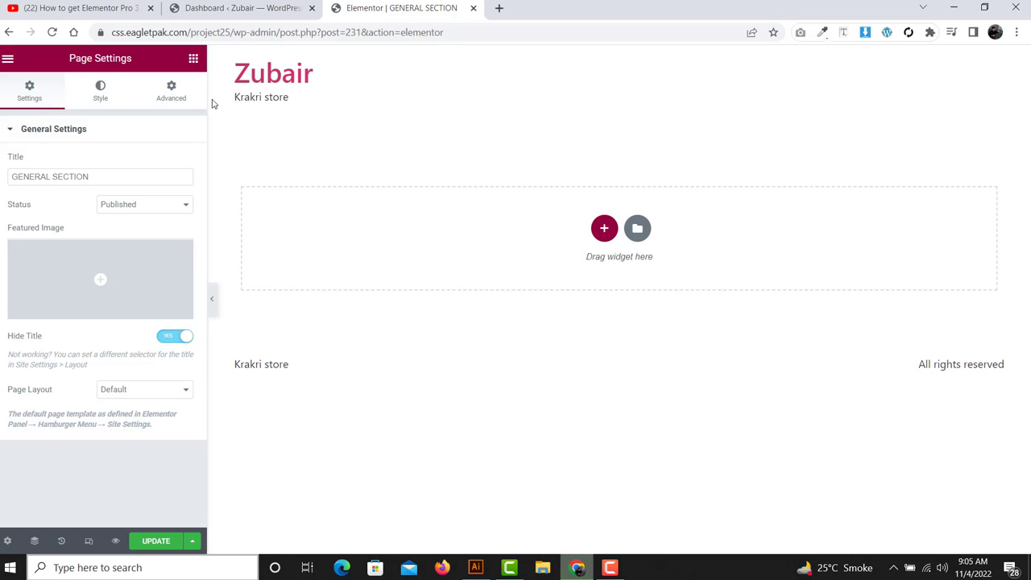
left_click(193, 58)
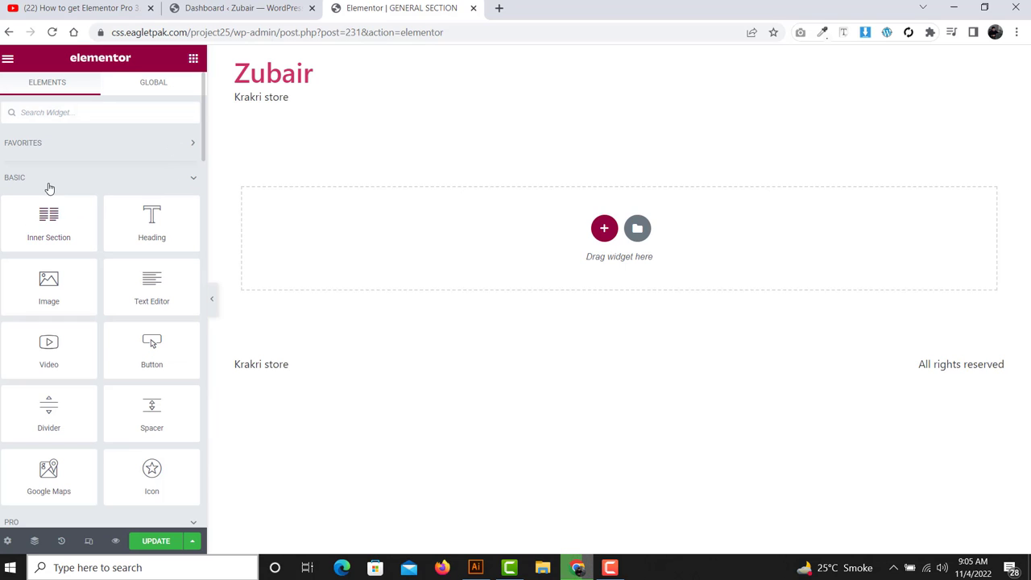
- Collapse the Basic and Pro widget categories to reveal the General widgets
mouse_move(33, 186)
left_mouse_down()
mouse_move(3, 179)
mouse_move(29, 178)
left_mouse_up()
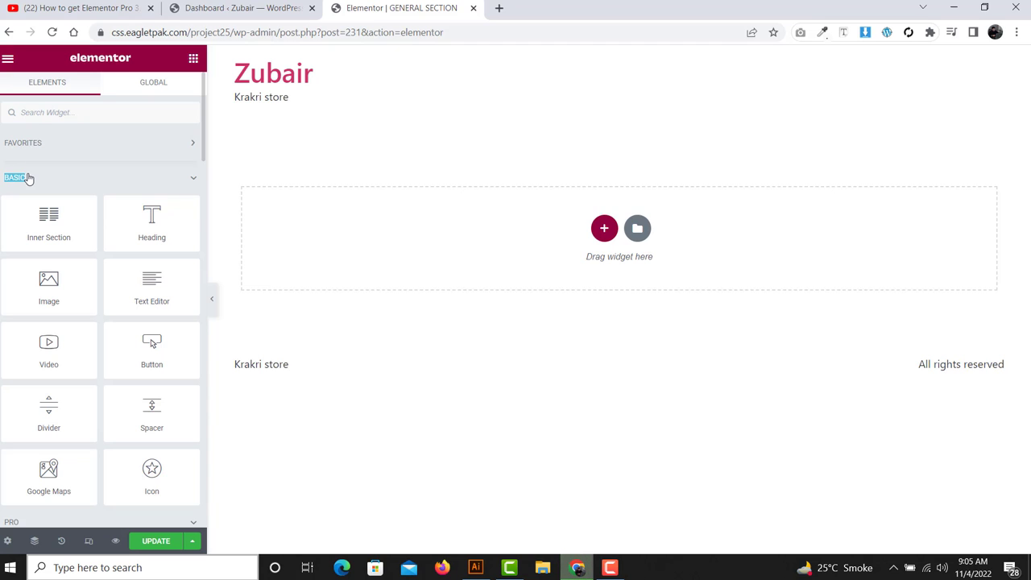
scroll(49, 241, "down", 1)
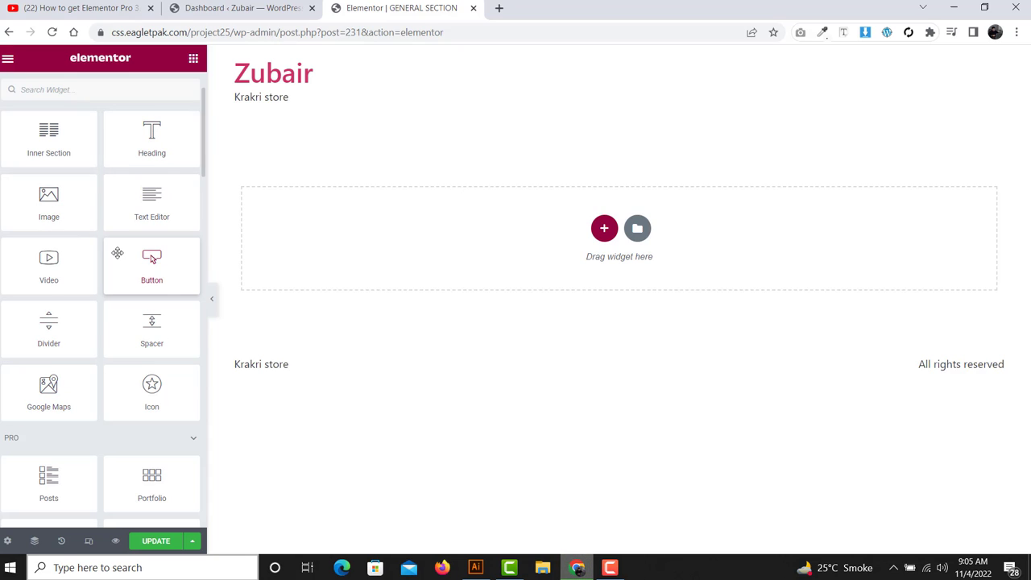
scroll(103, 186, "up", 2)
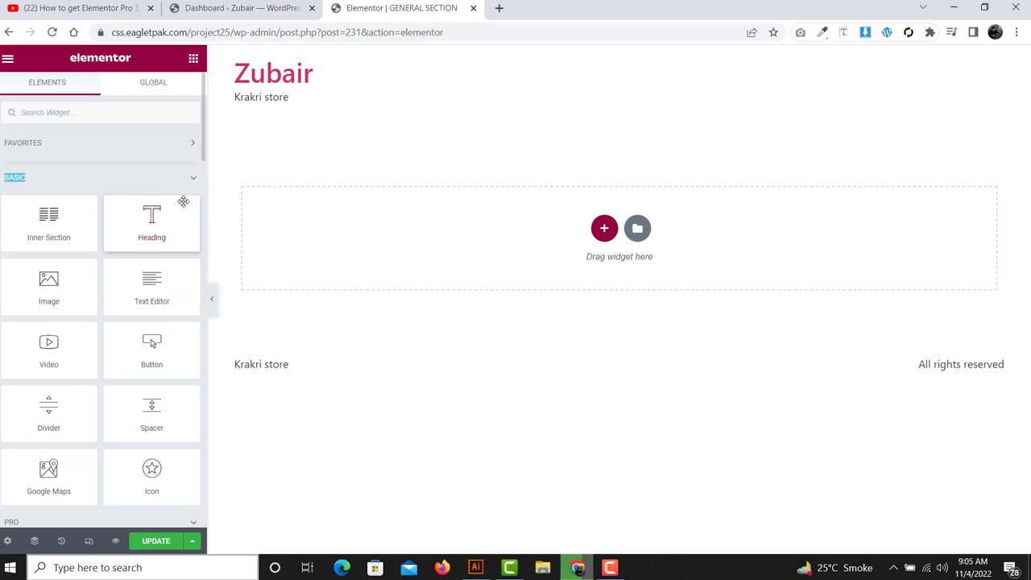
left_click(190, 177)
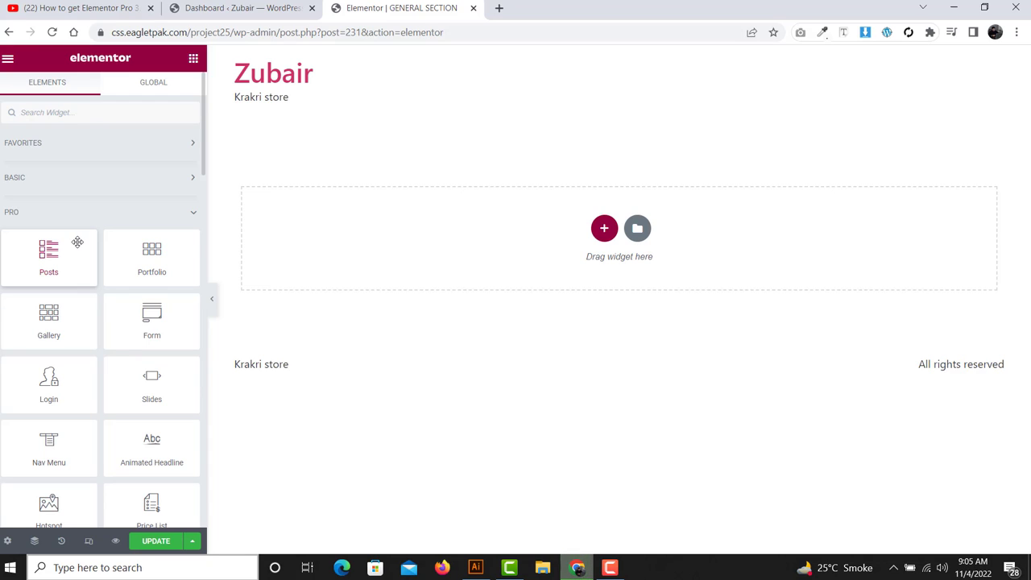
scroll(104, 180, "down", 1)
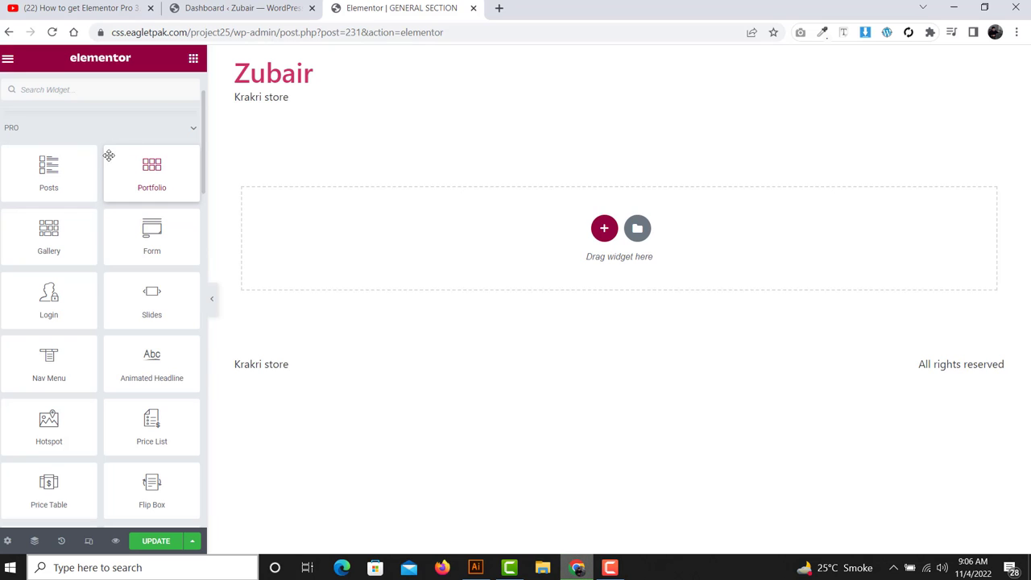
left_click(192, 128)
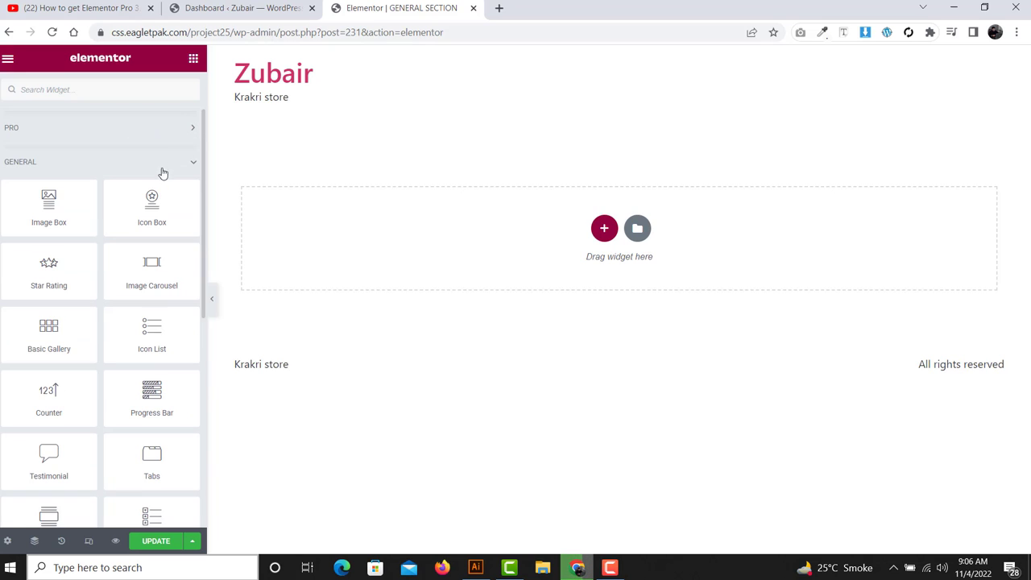
double_click(12, 164)
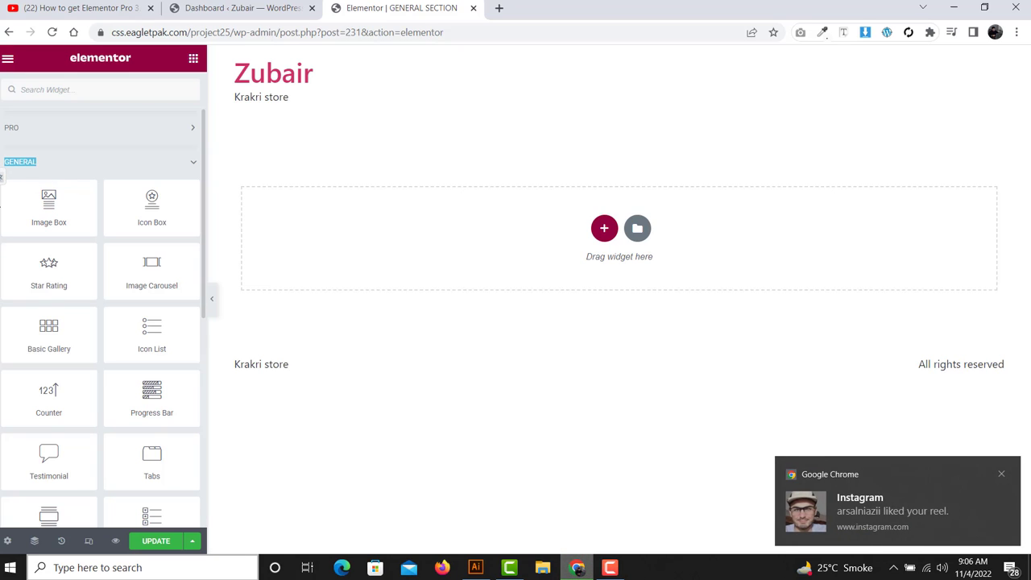
left_click(1001, 473)
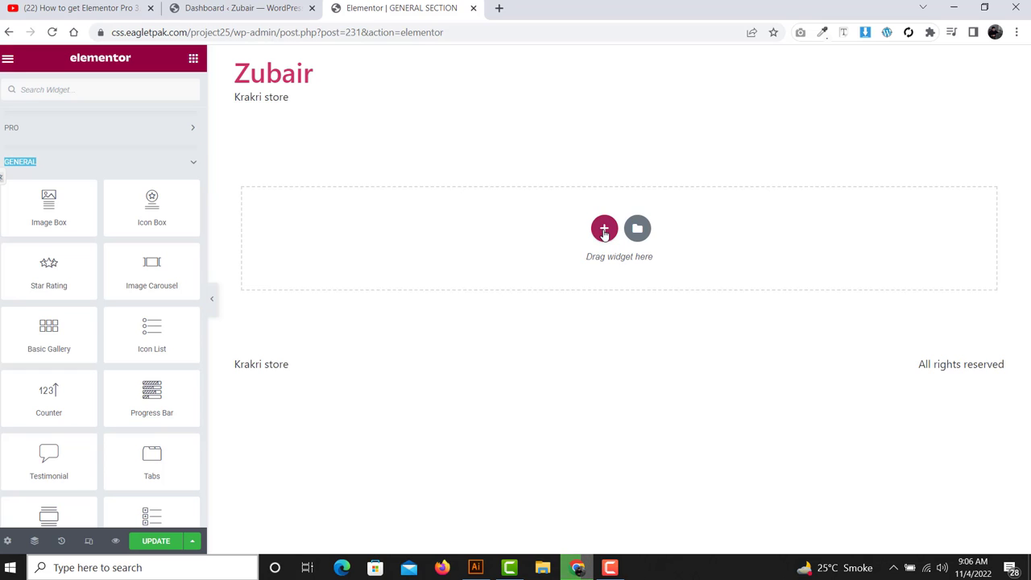
- Insert a three-column section and drop an Image Box widget into its first column
left_click(604, 228)
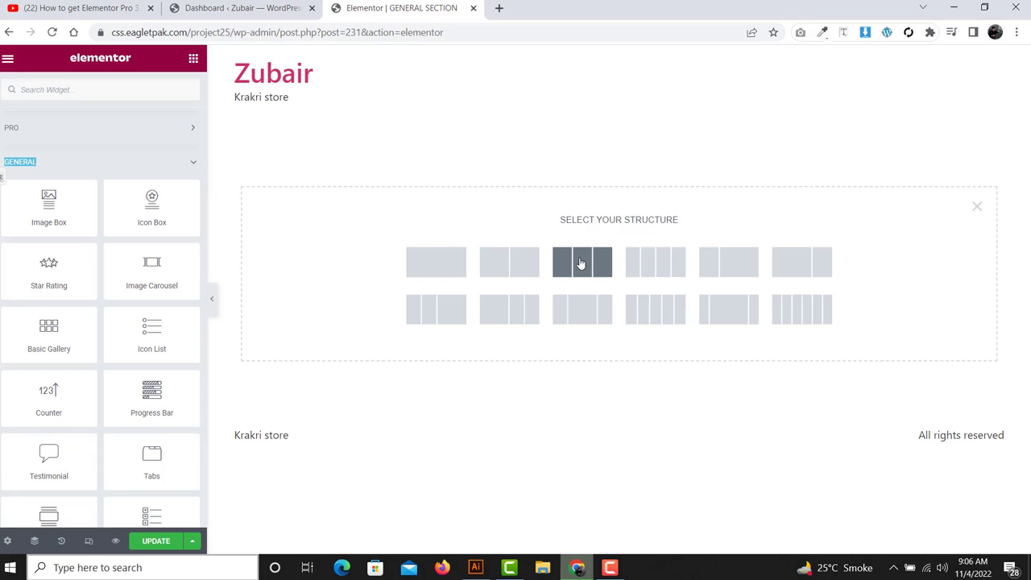
left_click(581, 264)
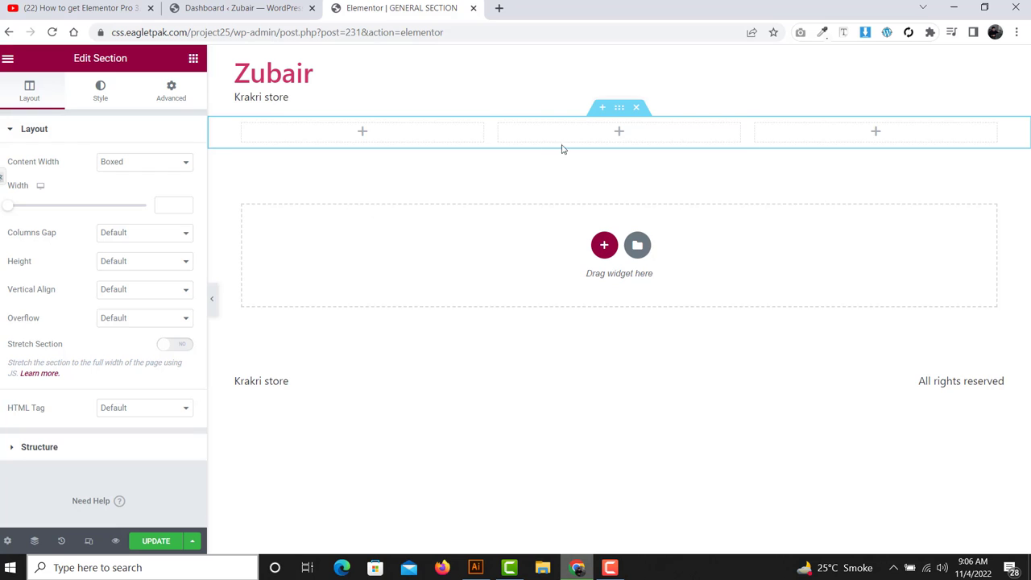
left_click(194, 59)
scroll(99, 219, "down", 1)
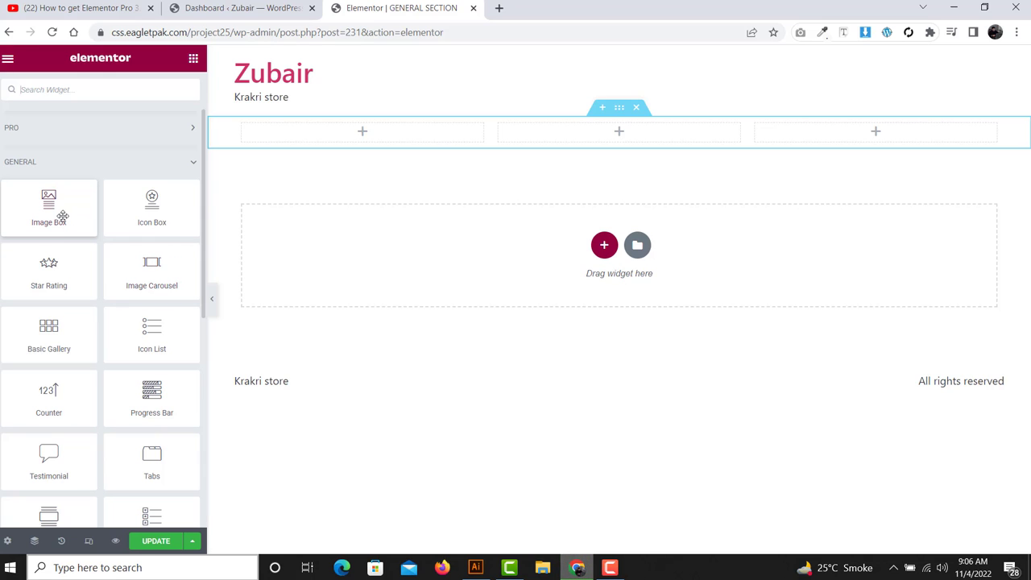
left_click_drag(58, 216, 411, 134)
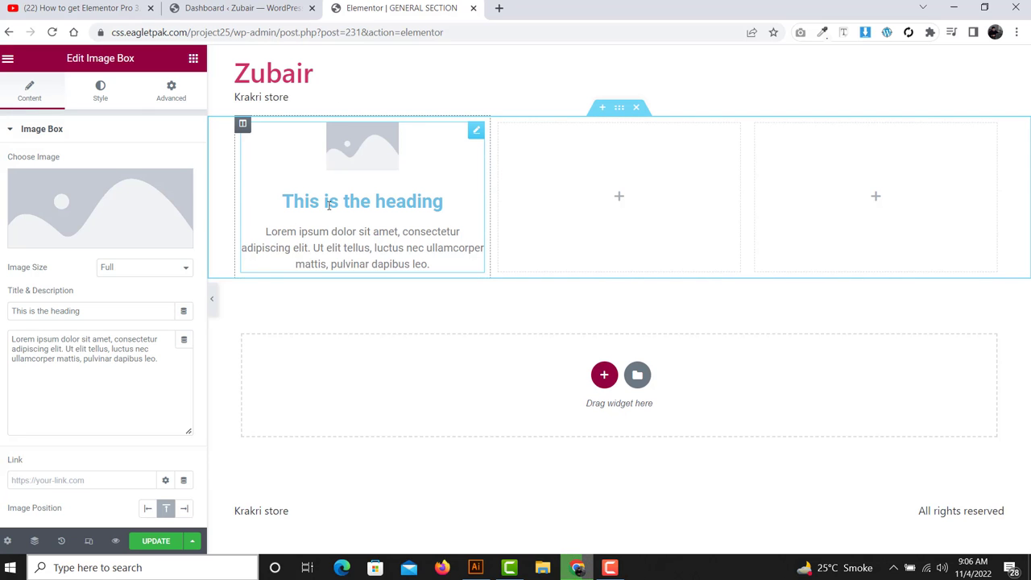
- Insert the coffee beans photo from the Media Library into the Image Box
left_click(68, 235)
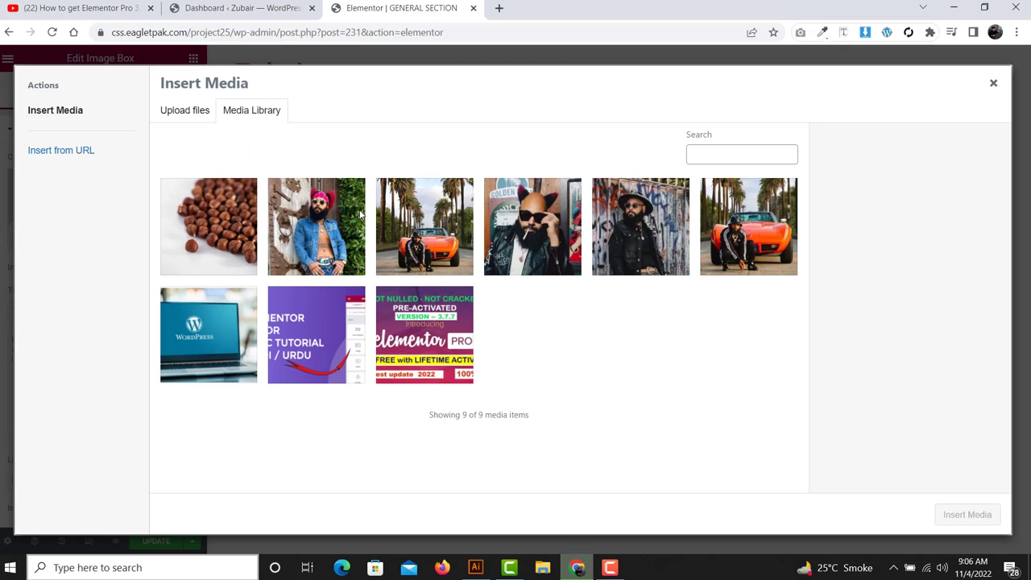
left_click(213, 253)
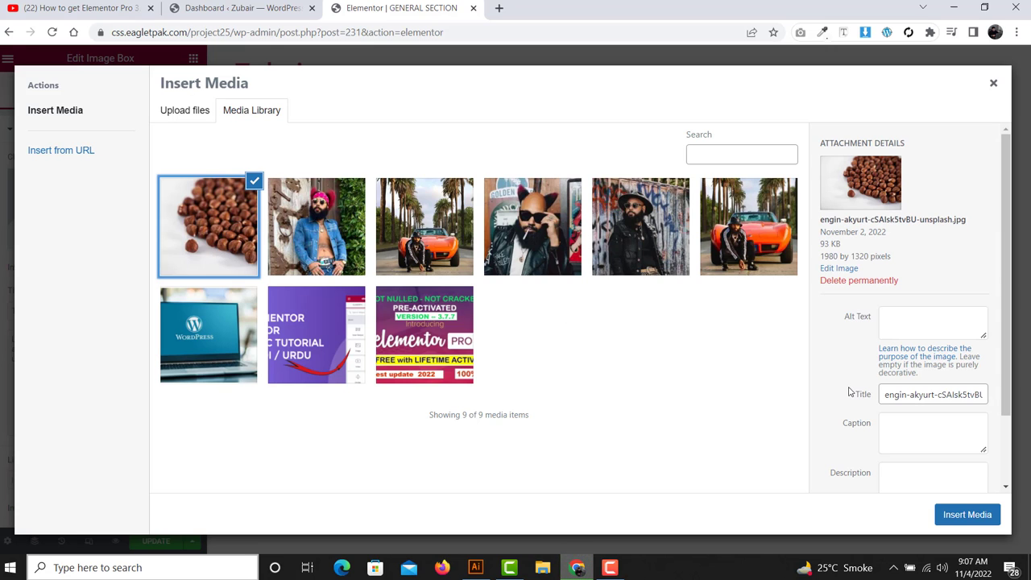
left_click(966, 514)
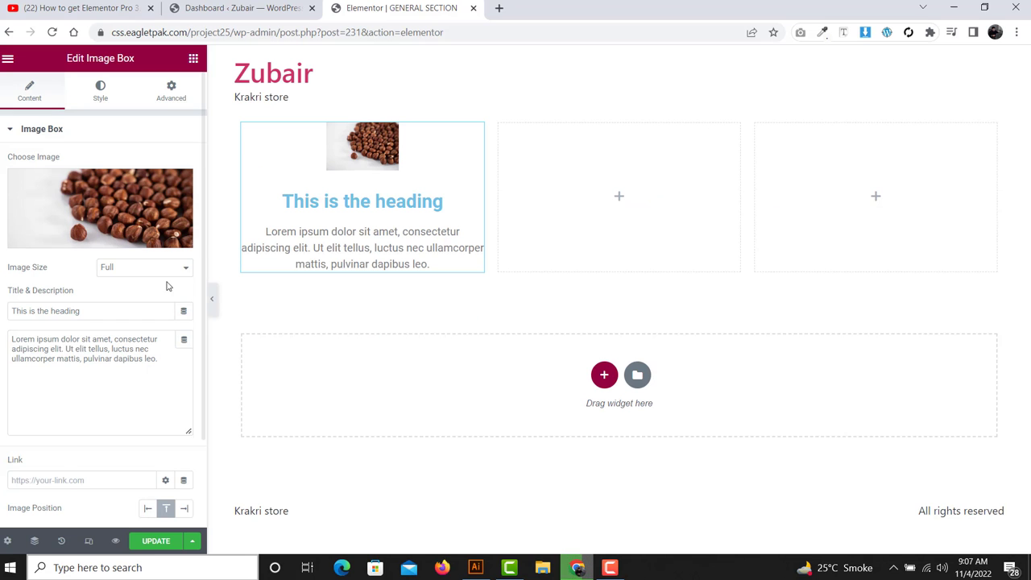
- Replace the Image Box title 'This is the heading' with 'MY CHANNEL'
left_click(49, 312)
left_click(3, 320, "shift")
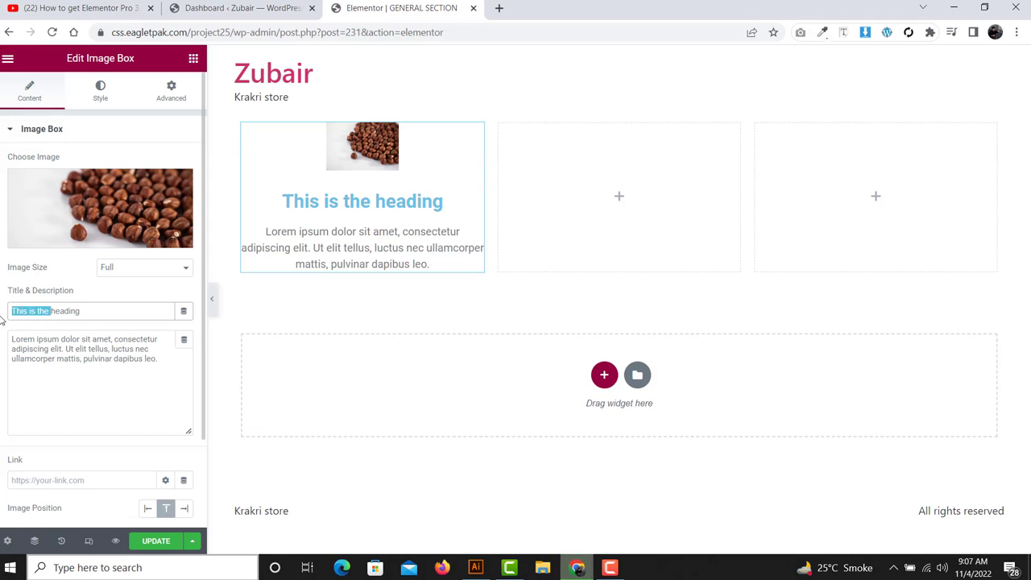
left_click(89, 310)
left_click_drag(90, 310, 1, 319)
type("MY CHANNEL")
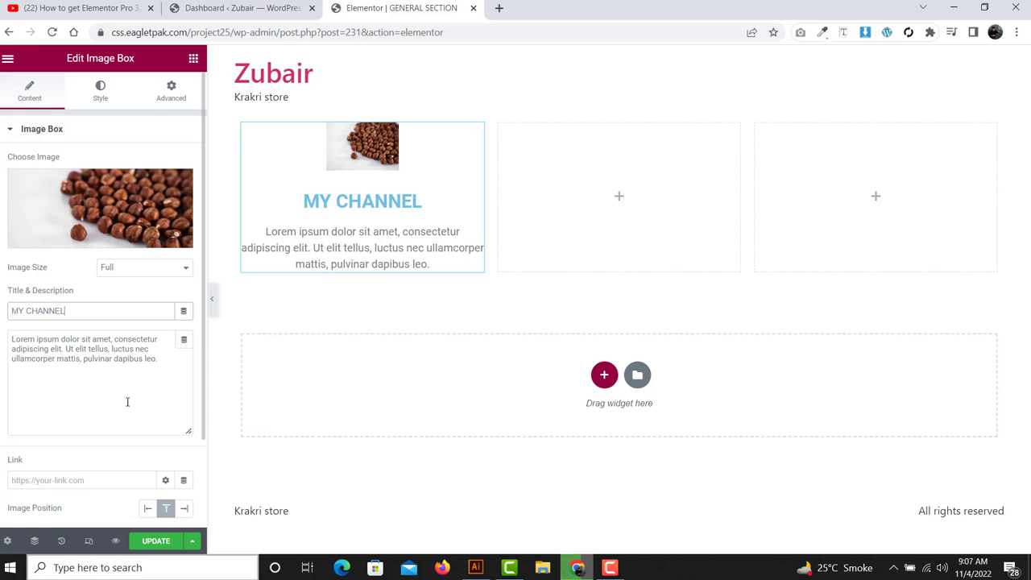
left_click_drag(182, 365, 3, 330)
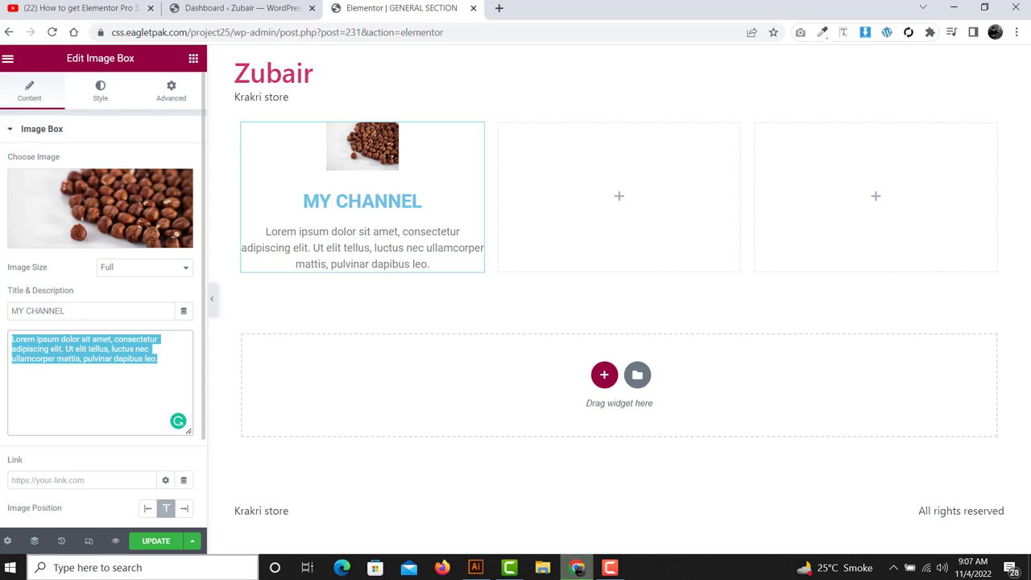
left_click(59, 349)
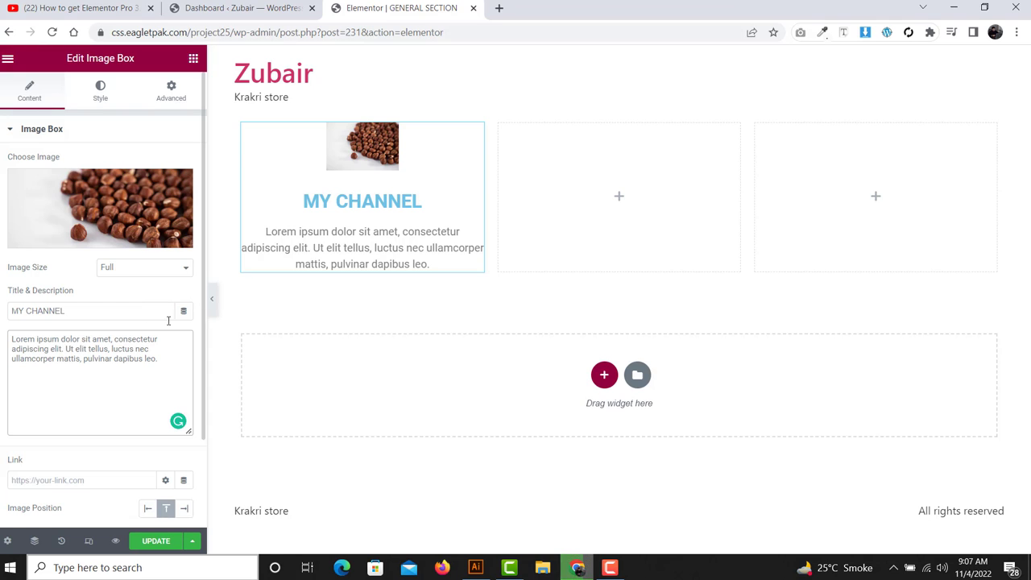
left_click(104, 480)
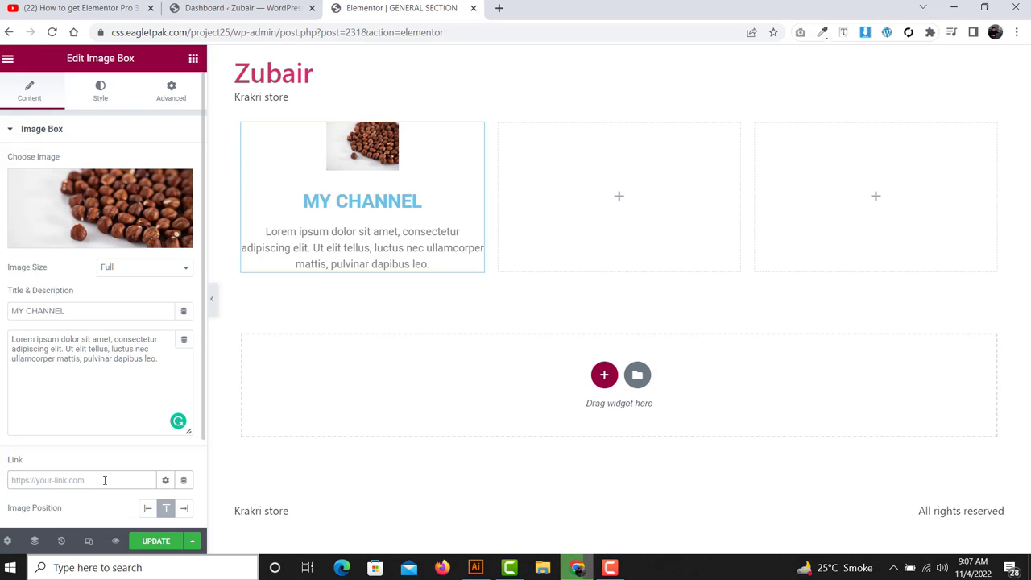
- Make the Image Box link open in a new window
left_click(165, 480)
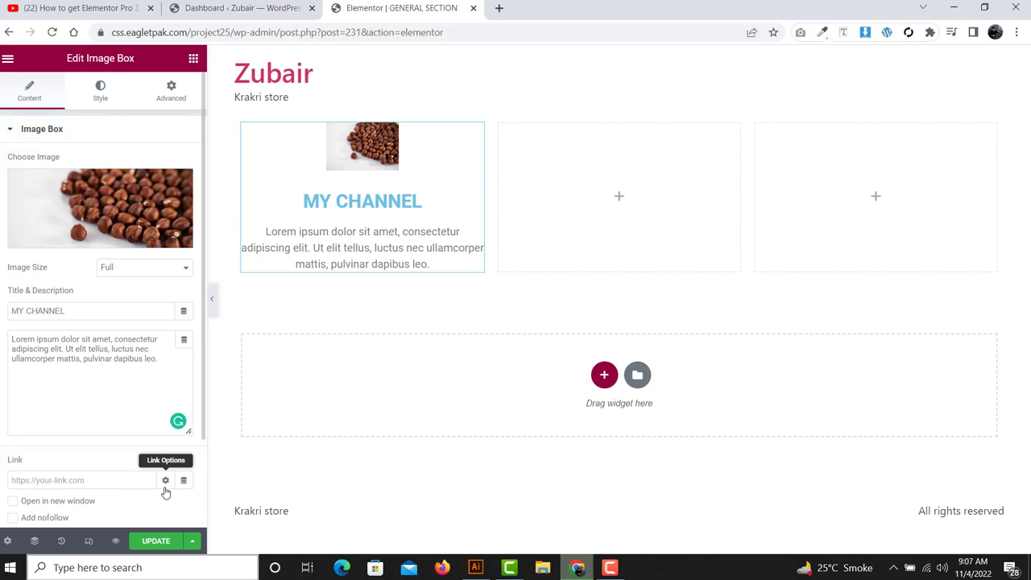
scroll(124, 406, "down", 2)
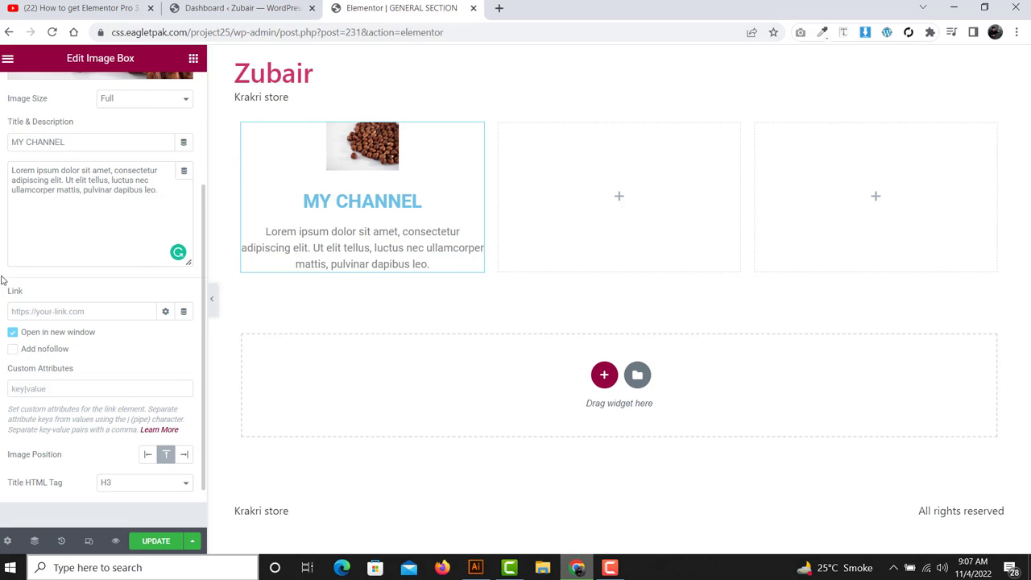
scroll(3, 278, "up", 3)
scroll(80, 266, "down", 3)
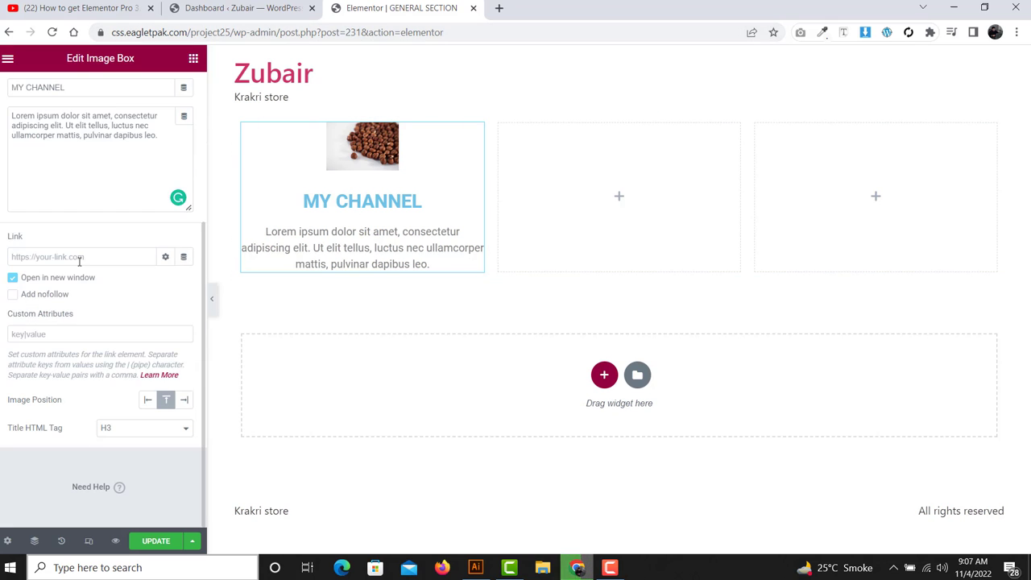
triple_click(40, 400)
left_click(126, 400)
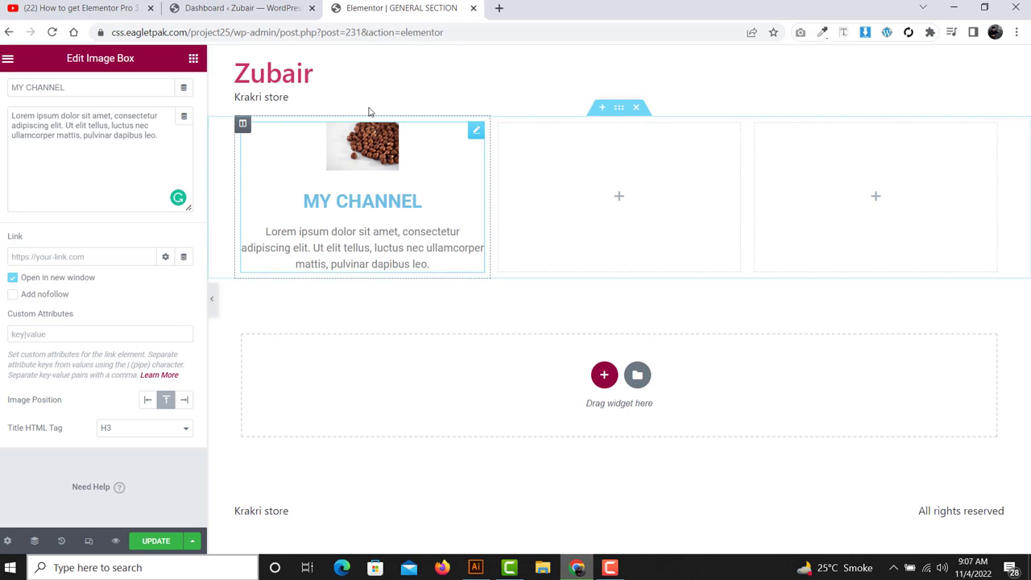
- Try Image Position Left and Right, then set it back to Top
left_click(148, 401)
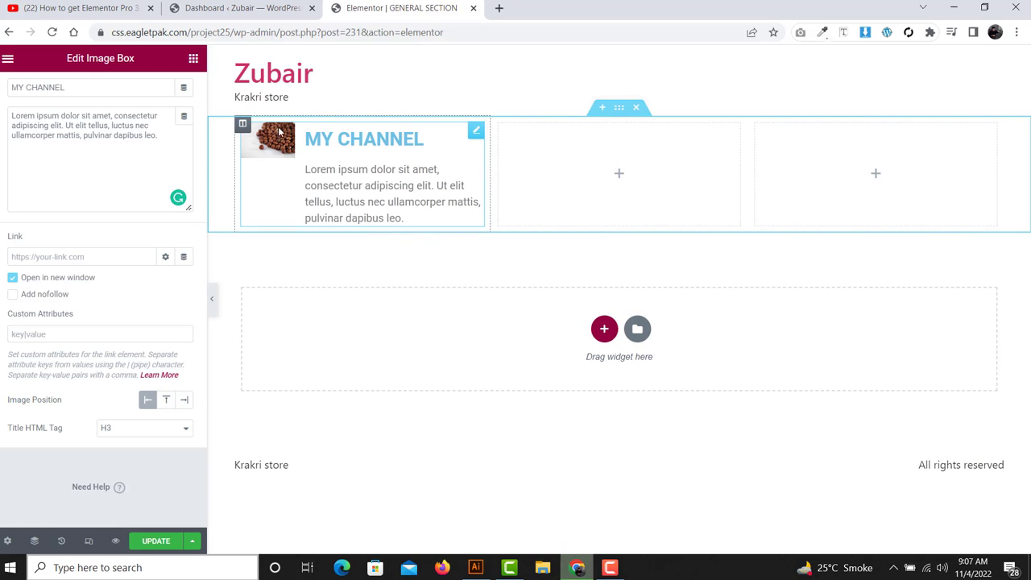
left_click(165, 402)
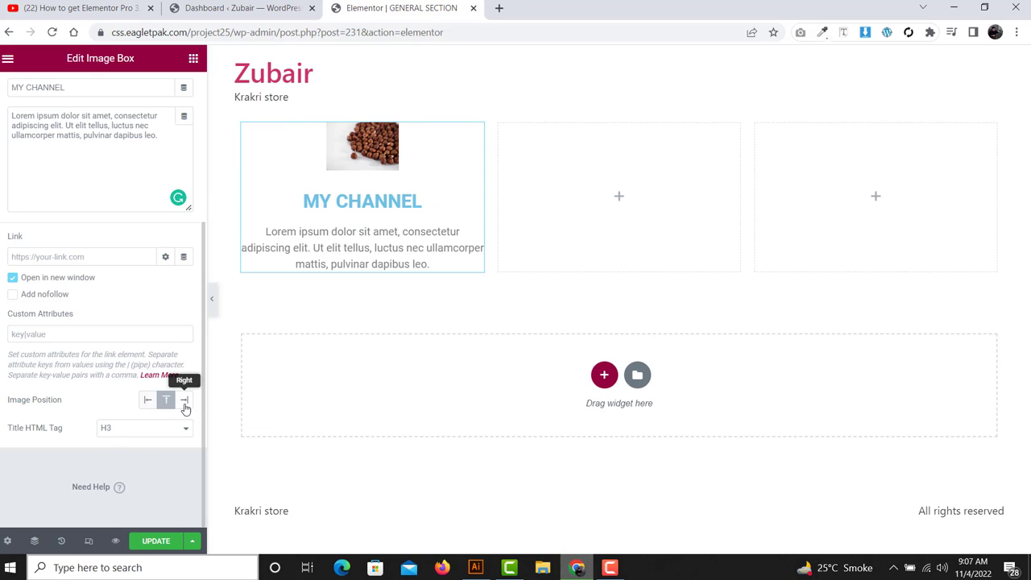
left_click(184, 403)
left_click(161, 403)
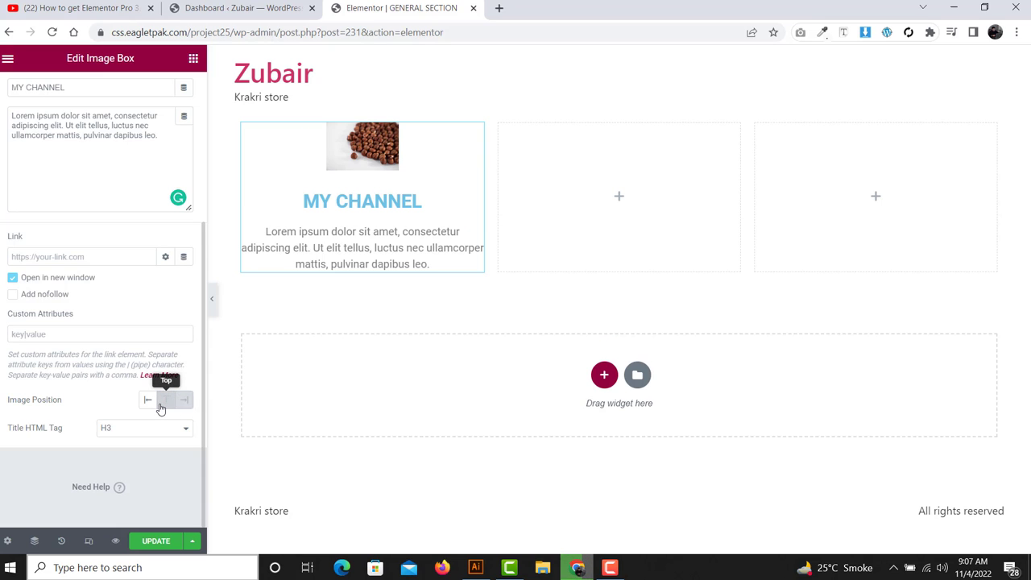
scroll(107, 393, "up", 3)
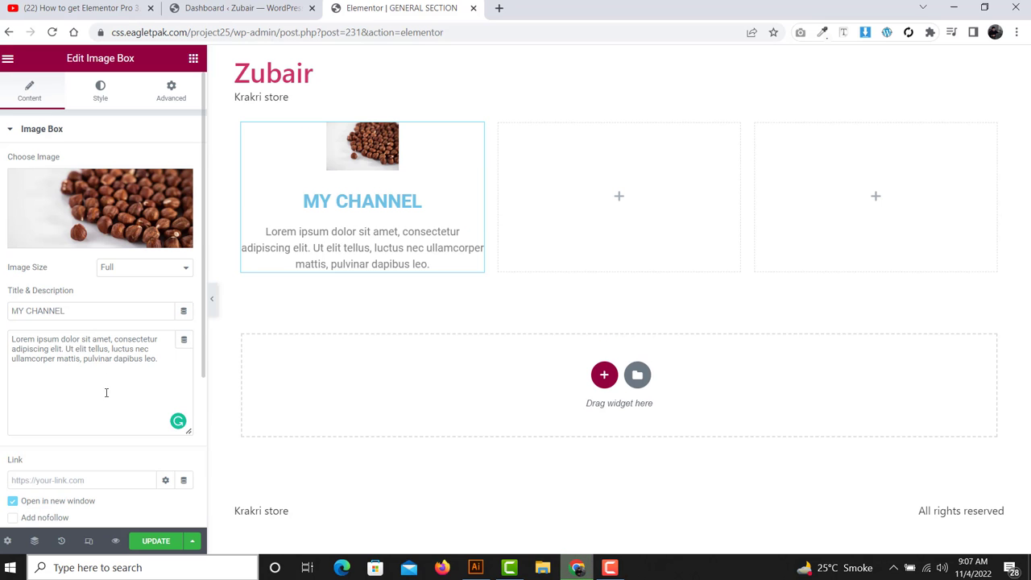
- Review the Image Box's Style image settings: 30% width and 15 px spacing
left_click(91, 104)
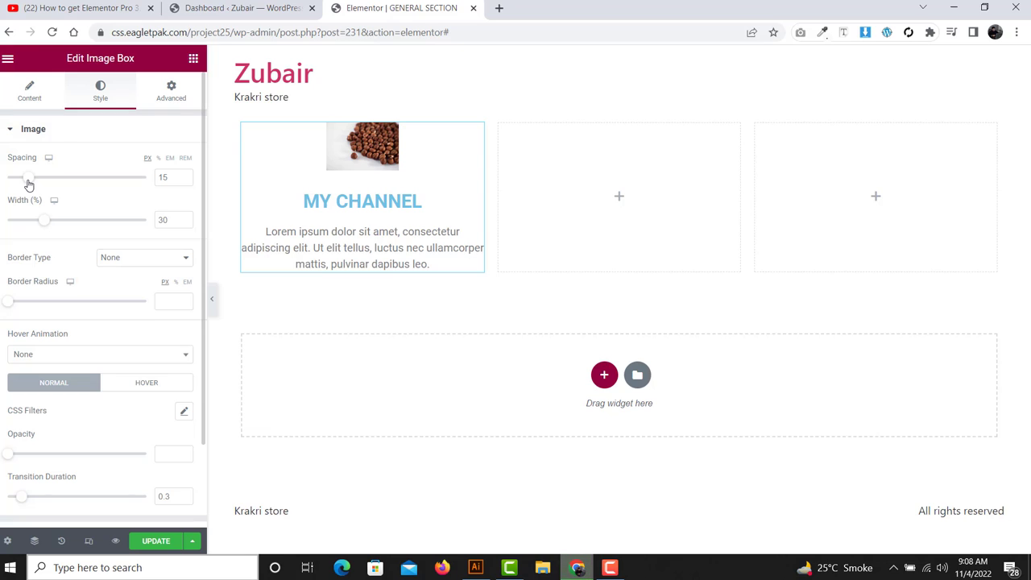
left_click(35, 128)
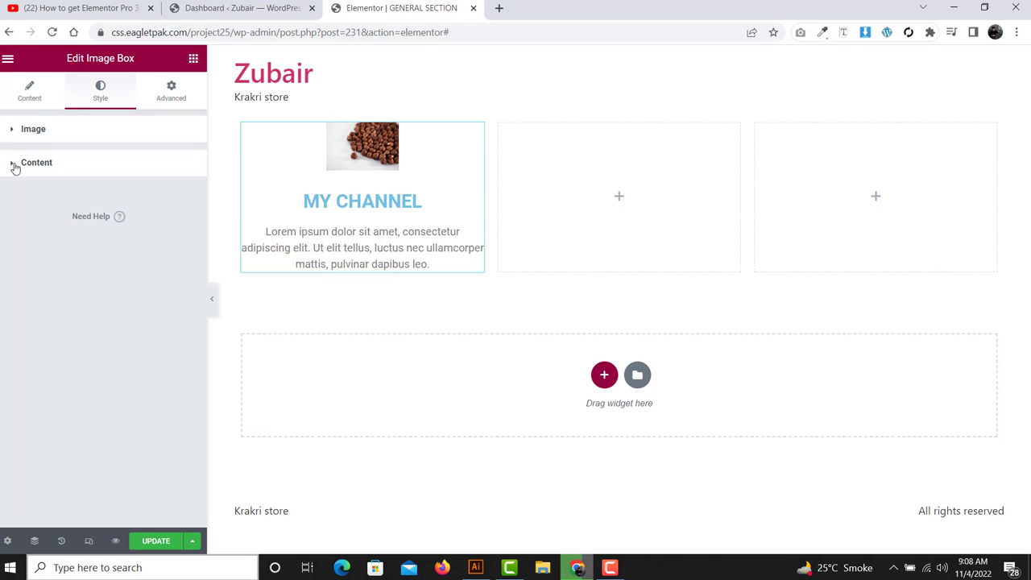
left_click(35, 131)
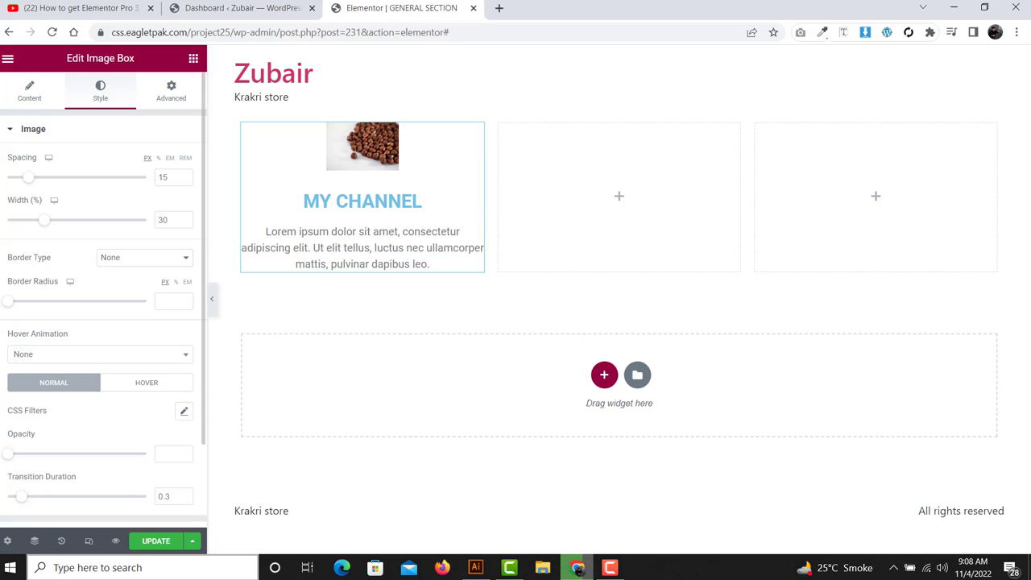
left_click(9, 132)
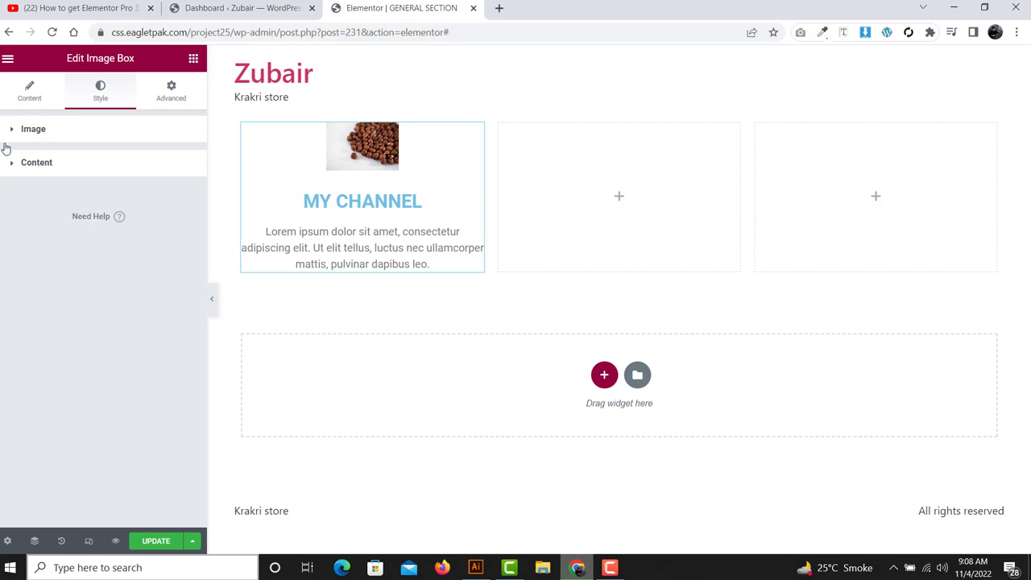
left_click(41, 132)
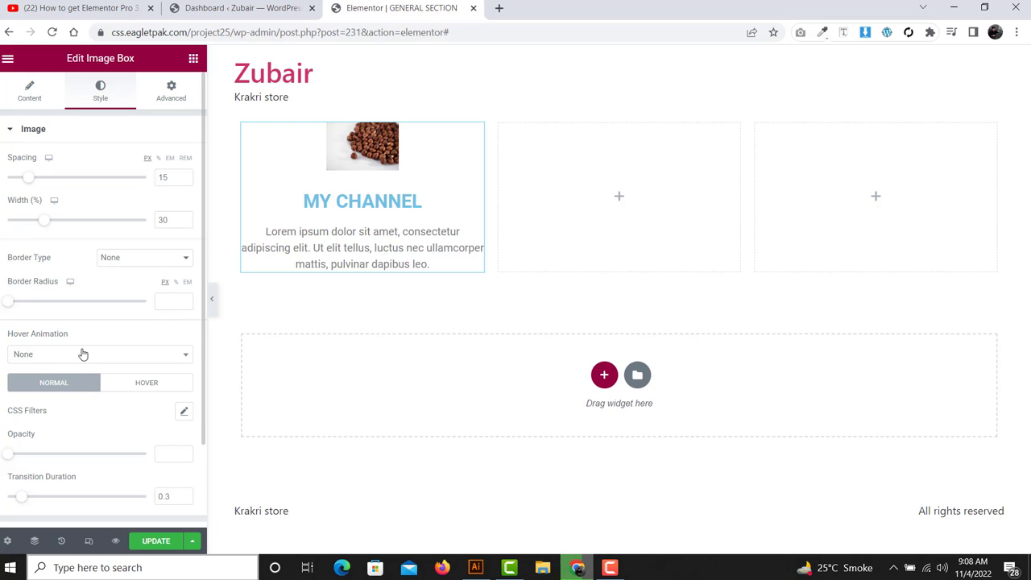
left_click(193, 59)
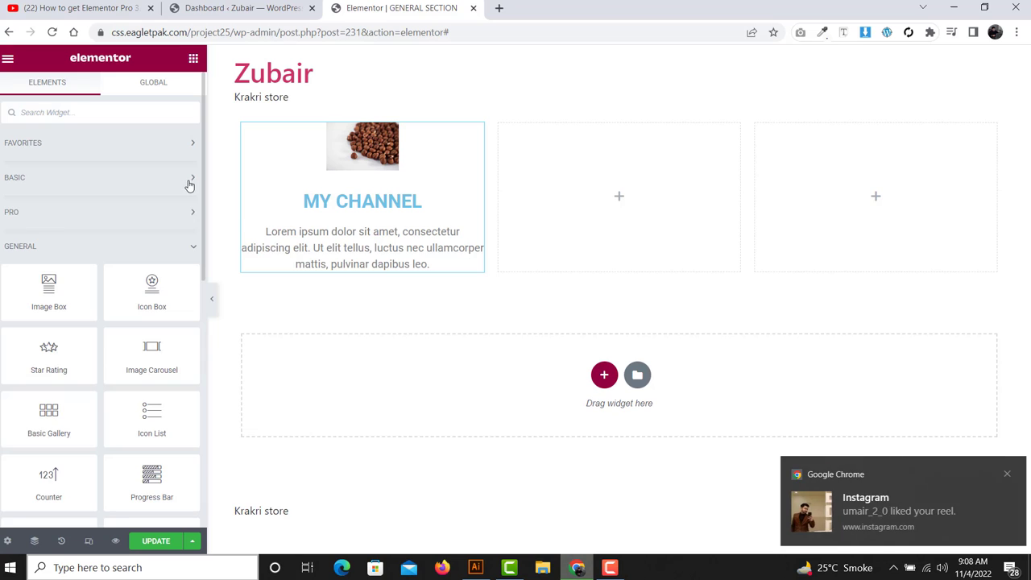
- Drop a test Image widget into the second column, check its Style tab, then delete it
left_click(189, 186)
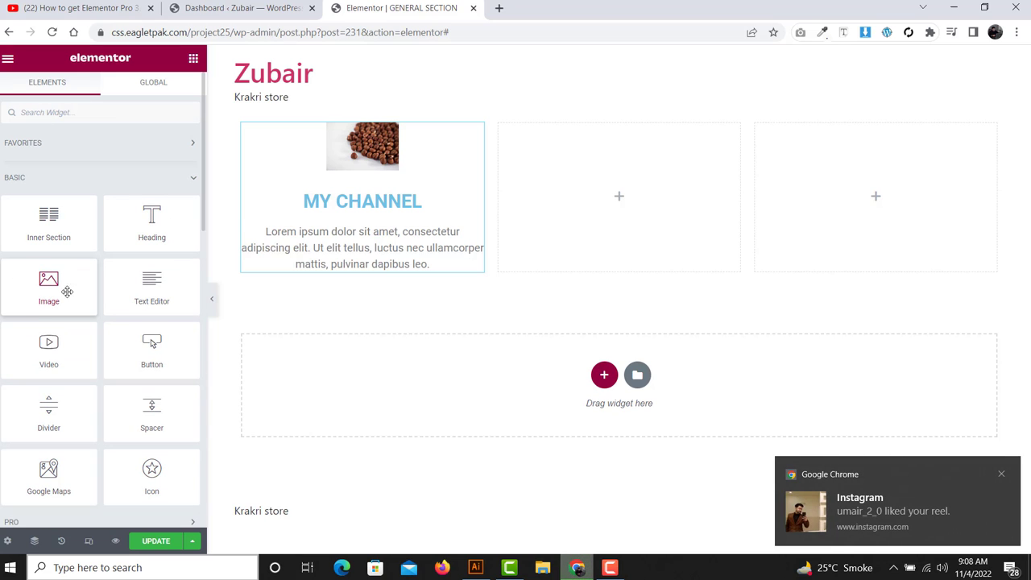
left_click_drag(48, 290, 644, 188)
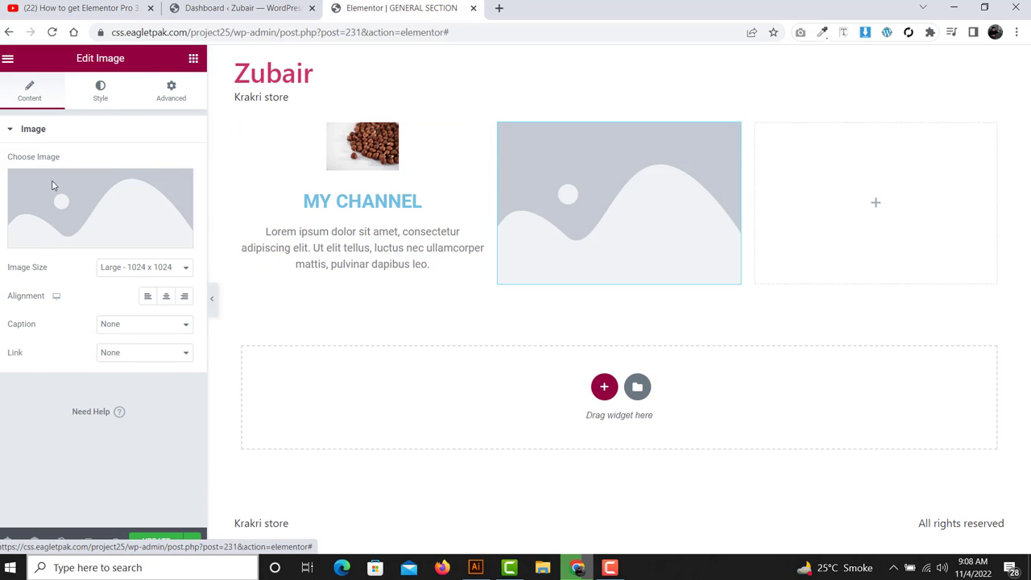
left_click(100, 91)
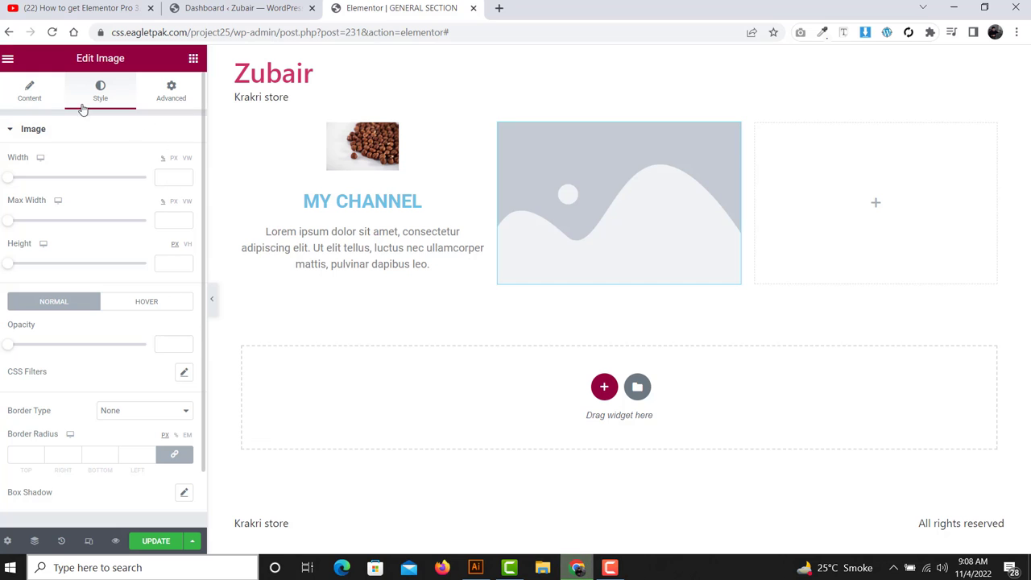
left_click(194, 58)
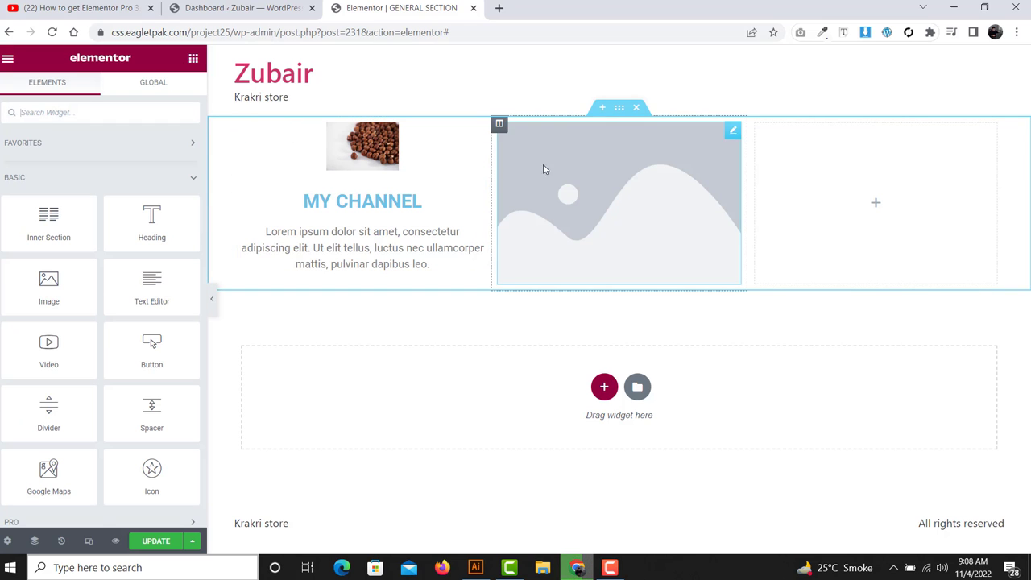
right_click(554, 165)
left_click(616, 359)
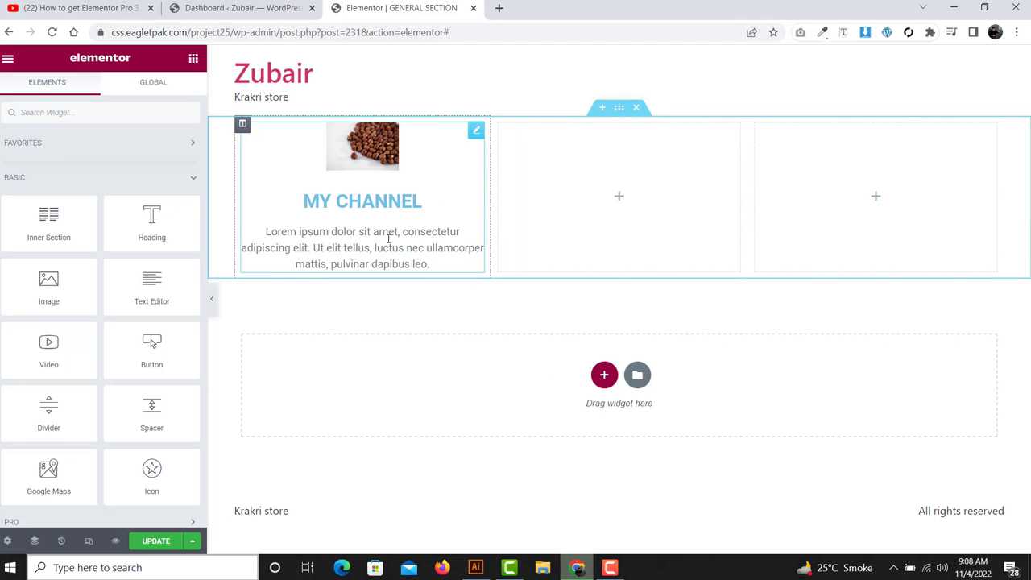
- Set the Image Box photo spacing to 27 px and its width to 96%
left_click(401, 183)
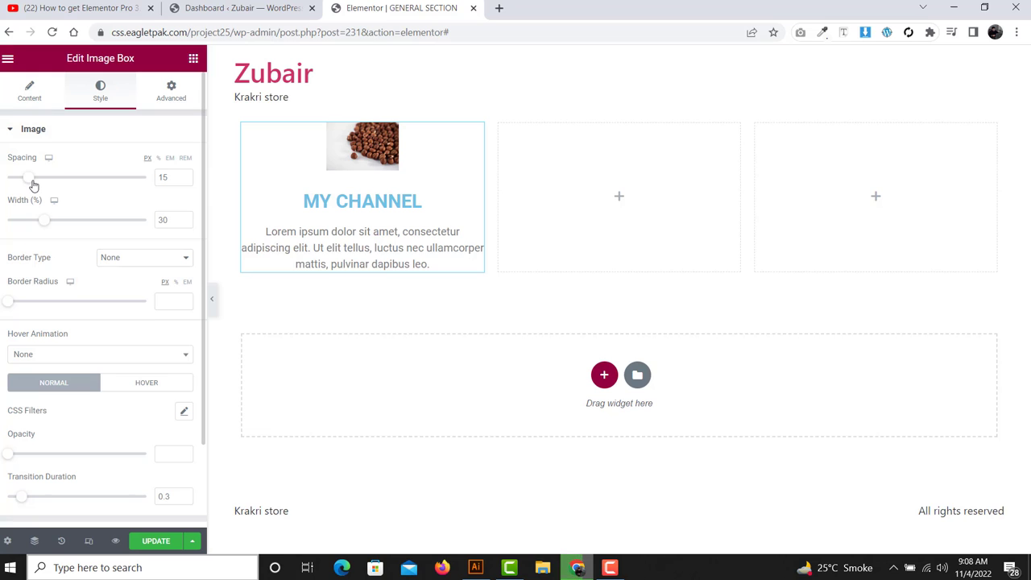
left_click_drag(33, 186, 83, 191)
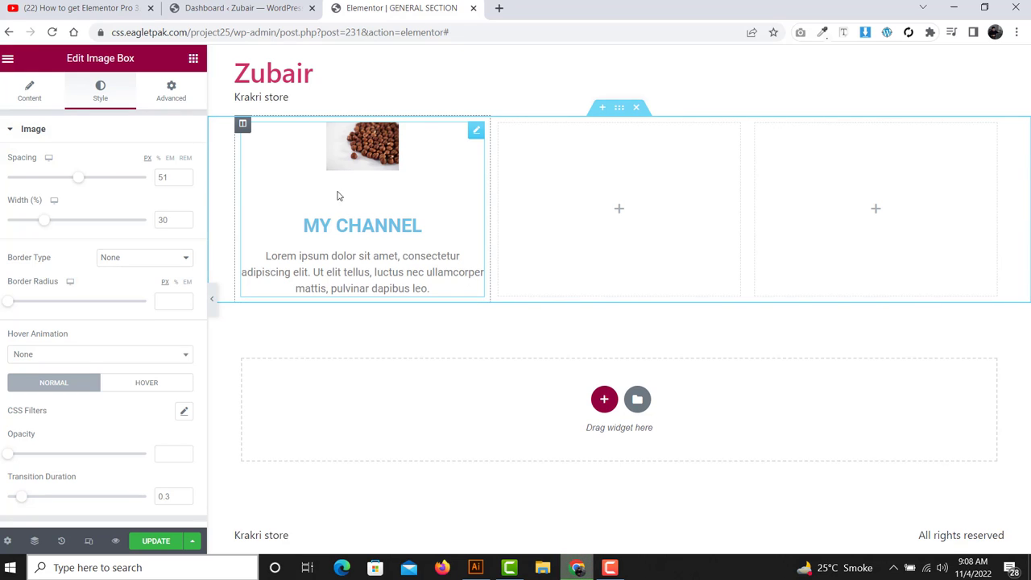
left_click_drag(77, 177, 45, 179)
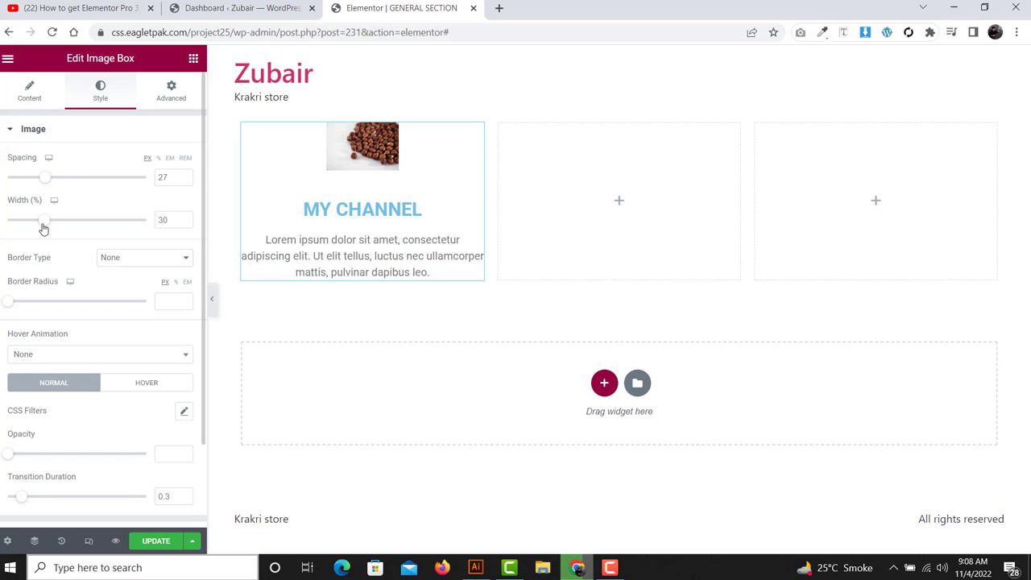
left_click_drag(46, 227, 141, 228)
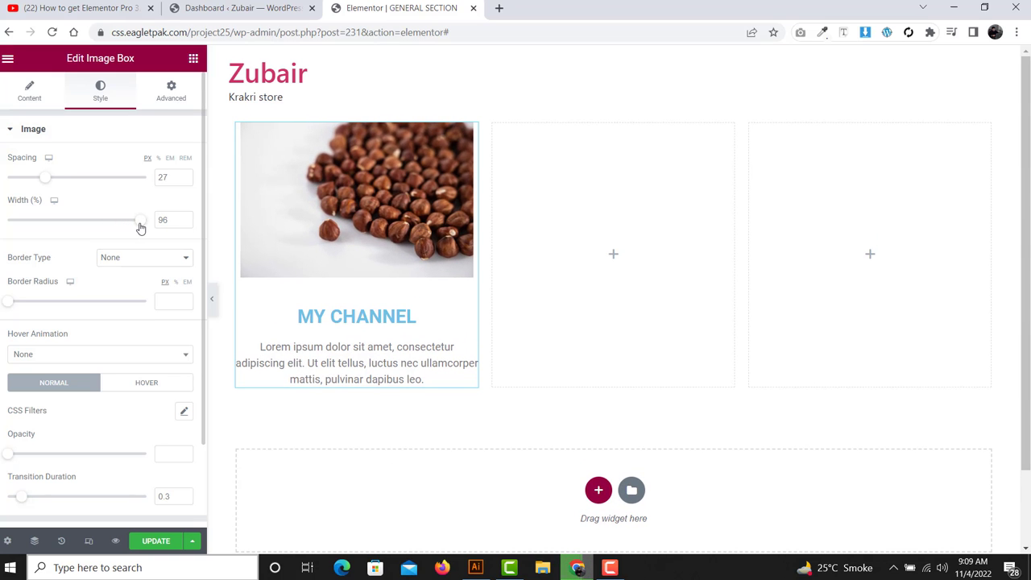
scroll(37, 224, "down", 2)
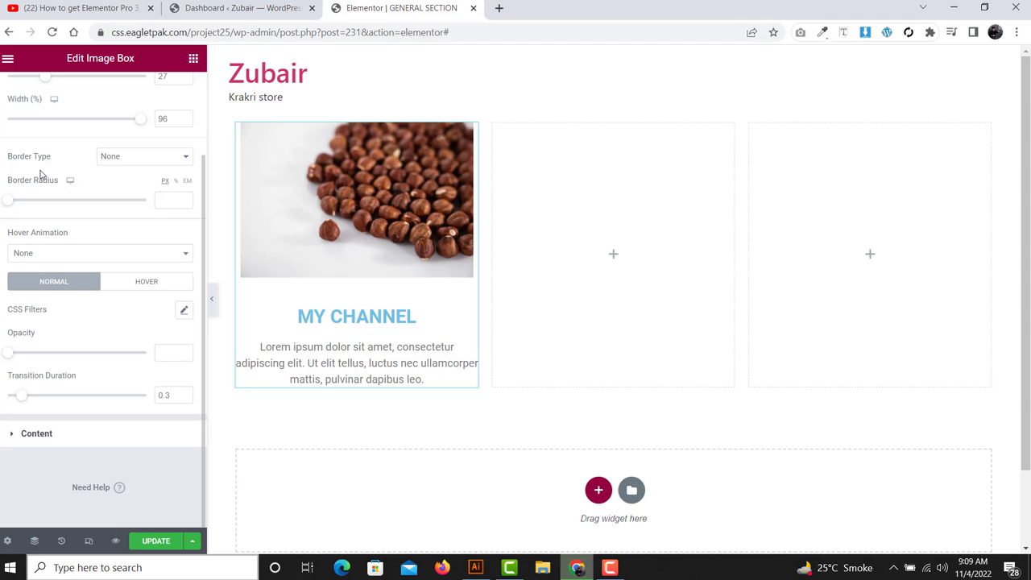
left_click(126, 156)
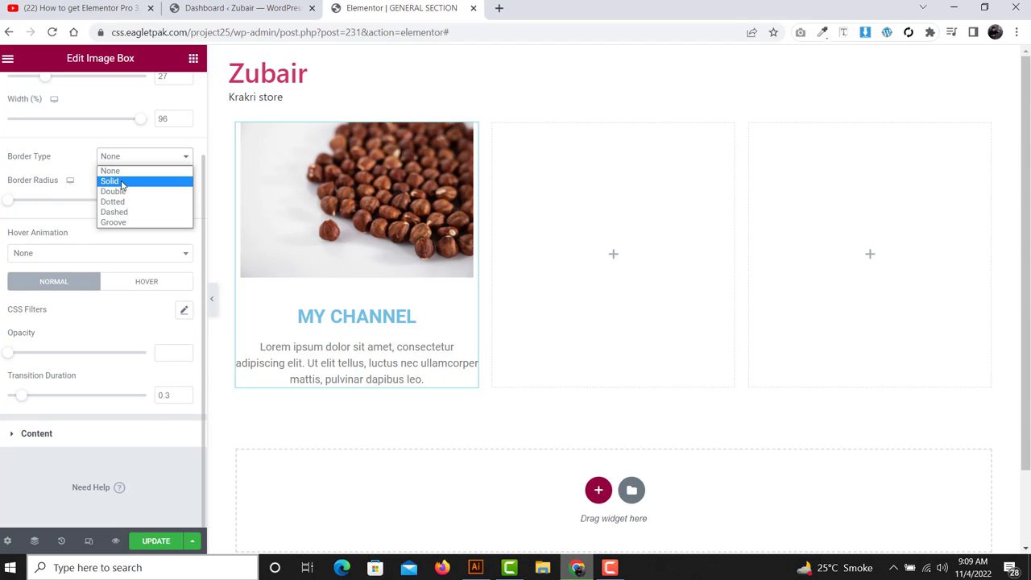
left_click(125, 179)
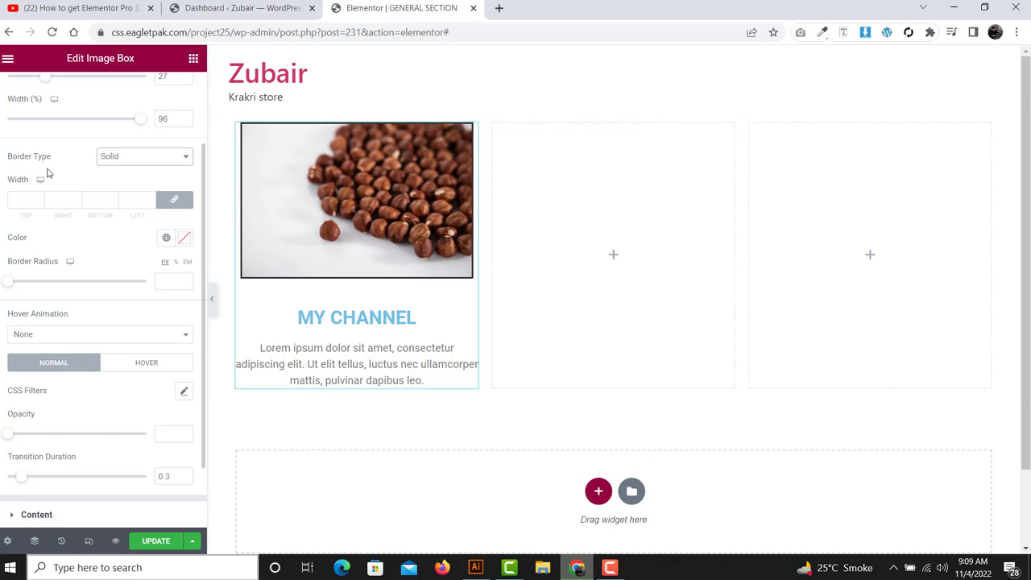
left_click(29, 197)
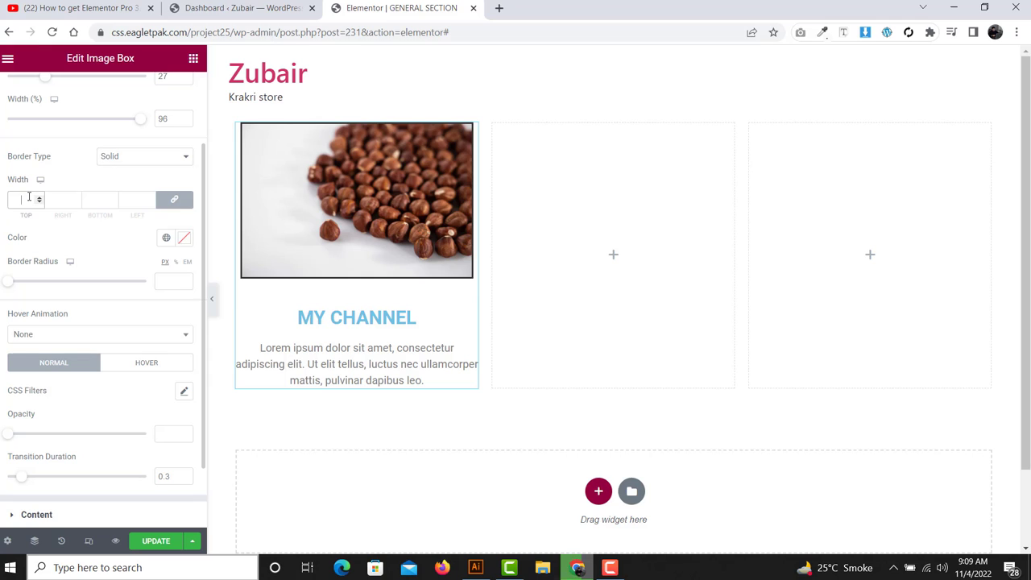
type("10")
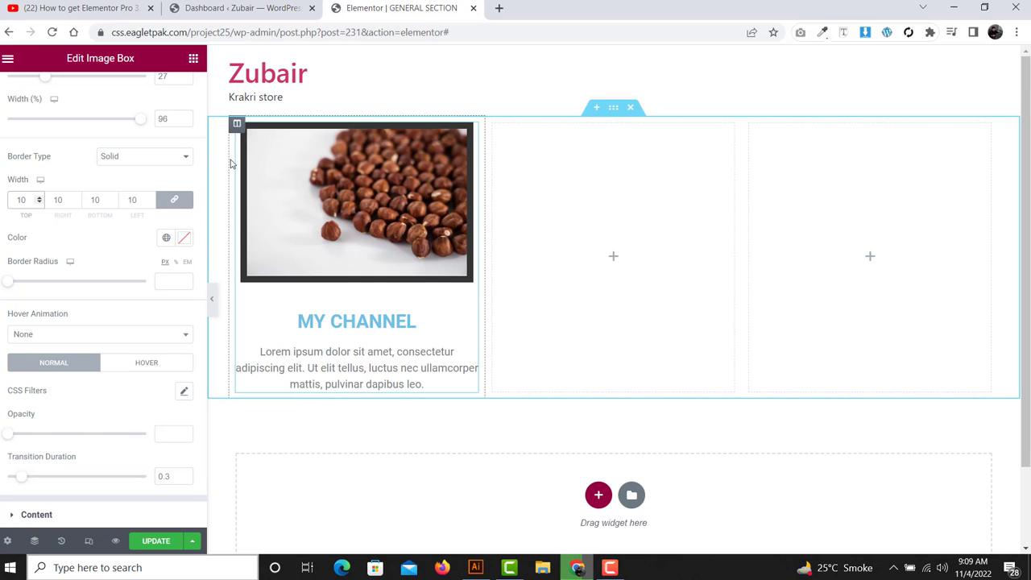
double_click(93, 201)
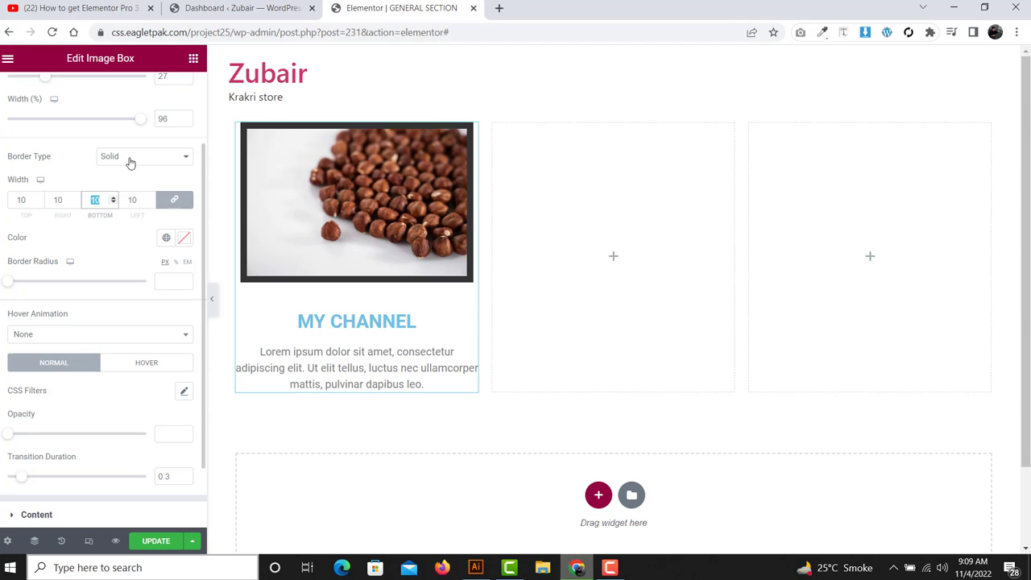
left_click(130, 157)
left_click(121, 175)
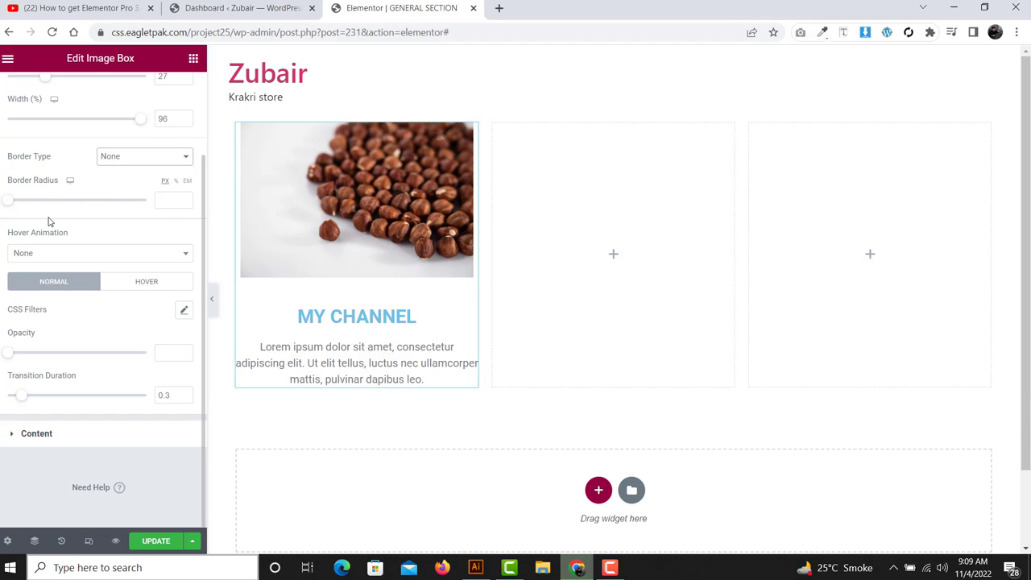
- Round the photo's corners to 12 px and give it a Shrink hover animation
mouse_move(6, 205)
left_mouse_down()
mouse_move(148, 207)
mouse_move(23, 215)
left_mouse_up()
left_click(43, 255)
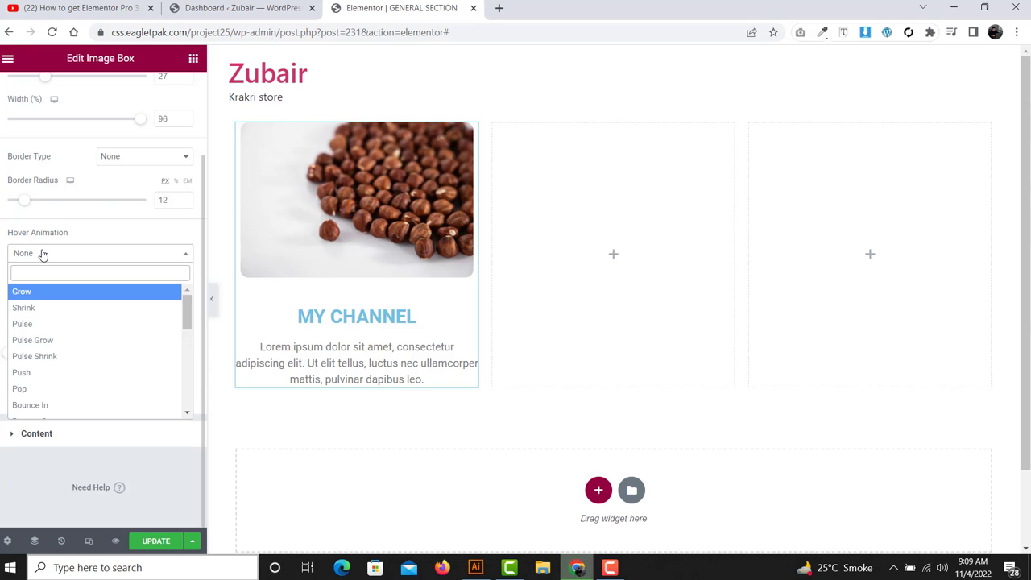
left_click(43, 312)
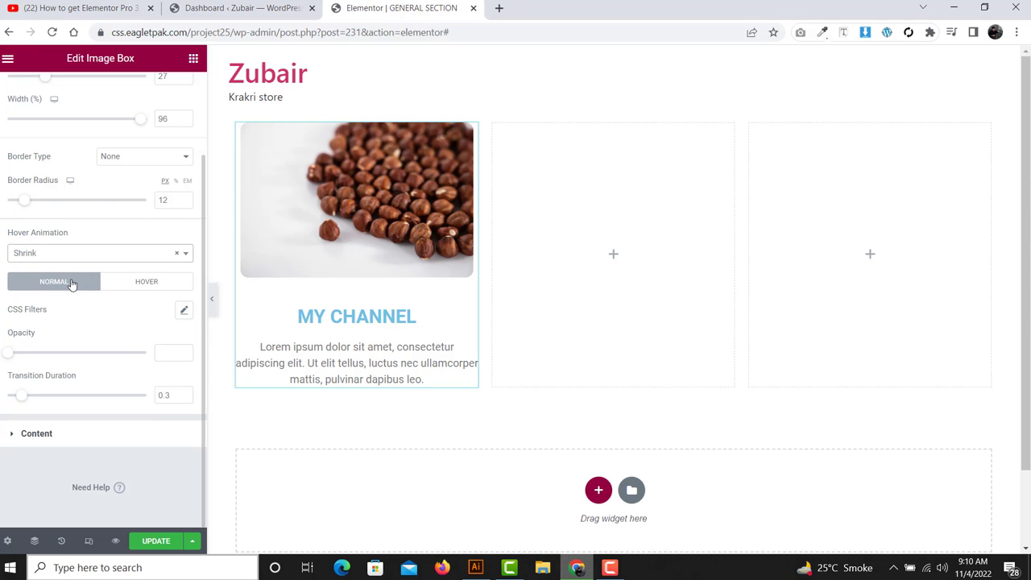
- Lower the photo's CSS Filters brightness to 53 after checking the Hover state filters
left_click(185, 314)
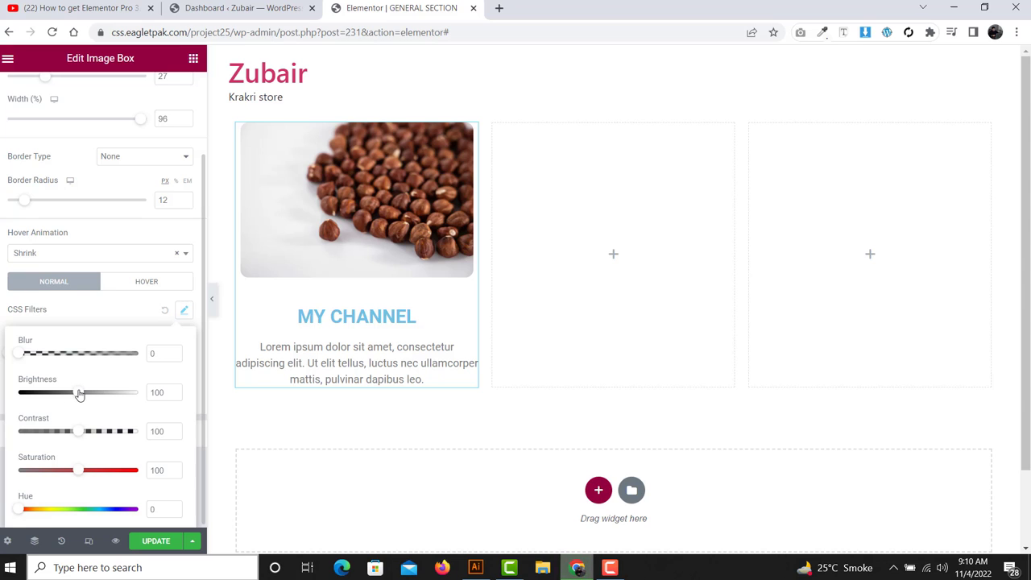
left_click_drag(79, 394, 51, 394)
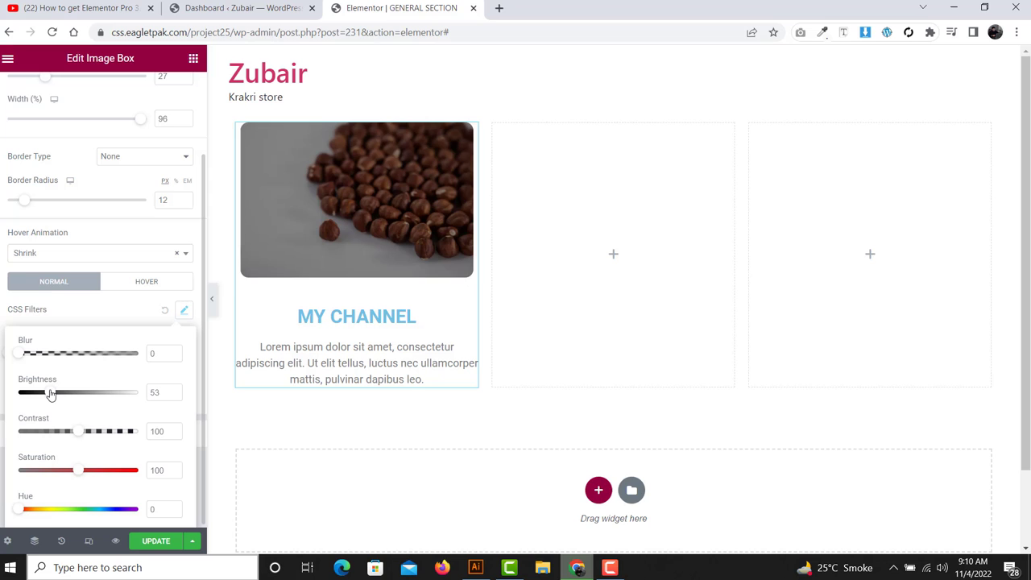
left_click(4, 351)
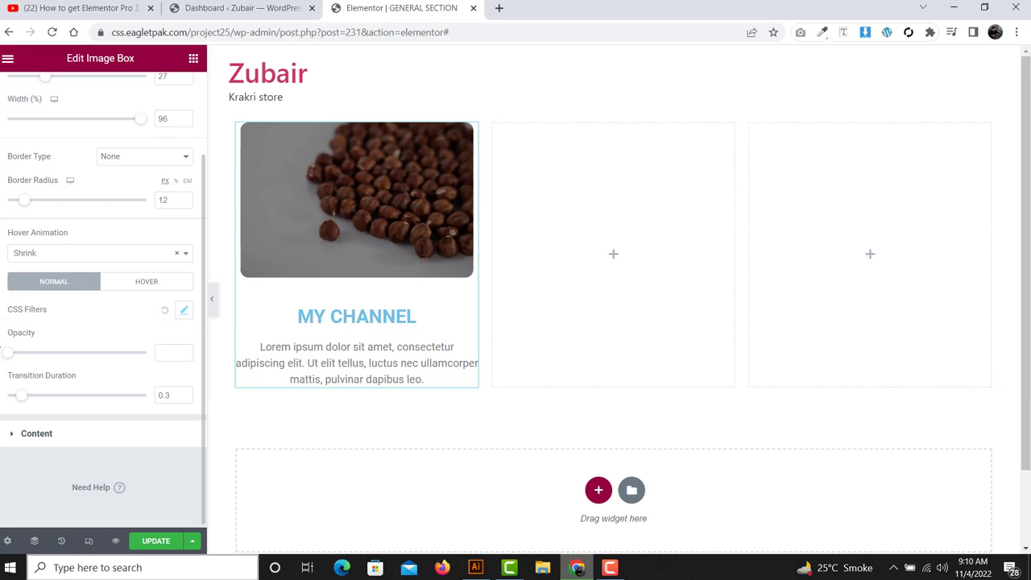
left_click(145, 282)
left_click(183, 352)
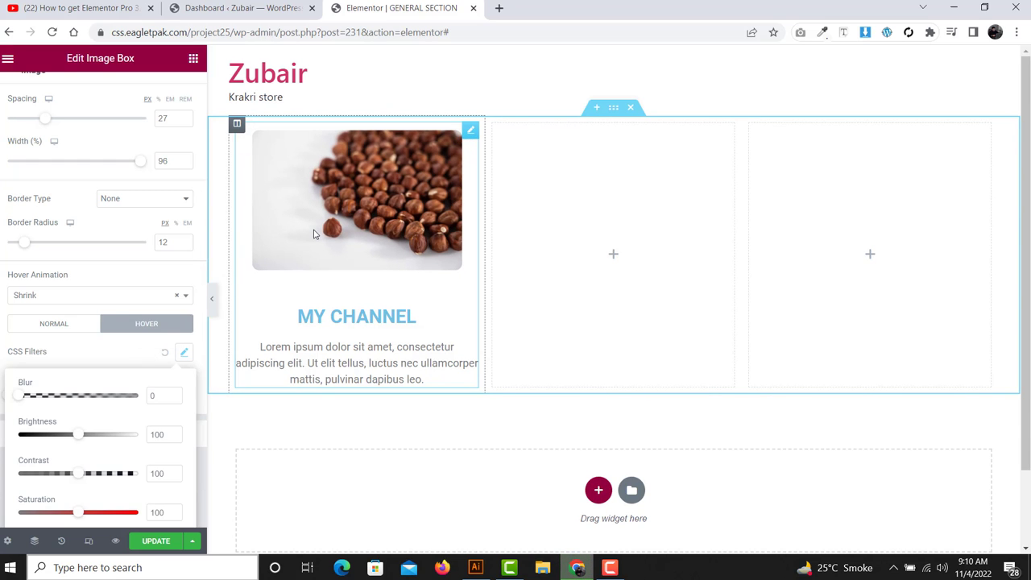
left_click(23, 352)
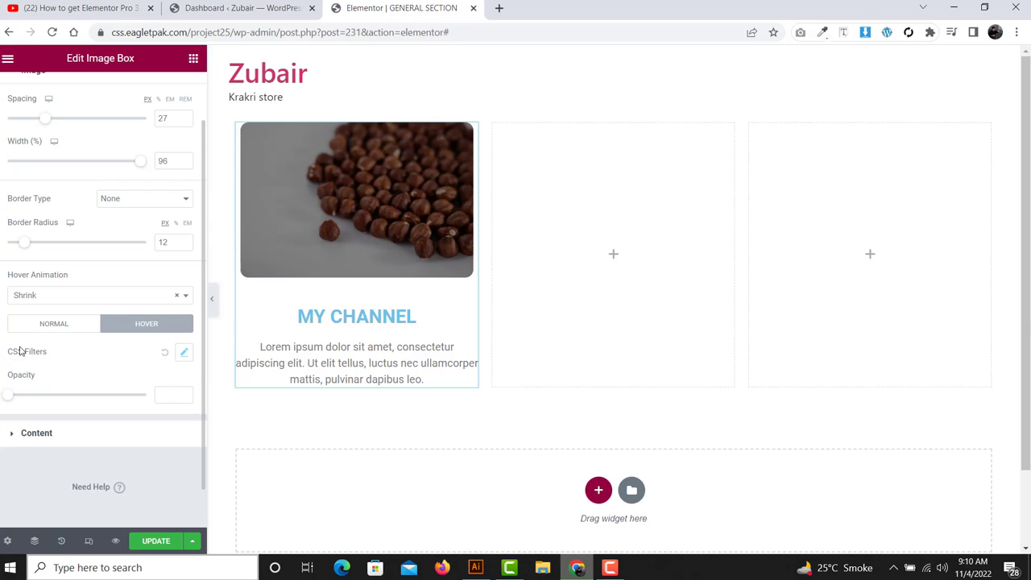
left_click(51, 326)
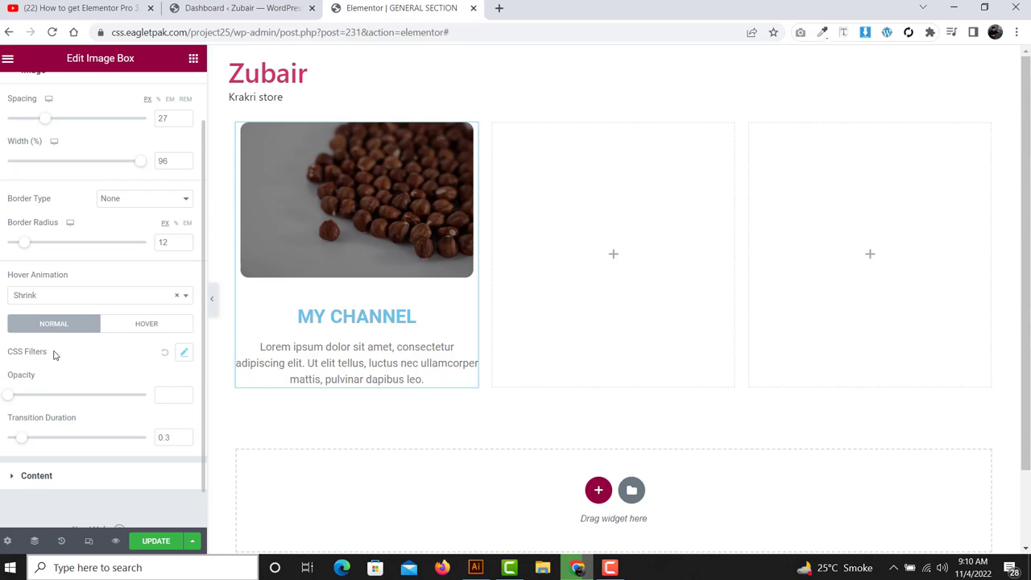
- Expand the image box's Content style section showing Title and Description settings
left_click_drag(55, 356, 1, 359)
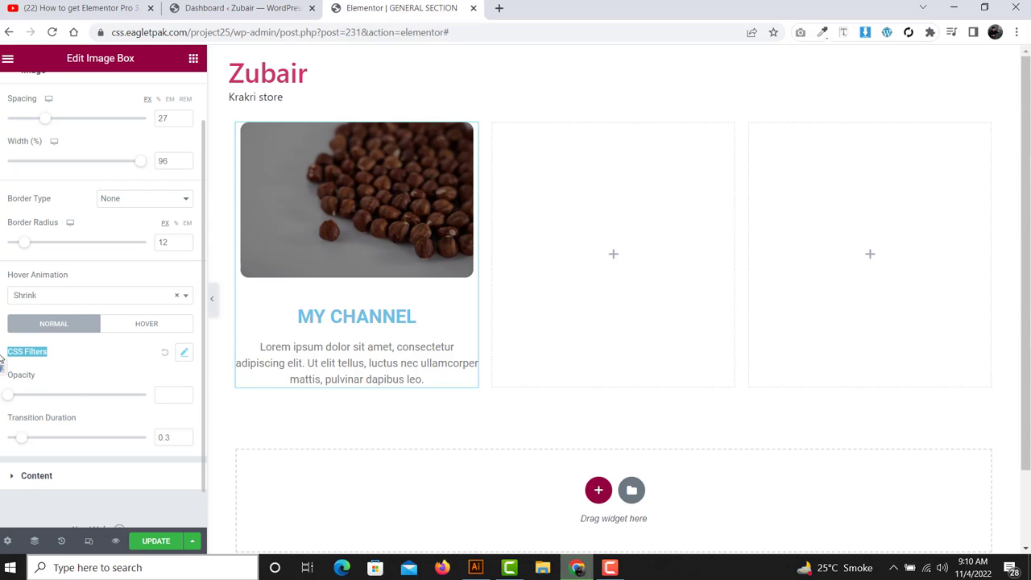
scroll(93, 401, "down", 1)
left_click(71, 434)
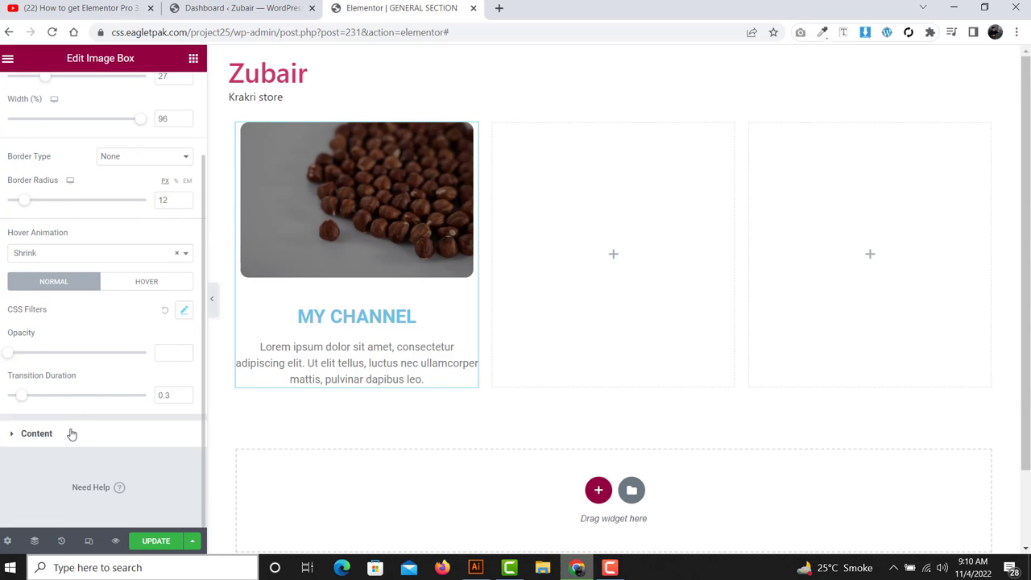
left_click(72, 434)
scroll(109, 373, "down", 2)
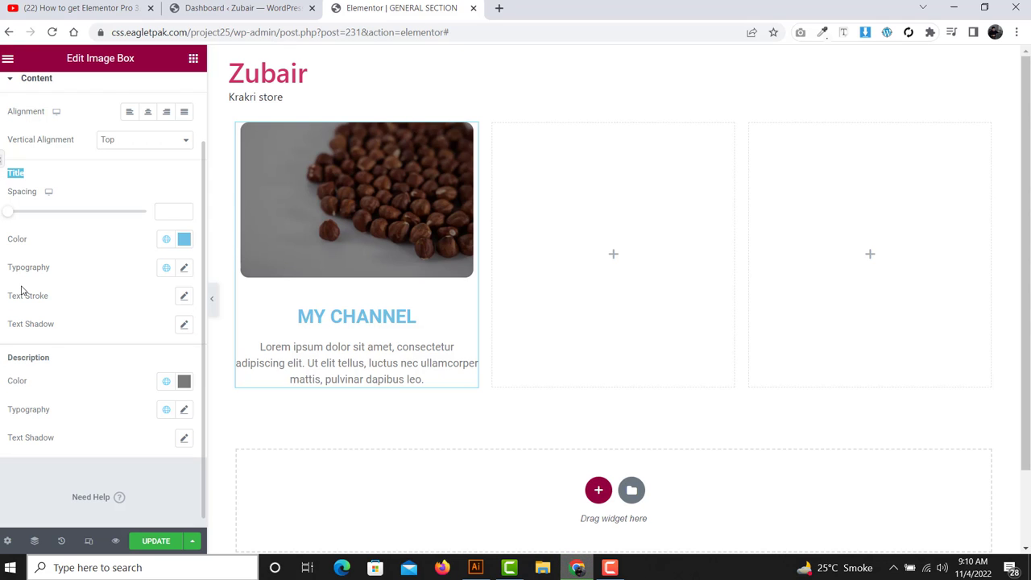
double_click(12, 359)
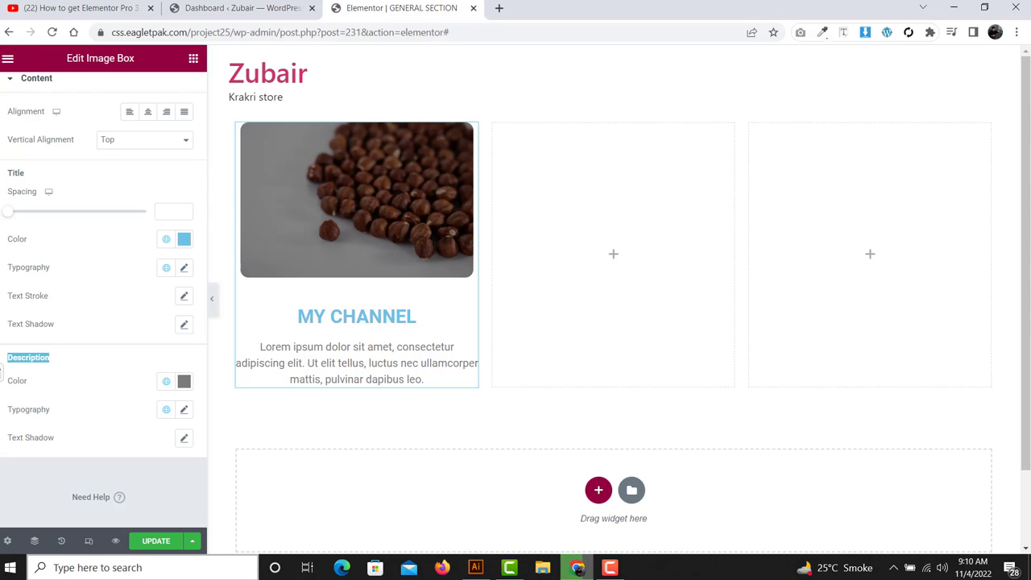
left_click(48, 363)
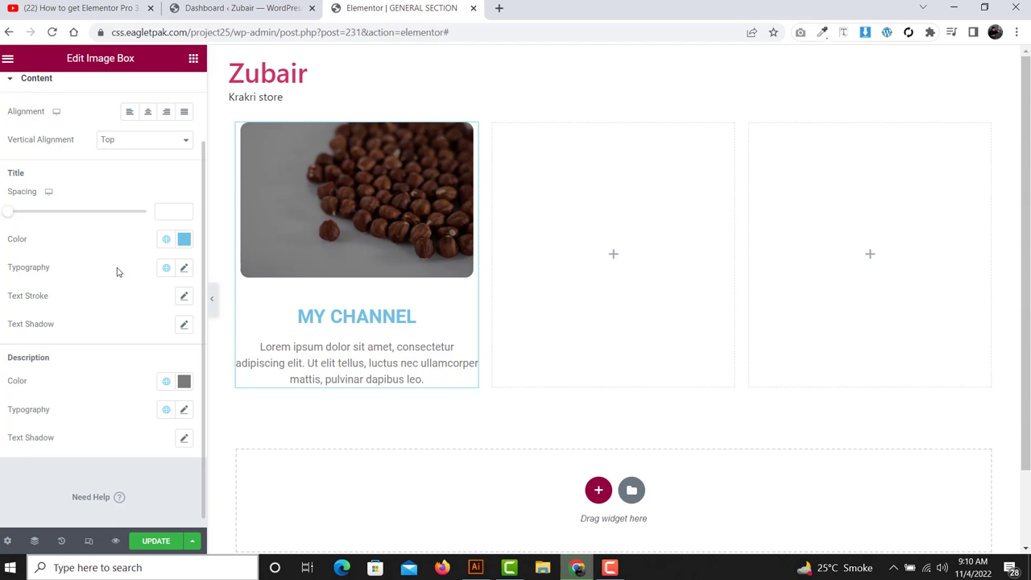
left_click(193, 58)
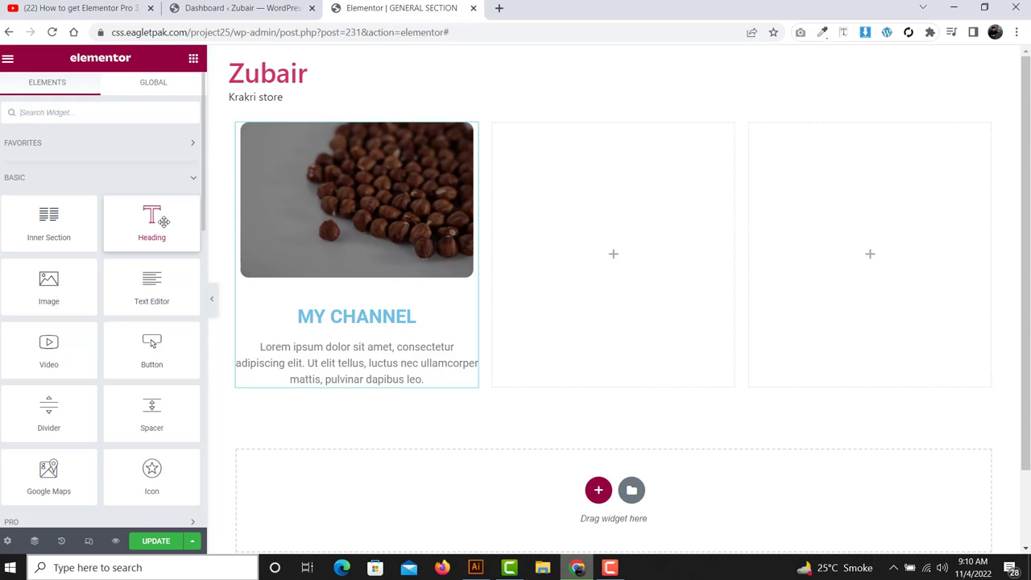
- Try Left, Center and Right alignment for the image box content, ending on Center
left_click(326, 341)
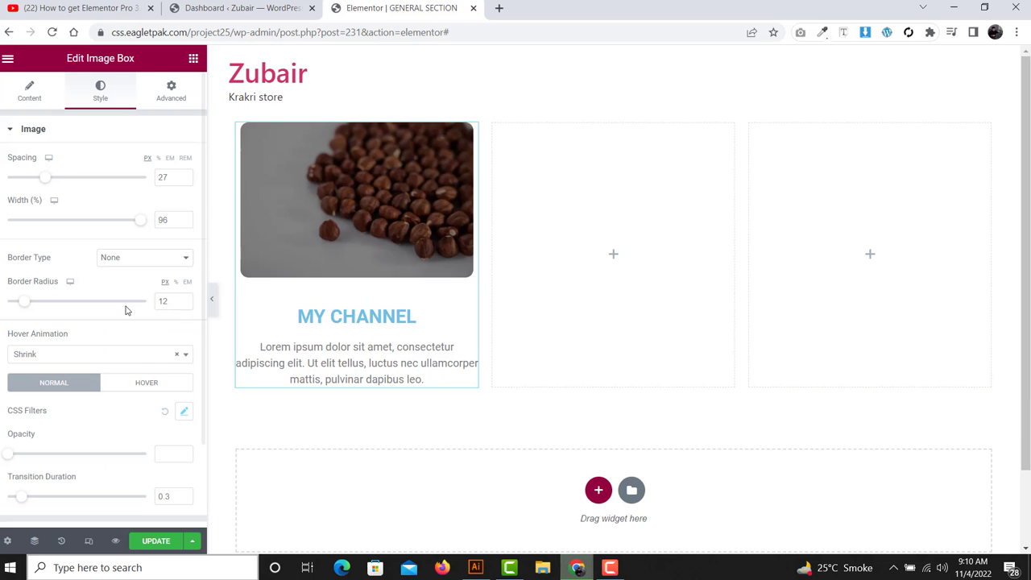
scroll(124, 306, "down", 3)
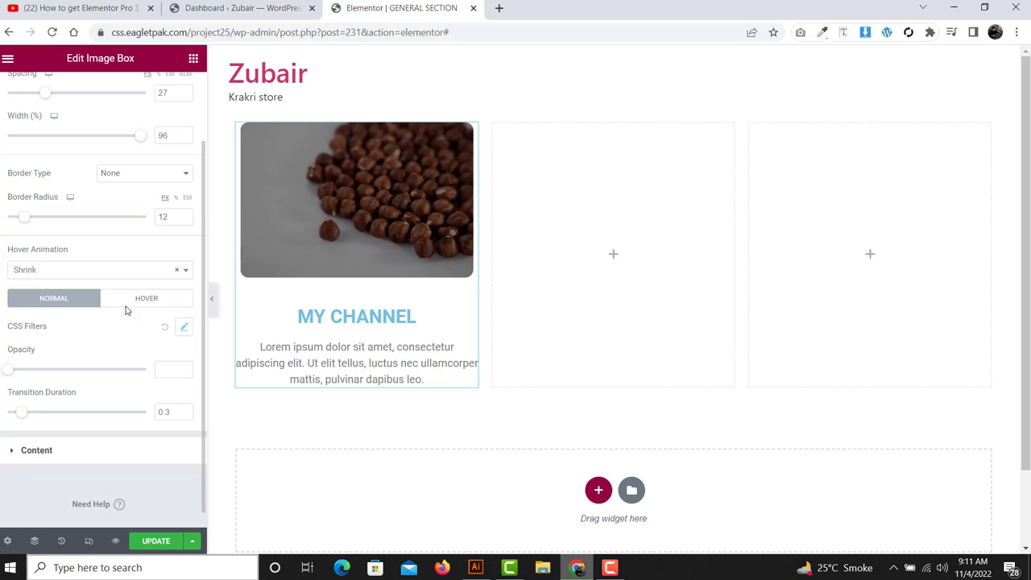
left_click(85, 440)
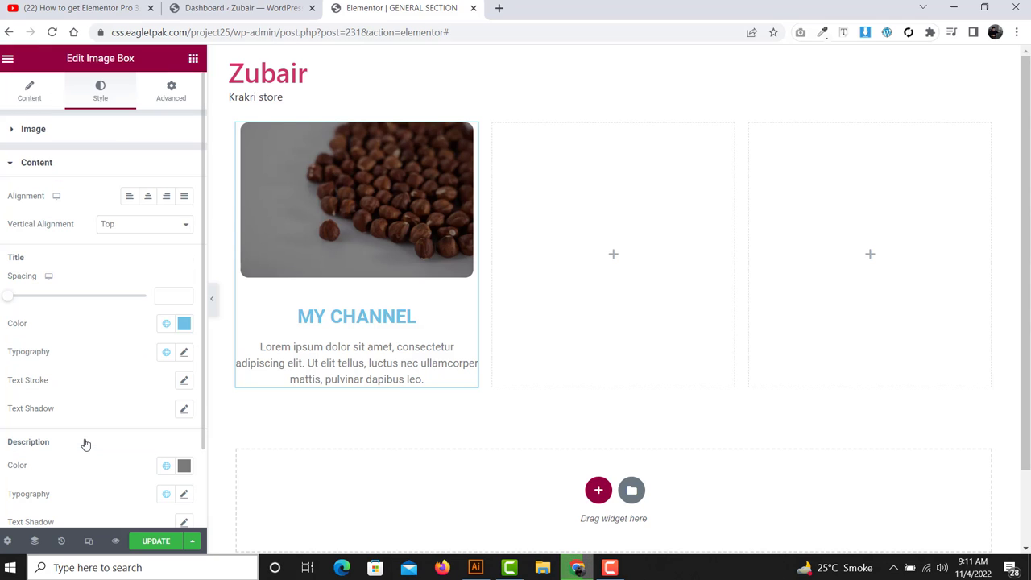
left_click(129, 197)
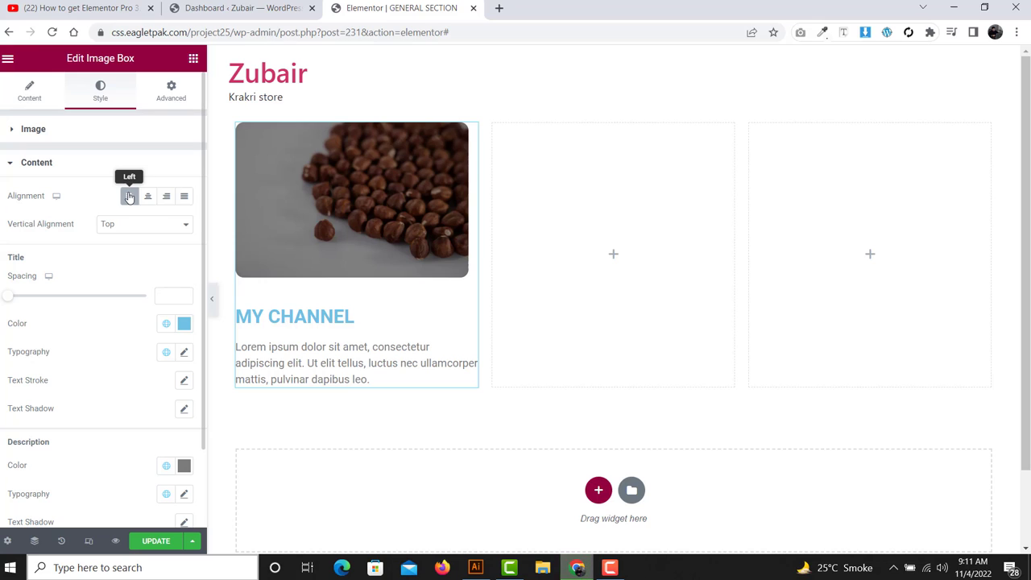
left_click(148, 196)
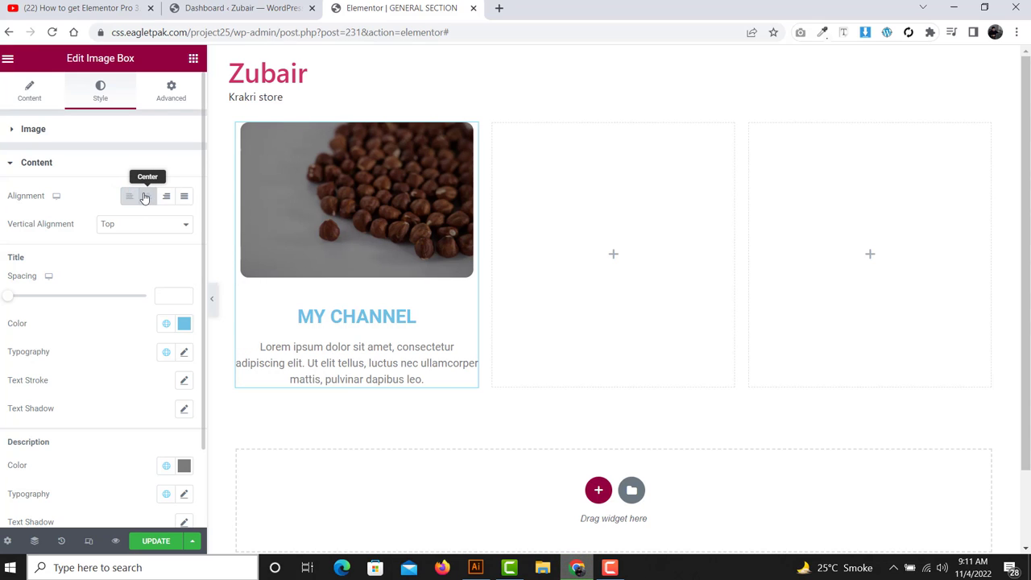
left_click(167, 197)
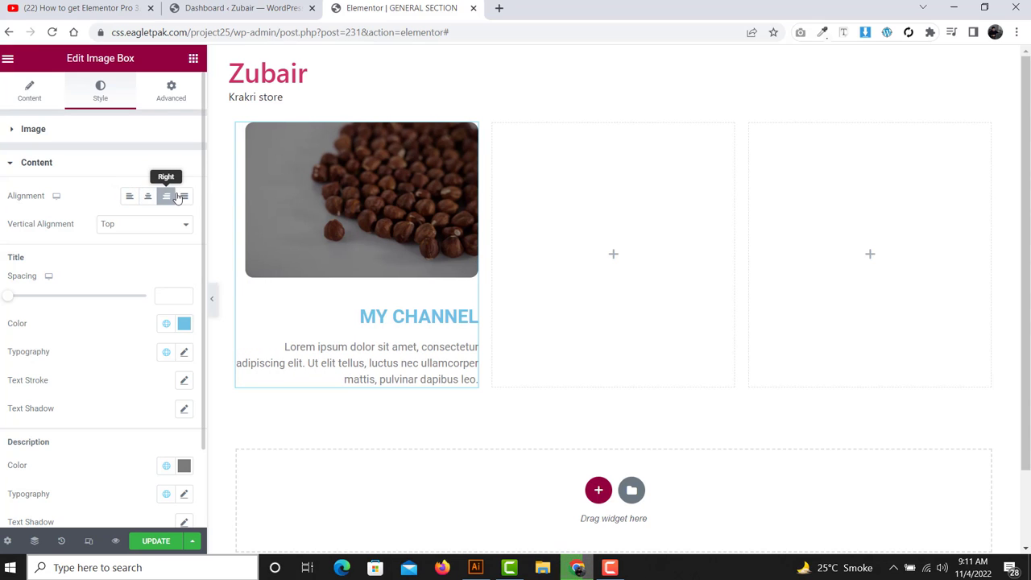
left_click(125, 199)
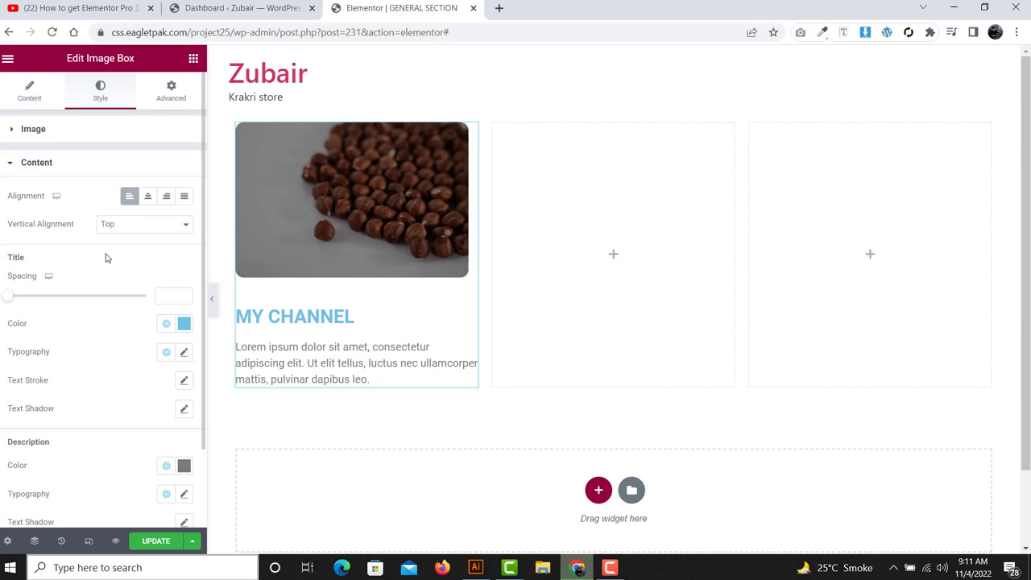
left_click(149, 205)
- Set the image box title spacing to 25
scroll(76, 294, "down", 2)
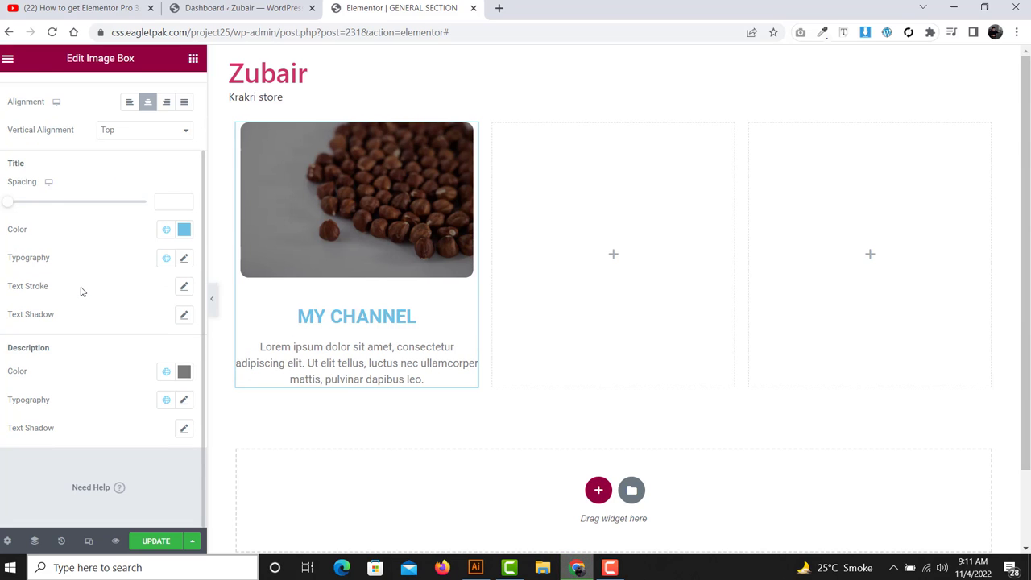
left_click_drag(29, 170, 8, 165)
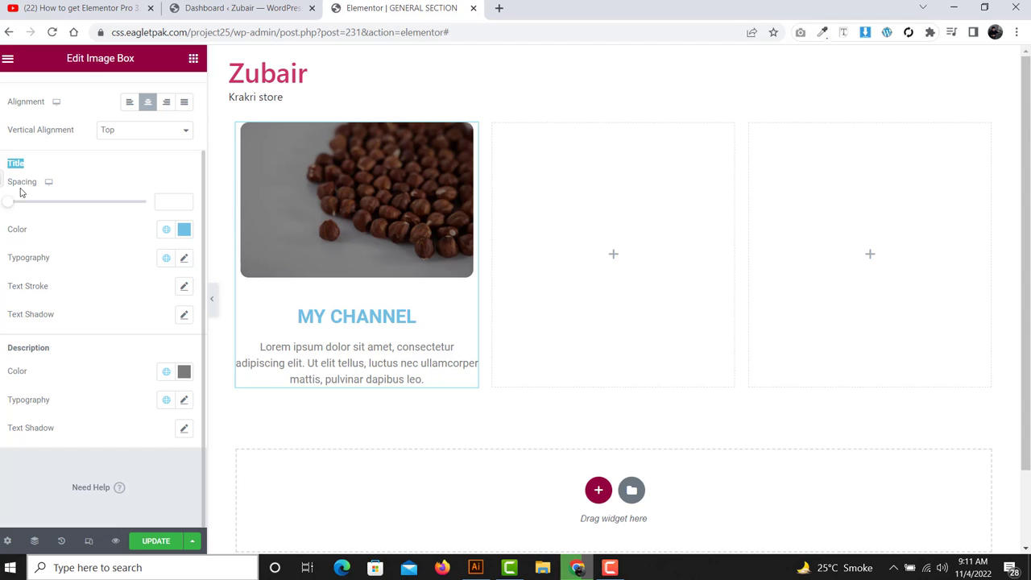
left_click_drag(7, 204, 41, 207)
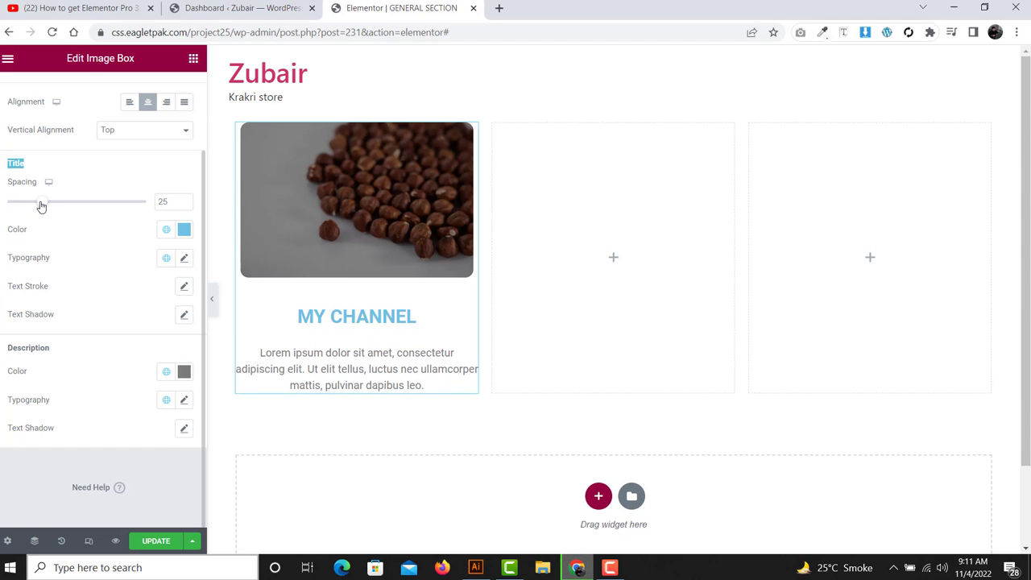
left_click(67, 230)
- Change the MY CHANNEL title colour to black (#000000)
left_click(183, 229)
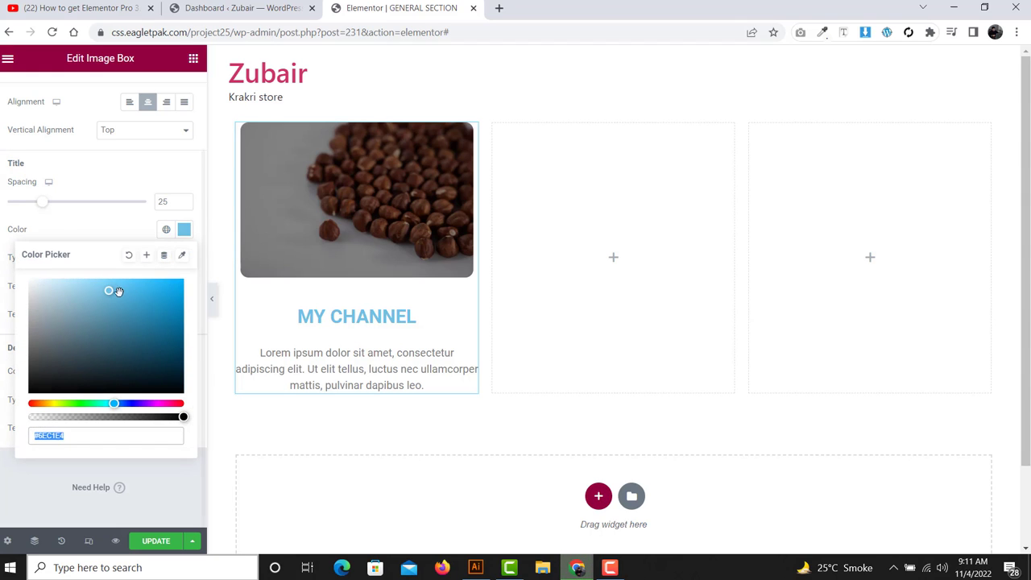
left_click_drag(113, 291, 93, 316)
left_click_drag(74, 350, 7, 407)
left_click(77, 232)
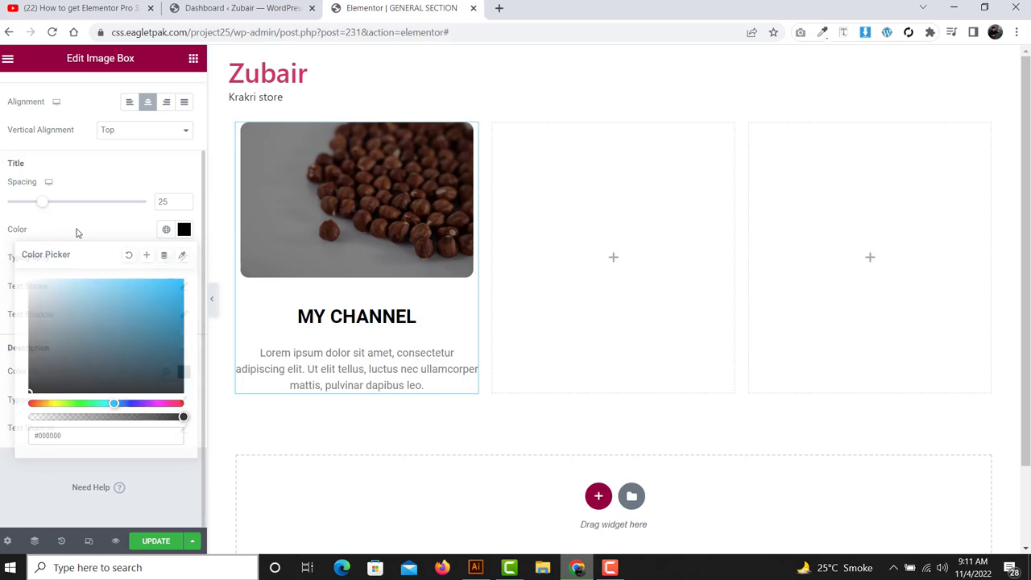
left_click_drag(63, 267, 3, 262)
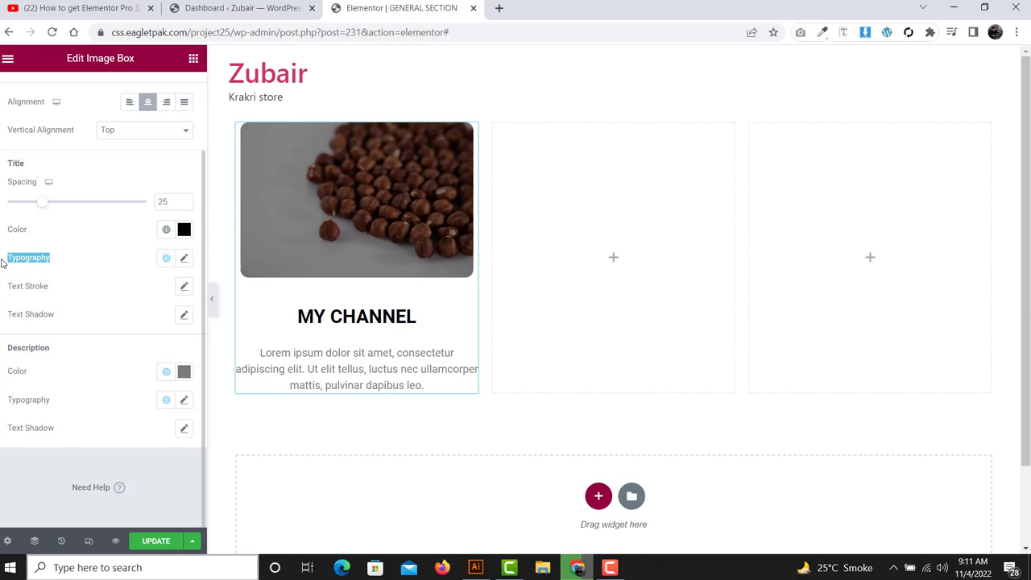
left_click(52, 258)
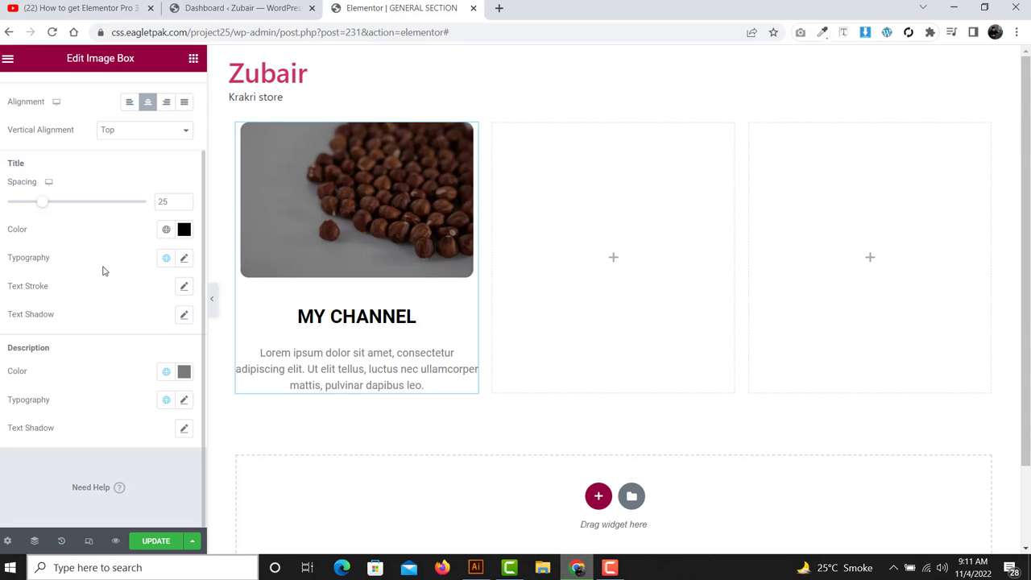
left_click_drag(51, 261, 9, 269)
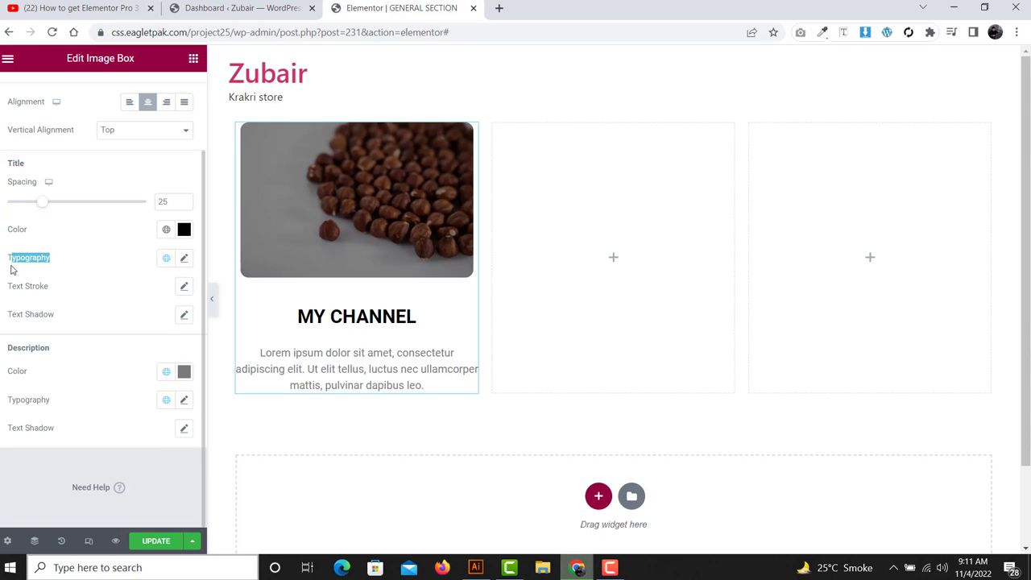
left_click(86, 261)
- Set the MY CHANNEL title font family to Poppins
left_click(184, 258)
scroll(150, 272, "down", 1)
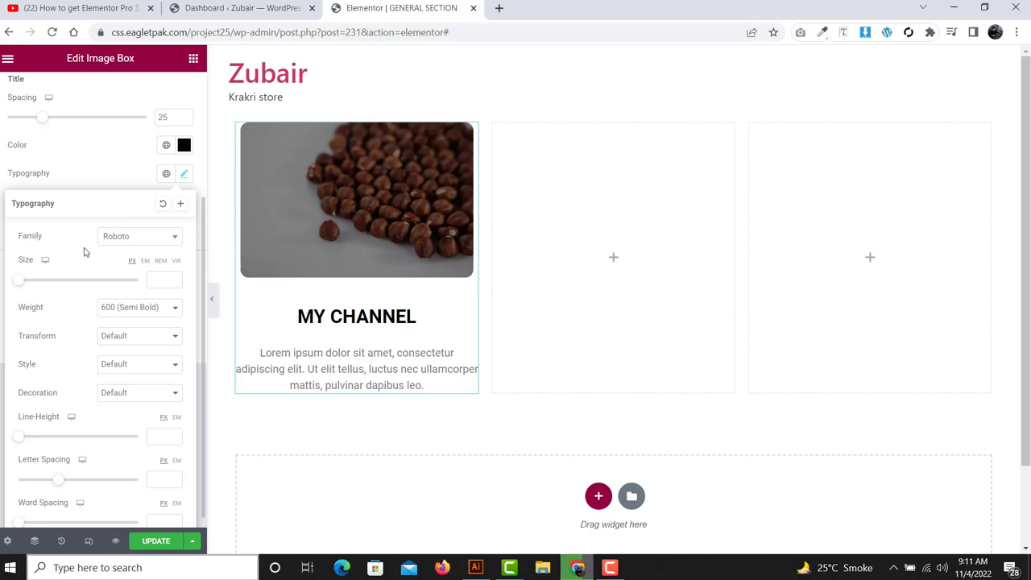
left_click(167, 242)
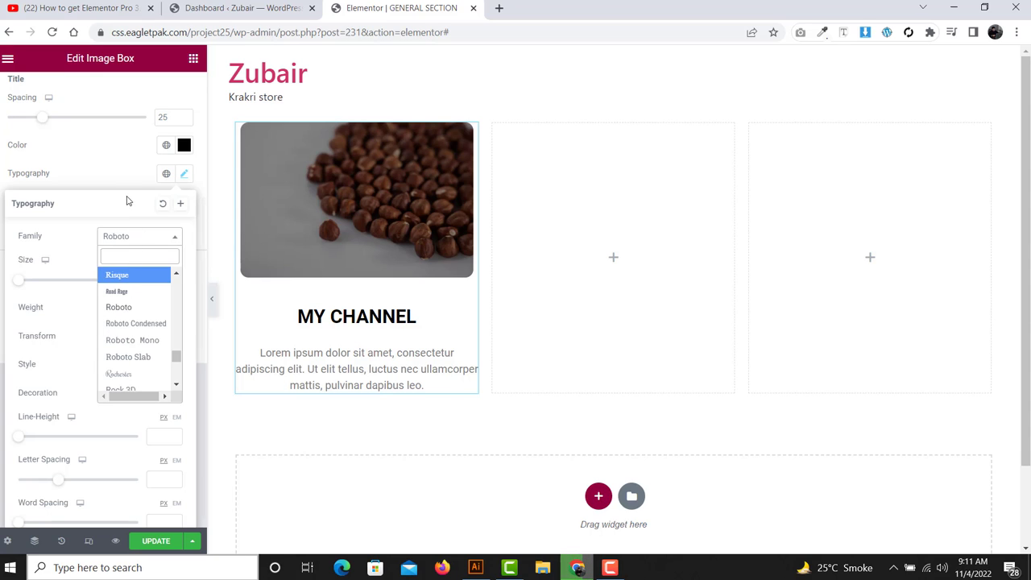
left_click(184, 174)
left_click(184, 175)
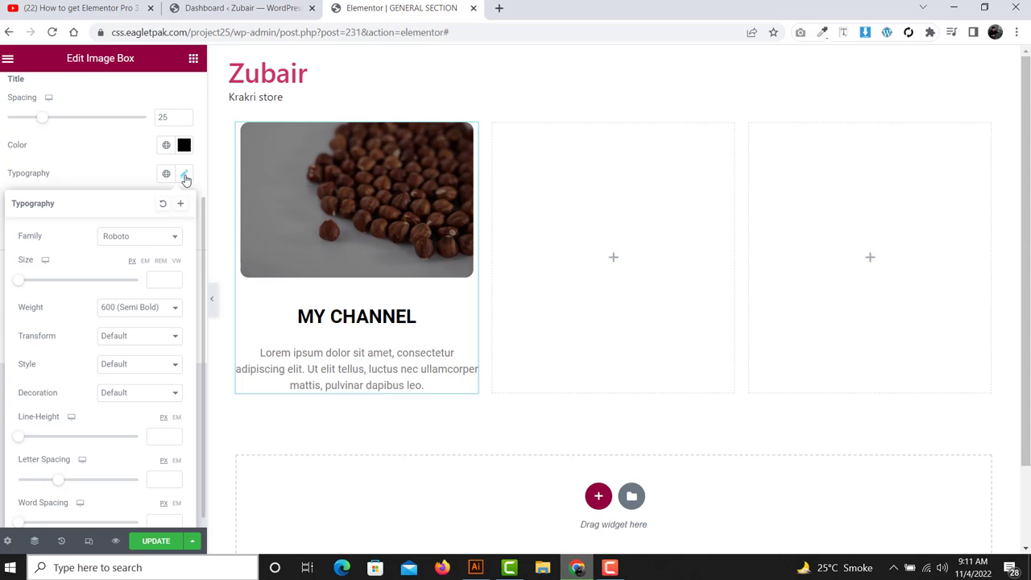
left_click(155, 242)
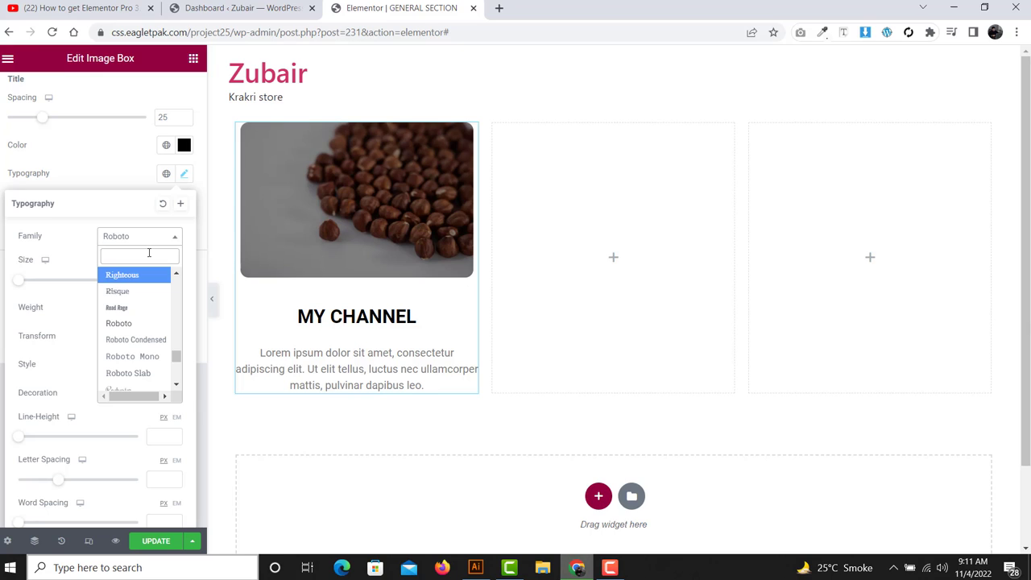
type("POPP")
key("Return")
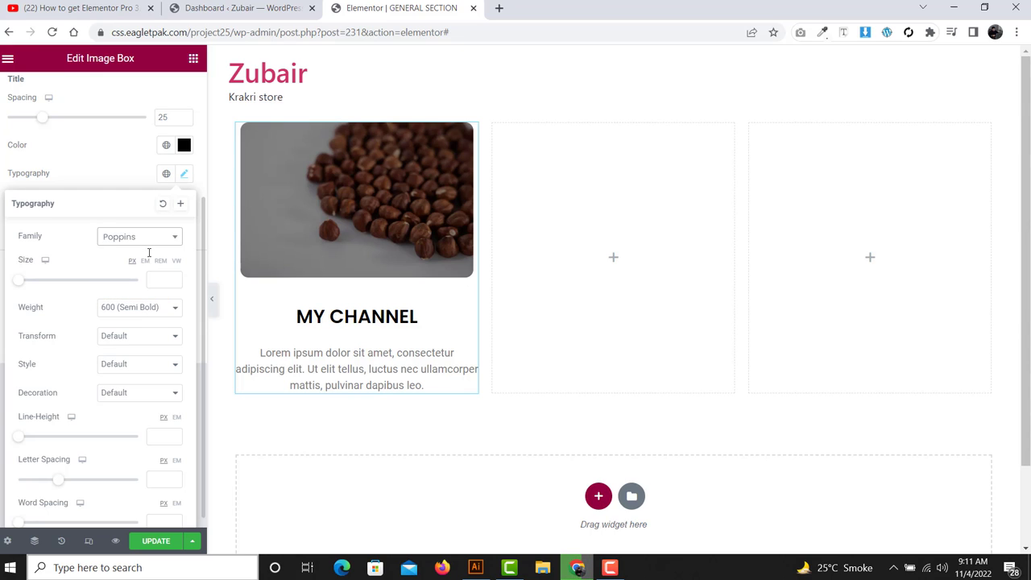
- Give the title font size 25 and weight 600 (Semi Bold), after trying 800
left_click_drag(50, 236, 13, 248)
left_click(69, 234)
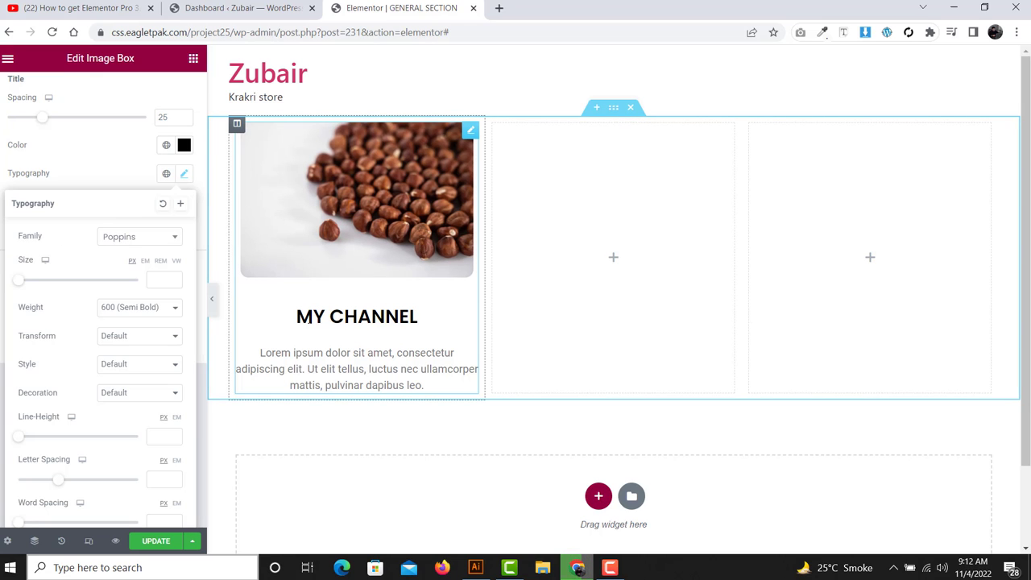
left_click(152, 282)
type("25")
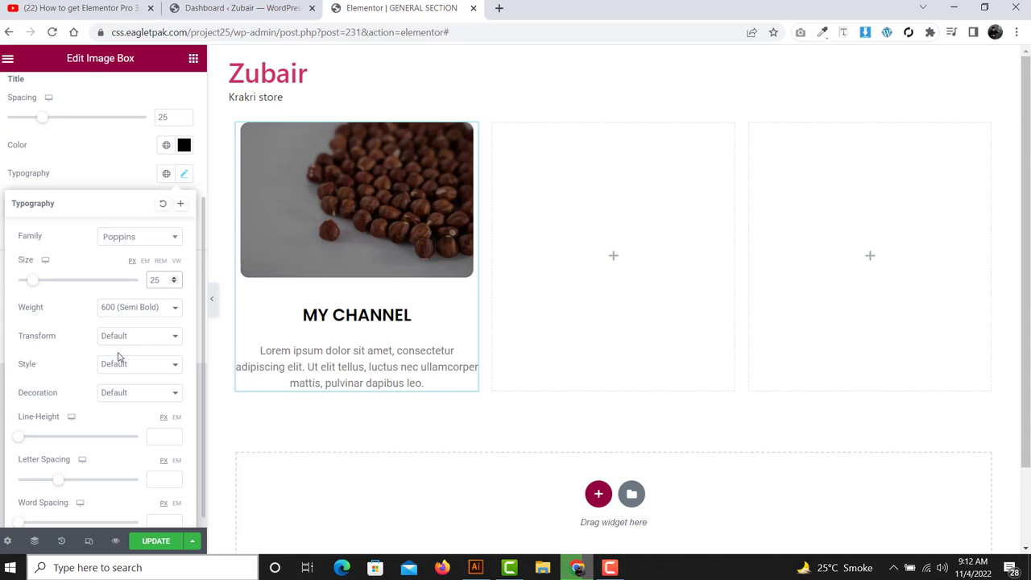
left_click(141, 309)
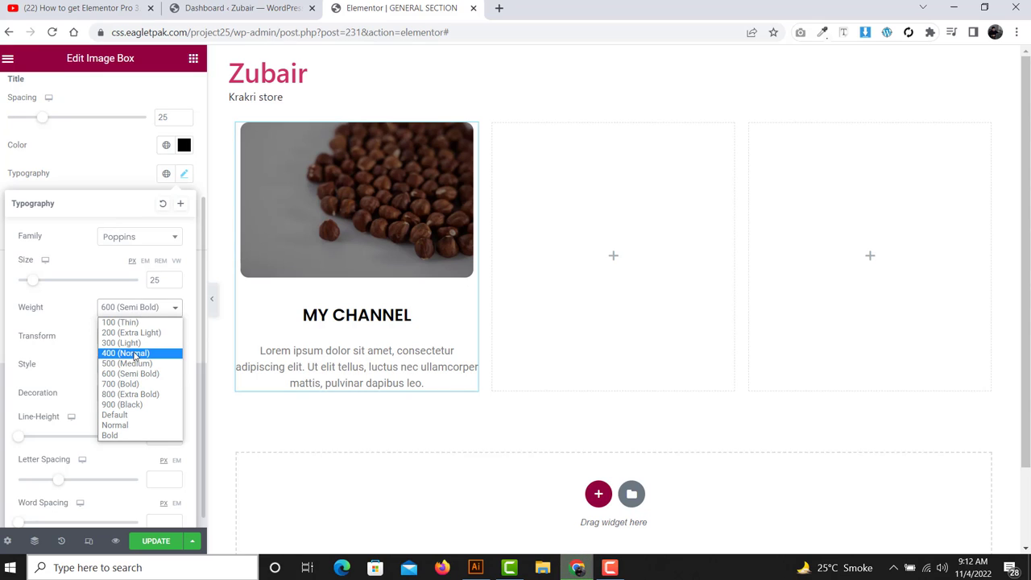
left_click(131, 394)
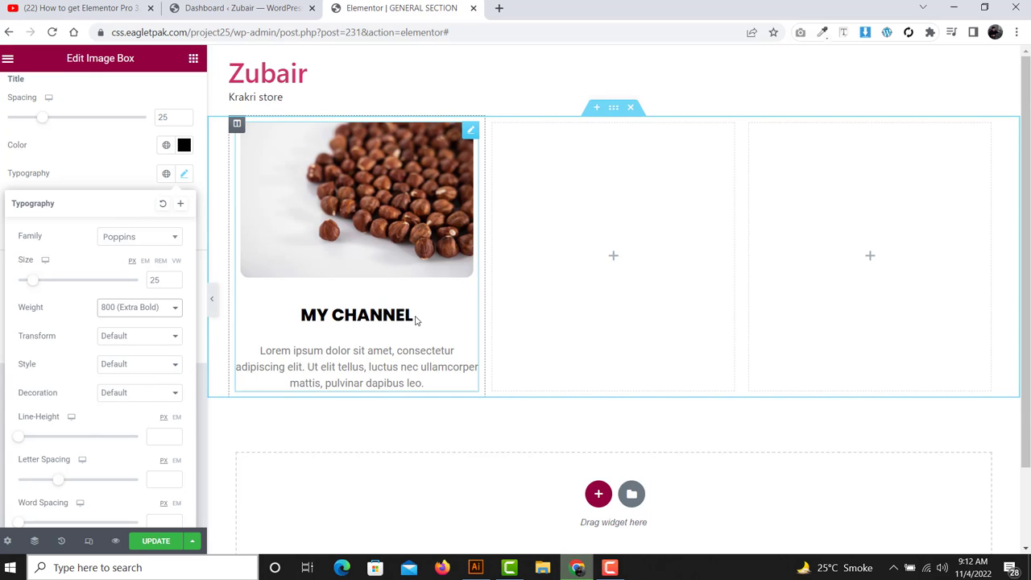
left_click(122, 307)
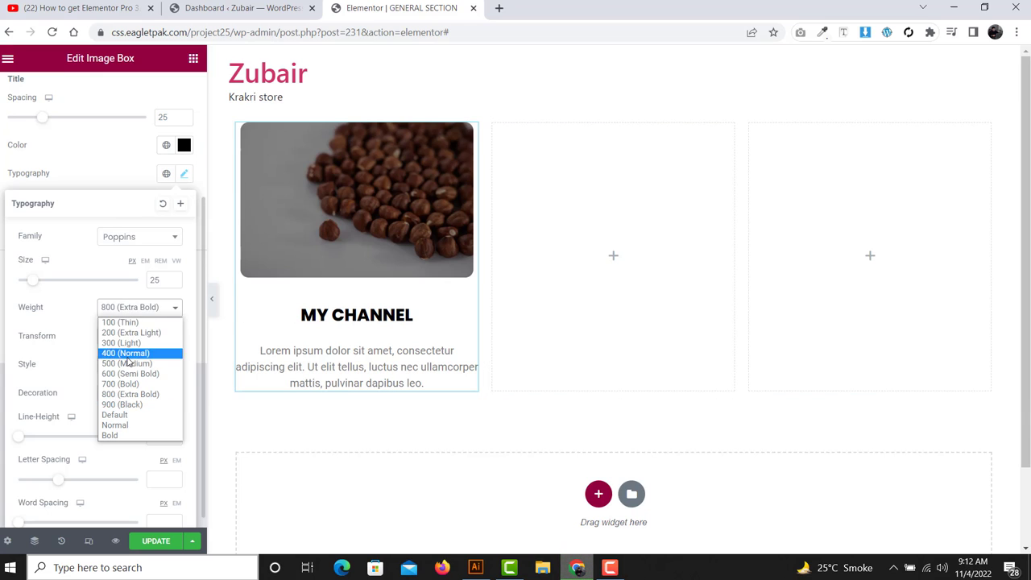
left_click(123, 379)
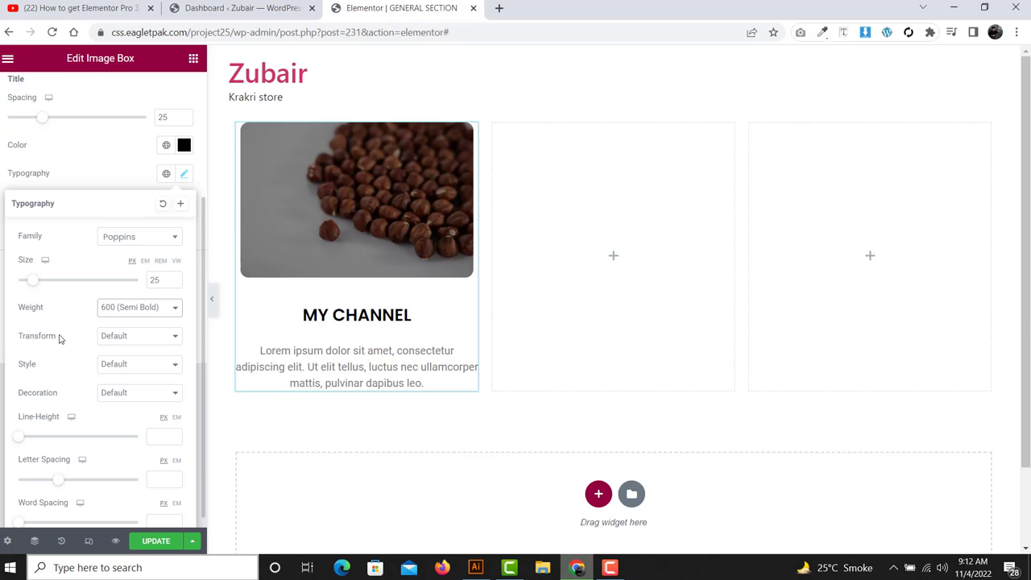
- Set the title transform to Normal after trying Uppercase, Lowercase and Capitalize
left_click_drag(64, 338, 11, 339)
left_click(109, 337)
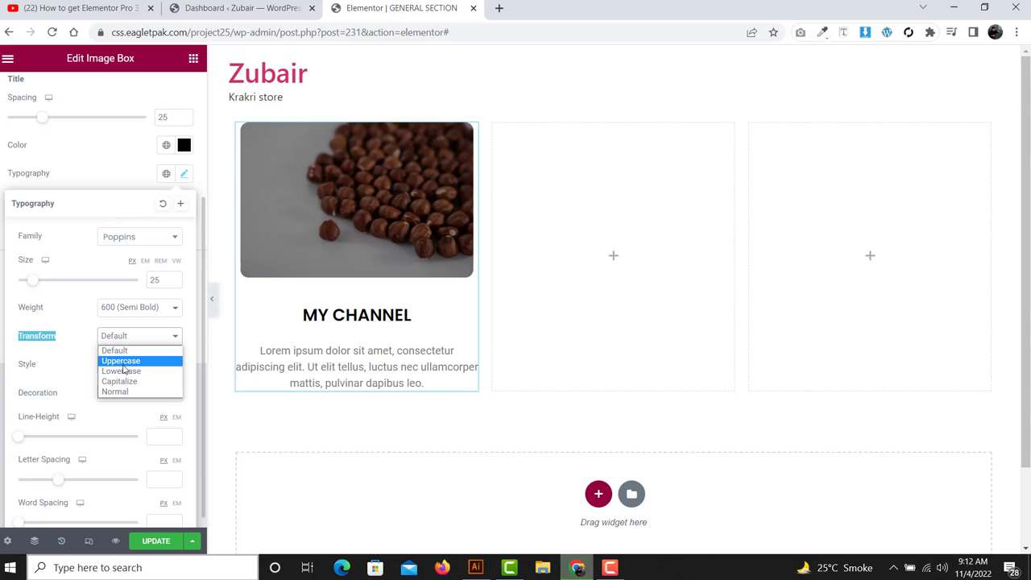
left_click(123, 364)
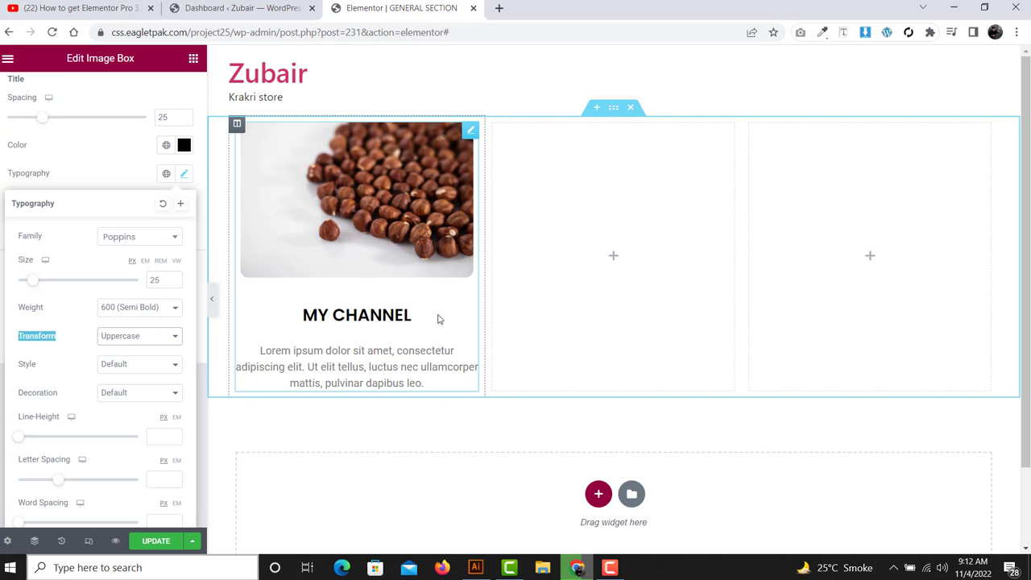
left_click(121, 338)
left_click(121, 372)
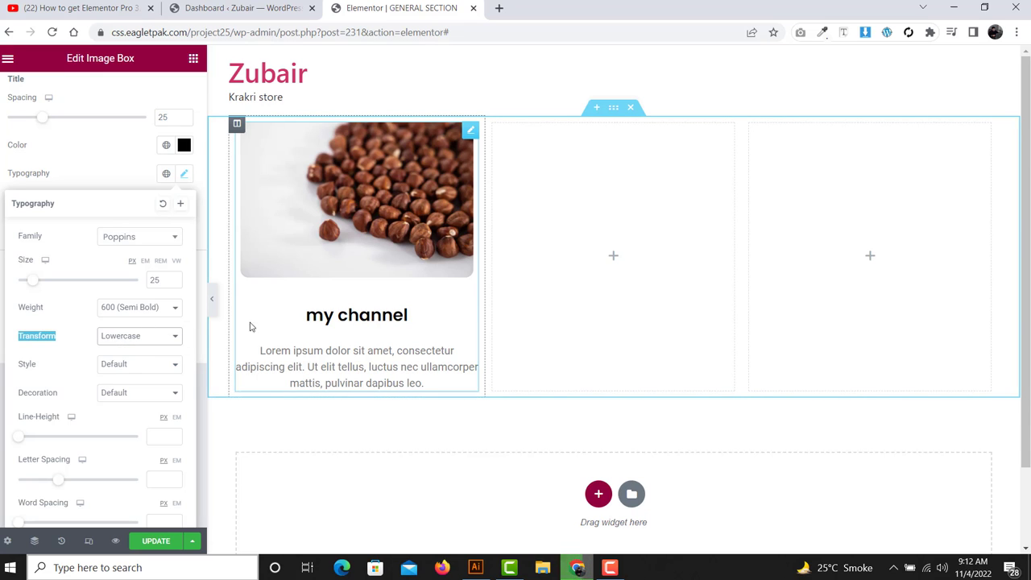
left_click(143, 338)
left_click(136, 383)
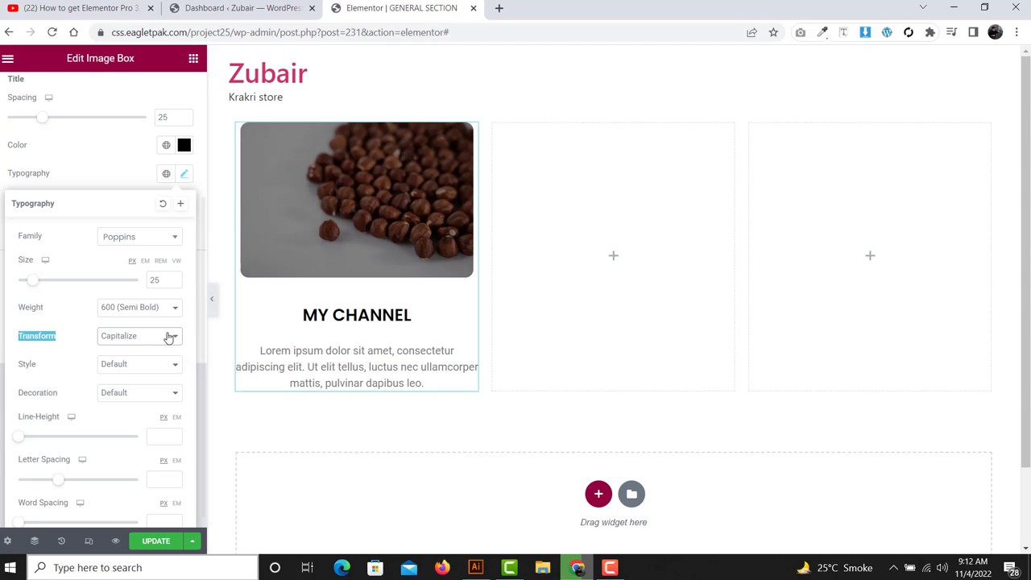
left_click(137, 343)
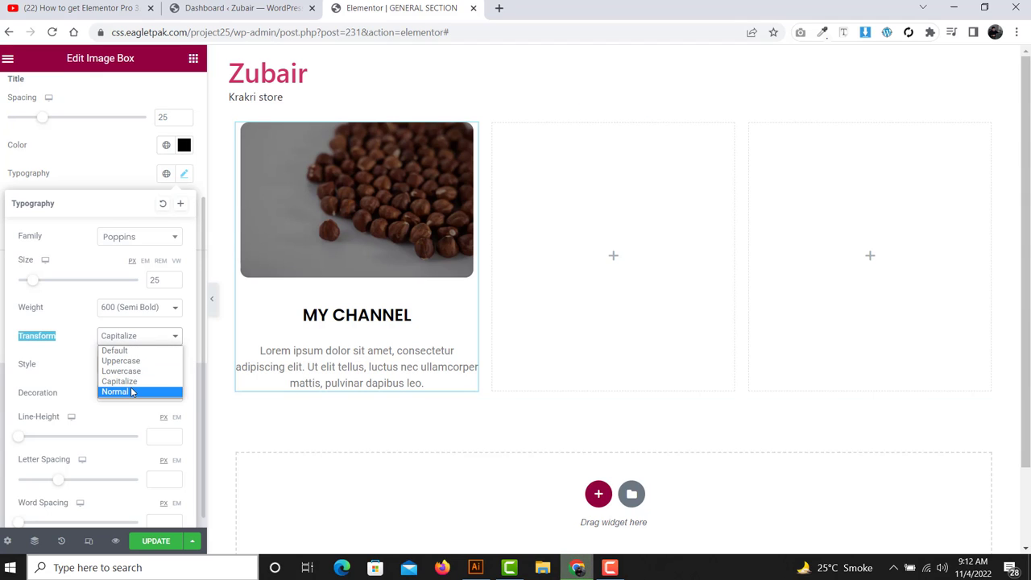
left_click(131, 388)
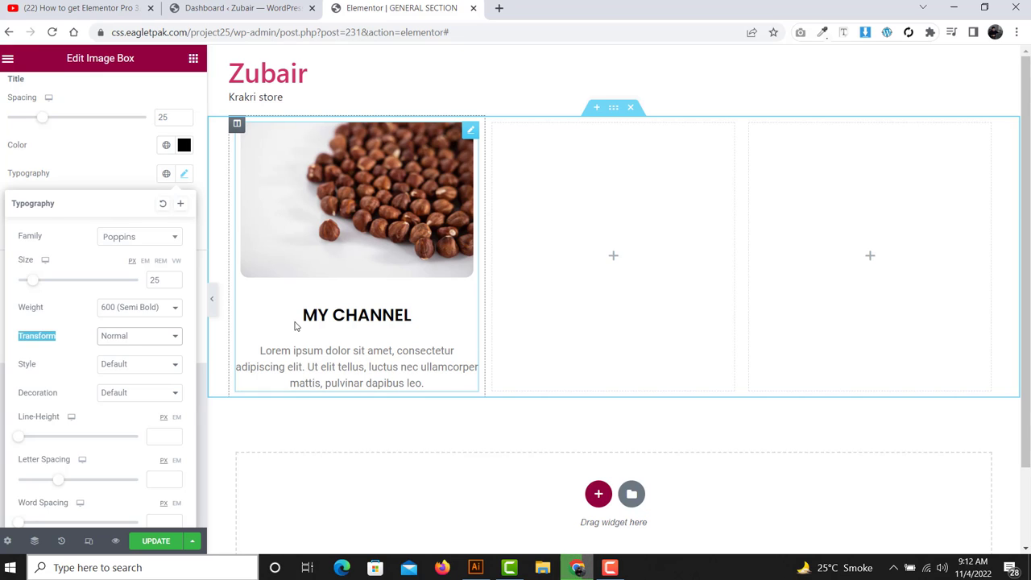
- Set the title font style to Oblique after trying Italic
double_click(26, 365)
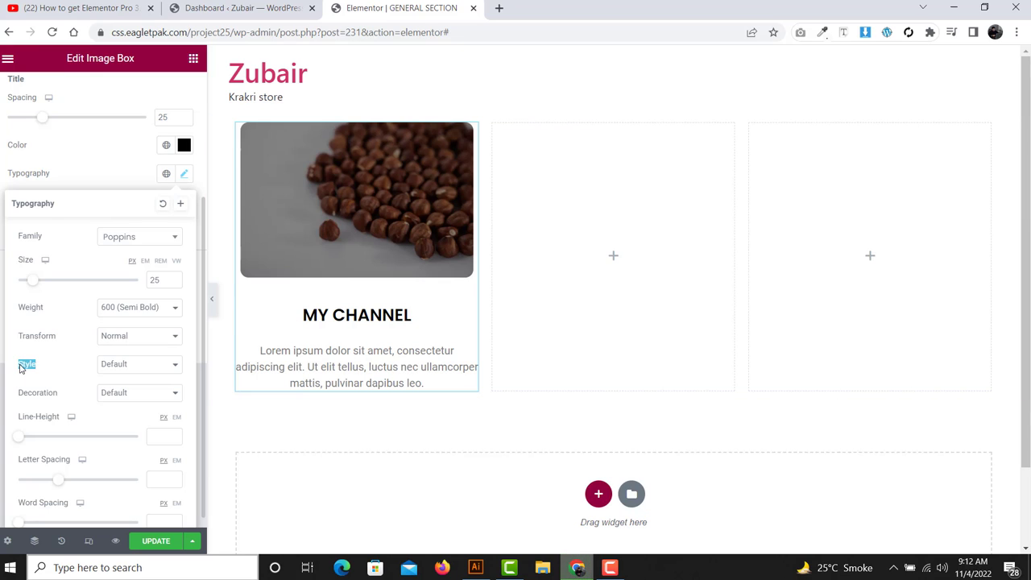
left_click(119, 364)
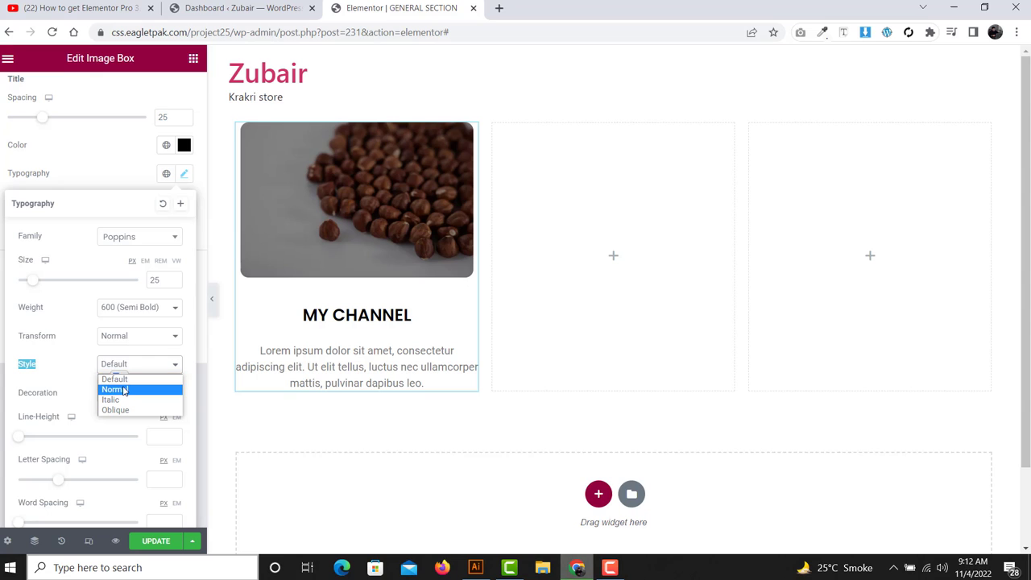
left_click(119, 401)
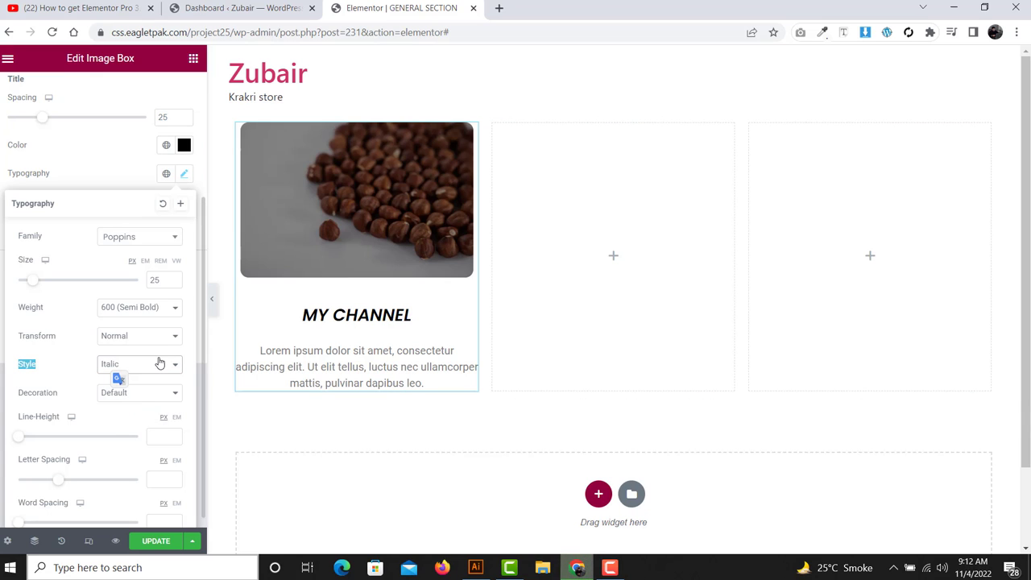
left_click(158, 363)
left_click(136, 410)
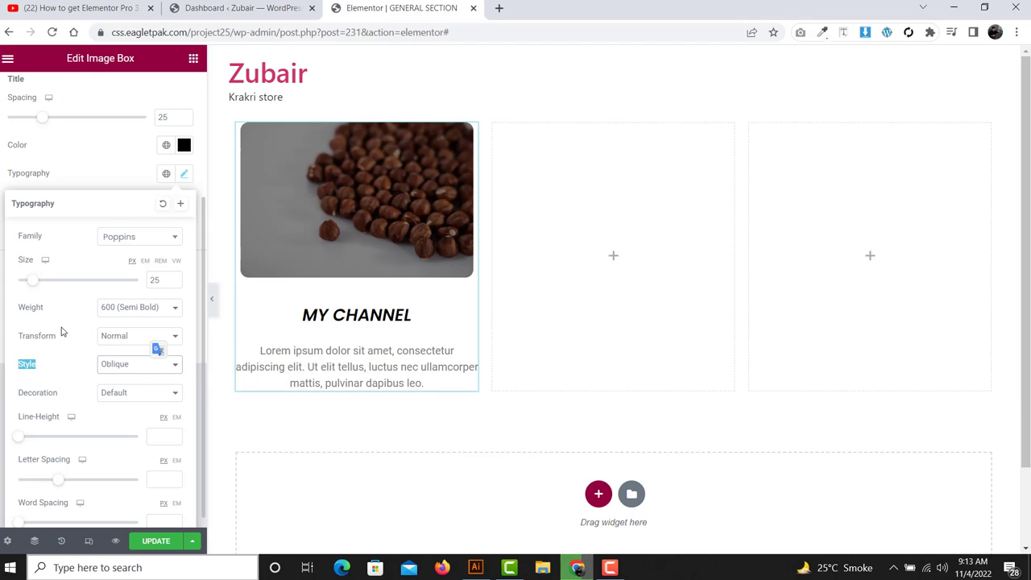
scroll(62, 338, "down", 1)
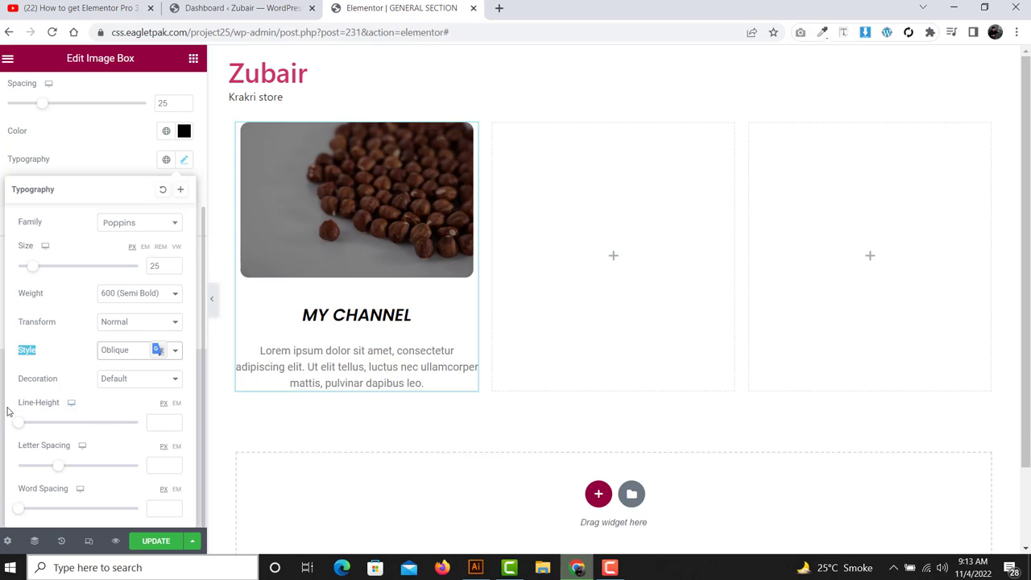
left_click_drag(9, 409, 75, 414)
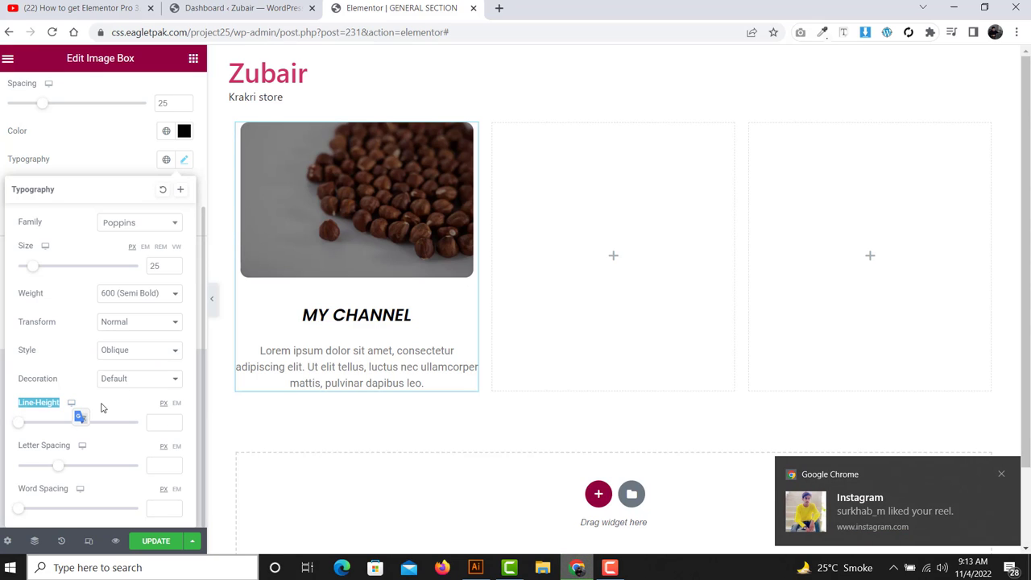
left_click(101, 405)
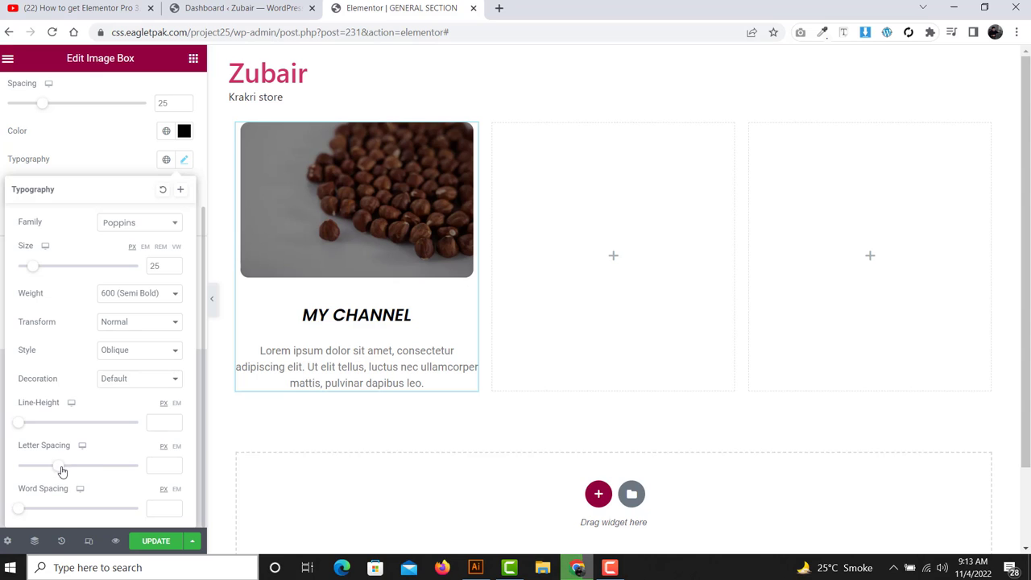
left_click_drag(62, 472, 81, 472)
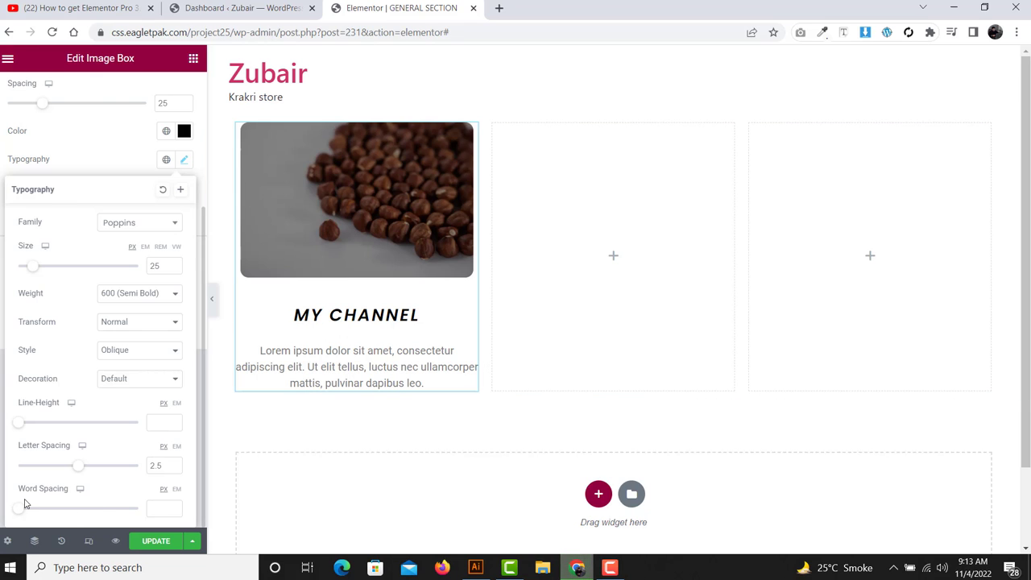
left_click_drag(18, 512, 41, 513)
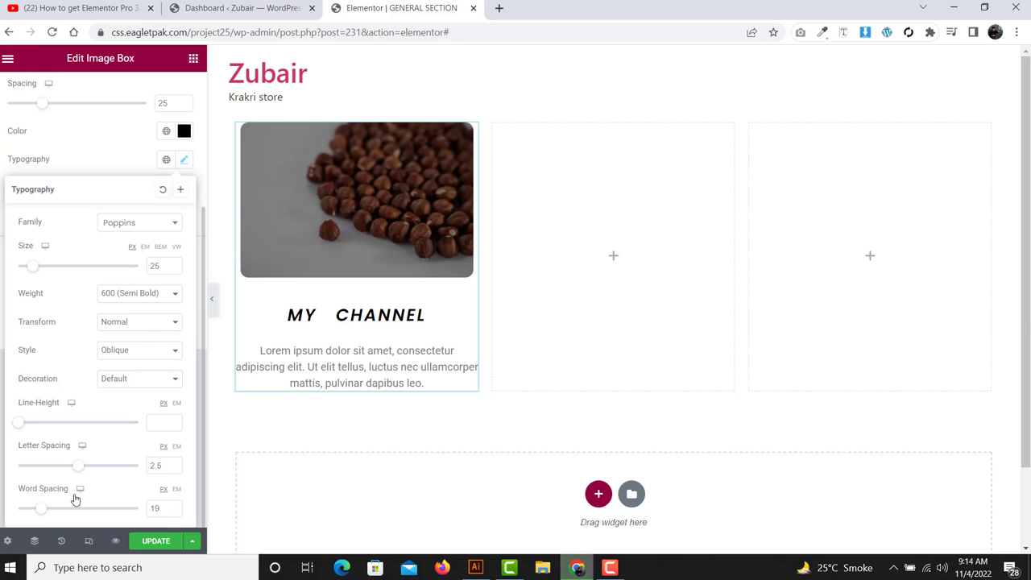
double_click(152, 467)
key("BackSpace")
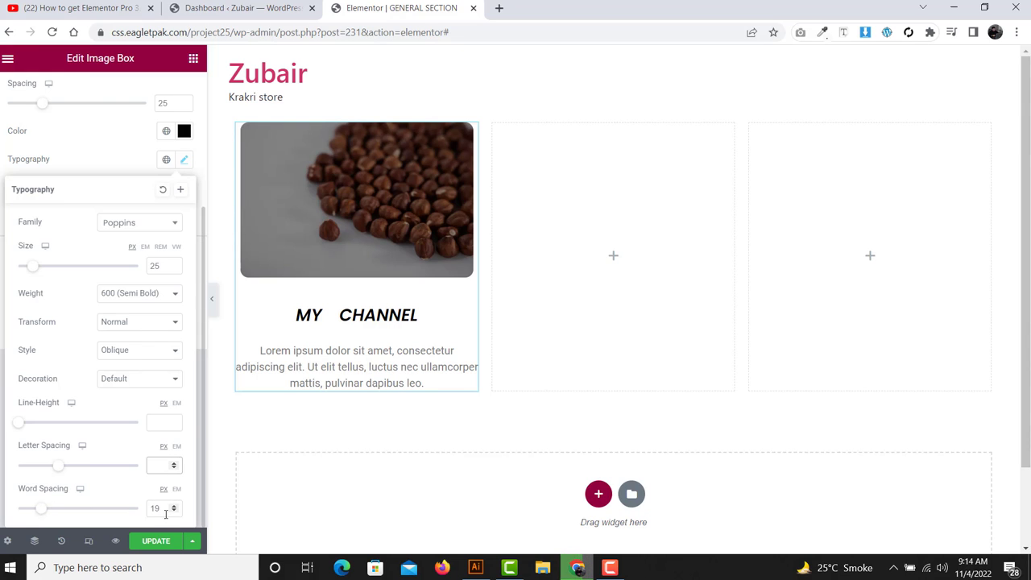
left_click_drag(165, 514, 123, 507)
key("BackSpace")
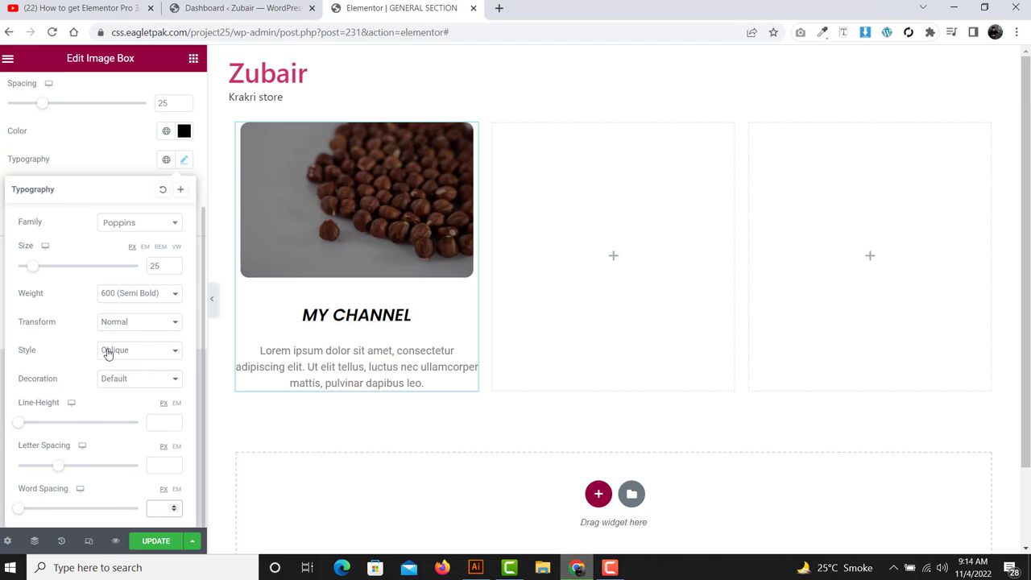
- Set the image box description colour to #000000
left_click(96, 164)
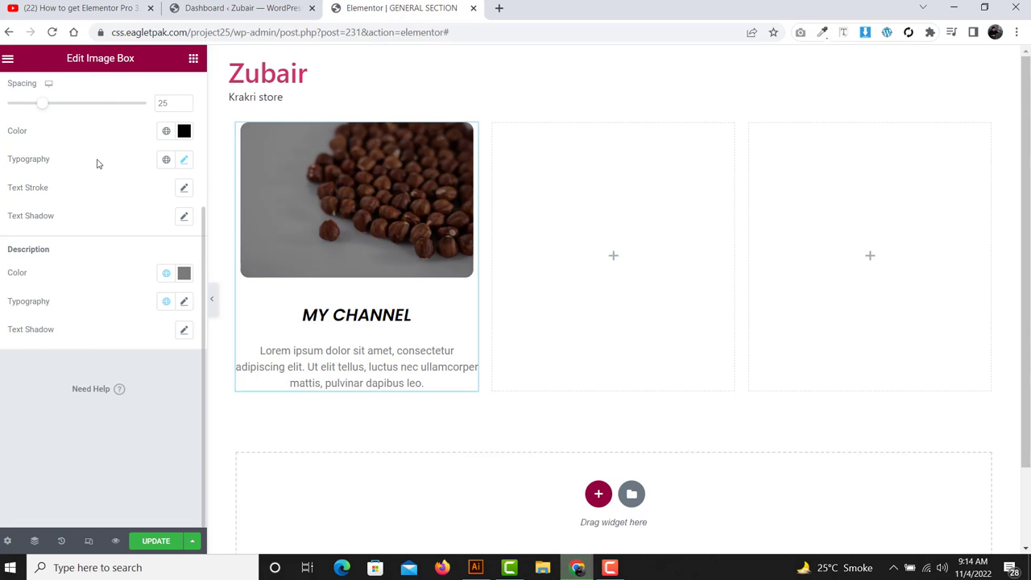
double_click(56, 254)
left_click(99, 253)
left_click(183, 273)
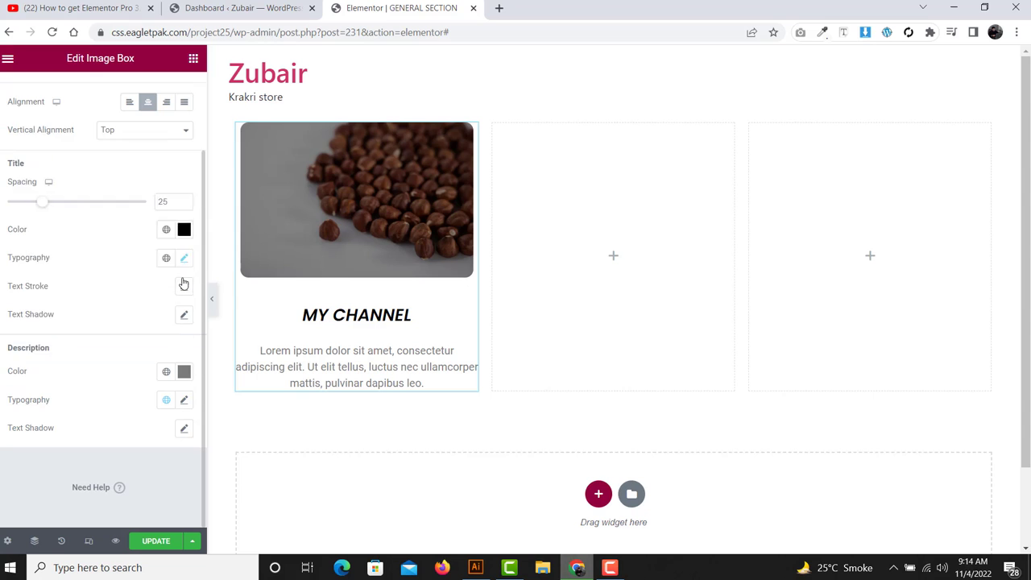
type("#000000")
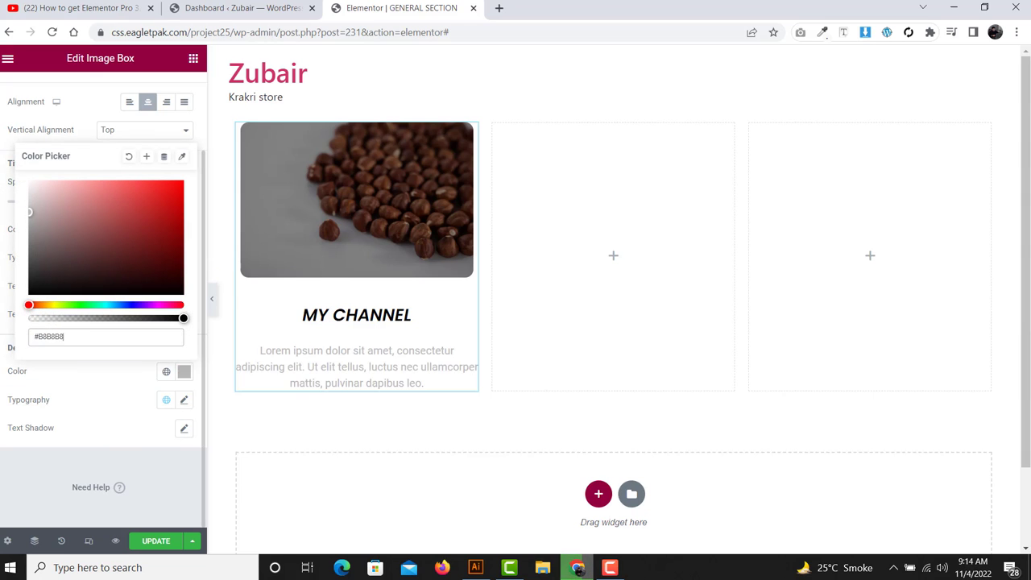
left_click(2, 324)
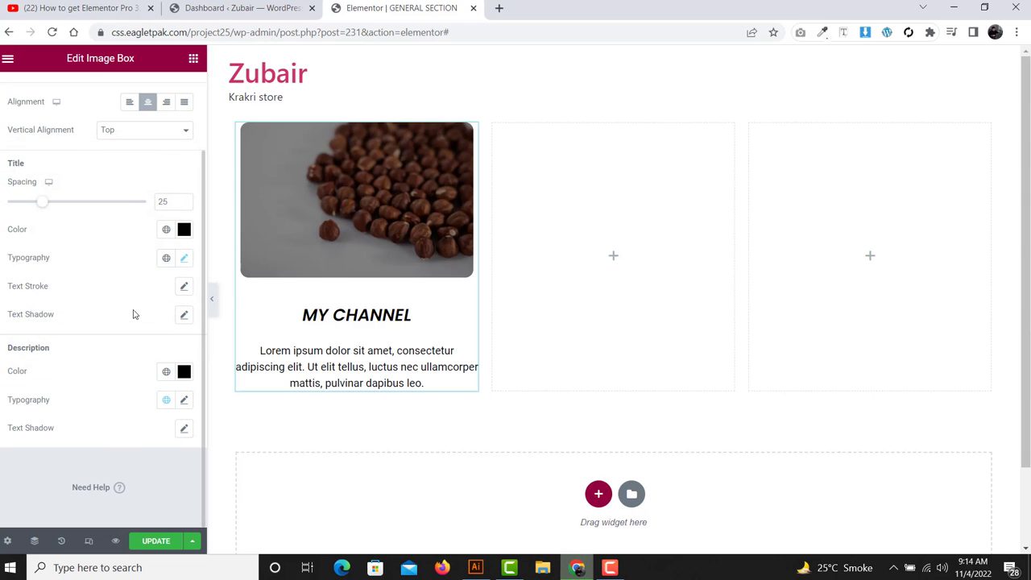
- Set the description line height to 27 px in its typography settings
left_click(186, 400)
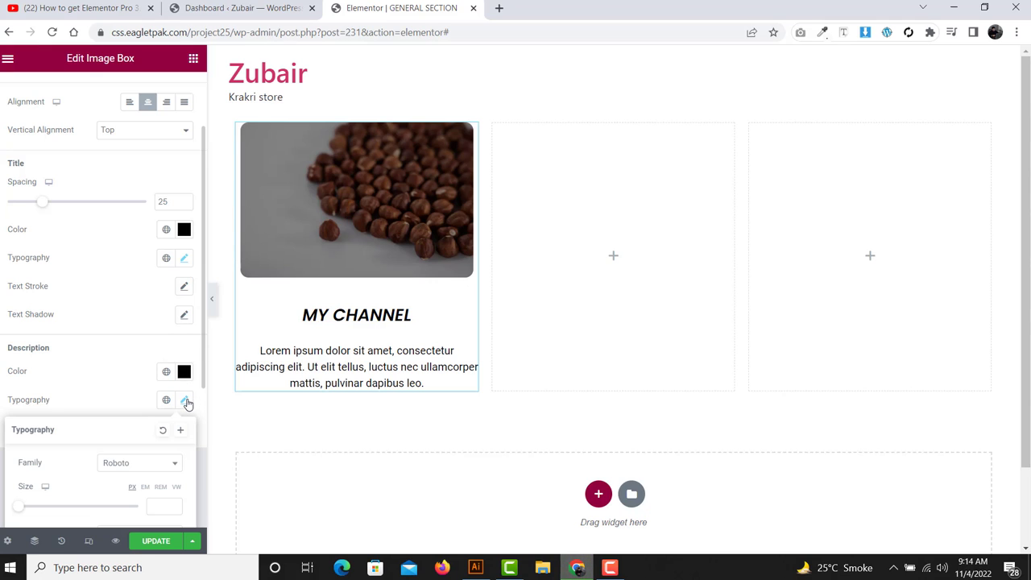
scroll(126, 387, "down", 2)
scroll(126, 387, "down", 2)
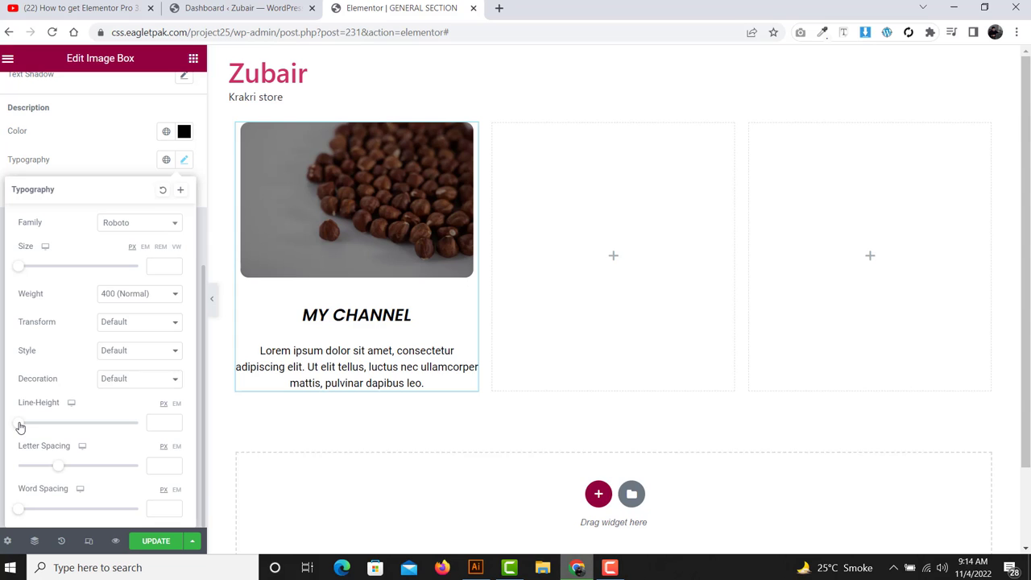
left_click_drag(20, 427, 52, 430)
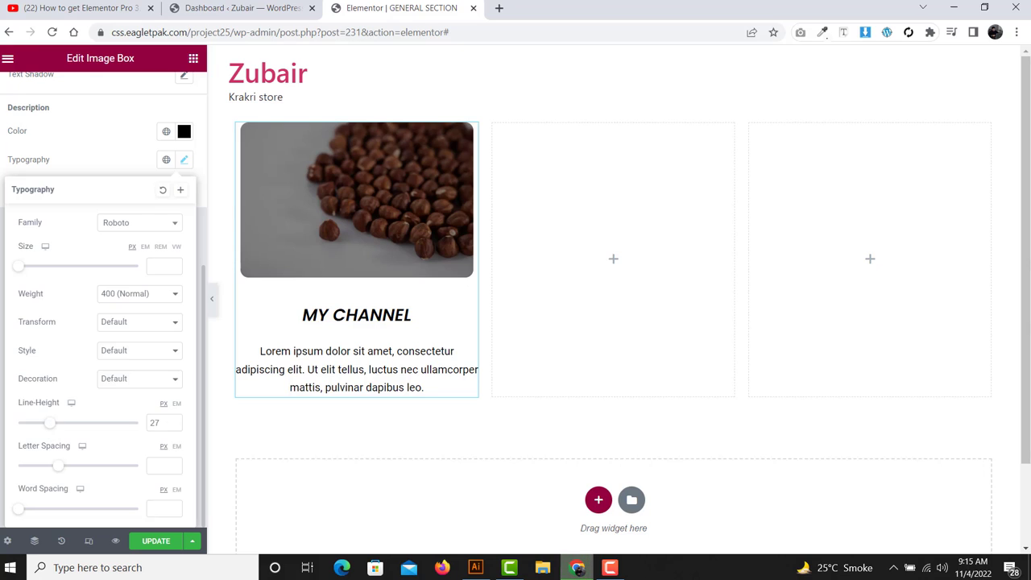
left_click(3, 401)
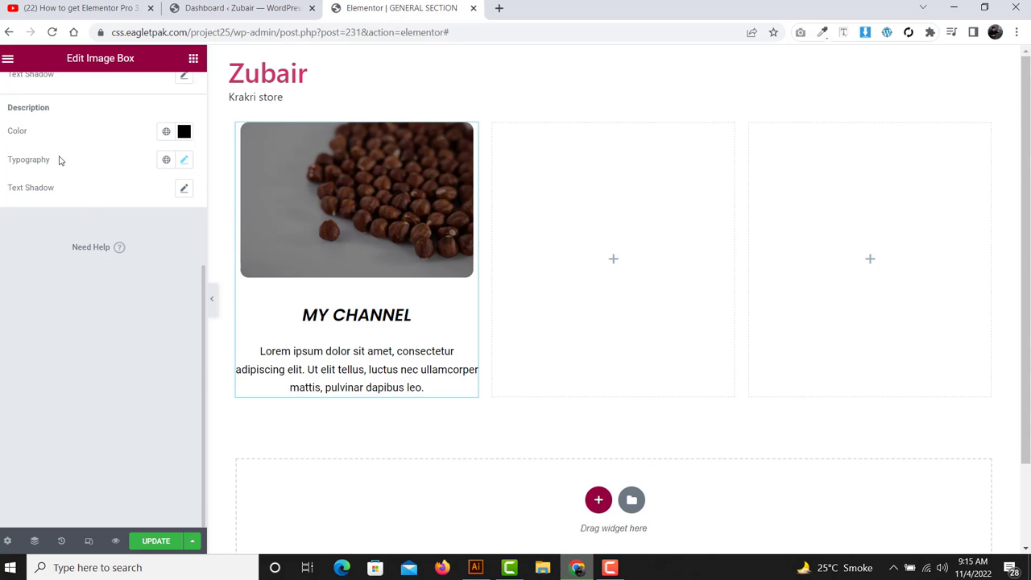
- Apply the default soft text shadow to the MY CHANNEL title
scroll(67, 208, "up", 2)
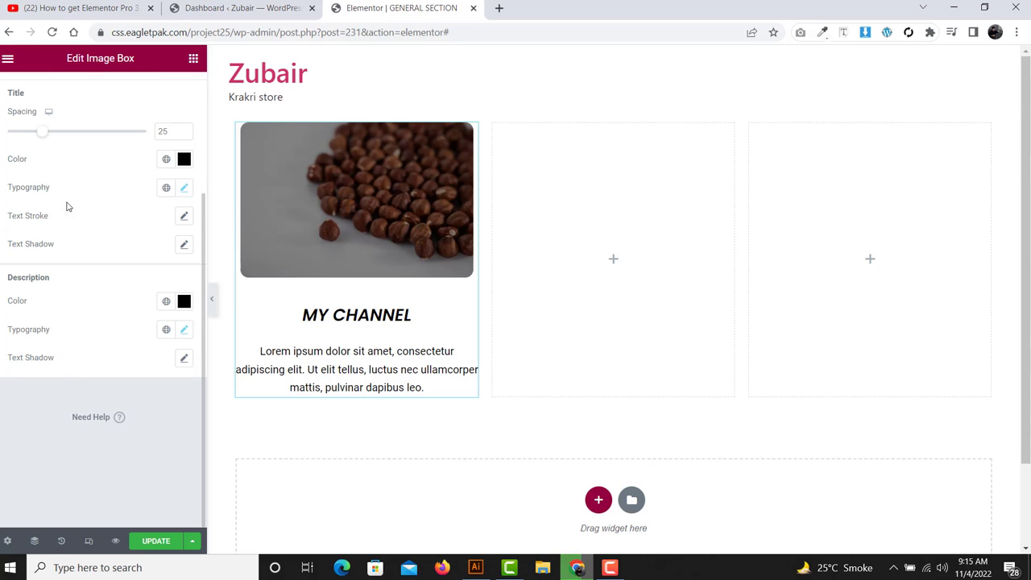
left_click_drag(69, 244, 2, 243)
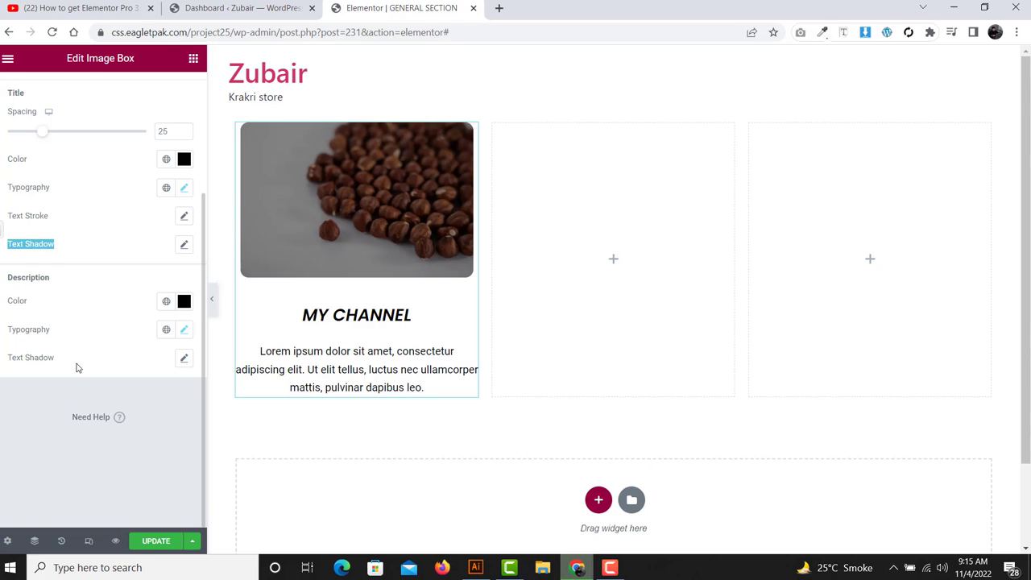
left_click_drag(76, 361, 2, 366)
left_click(133, 371)
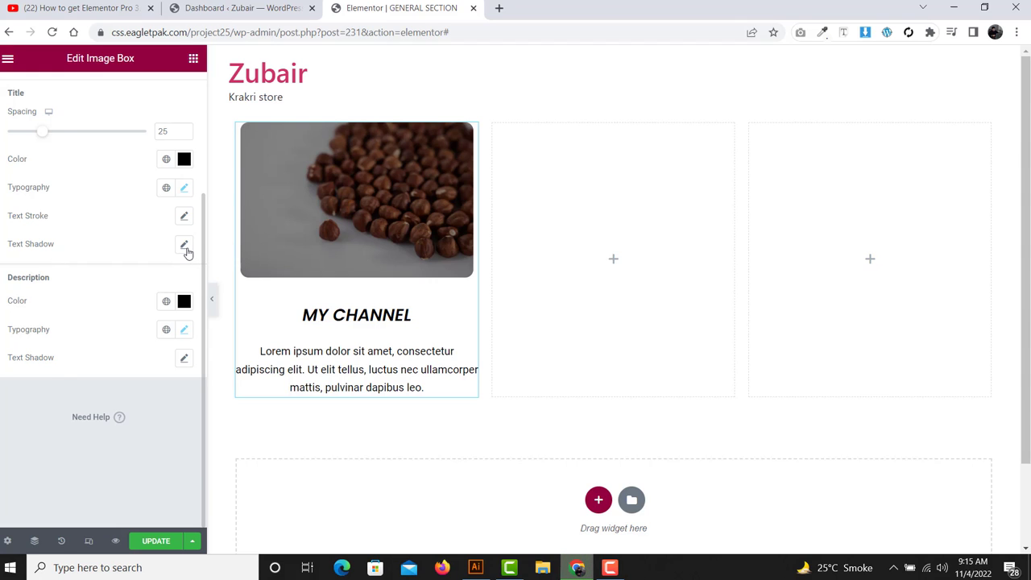
left_click(186, 252)
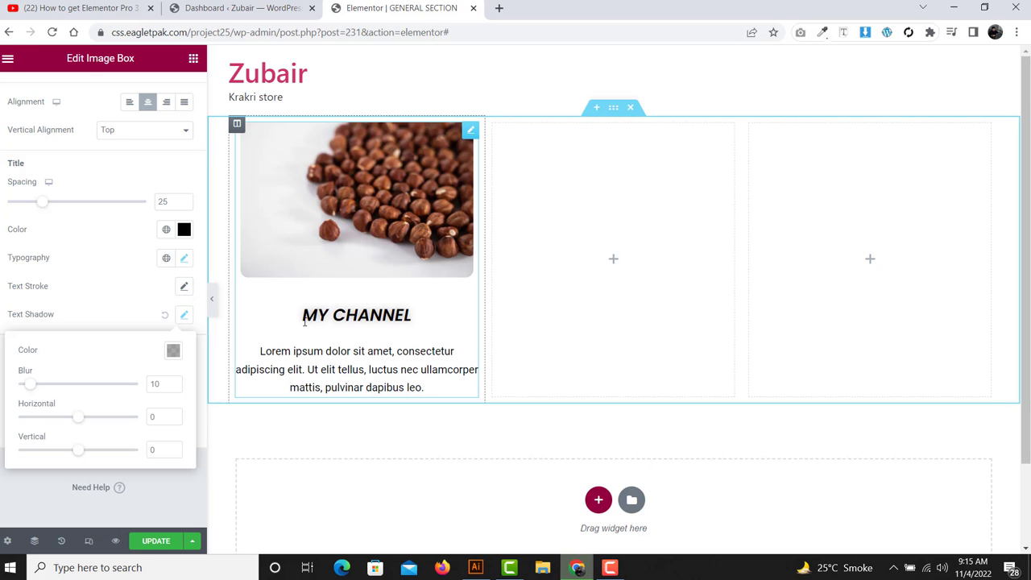
left_click(168, 321)
scroll(149, 309, "up", 2)
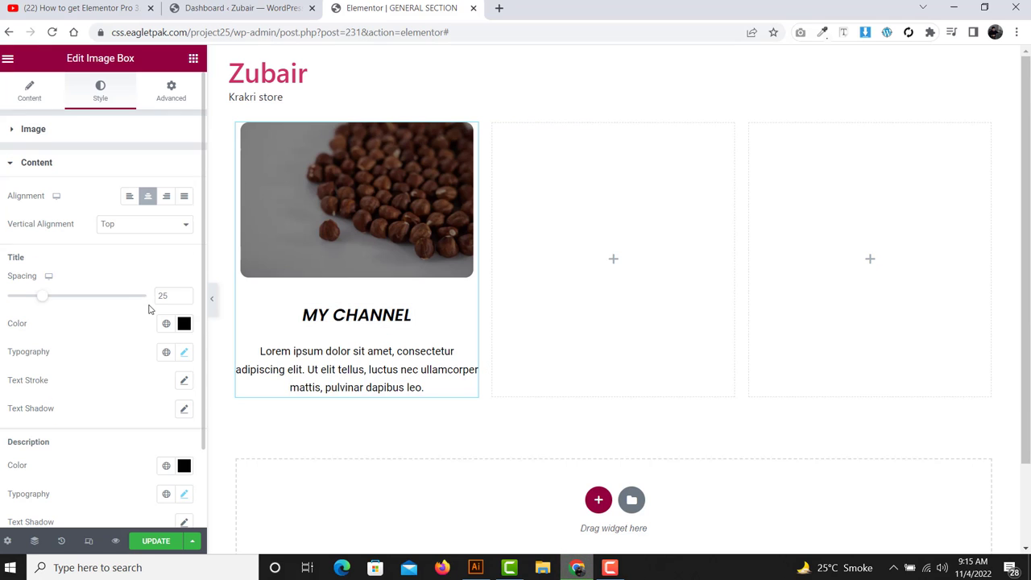
- Drag an Icon Box widget from the General group into the empty second column
left_click(193, 58)
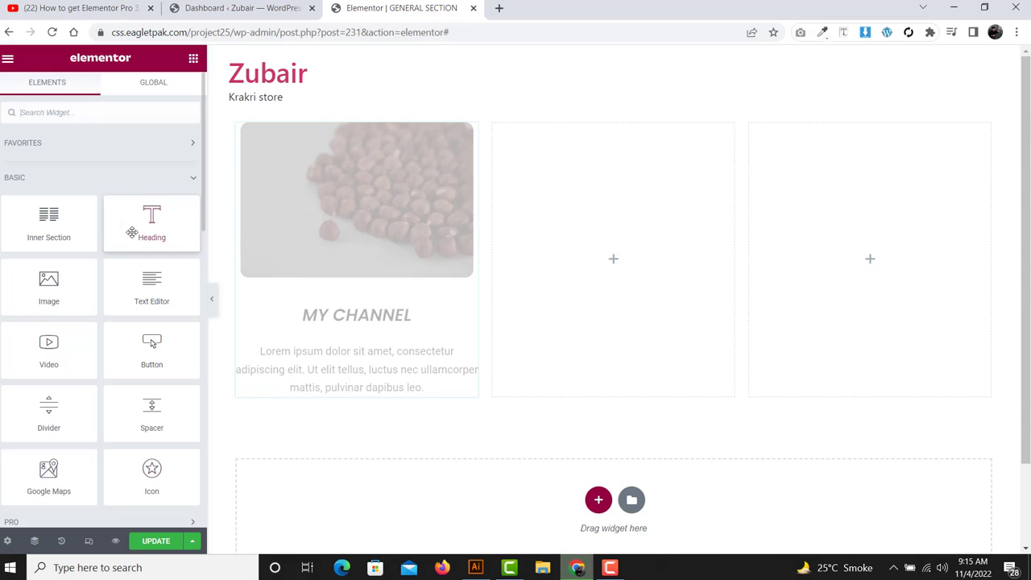
left_click(193, 179)
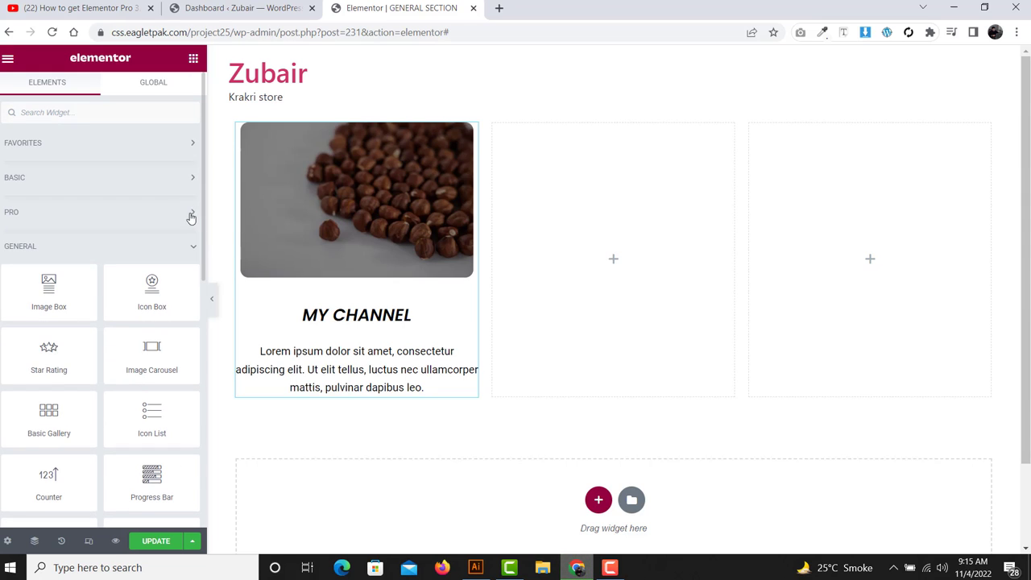
left_click(614, 568)
left_click(614, 568)
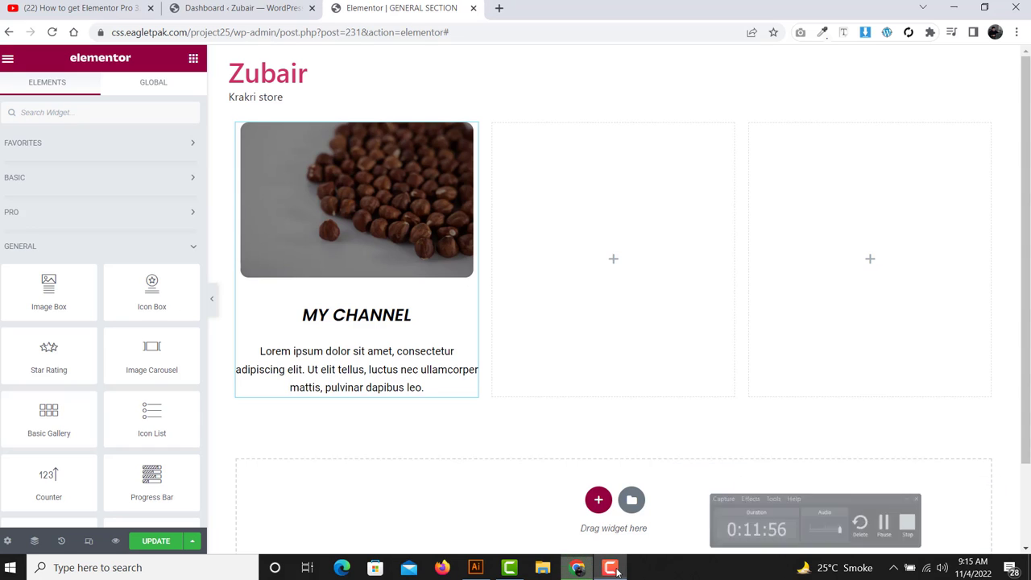
scroll(143, 274, "down", 1)
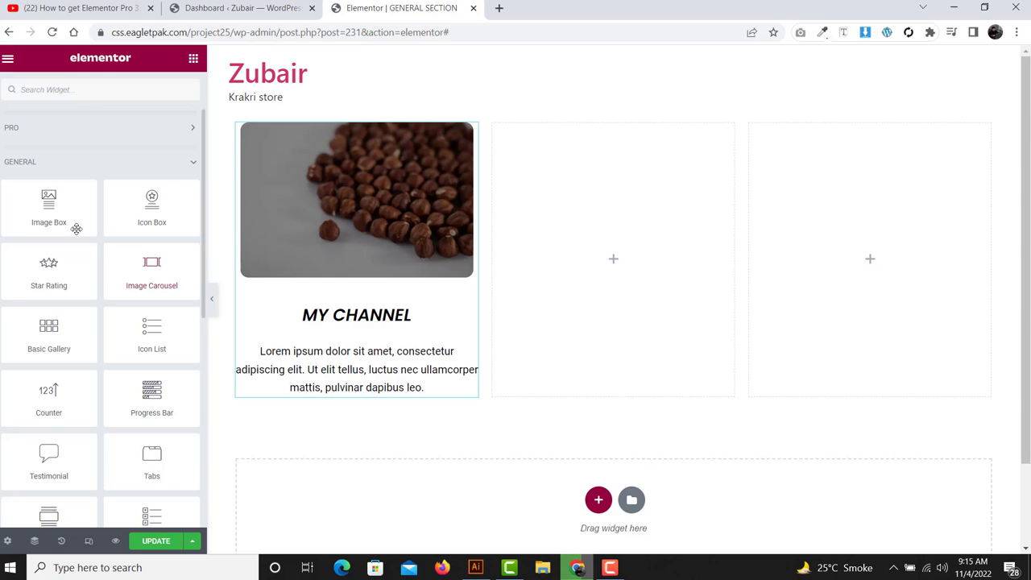
left_click_drag(129, 208, 641, 242)
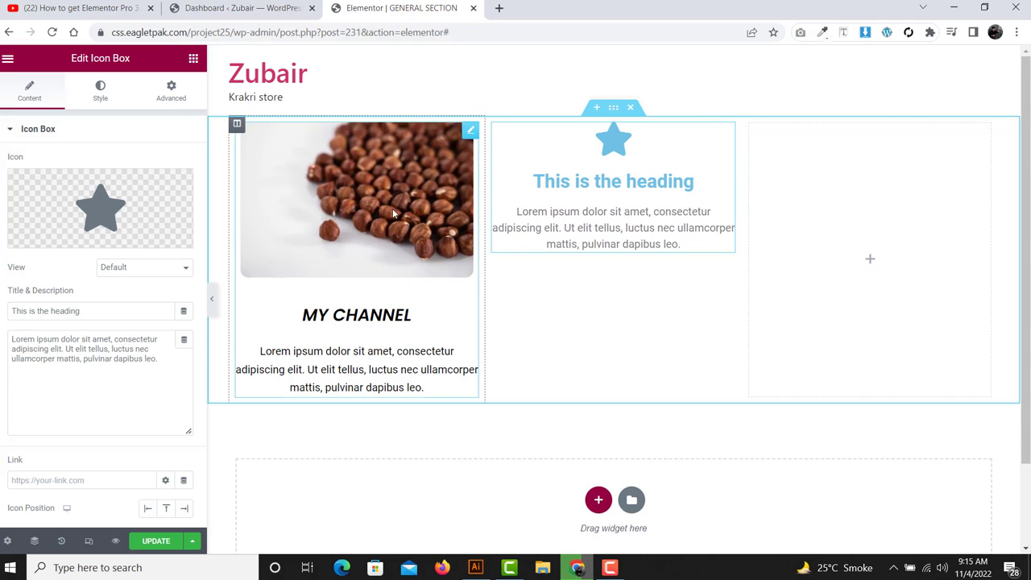
- Replace the icon box icon with the Star of David from the icon library
left_click(51, 235)
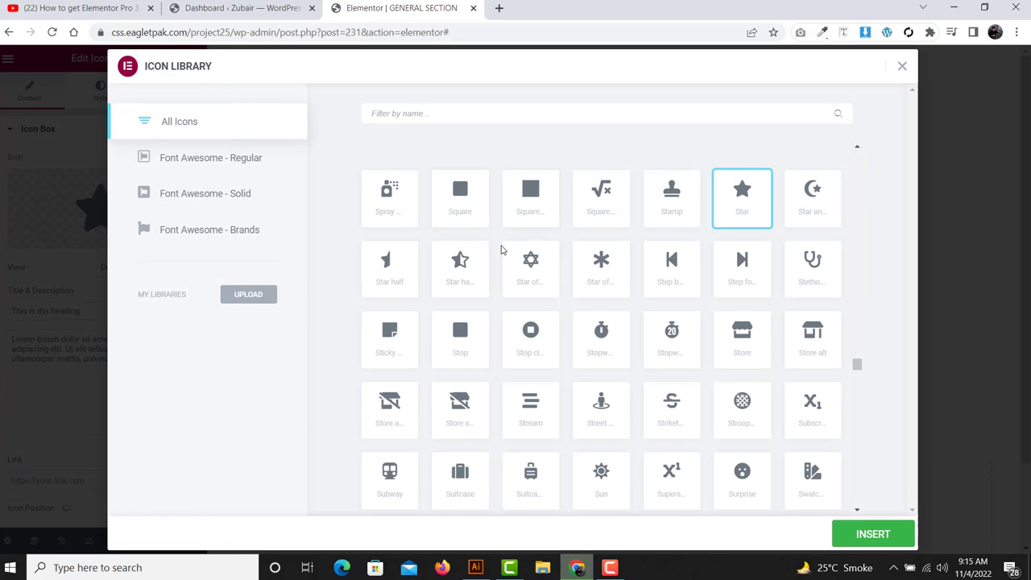
left_click(530, 264)
left_click(873, 534)
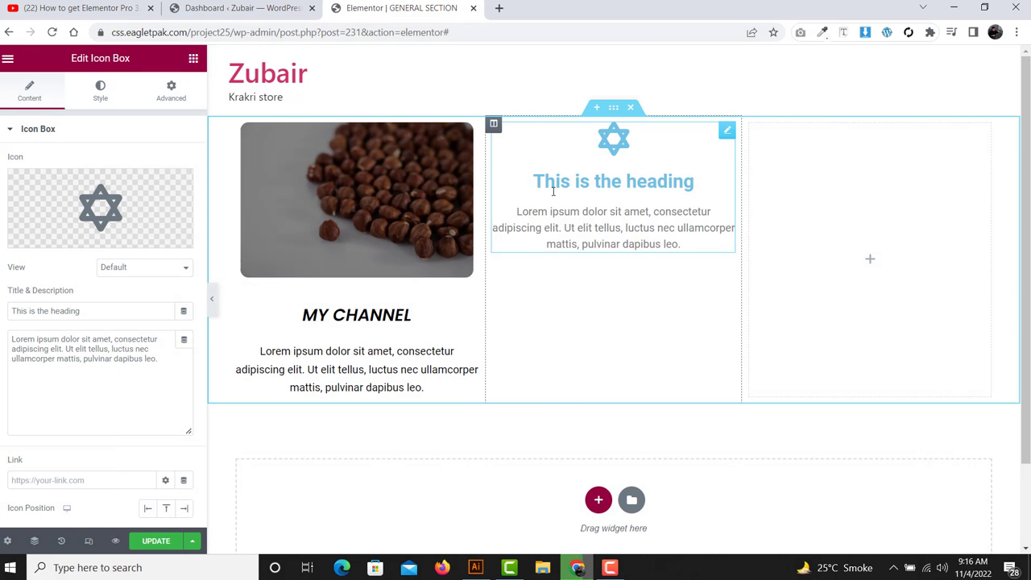
- Set the icon position to Right of the heading after trying Left and Top, then show its Style settings
scroll(75, 306, "down", 1)
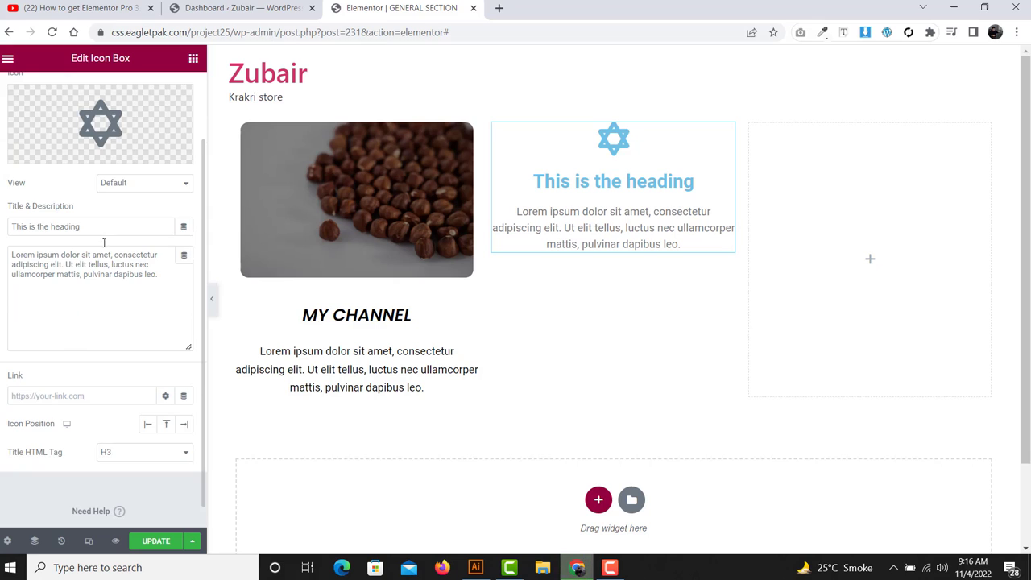
left_click_drag(93, 228, 20, 232)
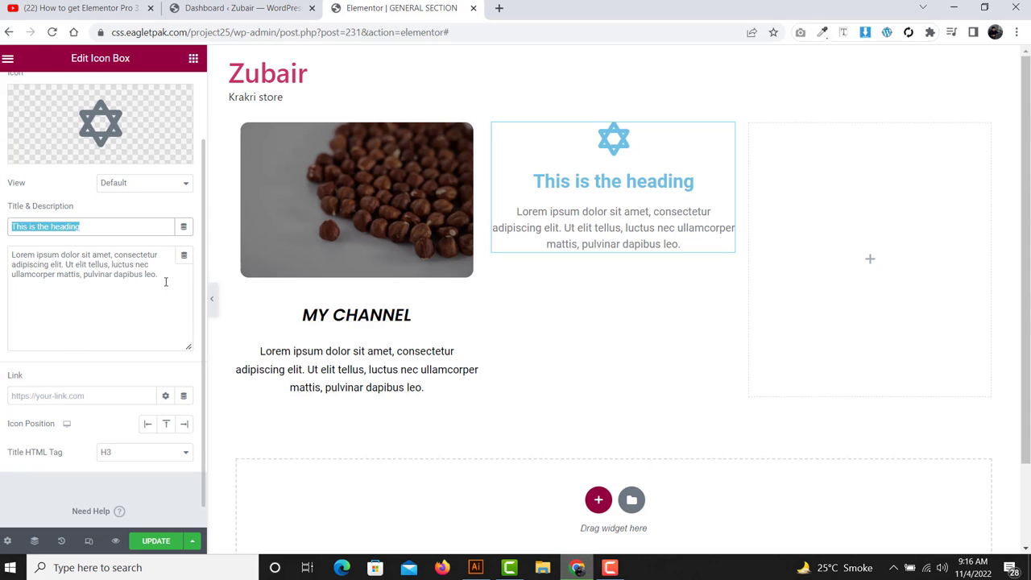
left_click_drag(165, 281, 12, 256)
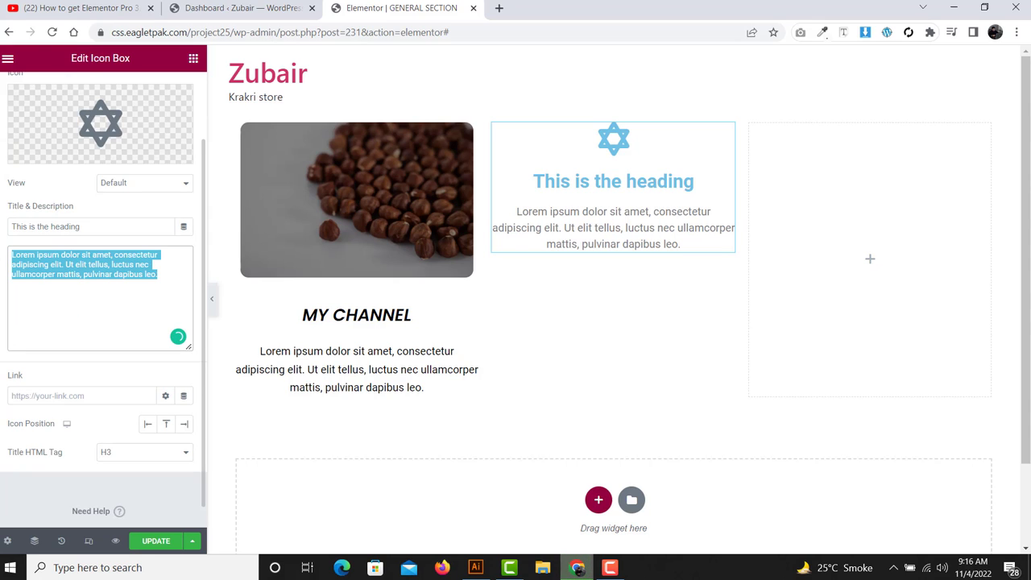
left_click(17, 394)
left_click_drag(91, 428, 5, 424)
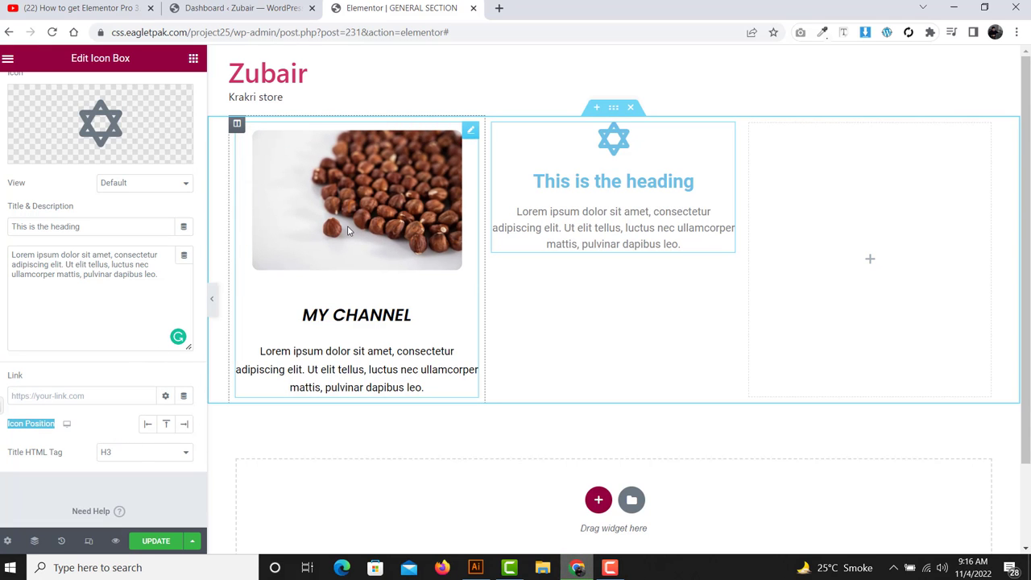
left_click(149, 427)
left_click(167, 425)
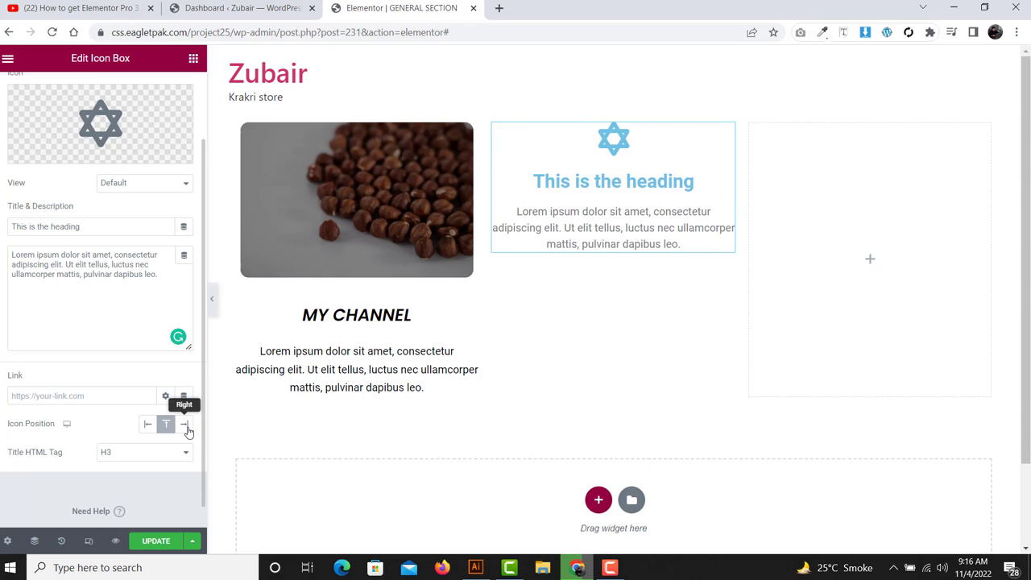
left_click(184, 424)
scroll(186, 386, "up", 1)
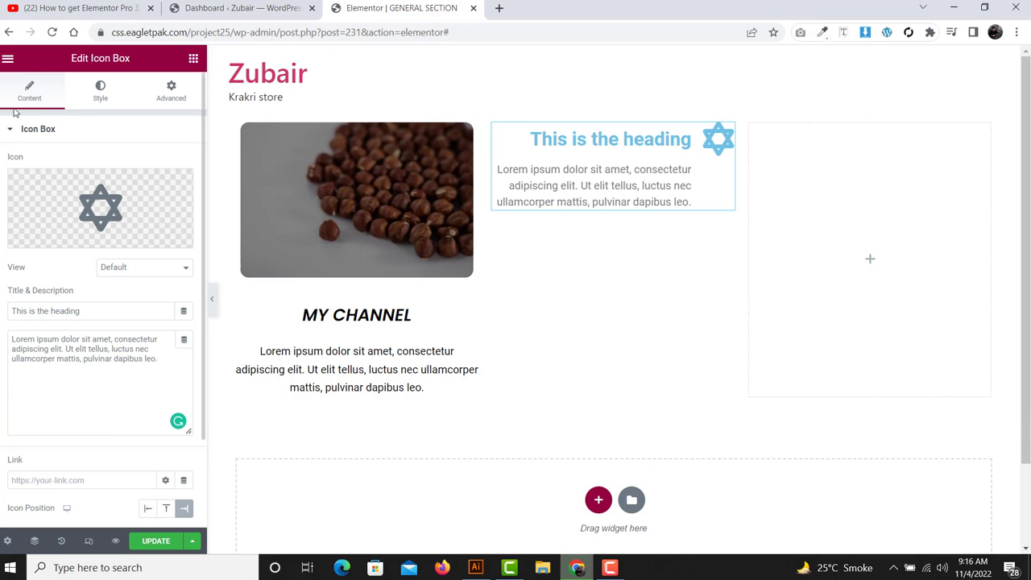
left_click(100, 94)
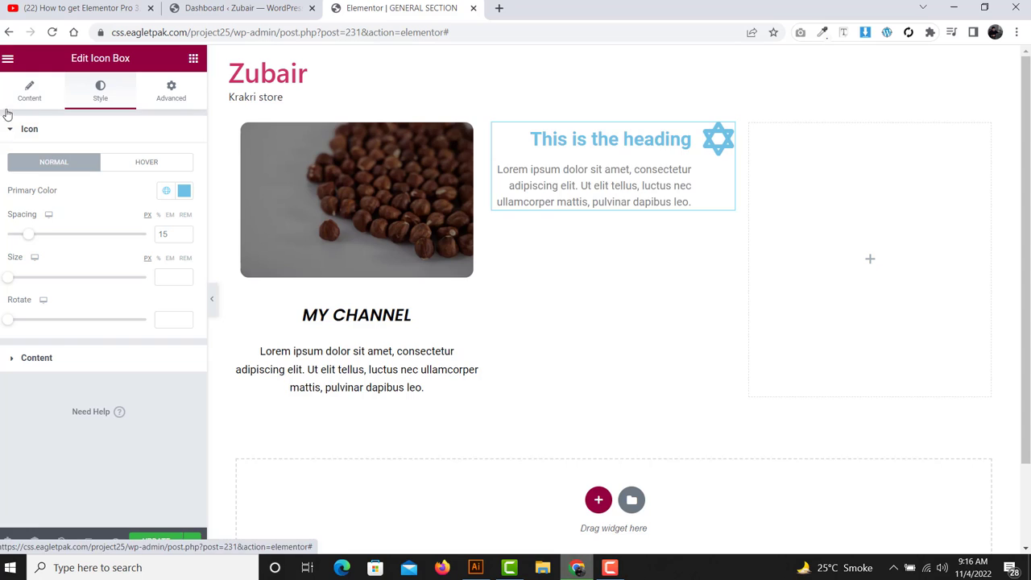
- Set the Icon Box's Icon Position to Top so the star sits above the heading
left_click(10, 134)
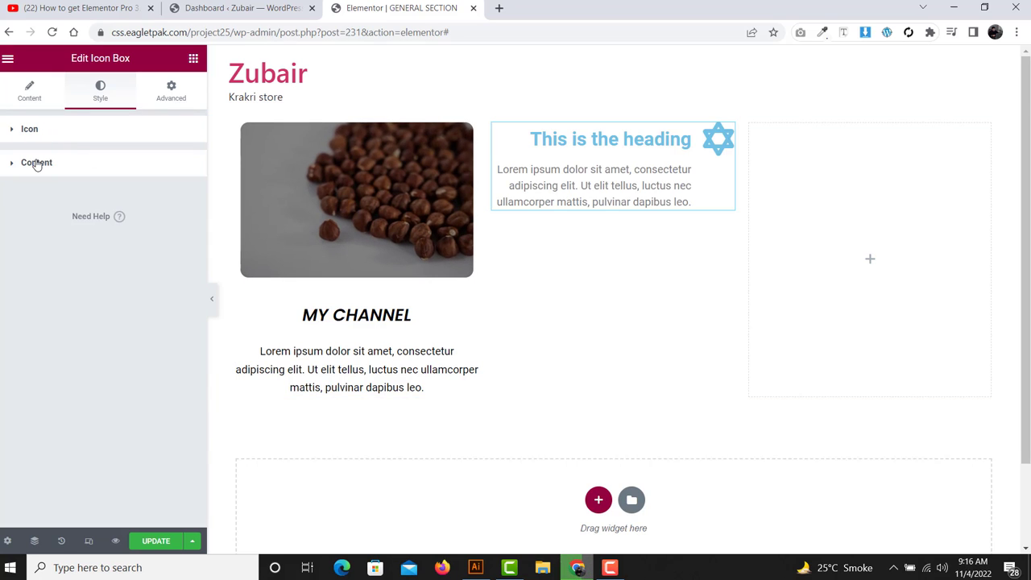
left_click(44, 100)
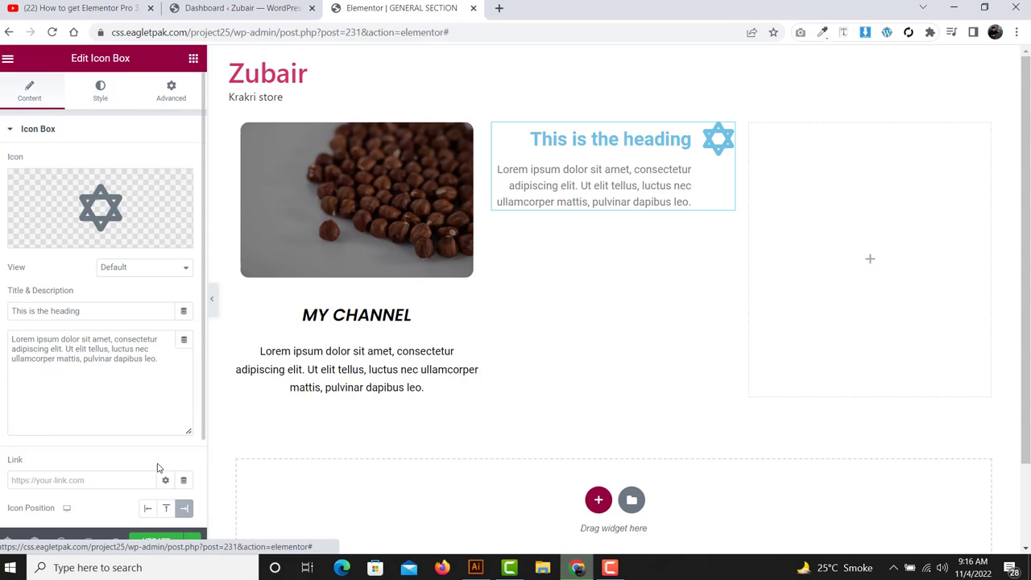
scroll(163, 465, "down", 2)
left_click(166, 400)
scroll(100, 249, "up", 3)
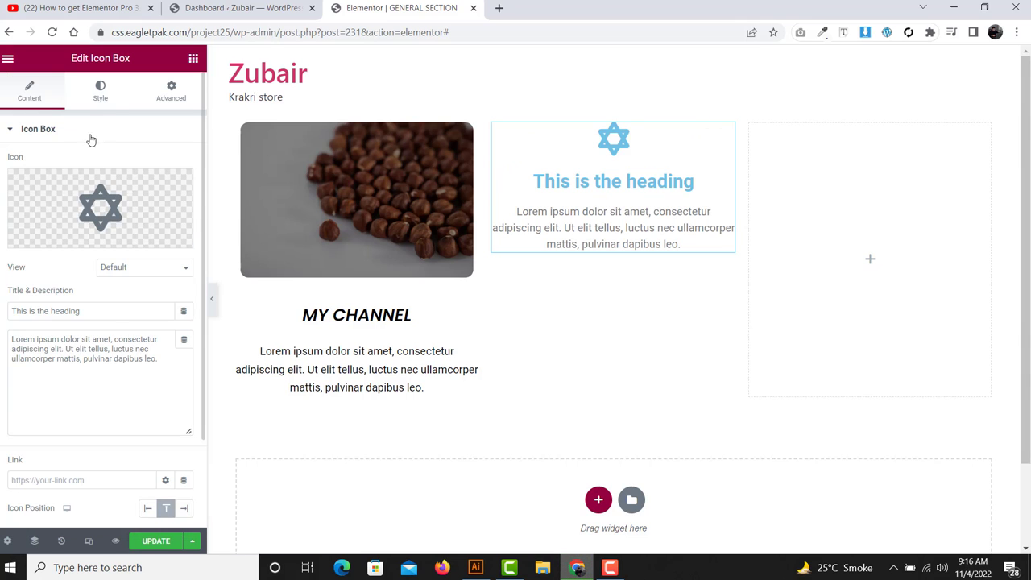
- Set the star icon's normal Primary Color to black (#000000)
left_click(118, 100)
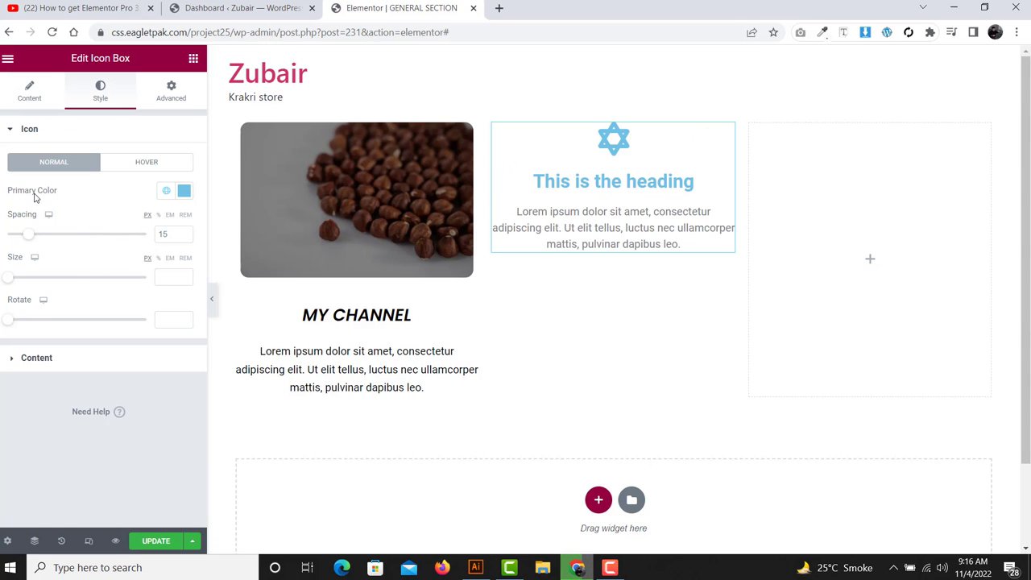
left_click_drag(63, 195, 1, 201)
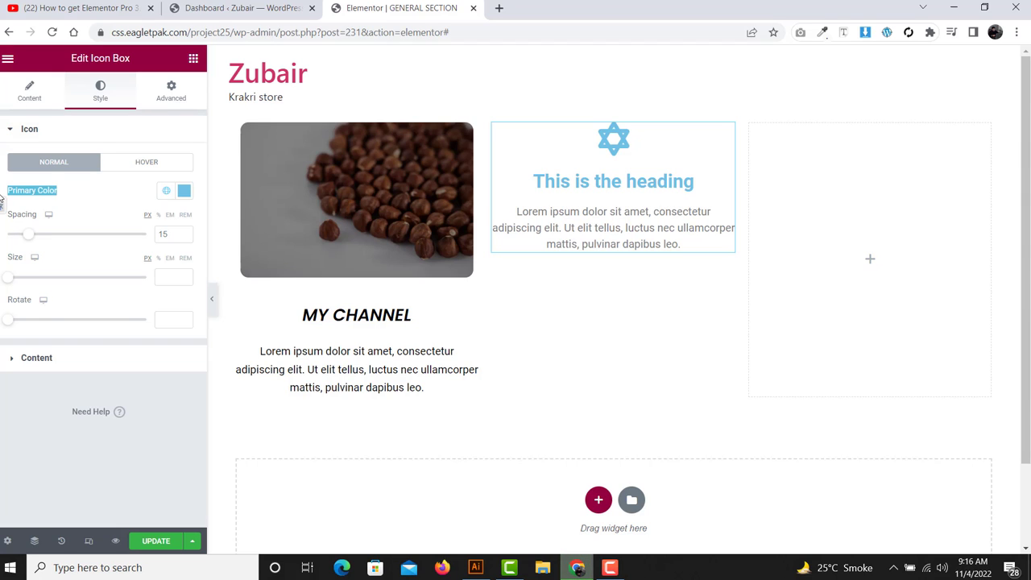
left_click(184, 190)
left_click_drag(77, 278, 22, 384)
left_click(114, 189)
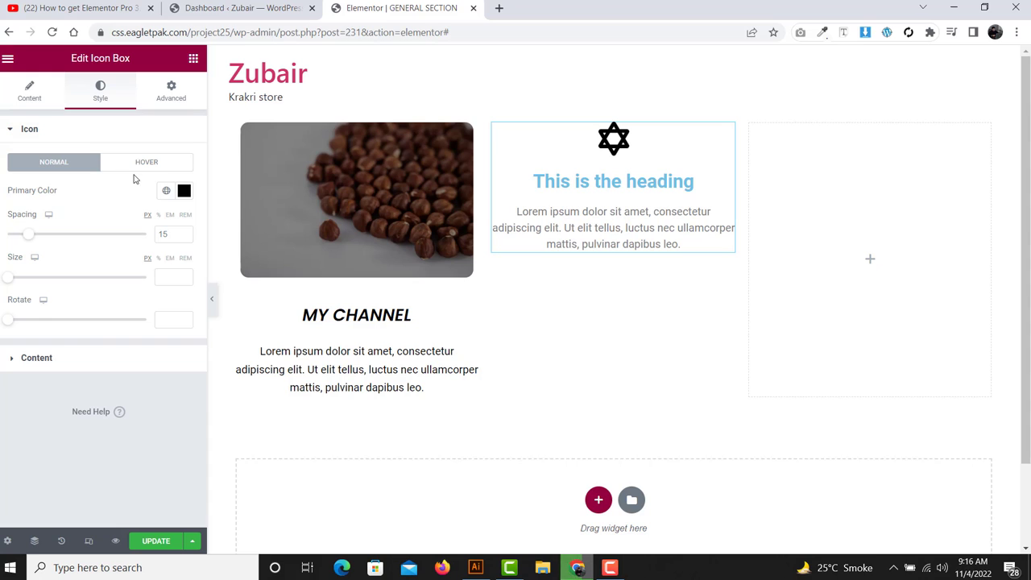
- Set the star icon's Hover Primary Color to red (#FD0000)
left_click(142, 166)
left_click(184, 190)
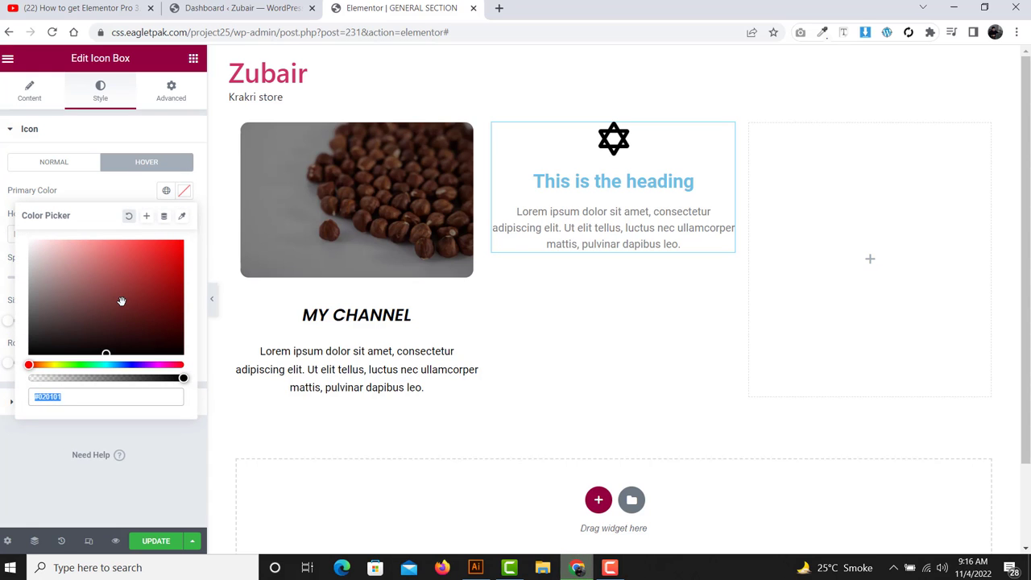
left_click_drag(121, 299, 191, 244)
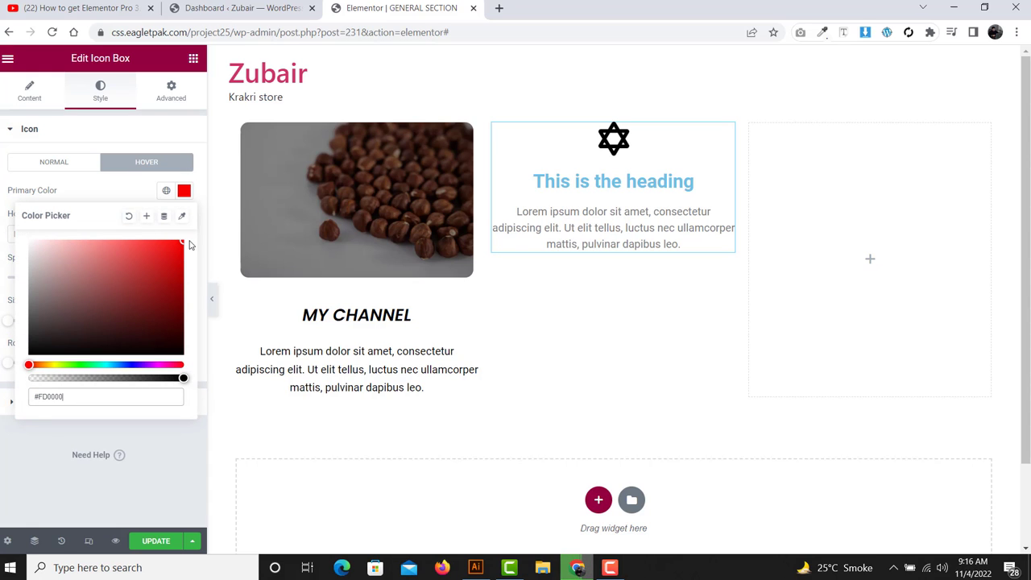
left_click(121, 202)
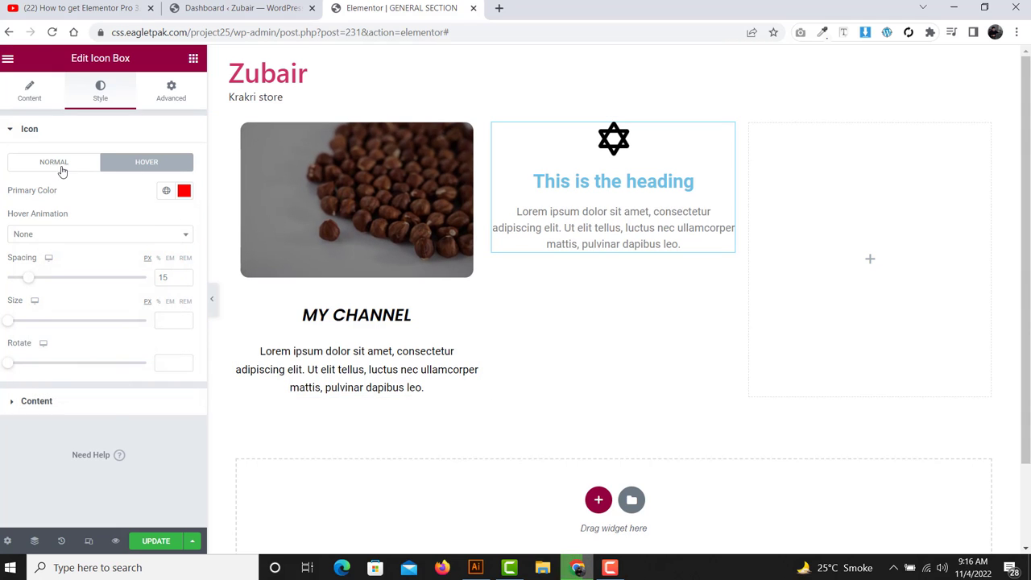
left_click(62, 168)
left_click(141, 162)
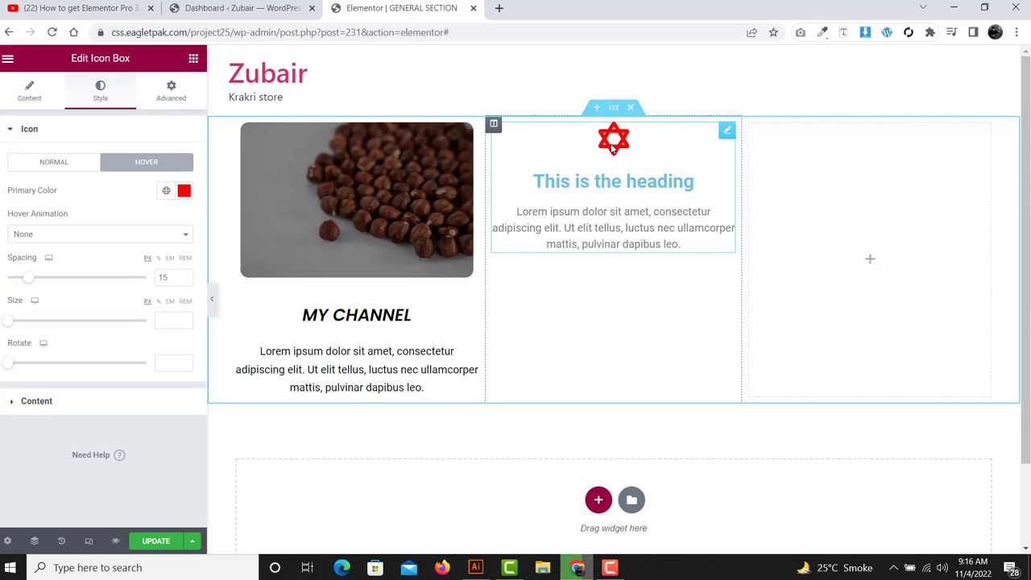
left_click(46, 169)
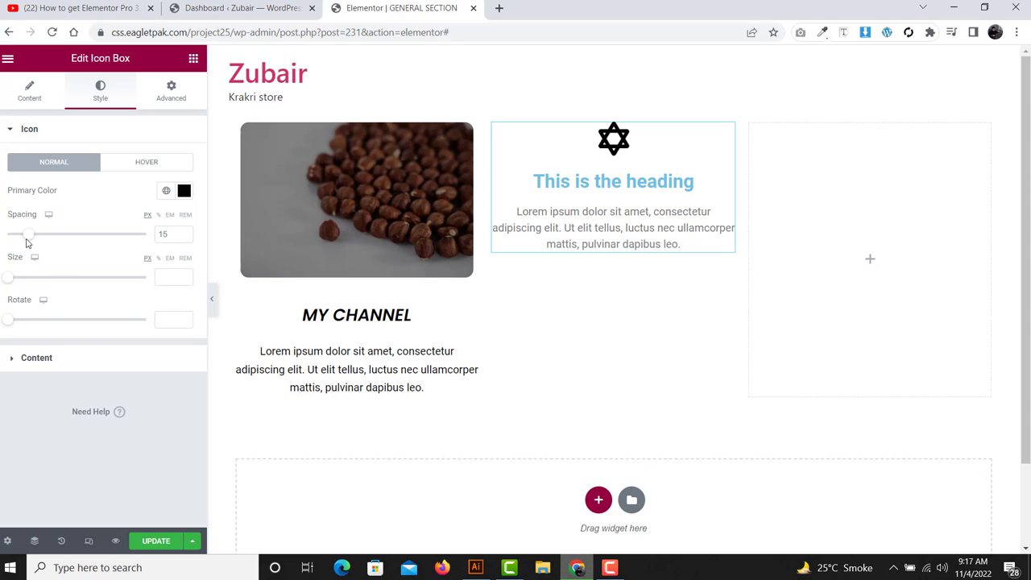
- Drag the star icon's Spacing to 34, Size to 56 and Rotate to 110
left_click_drag(30, 240, 58, 240)
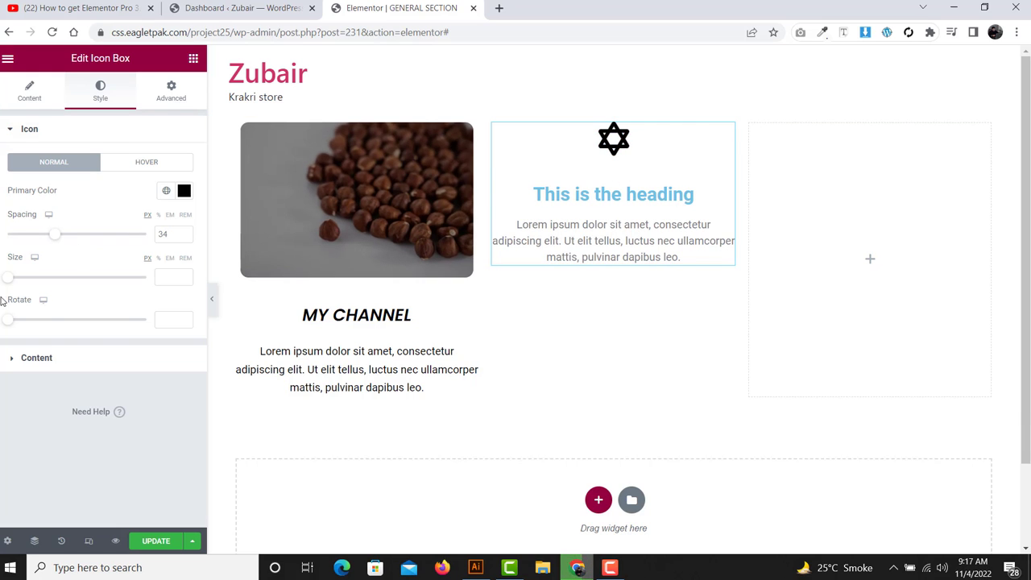
left_click_drag(6, 281, 30, 283)
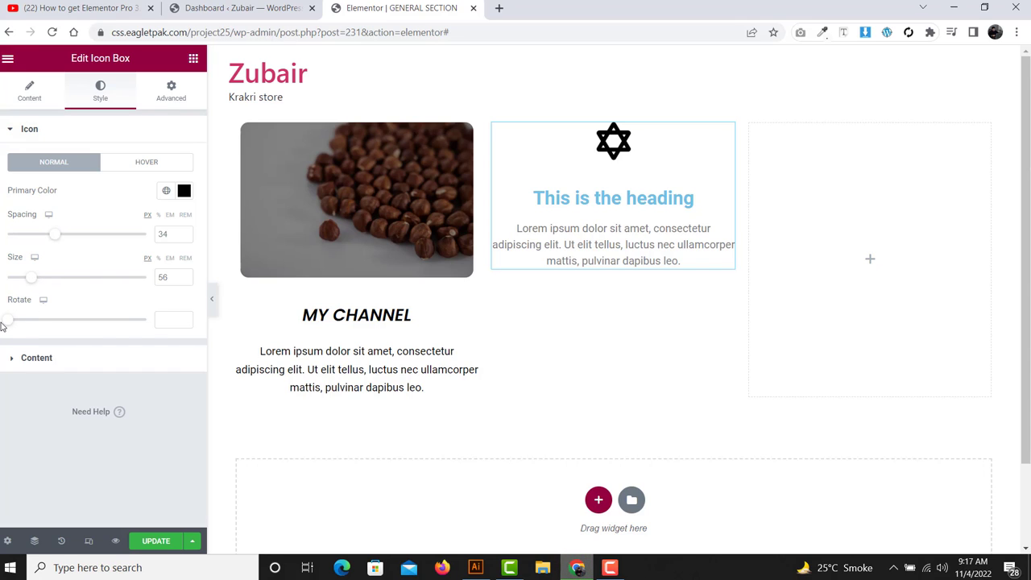
left_click_drag(10, 326, 48, 326)
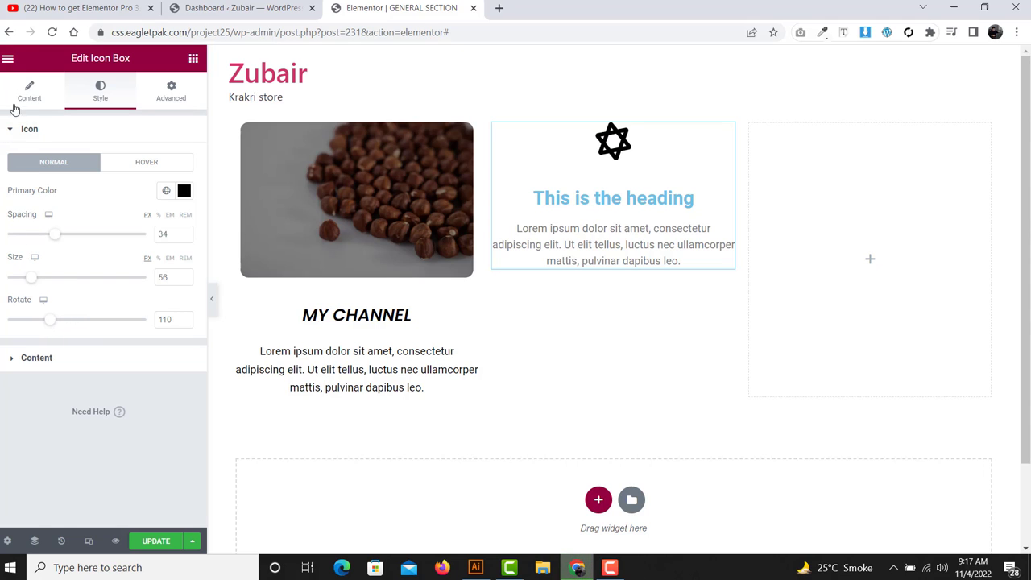
- Leave the Icon Box style settings and return to the General widgets list with Star Rating
left_click(17, 130)
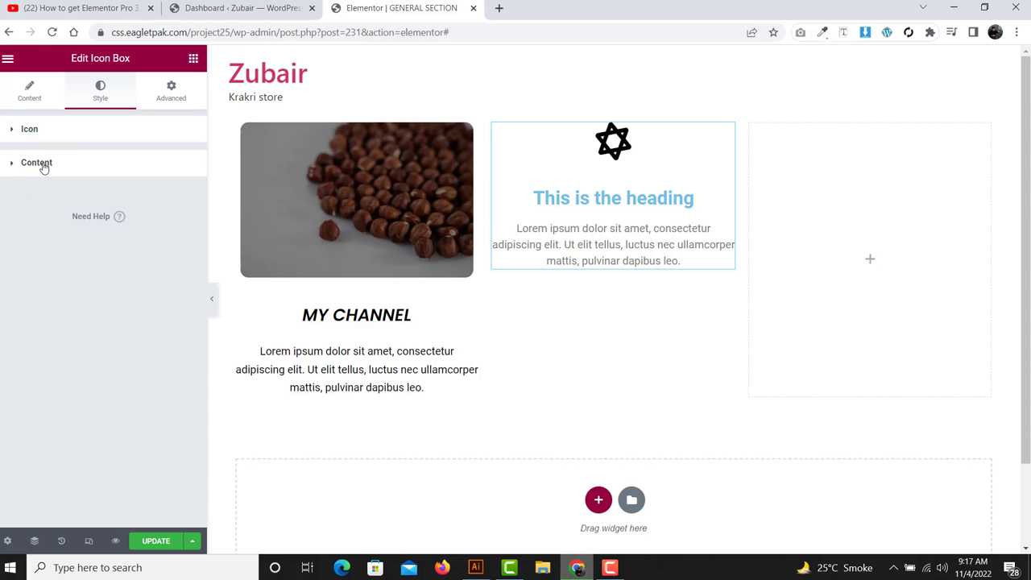
left_click(42, 164)
scroll(150, 247, "down", 2)
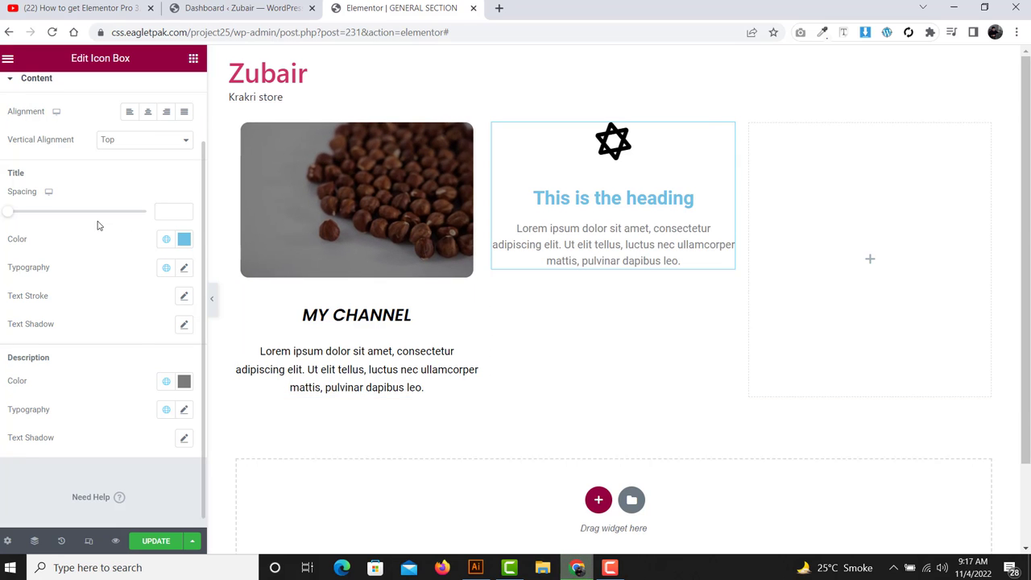
scroll(97, 223, "up", 1)
left_click(194, 58)
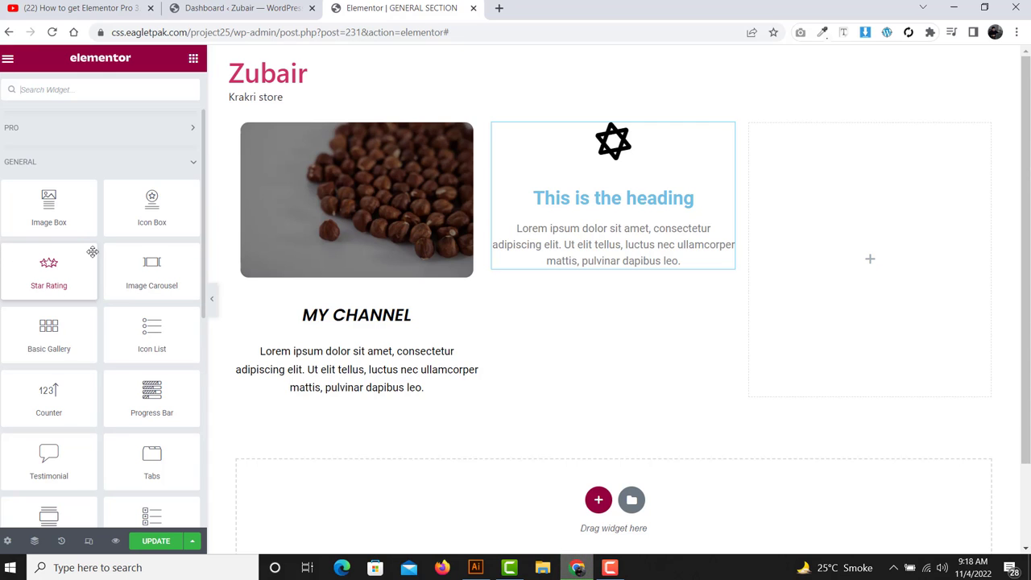
- Add a Star Rating widget below the Icon Box text, keeping the 0-5 rating scale
left_click_drag(26, 262, 621, 262)
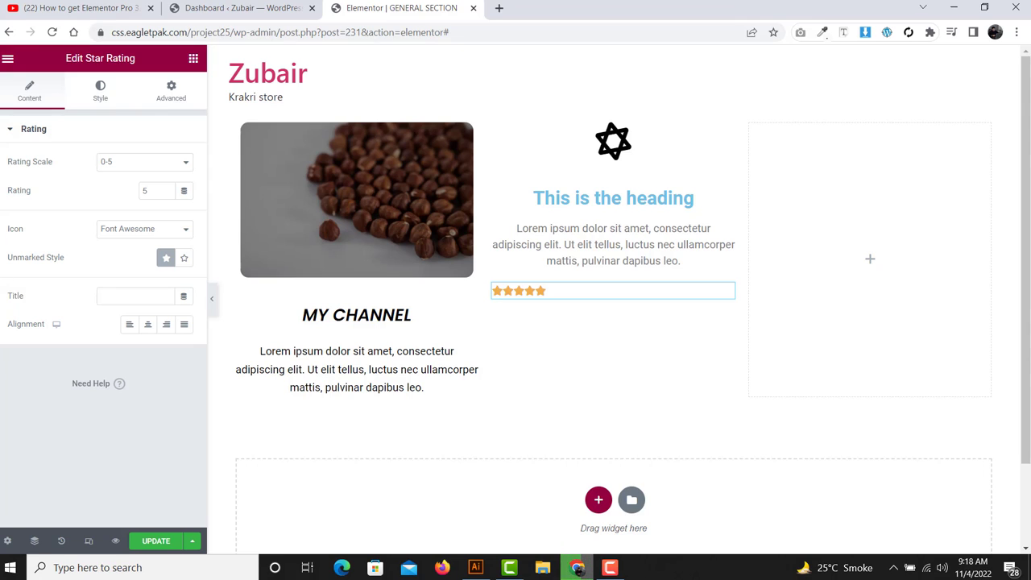
left_click_drag(75, 174, 12, 162)
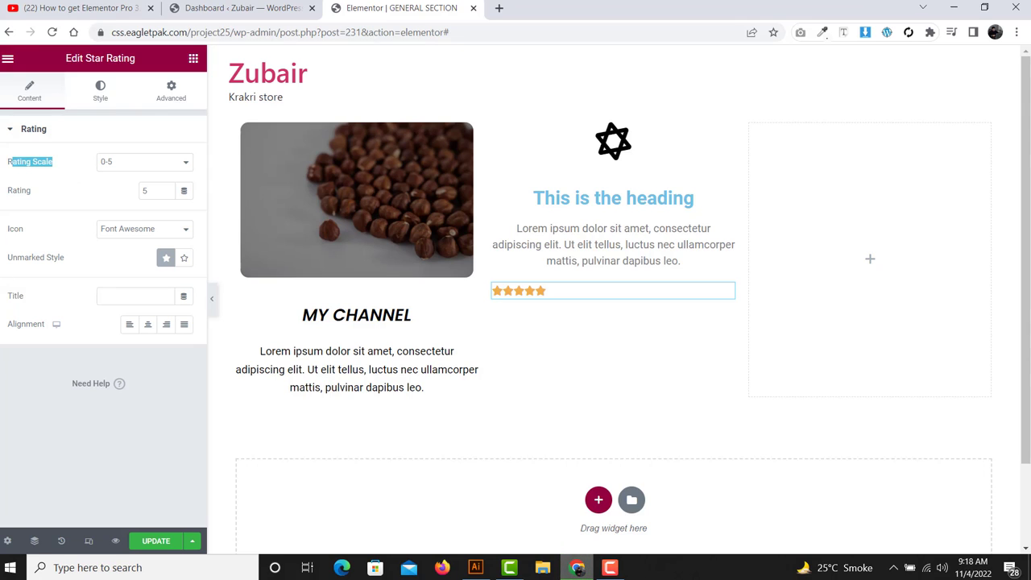
left_click(117, 172)
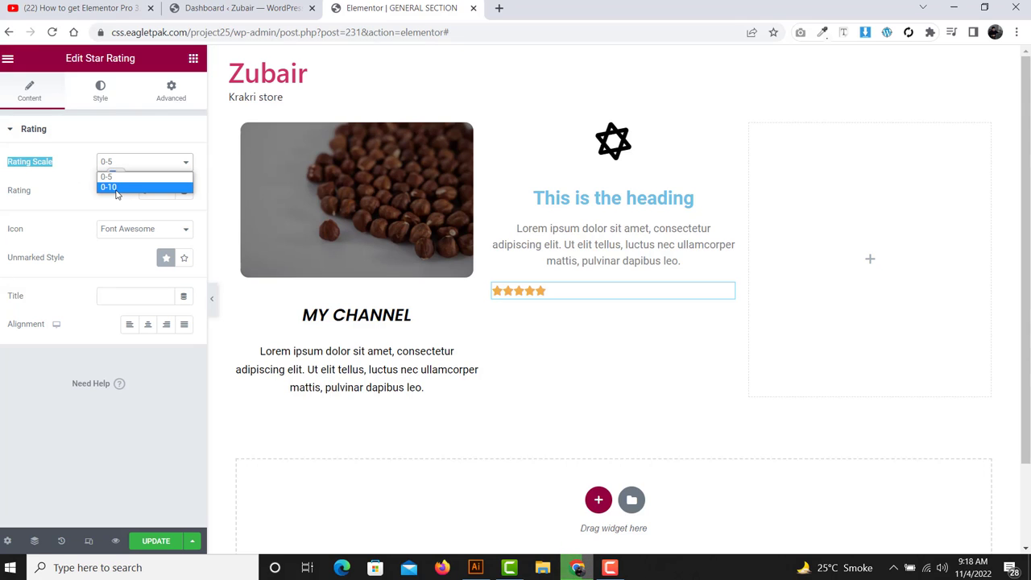
left_click(75, 179)
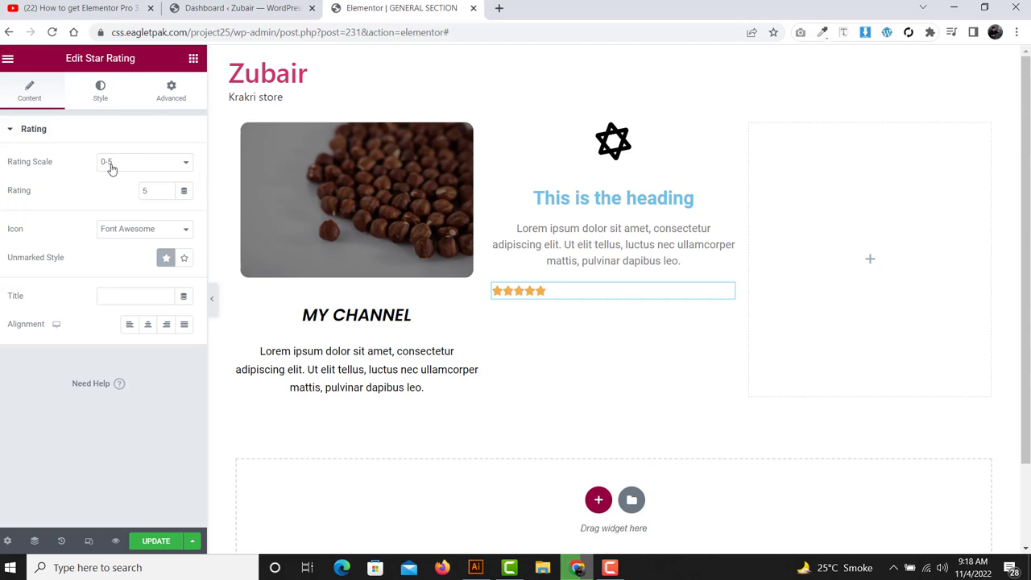
left_click_drag(153, 190, 96, 194)
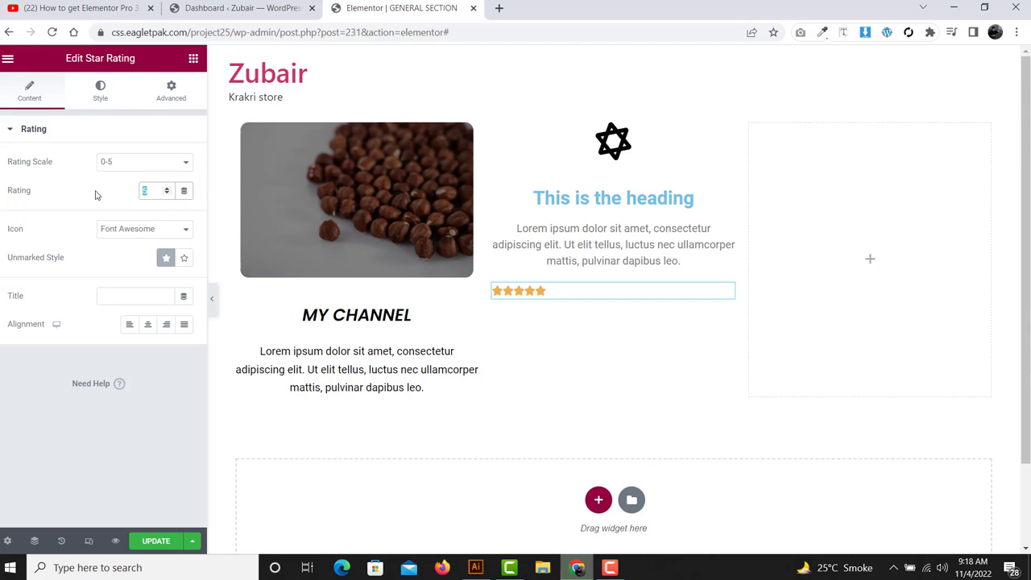
double_click(20, 191)
left_click_drag(161, 191, 117, 193)
- Set the rating to 4 and show the unmarked star as an outline
left_click_drag(79, 231, 232, 230)
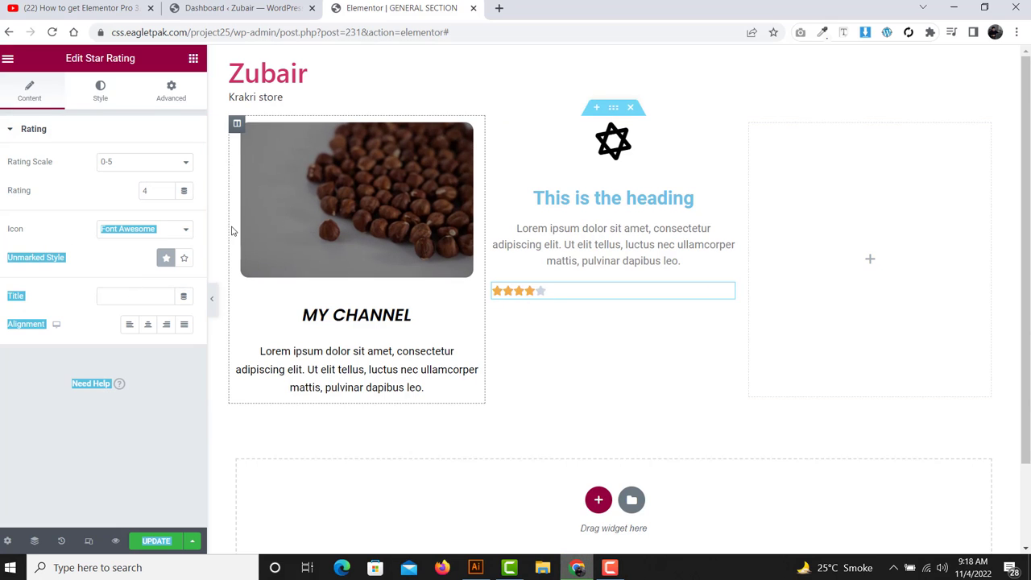
left_click(87, 229)
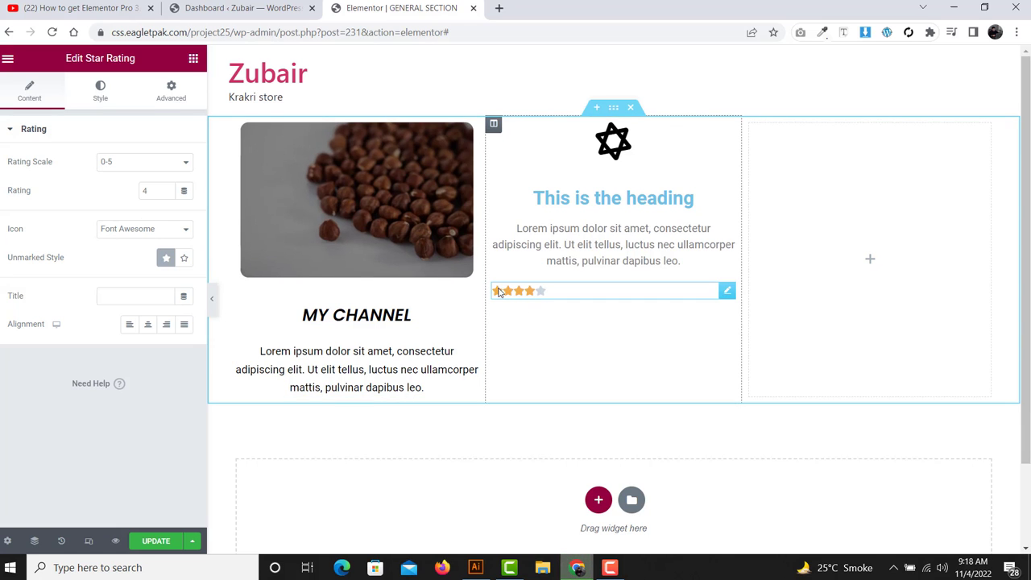
left_click_drag(83, 270, 5, 269)
left_click(102, 260)
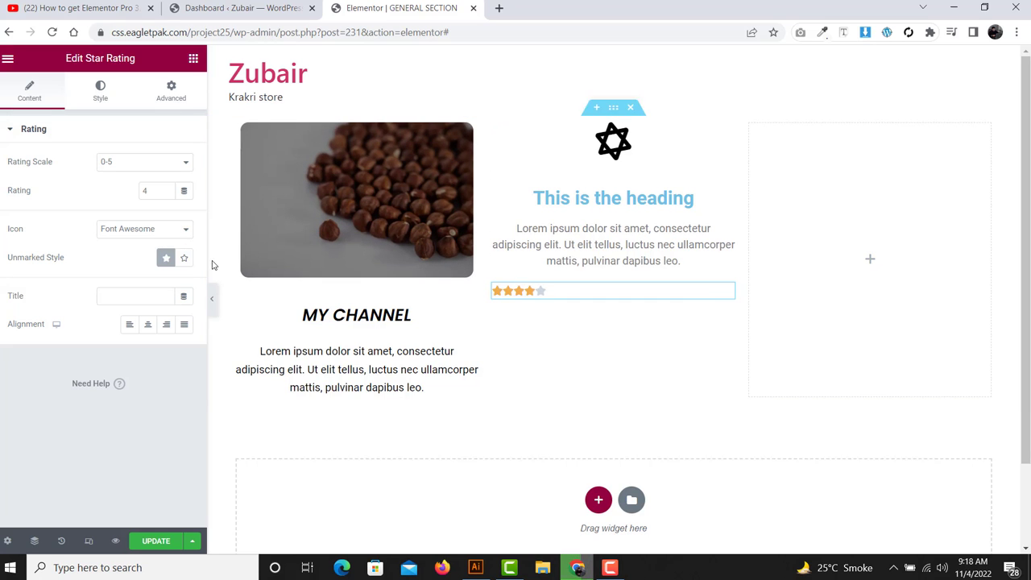
left_click(183, 260)
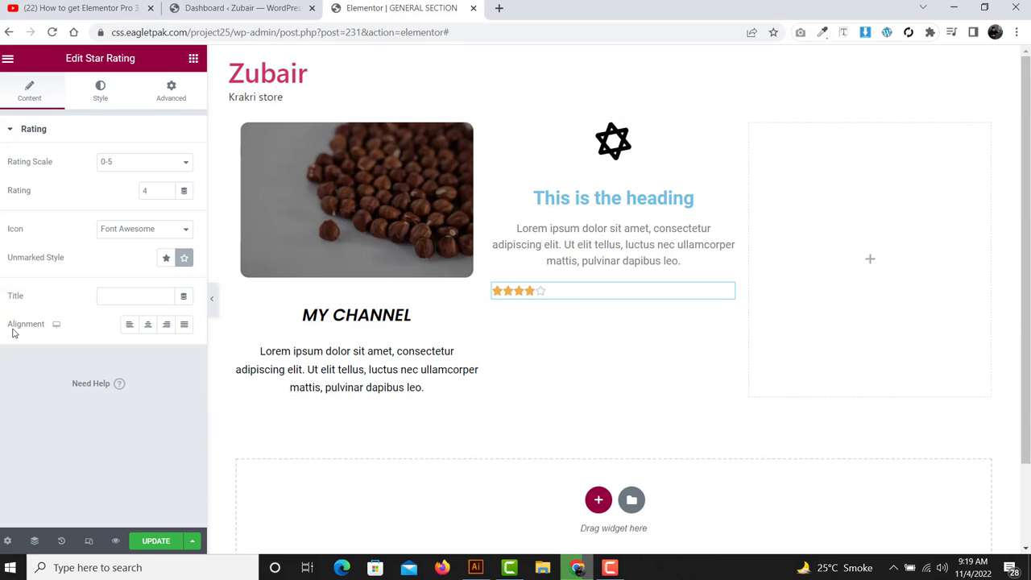
left_click(131, 296)
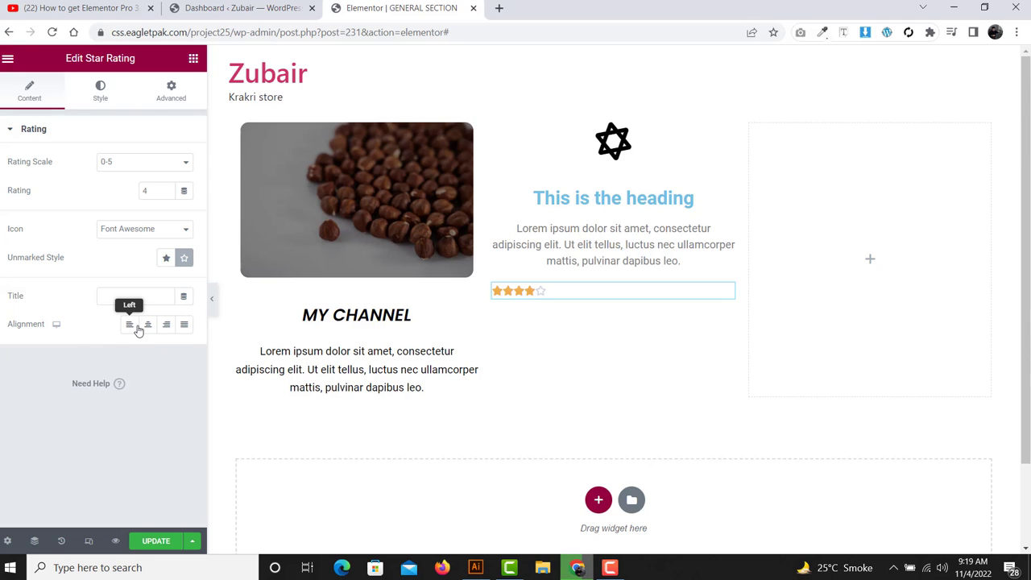
- Try left, centre and right alignment for the stars, settling on Left
left_click(127, 326)
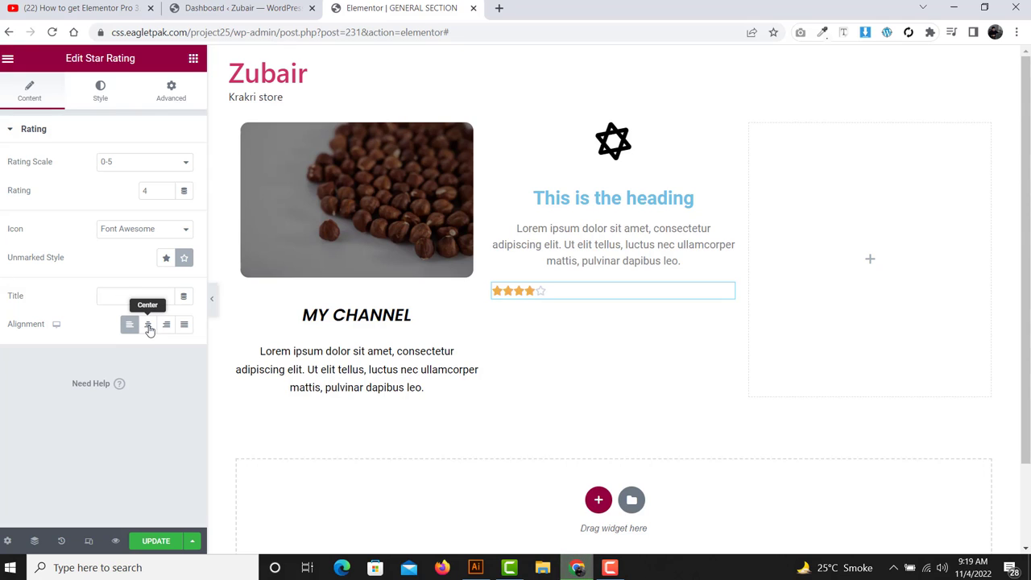
left_click(148, 327)
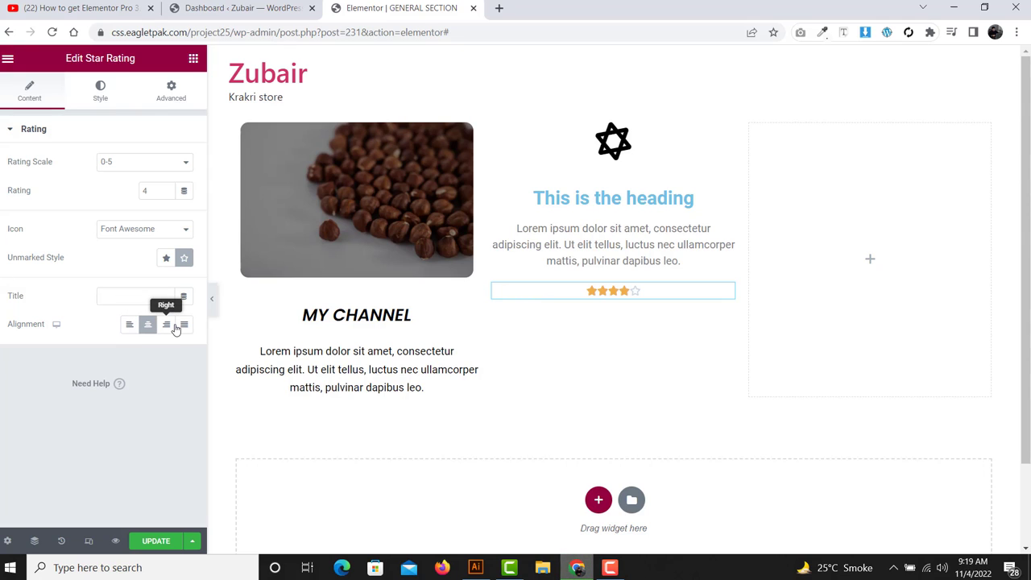
left_click(175, 327)
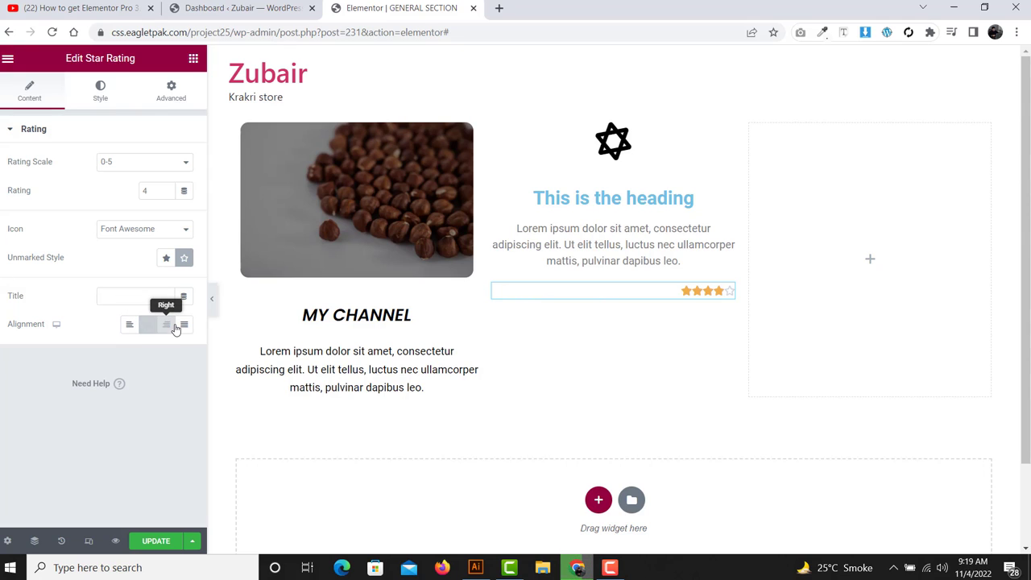
left_click(129, 327)
left_click(101, 95)
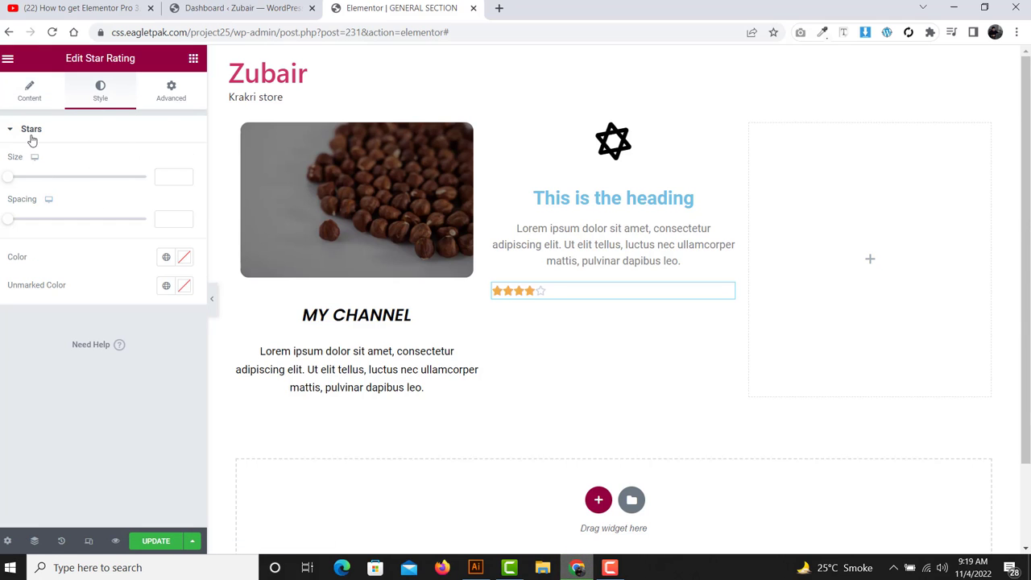
- Set the rating stars' Size to 19 and Spacing to 5
left_click_drag(9, 179, 37, 183)
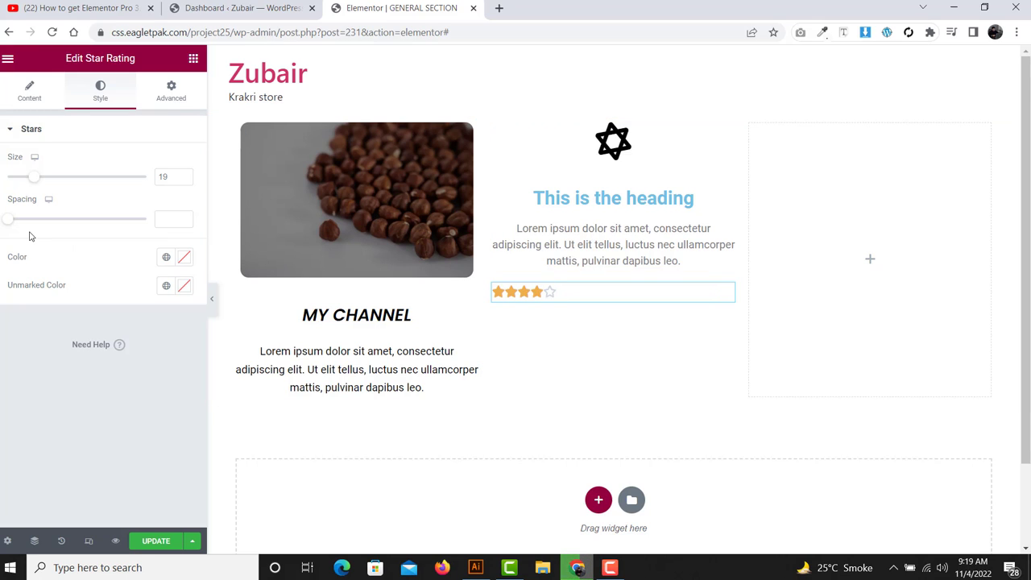
left_click_drag(8, 226, 24, 226)
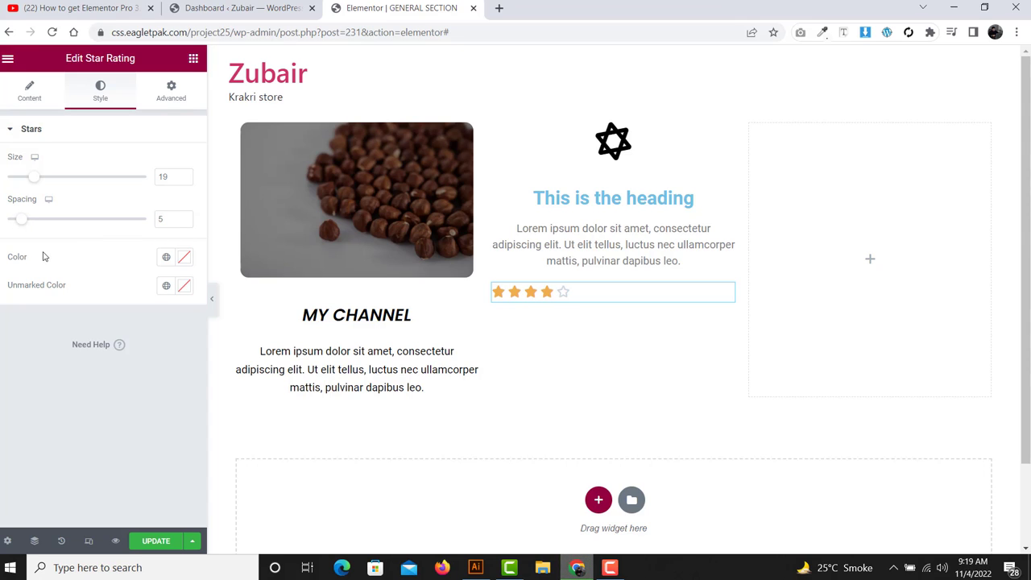
double_click(8, 258)
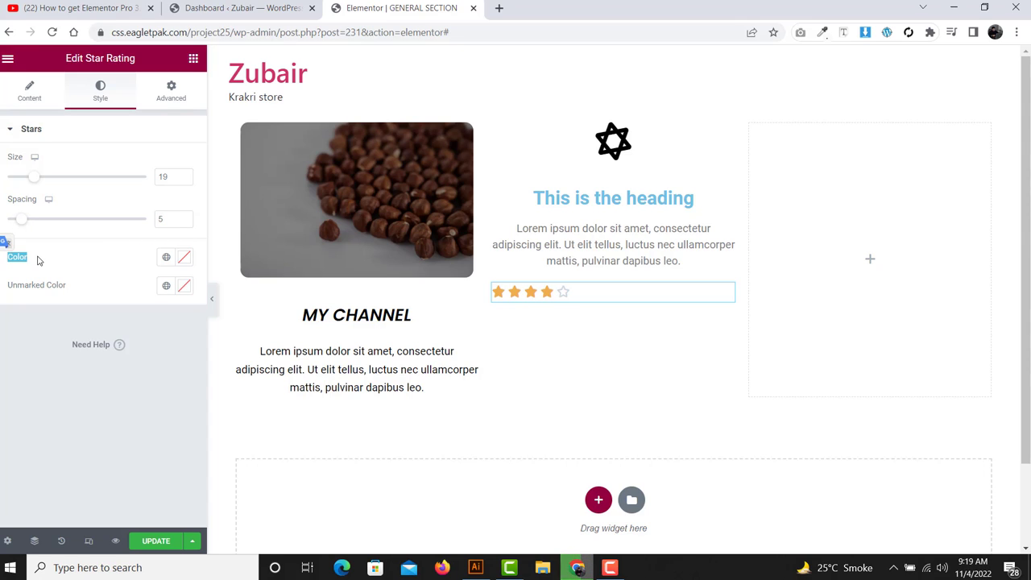
left_click(29, 257)
left_click_drag(2, 256, 76, 286)
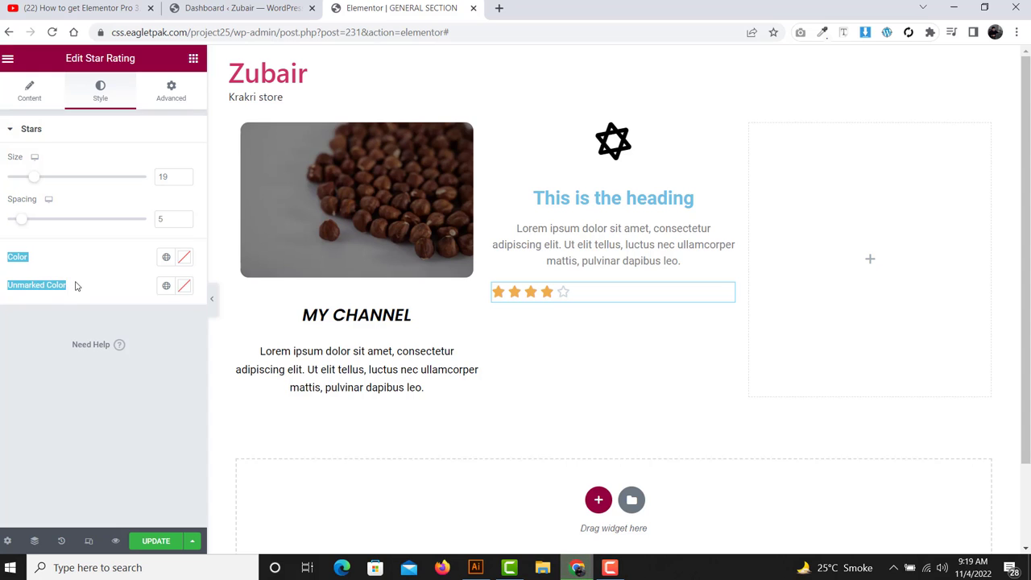
left_click(25, 261)
left_click_drag(25, 261, 4, 256)
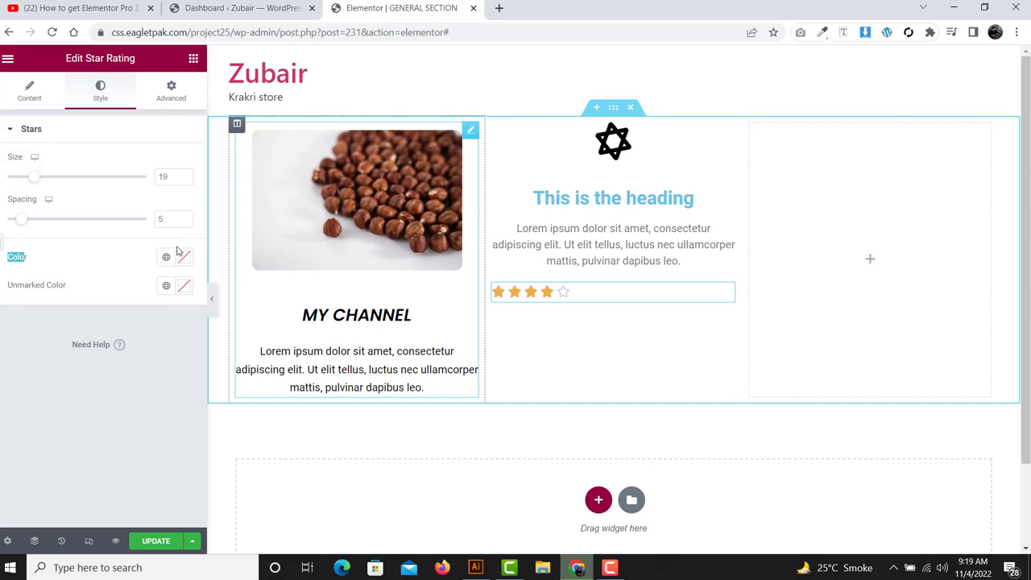
left_click(92, 267)
left_click_drag(83, 292, 3, 288)
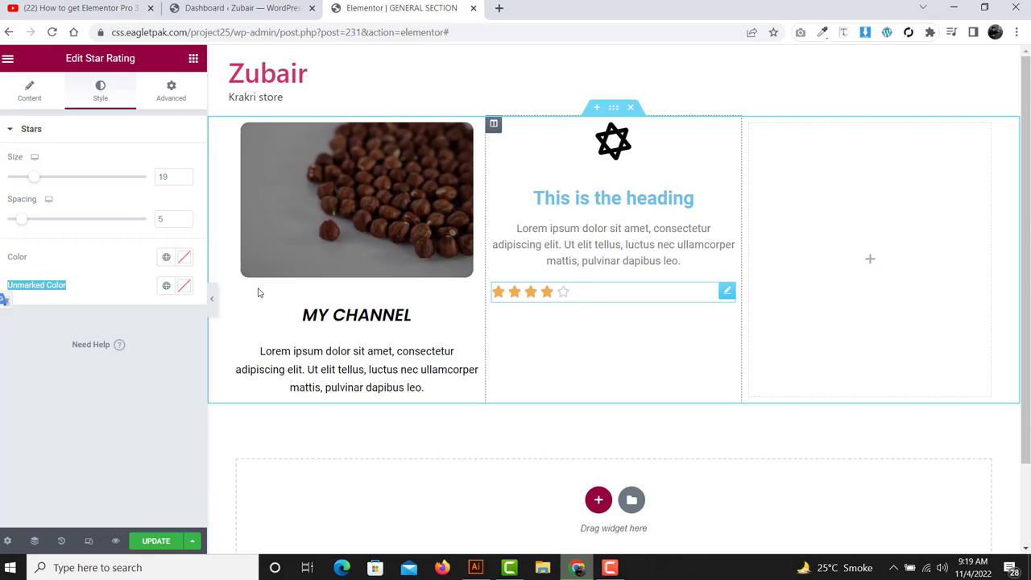
- Make the filled stars black and paste #FF0000 as the Unmarked Color
left_click(184, 258)
left_click_drag(60, 331, 24, 433)
left_click(1, 395)
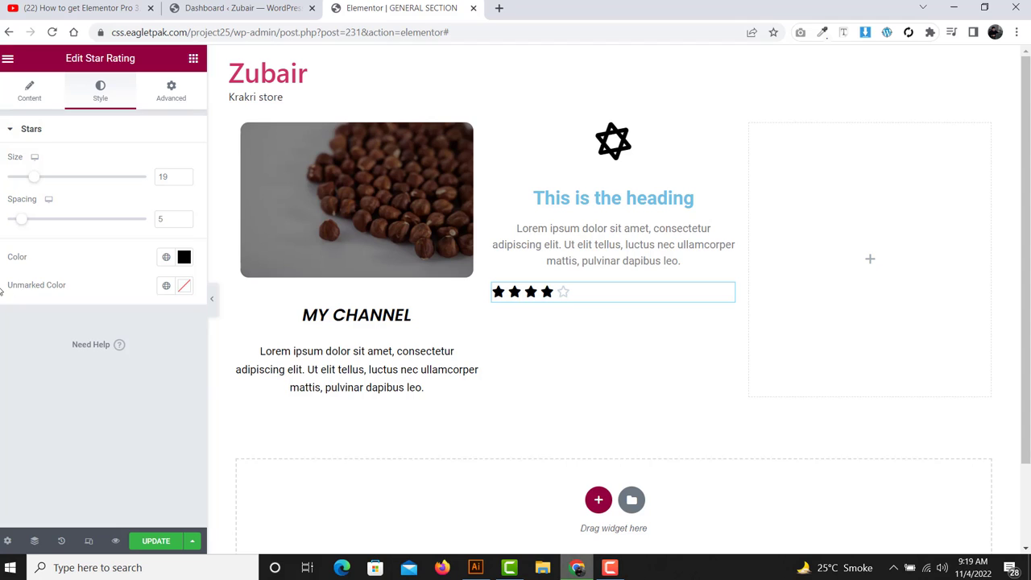
left_click_drag(4, 289, 90, 291)
left_click(184, 290)
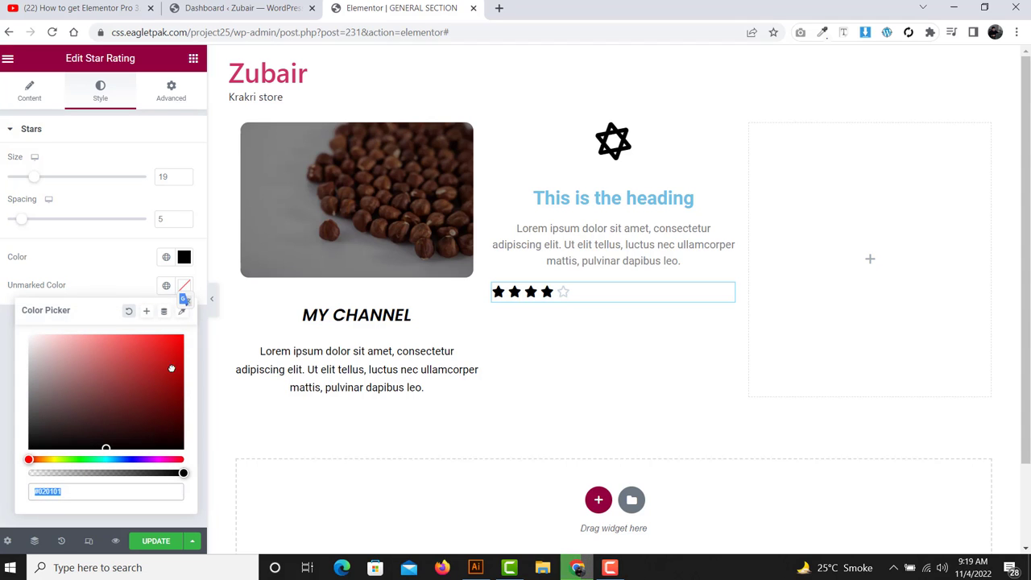
type("#FF0000")
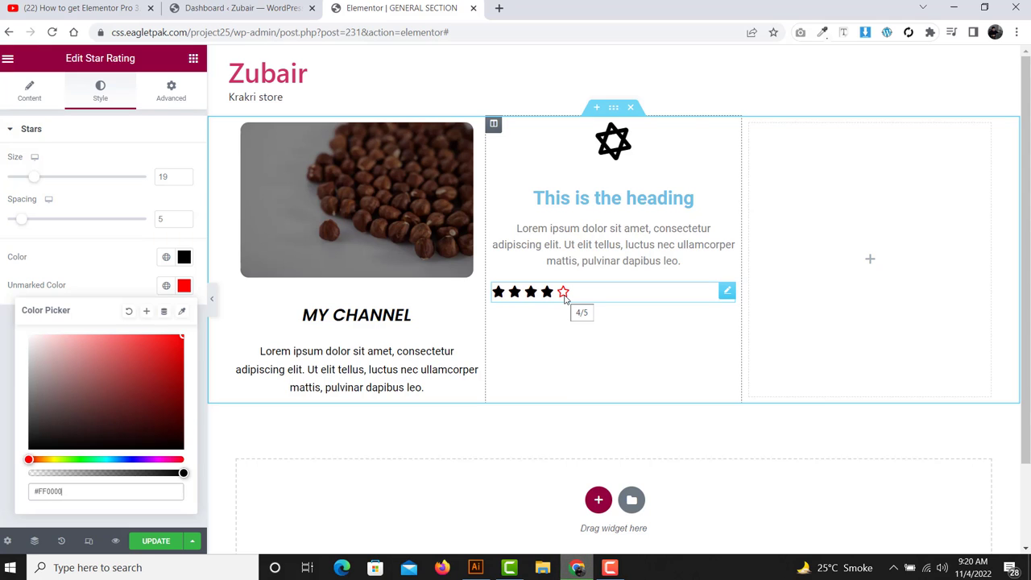
left_click(154, 127)
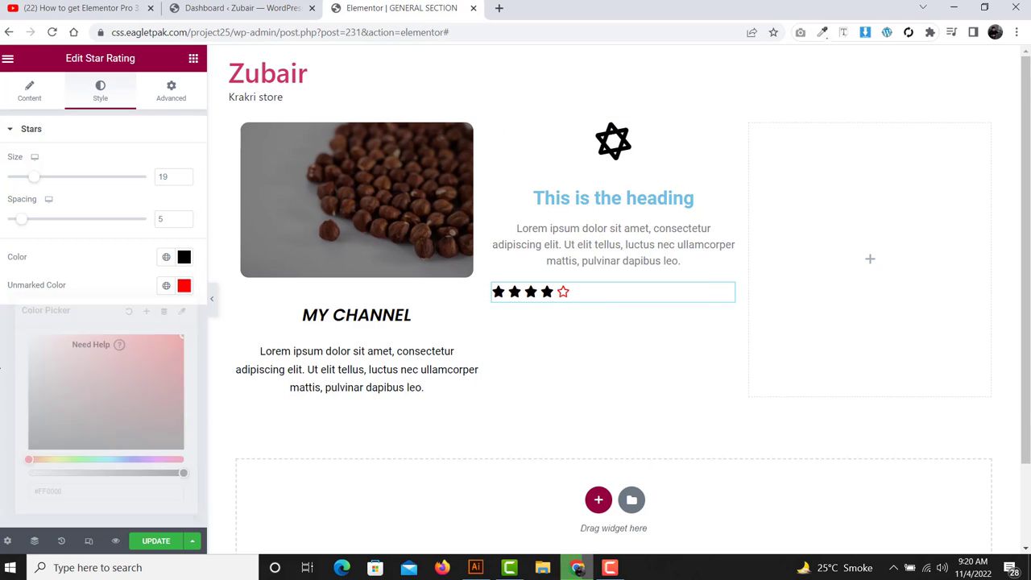
left_click(193, 62)
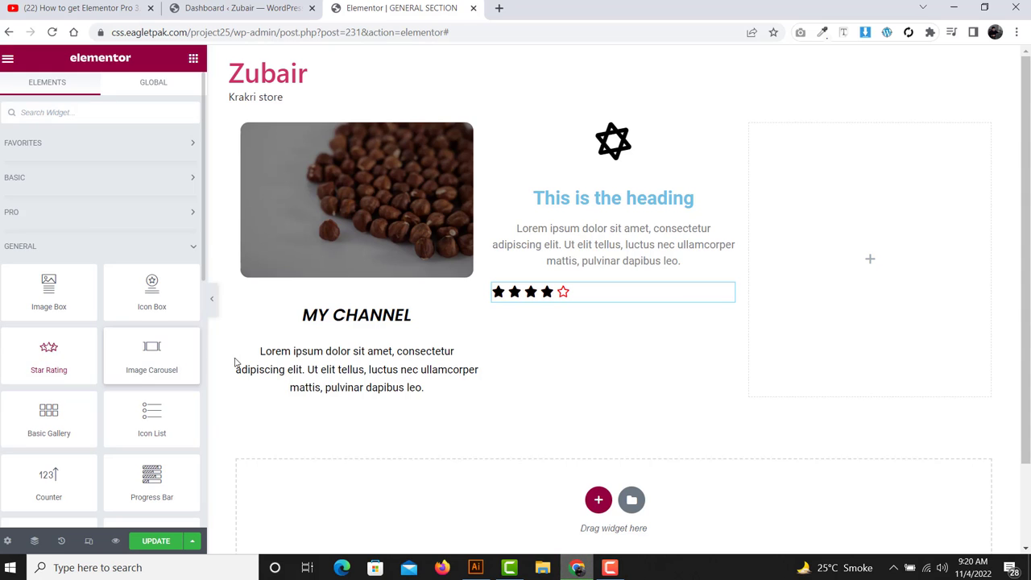
- Add a two-column section with top and bottom margins of 50
scroll(168, 367, "down", 1)
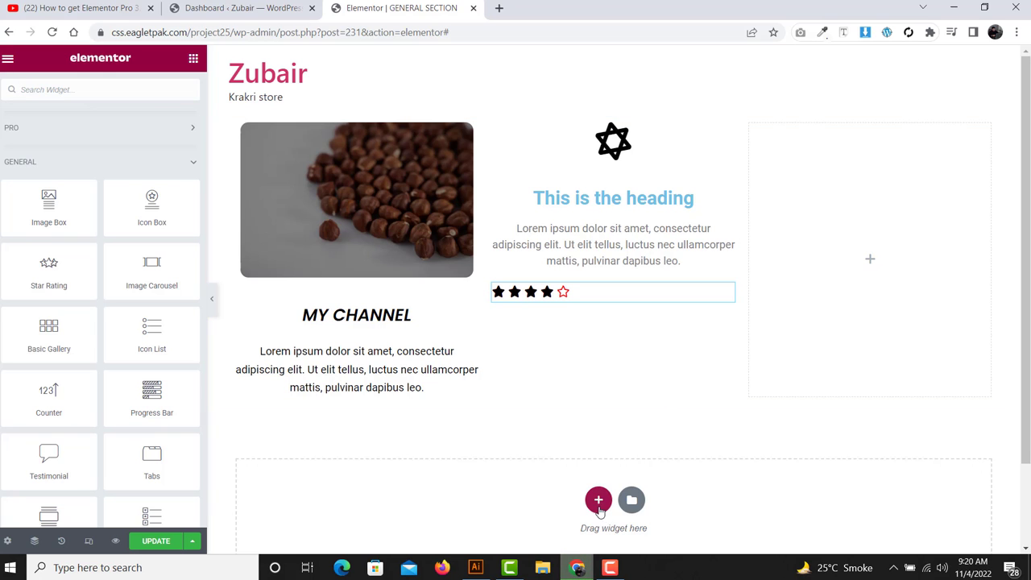
left_click(598, 499)
scroll(505, 435, "down", 2)
left_click(508, 377)
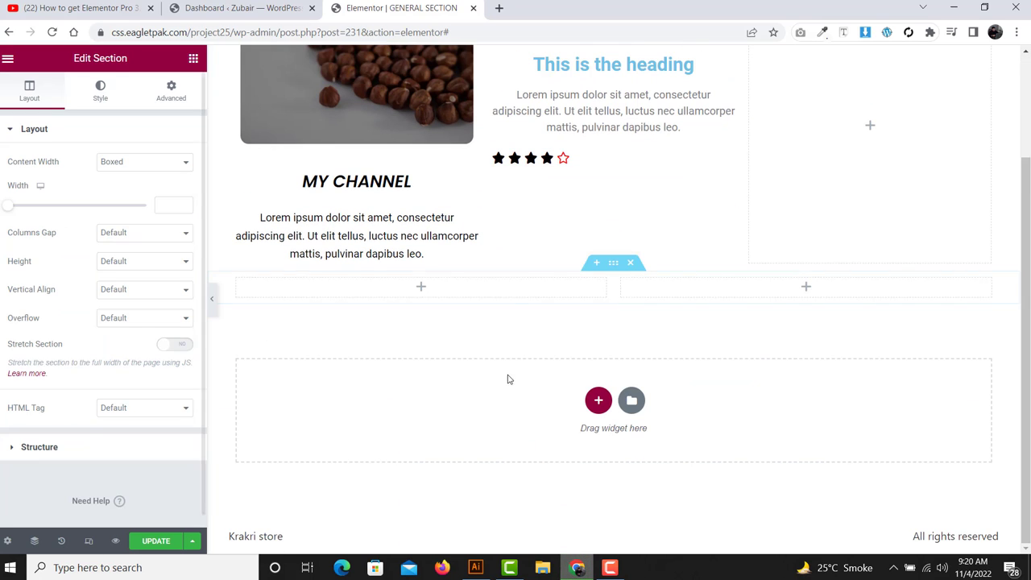
left_click(170, 100)
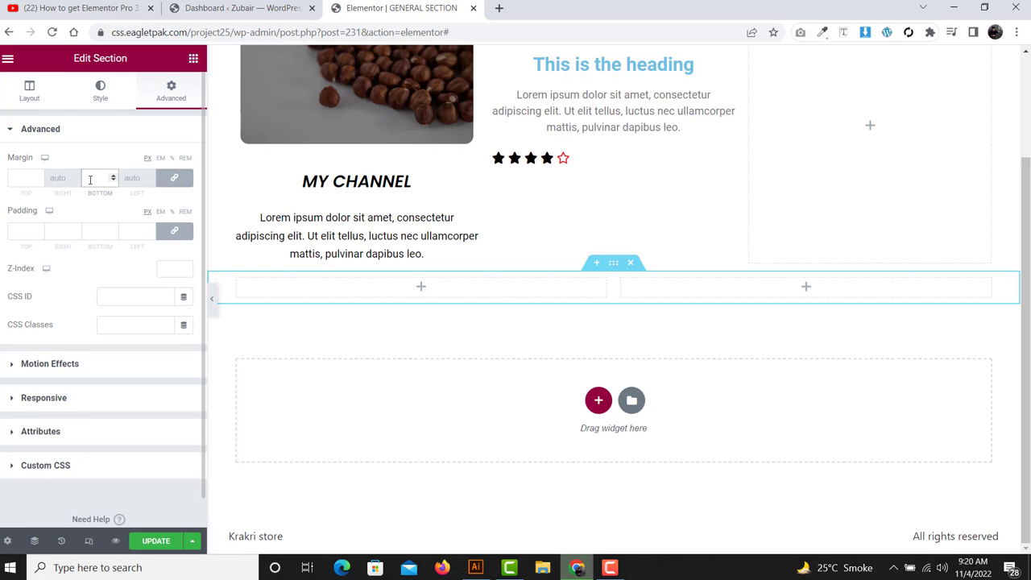
left_click(91, 179)
type("50")
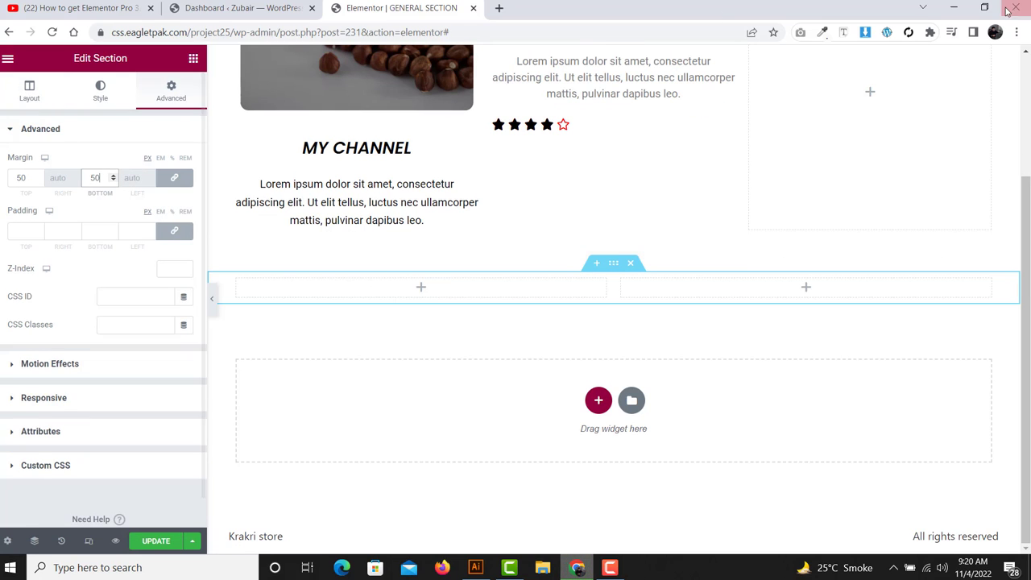
- Place an Image Carousel in the left column and open its gallery picker
left_click(637, 185)
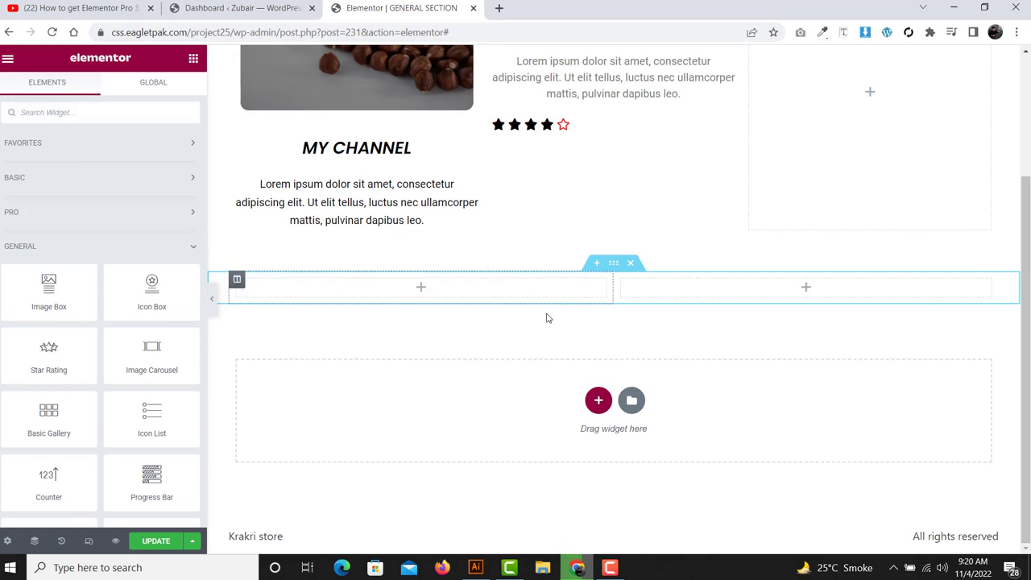
scroll(40, 181, "down", 1)
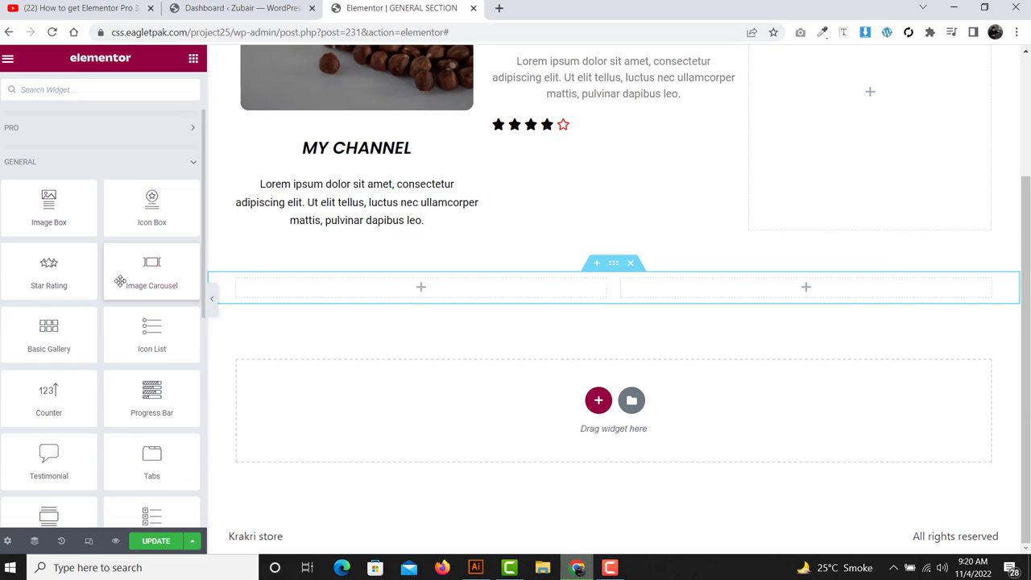
left_click_drag(151, 264, 460, 292)
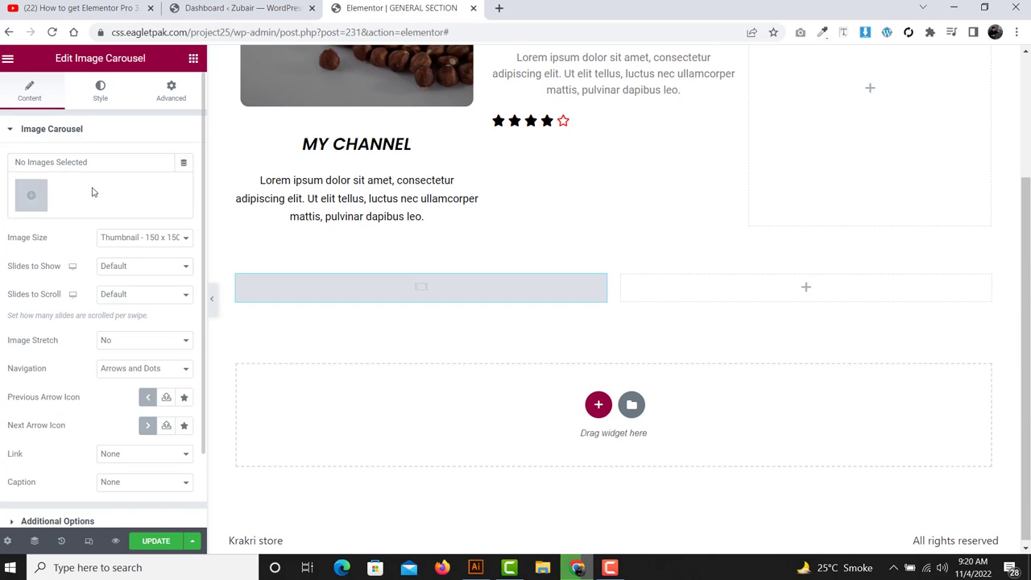
left_click(29, 201)
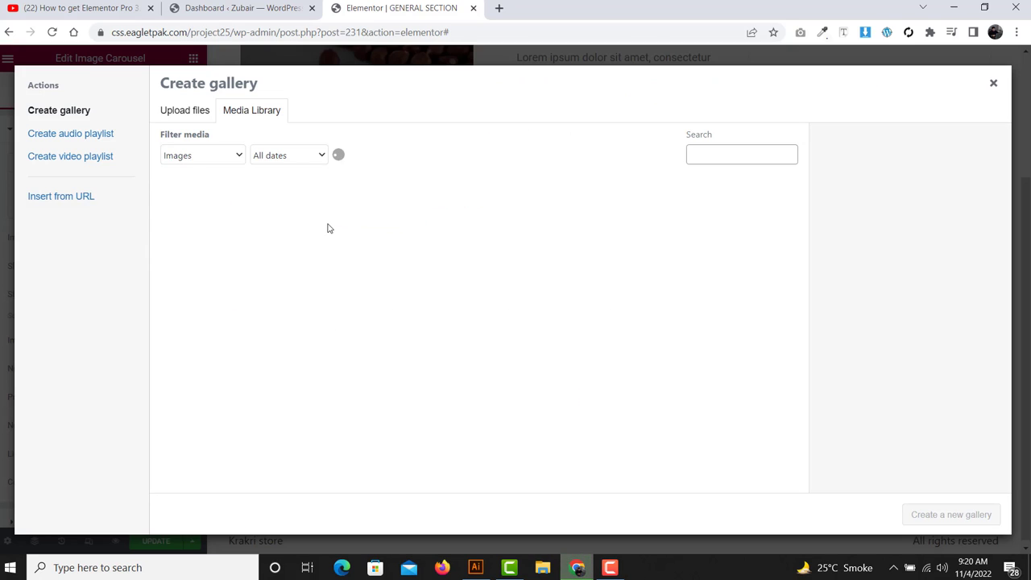
- Create a gallery of the hazelnuts, Premo1, Premo2 and Premo3 images and insert it into the carousel
left_click(223, 242)
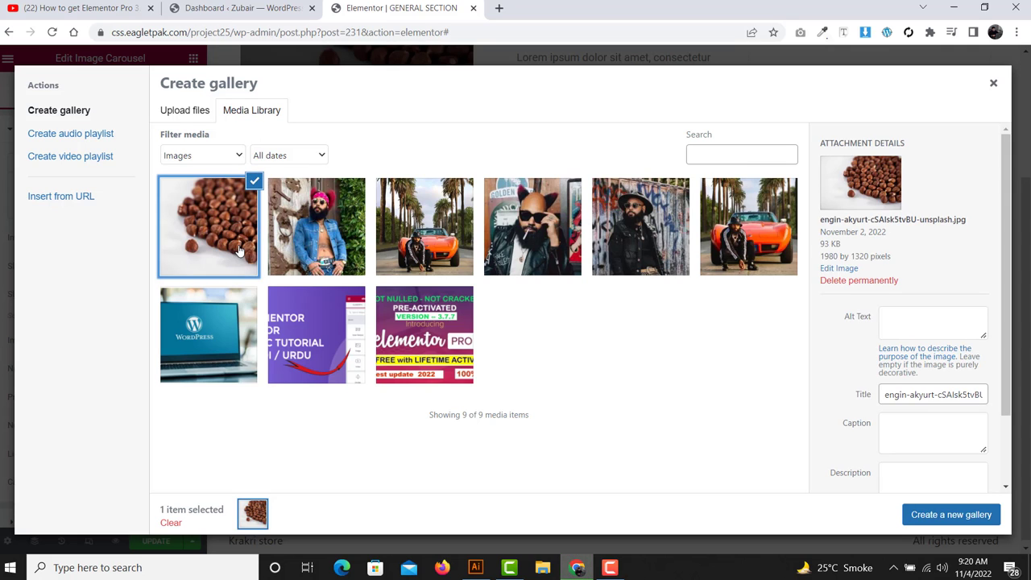
left_click(432, 247)
left_click(529, 231)
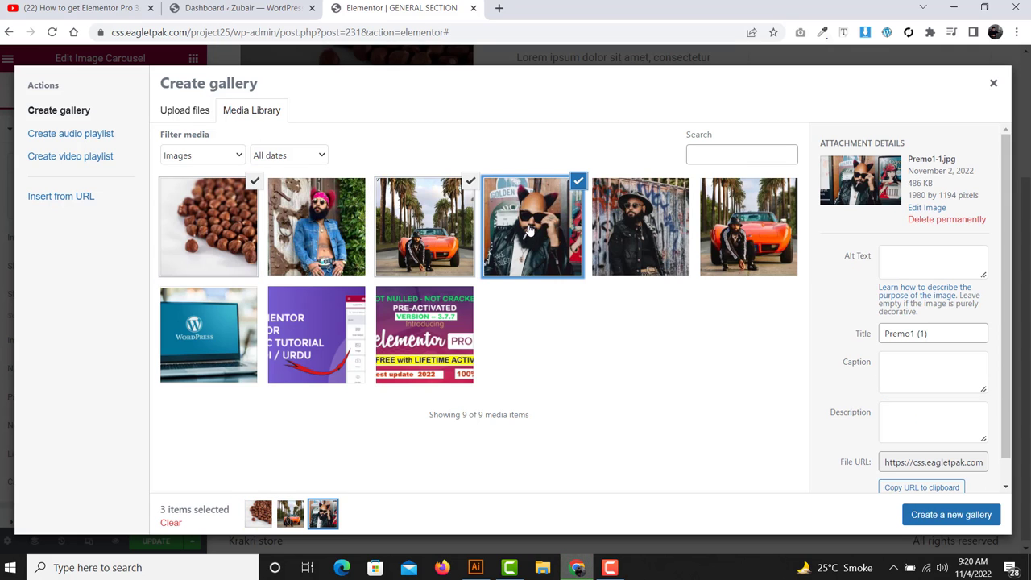
left_click(631, 219)
left_click(717, 226)
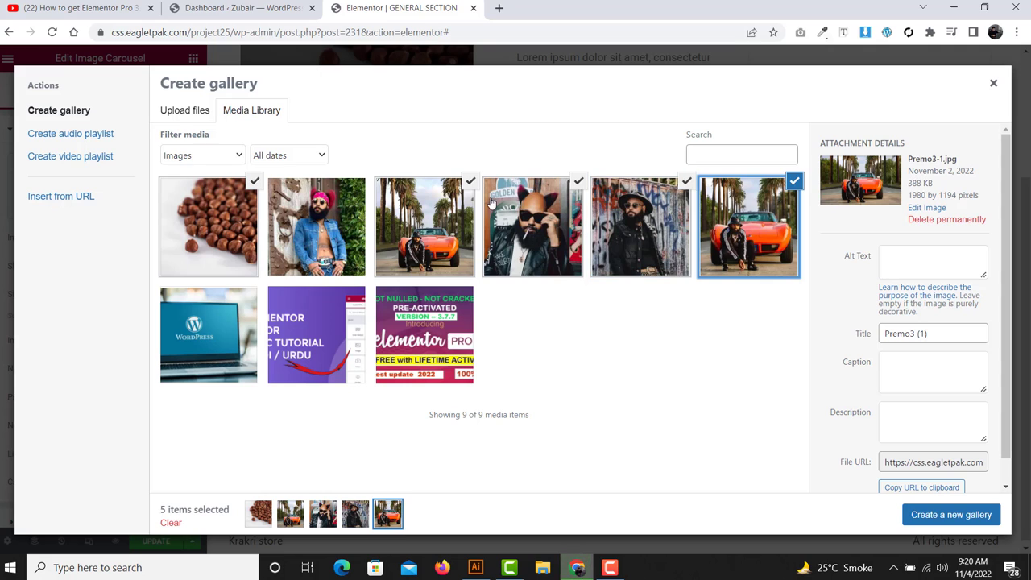
left_click(470, 182)
left_click(248, 187)
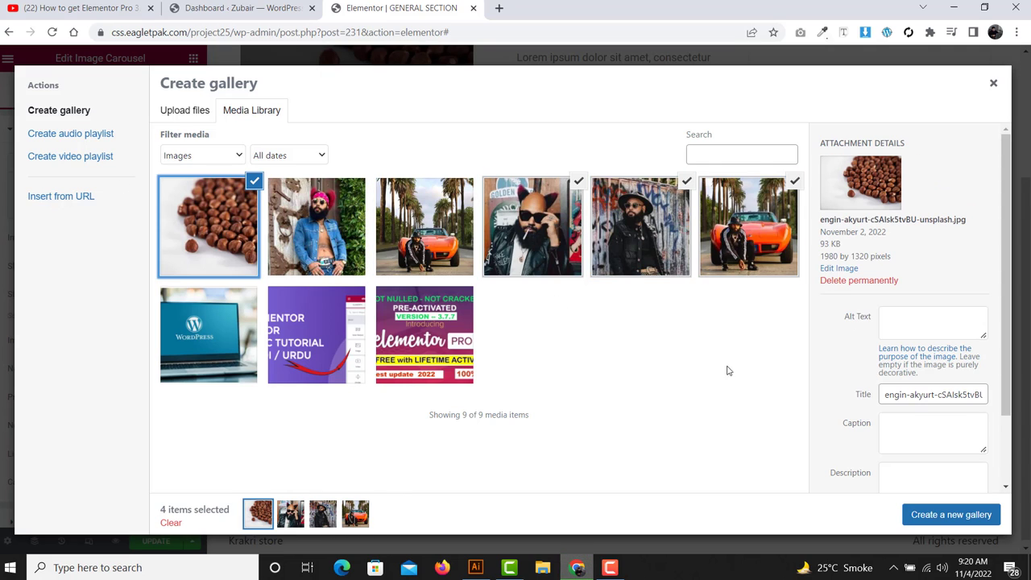
left_click(944, 516)
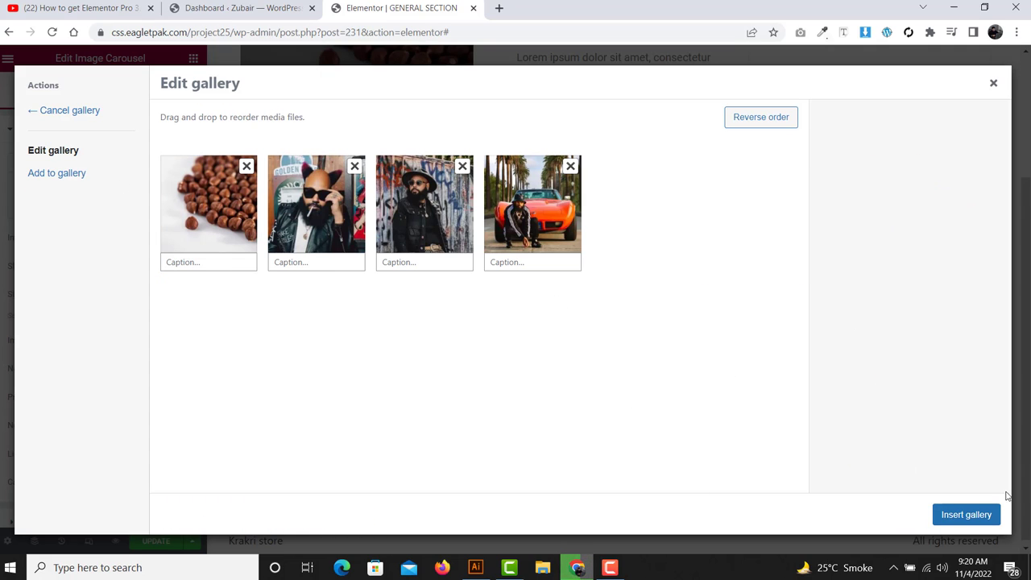
left_click(984, 517)
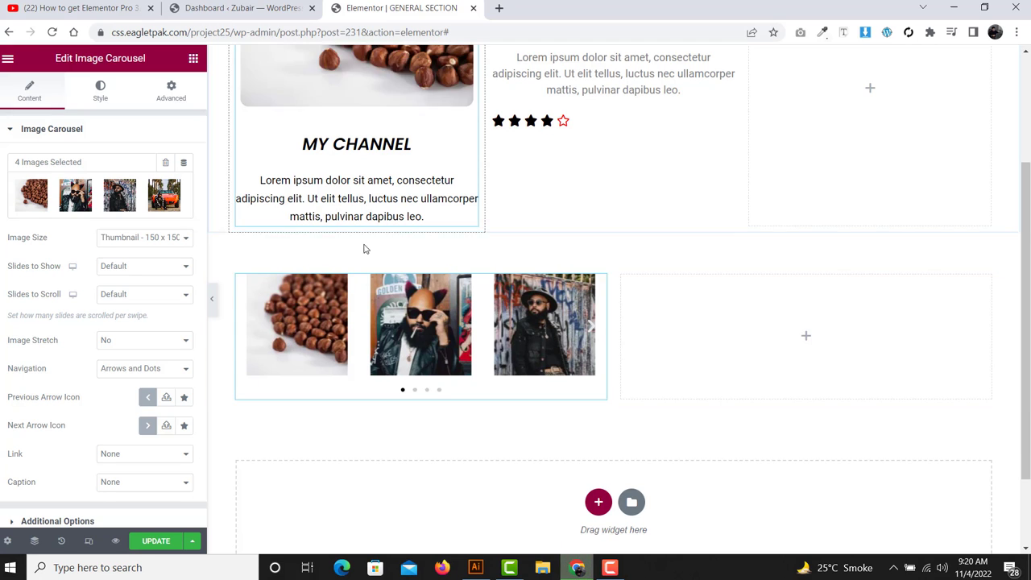
left_click(247, 336)
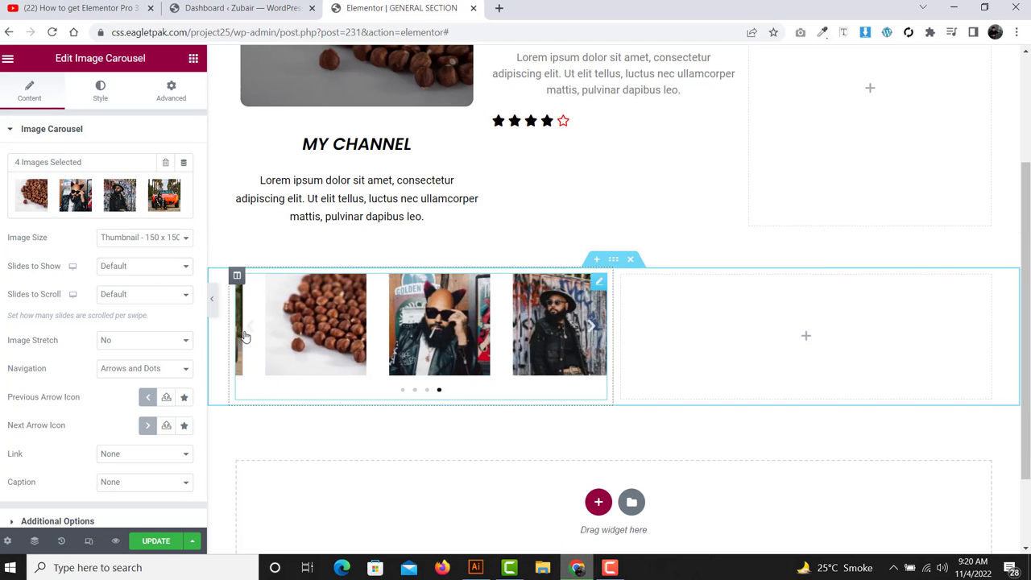
left_click(246, 337)
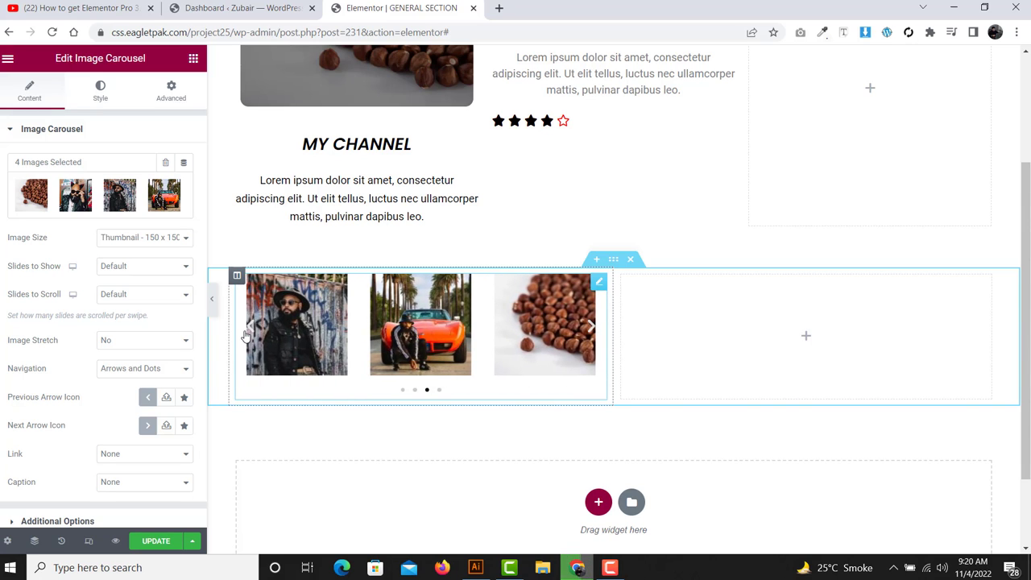
left_click(247, 335)
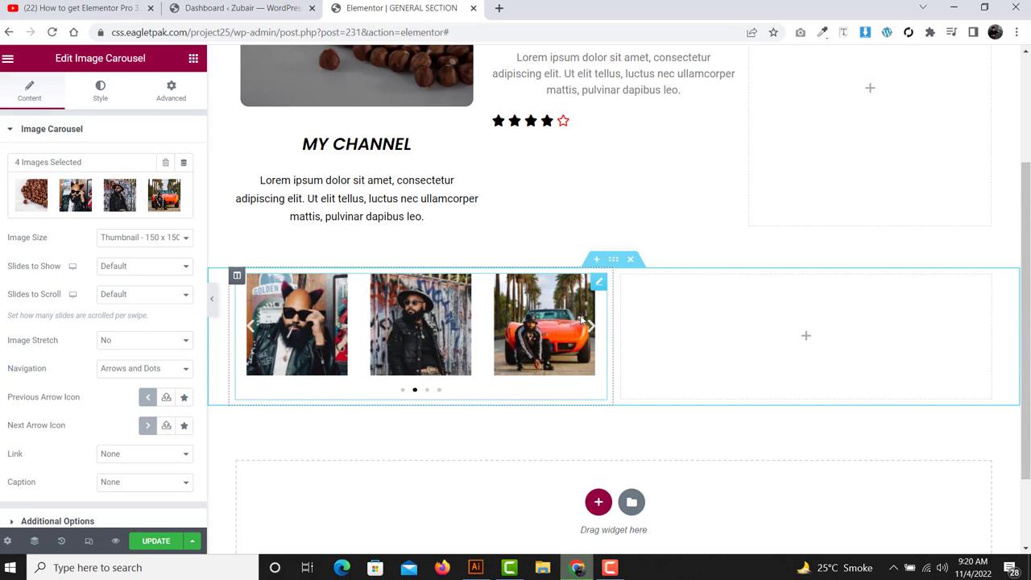
left_click(247, 333)
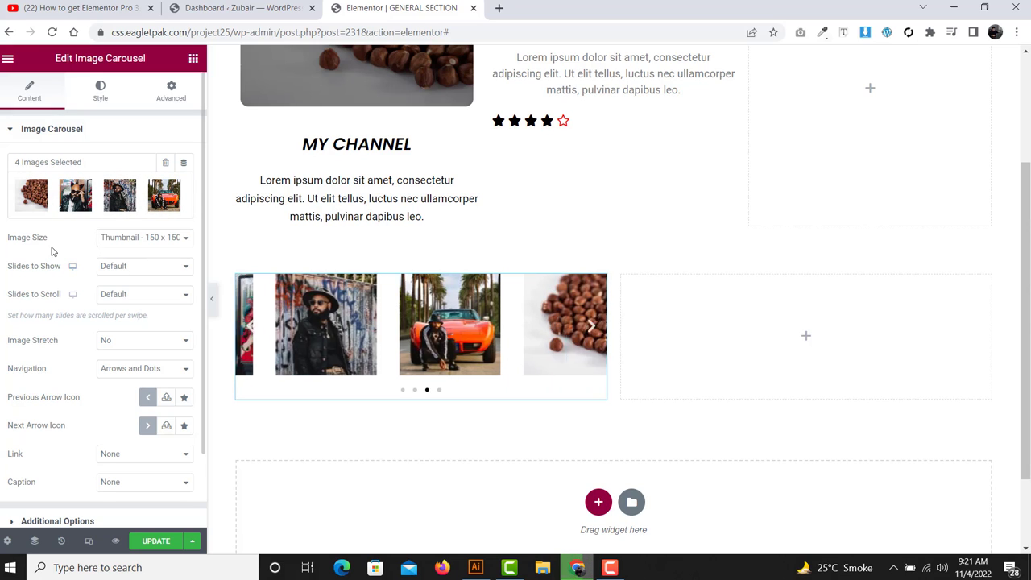
- Set the carousel Image Size to Large 1024 x 1024
left_click(148, 238)
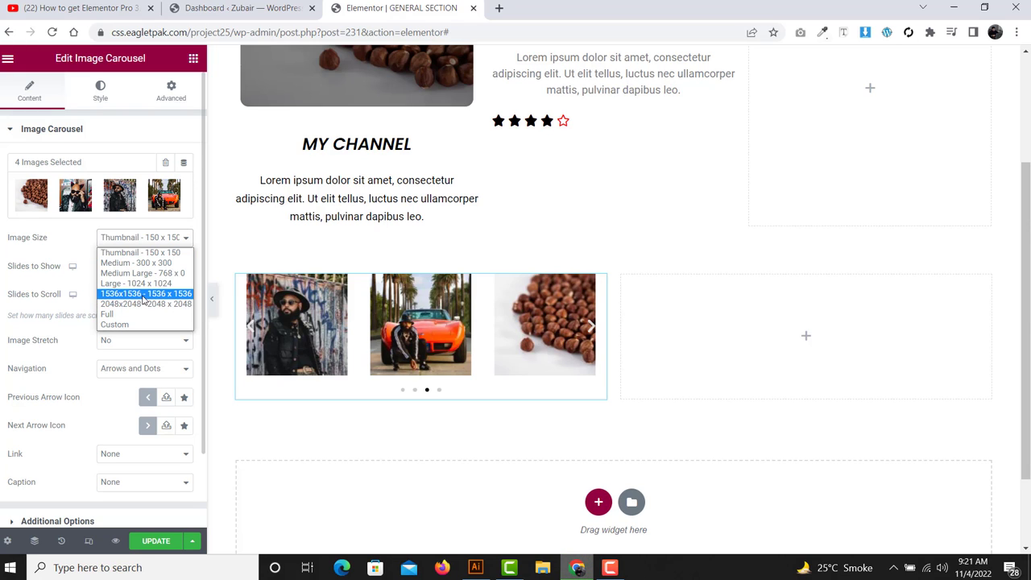
left_click(149, 284)
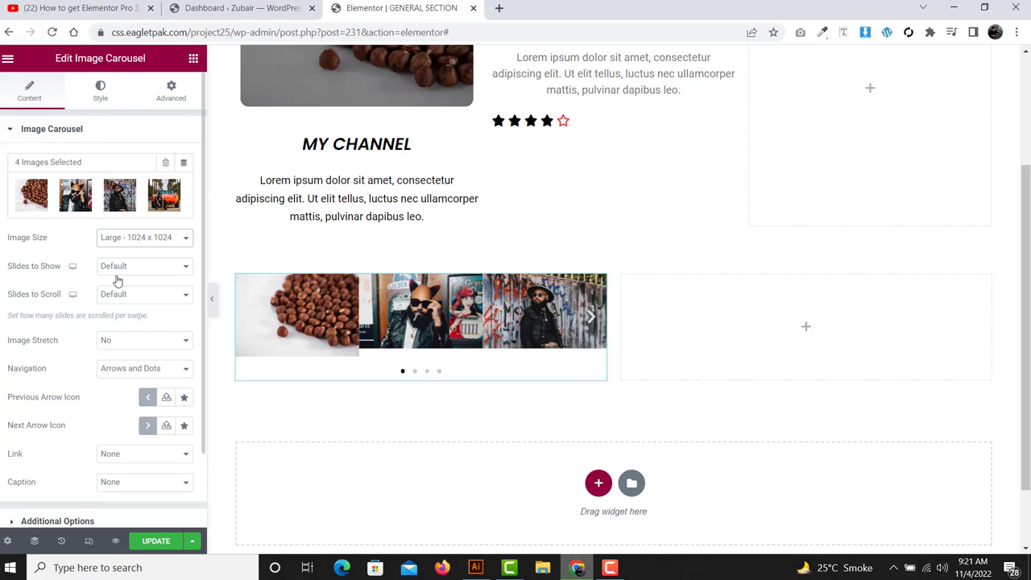
left_click_drag(86, 269, 1, 266)
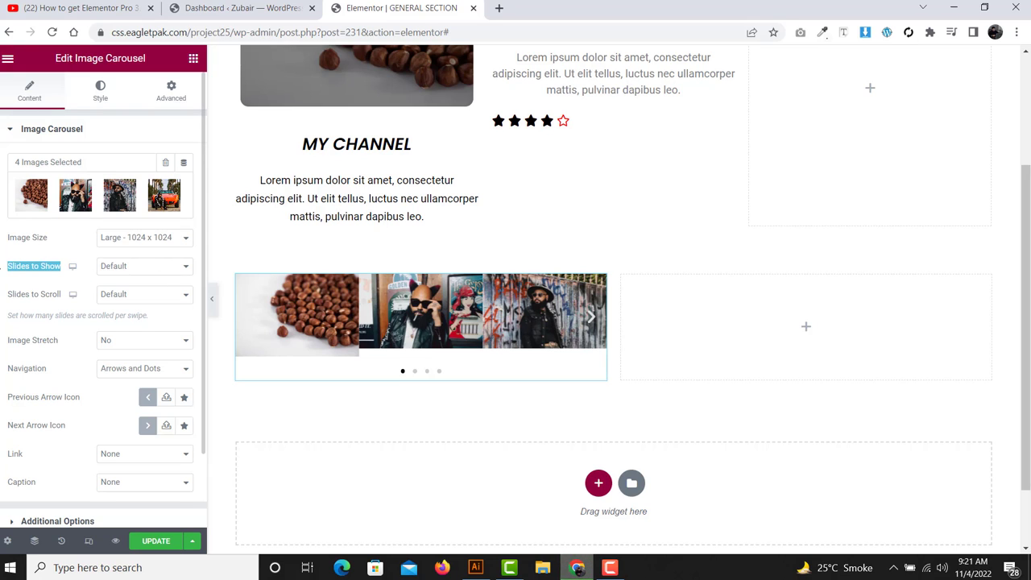
left_click(2, 277)
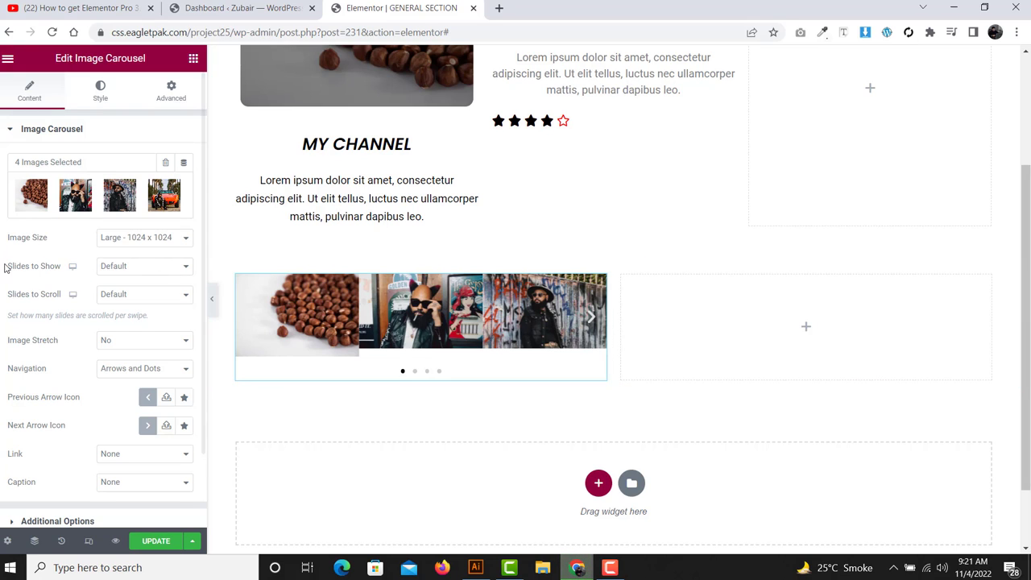
- Set Slides to Show to 2 and Slides to Scroll to 2
left_click(115, 266)
left_click(121, 294)
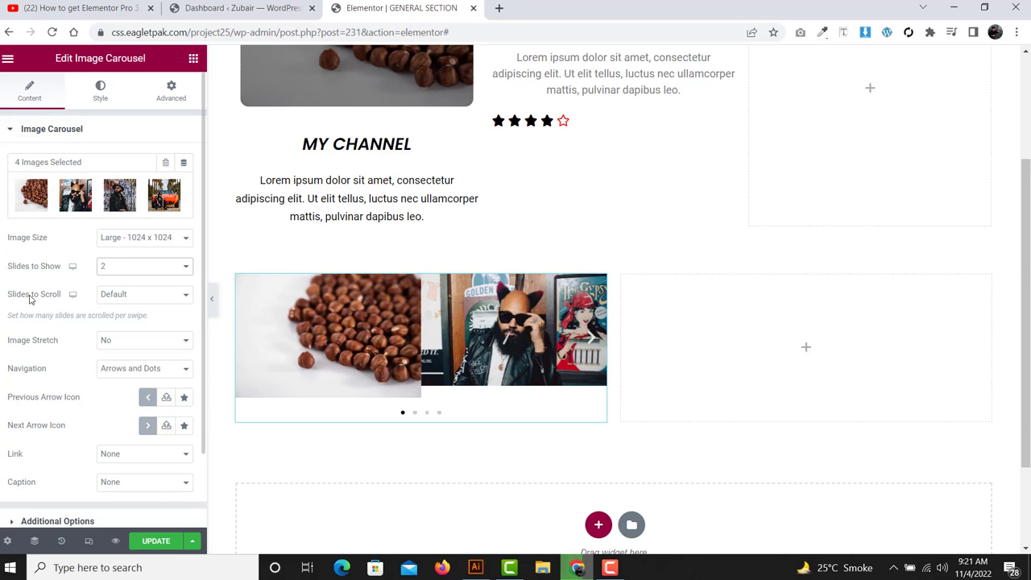
left_click_drag(81, 295, 2, 294)
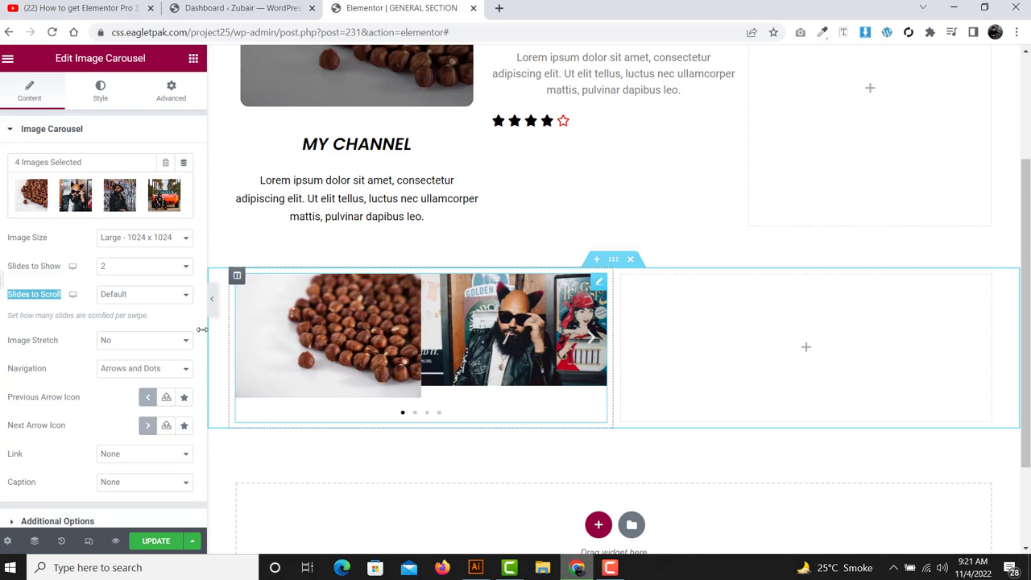
left_click(134, 298)
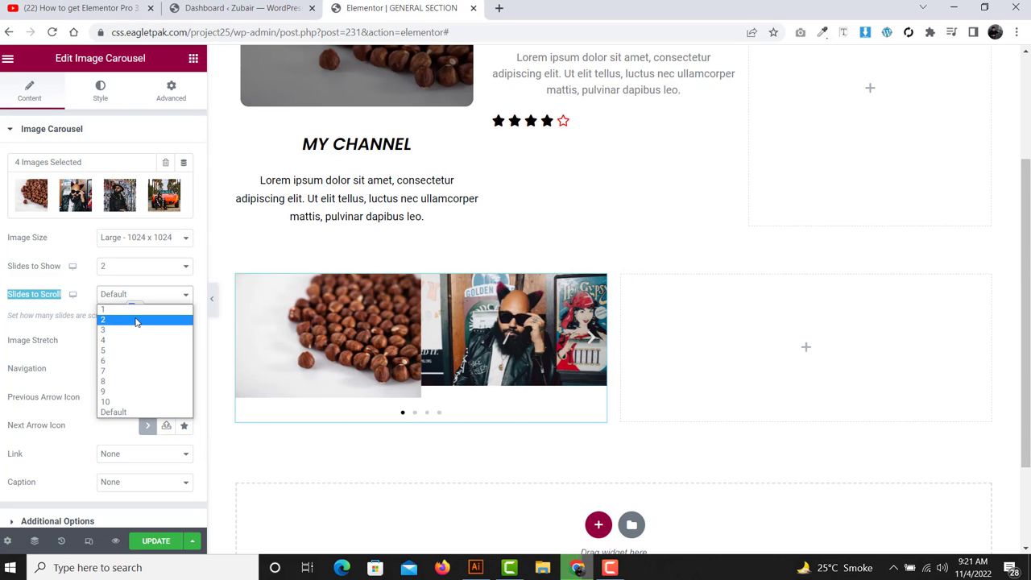
left_click(136, 320)
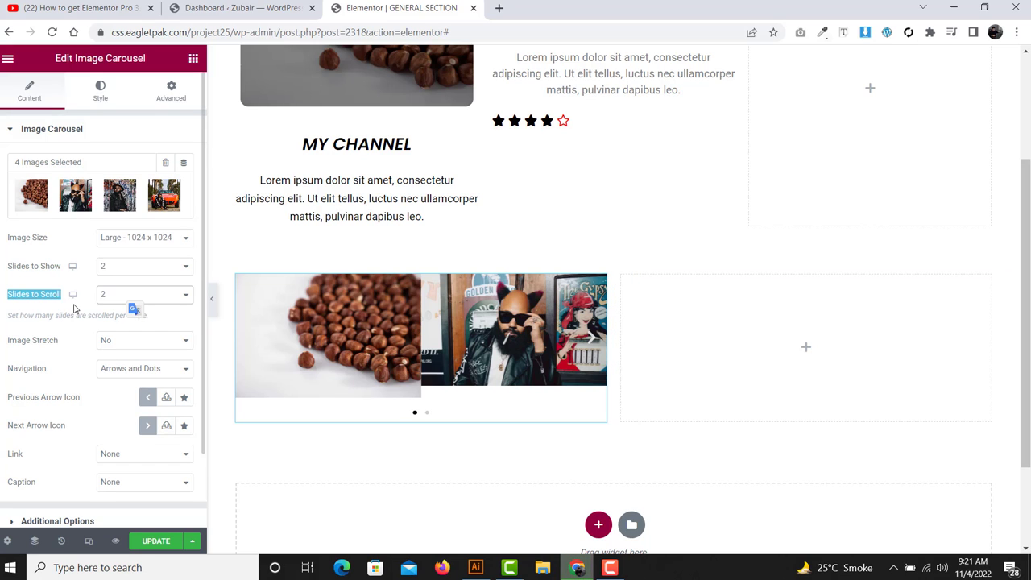
left_click(73, 309)
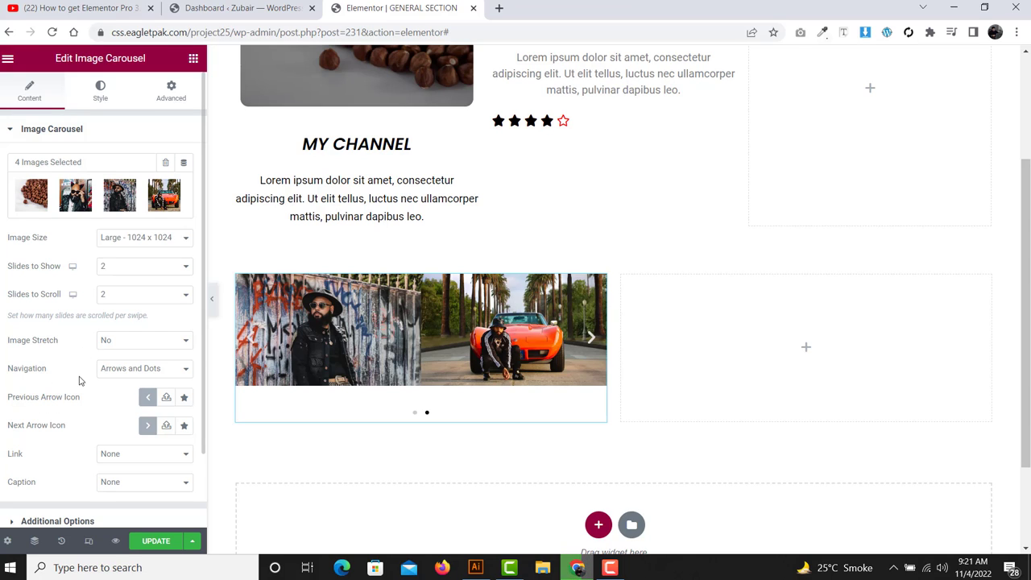
left_click_drag(46, 368, 4, 367)
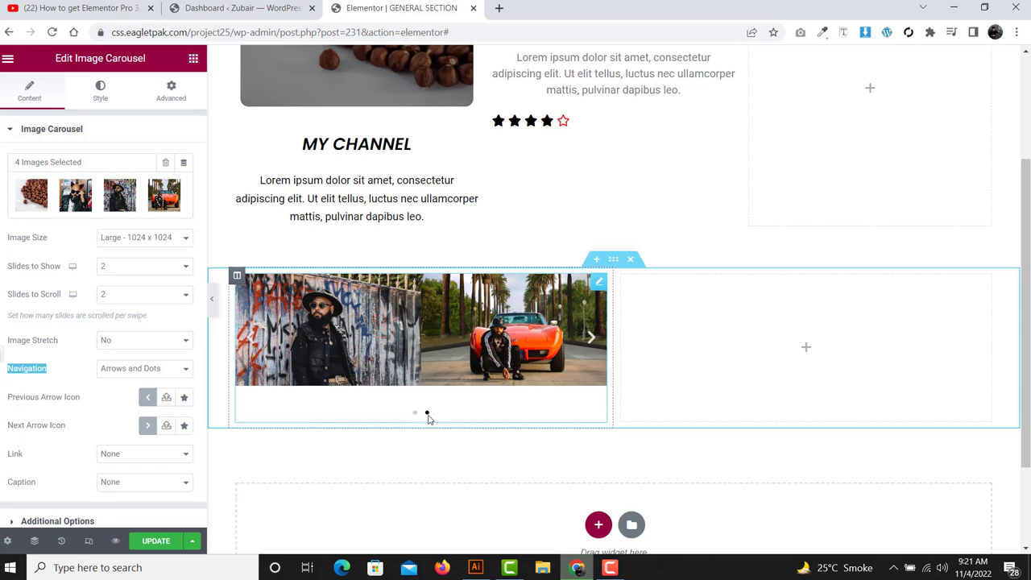
- Try Arrows, then Dots navigation, finally settling on Arrows and Dots
left_click(126, 371)
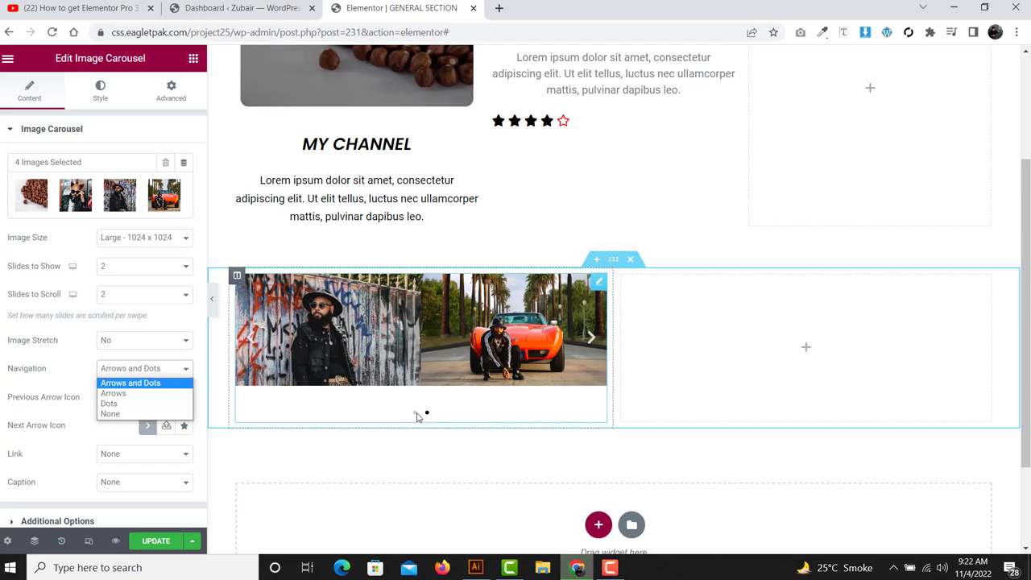
left_click(128, 394)
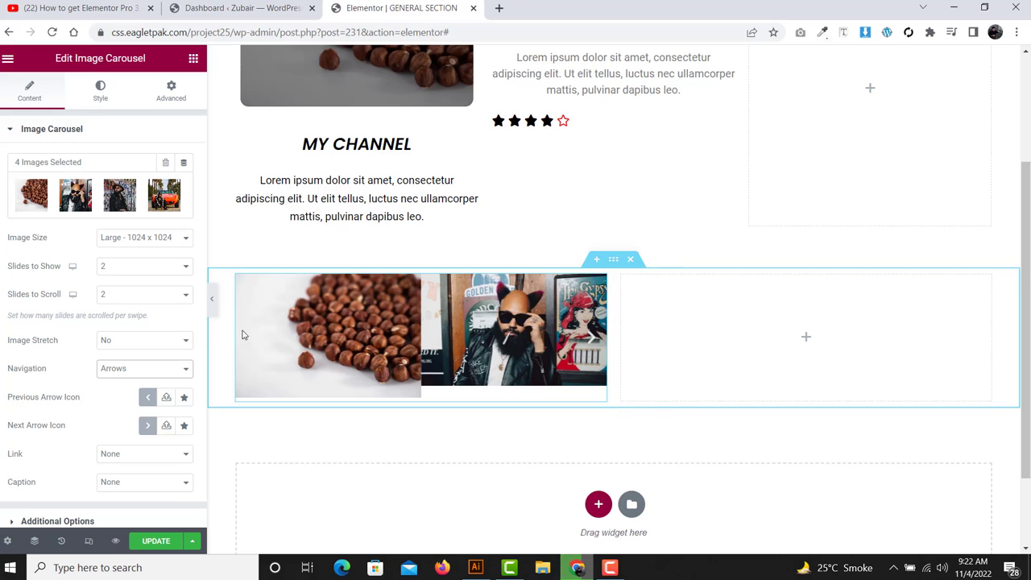
left_click(153, 370)
left_click(162, 403)
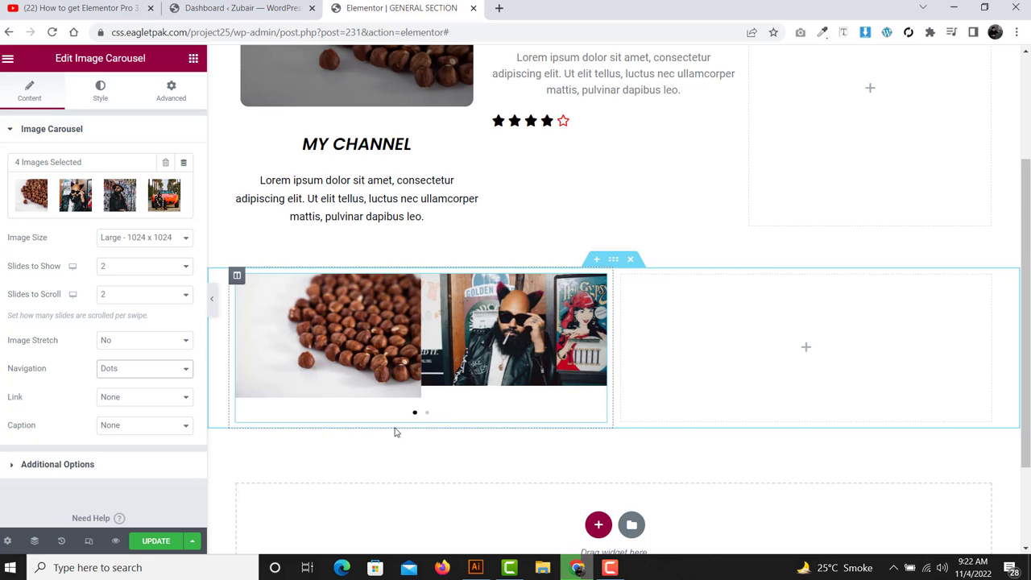
left_click(133, 378)
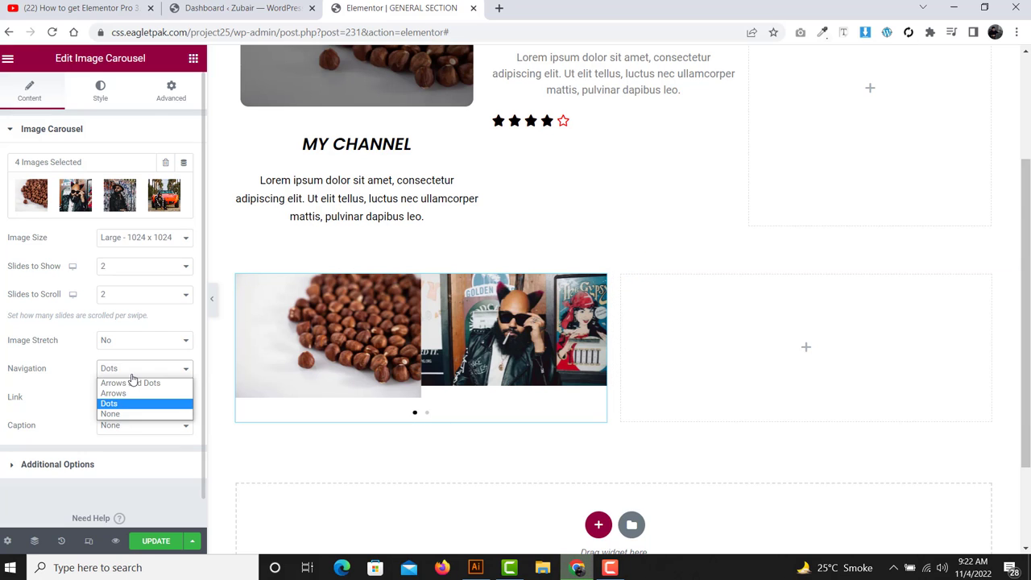
left_click(132, 381)
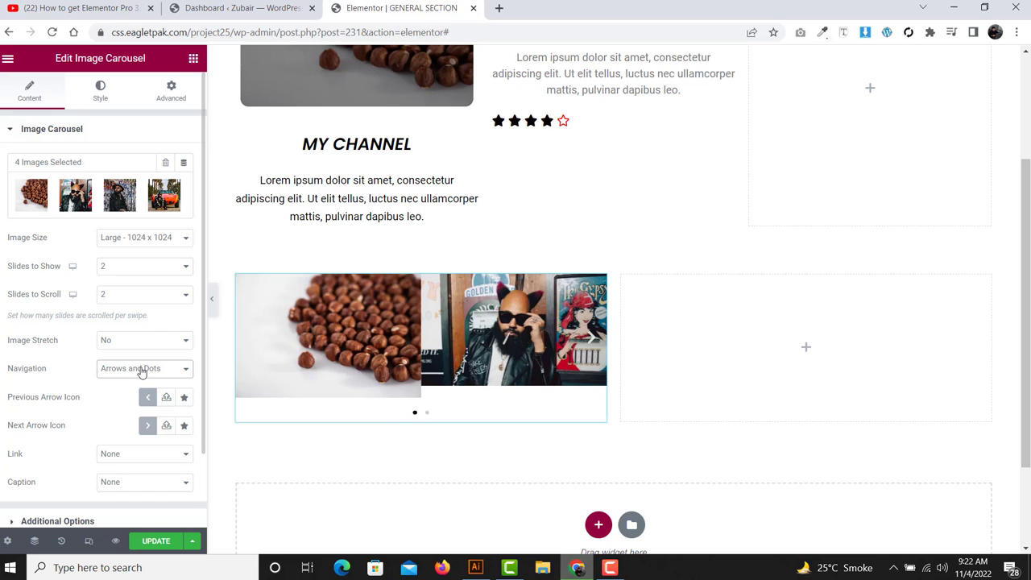
- Browse the Icon Library for the carousel arrow icon and insert it
scroll(141, 374, "down", 1)
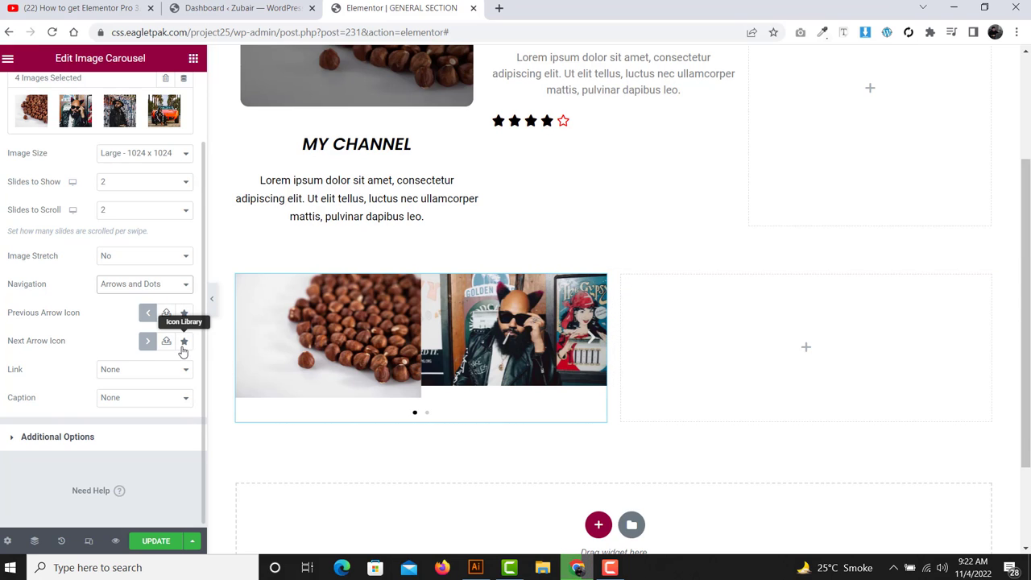
left_click(184, 314)
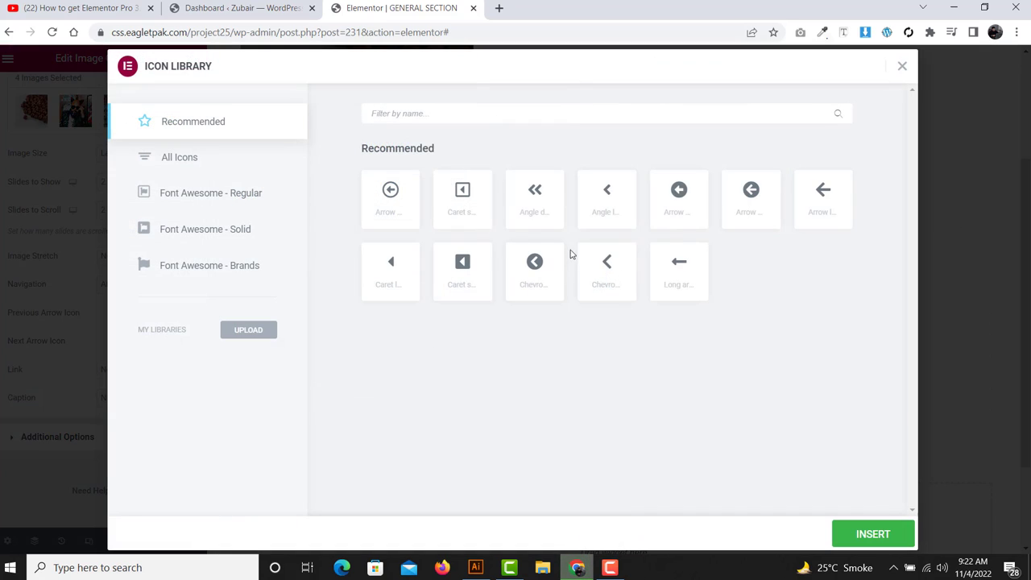
left_click(877, 534)
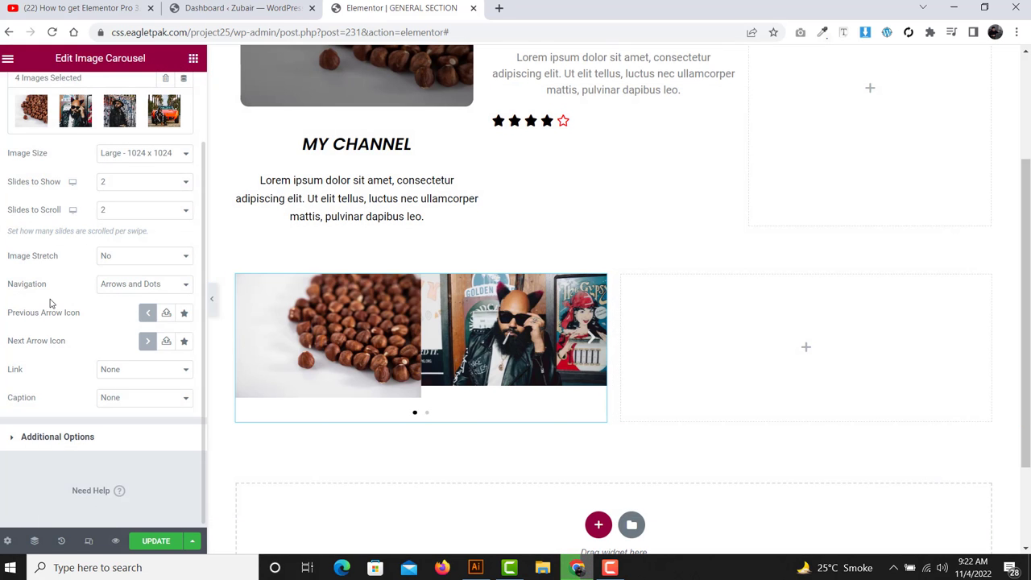
left_click(100, 436)
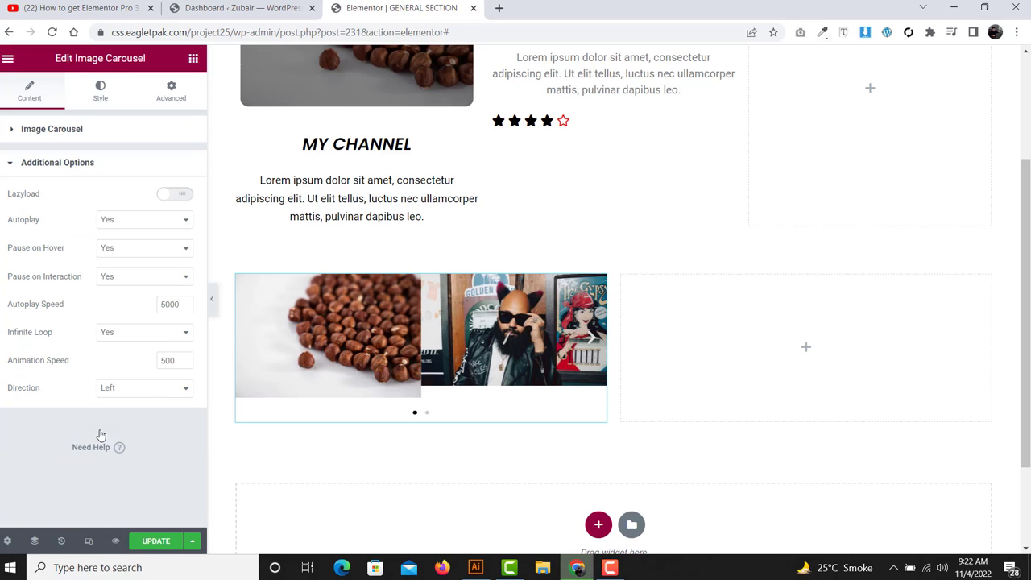
double_click(24, 221)
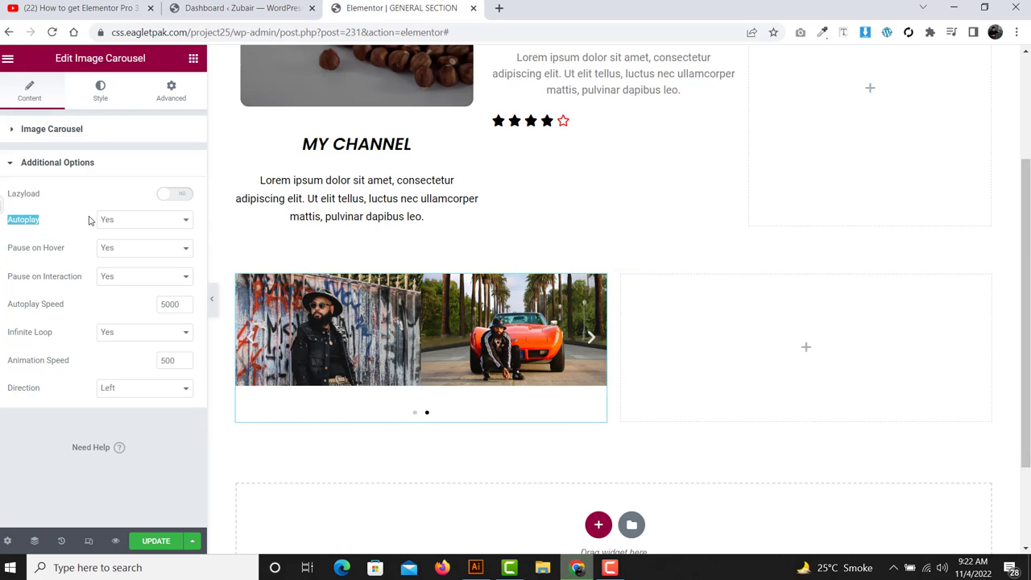
left_click_drag(77, 214, 55, 401)
left_click(54, 402)
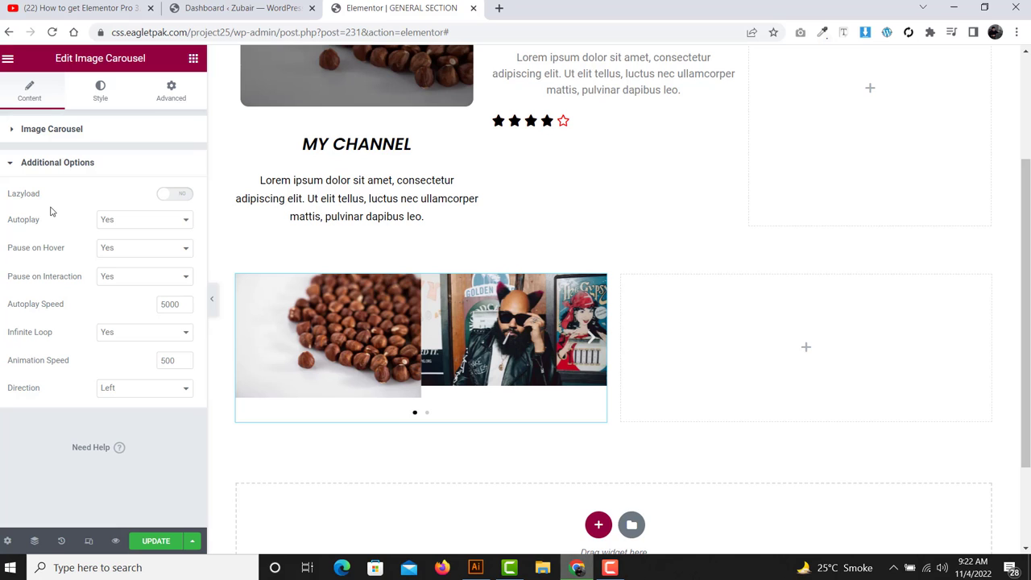
left_click_drag(38, 228, 2, 234)
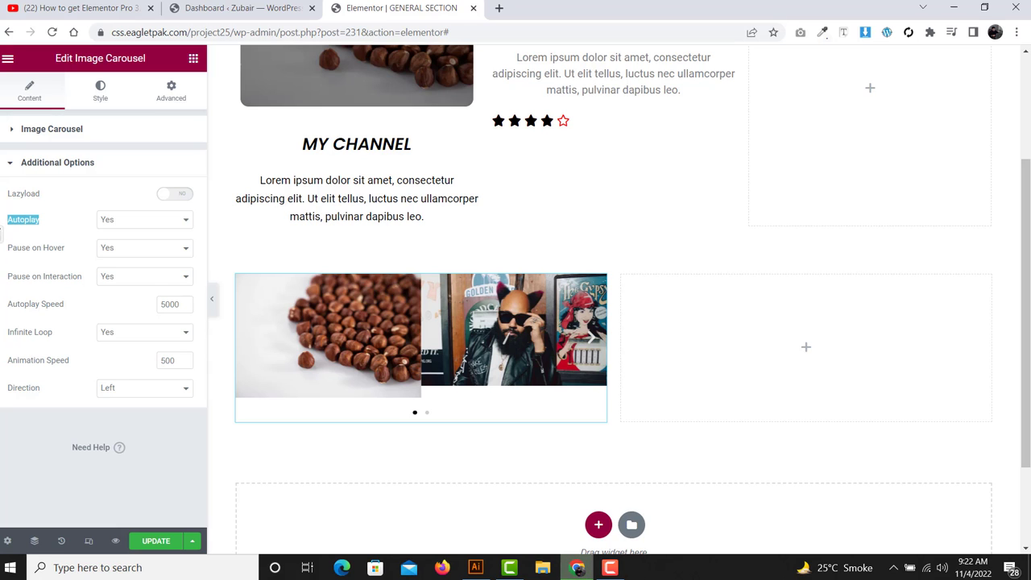
left_click(110, 219)
left_click(115, 244)
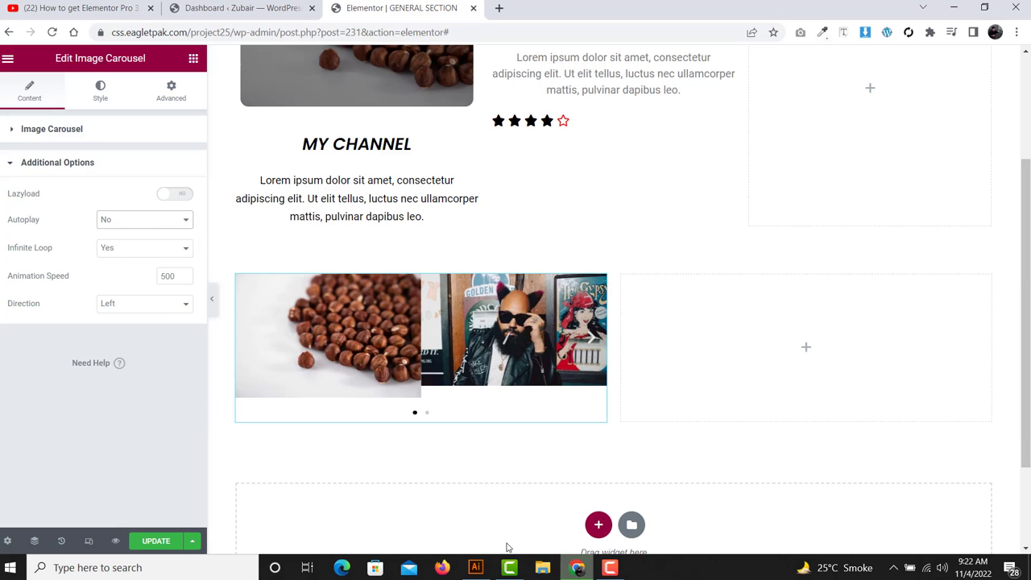
left_click(247, 344)
left_click(247, 344)
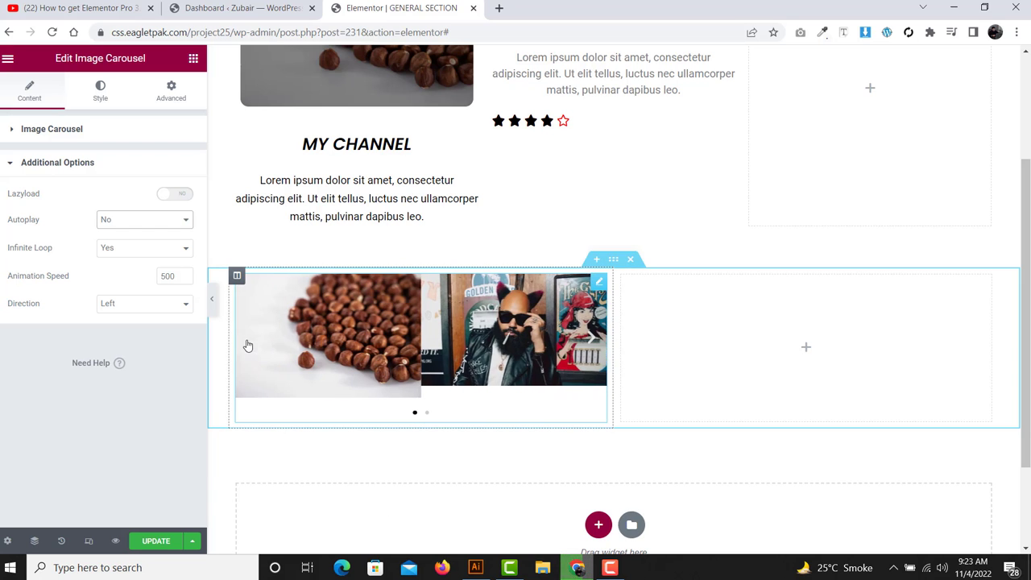
left_click(117, 222)
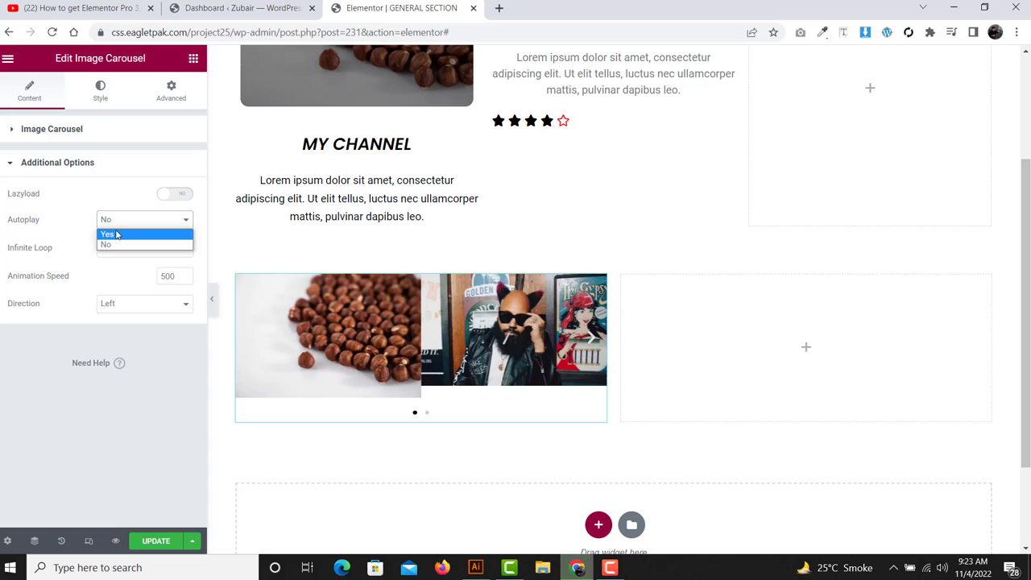
left_click(115, 234)
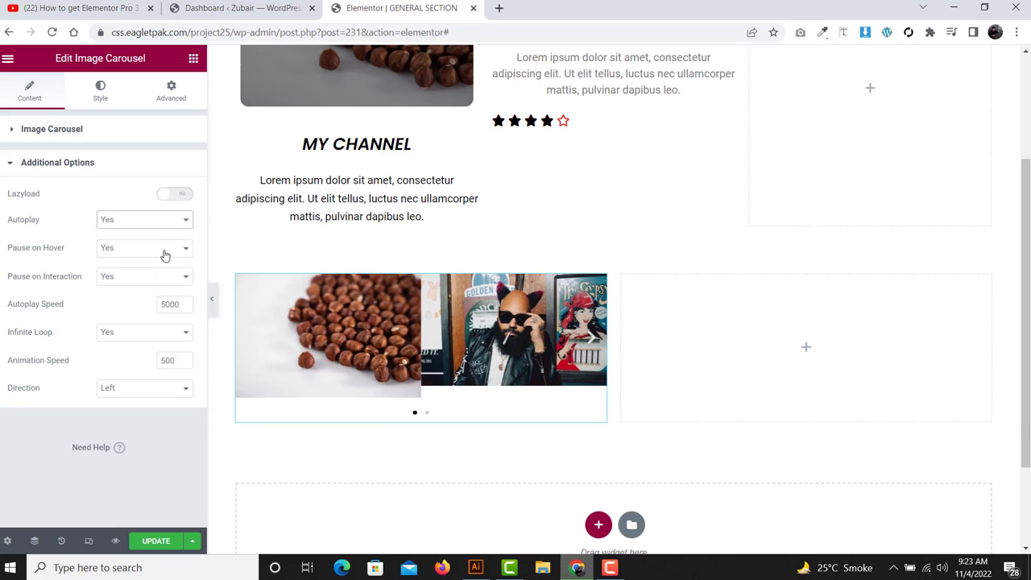
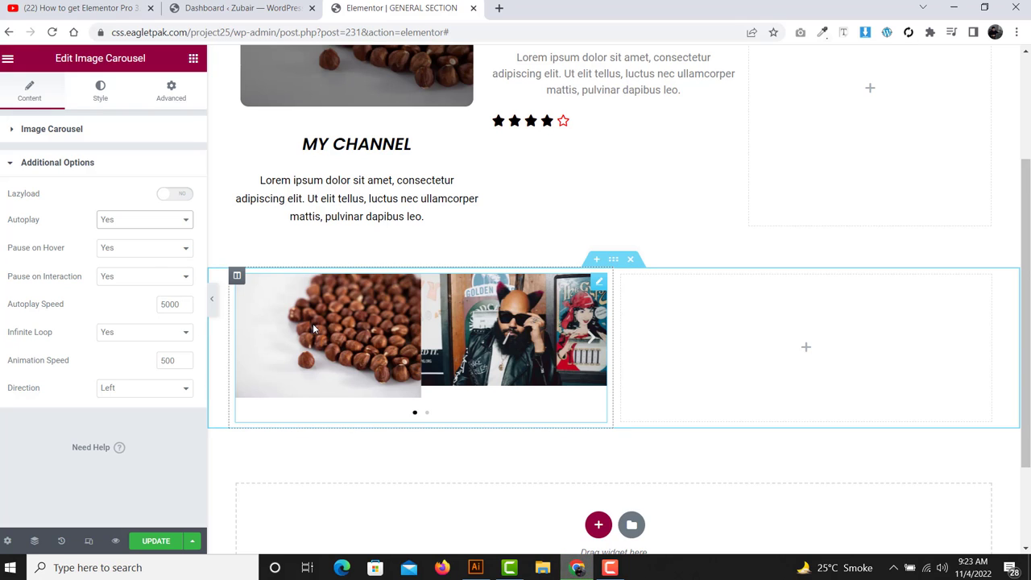
- Adjust the image carousel's settings in the Content panel
left_click_drag(8, 304, 152, 314)
double_click(174, 306)
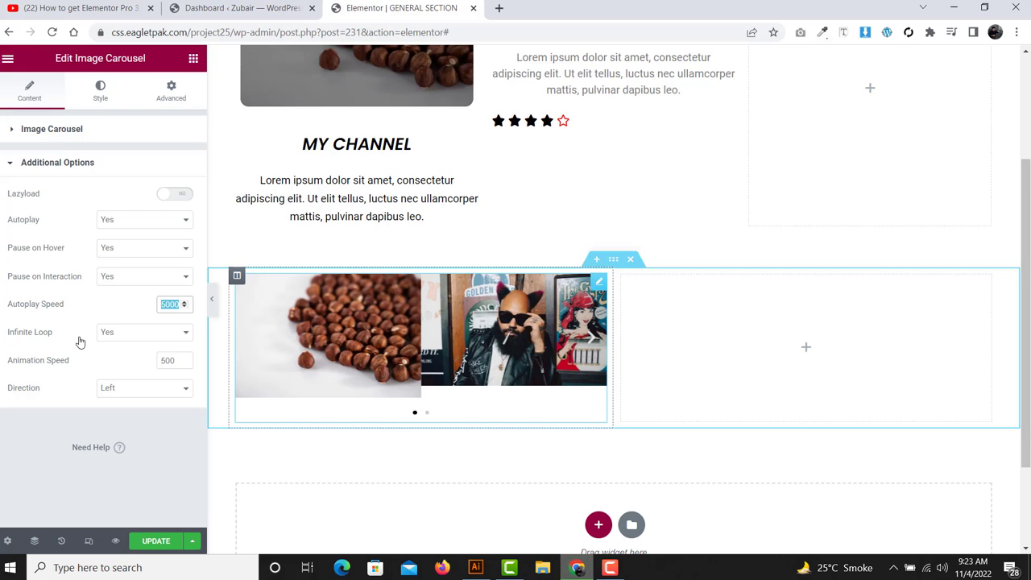
triple_click(38, 332)
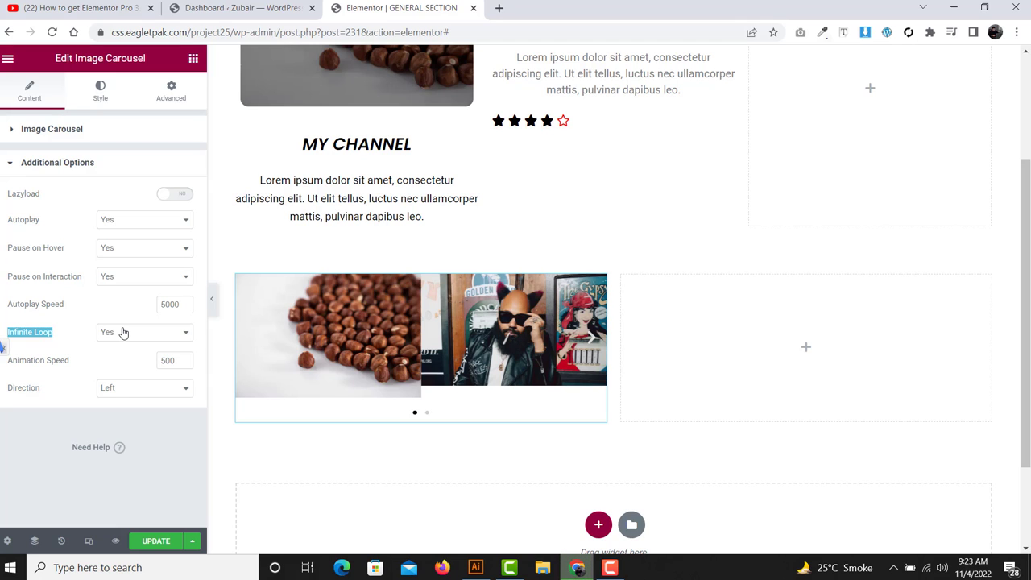
left_click(18, 238)
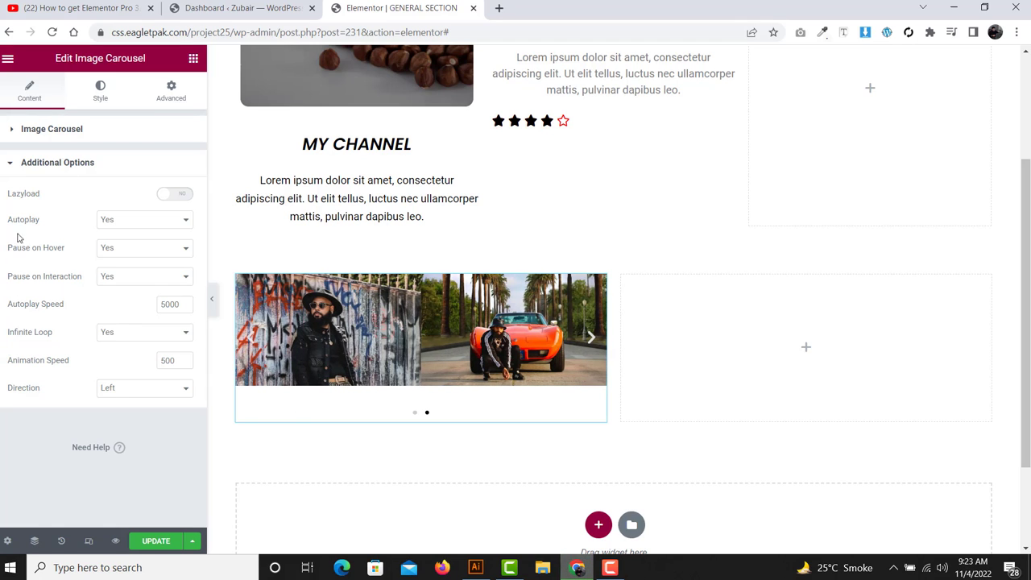
left_click_drag(2, 200, 53, 386)
left_click(53, 387)
- In the Style tab's Navigation section, set Arrows Position to Outside
left_click(99, 92)
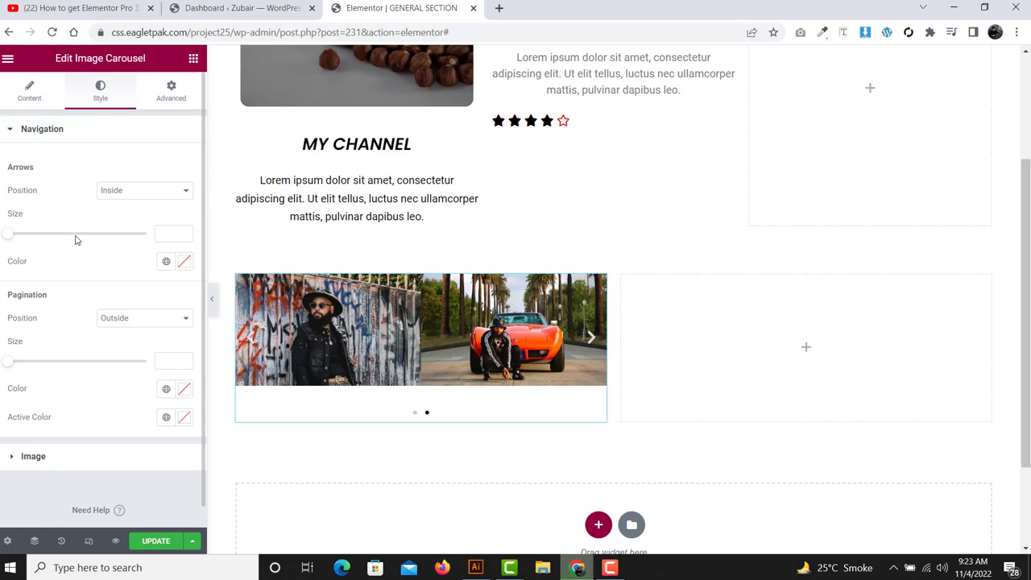
left_click(14, 134)
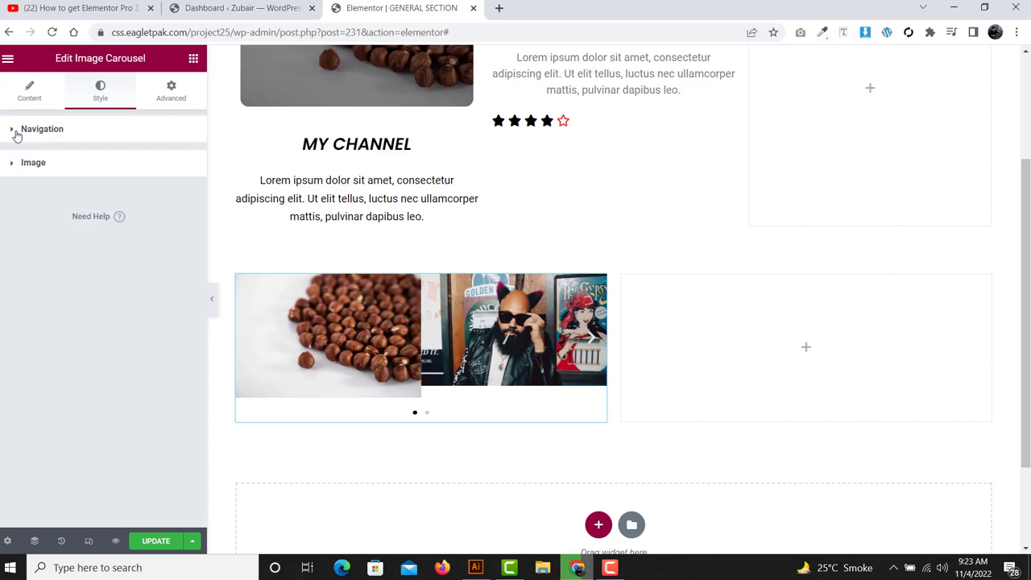
left_click(15, 132)
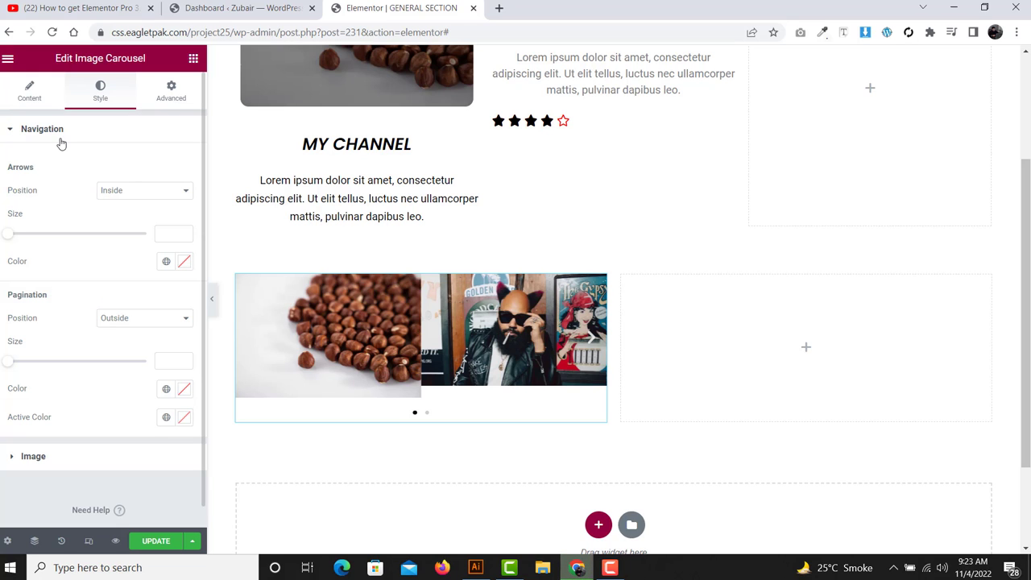
left_click_drag(36, 167, 16, 168)
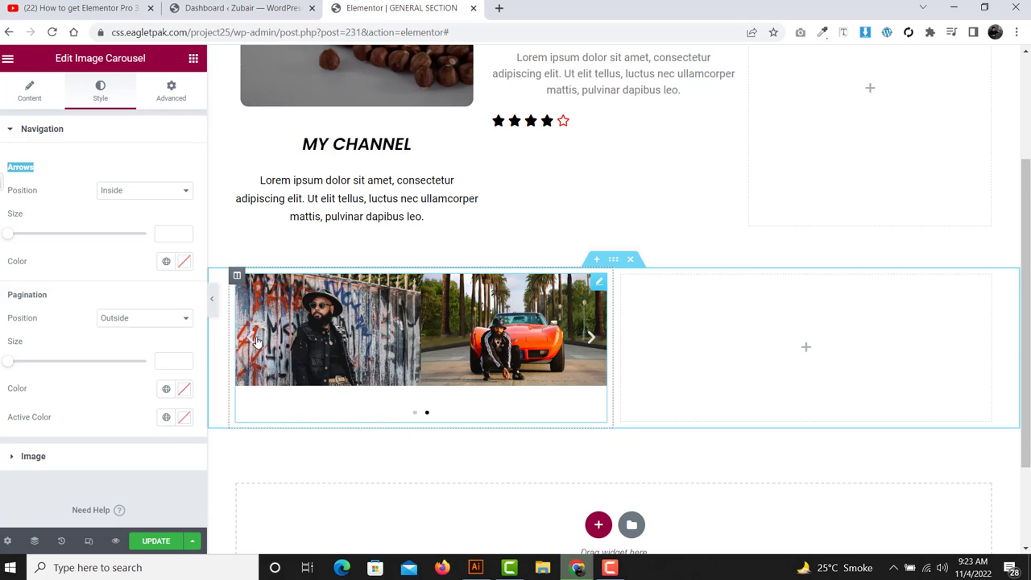
left_click(103, 191)
left_click(121, 214)
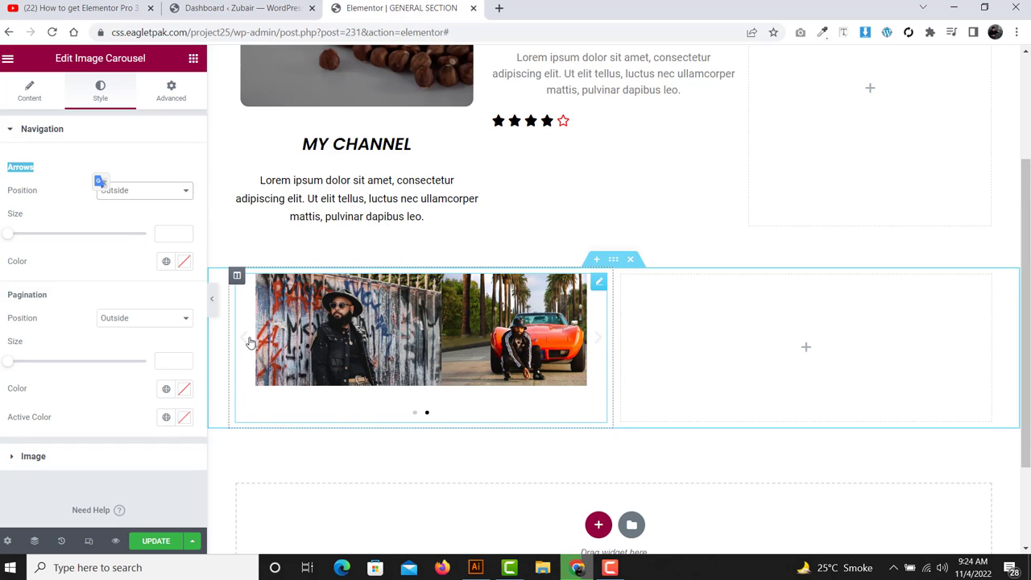
- Set the carousel arrows to size 25 and colour them black (#000000)
left_click(5, 235)
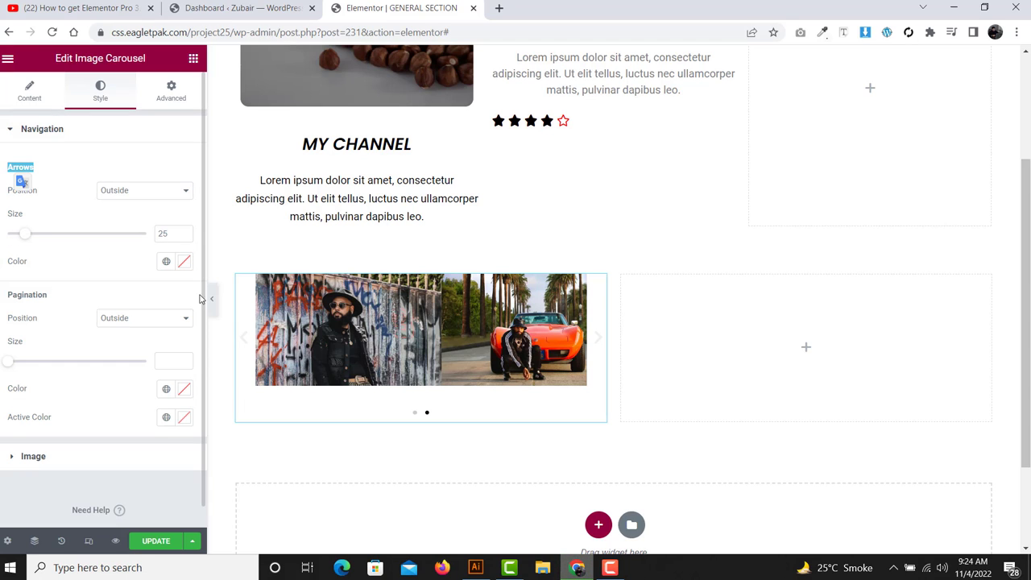
left_click(185, 261)
left_click_drag(90, 324, 11, 474)
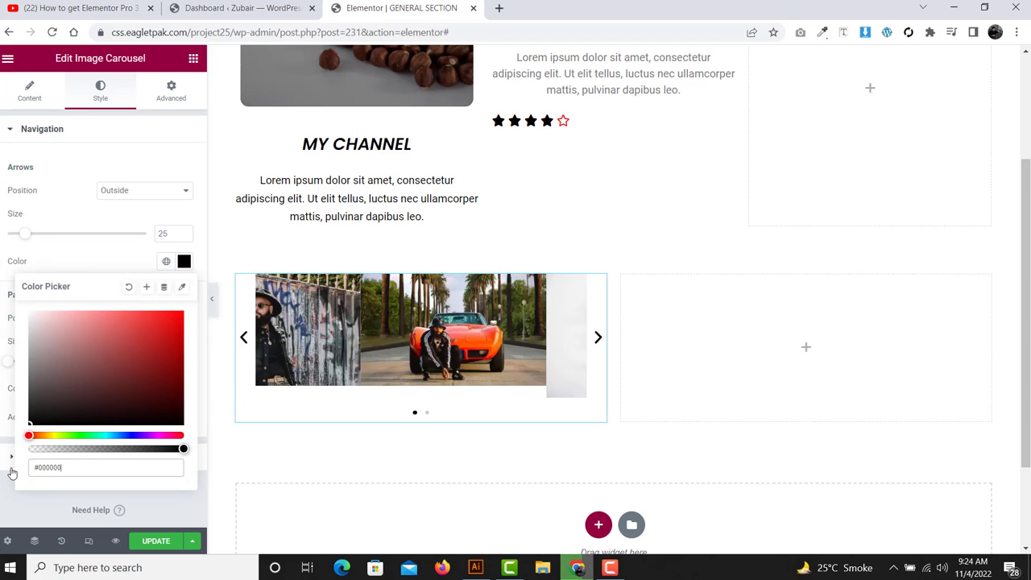
left_click(12, 475)
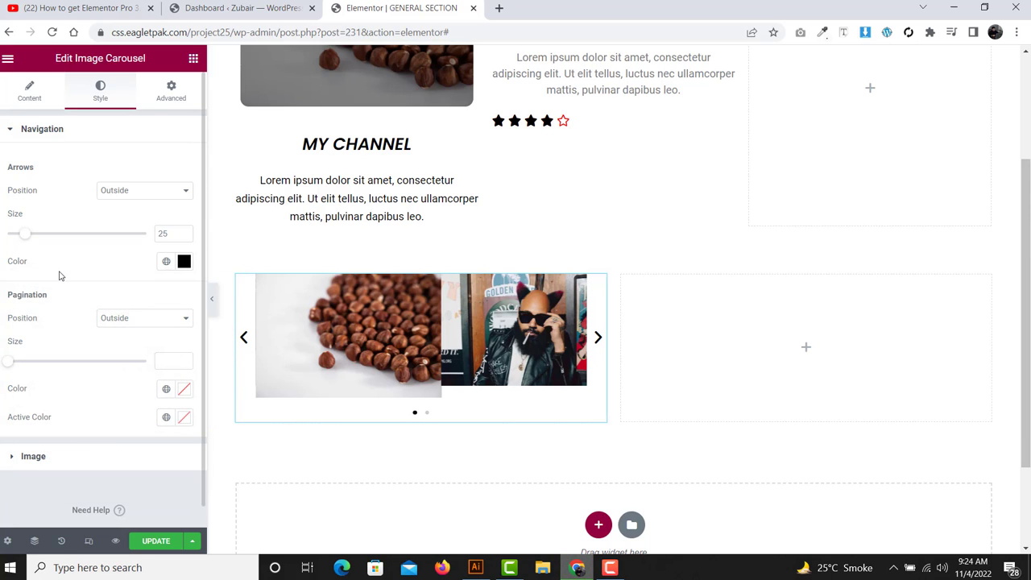
left_click_drag(58, 272, 1, 150)
left_click(0, 195)
left_click(75, 305)
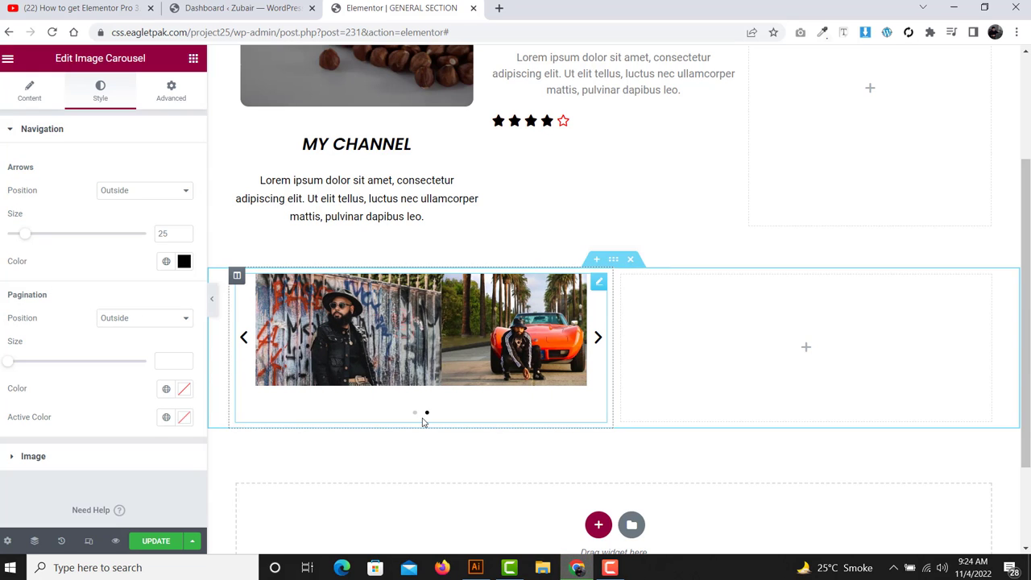
- Put the pagination dots inside the carousel and enlarge them to size 10
left_click(141, 319)
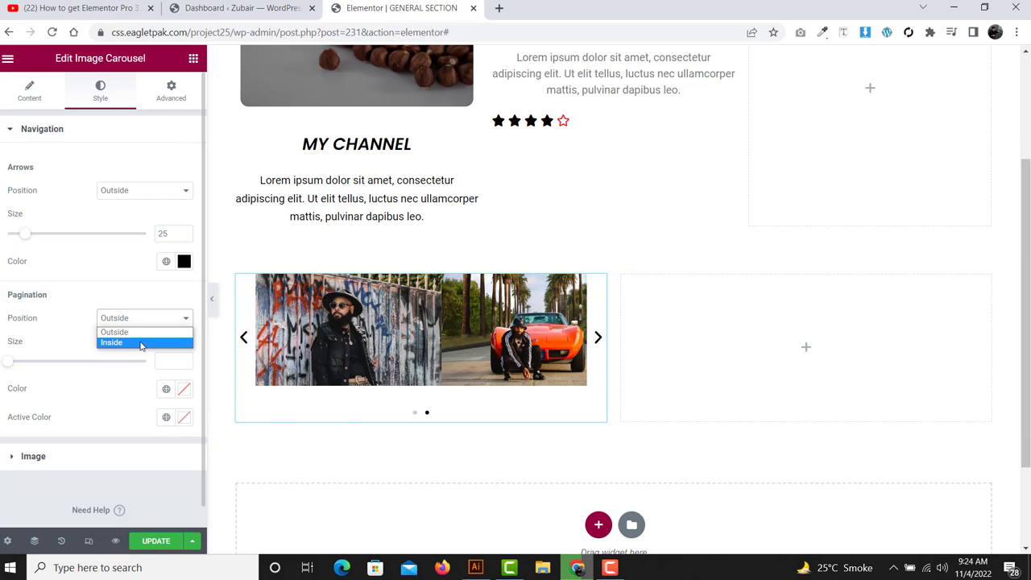
left_click(140, 344)
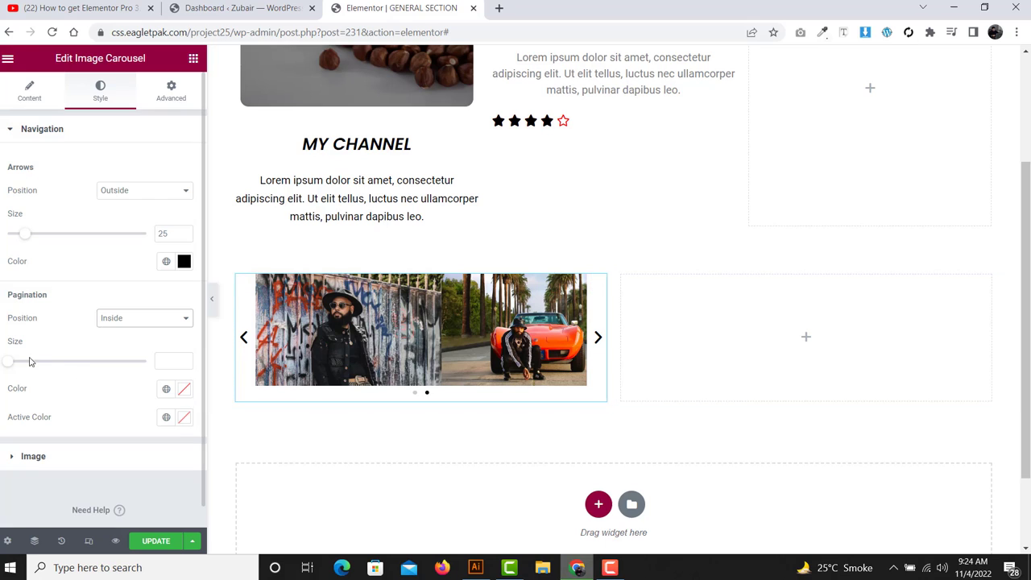
left_click_drag(4, 366, 34, 364)
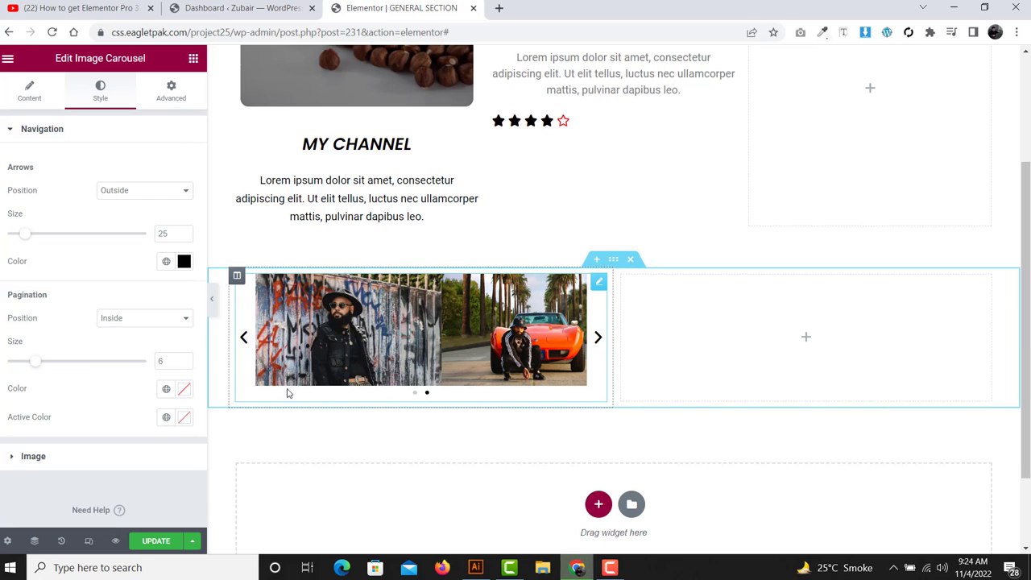
left_click_drag(34, 363, 157, 364)
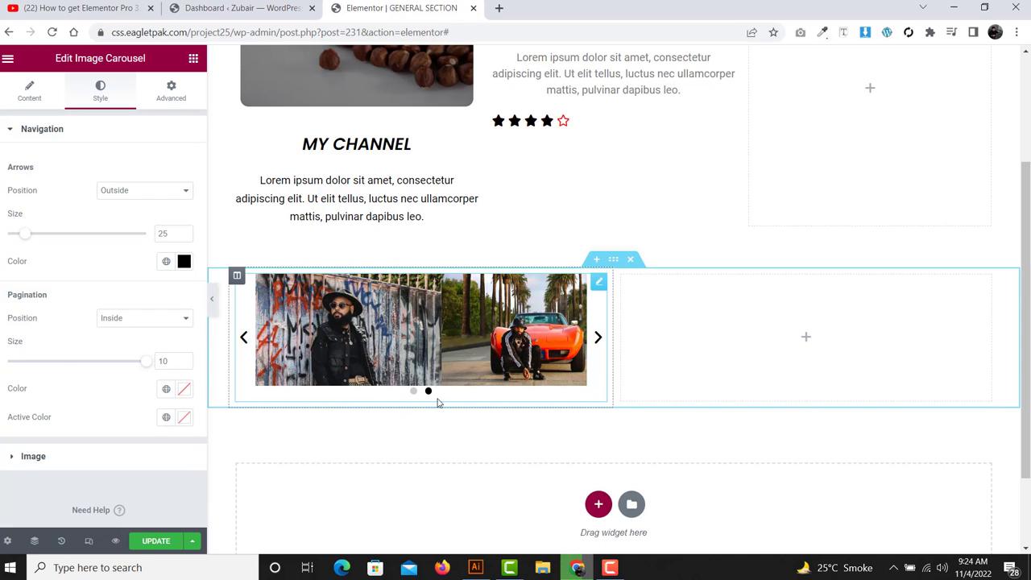
- Colour the pagination dots black with a red active dot
left_click(184, 390)
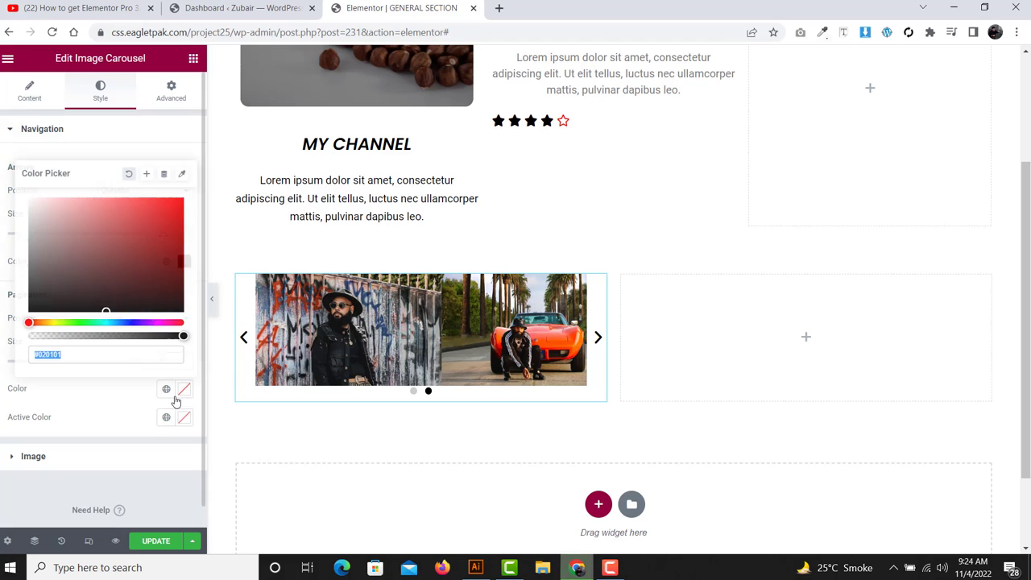
left_click(75, 252)
left_click_drag(73, 255, 8, 347)
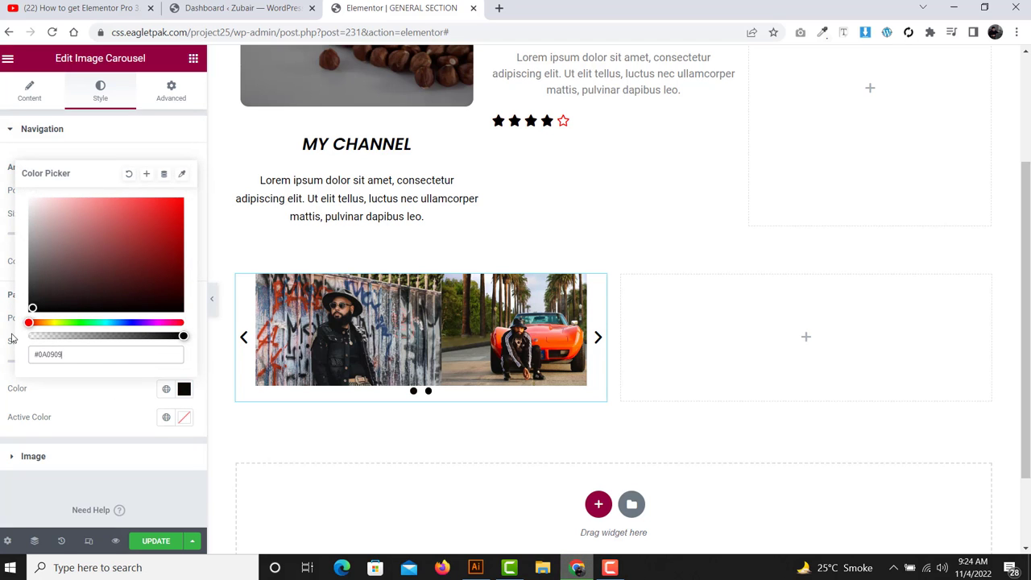
left_click(120, 403)
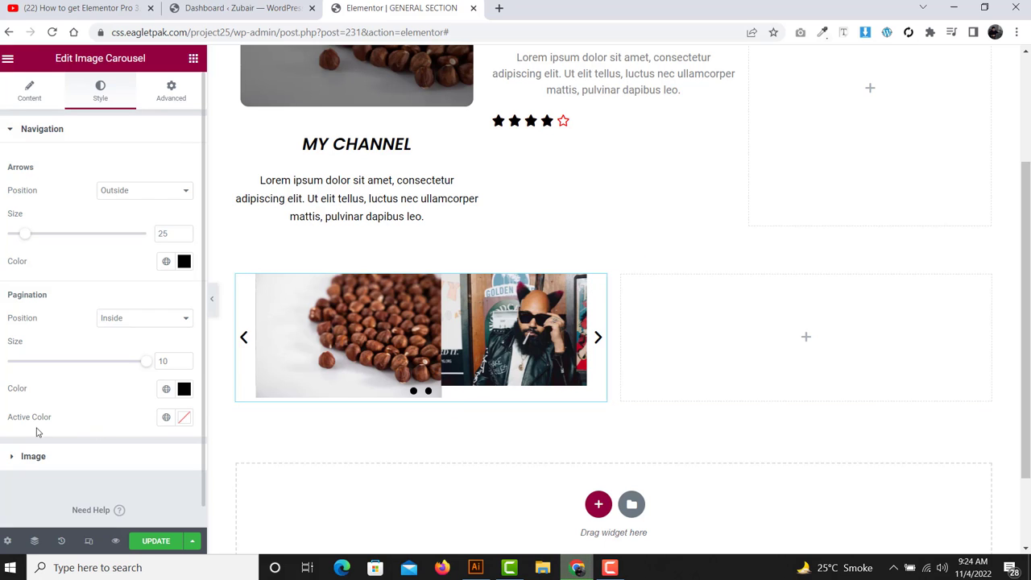
left_click_drag(55, 423, 6, 423)
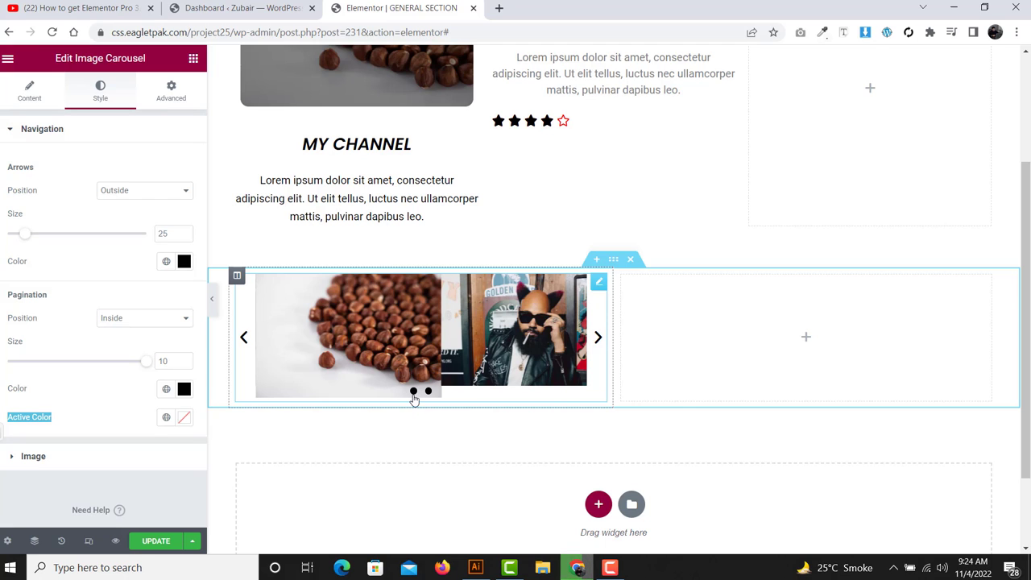
left_click(184, 420)
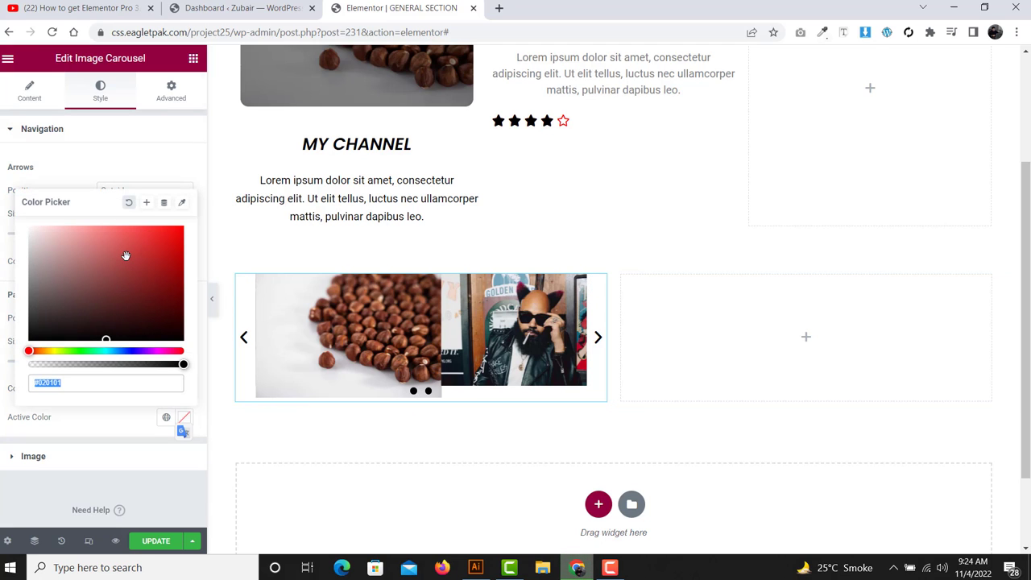
left_click_drag(124, 250, 193, 235)
left_click(117, 414)
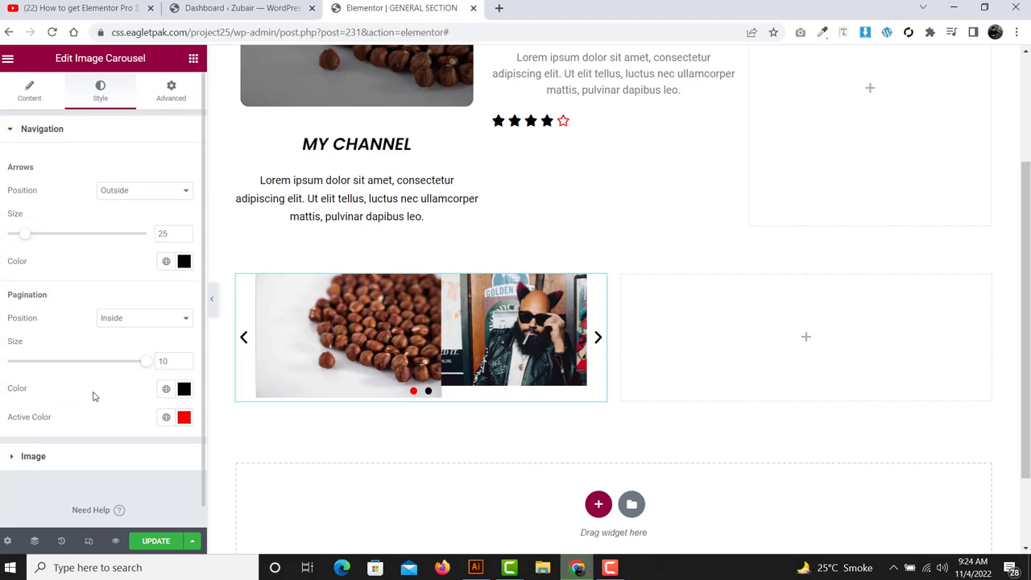
left_click(73, 459)
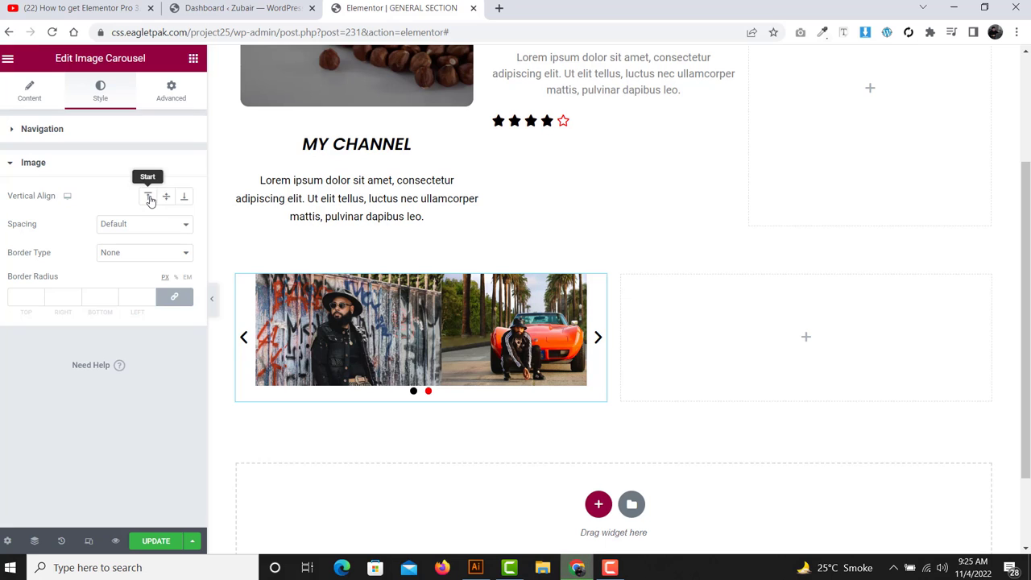
- Vertically centre the carousel images and set custom image spacing to 34
left_click_drag(7, 197, 57, 196)
left_click(68, 196)
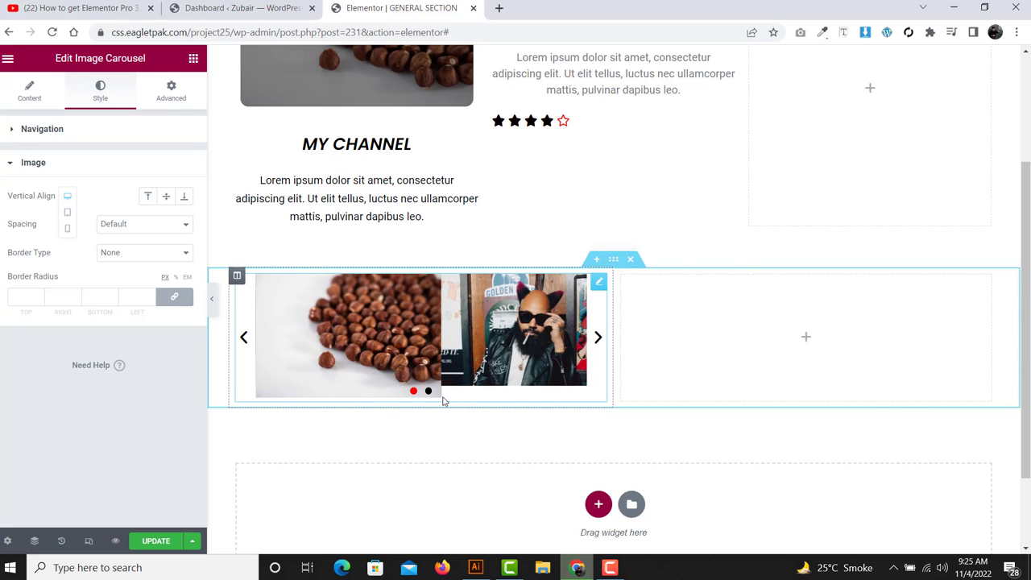
left_click(165, 197)
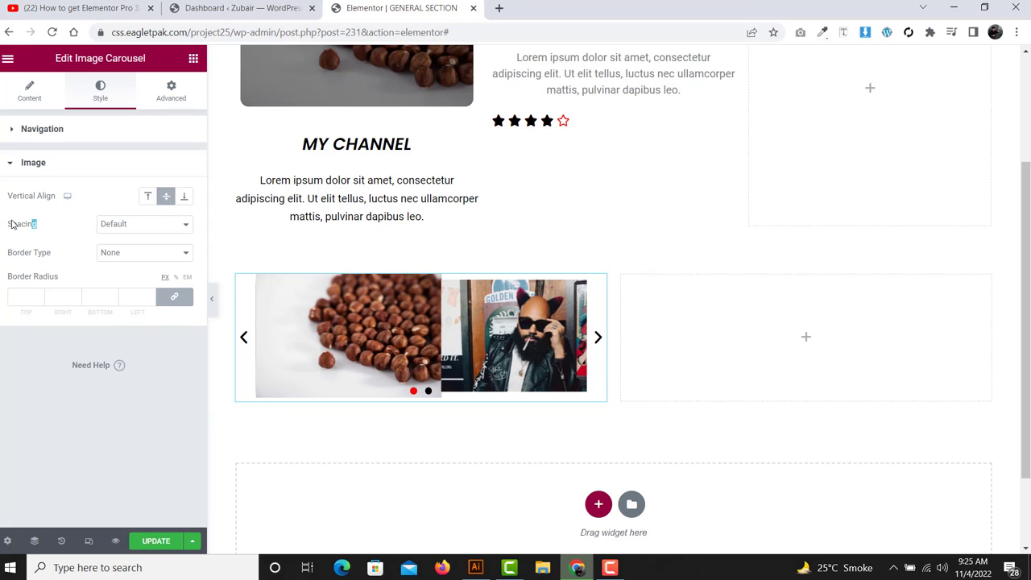
left_click_drag(12, 225, 3, 224)
left_click(136, 225)
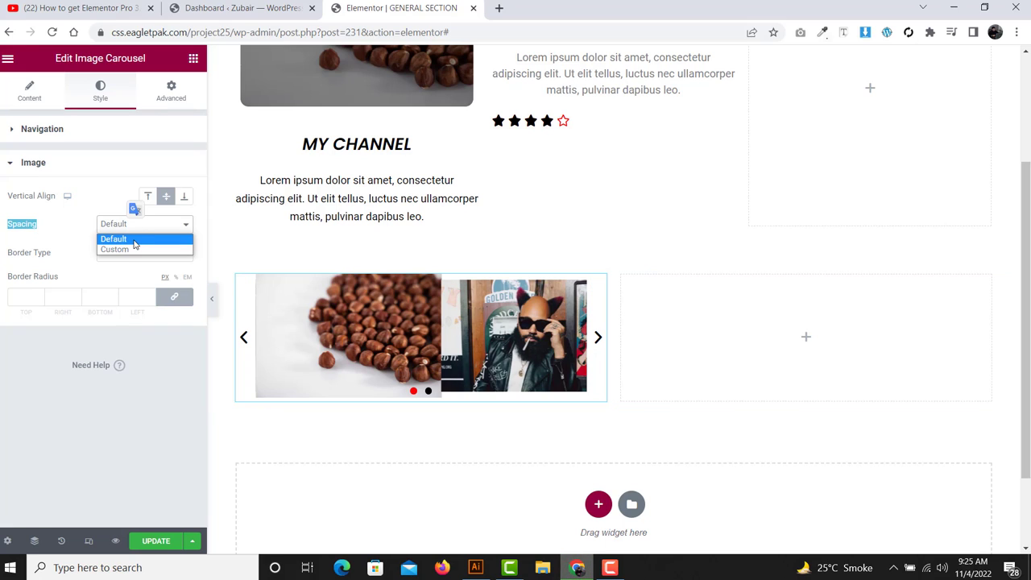
left_click(137, 248)
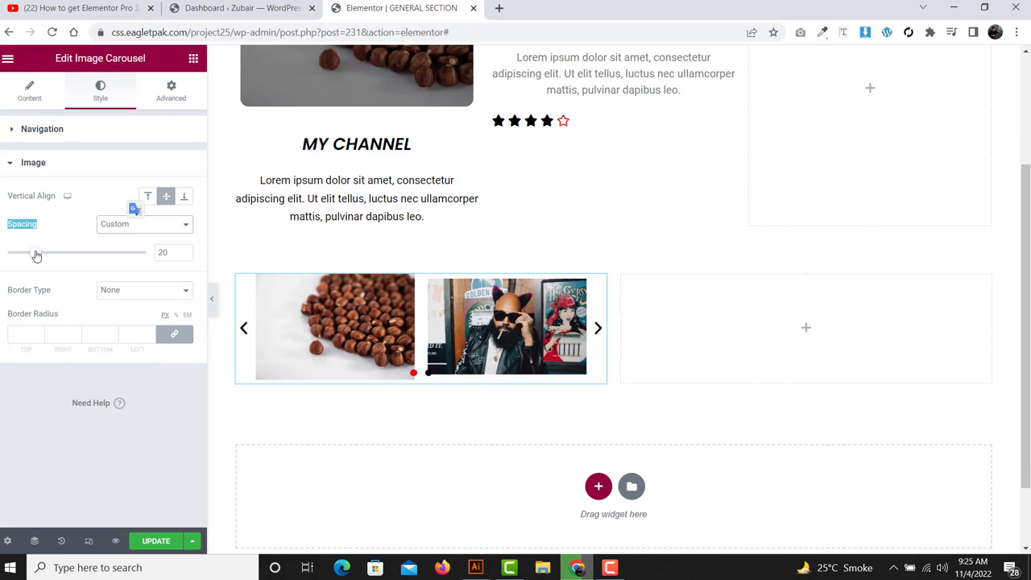
left_click_drag(35, 252, 53, 252)
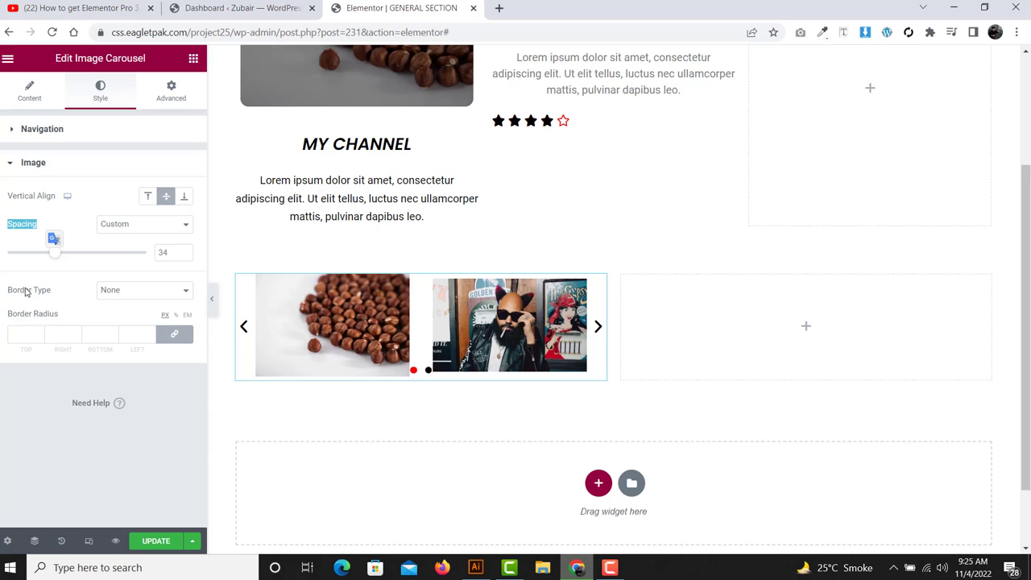
- Give the carousel images a solid border with width 1
left_click_drag(60, 290, 4, 292)
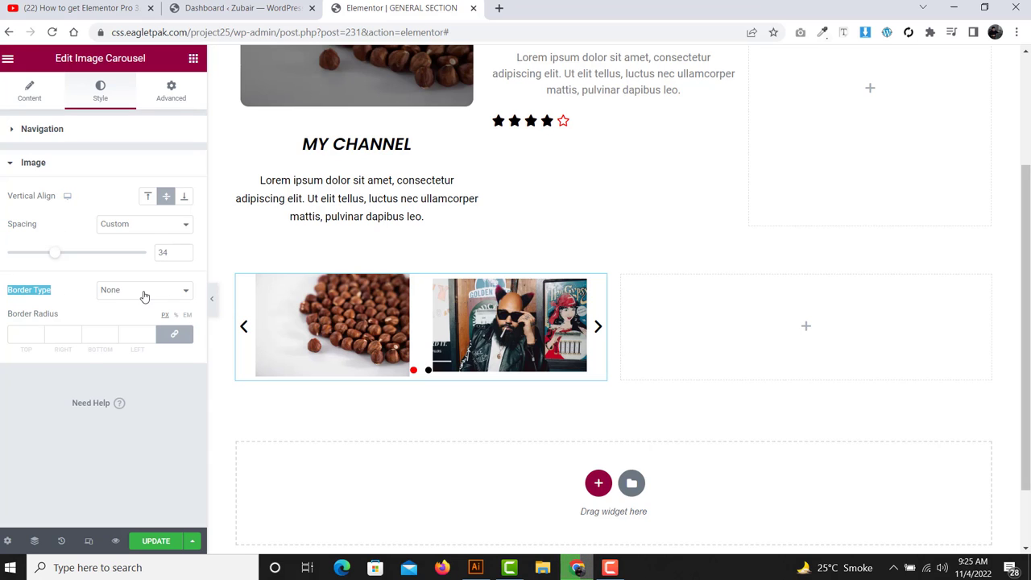
left_click(144, 292)
left_click(140, 287)
left_click(140, 291)
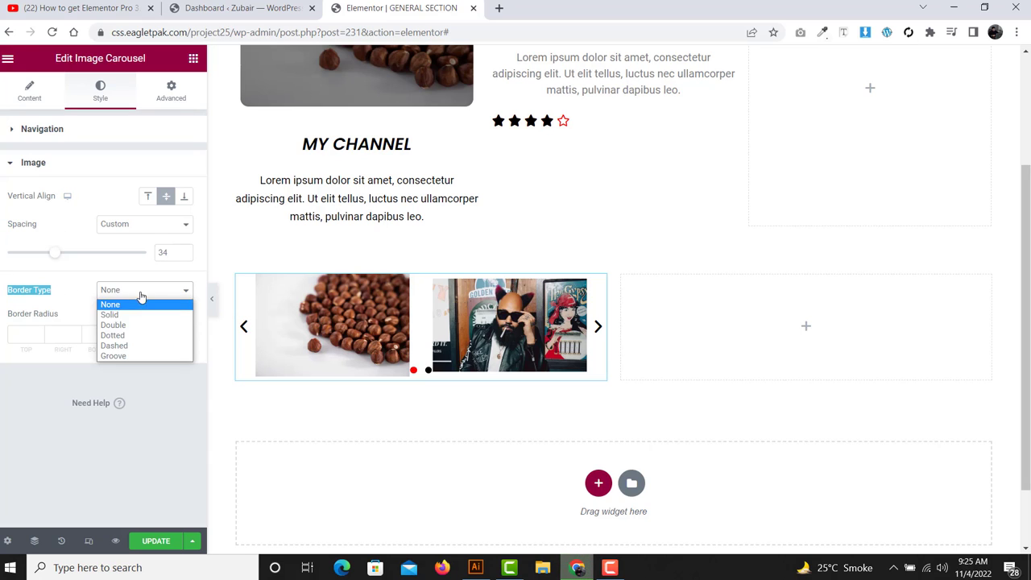
left_click(140, 315)
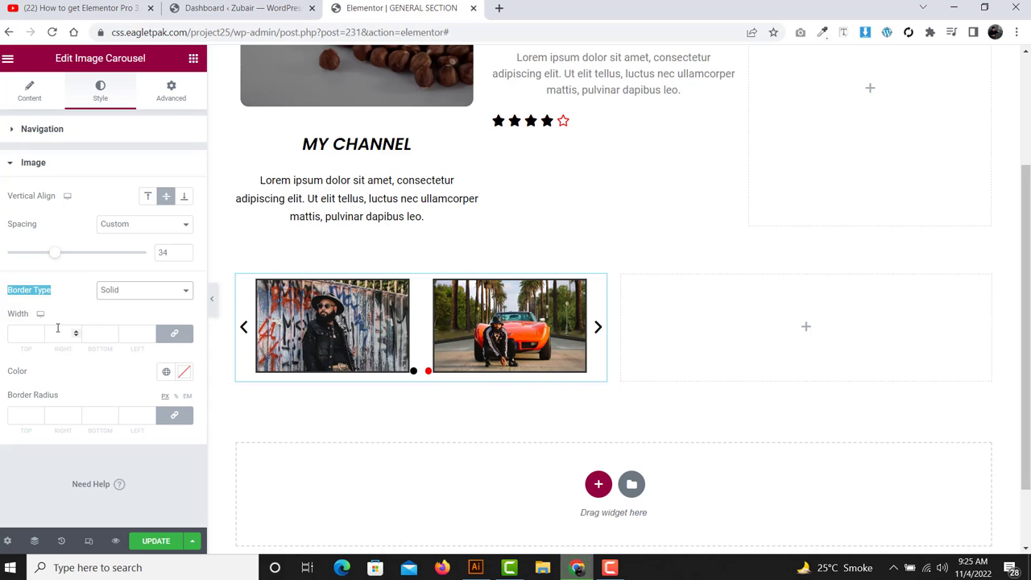
left_click_drag(57, 324, 7, 313)
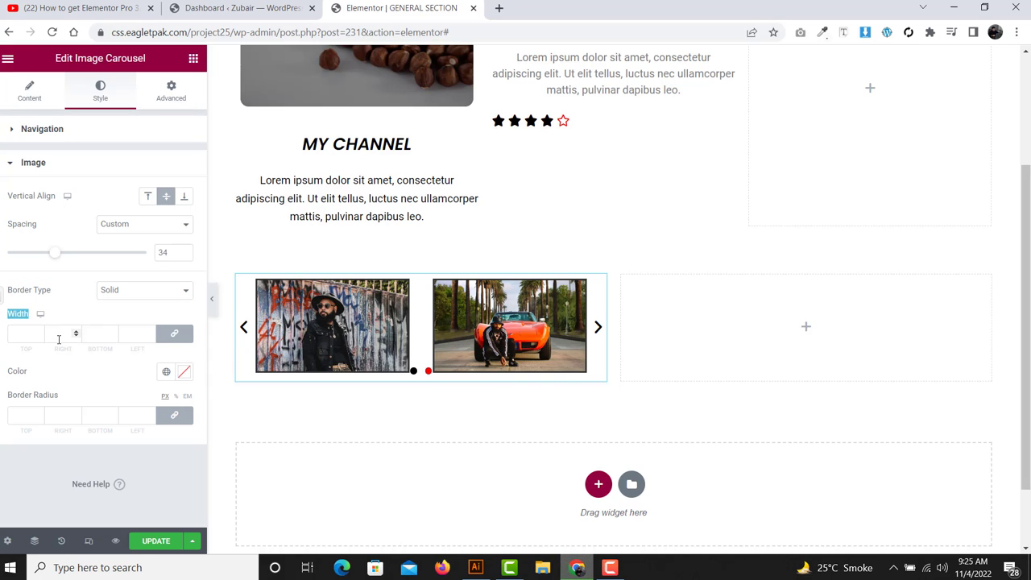
left_click(59, 339)
type("10")
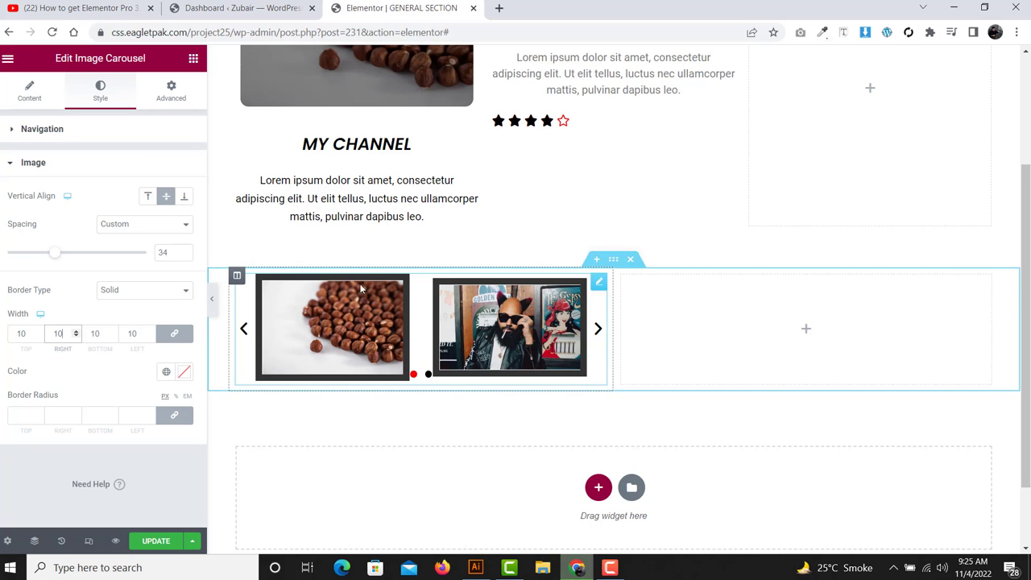
double_click(102, 336)
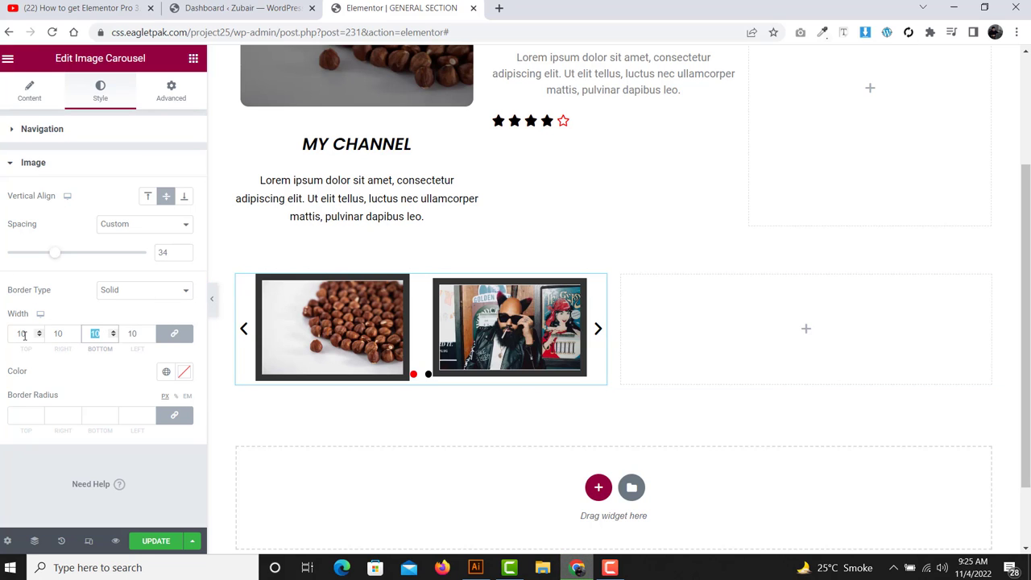
type("1")
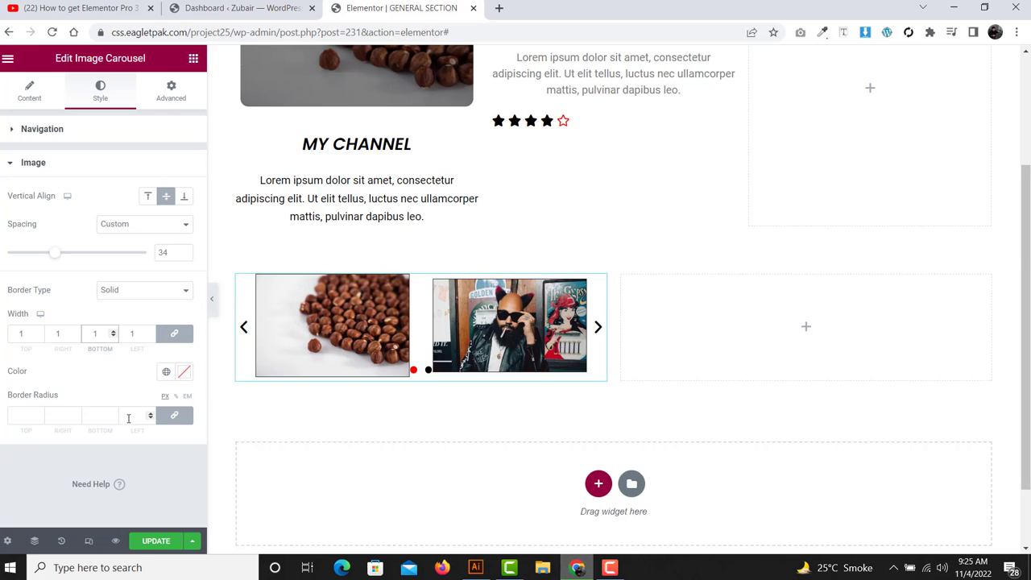
- Round the carousel image corners with a border radius of 50
left_click(57, 417)
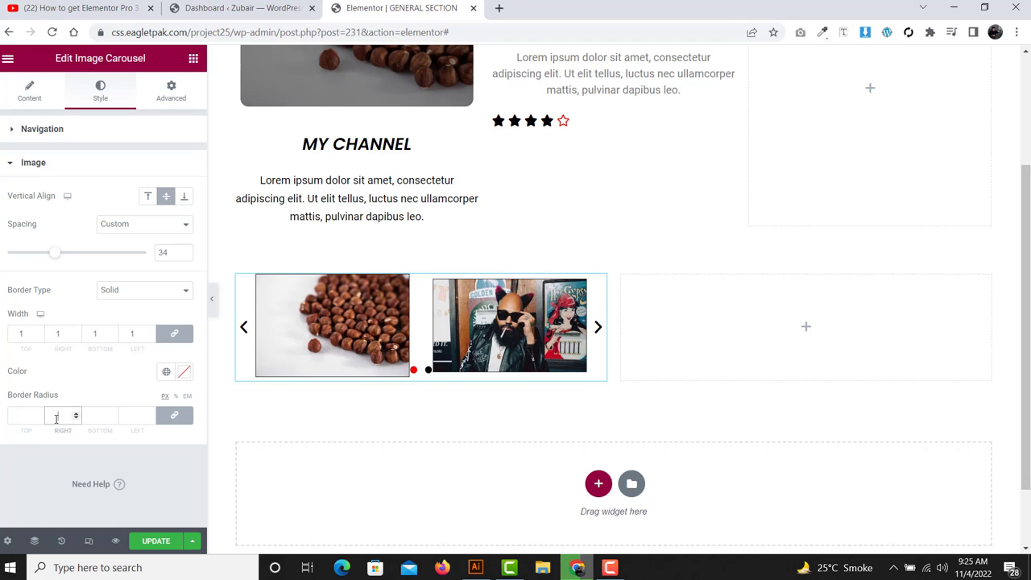
type("50")
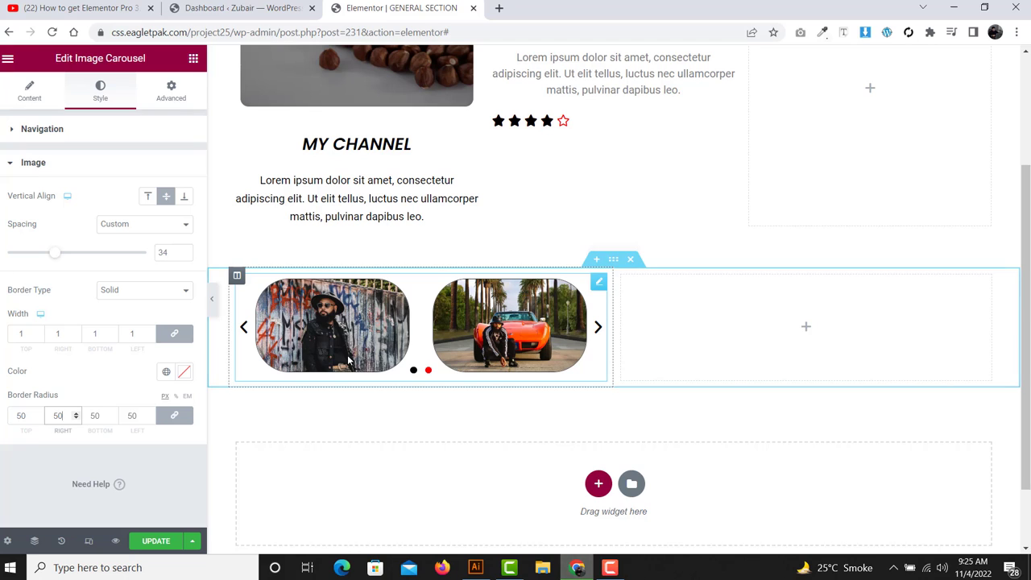
left_click(193, 58)
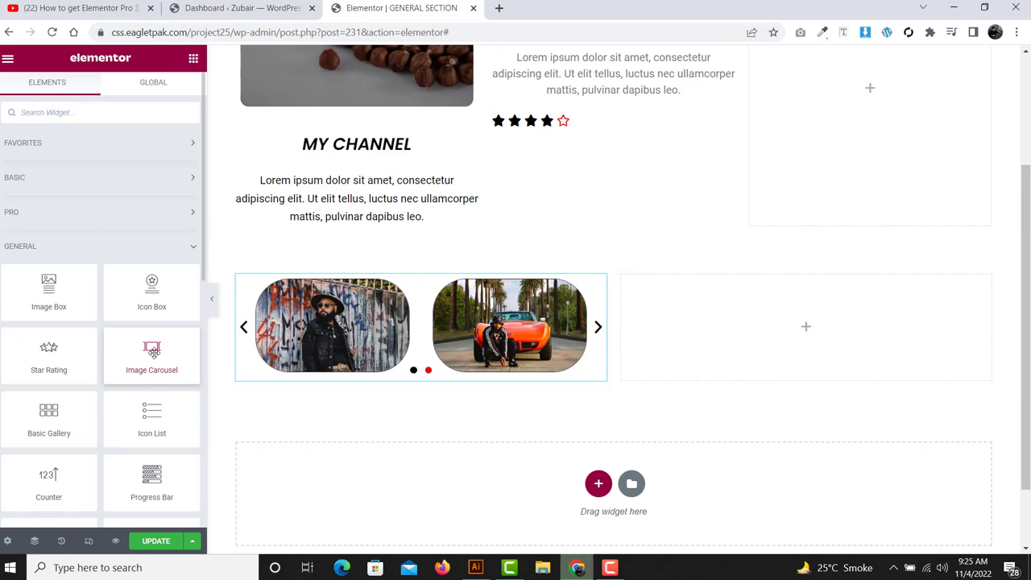
- Place a Basic Gallery in the right column and insert six media-library photos into it
scroll(153, 350, "down", 2)
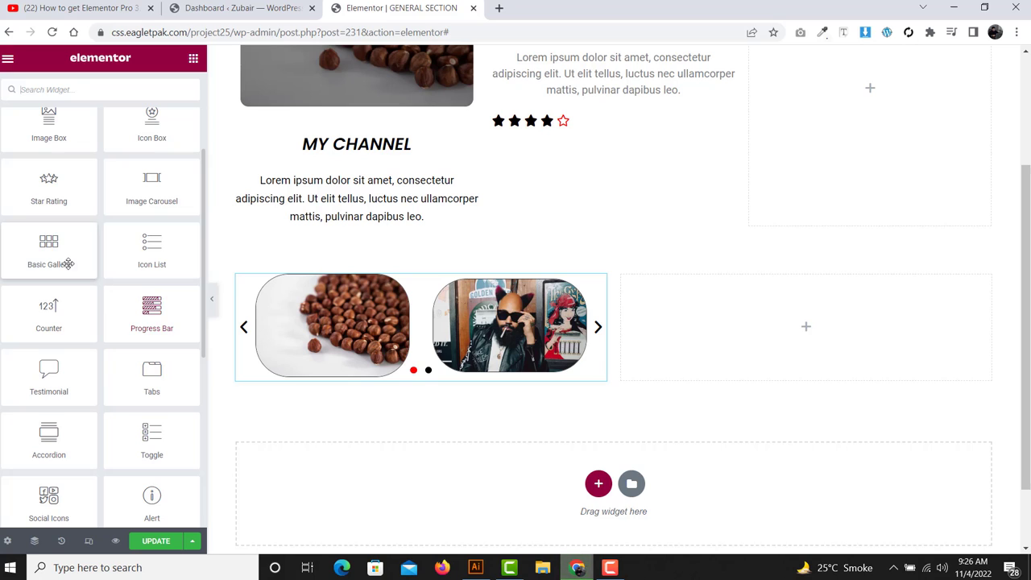
left_click_drag(53, 258, 773, 350)
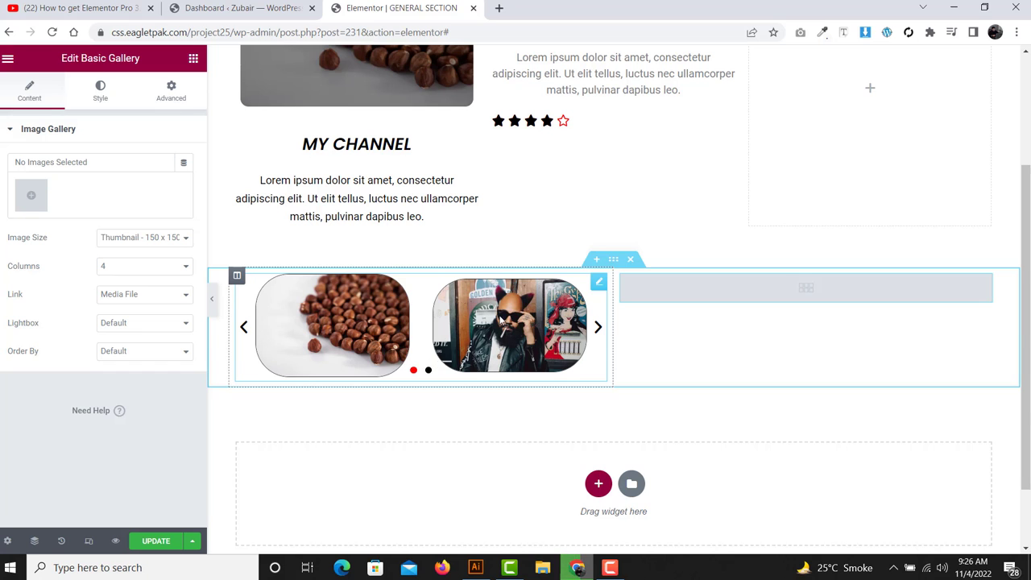
left_click(31, 194)
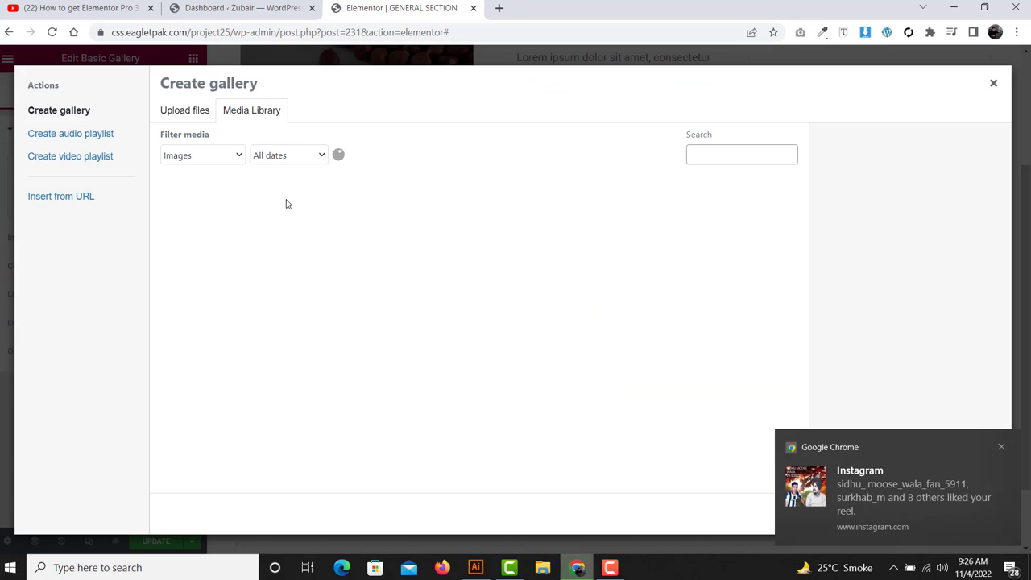
left_click(210, 226)
left_click(317, 227)
left_click(425, 226)
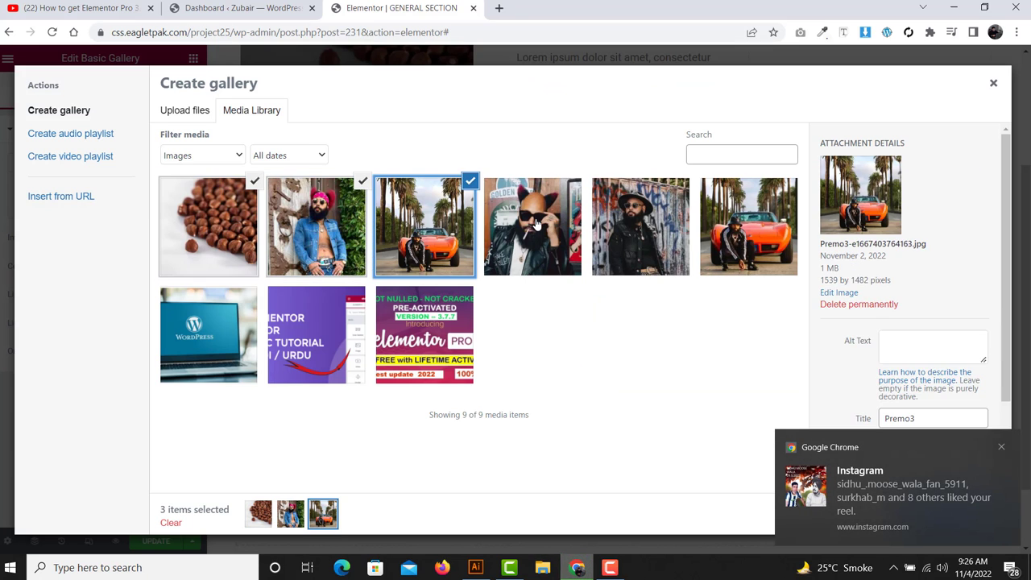
left_click(533, 227)
left_click(641, 226)
left_click(784, 222)
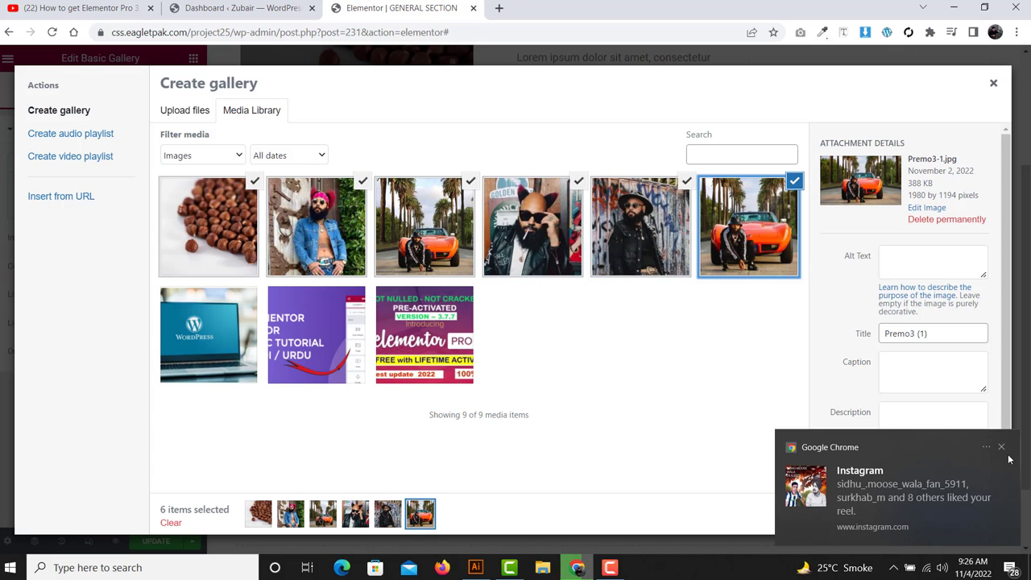
left_click(1001, 447)
left_click(958, 512)
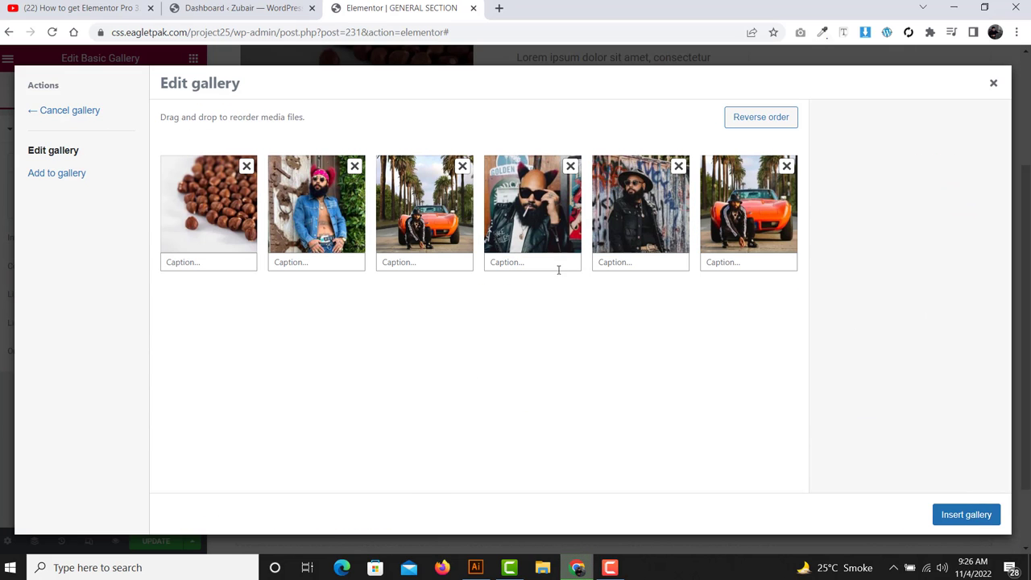
left_click(973, 517)
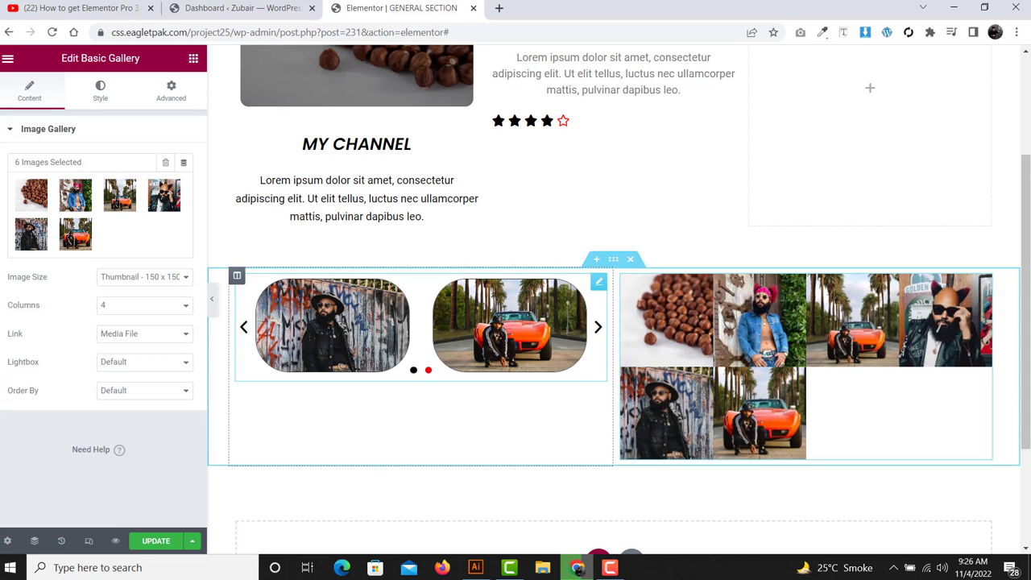
- Set the gallery to 3 columns, keeping image links set to Media File
double_click(24, 305)
left_click(138, 309)
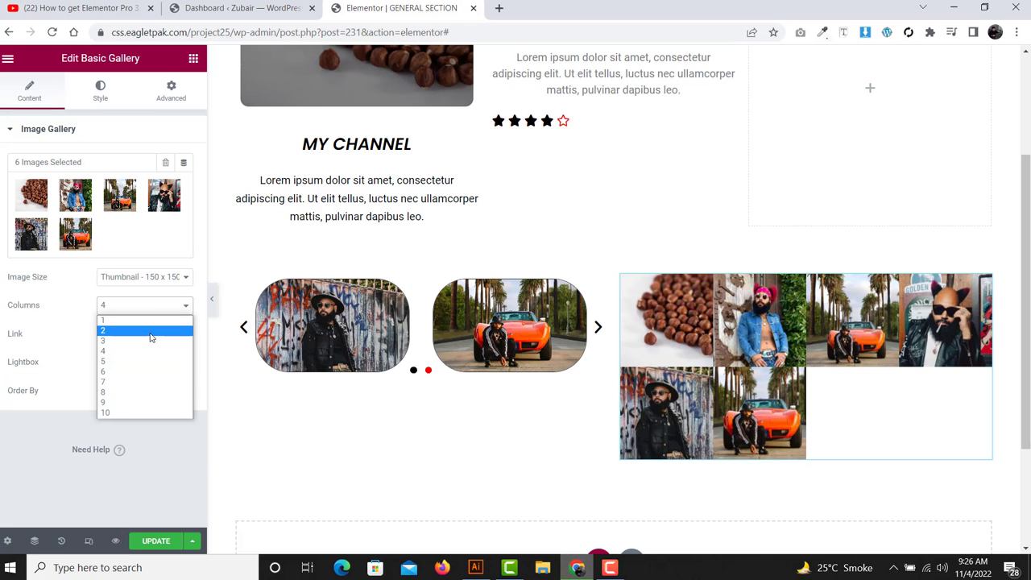
left_click(137, 331)
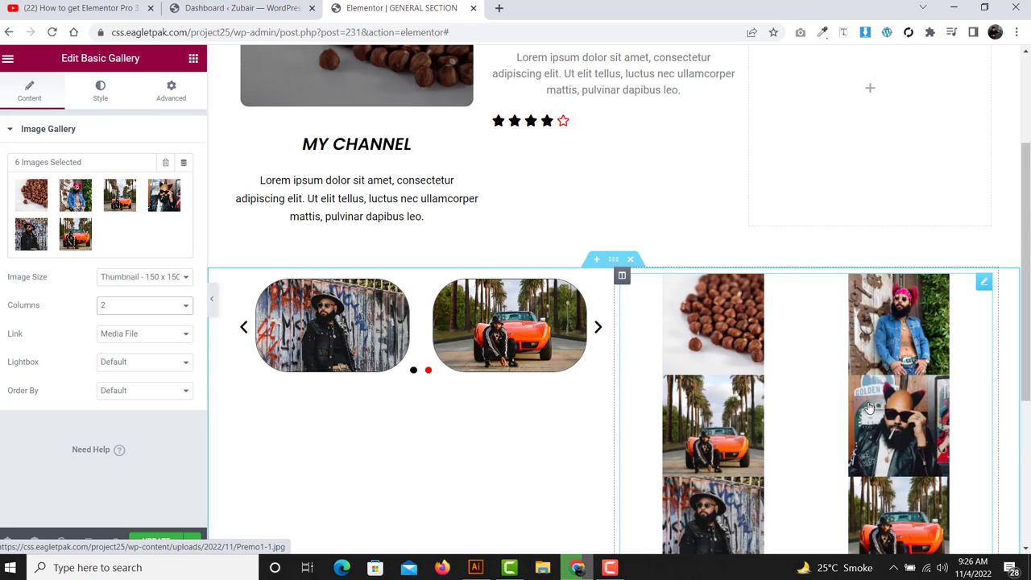
scroll(870, 408, "down", 2)
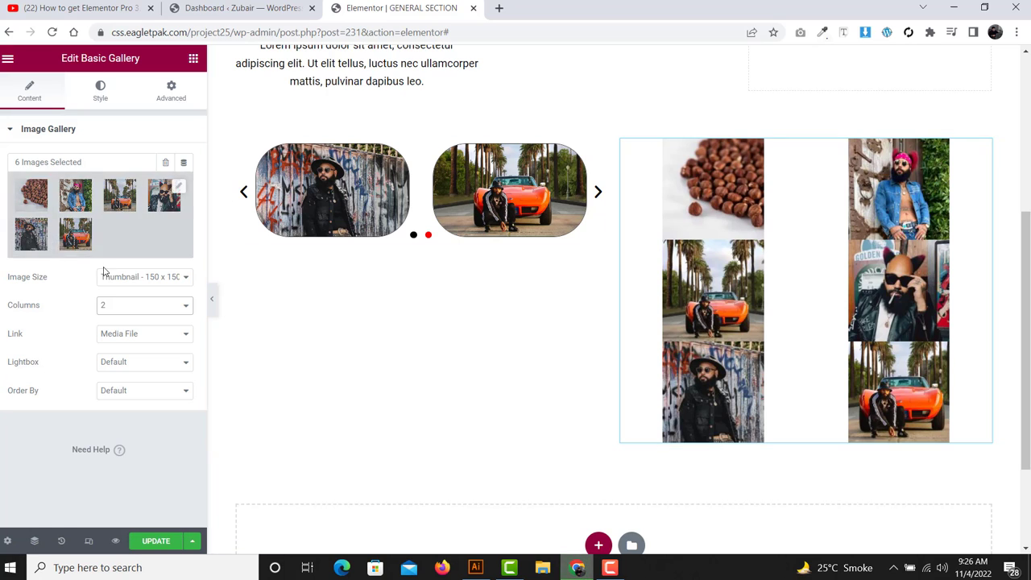
left_click(128, 308)
left_click(132, 341)
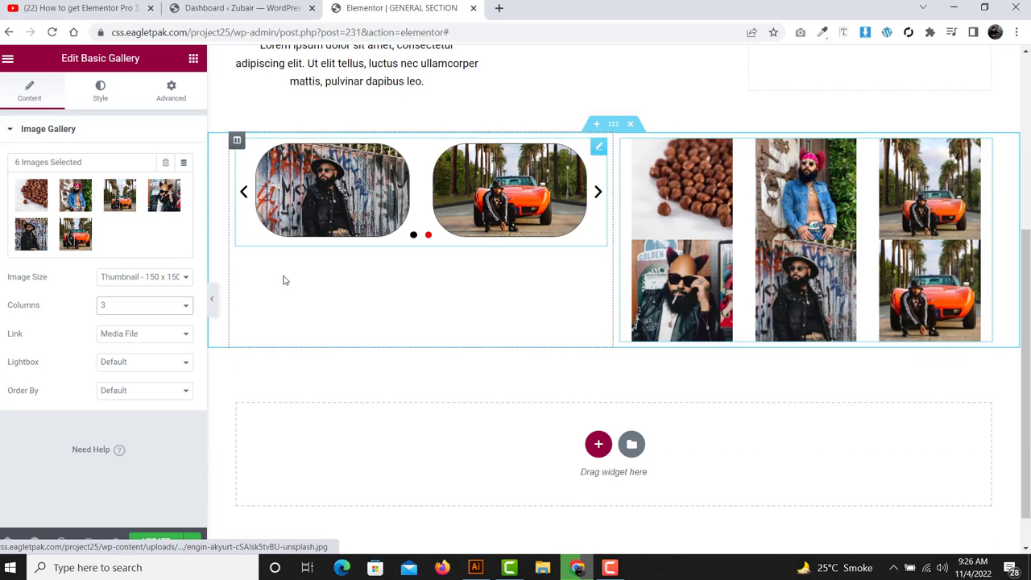
double_click(38, 334)
left_click(137, 337)
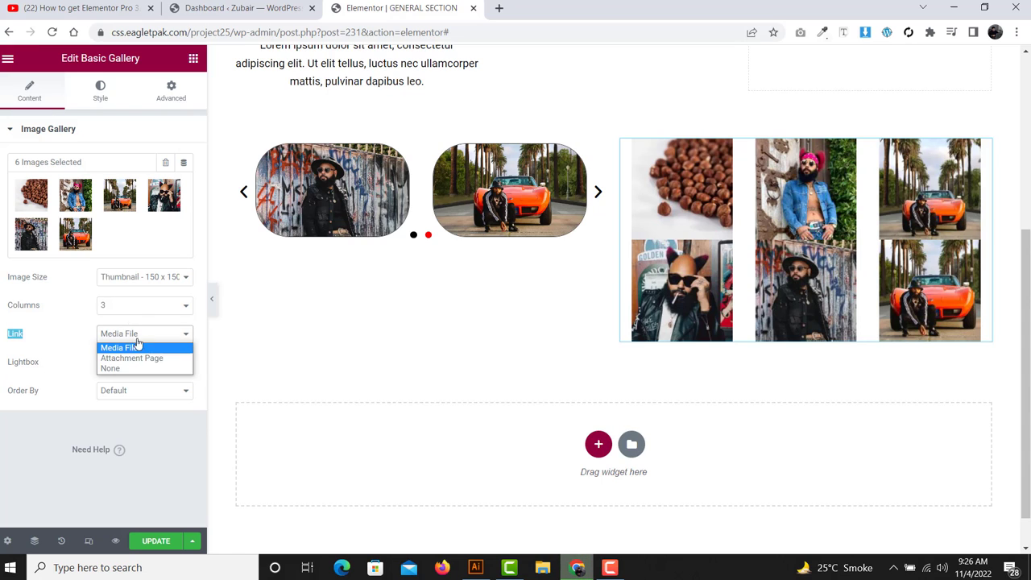
left_click(59, 343)
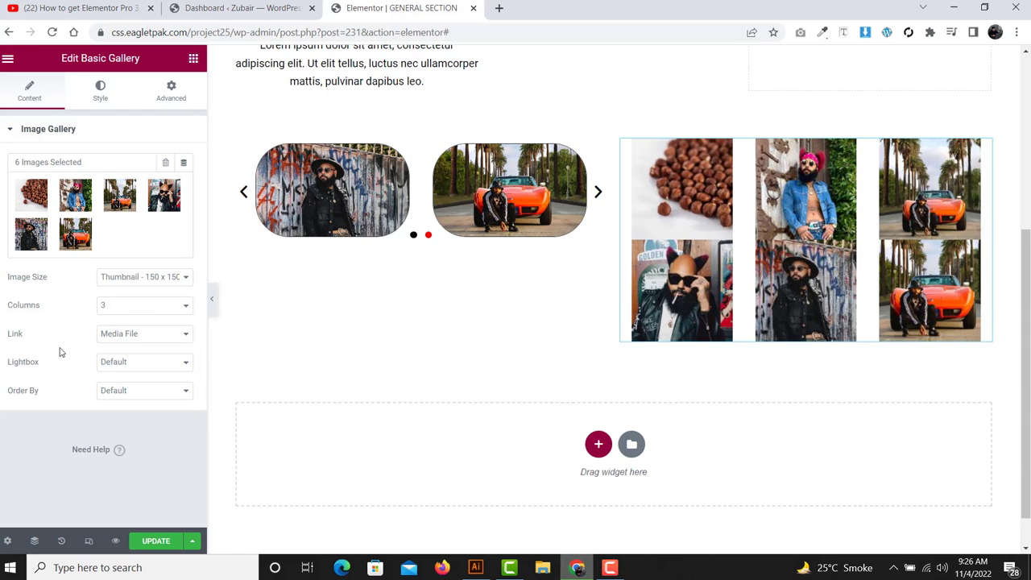
- Give the gallery images custom spacing of 36 and a solid border
left_click(103, 90)
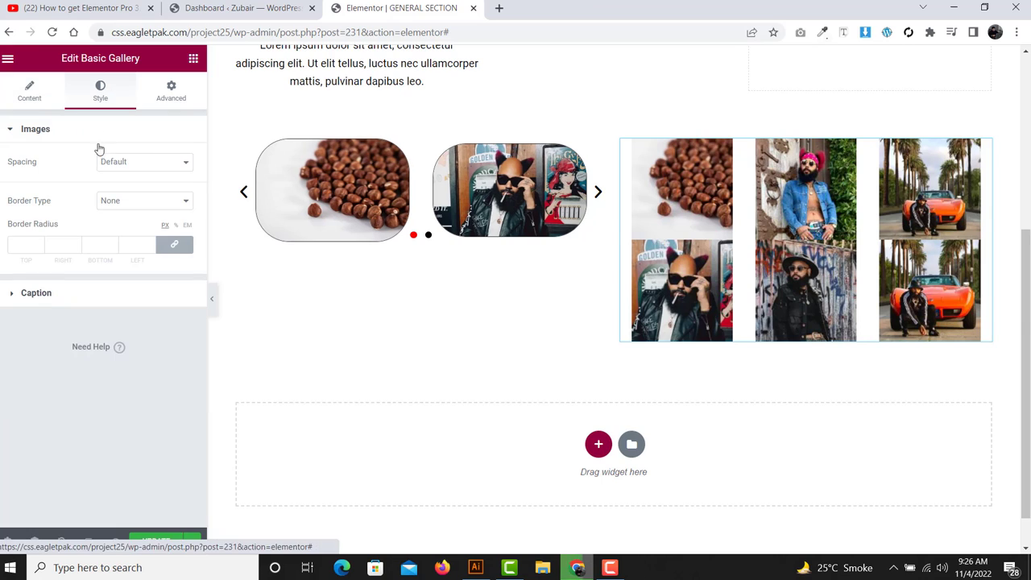
double_click(36, 163)
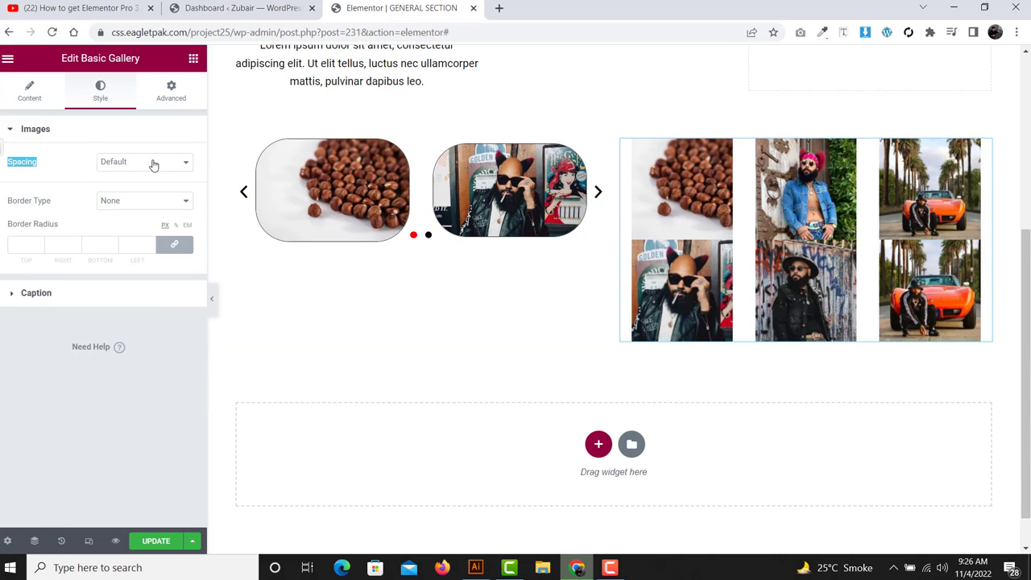
left_click(152, 164)
left_click(113, 186)
left_click_drag(20, 192, 24, 228)
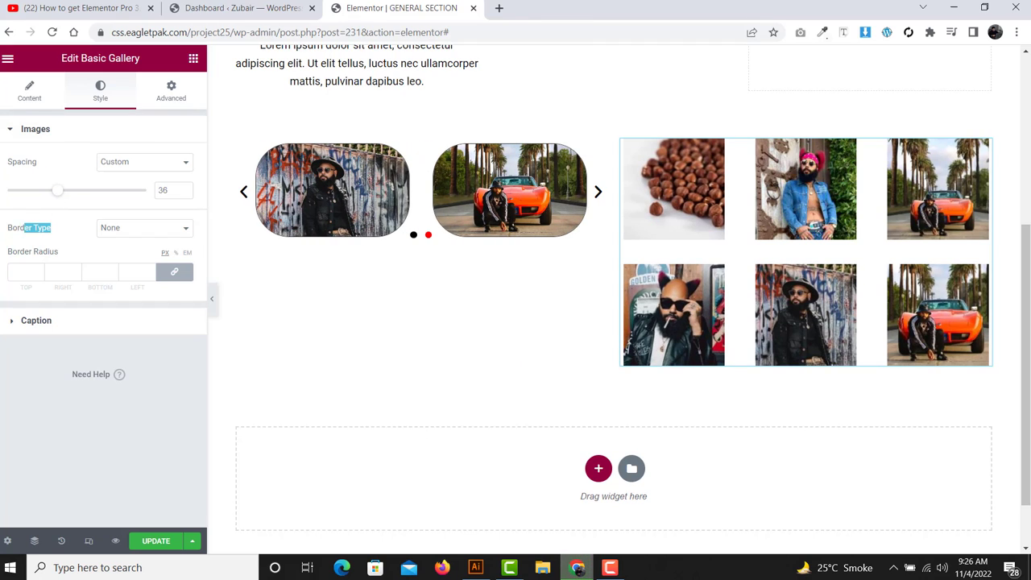
left_click(144, 233)
left_click(143, 253)
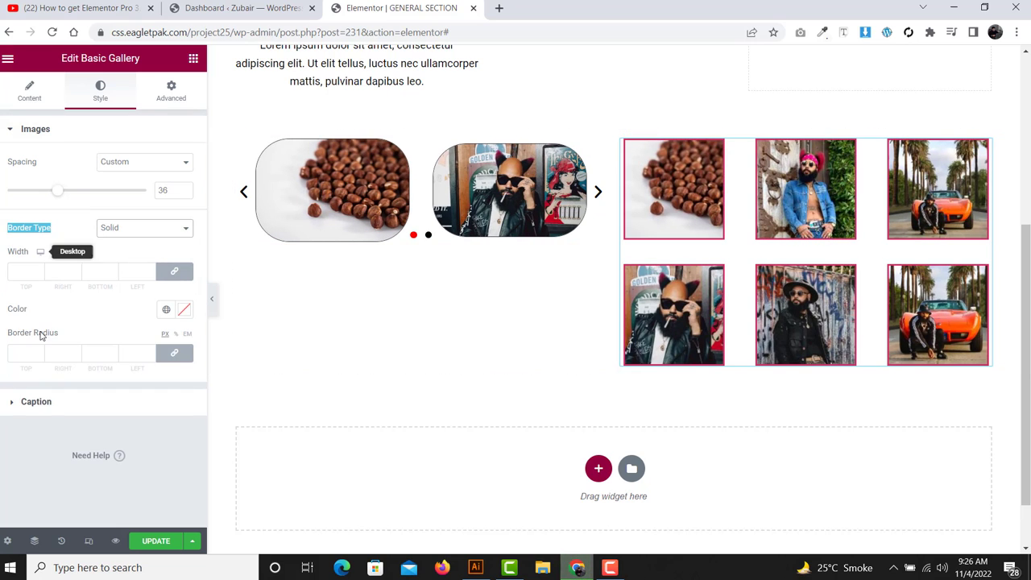
- Look over the gallery caption styling, then collapse it and reopen the Images options
left_click(85, 410)
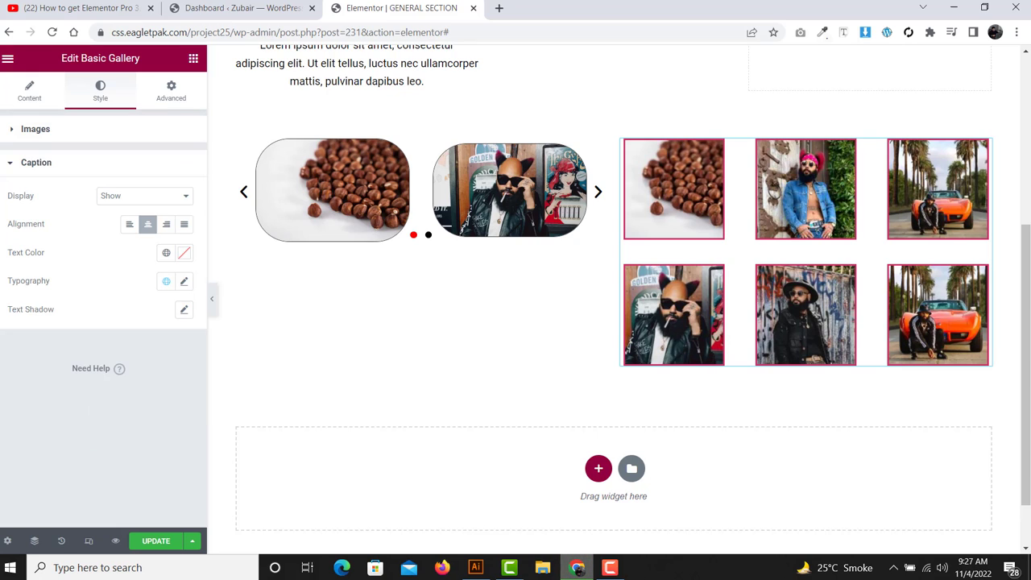
left_click_drag(1, 208, 123, 340)
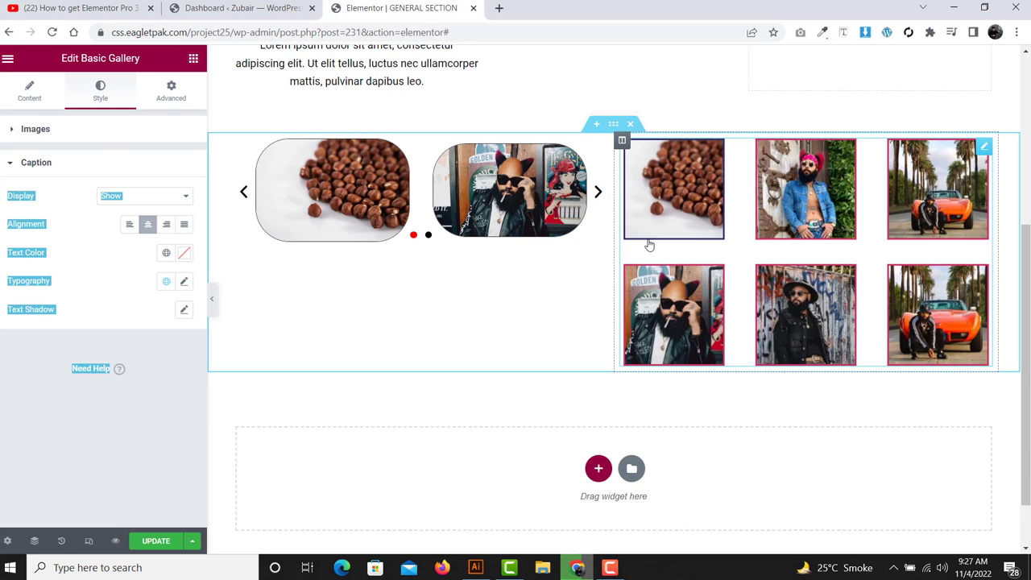
left_click(32, 185)
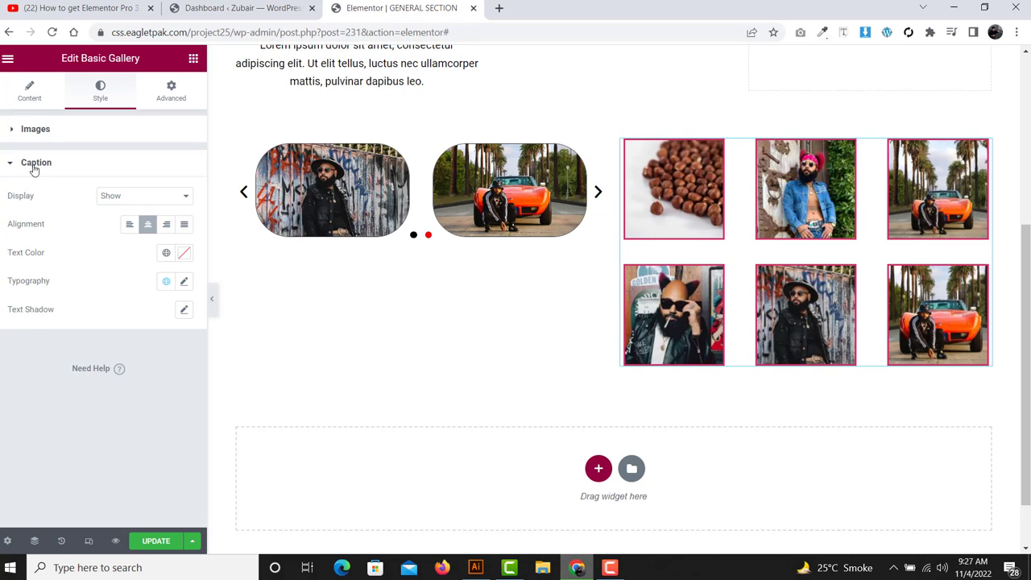
left_click(34, 165)
left_click(60, 136)
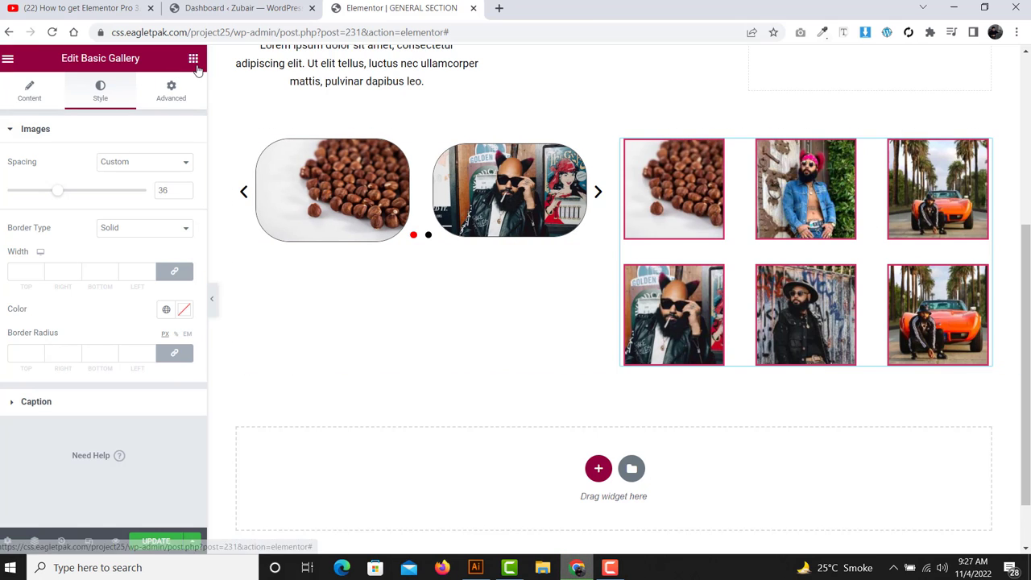
- Add a two-column section at the page bottom with top and bottom margins of 50
left_click(195, 61)
scroll(86, 274, "down", 1)
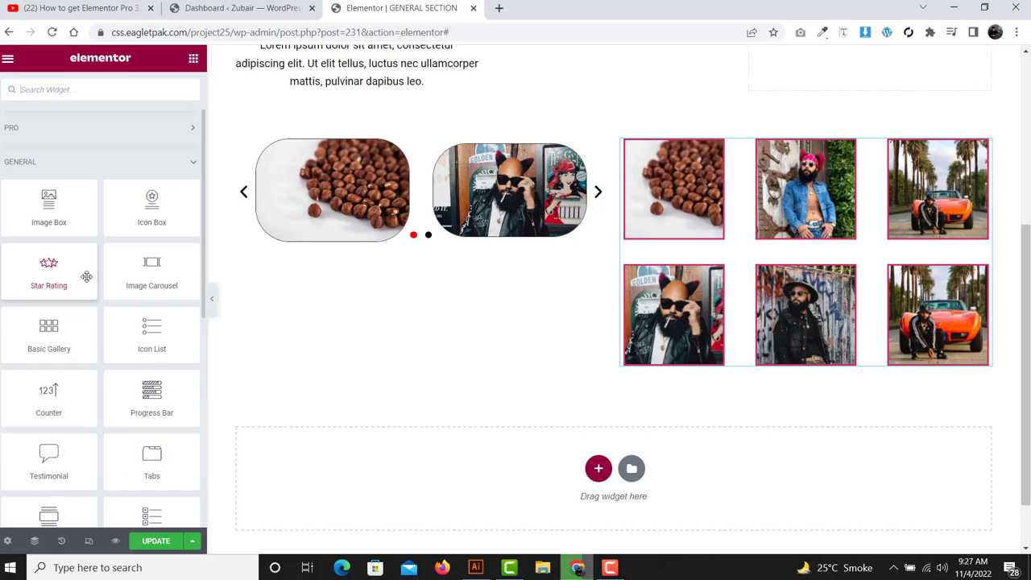
scroll(451, 339, "down", 1)
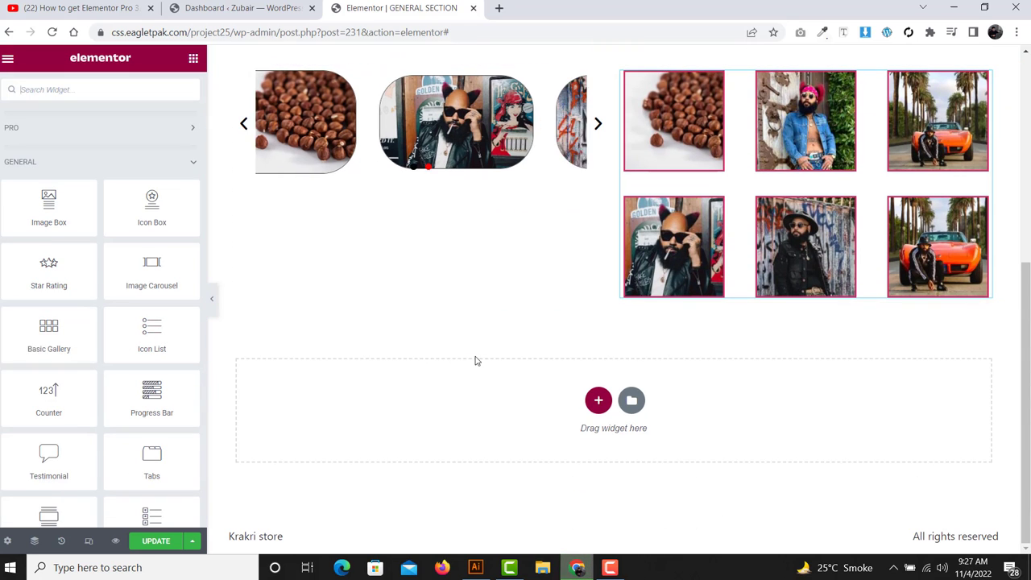
left_click(599, 401)
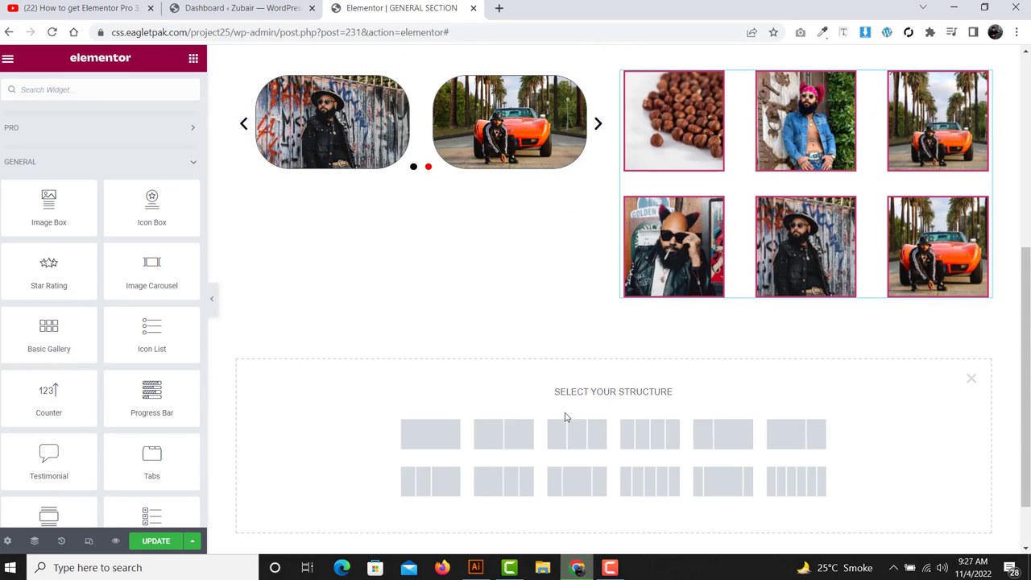
left_click(504, 433)
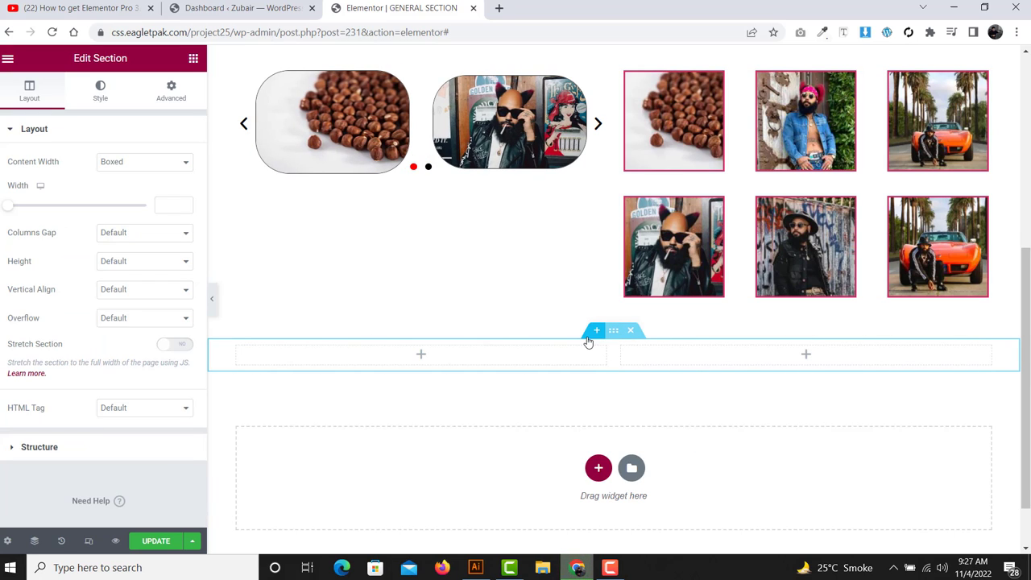
left_click(171, 90)
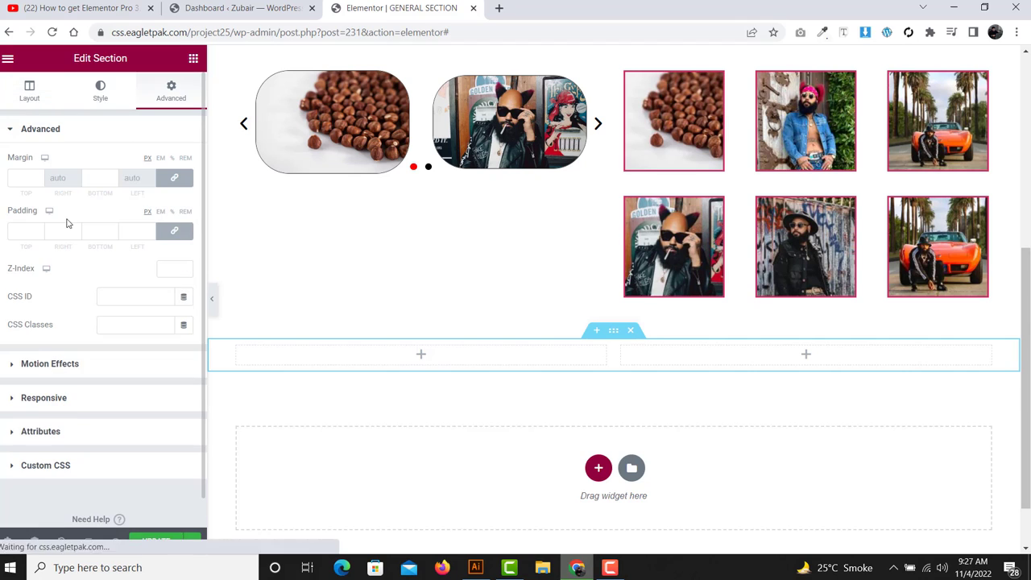
left_click(91, 178)
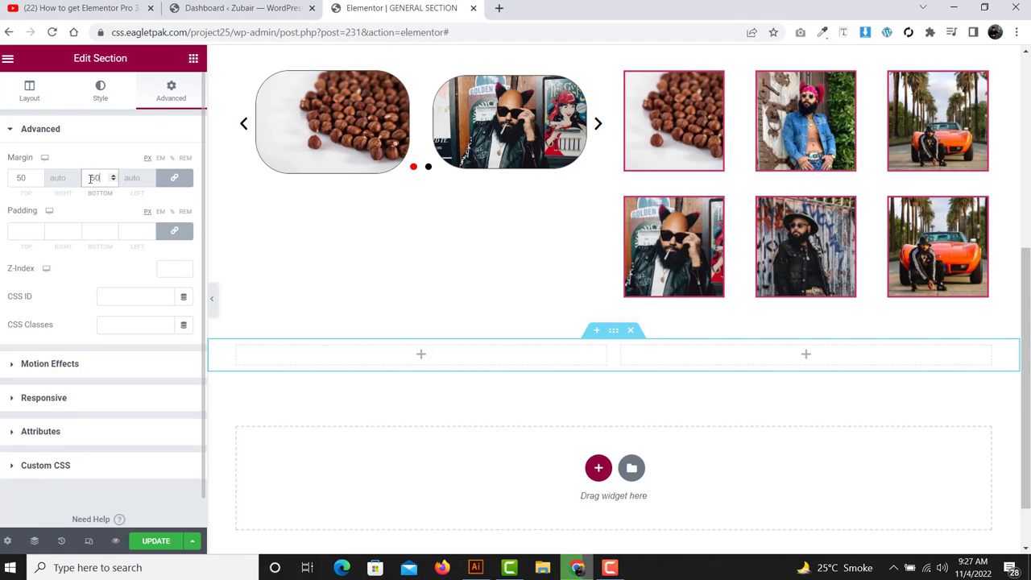
left_click(192, 58)
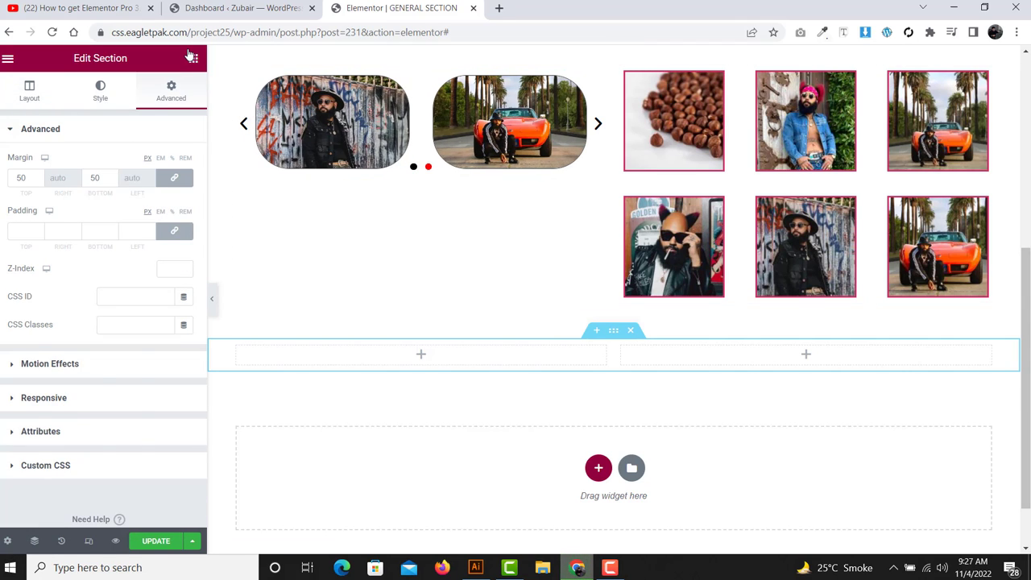
scroll(90, 245, "down", 3)
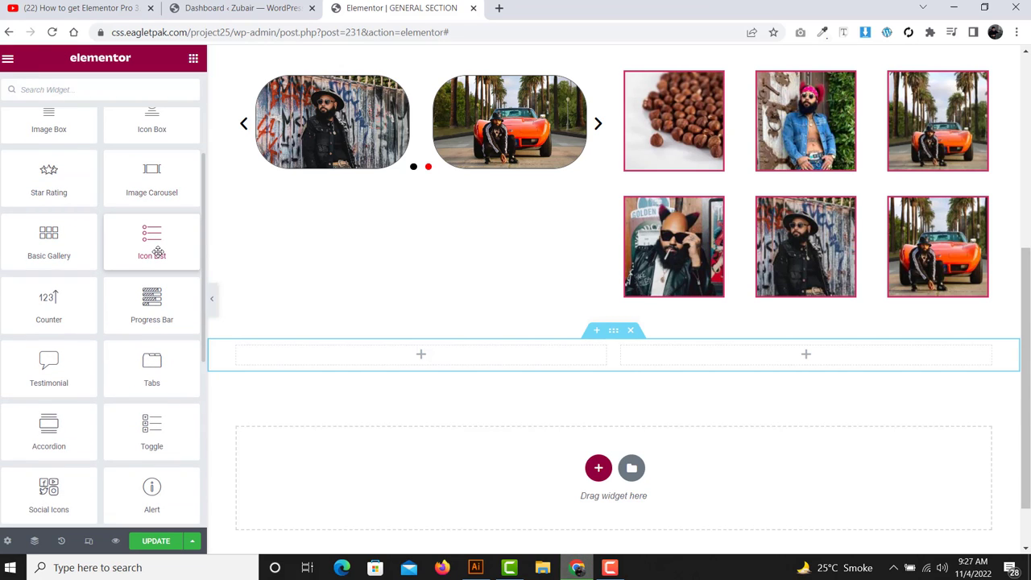
- Drop an Icon List into the left column, keeping its Default stacked layout
left_click_drag(156, 251, 352, 364)
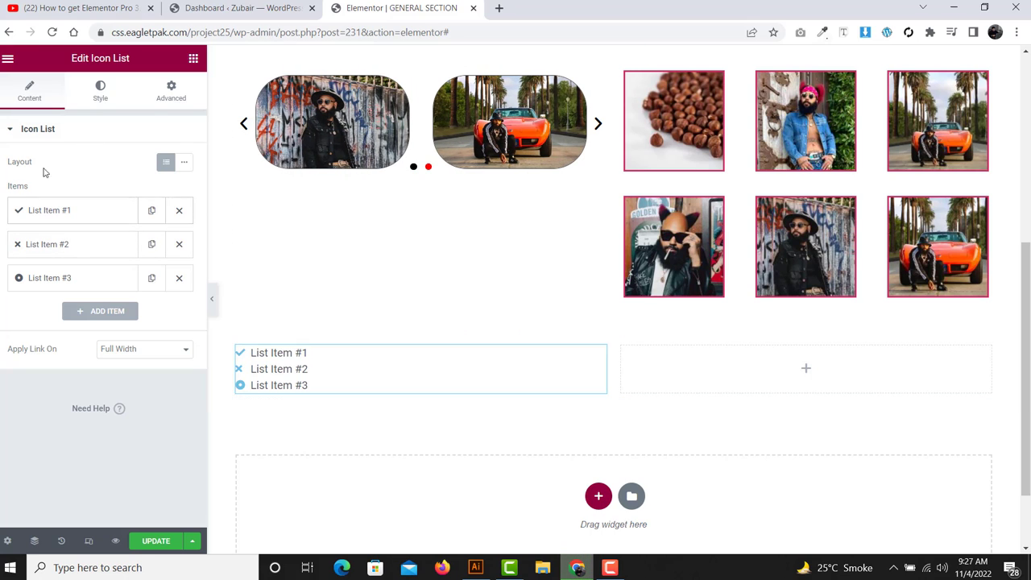
left_click_drag(65, 157, 2, 140)
left_click(82, 168)
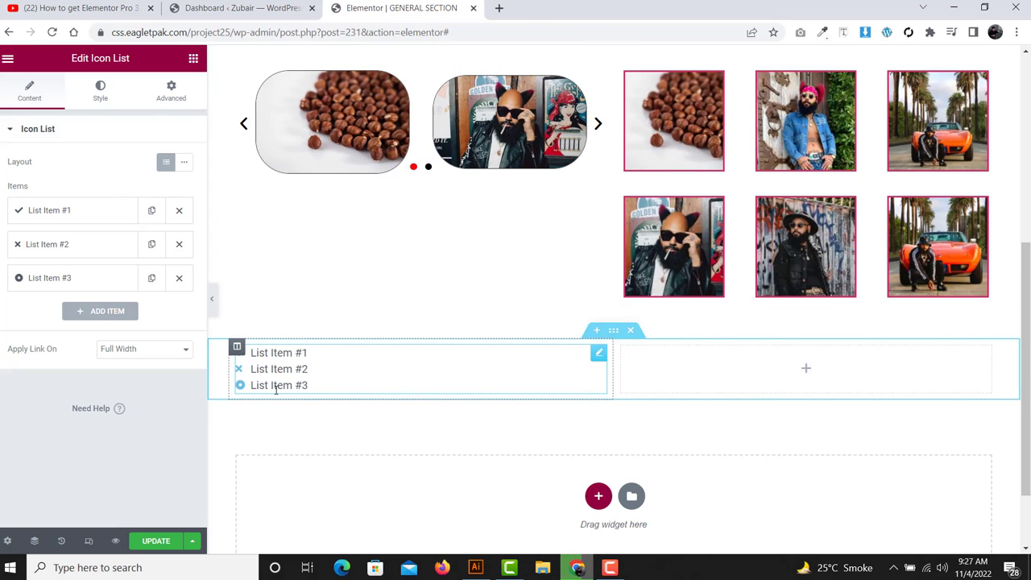
left_click(183, 162)
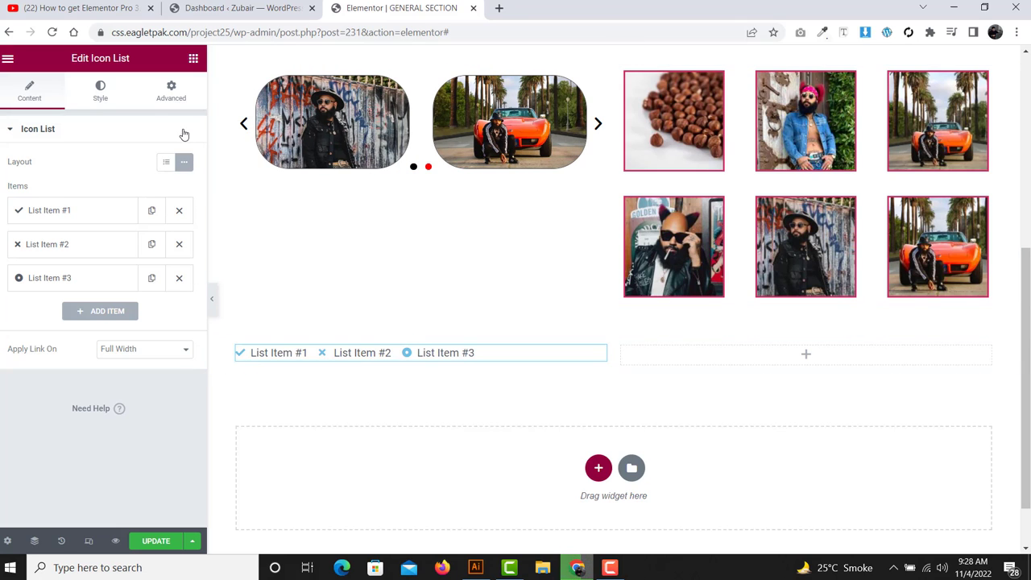
left_click(166, 162)
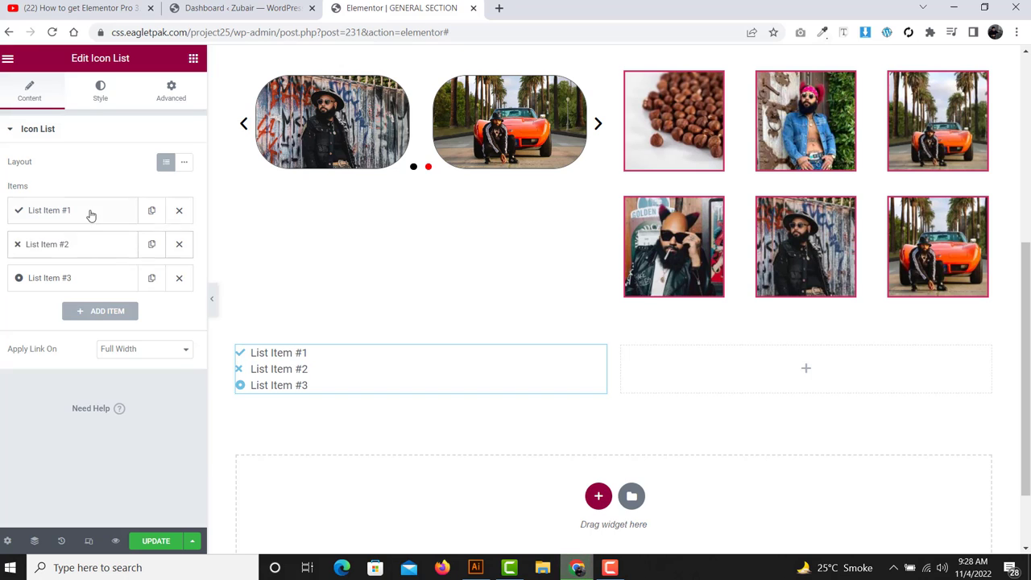
left_click(90, 212)
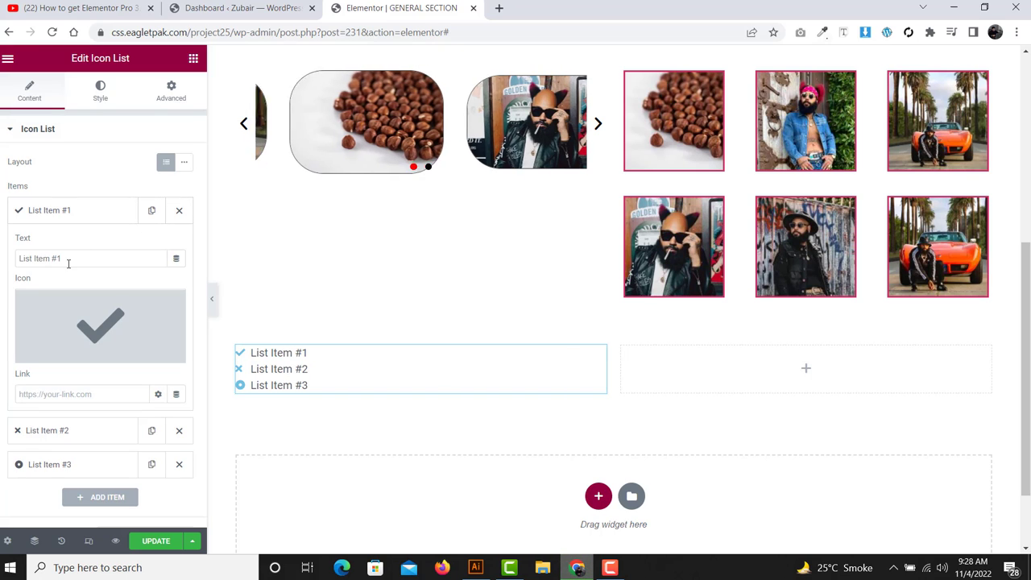
- Replace the first list item's text with a phone number and give it the Phone icon
left_click_drag(67, 259, 3, 275)
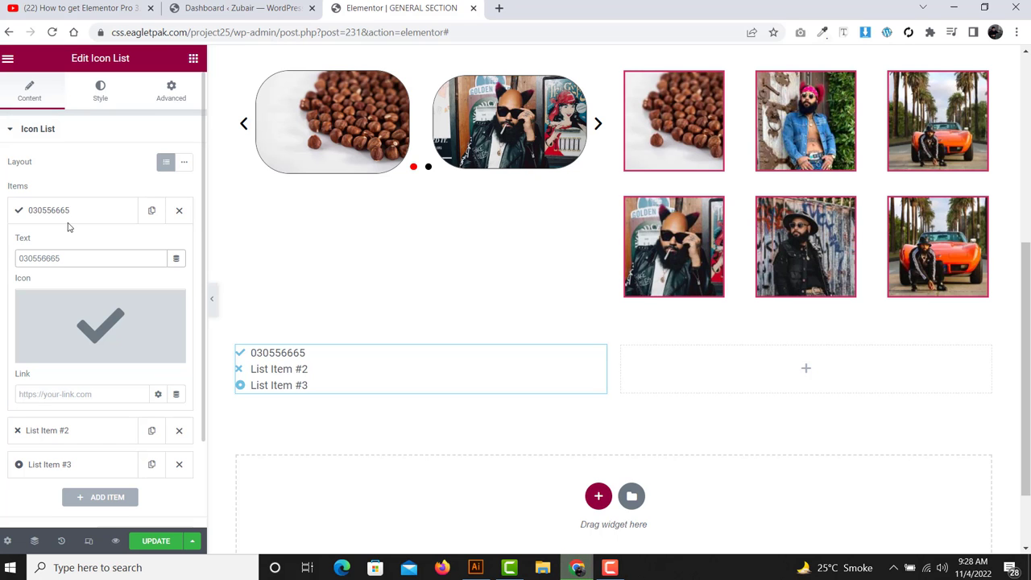
left_click(90, 318)
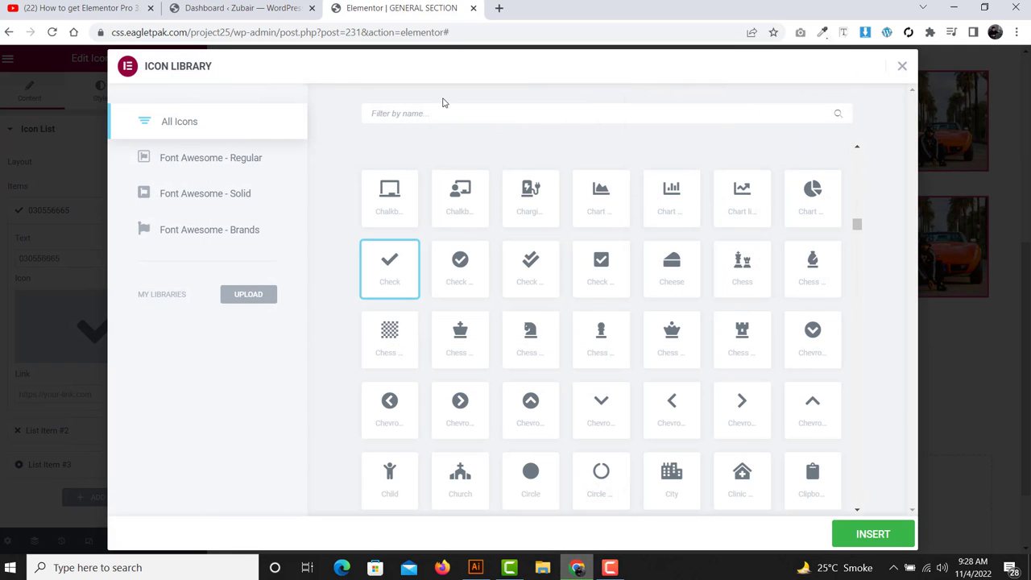
type("PHONE")
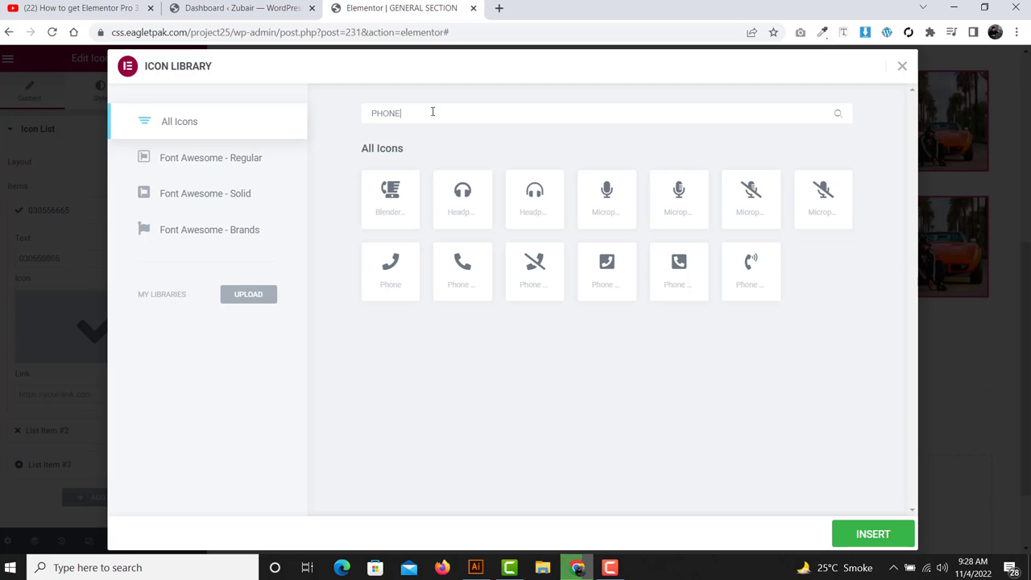
left_click(465, 292)
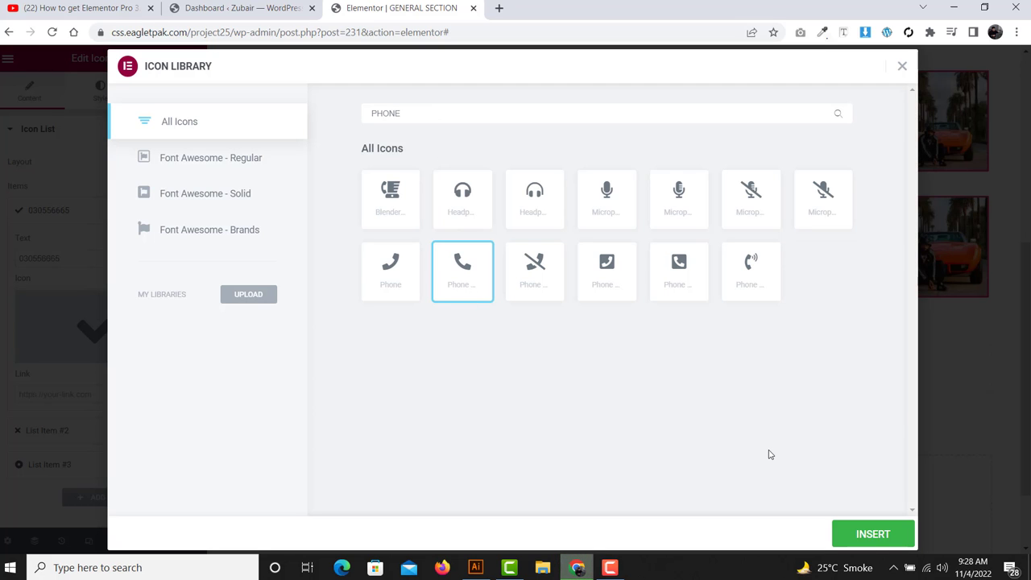
left_click(873, 534)
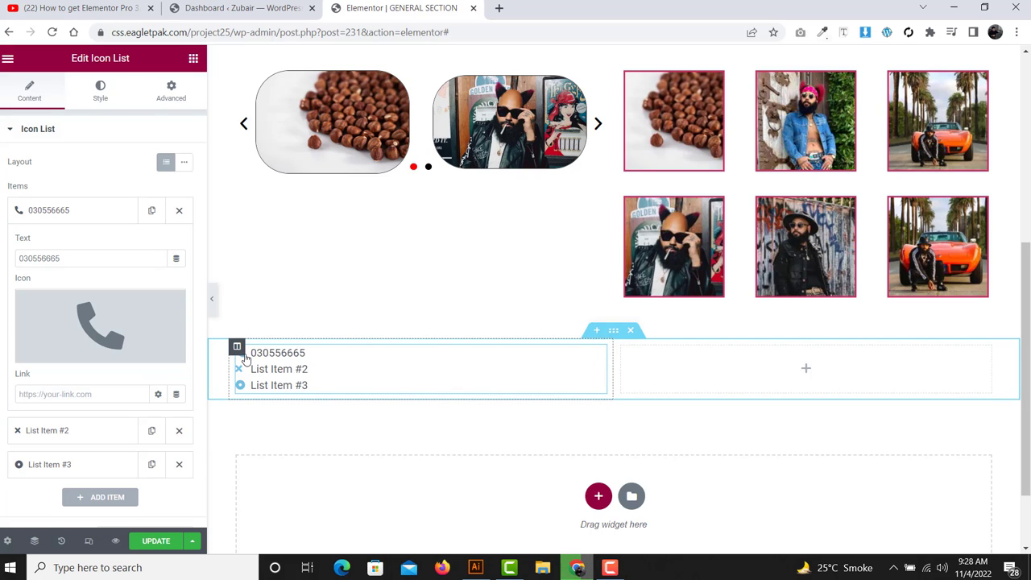
left_click(52, 211)
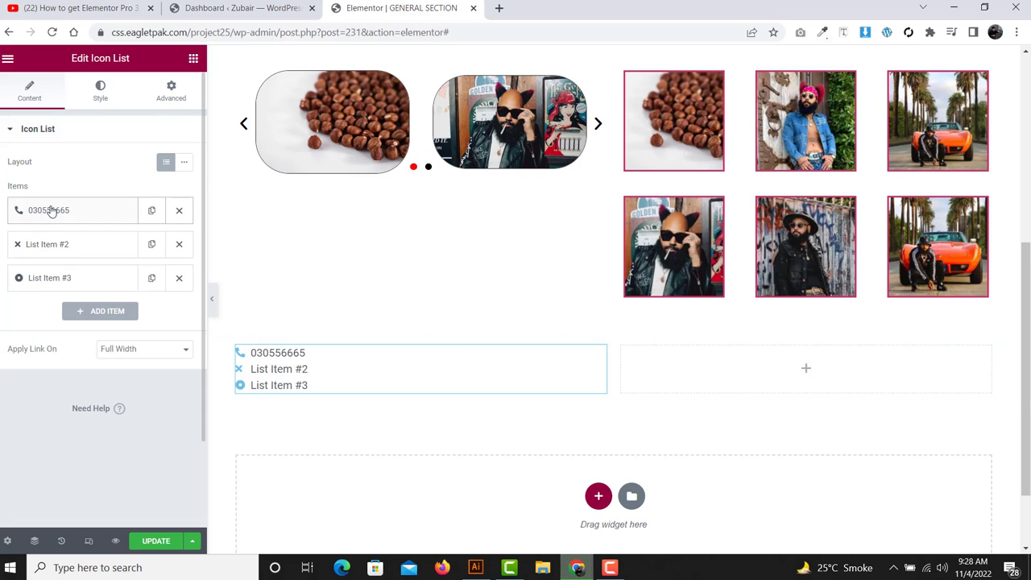
- Give the second list item an envelope icon and type an e-mail address as its text
left_click(58, 244)
left_click(92, 357)
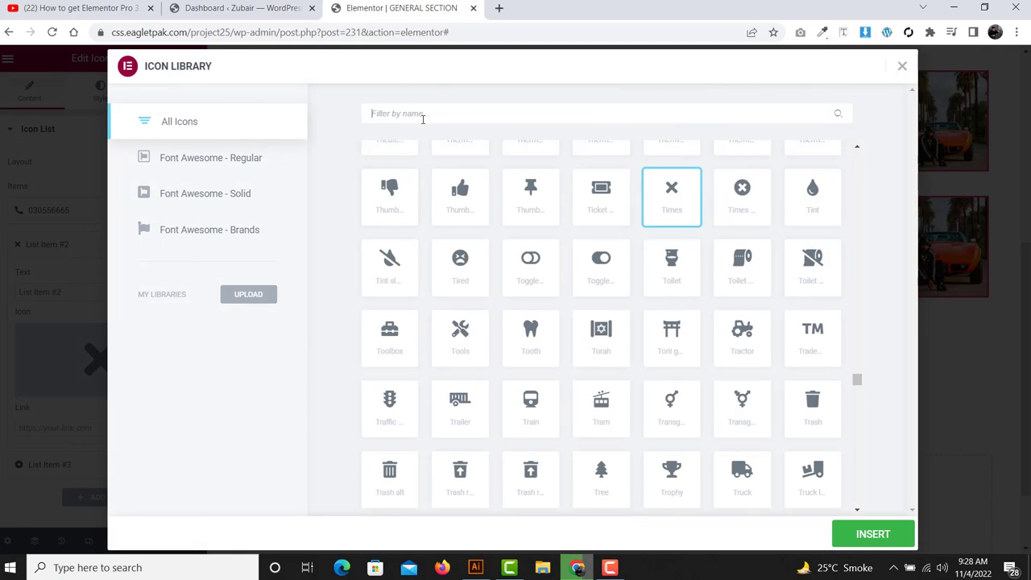
type("ENVE")
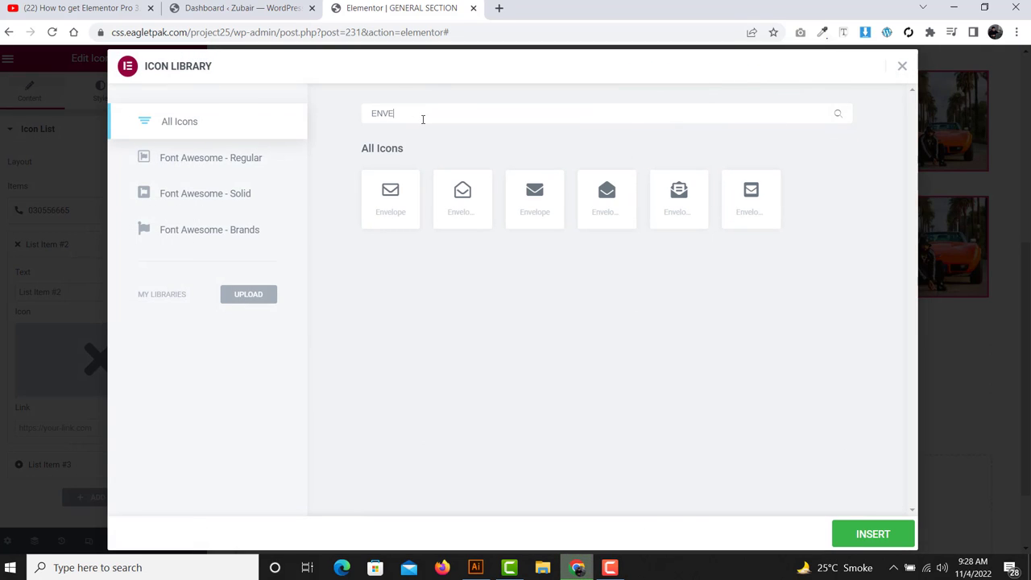
left_click(384, 213)
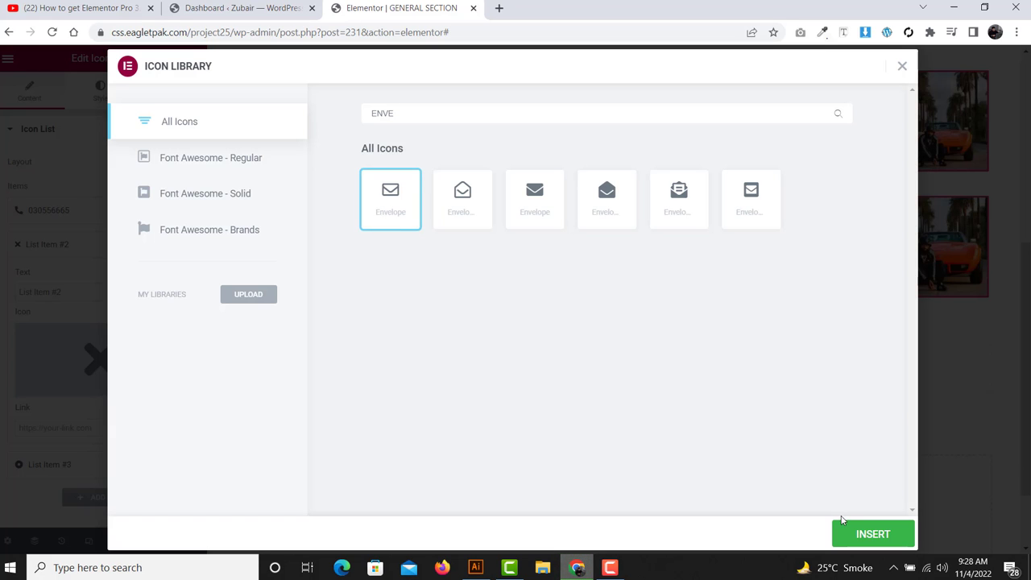
left_click(859, 535)
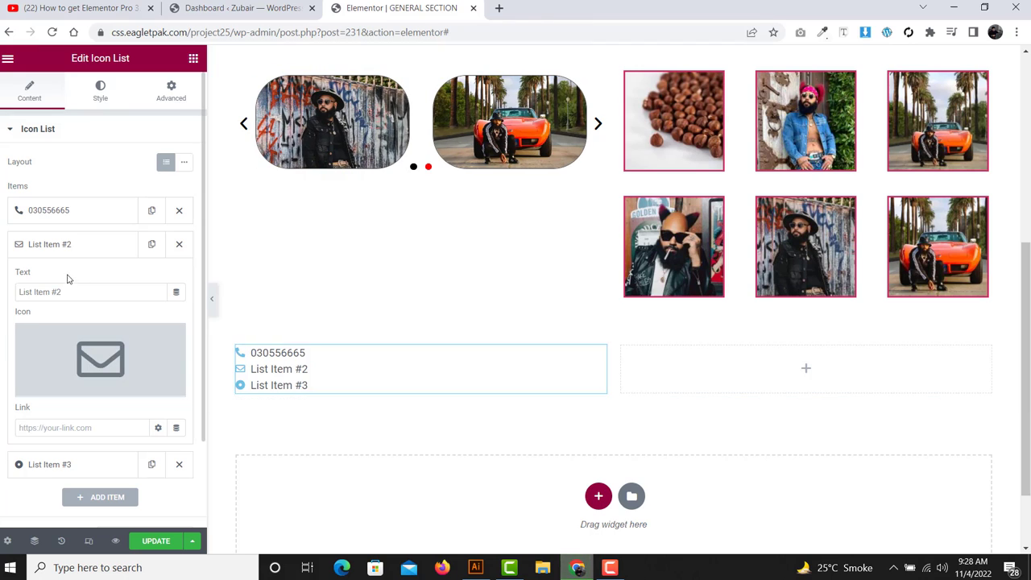
left_click_drag(65, 292, 7, 292)
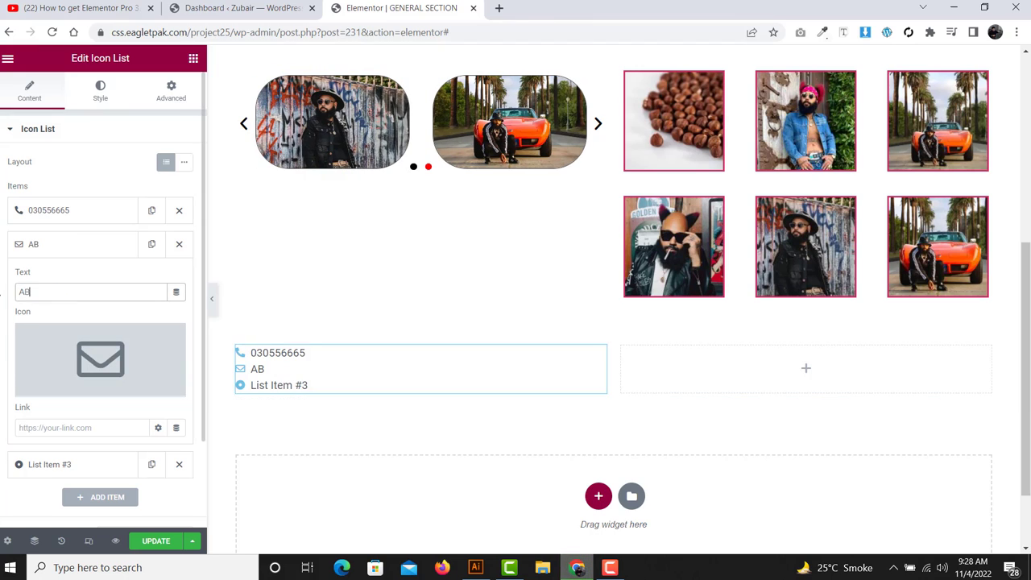
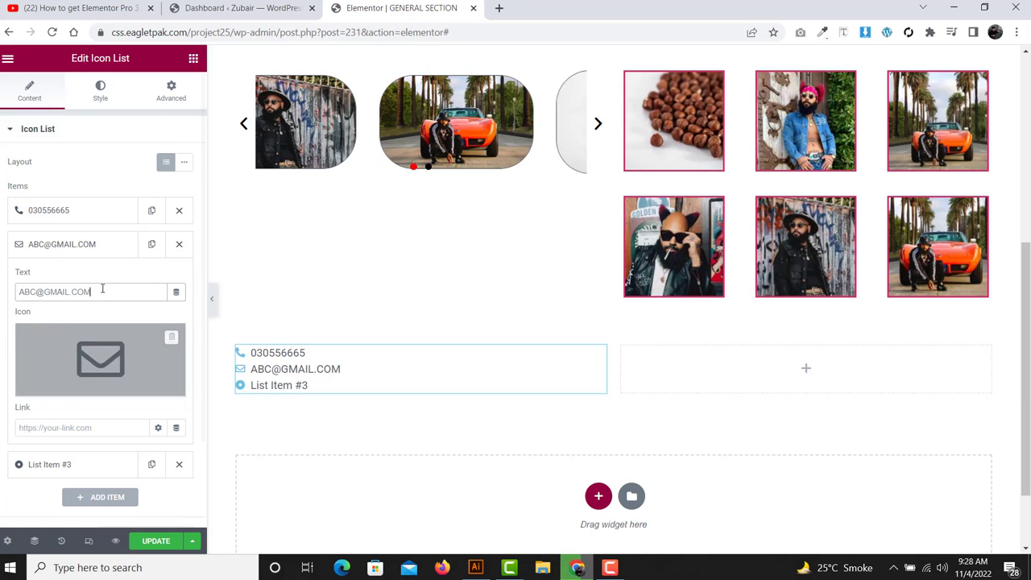
- Replace the third contact list item's text with 'LAHORE, PAKISTAN'
left_click(98, 259)
left_click(90, 279)
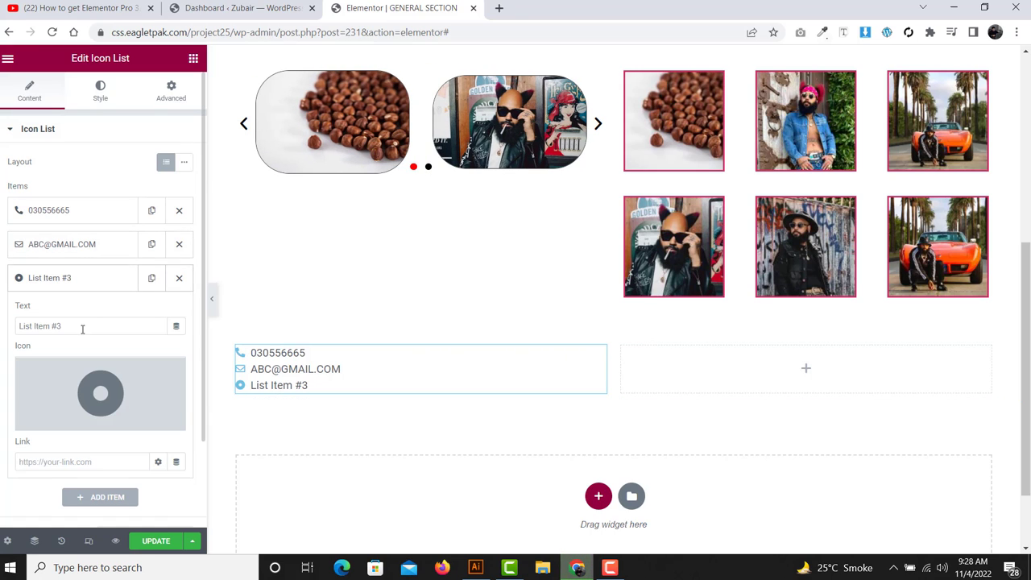
triple_click(82, 326)
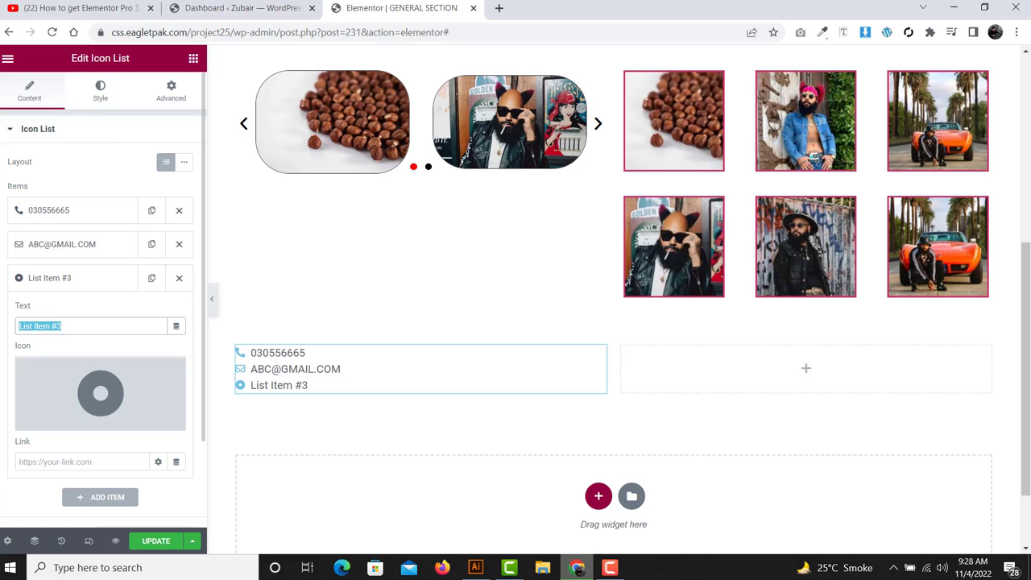
type("LAHORE,")
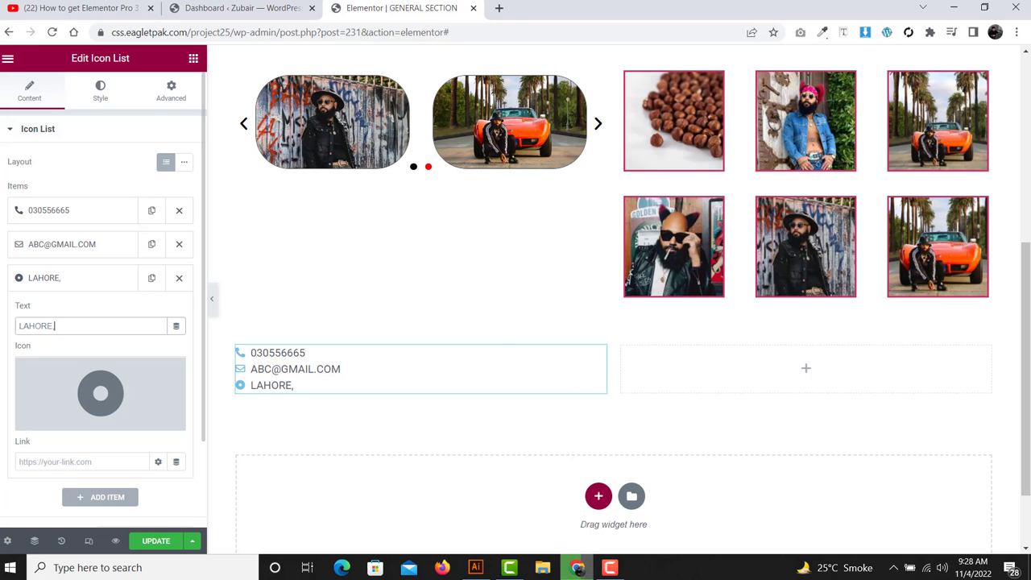
type(" PAKISTAN")
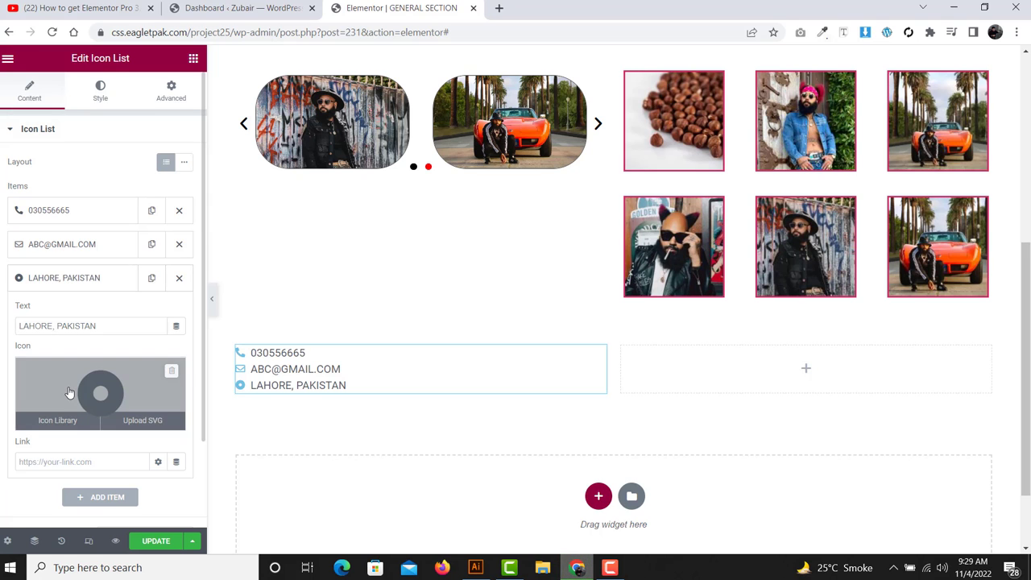
- Search the Icon Library for MAP and insert the map-marker icon for that item
left_click(57, 420)
type("MAP")
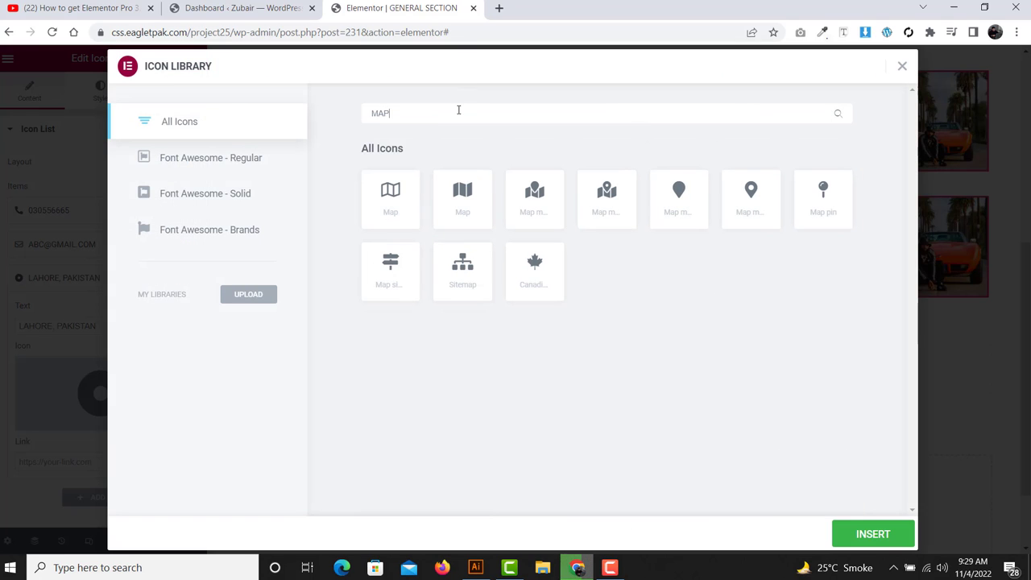
left_click(761, 191)
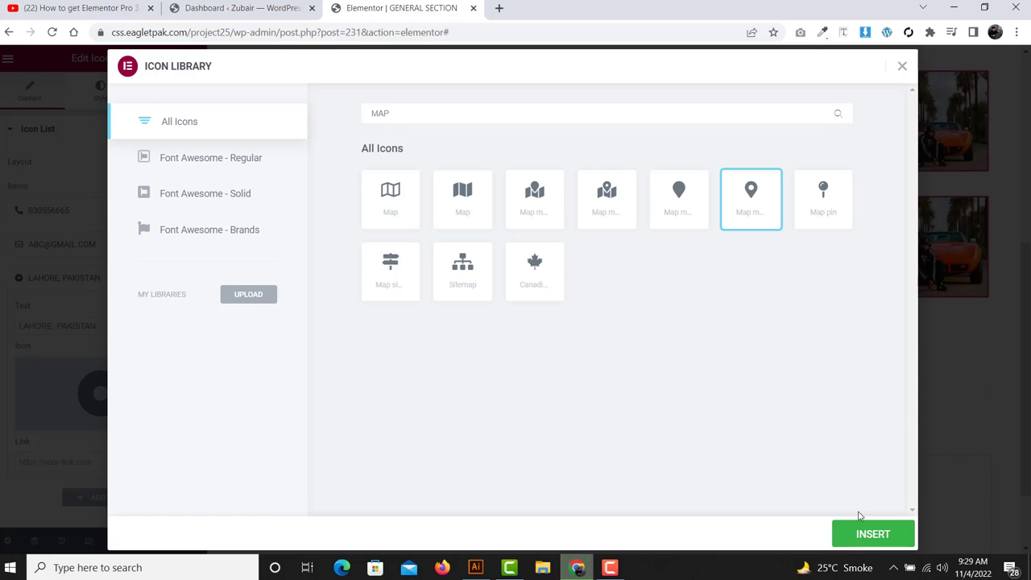
left_click(872, 534)
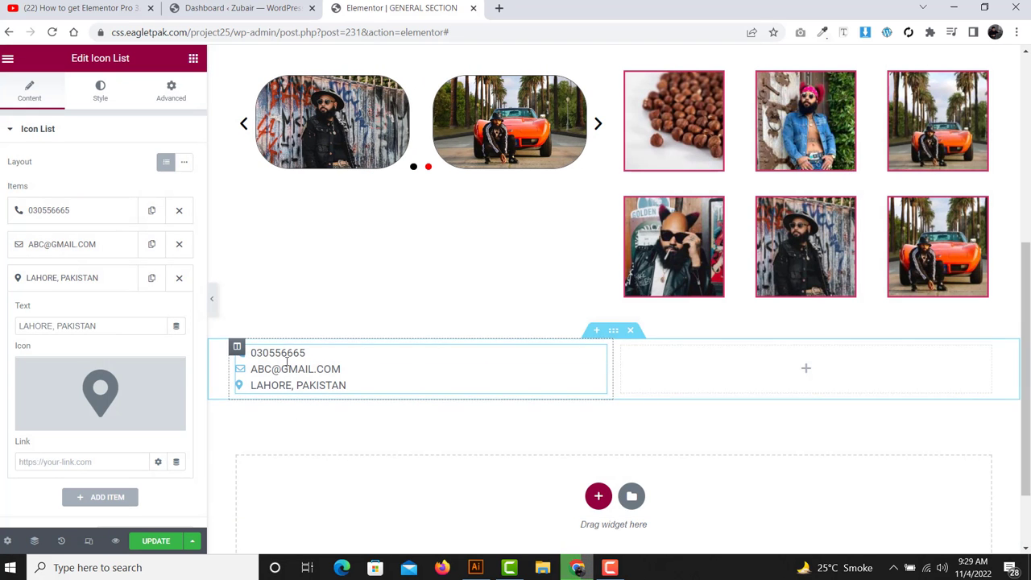
left_click(76, 277)
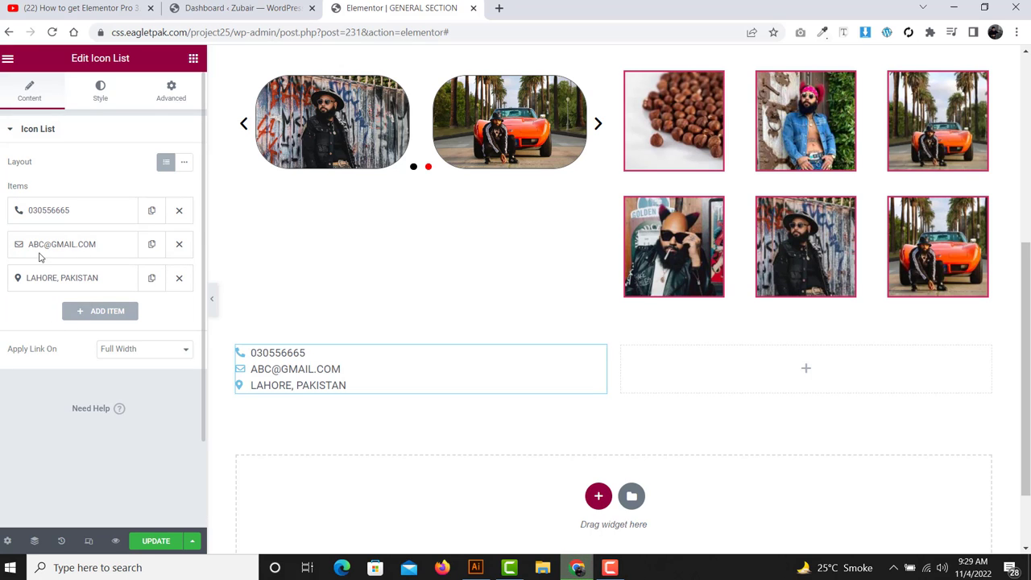
- Raise the list's Space Between to 34 and keep the items left-aligned
left_click(100, 91)
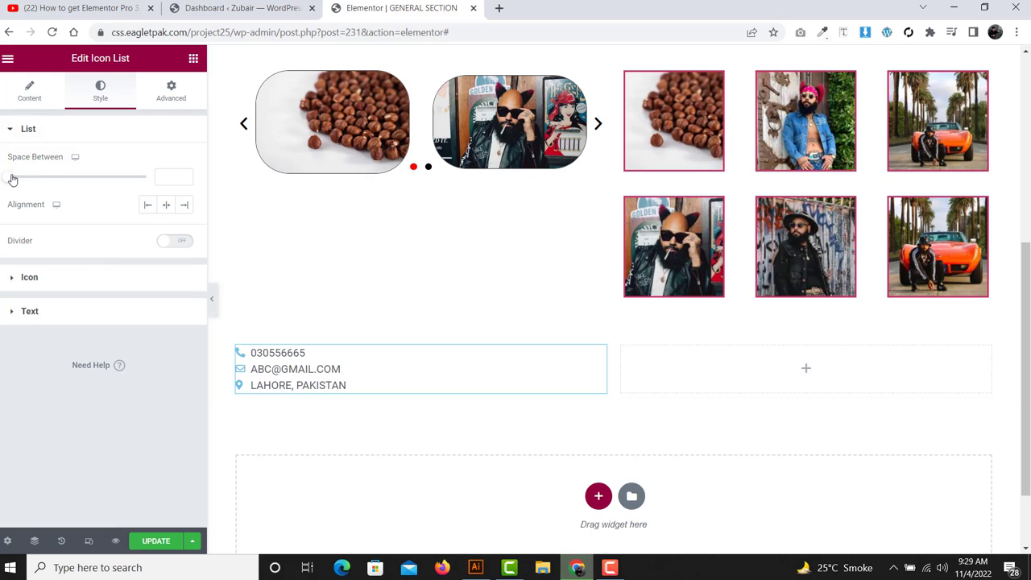
left_click_drag(11, 177, 65, 184)
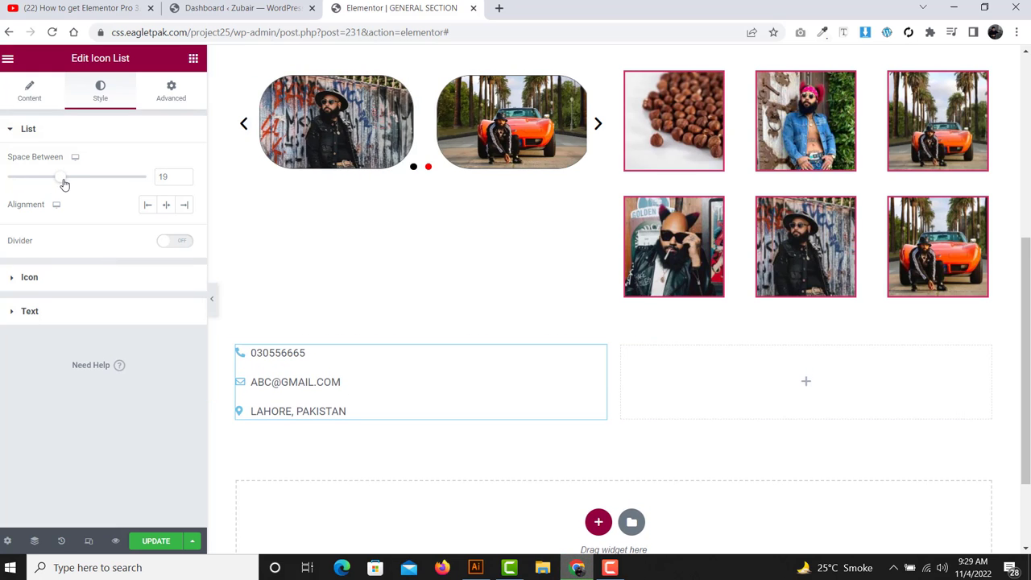
left_click(171, 209)
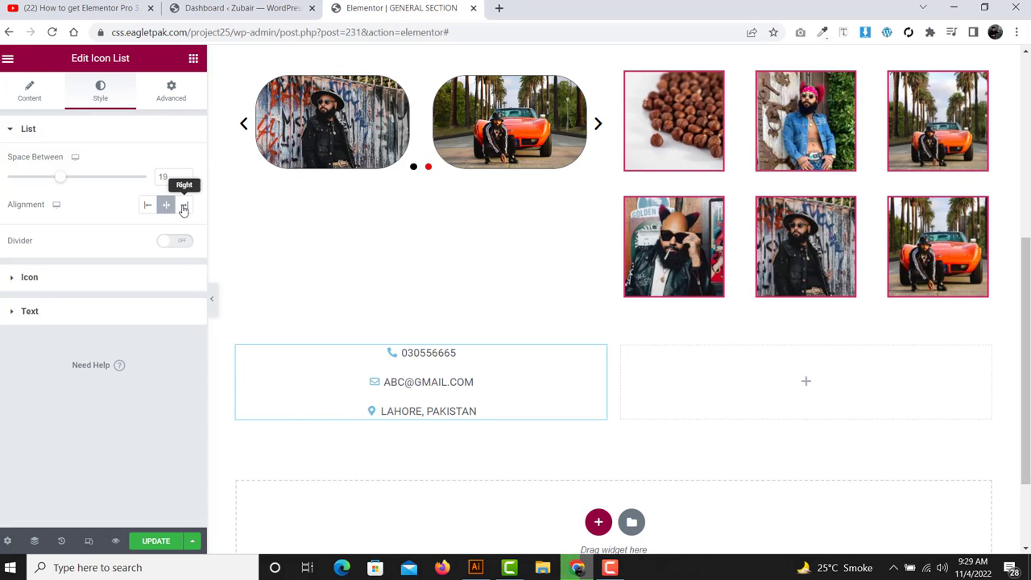
left_click(184, 208)
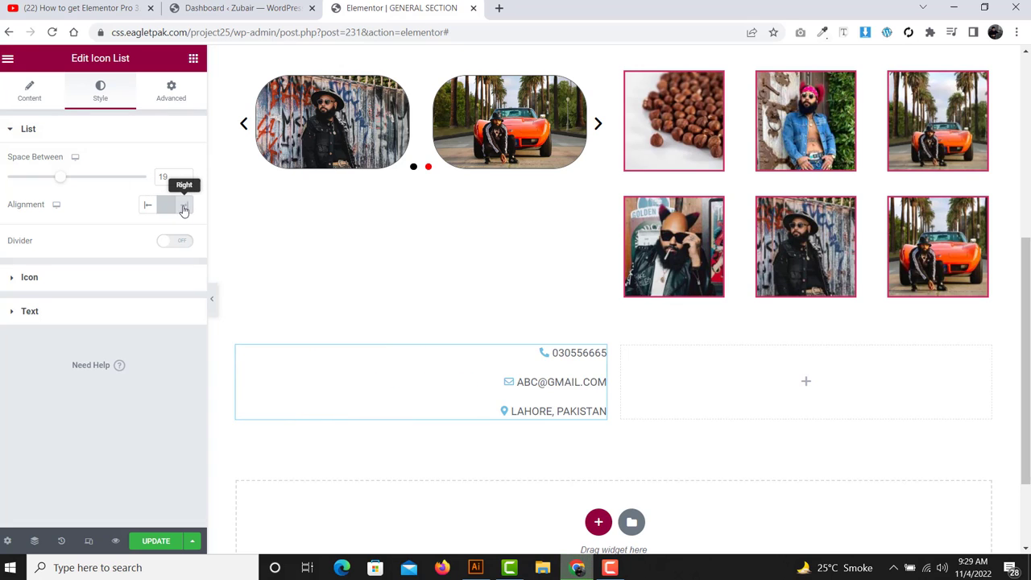
left_click(148, 207)
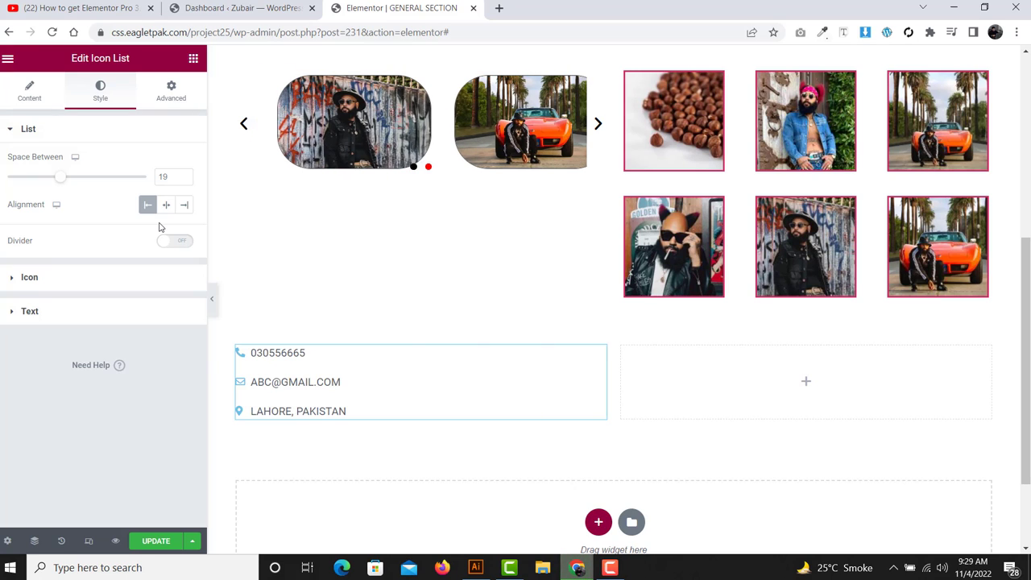
- Turn on solid dividers between the list items with weight 5 and width 100
left_click(166, 240)
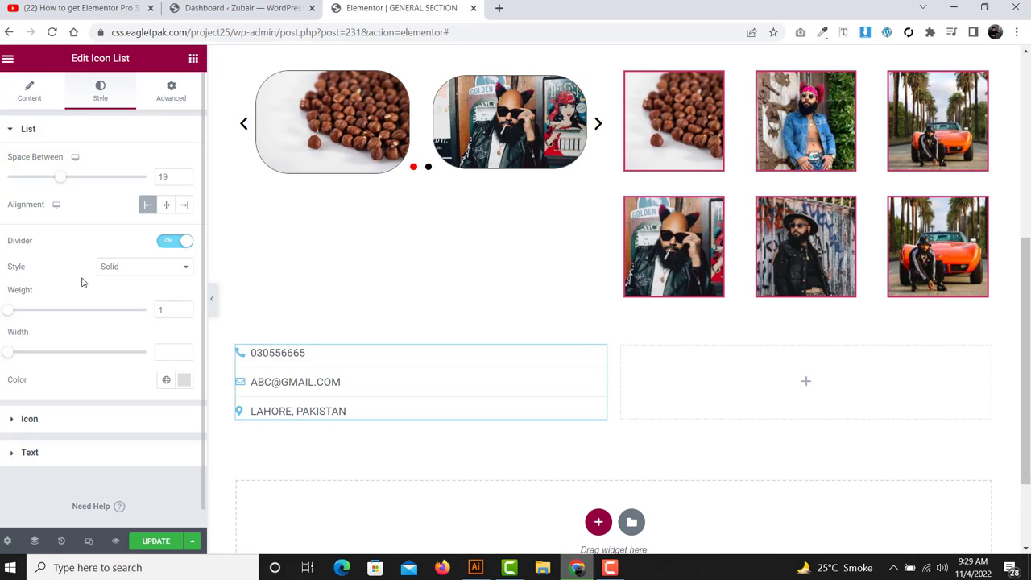
left_click_drag(12, 312, 17, 314)
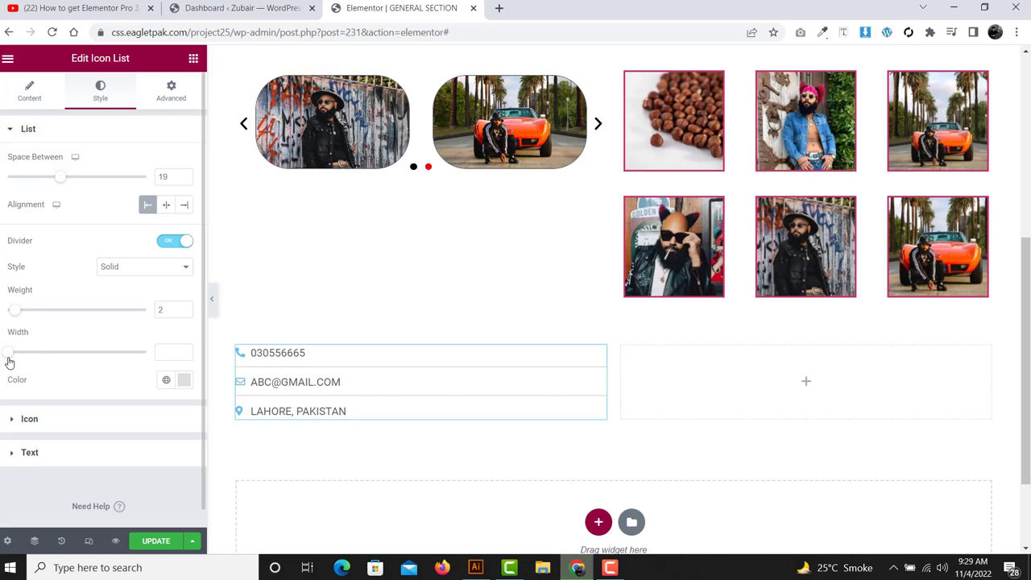
left_click_drag(9, 360, 30, 352)
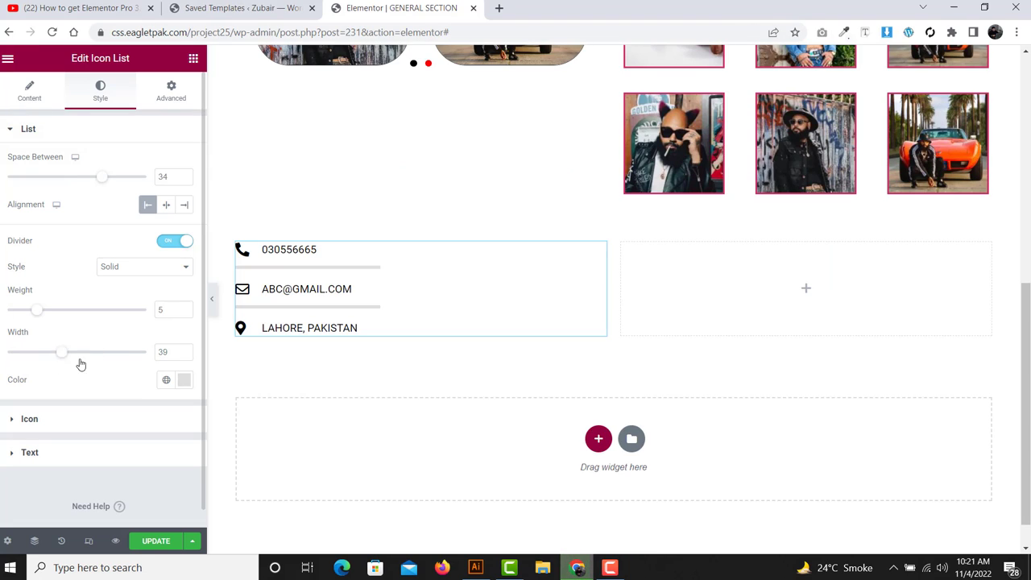
left_click_drag(81, 365, 167, 344)
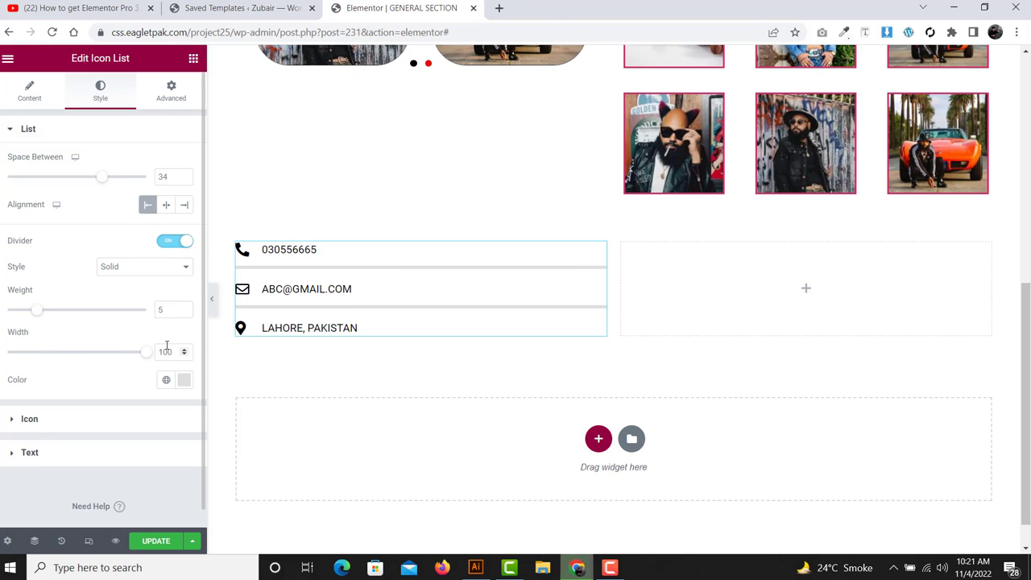
- Set the contact list icon colour to red
left_click(30, 418)
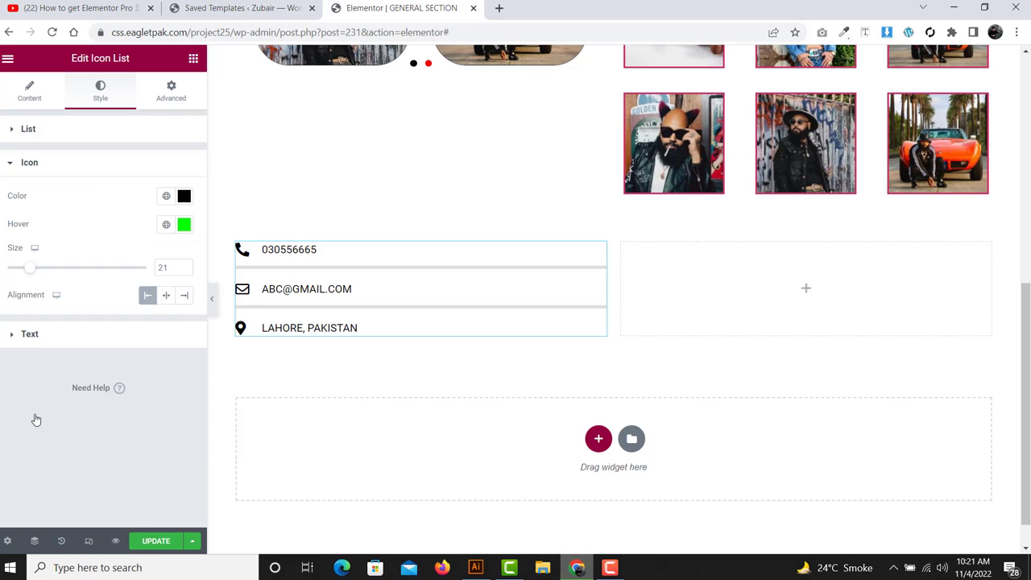
double_click(15, 197)
left_click_drag(43, 226, 3, 235)
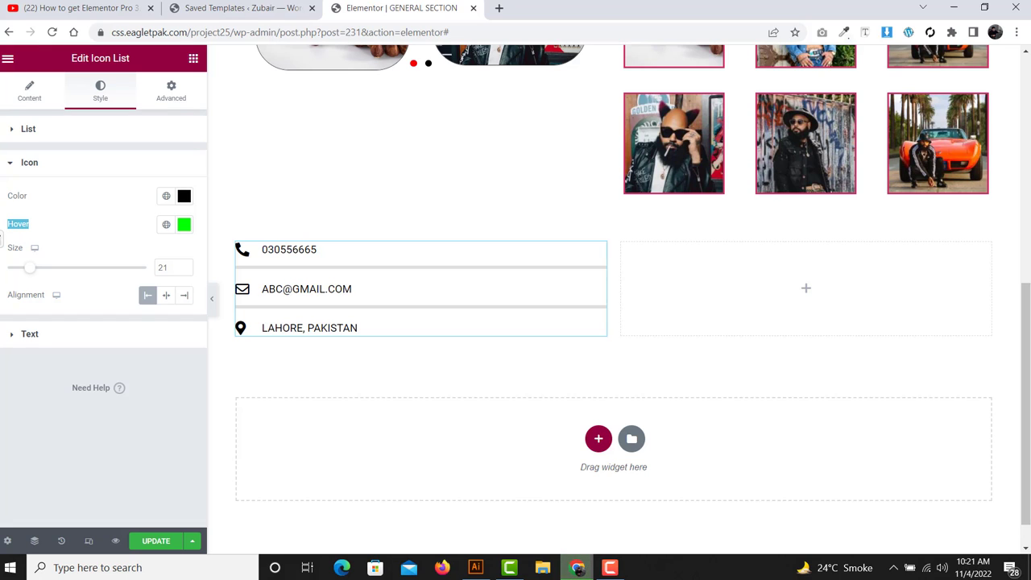
left_click_drag(42, 197, 4, 207)
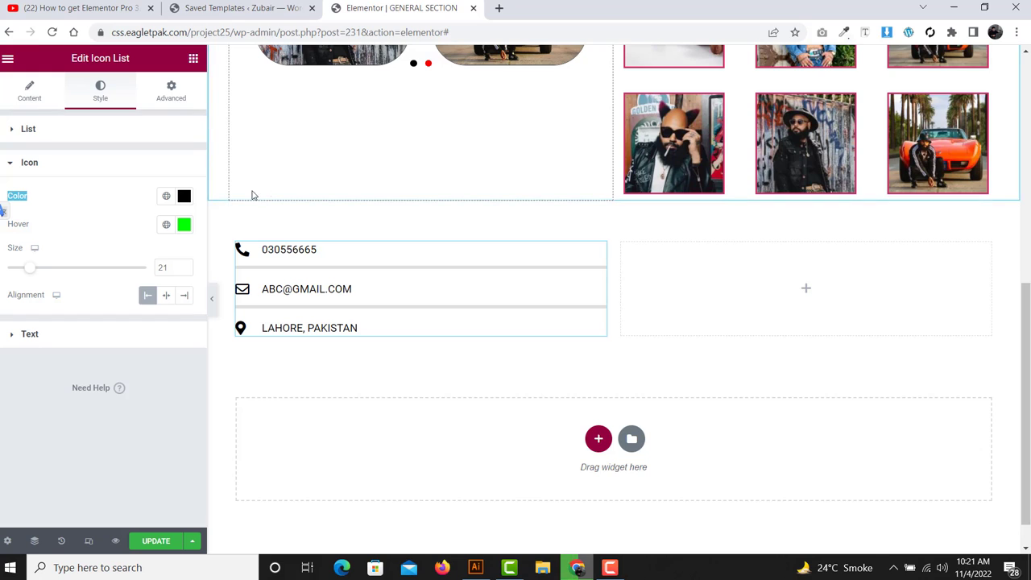
left_click(185, 198)
type("#FF0000")
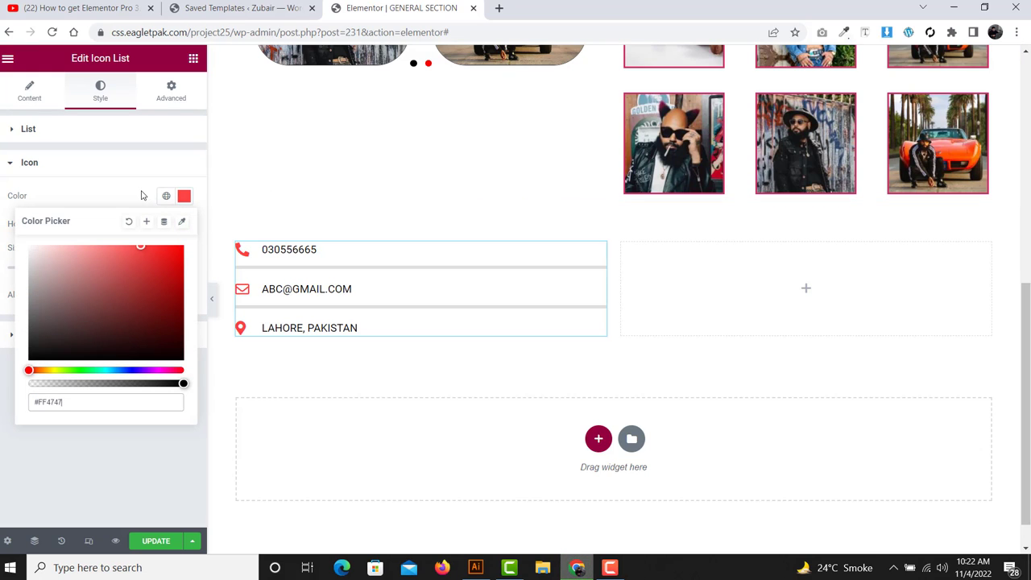
left_click(143, 196)
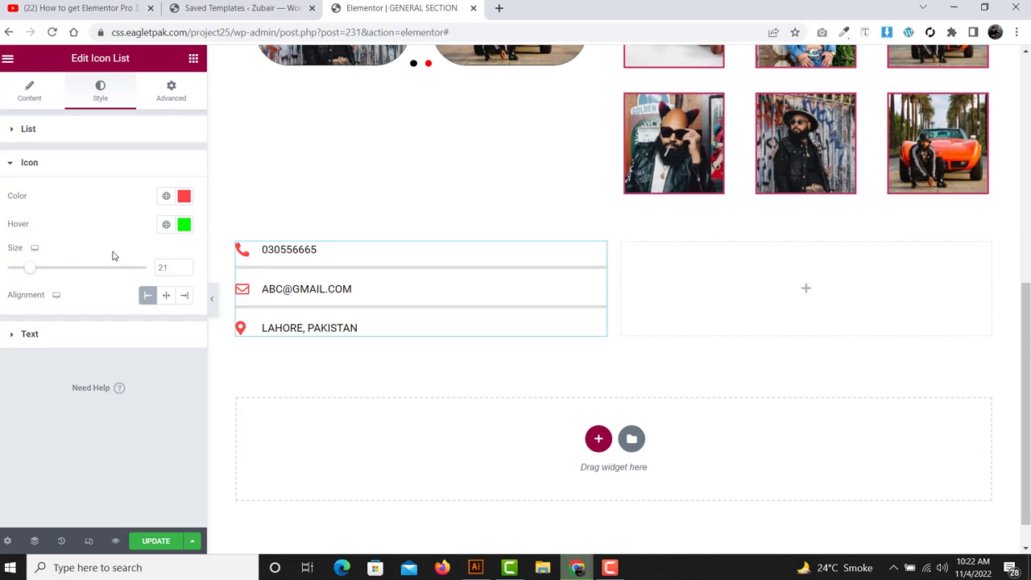
- Adjust the icon size to 21 and keep the icons left-aligned
left_click_drag(30, 270, 32, 275)
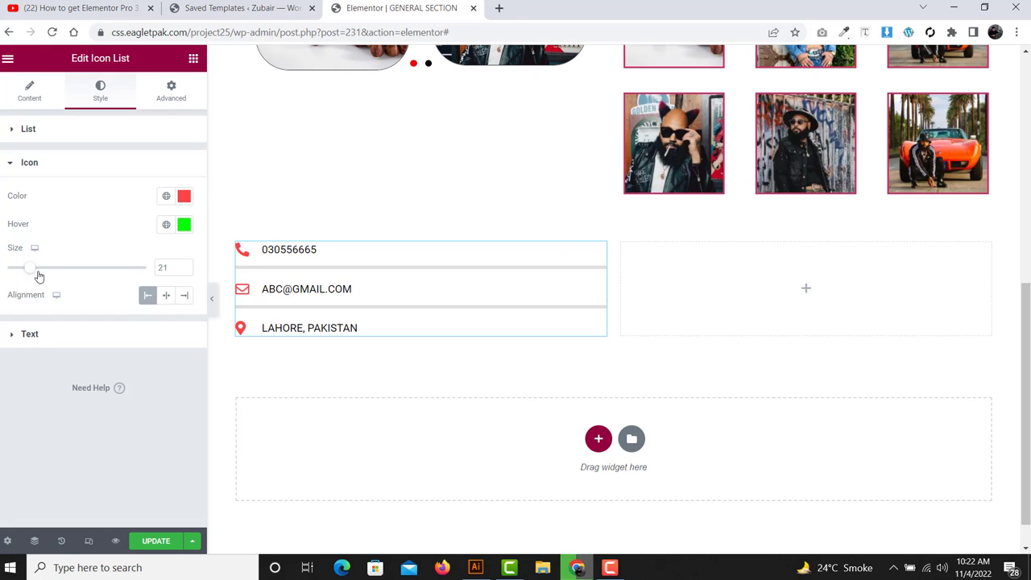
left_click(169, 302)
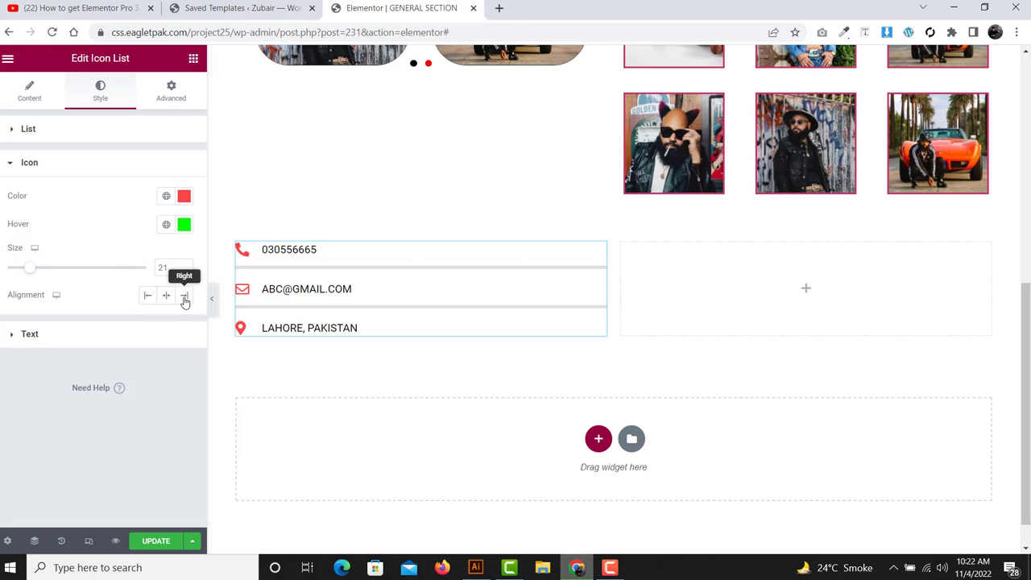
left_click(185, 300)
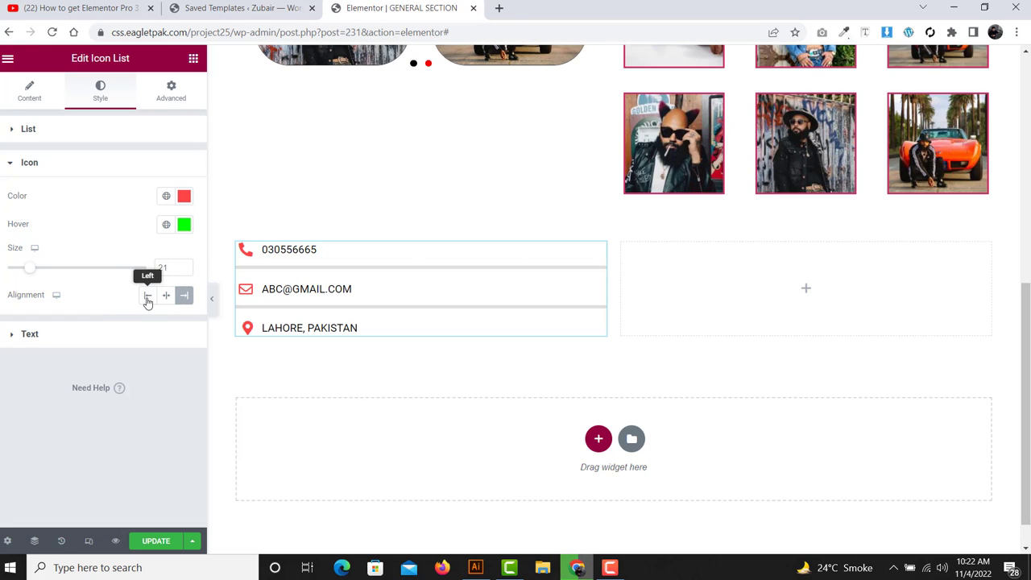
left_click(147, 298)
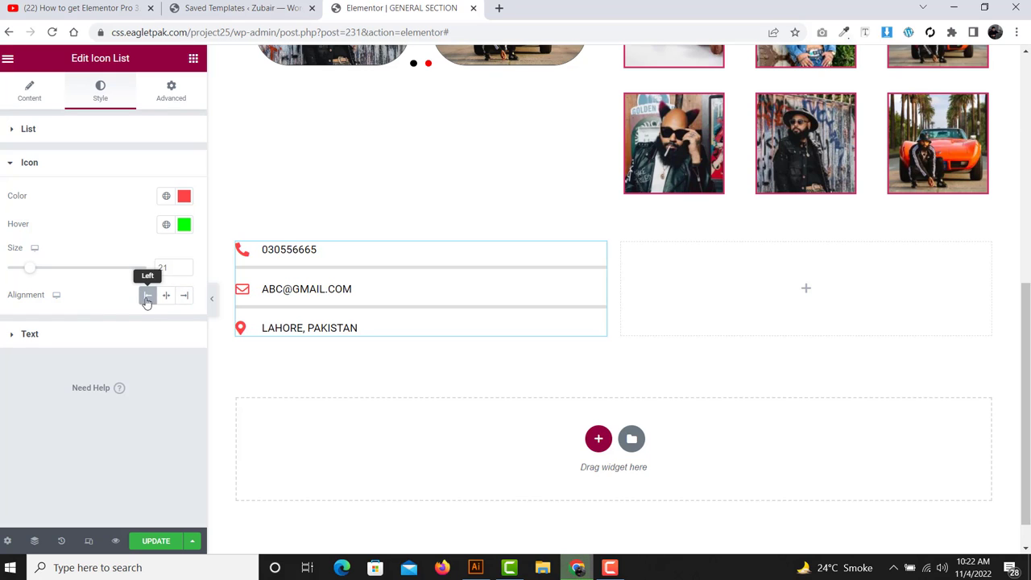
left_click(84, 333)
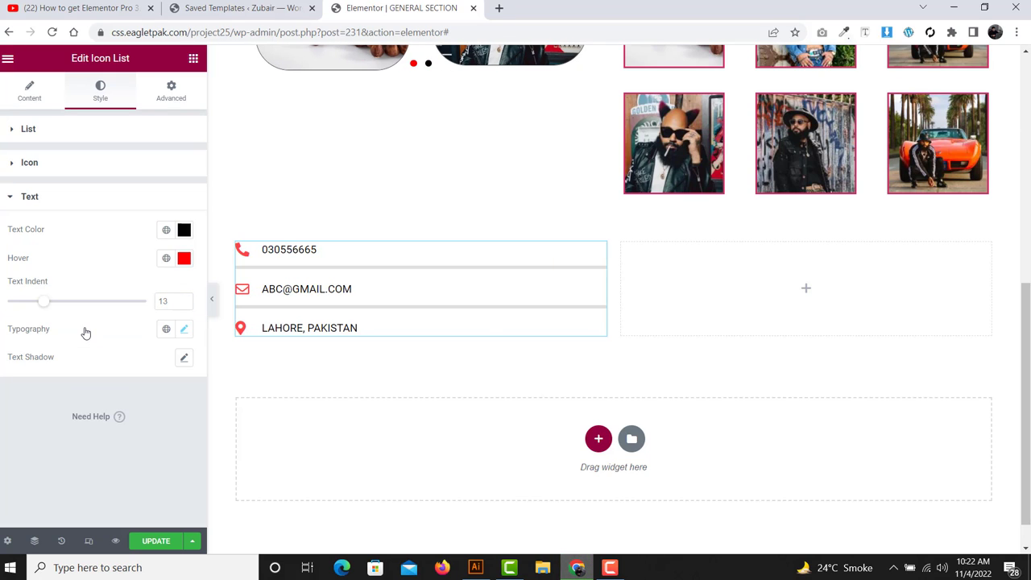
- Set the contact list text colour to red
left_click_drag(16, 239, 1, 240)
left_click(84, 229)
left_click(183, 229)
left_click(159, 282)
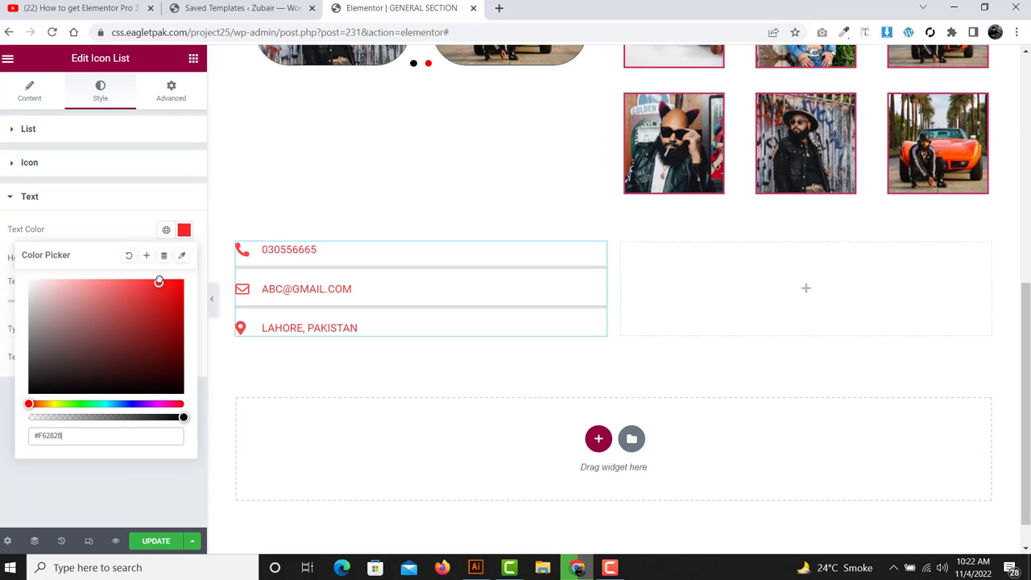
left_click(139, 197)
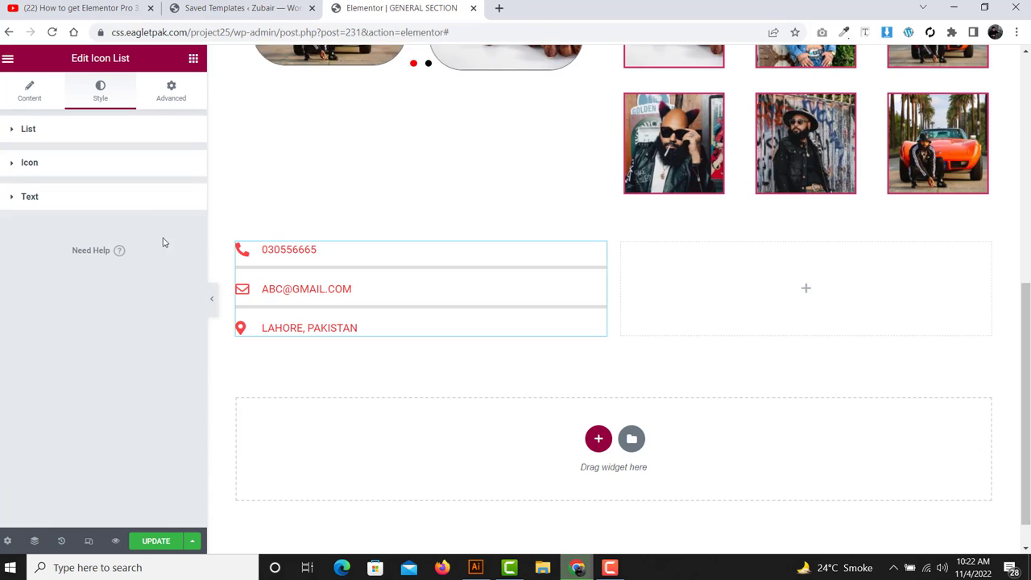
- Set the list text hover colour to #00FF02
left_click(148, 204)
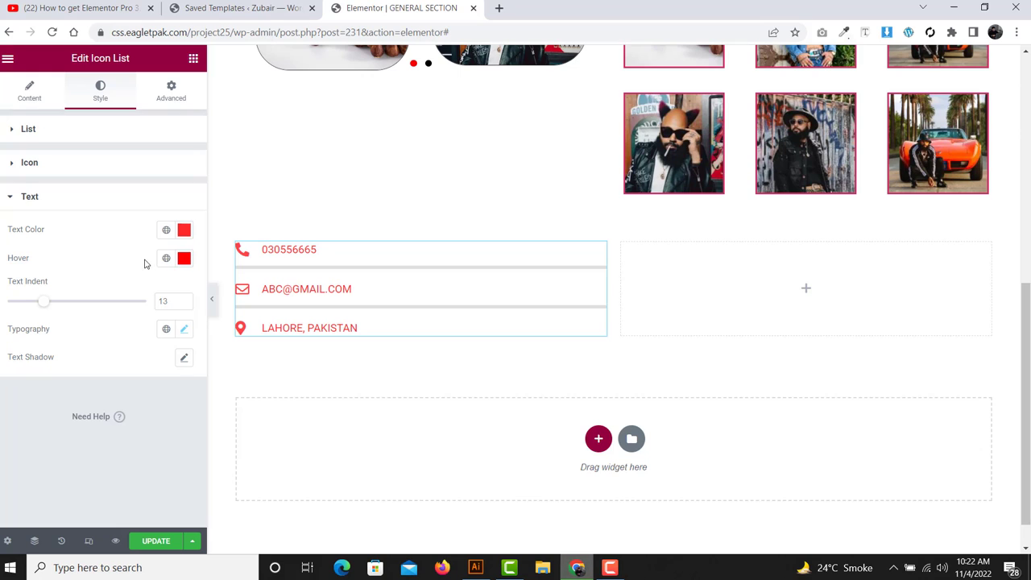
left_click(182, 261)
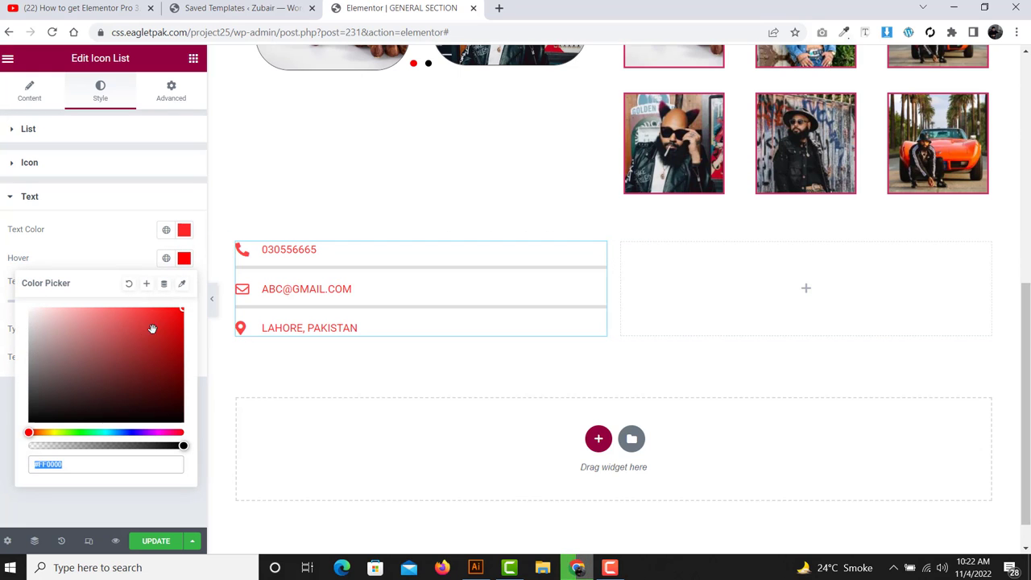
type("#00FF02")
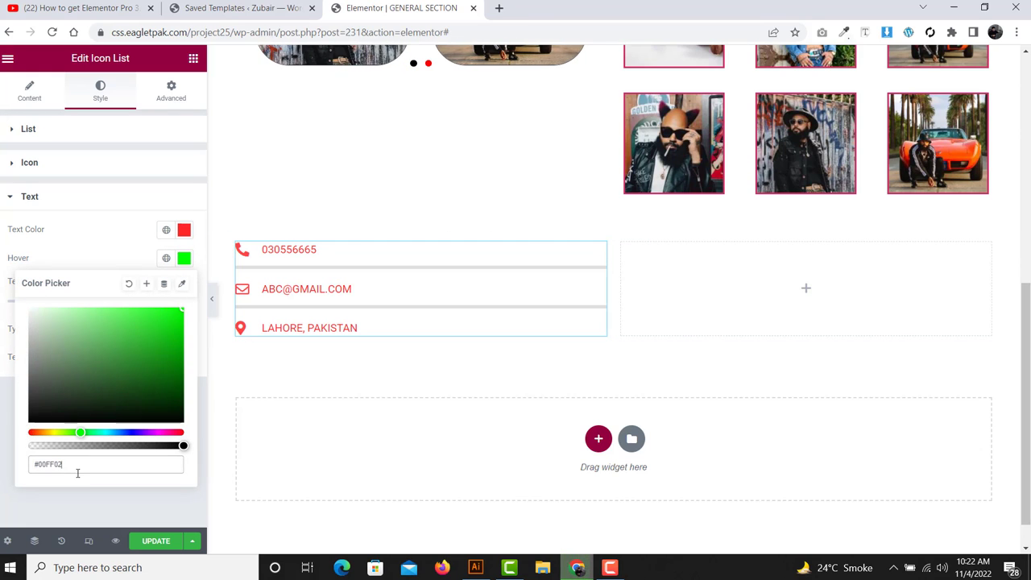
left_click(113, 258)
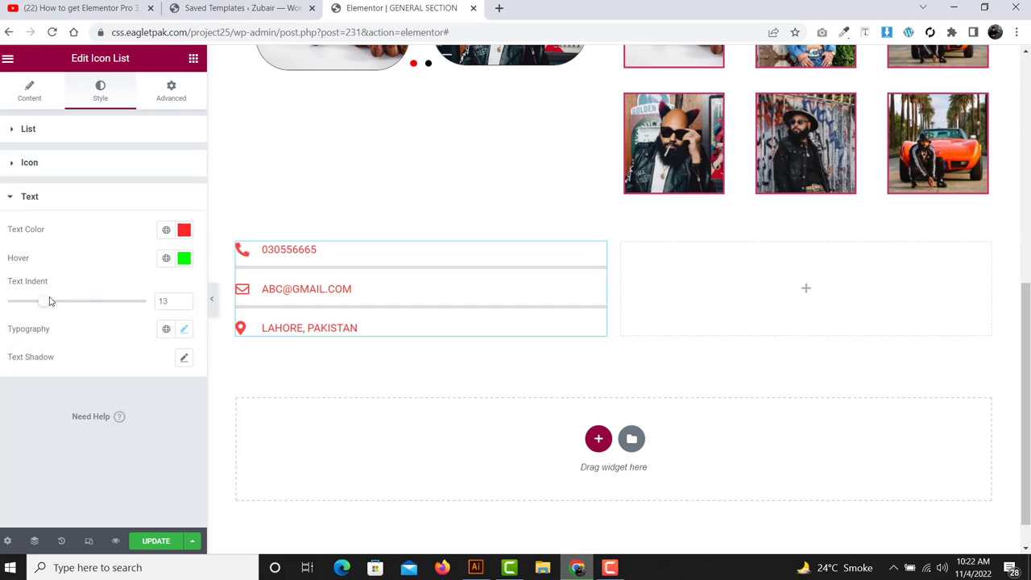
- Set the text indent to 13, look over Typography, and return to the widget list
mouse_move(43, 301)
left_mouse_down()
mouse_move(80, 302)
mouse_move(43, 301)
left_mouse_up()
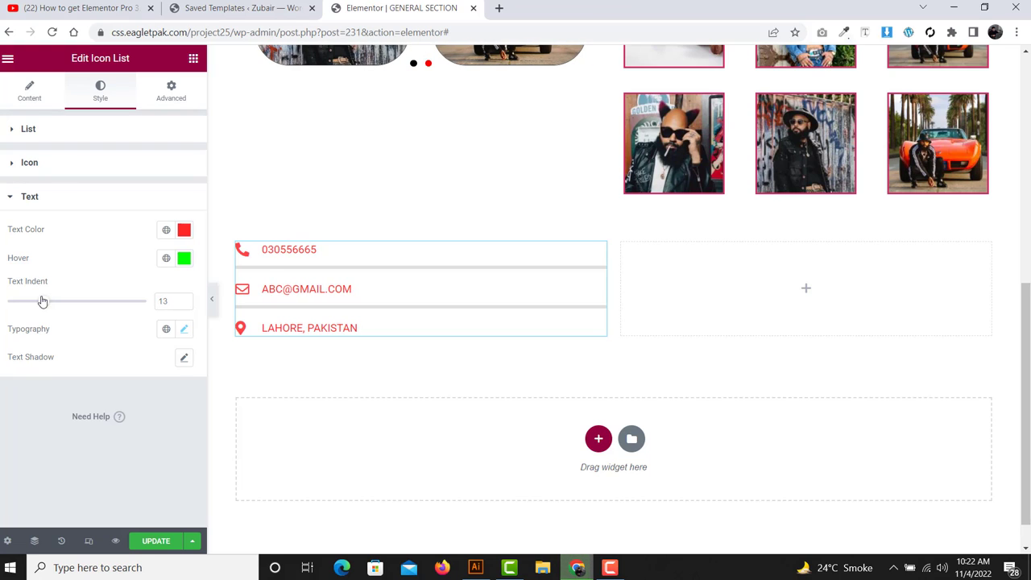
left_click_drag(58, 337, 5, 335)
left_click(186, 331)
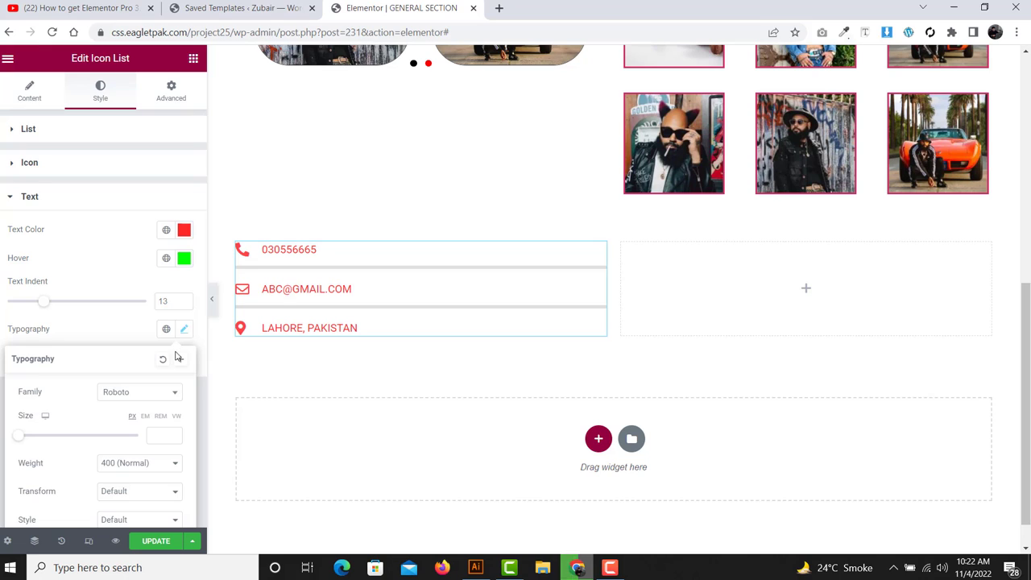
scroll(178, 355, "down", 2)
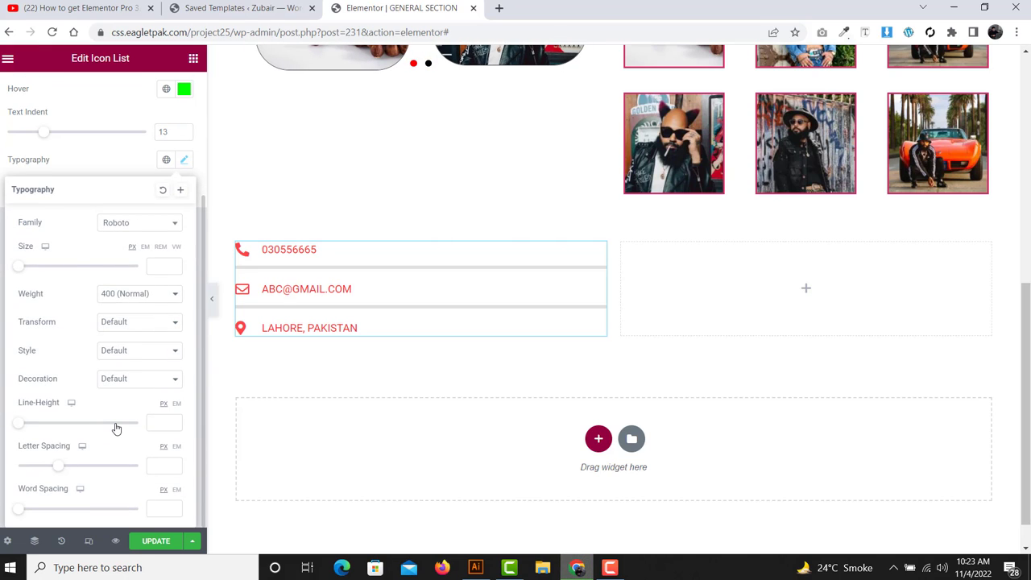
left_click(98, 165)
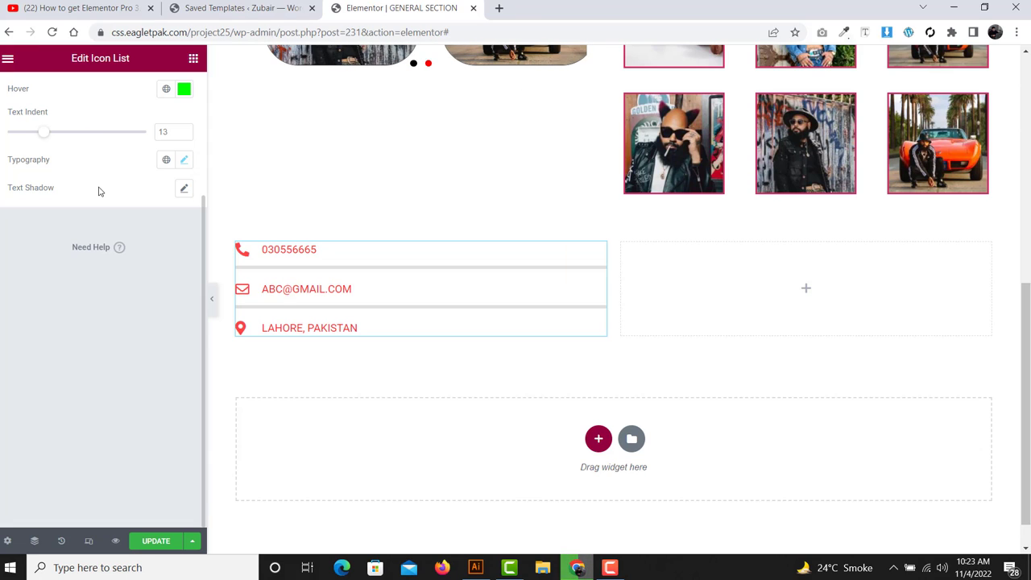
scroll(101, 192, "up", 2)
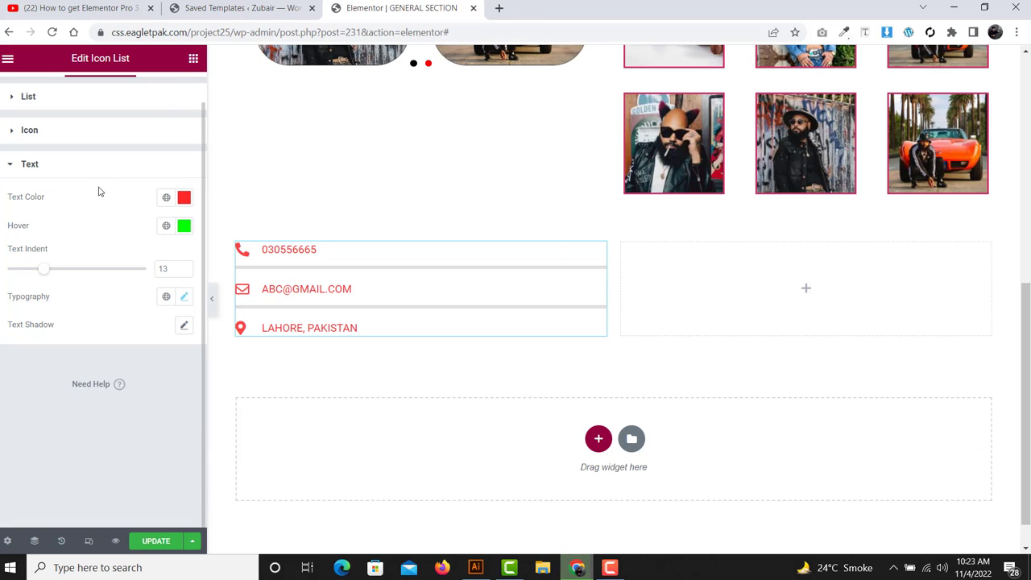
left_click(193, 60)
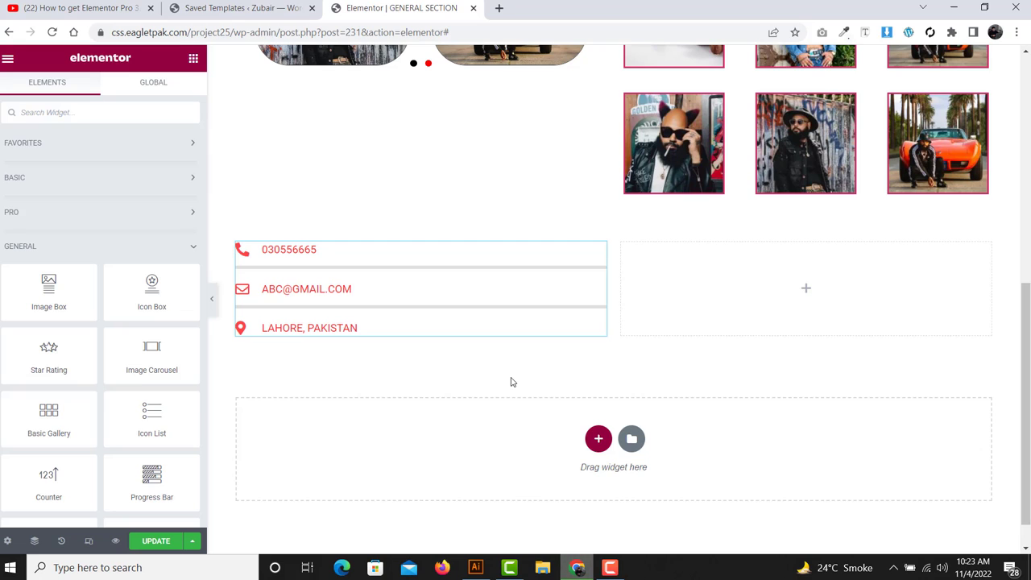
- Insert a two-column structure below the contact list and scroll the widgets toward Counter
left_click(597, 439)
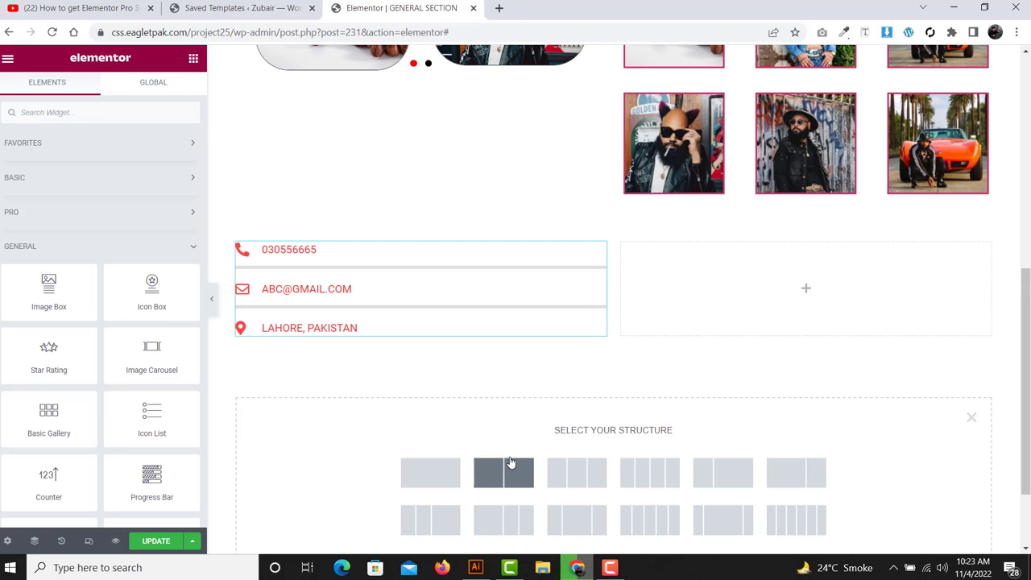
left_click(511, 462)
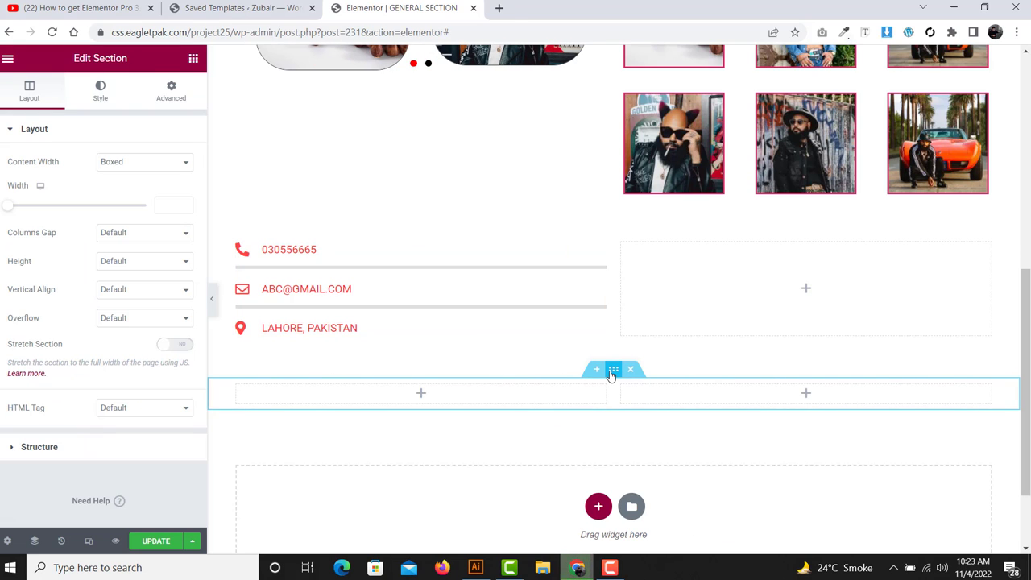
left_click(193, 58)
scroll(110, 245, "down", 3)
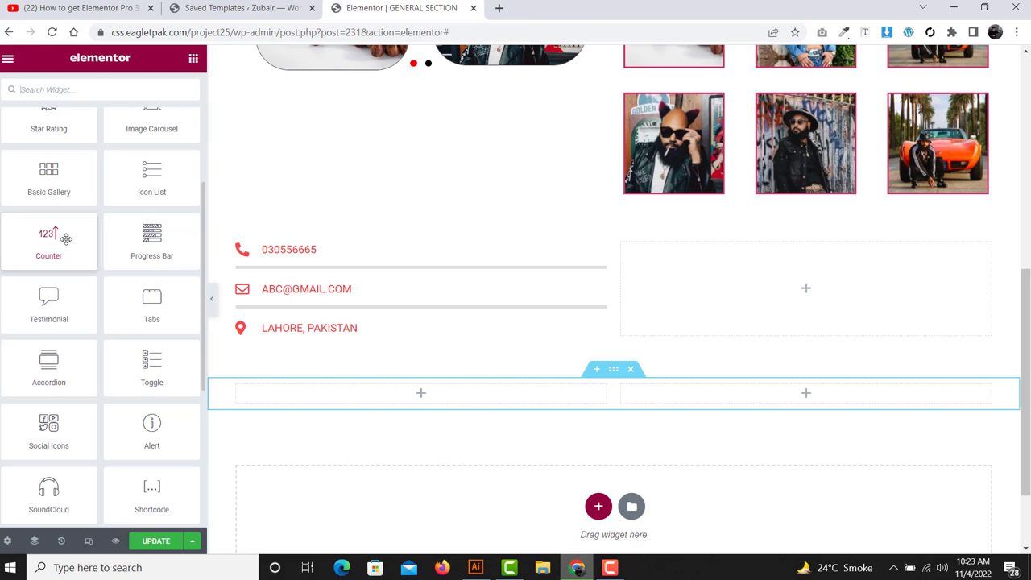
- Drop a Counter widget into the left column and set its ending number to 50
left_click_drag(65, 239, 376, 396)
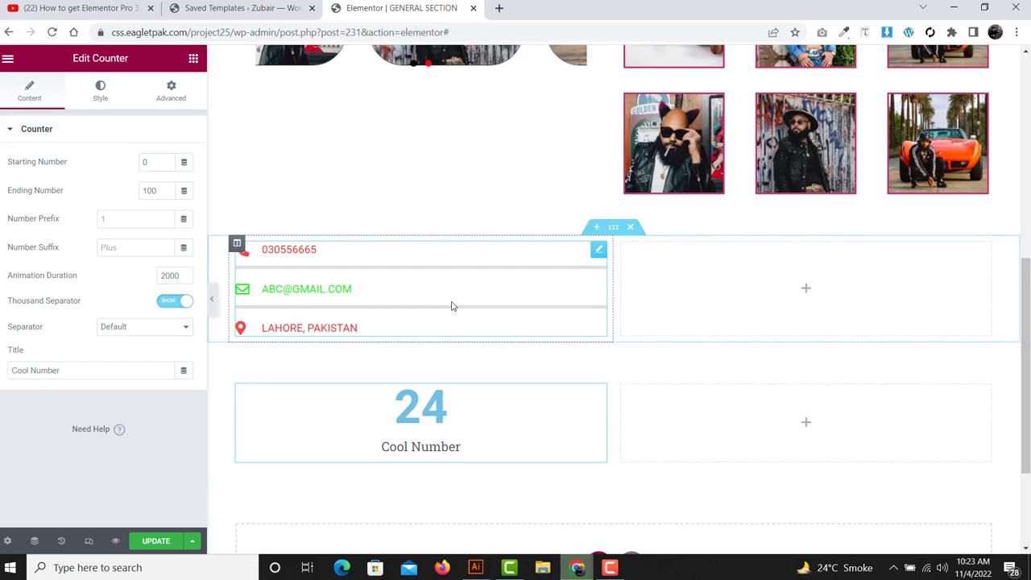
scroll(438, 294, "down", 2)
scroll(387, 278, "down", 1)
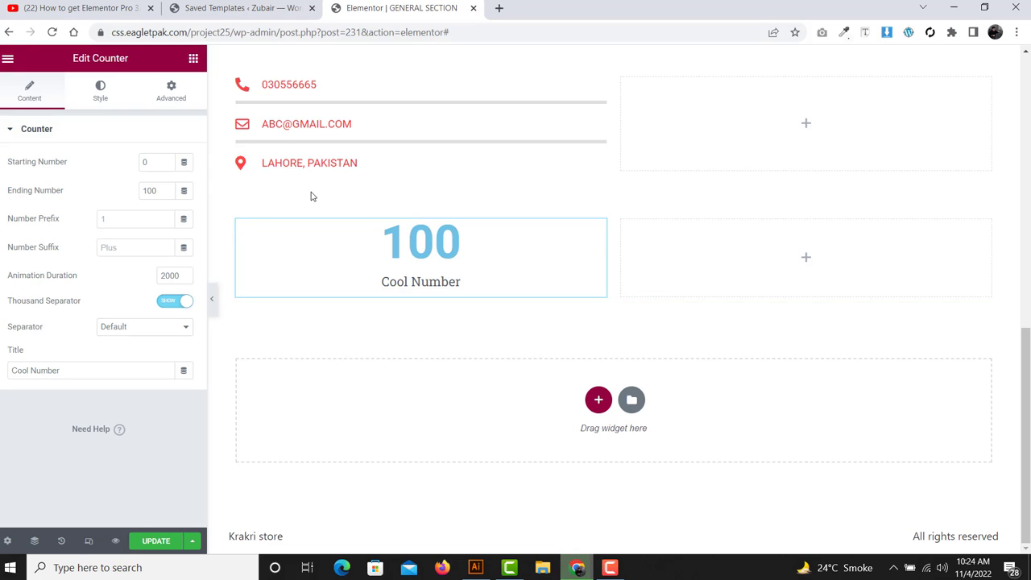
left_click_drag(66, 191, 4, 192)
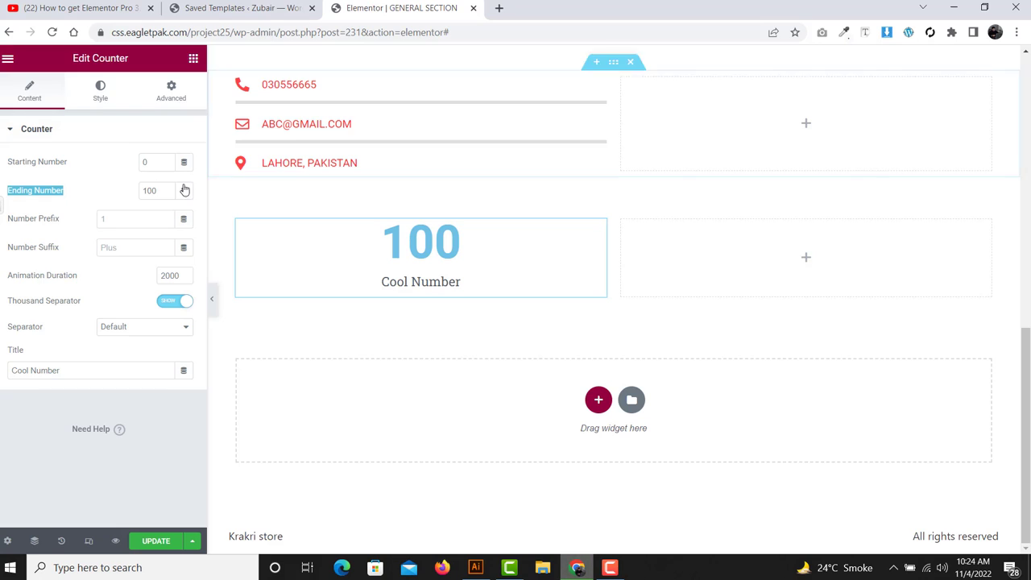
double_click(154, 191)
type("50")
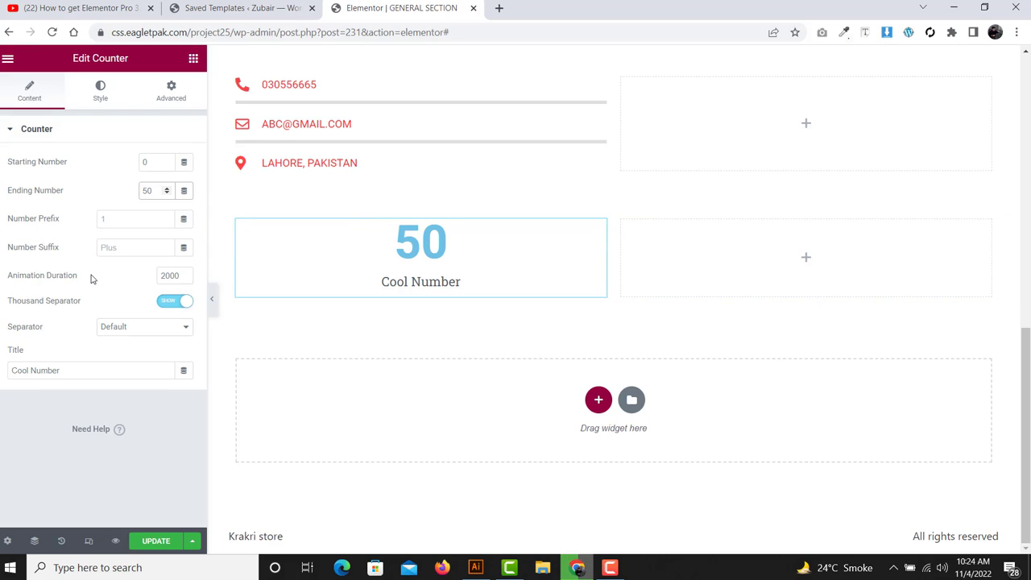
- Try 1000 with the thousands separator toggled, restore 50, and title the counter FARO
left_click_drag(92, 276, 0, 293)
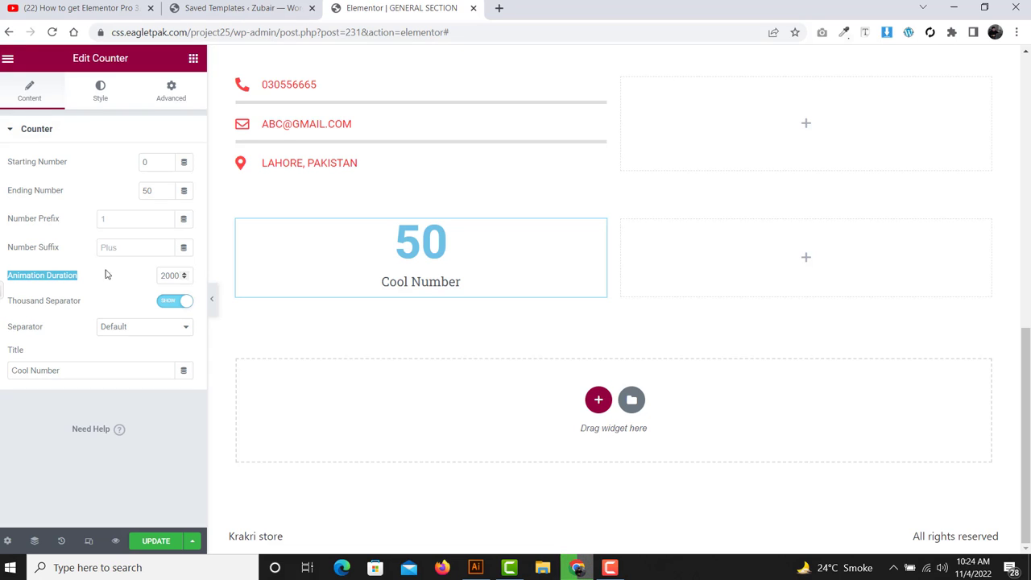
left_click(177, 275)
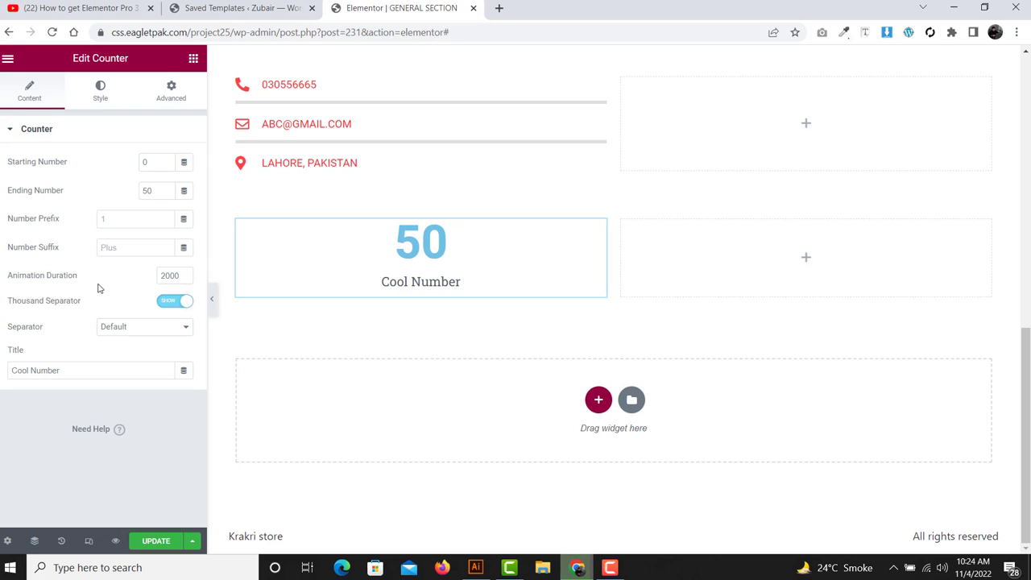
double_click(153, 191)
type("100")
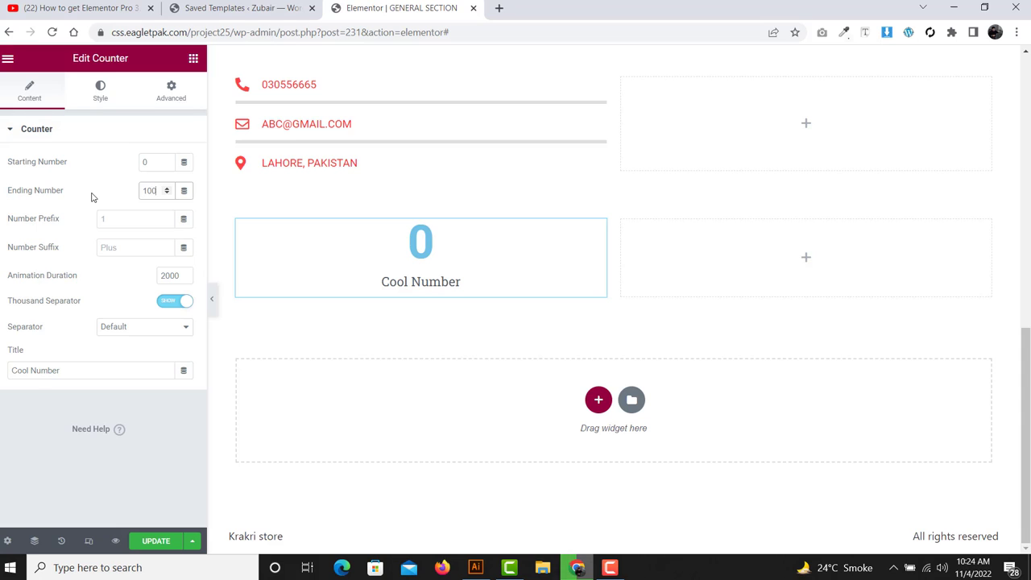
type("0")
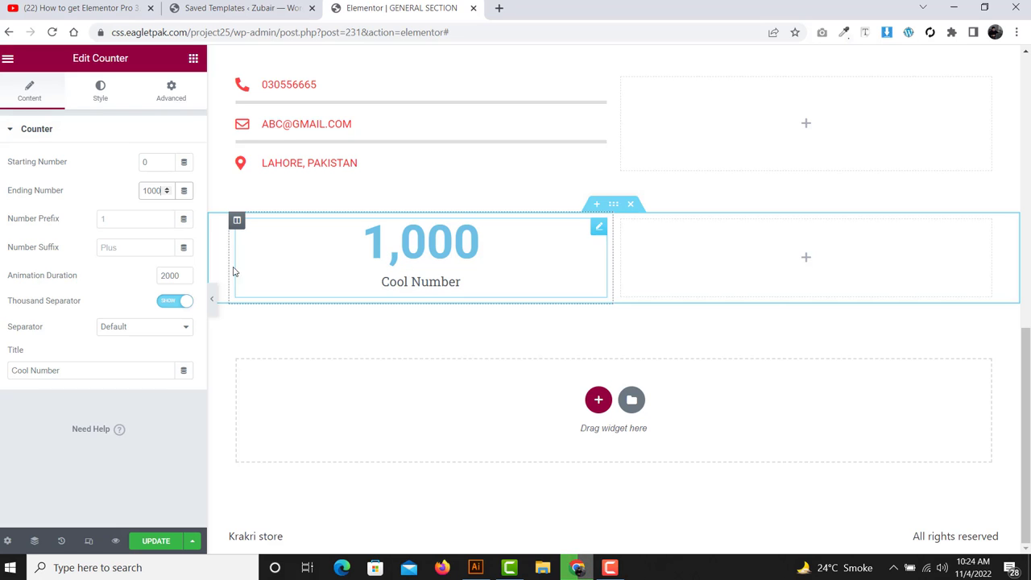
left_click(168, 301)
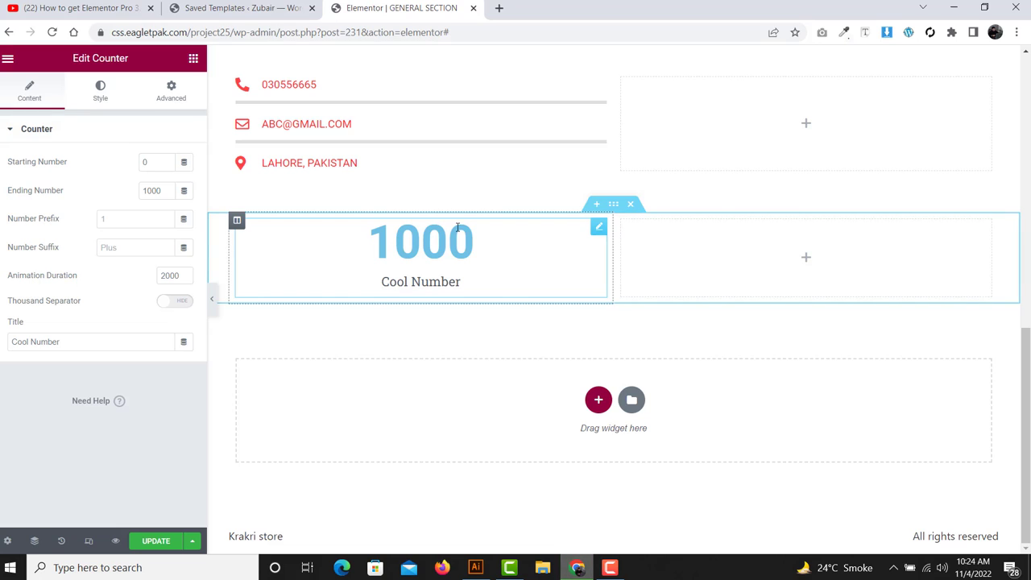
left_click(164, 301)
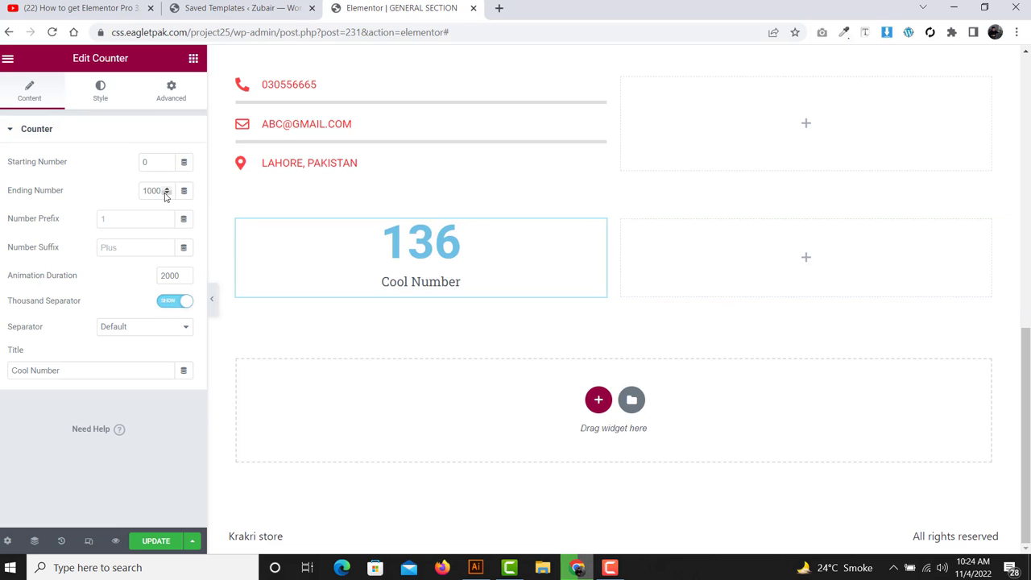
left_click_drag(164, 191, 134, 193)
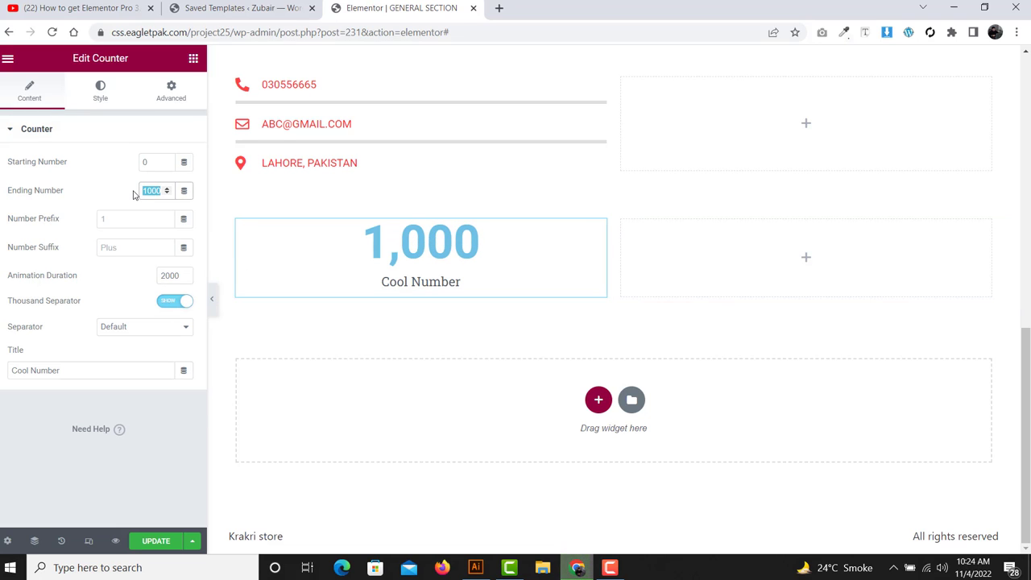
type("50")
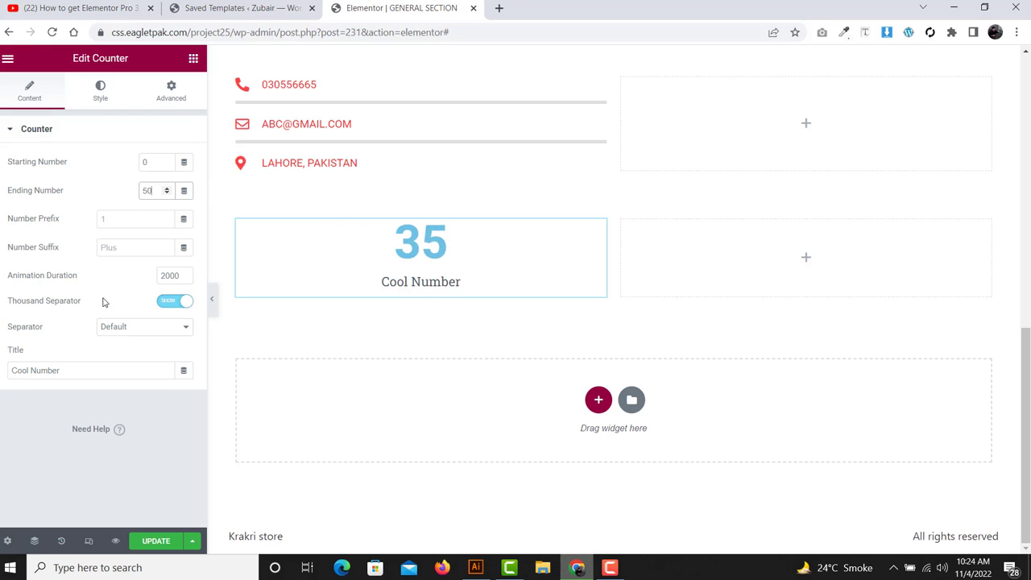
triple_click(75, 374)
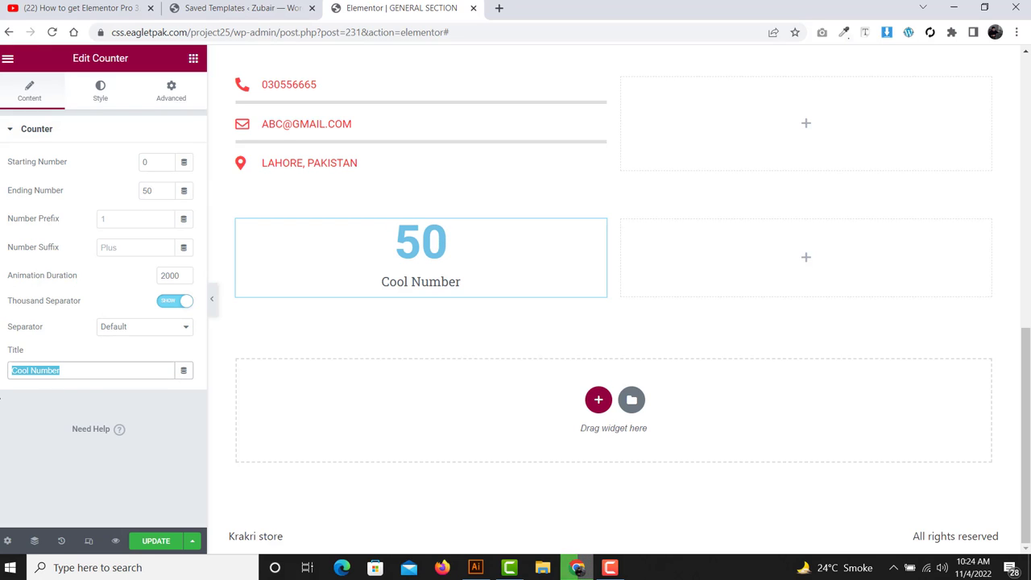
type("FARO")
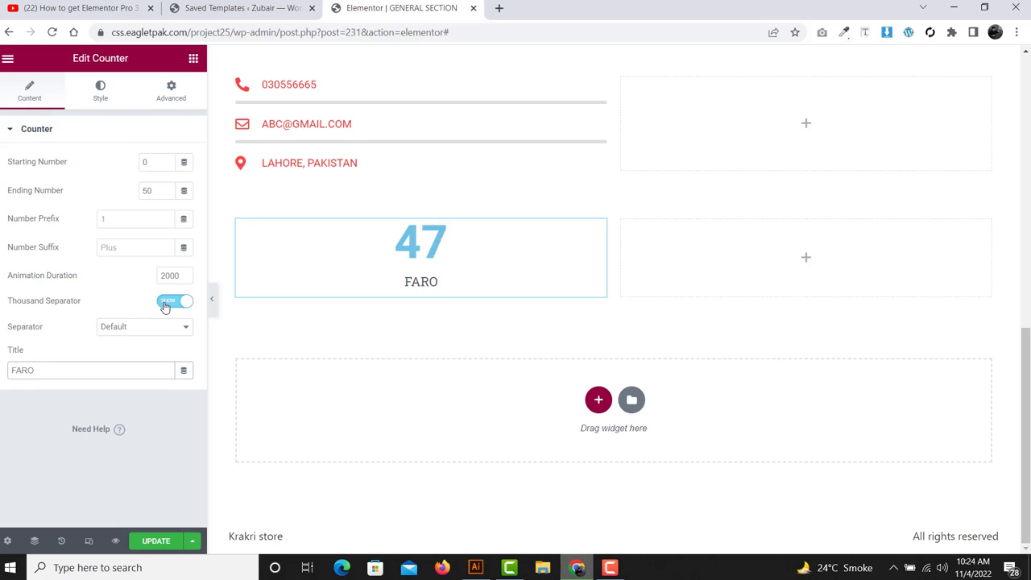
- Change the counter's number text colour to black
left_click(99, 95)
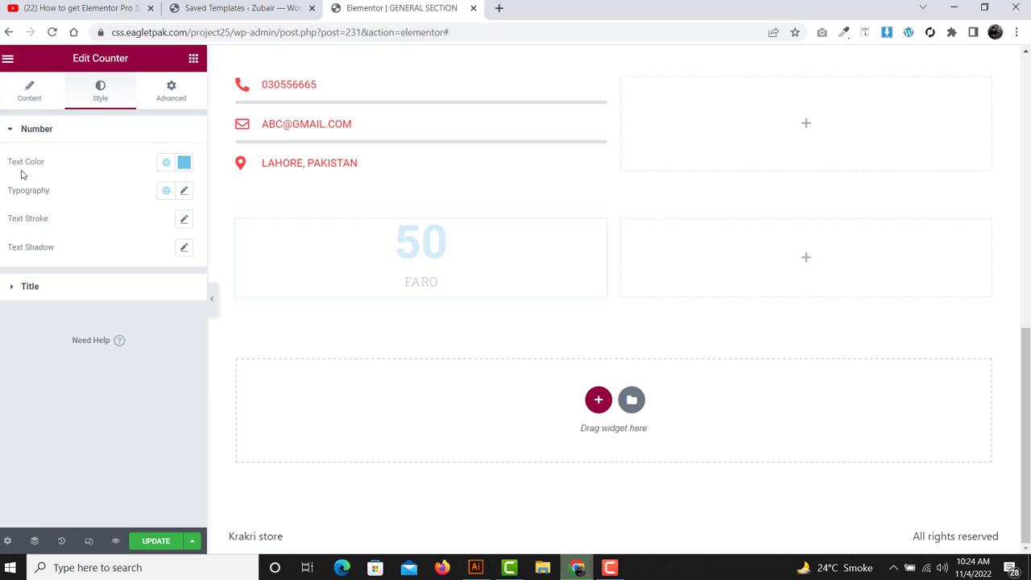
left_click_drag(7, 157, 107, 267)
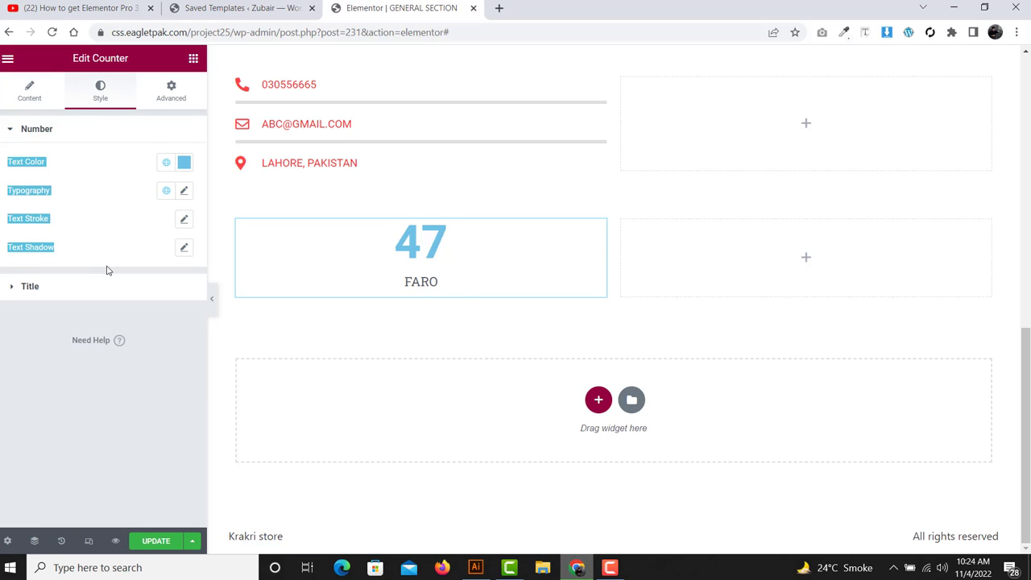
left_click(62, 163)
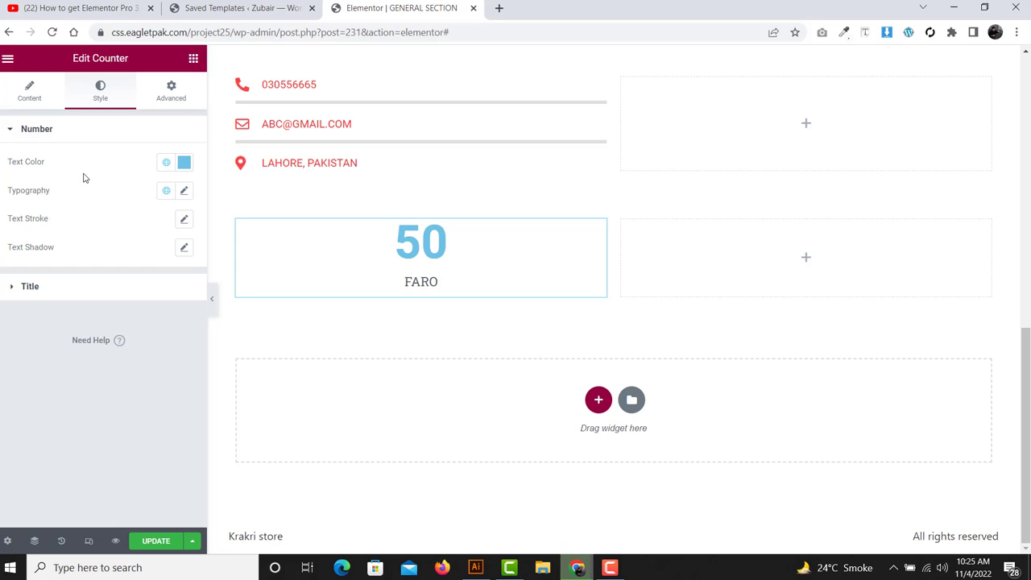
left_click(183, 161)
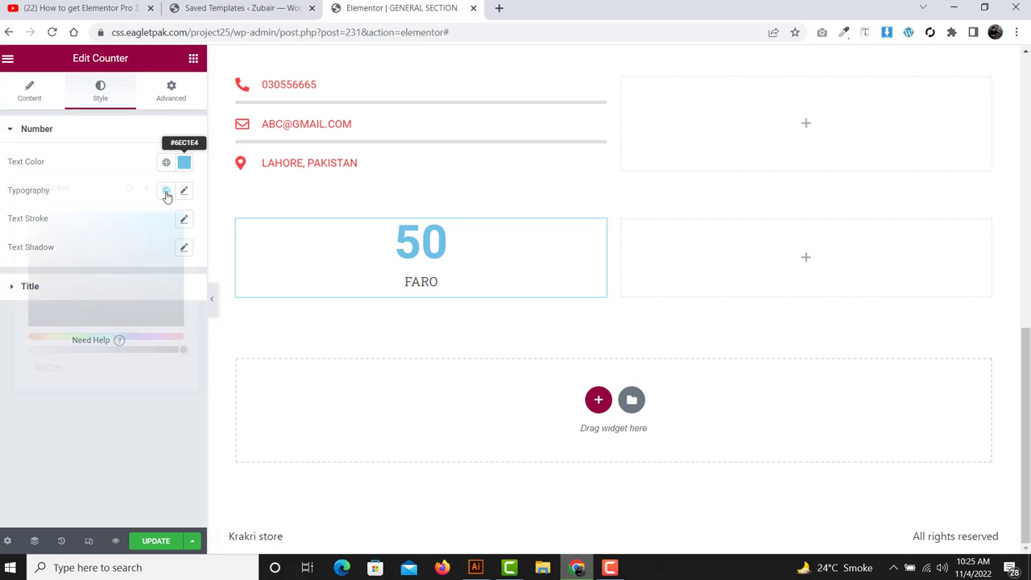
left_click_drag(90, 252, 25, 327)
left_click(85, 164)
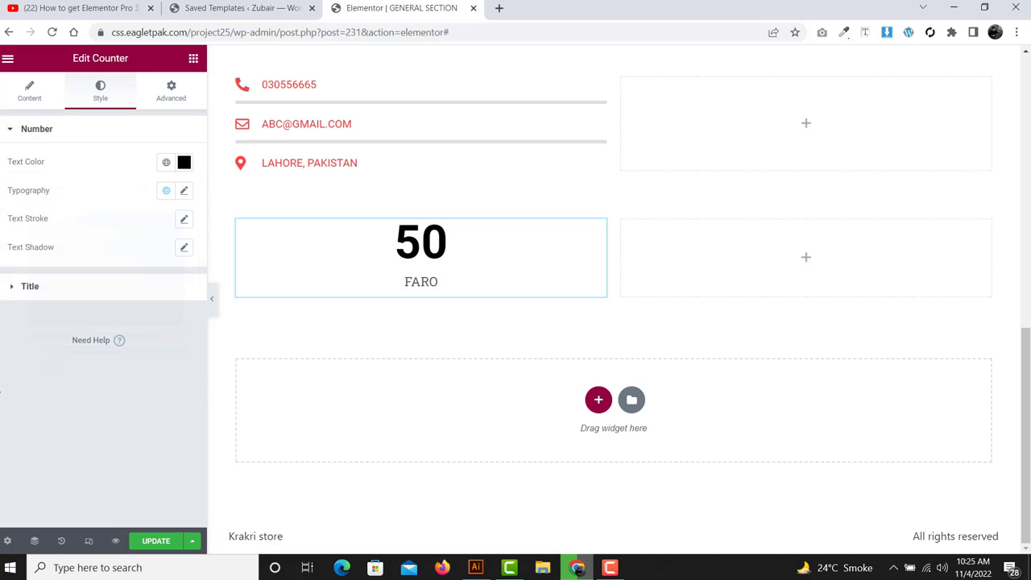
- Look through the number's Typography options and expand the Title style section
left_click_drag(66, 192, 1, 169)
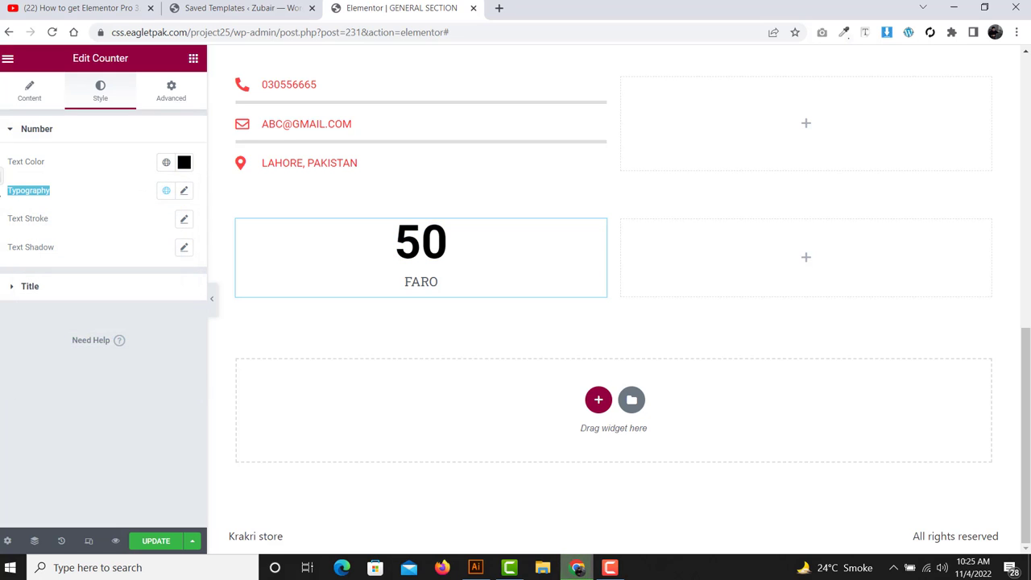
left_click(185, 191)
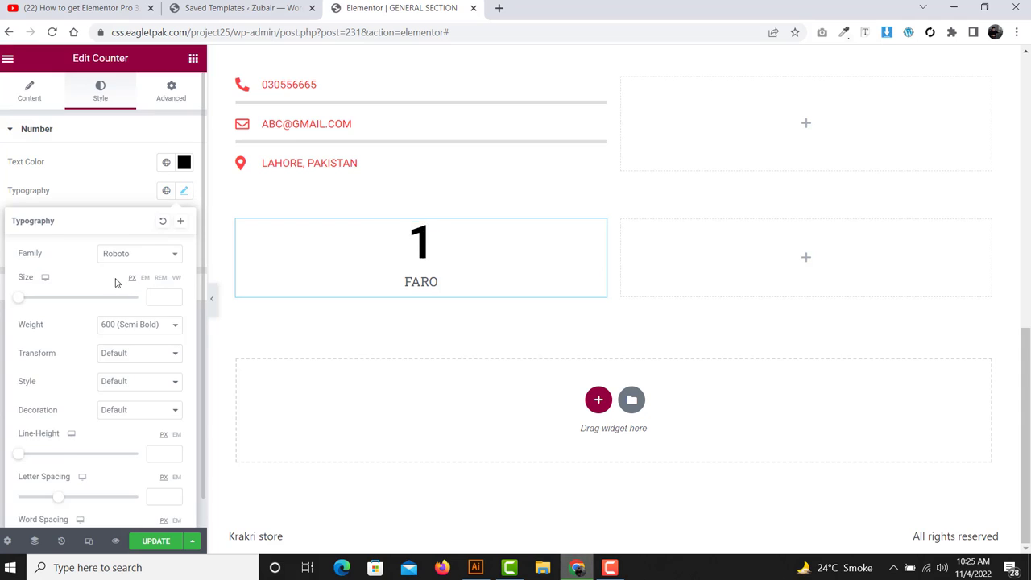
scroll(115, 282, "down", 1)
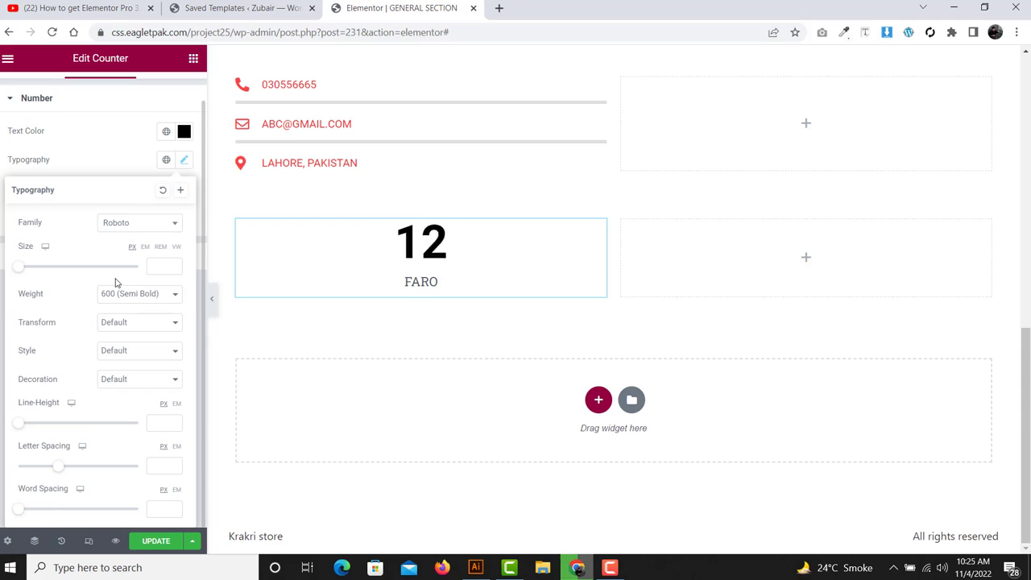
left_click(99, 155)
left_click(68, 274)
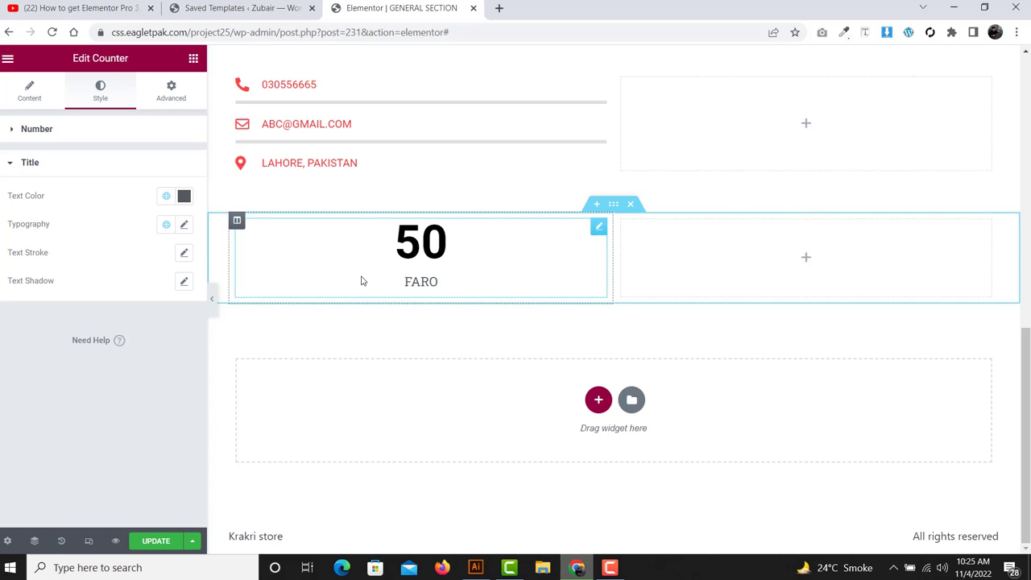
left_click_drag(1, 200, 53, 190)
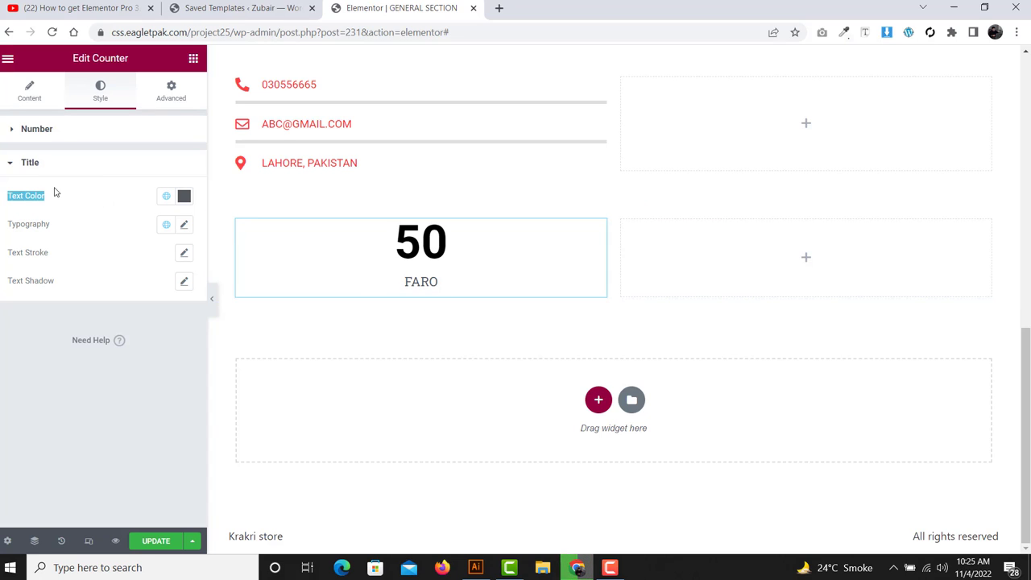
left_click_drag(4, 225, 50, 231)
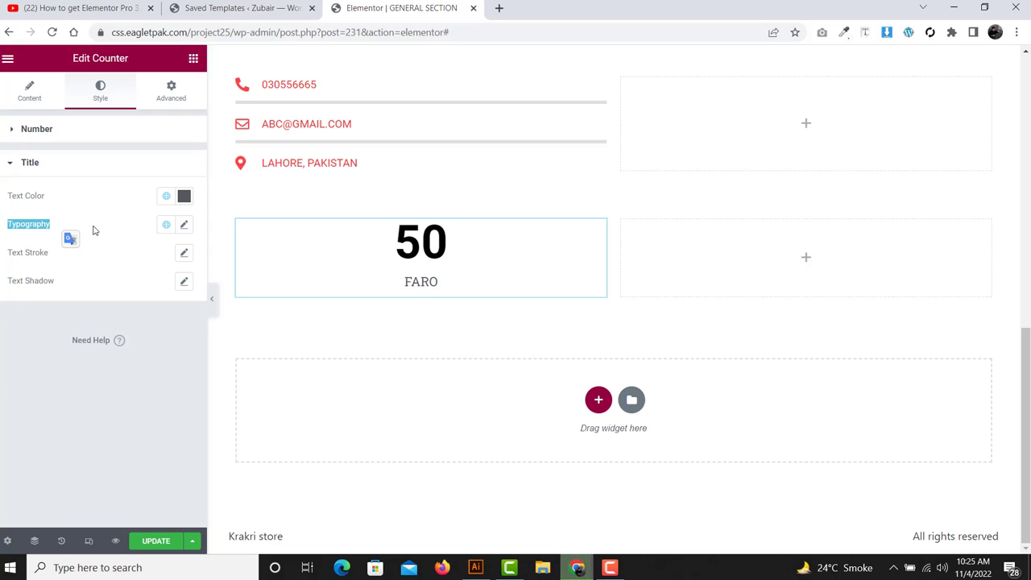
left_click(145, 222)
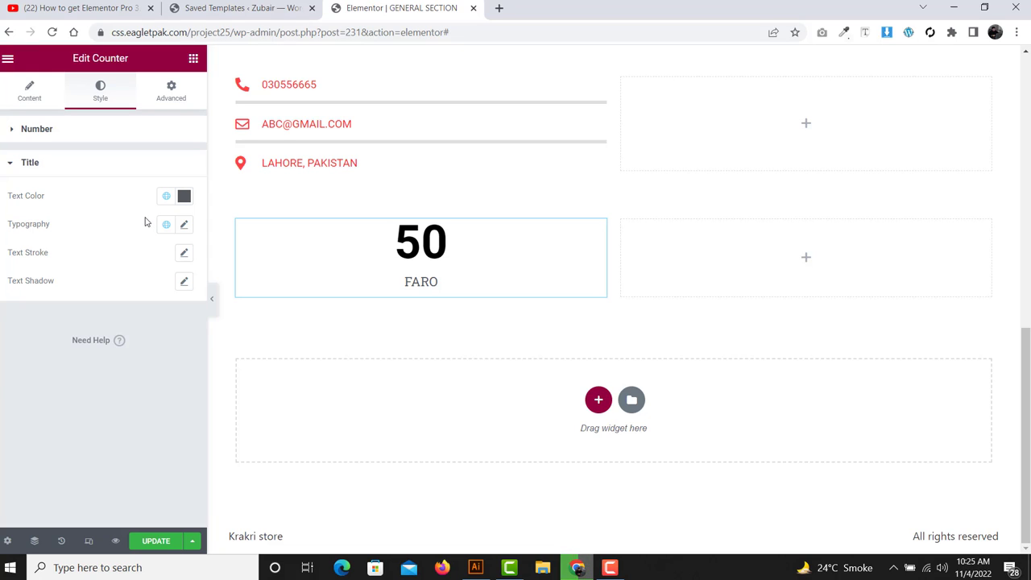
- Add and delete a trial counter, then duplicate the FARO counter twice
left_click(193, 58)
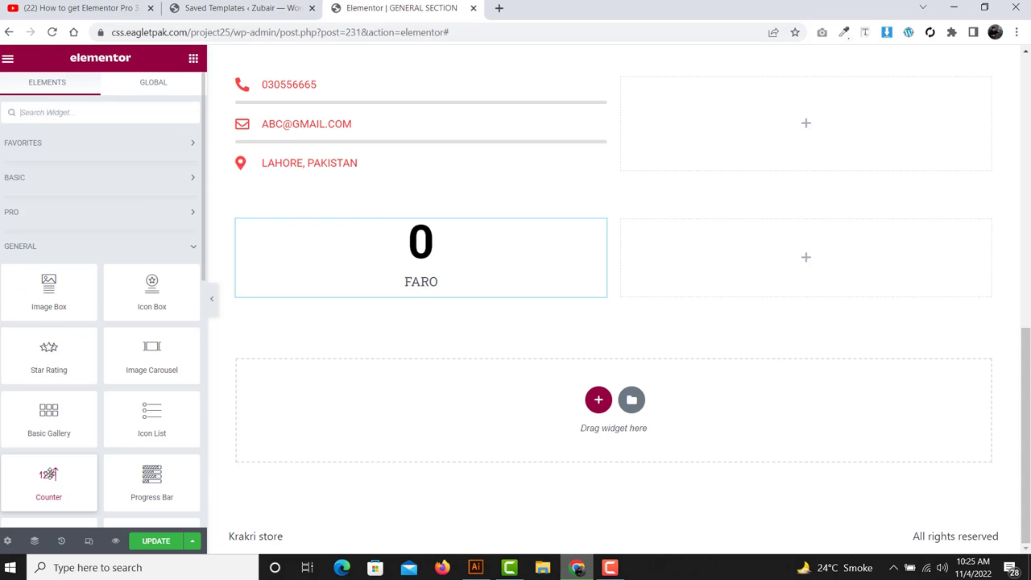
left_click_drag(47, 474, 423, 291)
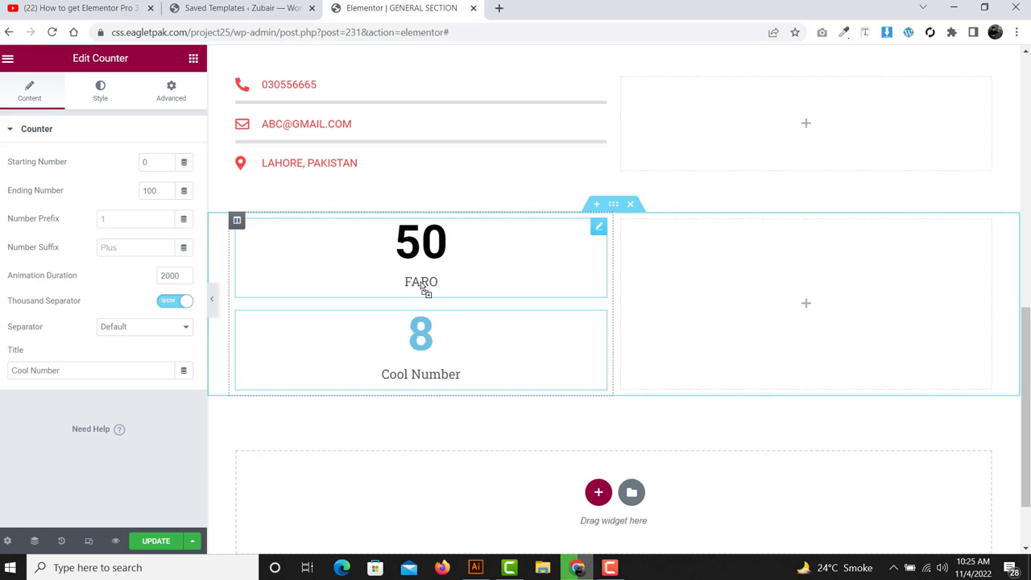
right_click(406, 346)
left_click(444, 537)
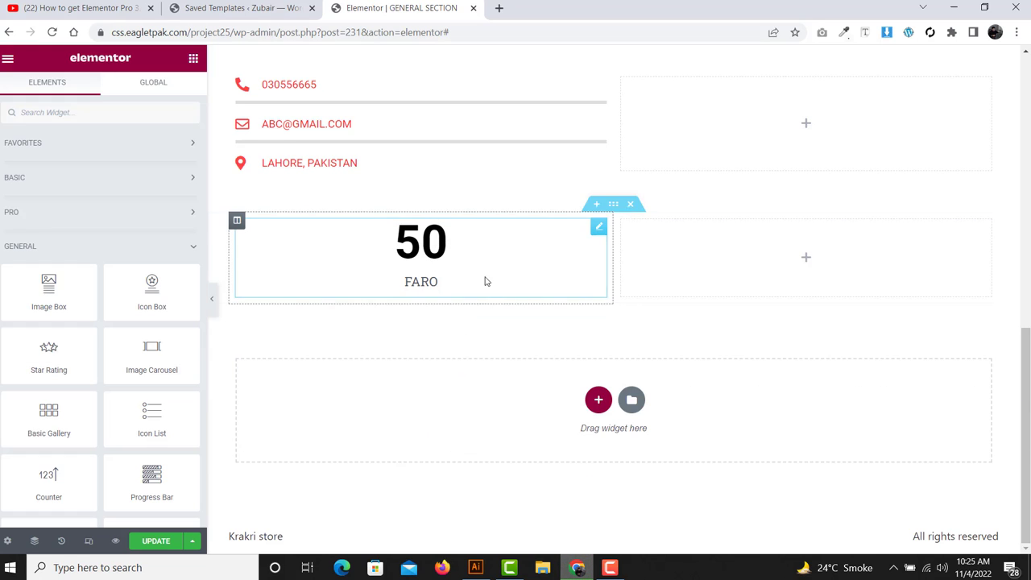
right_click(597, 230)
left_click(613, 261)
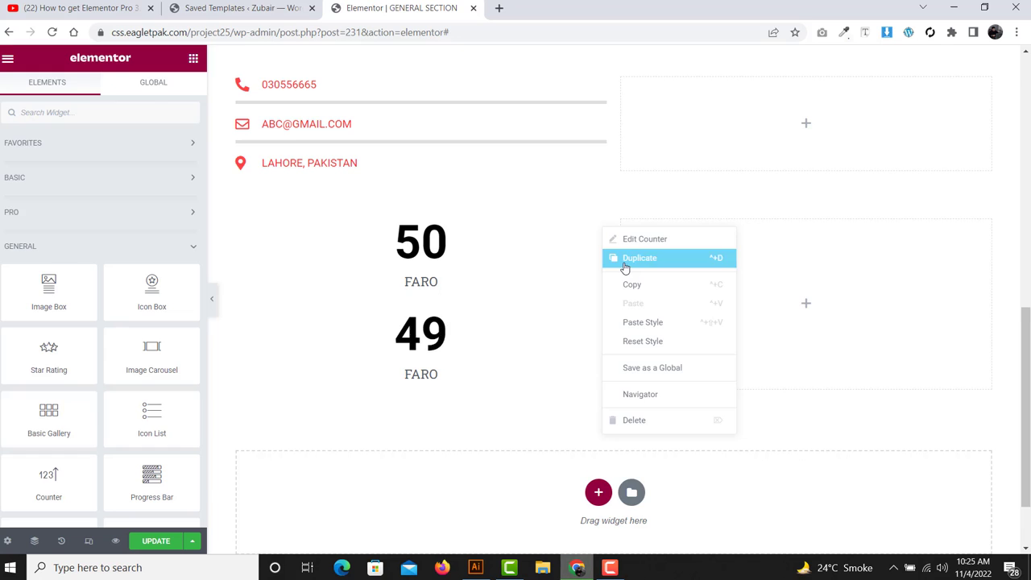
left_click(625, 259)
scroll(460, 302, "down", 1)
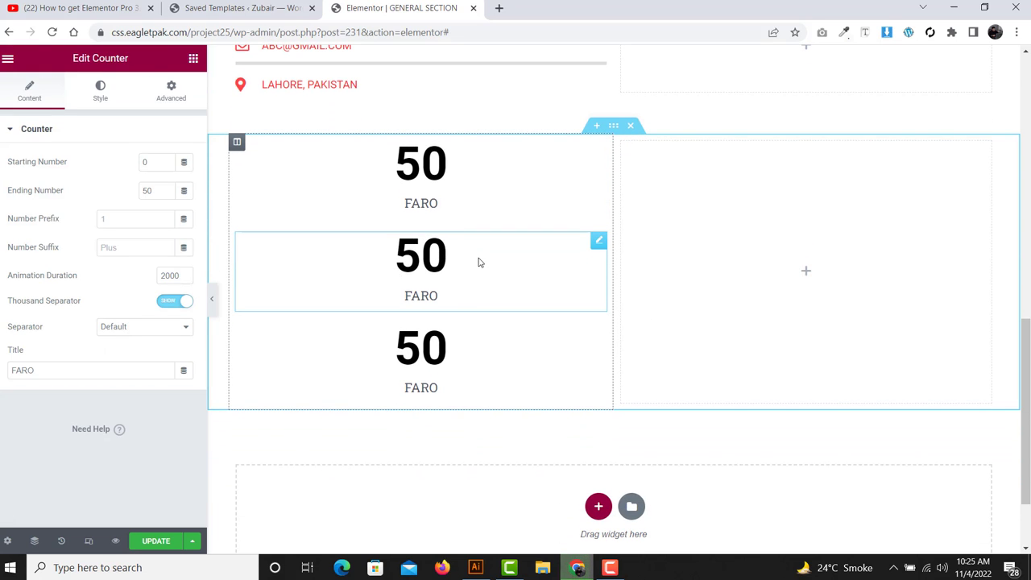
- Set the second counter to end at 100 with the title ROFI
double_click(161, 190)
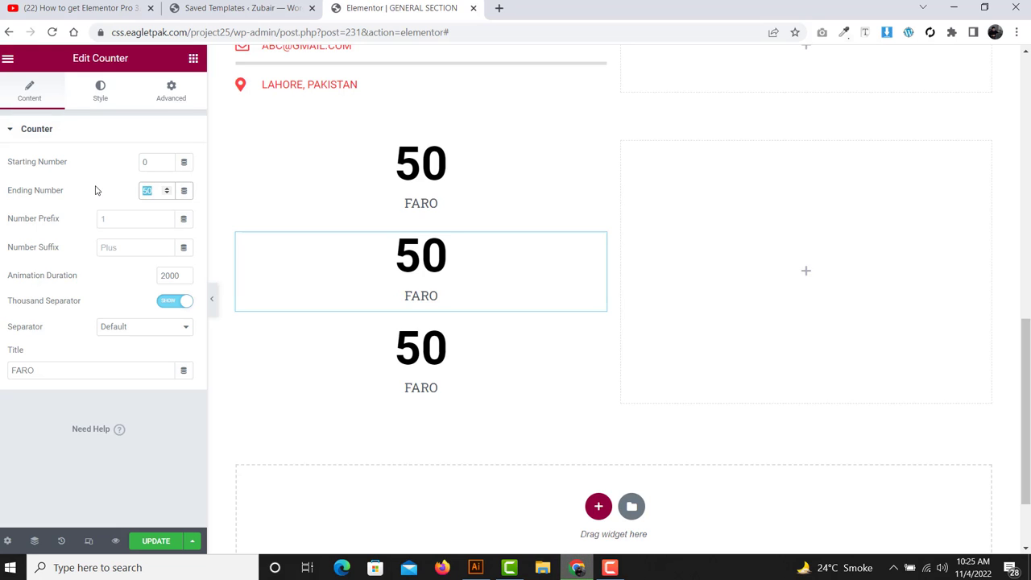
type("100")
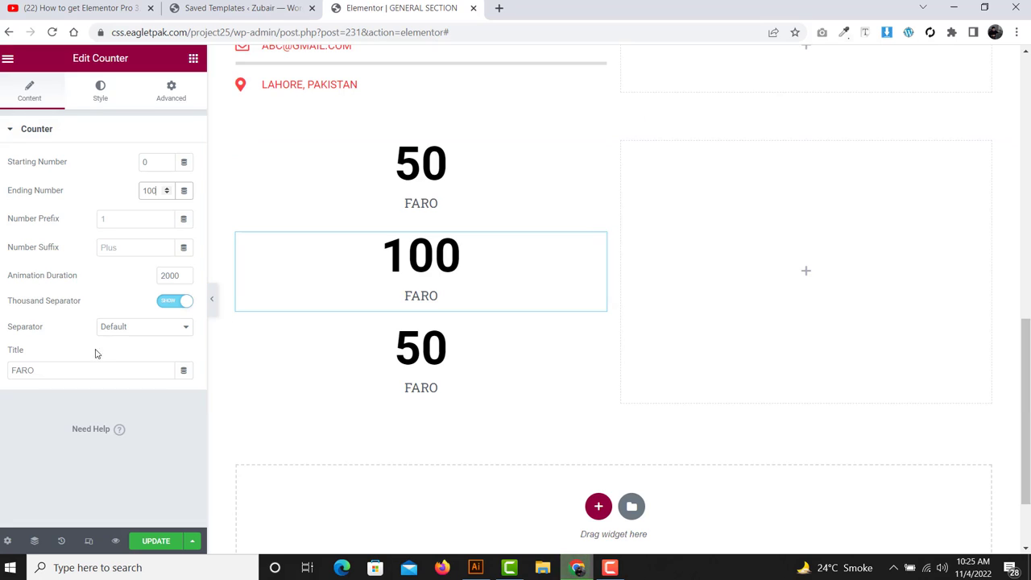
double_click(60, 371)
type("ROFI")
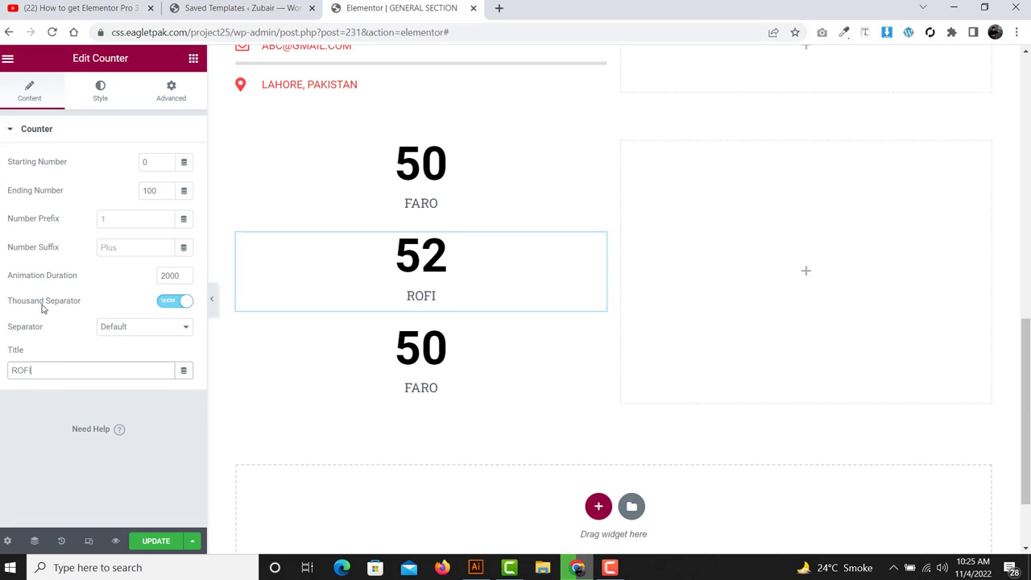
- Set the third counter to end at 150 with the title ALI
left_click(442, 357)
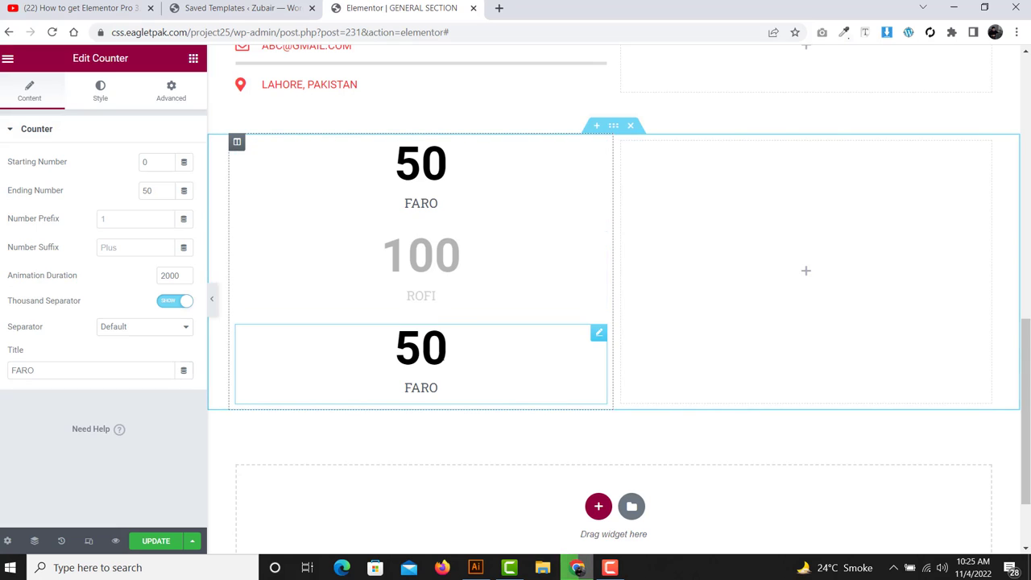
left_click(143, 190)
type("1")
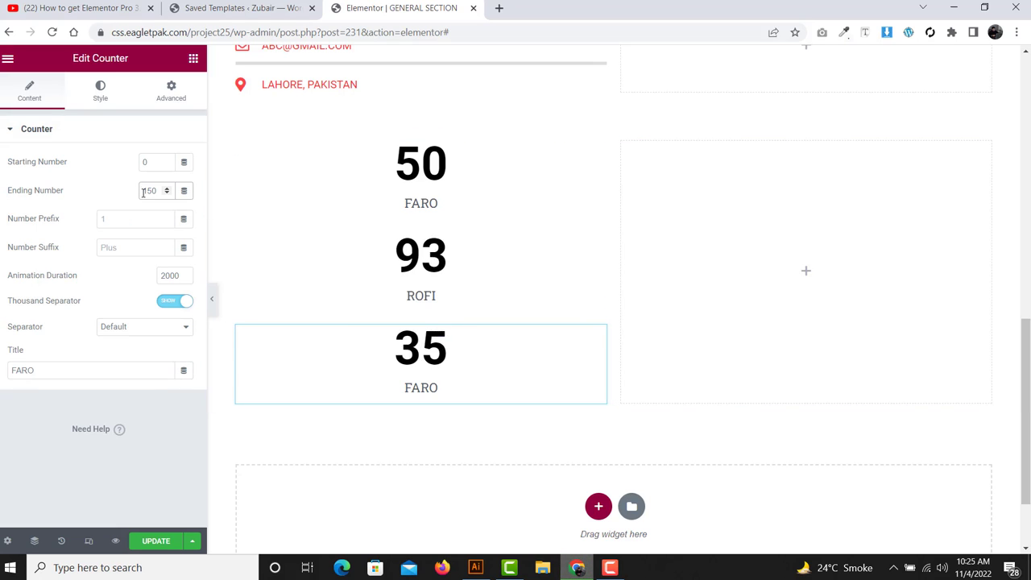
left_click(85, 375)
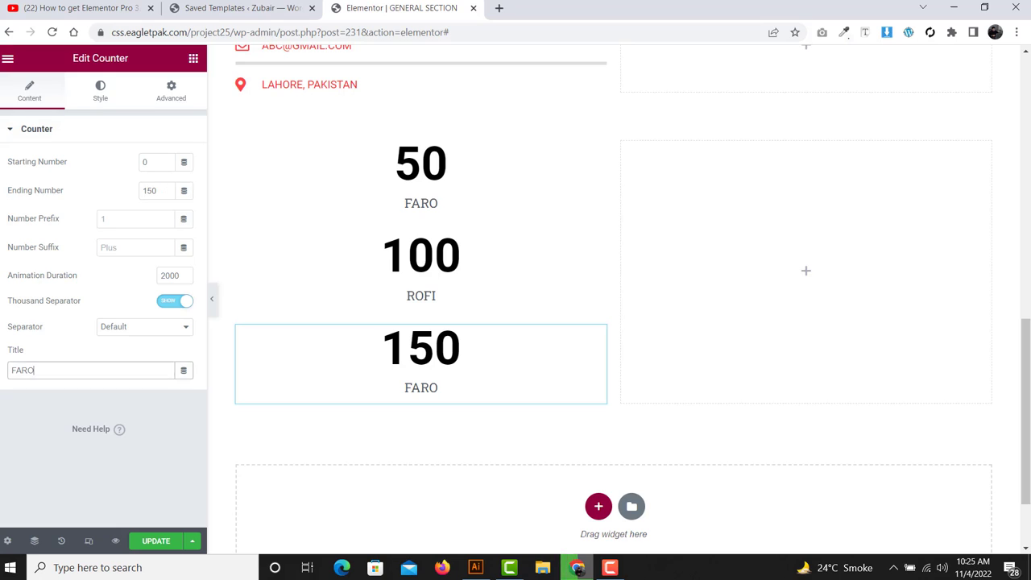
key("ctrl+a")
type("AL")
type("I")
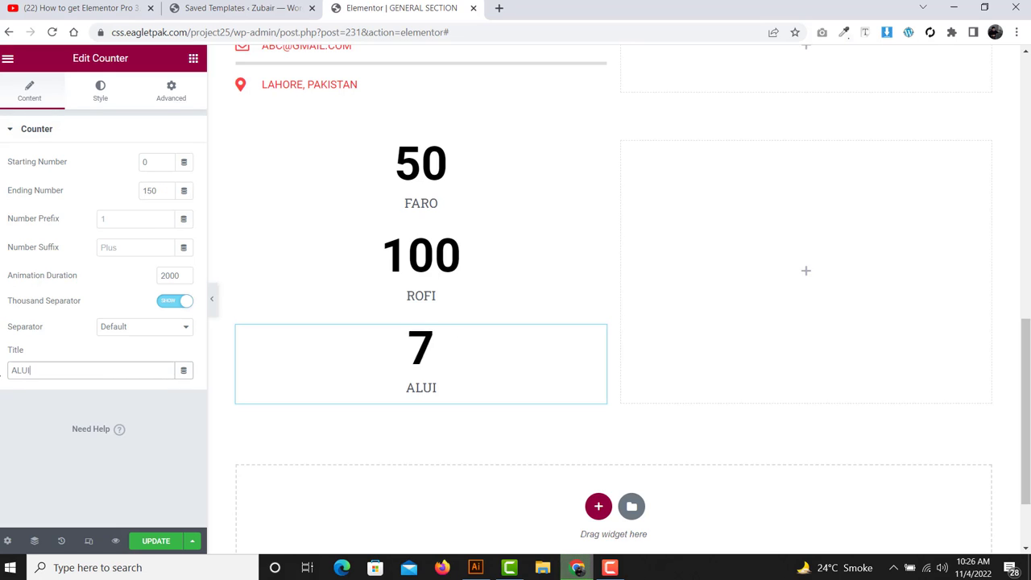
key("BackSpace")
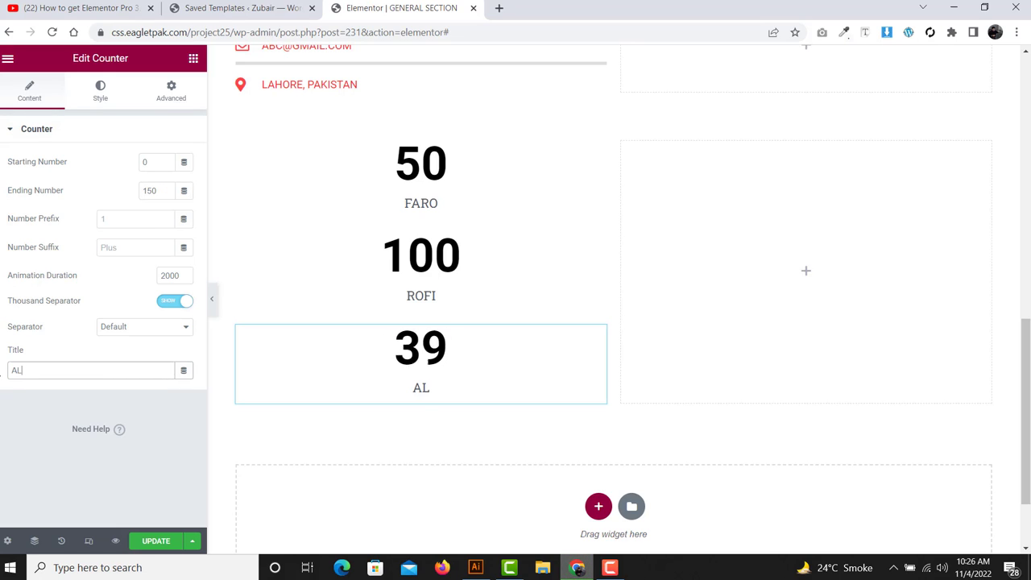
type("I")
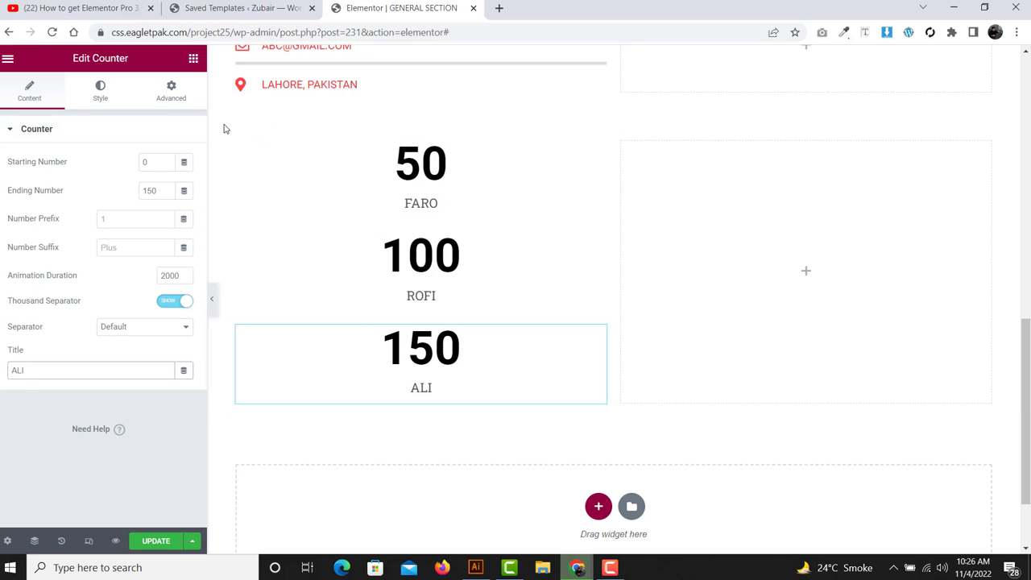
- Place a Progress Bar in the empty right column and title it WORDPRESS
left_click(193, 59)
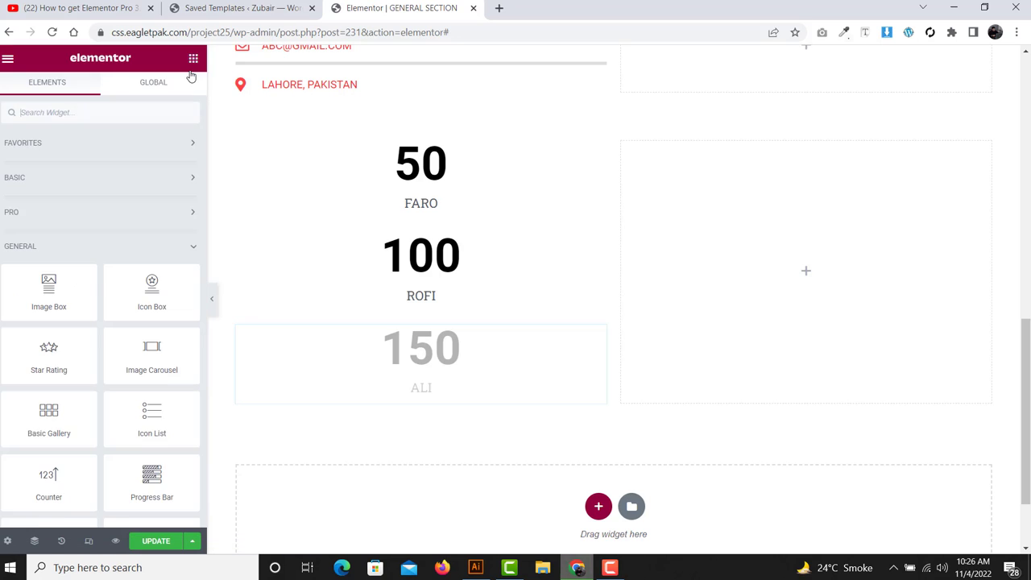
scroll(150, 200, "down", 3)
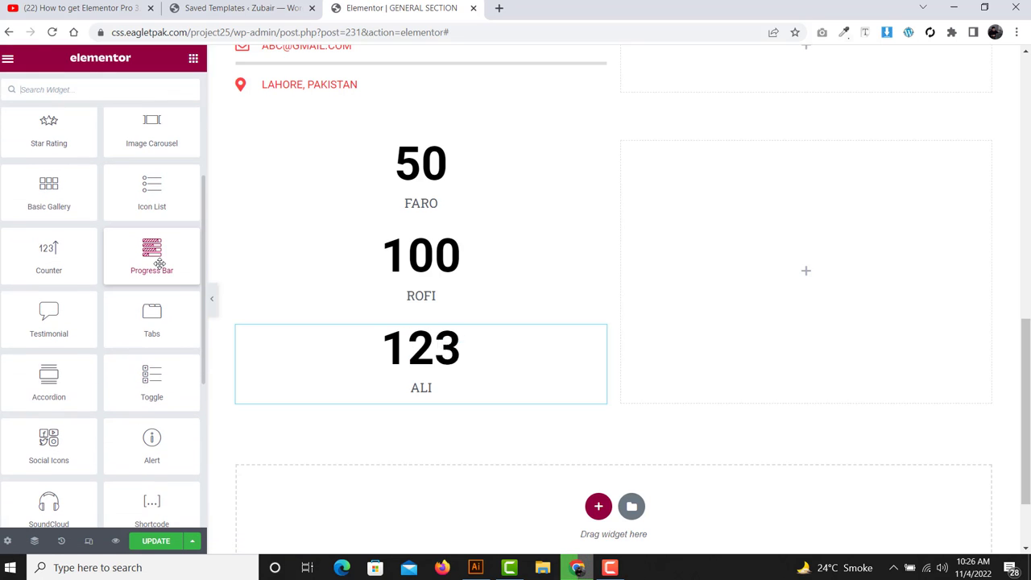
left_click_drag(159, 264, 757, 296)
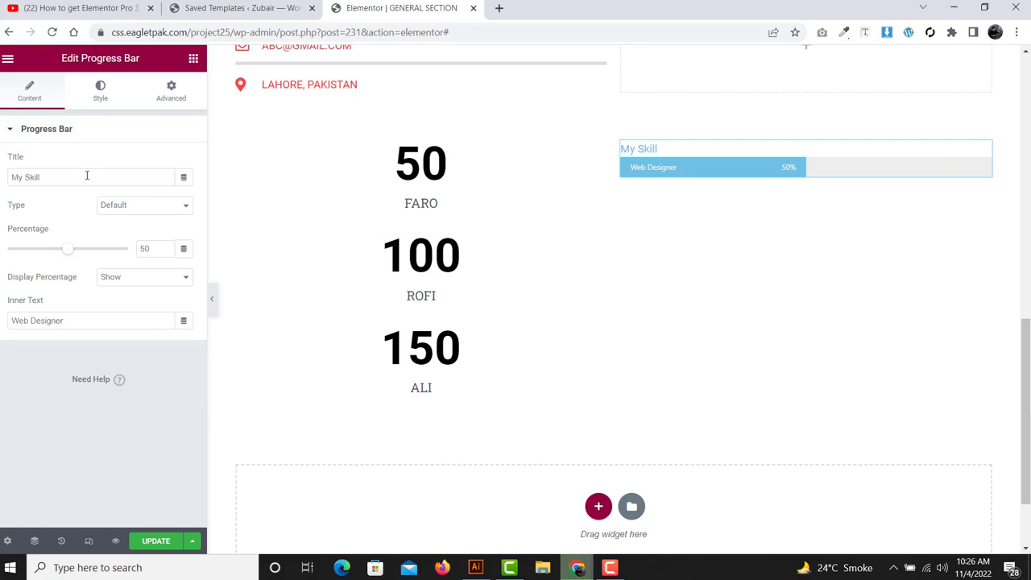
left_click_drag(87, 176, 9, 177)
type("WOR")
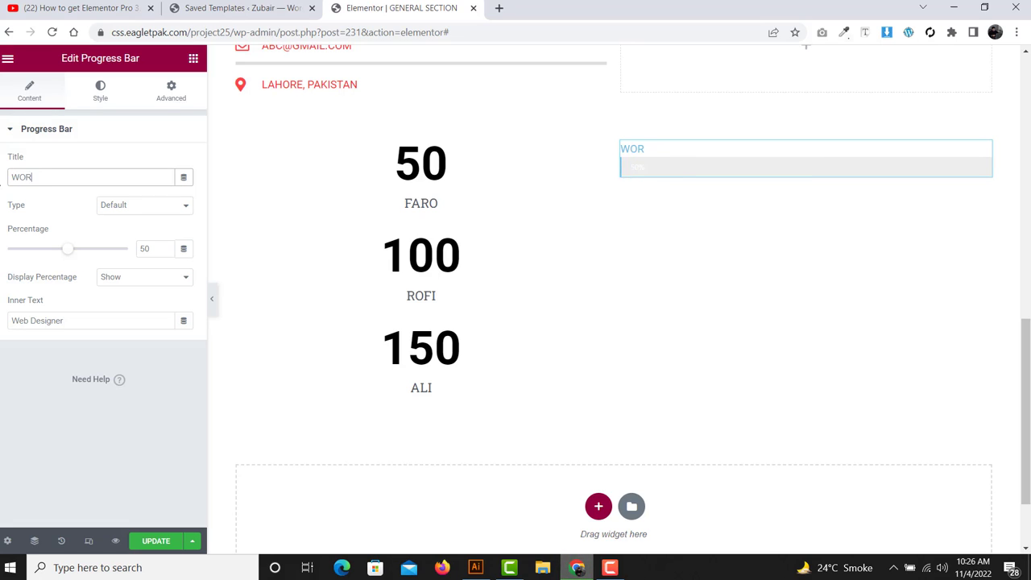
type("DPRESS")
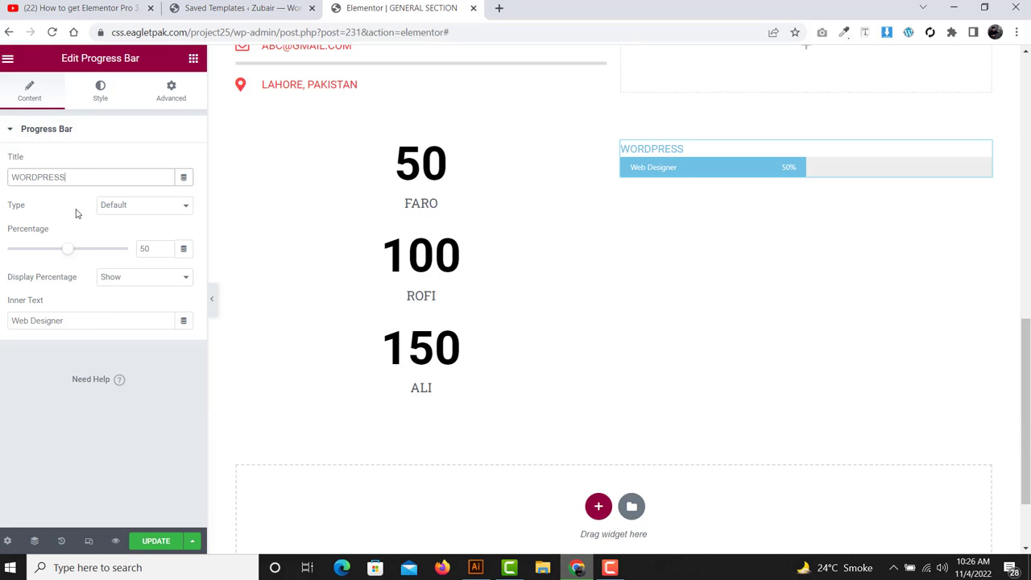
- Set the percentage to 90 and keep the percentage label shown
left_click_drag(60, 230, 1, 232)
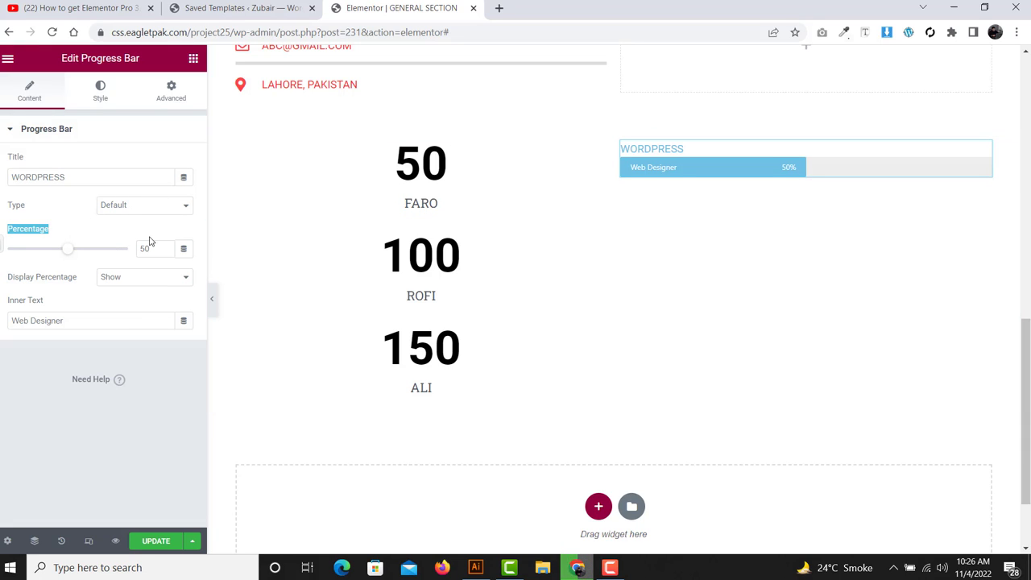
left_click_drag(154, 249, 108, 259)
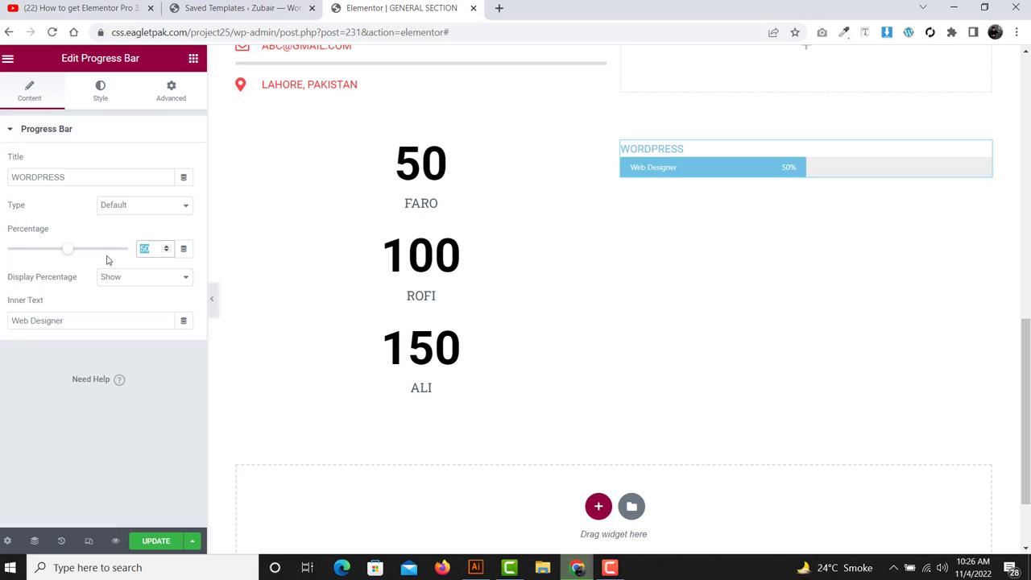
type("90")
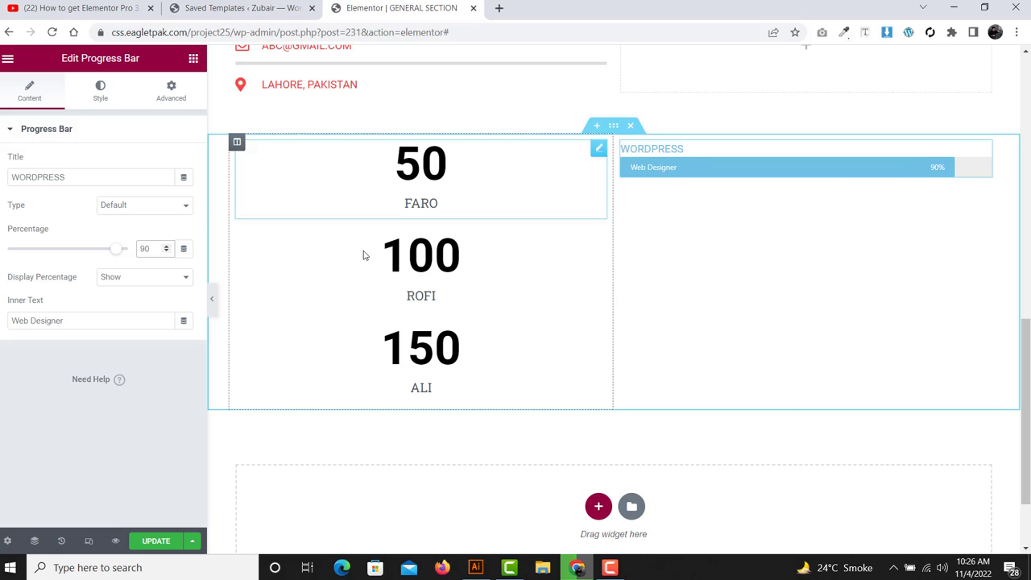
left_click(134, 279)
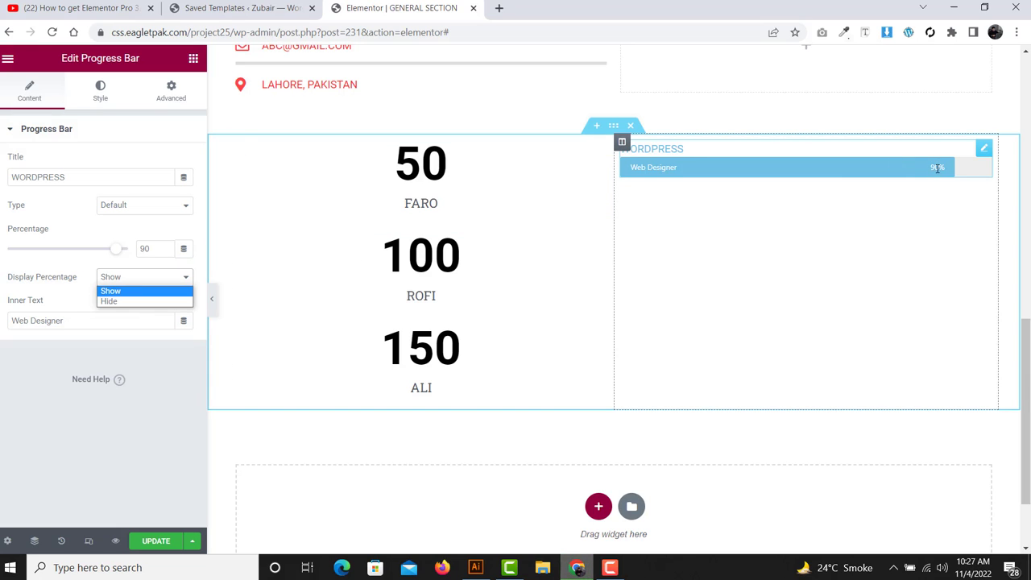
left_click(108, 302)
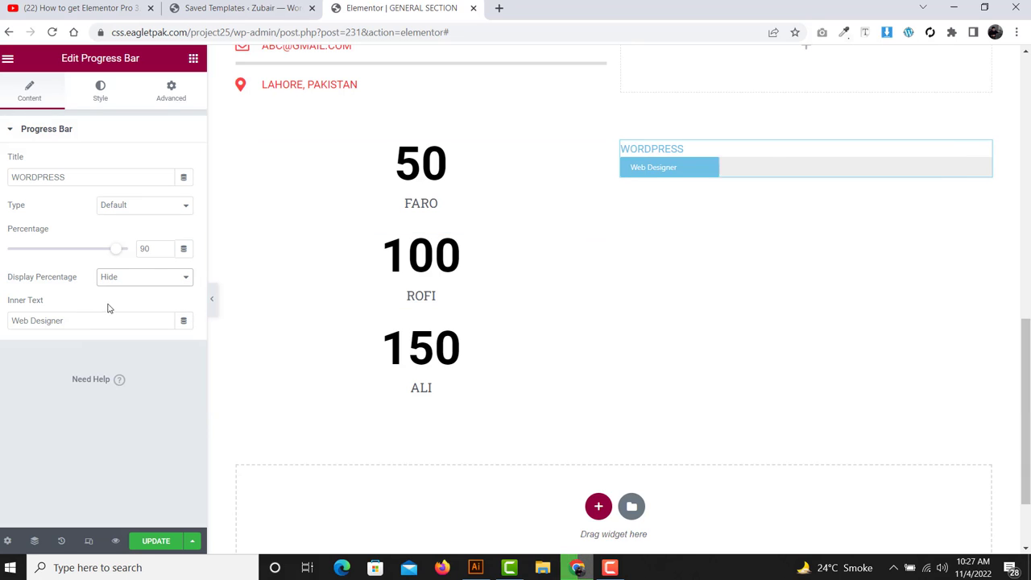
left_click(132, 277)
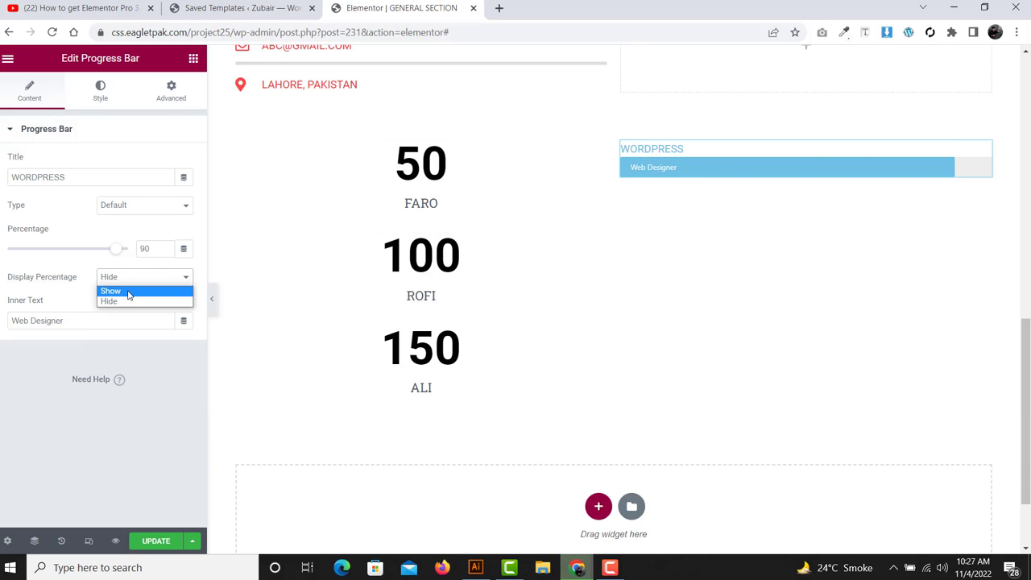
left_click(129, 292)
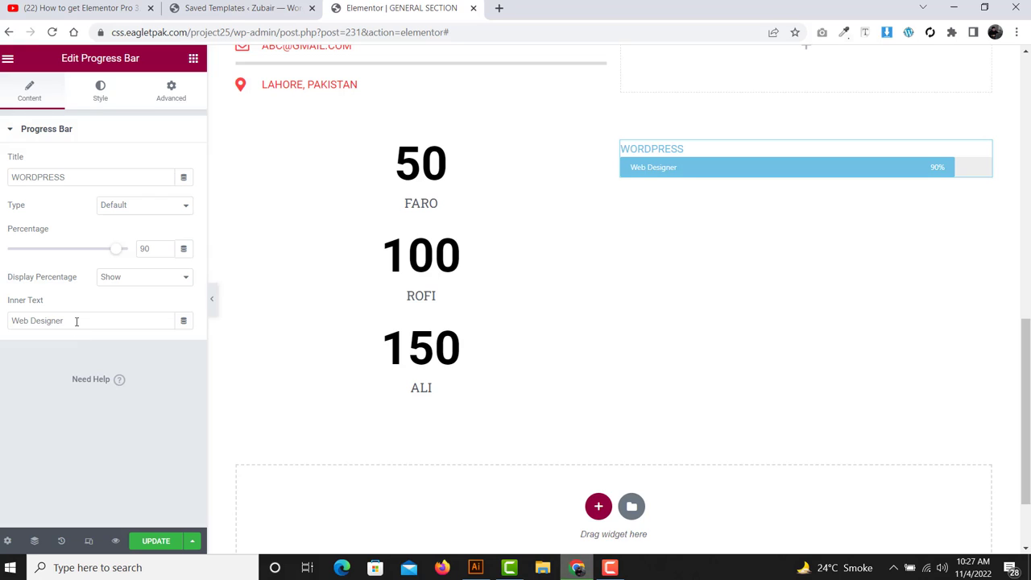
- Review the 'Web Designer' inner text, then bring up the bar's style settings
left_click_drag(77, 321, 1, 326)
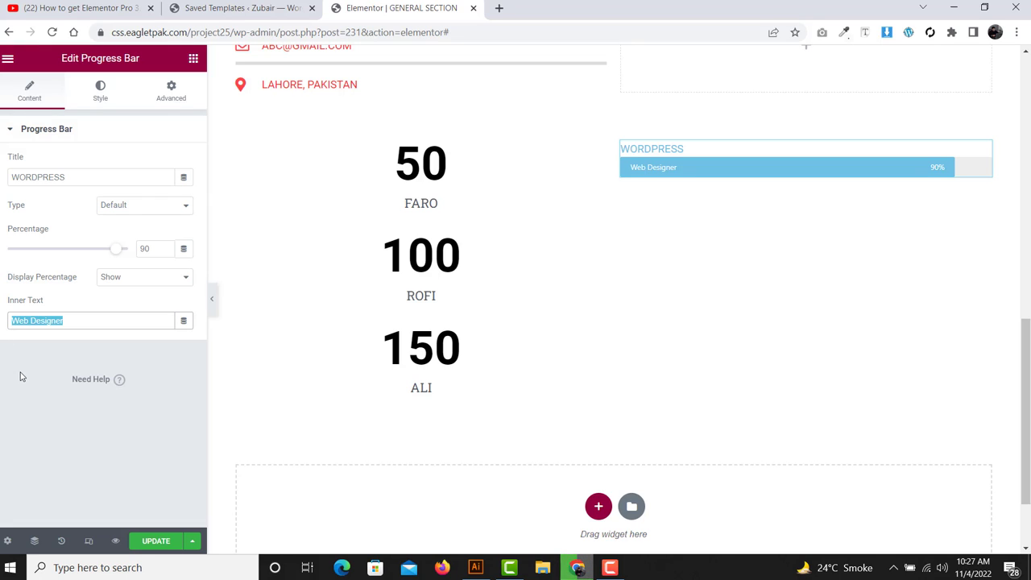
left_click(52, 323)
left_click_drag(68, 319, 11, 323)
left_click(44, 386)
left_click(101, 89)
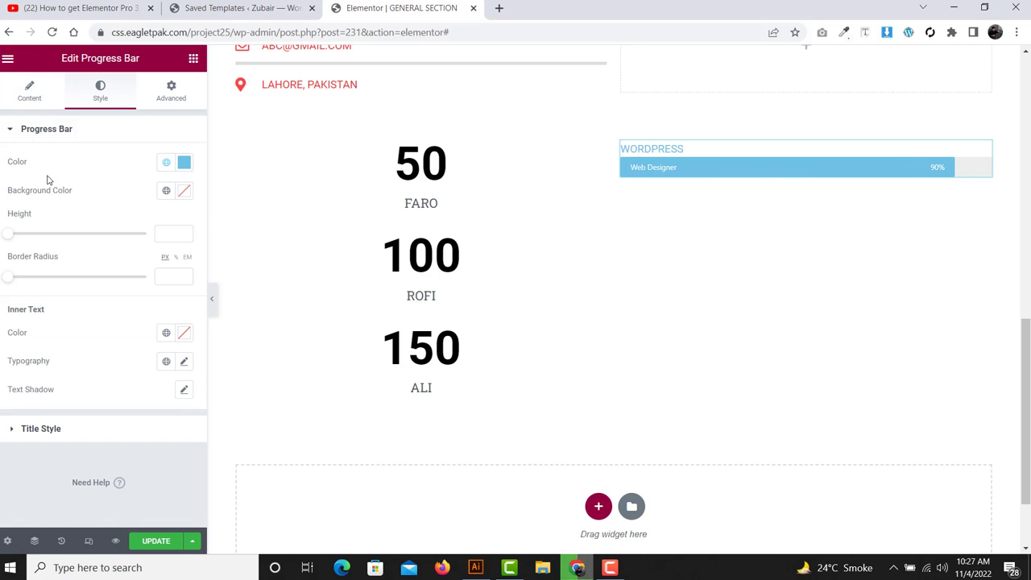
- Set the progress bar fill colour to black (#000000)
left_click(23, 139)
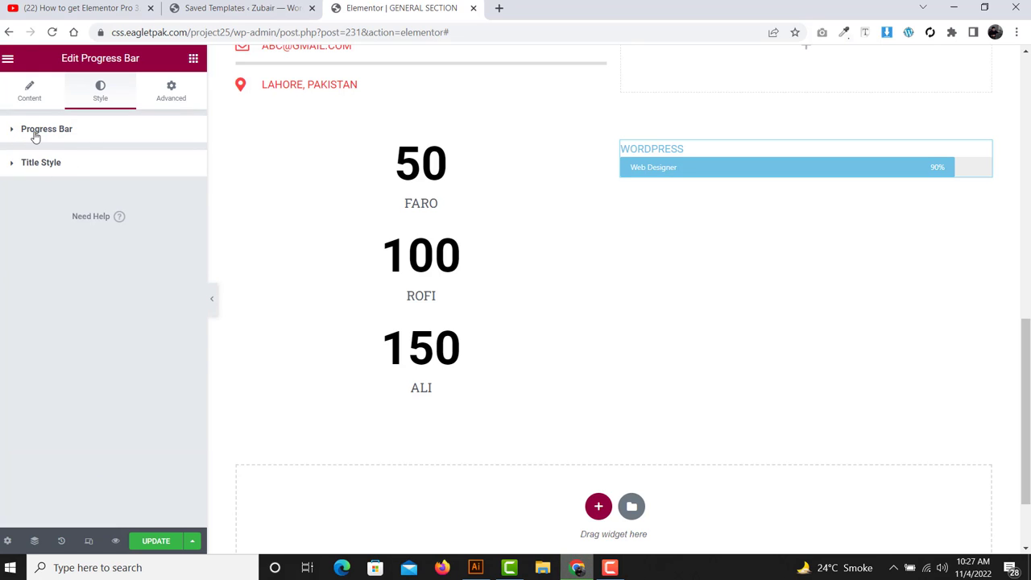
left_click(35, 135)
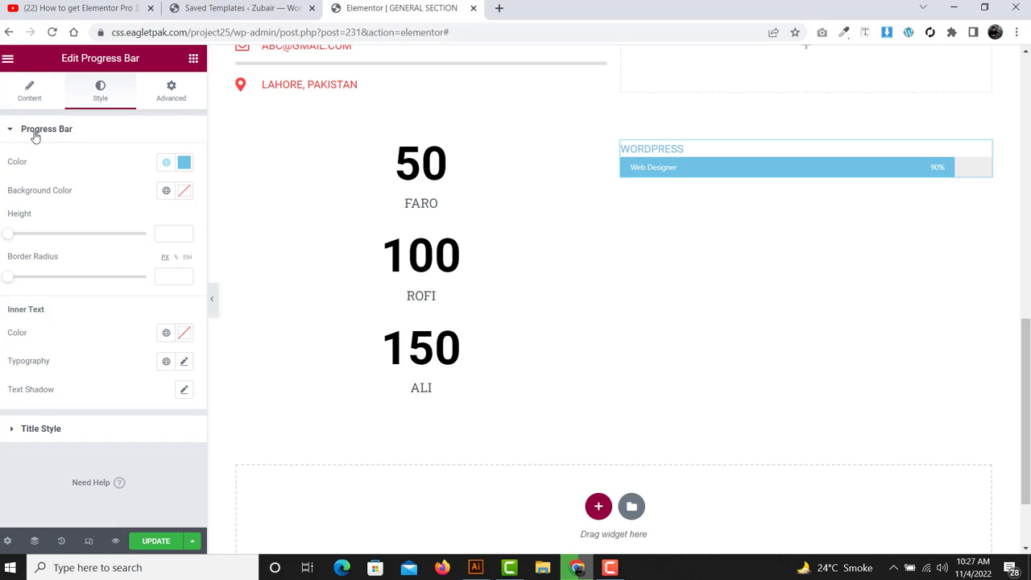
left_click(184, 162)
left_click(83, 269)
left_click_drag(12, 347, 3, 357)
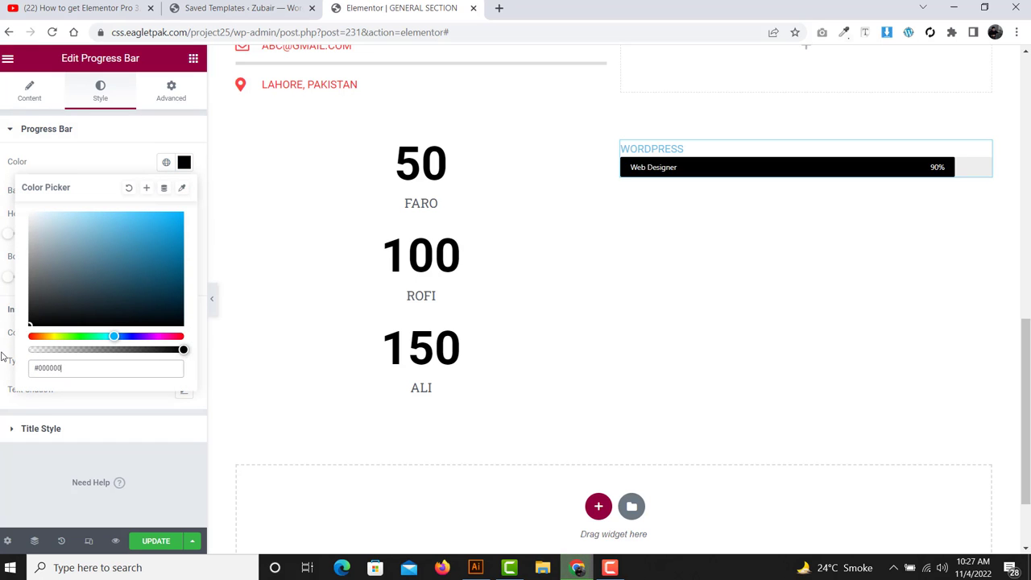
left_click(4, 355)
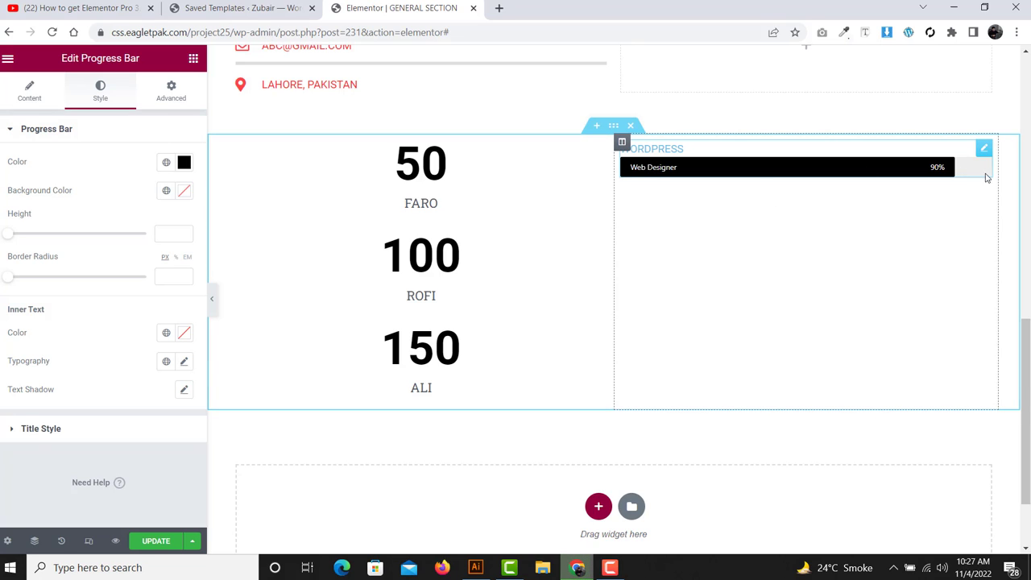
- Give the bar's empty track a light grey #EFEFEF background
left_click(184, 191)
type("#EFEFEF")
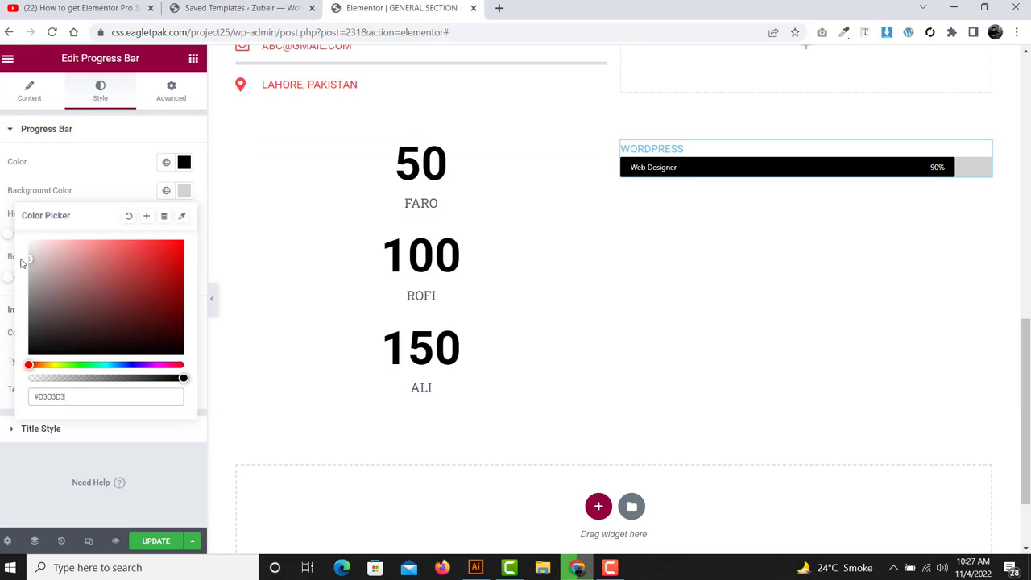
mouse_move(37, 278)
left_mouse_down()
mouse_move(41, 294)
mouse_move(104, 295)
mouse_move(65, 285)
mouse_move(29, 244)
mouse_move(26, 256)
left_mouse_up()
left_click(1, 256)
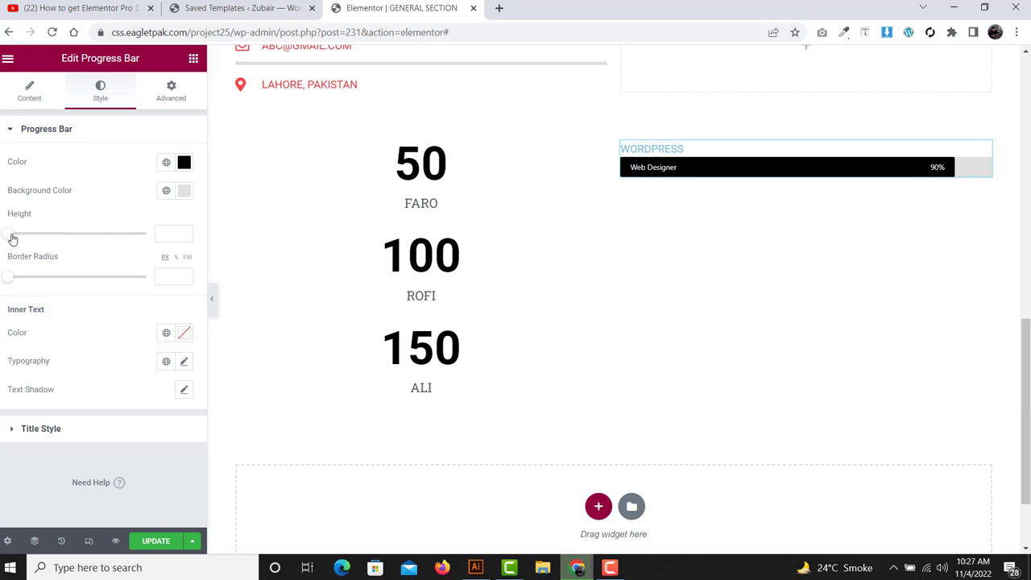
- Set the bar height to 20 and border radius to 44, then adjust settings below
left_click_drag(12, 239, 38, 239)
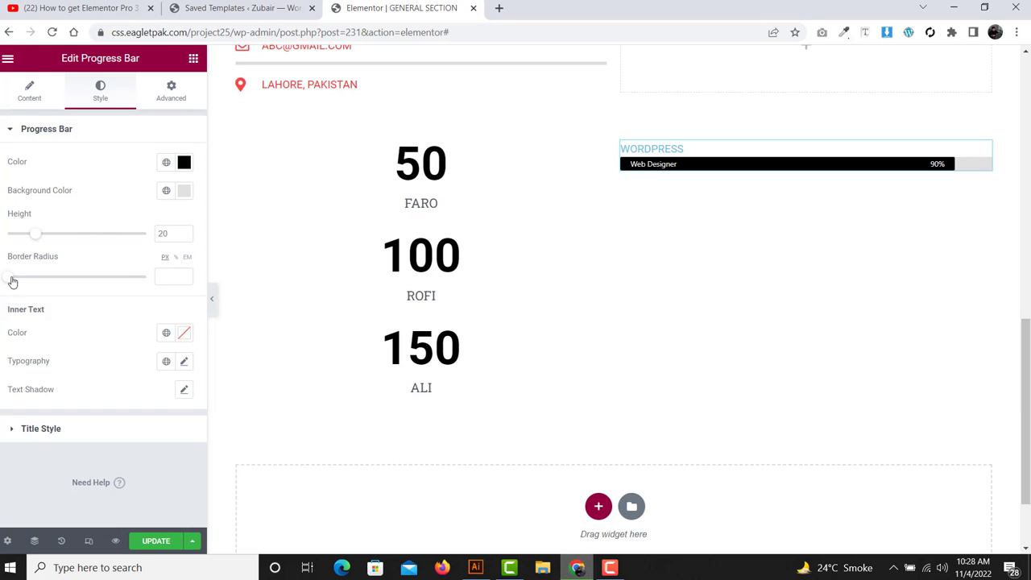
left_click_drag(10, 283, 70, 272)
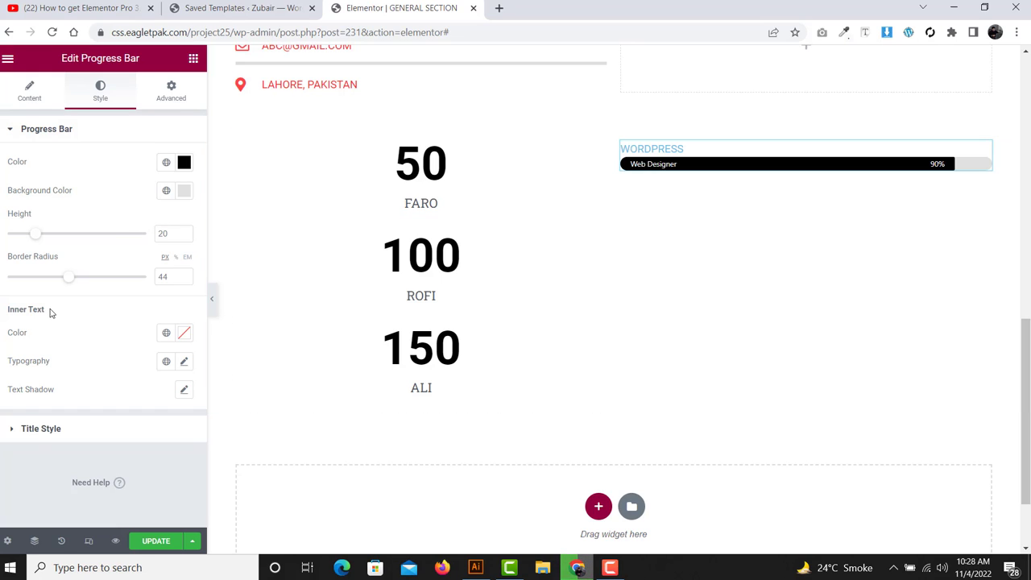
left_click_drag(50, 313, 3, 322)
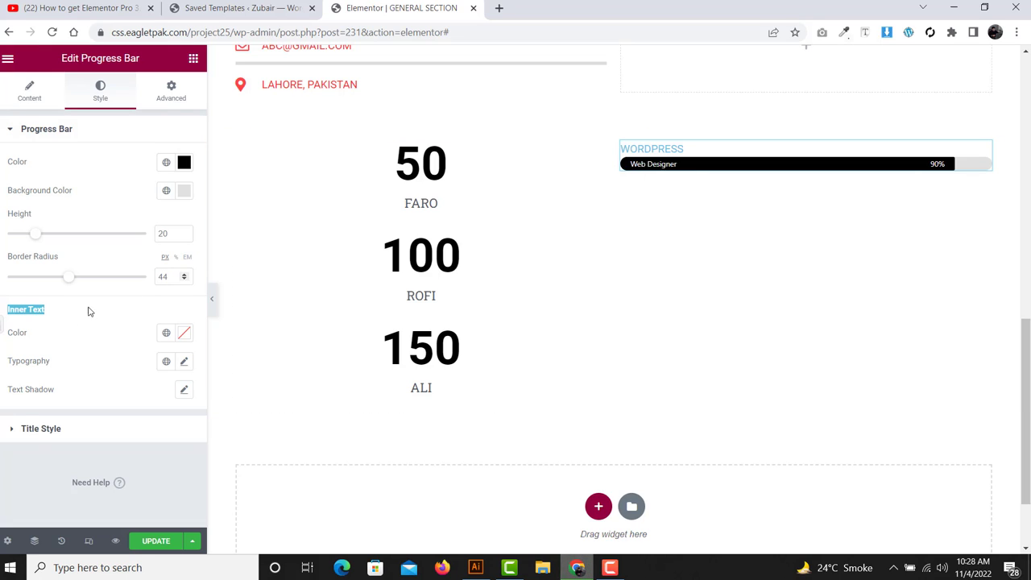
left_click(2, 320)
left_click_drag(3, 311, 73, 405)
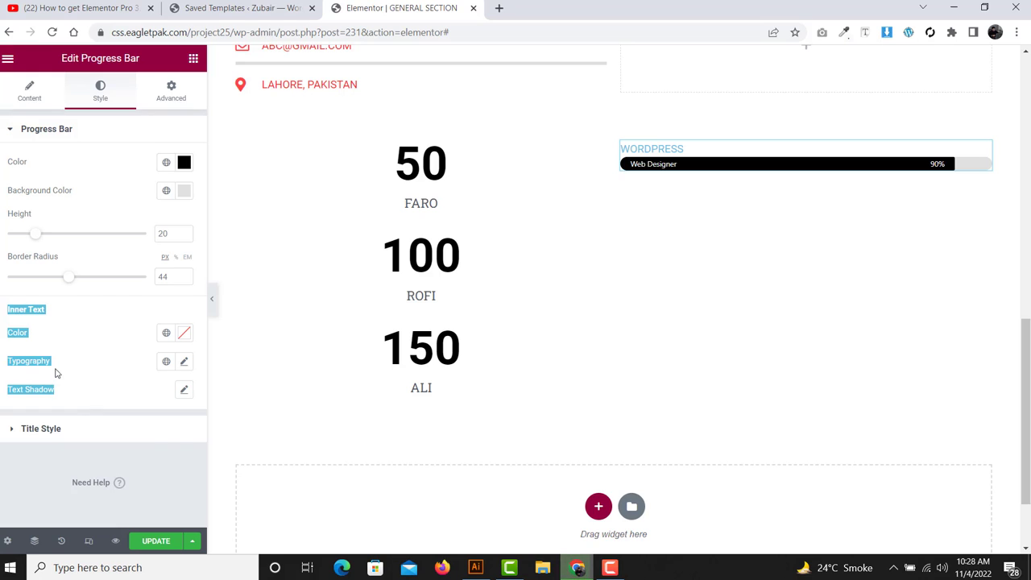
left_click(93, 337)
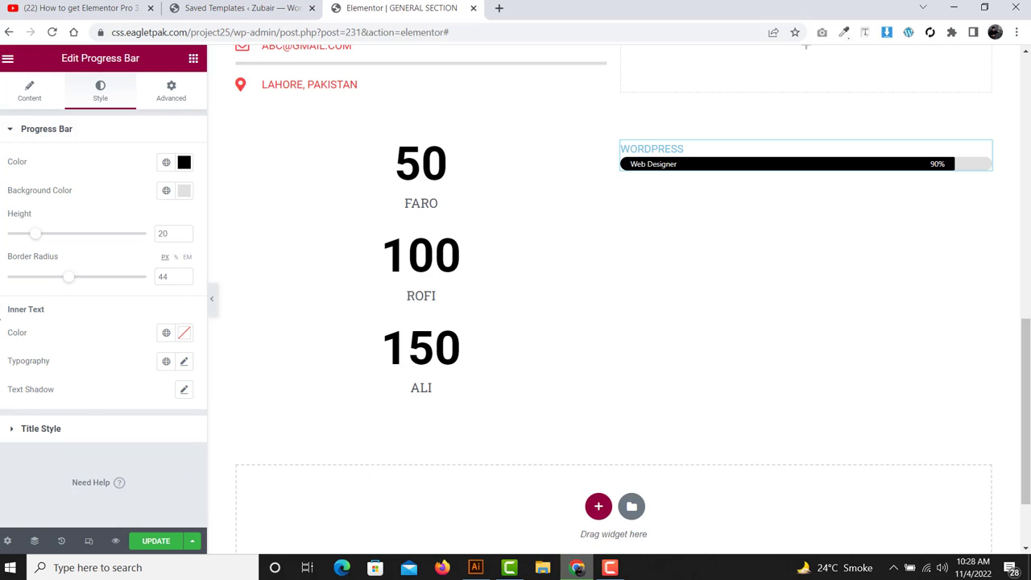
left_click_drag(2, 321, 85, 403)
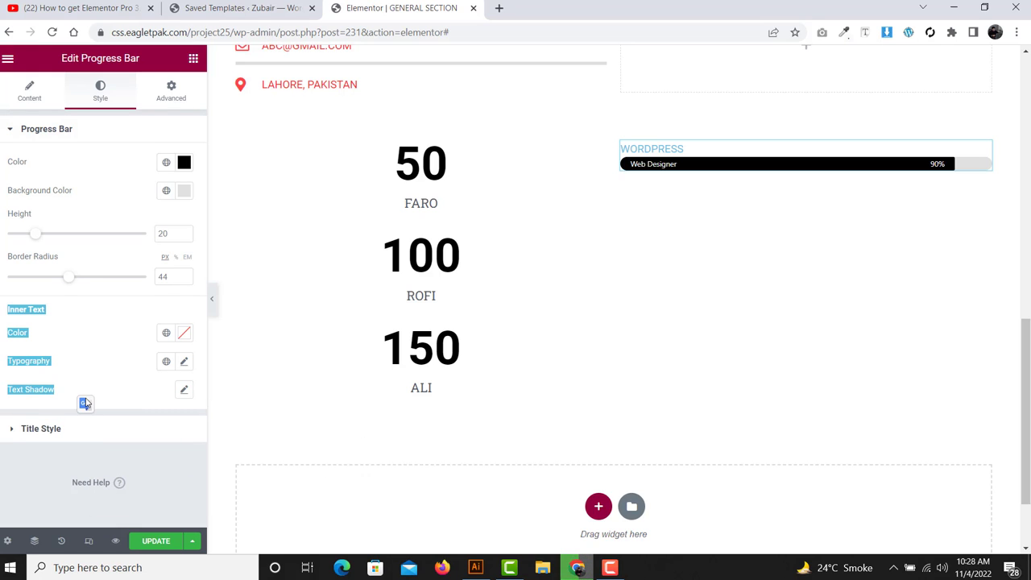
left_click(96, 361)
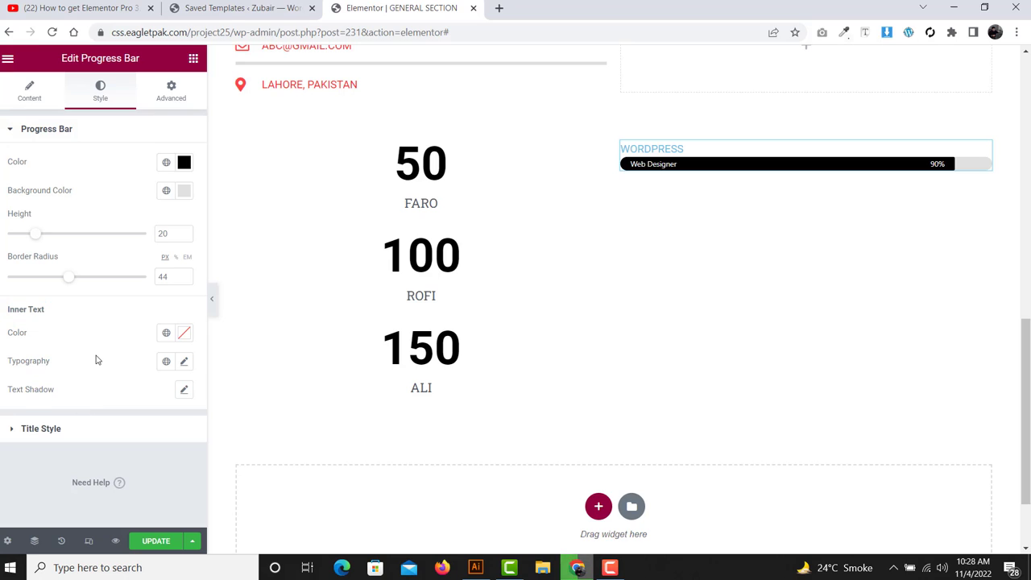
- Make the WORDPRESS progress bar title text black
left_click(62, 435)
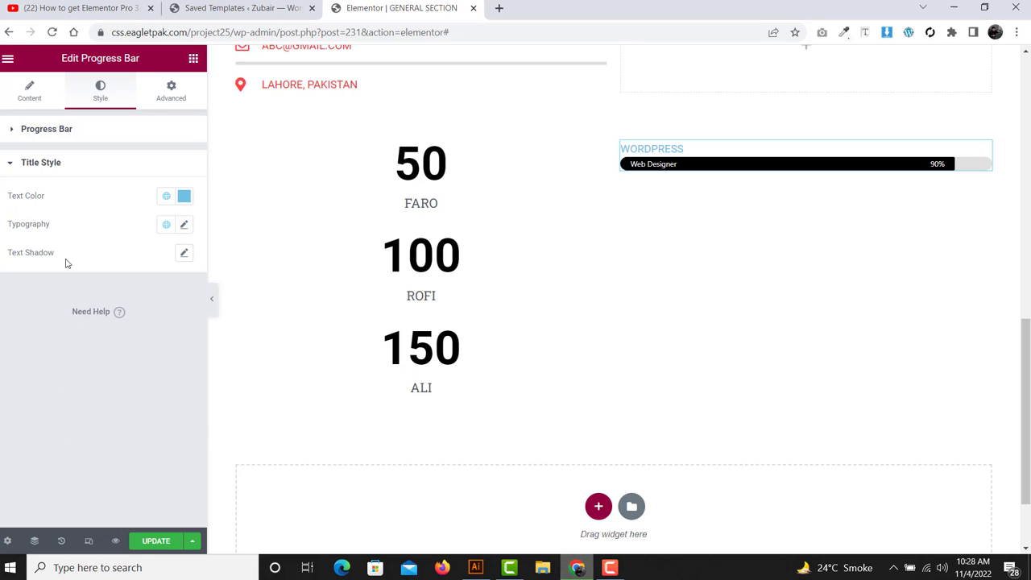
left_click_drag(65, 257, 2, 186)
left_click(3, 210)
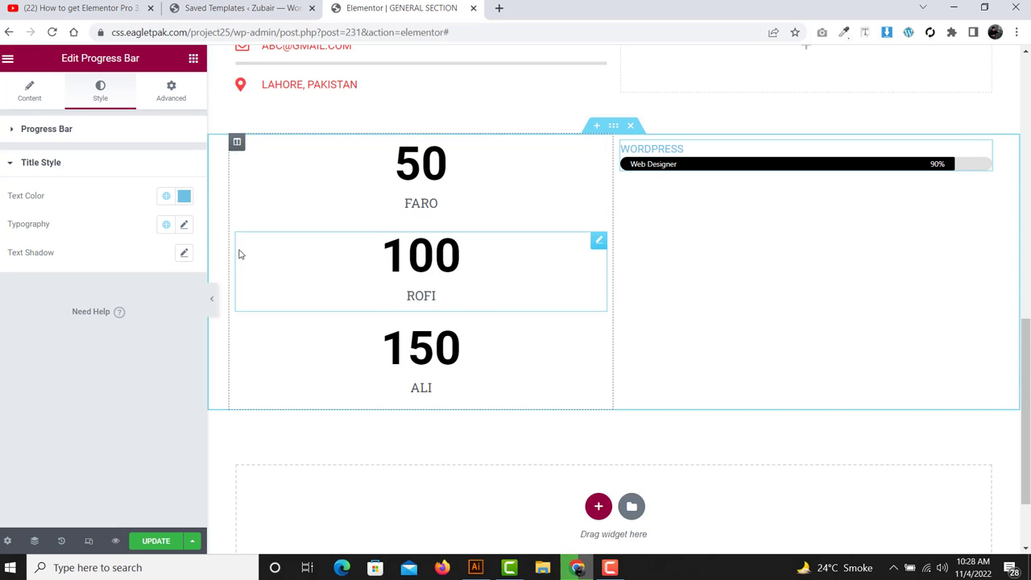
left_click(183, 196)
left_click(110, 279)
left_click_drag(109, 280, 29, 360)
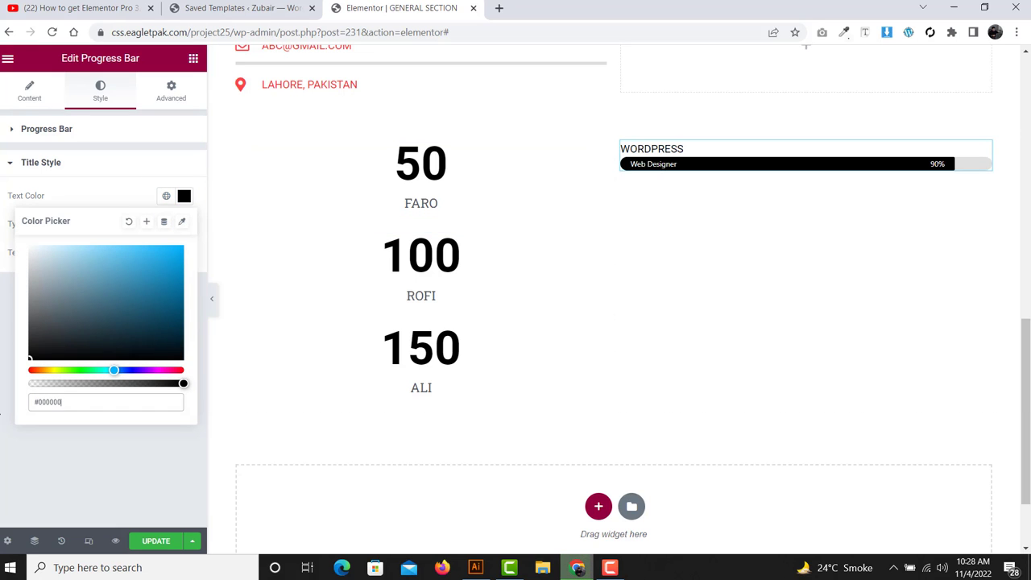
left_click(9, 359)
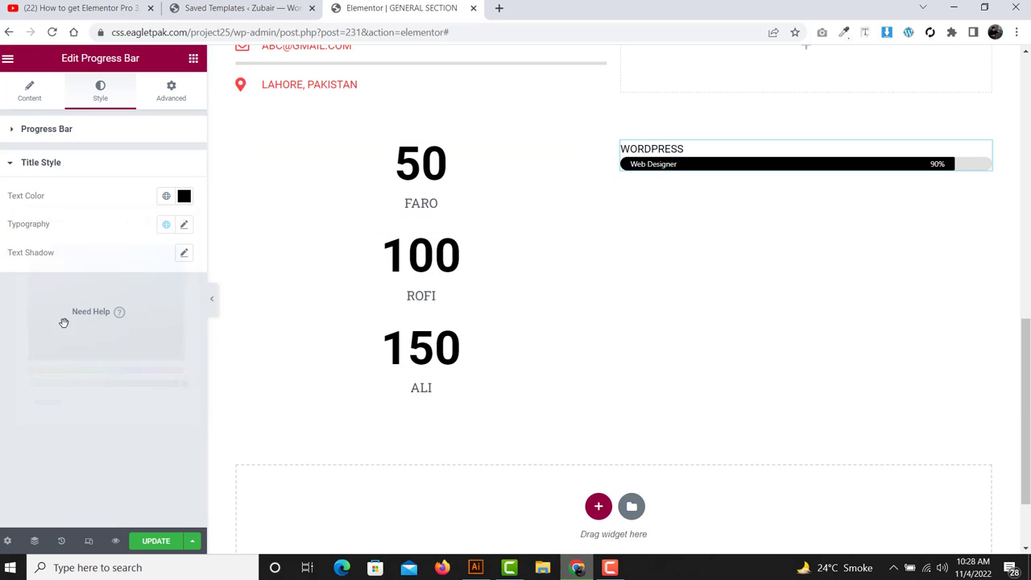
- Set the WORDPRESS title font size to 16 in its typography settings
left_click(184, 227)
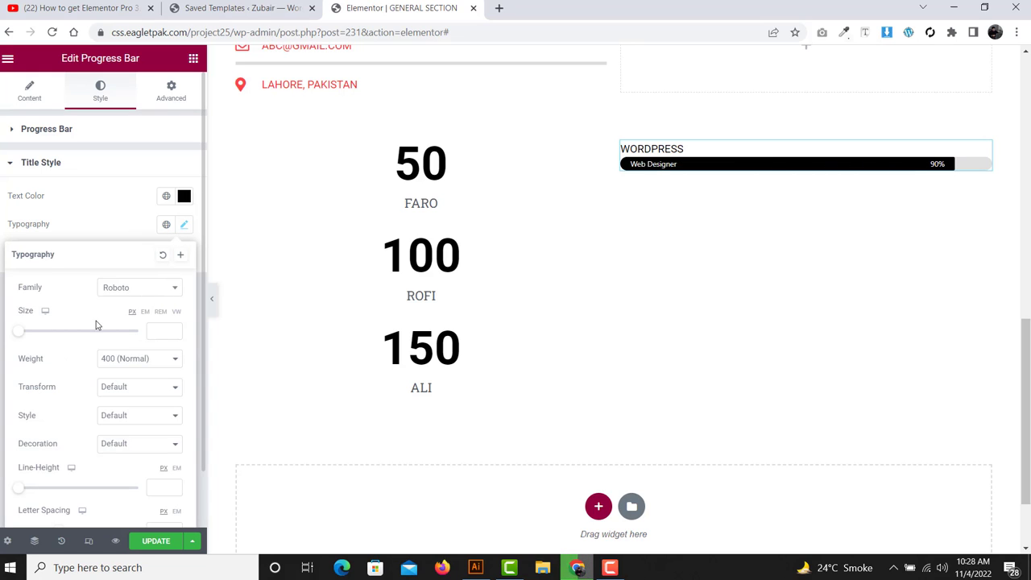
left_click(165, 337)
type("25")
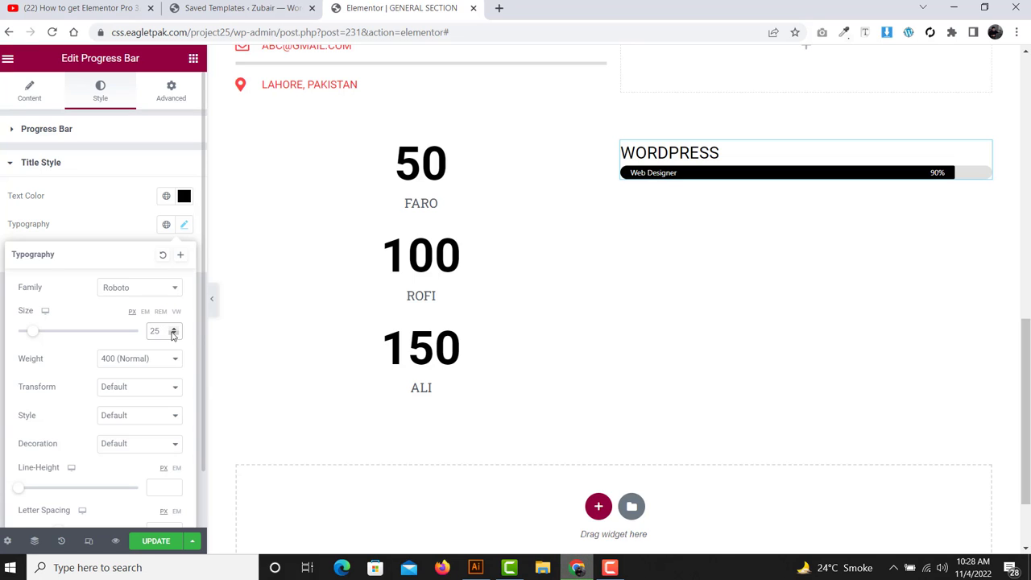
double_click(164, 330)
type("16")
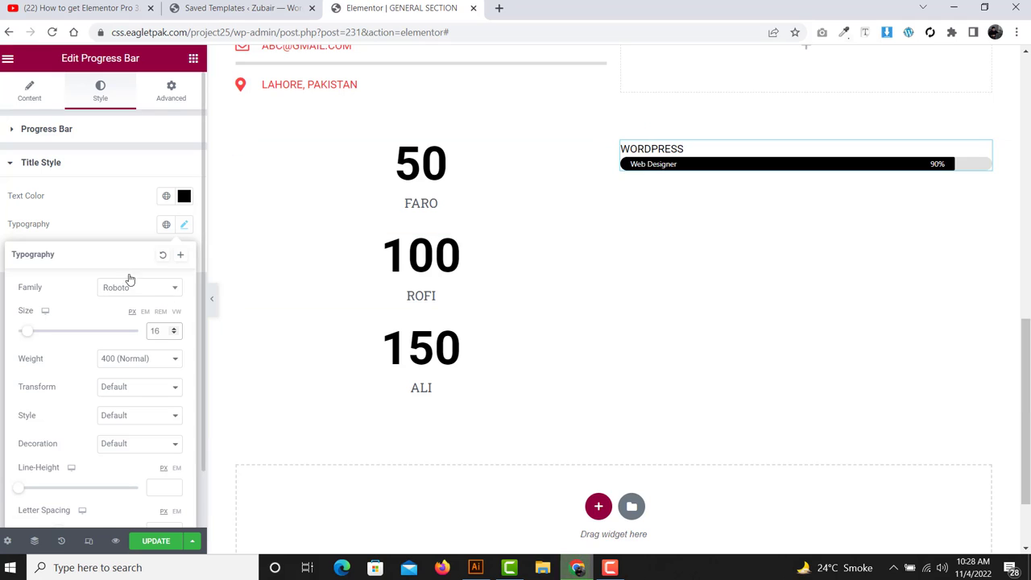
left_click(108, 202)
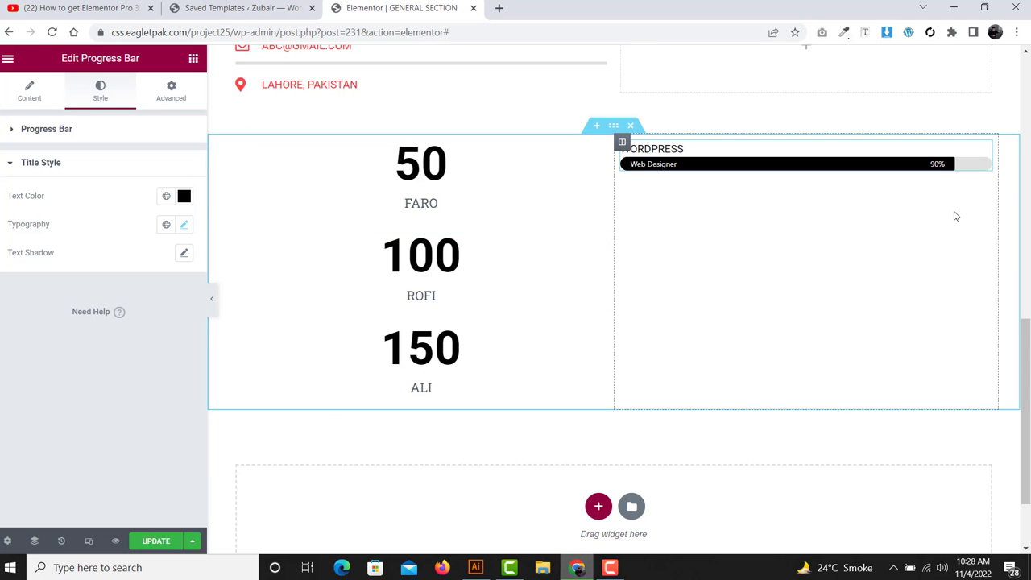
- Duplicate the WORDPRESS progress bar twice to make three bars
right_click(983, 151)
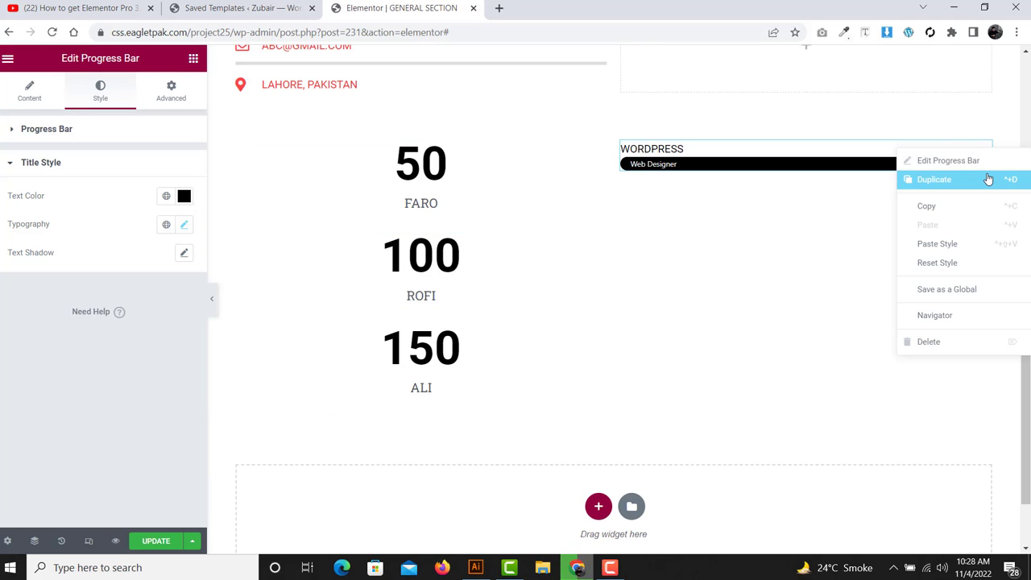
left_click(989, 179)
right_click(986, 195)
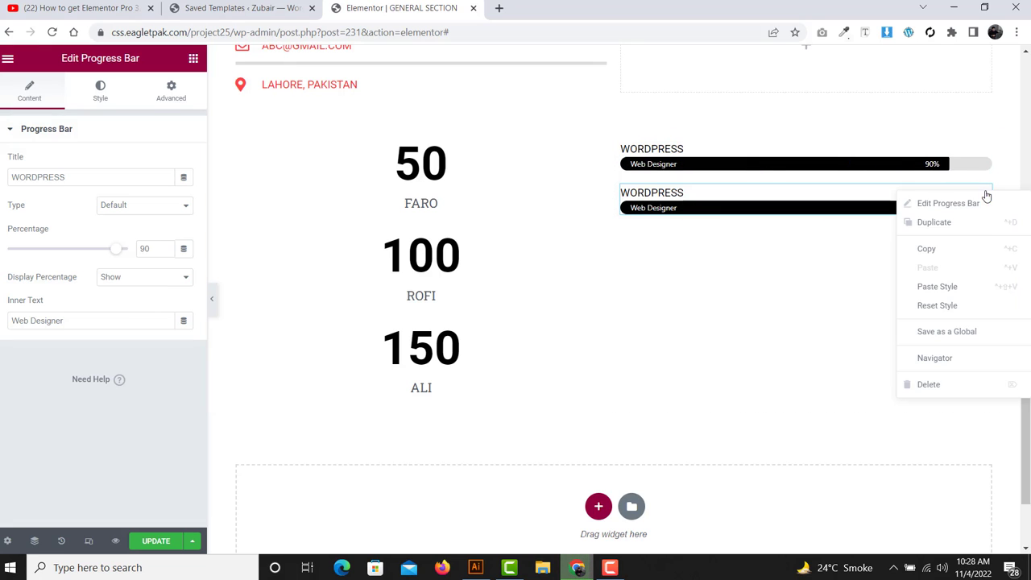
left_click(989, 226)
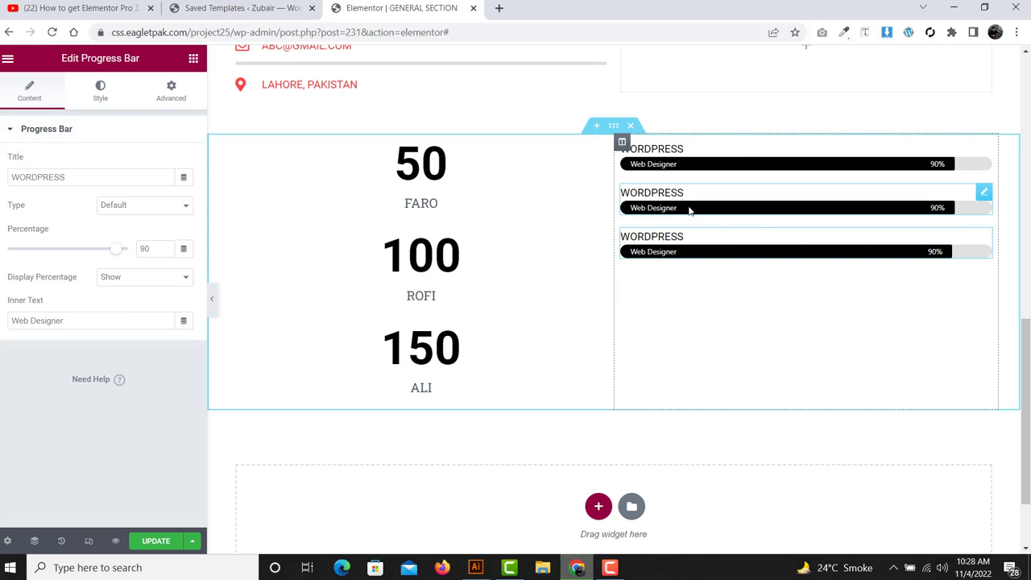
- Retitle the second bar GRAPHOCS and the third bar CONTENT WRITER
left_click(102, 174)
key("ctrl+a")
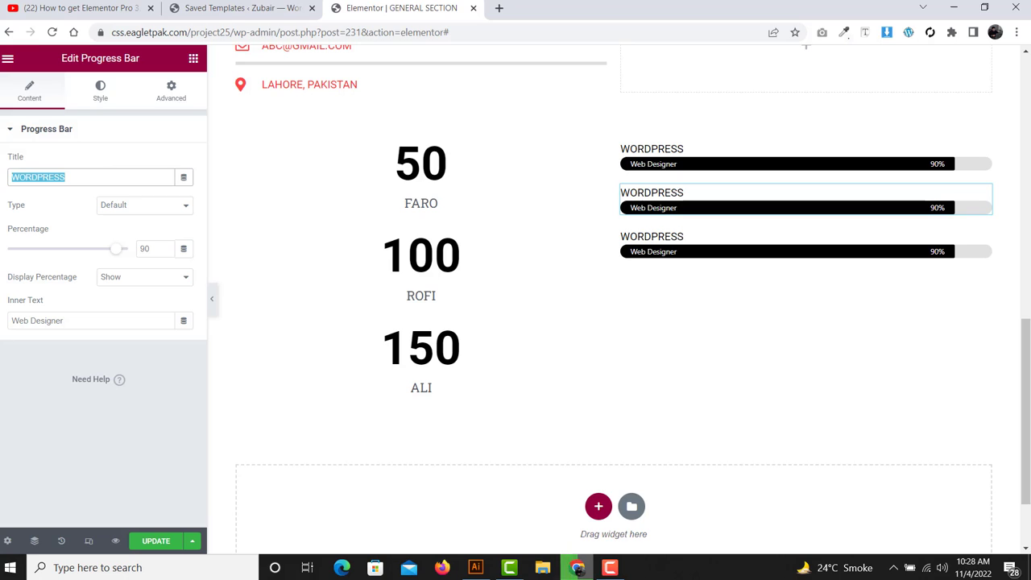
type("GRA")
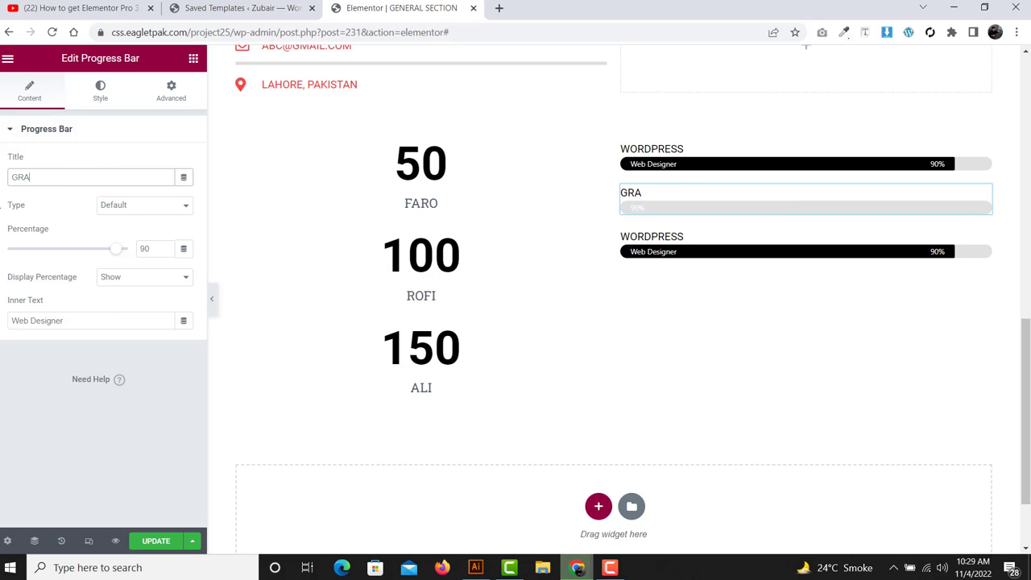
type("PHOCS")
left_click(686, 236)
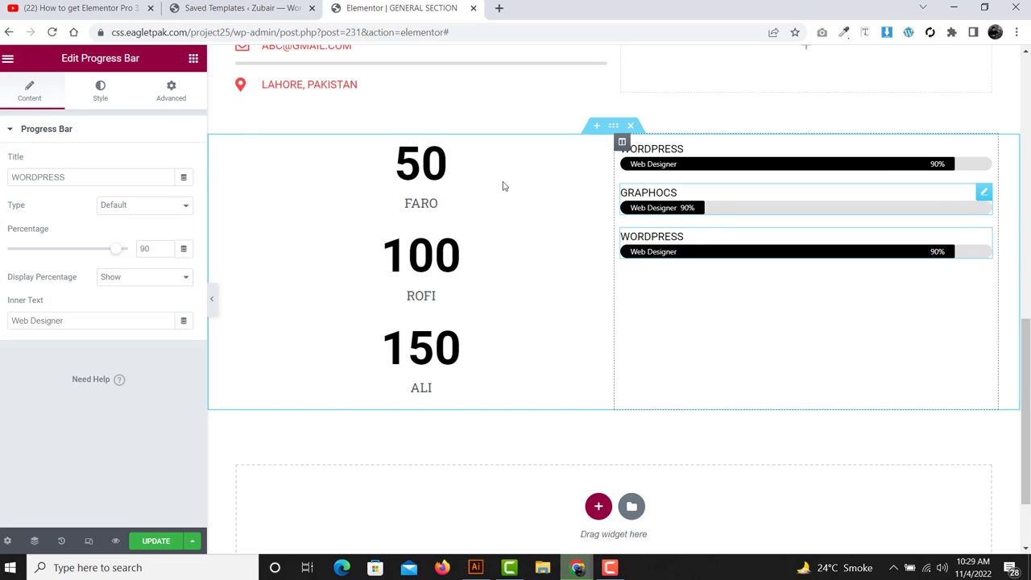
double_click(73, 176)
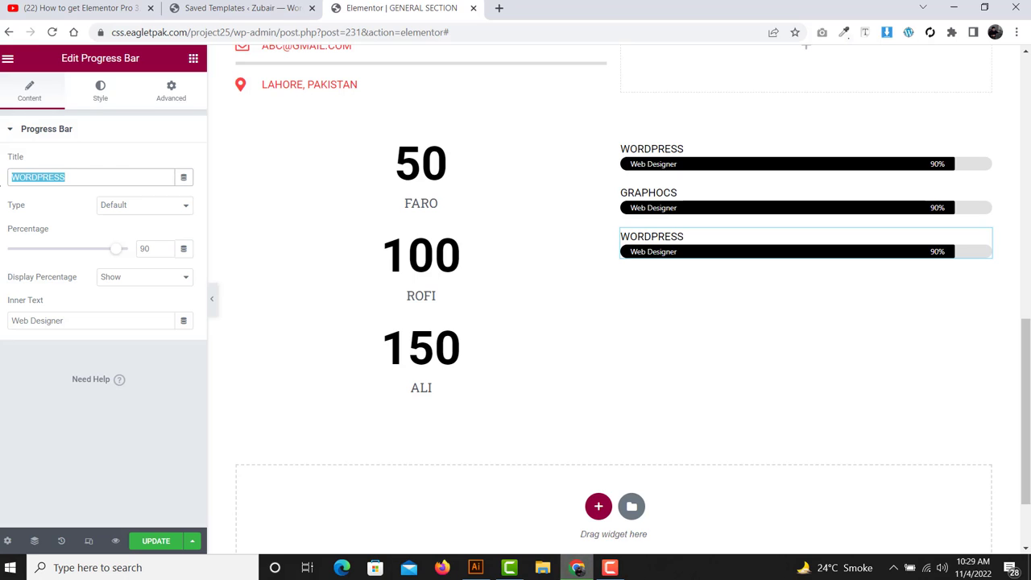
type("CO")
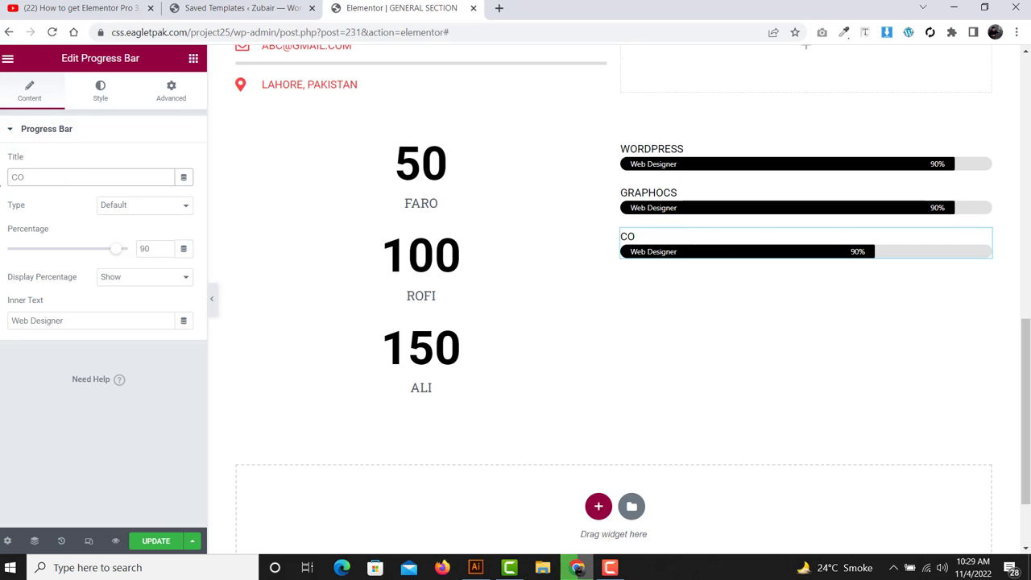
type("NTEN")
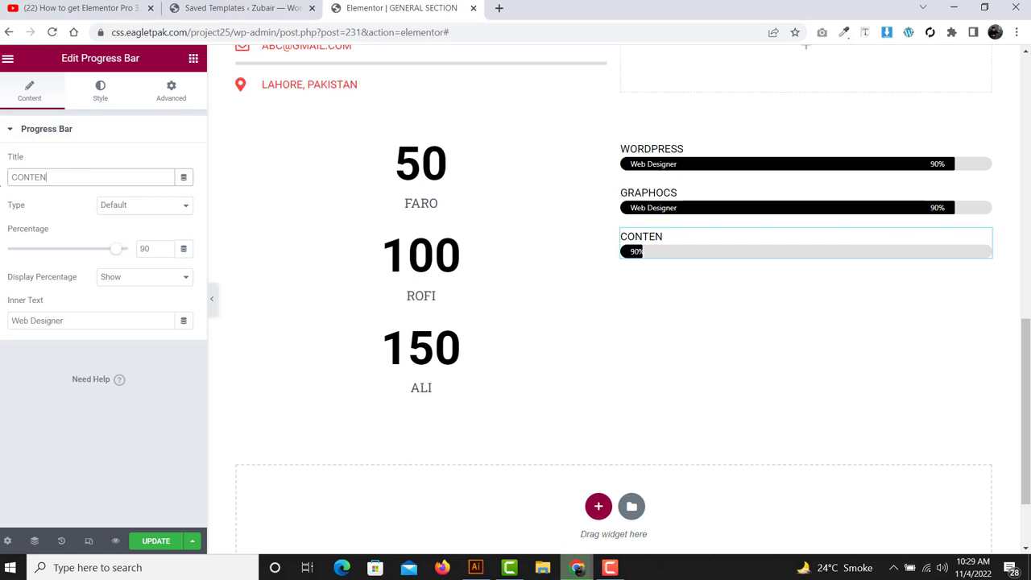
type("T WRITER")
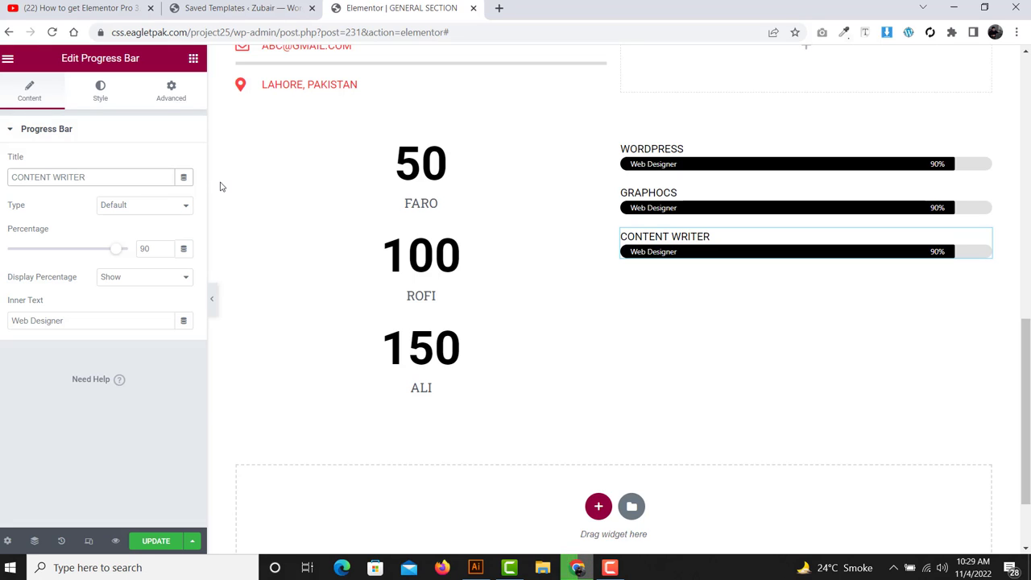
- Return to the widgets panel and scroll down through the widget list
left_click(191, 60)
scroll(111, 260, "down", 3)
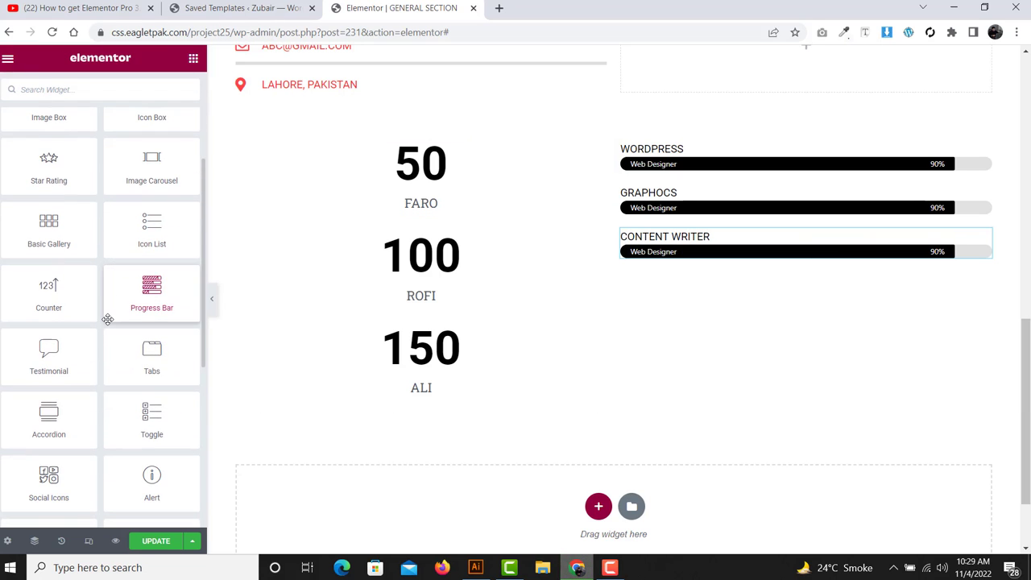
scroll(108, 320, "down", 3)
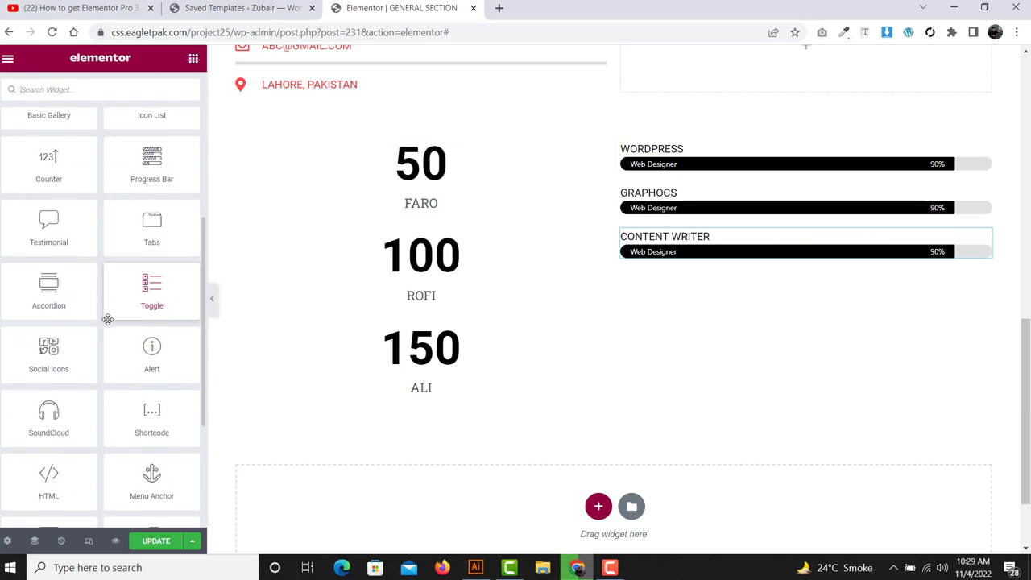
scroll(609, 403, "down", 2)
- Add a two-column section below the counters and give it a 50 margin
left_click(599, 400)
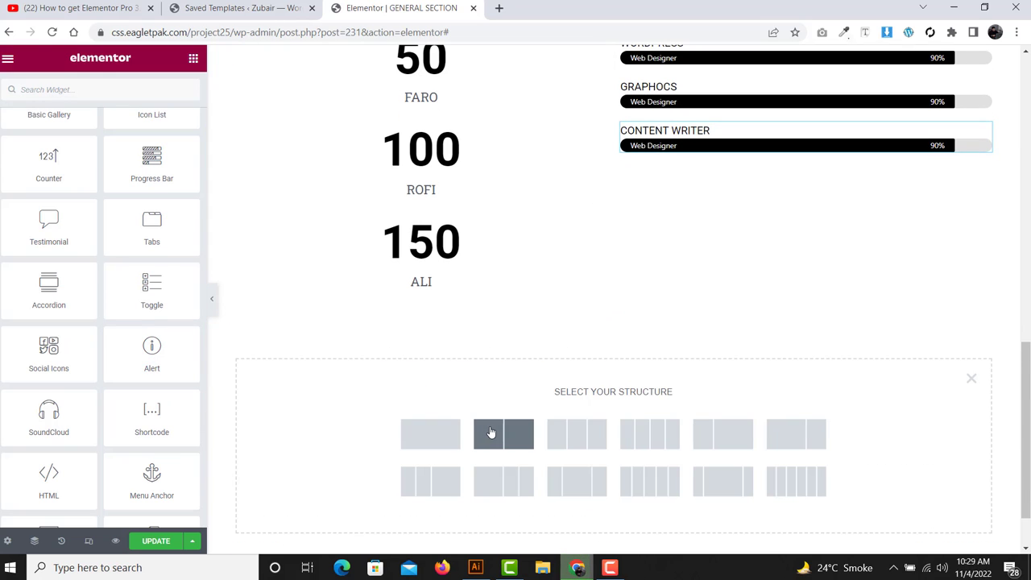
left_click(489, 432)
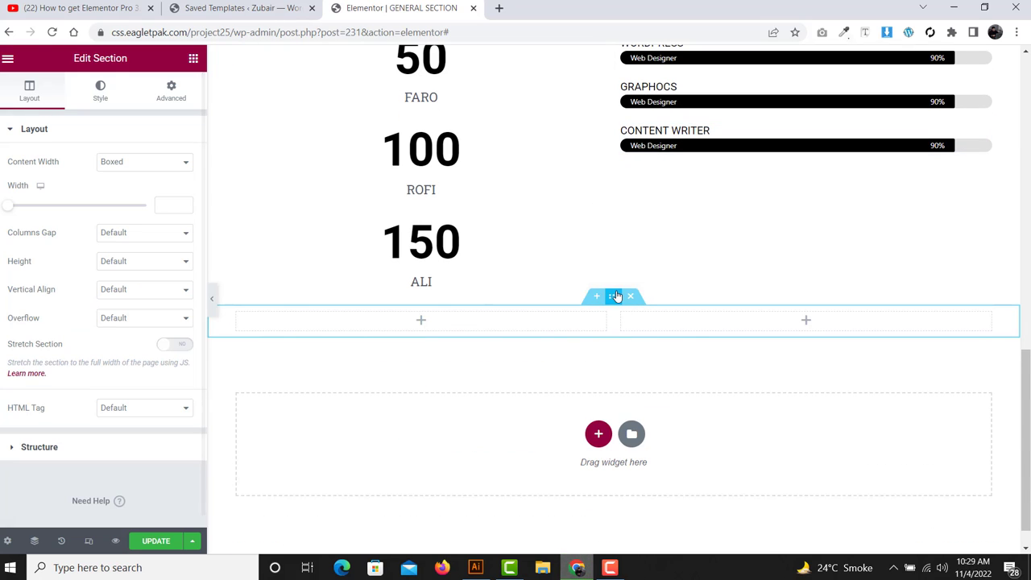
left_click(194, 62)
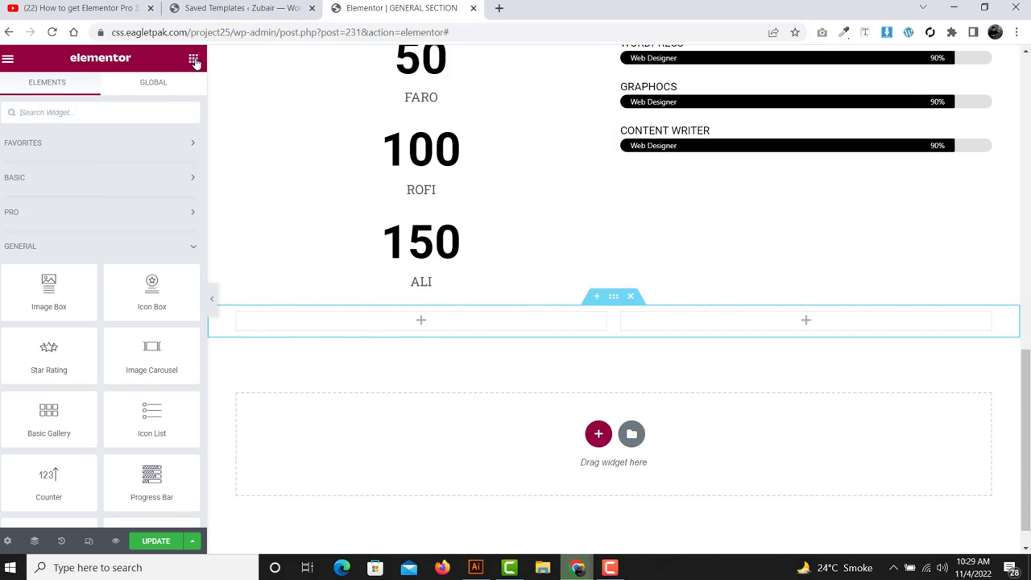
left_click(615, 298)
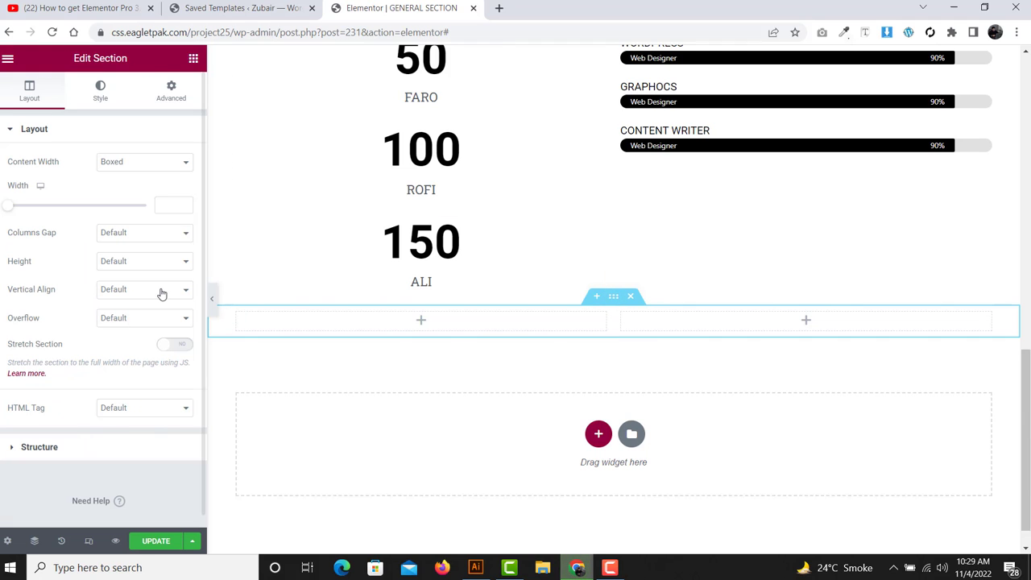
left_click(172, 89)
left_click(95, 177)
type("50")
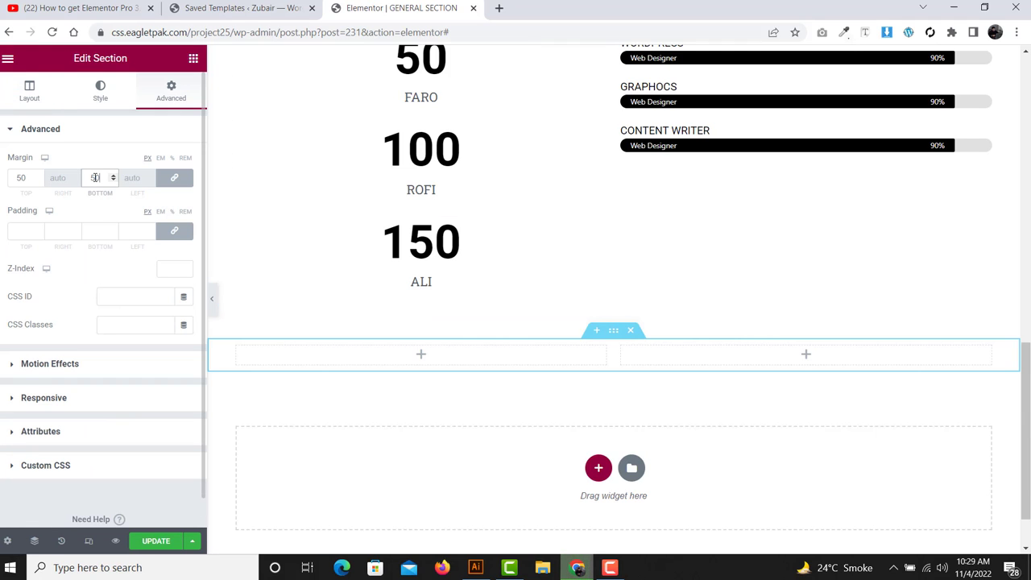
- Drag a Testimonial widget into the new section's left column
left_click(193, 58)
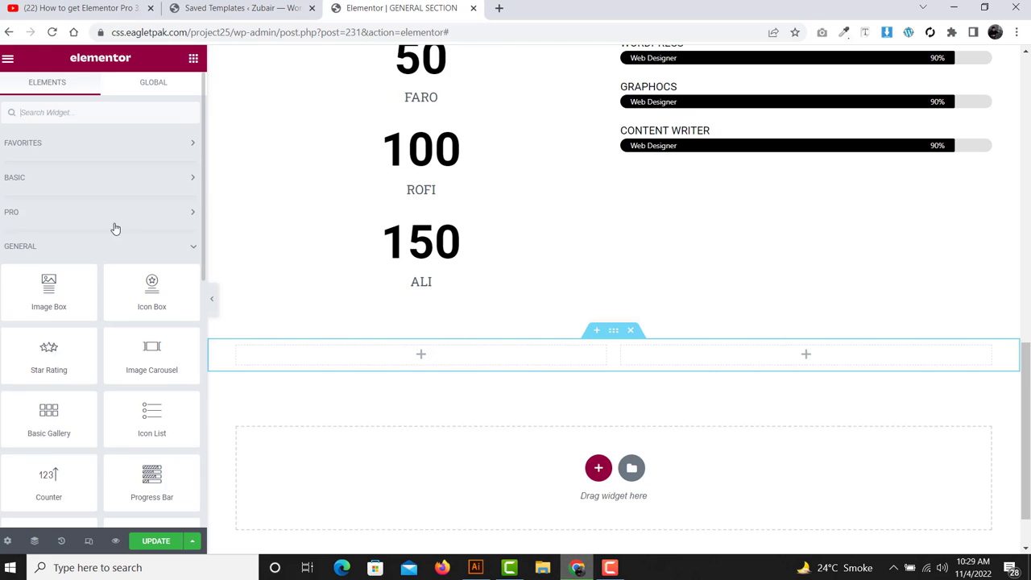
scroll(115, 228, "down", 2)
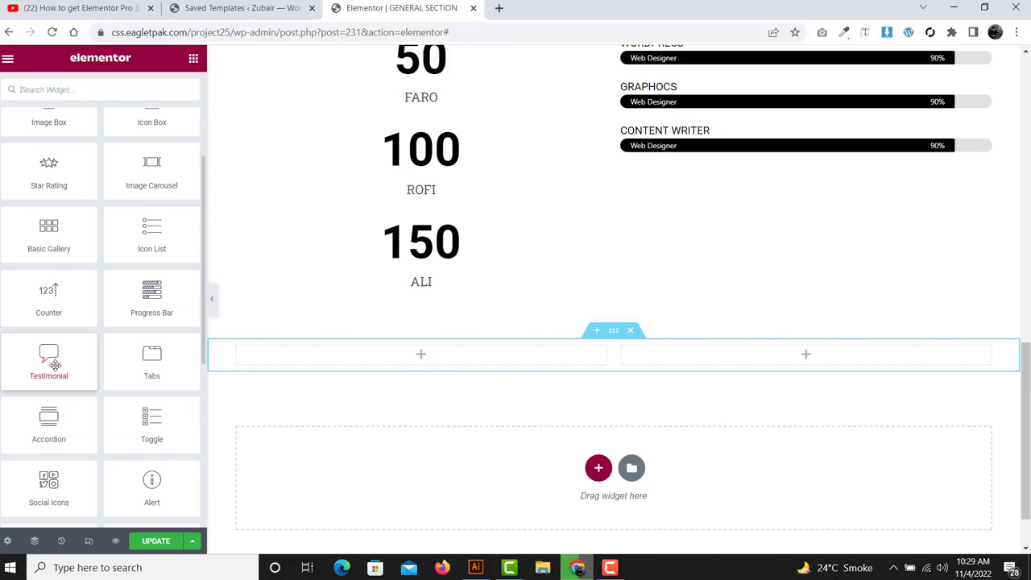
left_click_drag(53, 364, 364, 367)
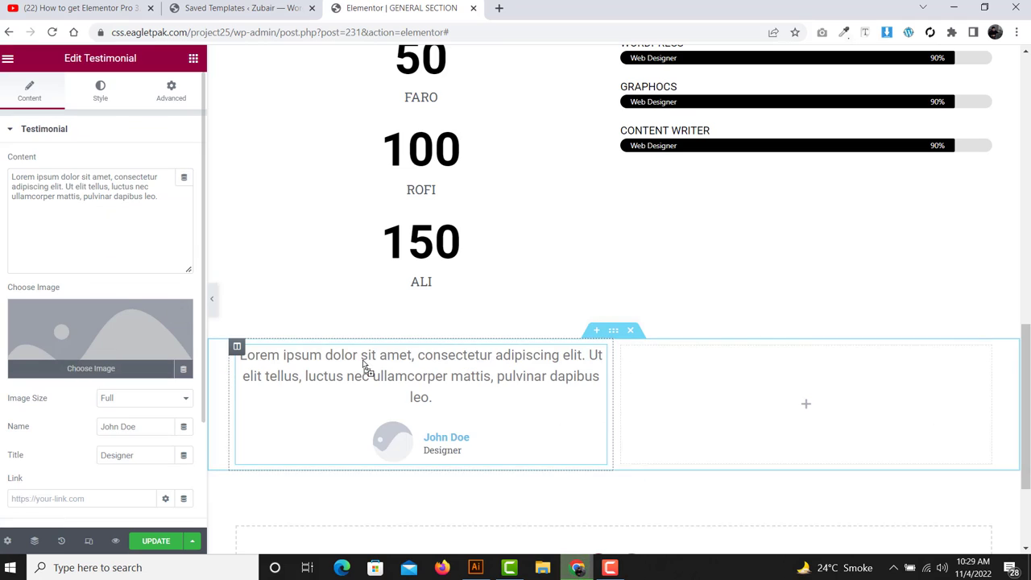
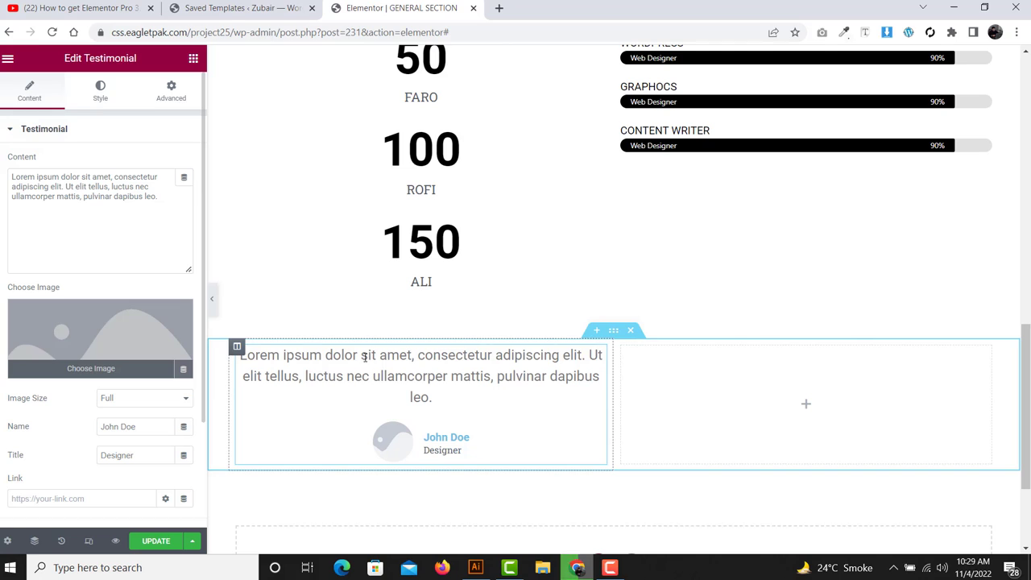
- Select the testimonial's quote text but leave it unchanged
left_click(12, 177)
key("ctrl+a")
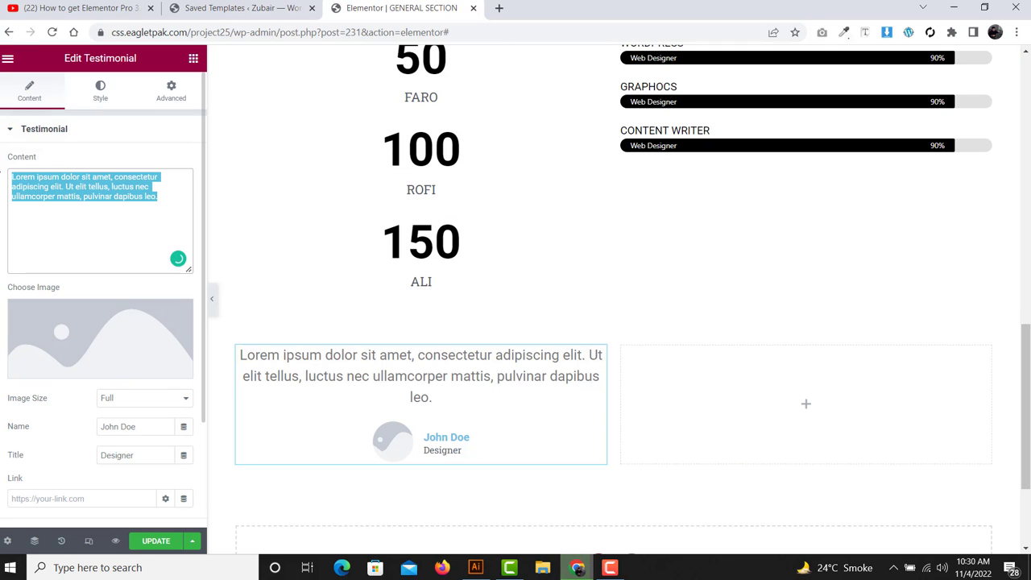
left_click(79, 221)
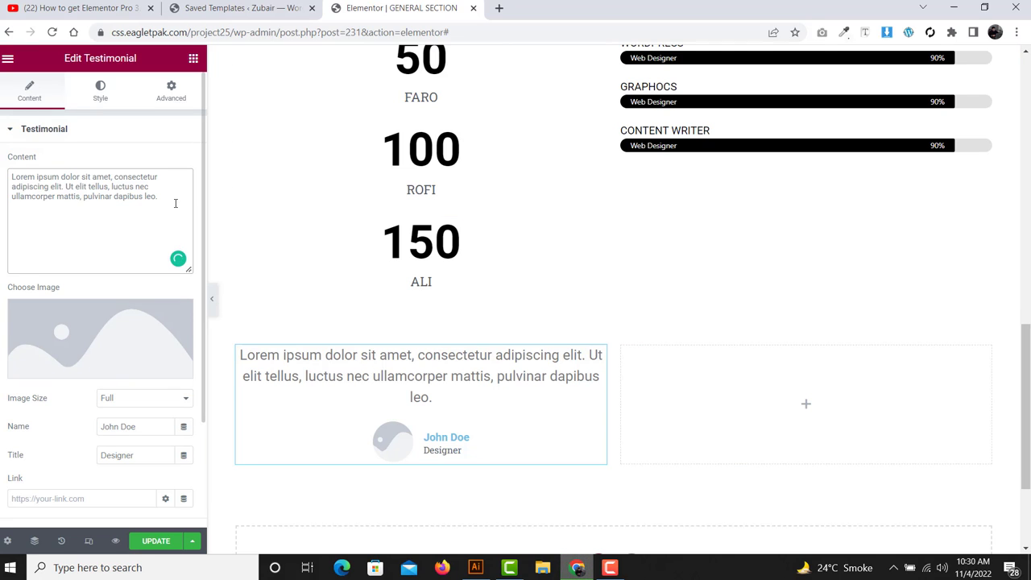
left_click_drag(160, 201, 2, 172)
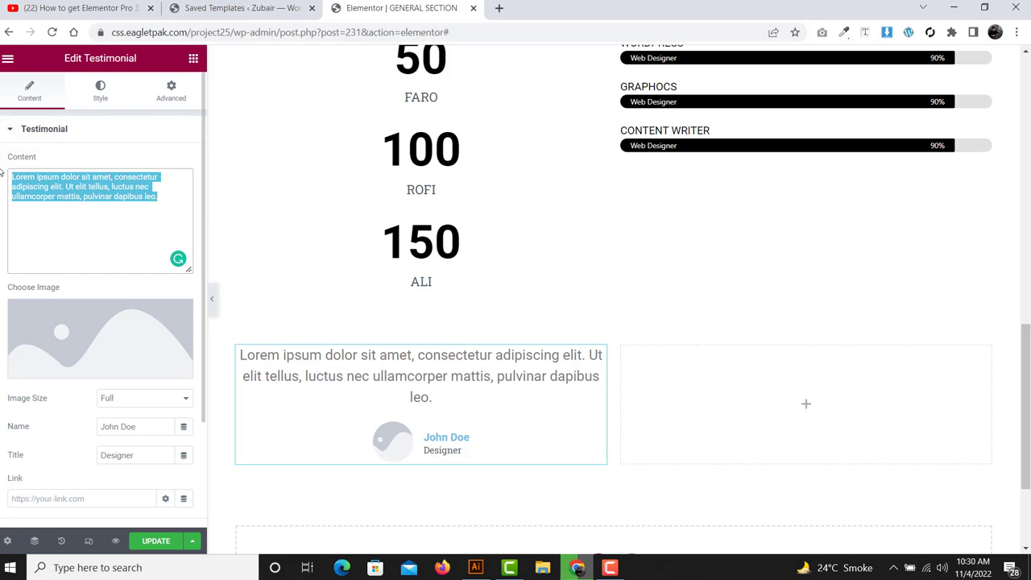
left_click(1, 172)
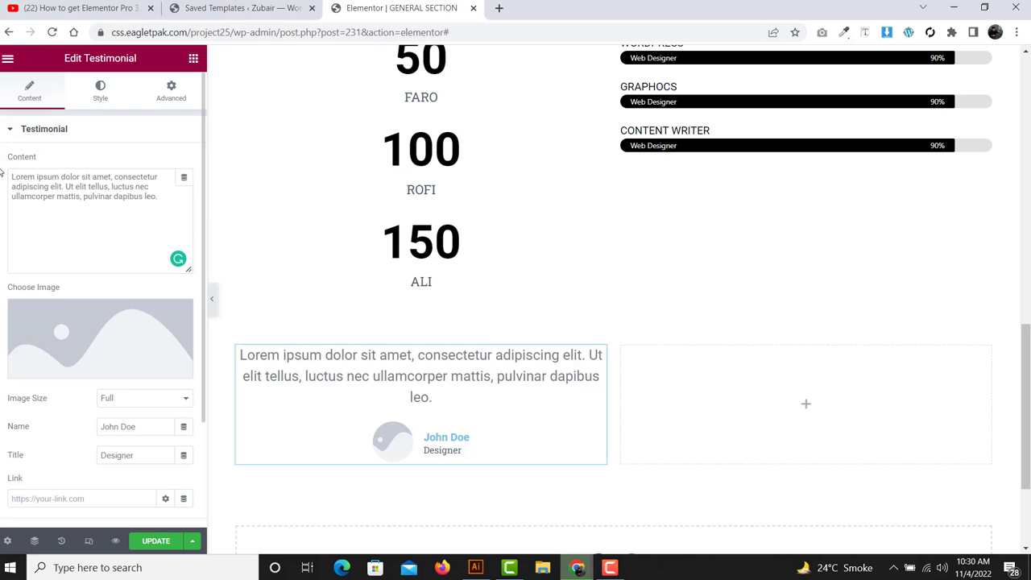
- Set the testimonial image to the nuts photo from the Media Library
scroll(108, 213, "down", 3)
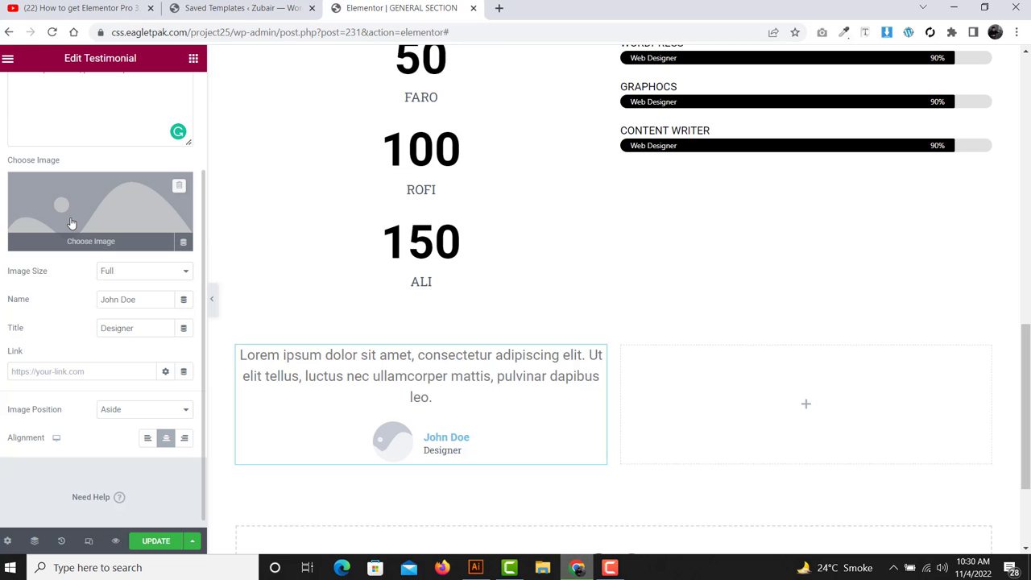
left_click(71, 223)
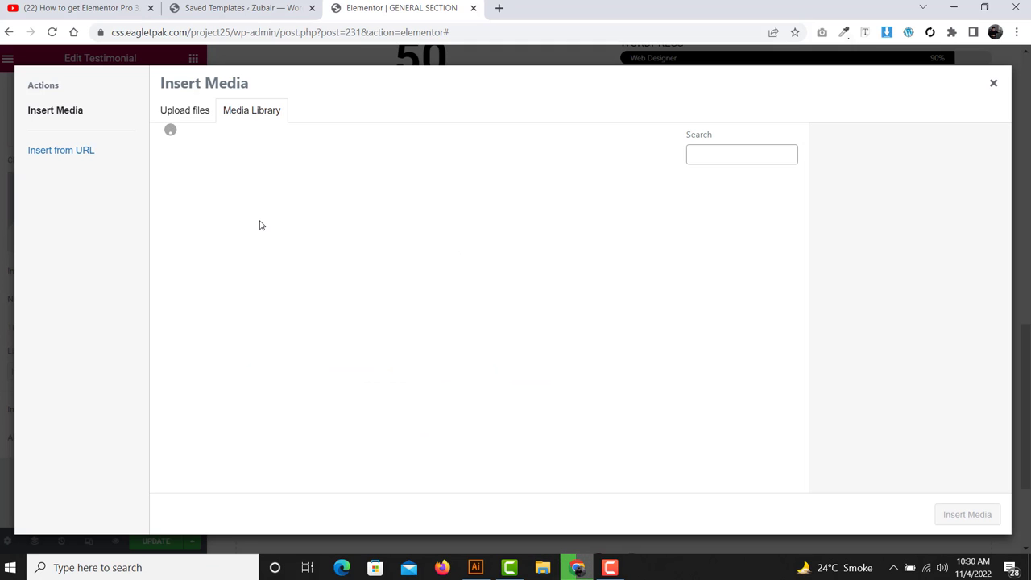
left_click(227, 229)
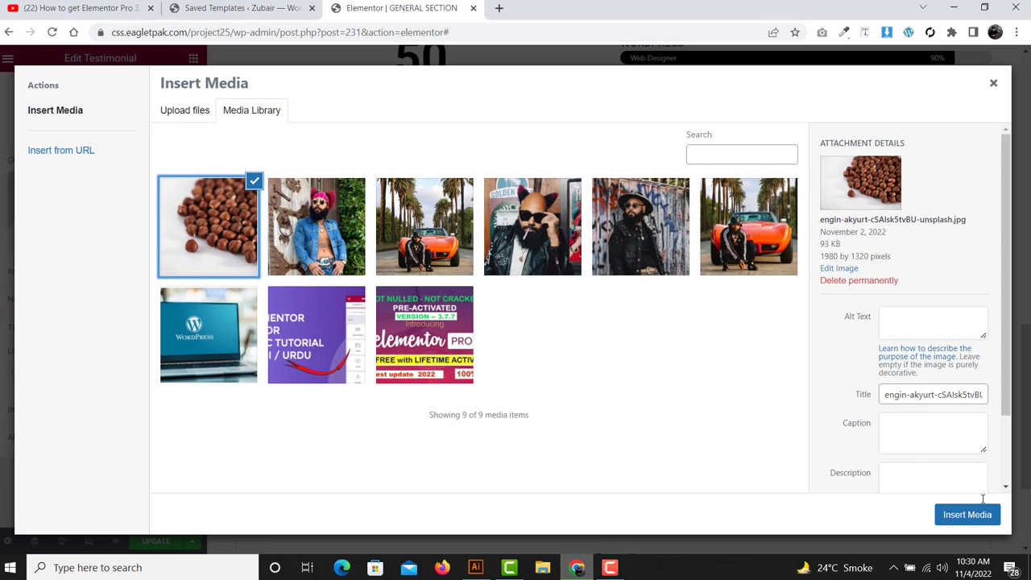
left_click(970, 522)
- Replace the testimonial's name with a person's name and change the title to POET
scroll(484, 331, "down", 2)
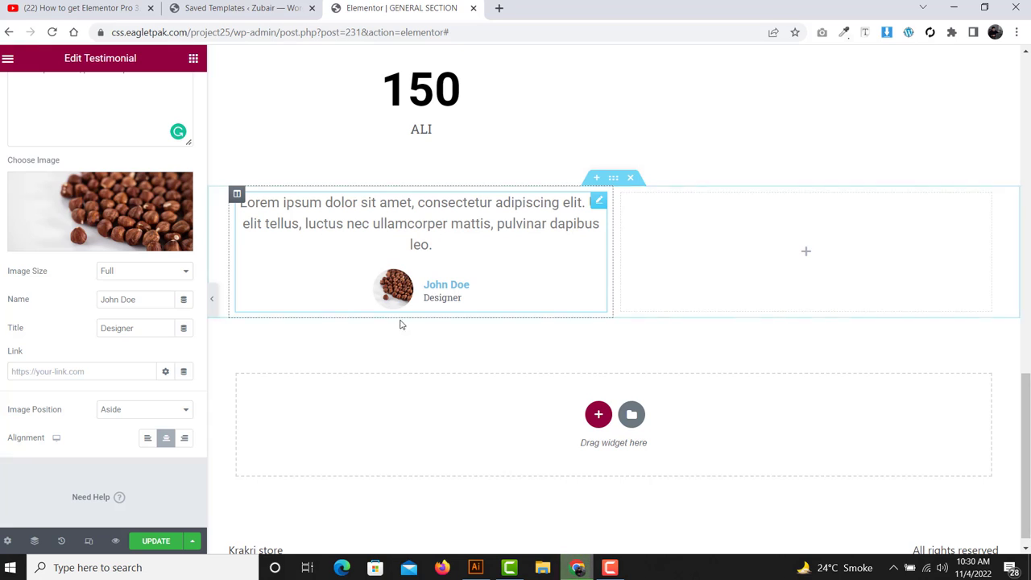
triple_click(145, 298)
type("ALLA")
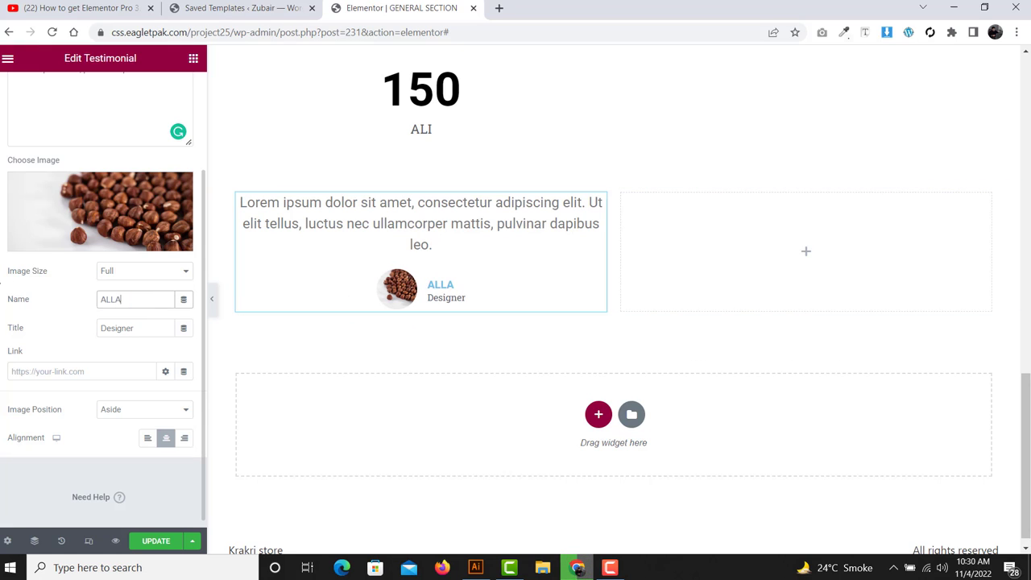
type("MA O")
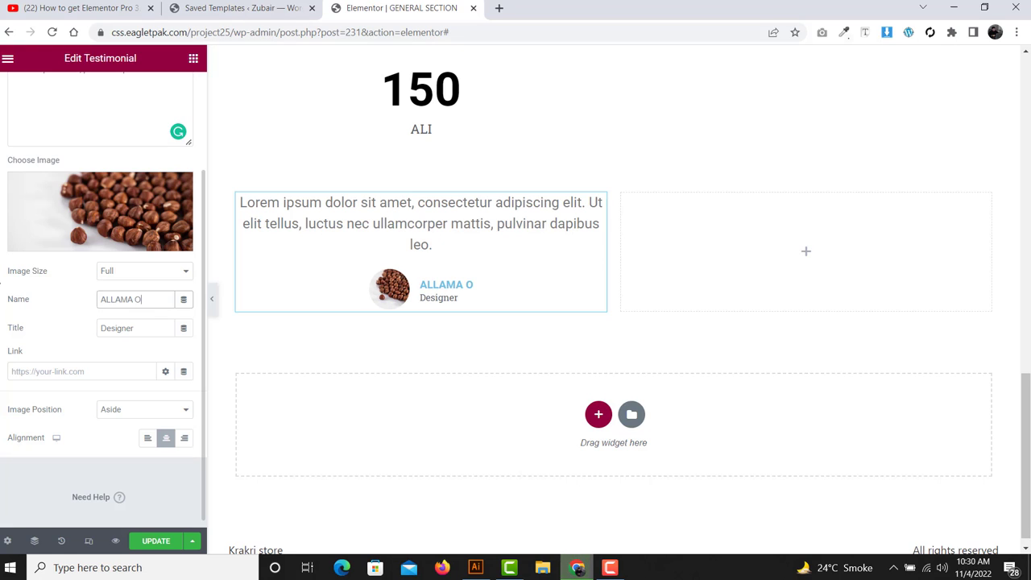
key("BackSpace")
type("IQB")
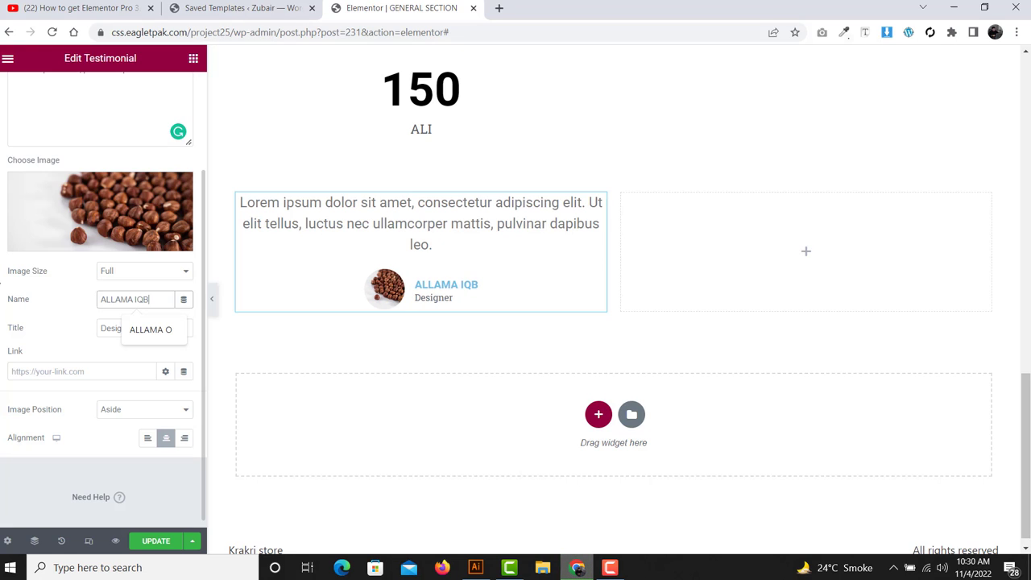
type("AL")
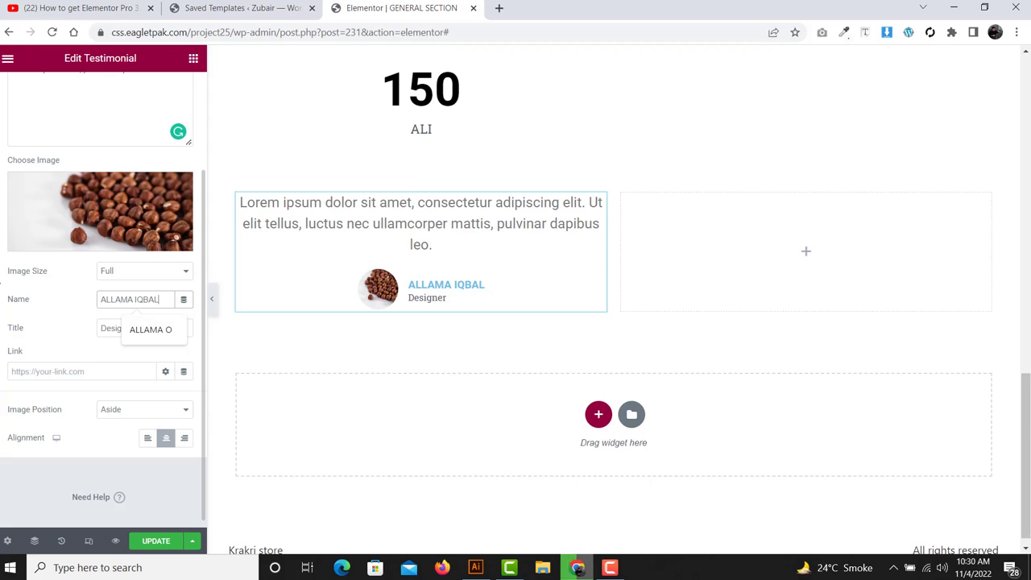
left_click(91, 310)
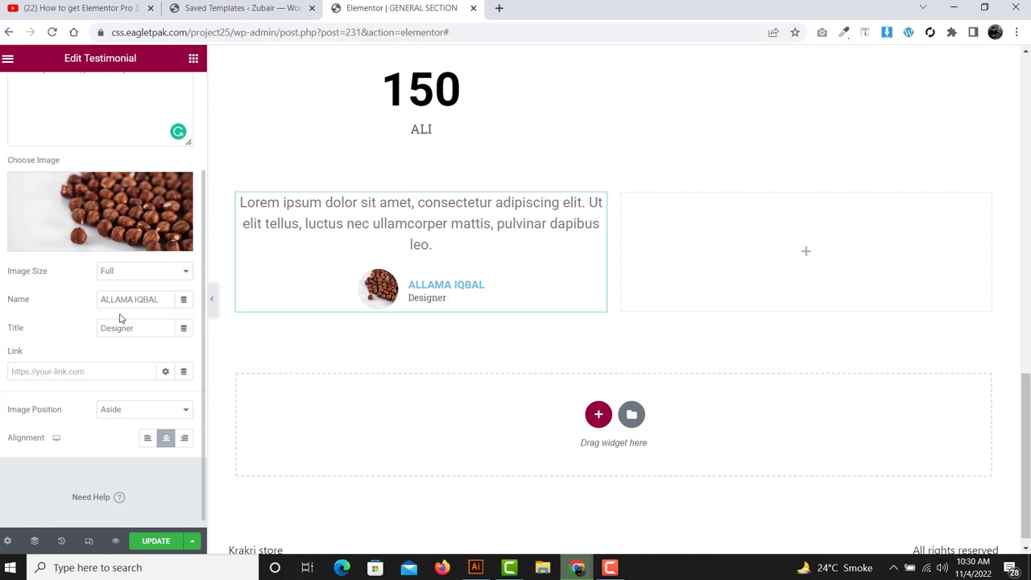
left_click_drag(150, 328, 38, 335)
type("POET")
scroll(82, 347, "down", 1)
left_click(42, 364)
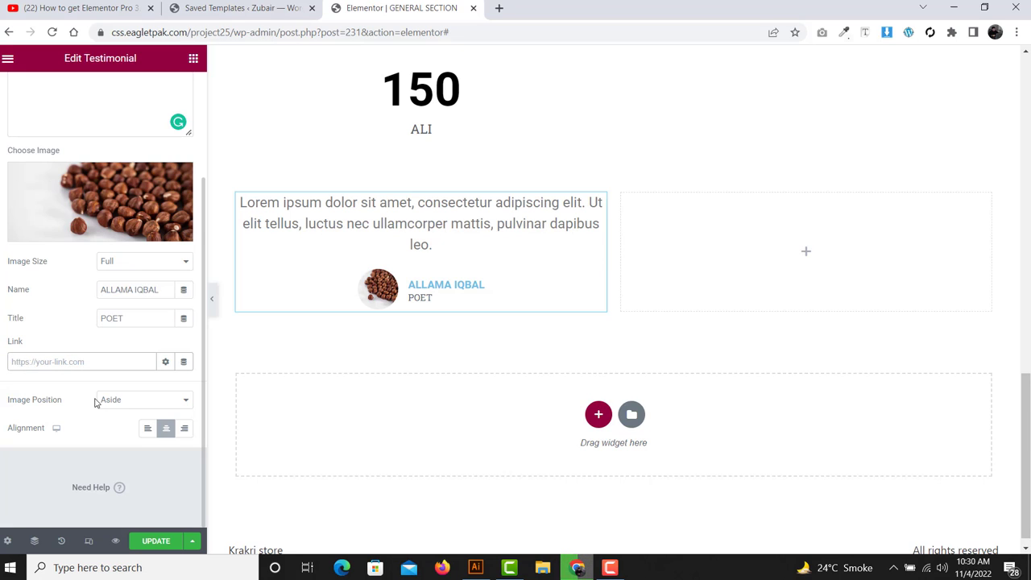
left_click_drag(63, 401, 4, 391)
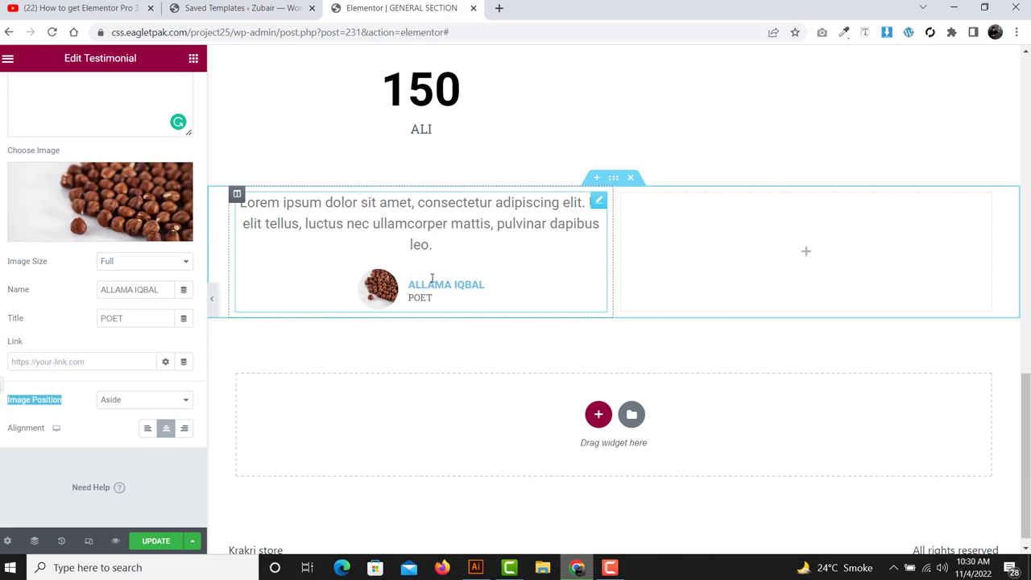
left_click(137, 400)
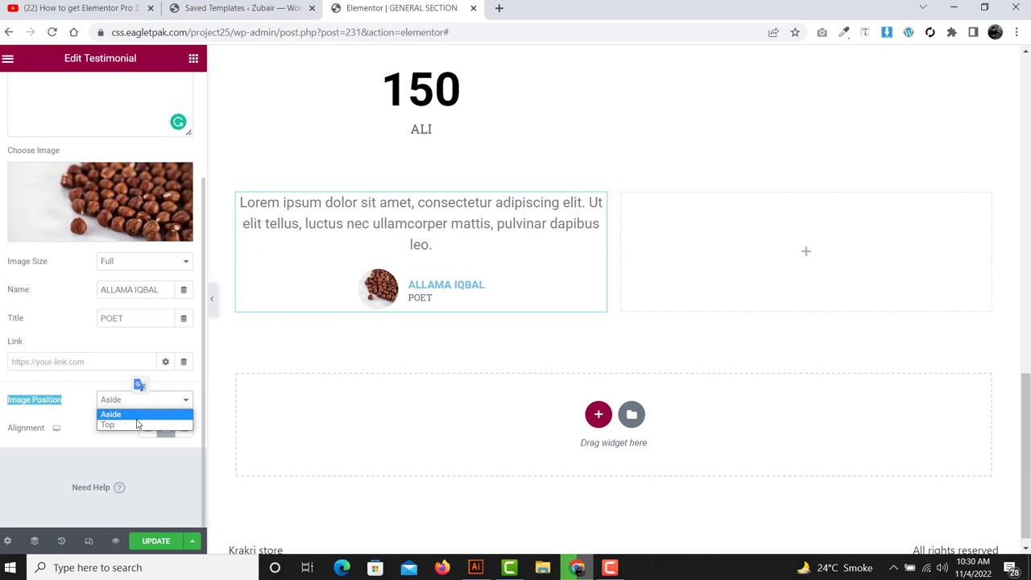
left_click(138, 425)
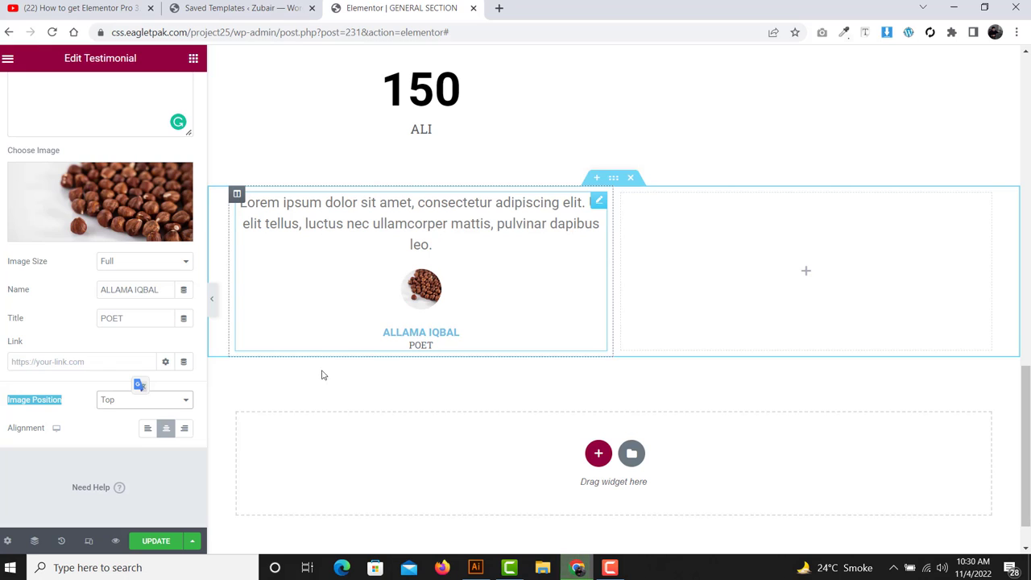
left_click(151, 403)
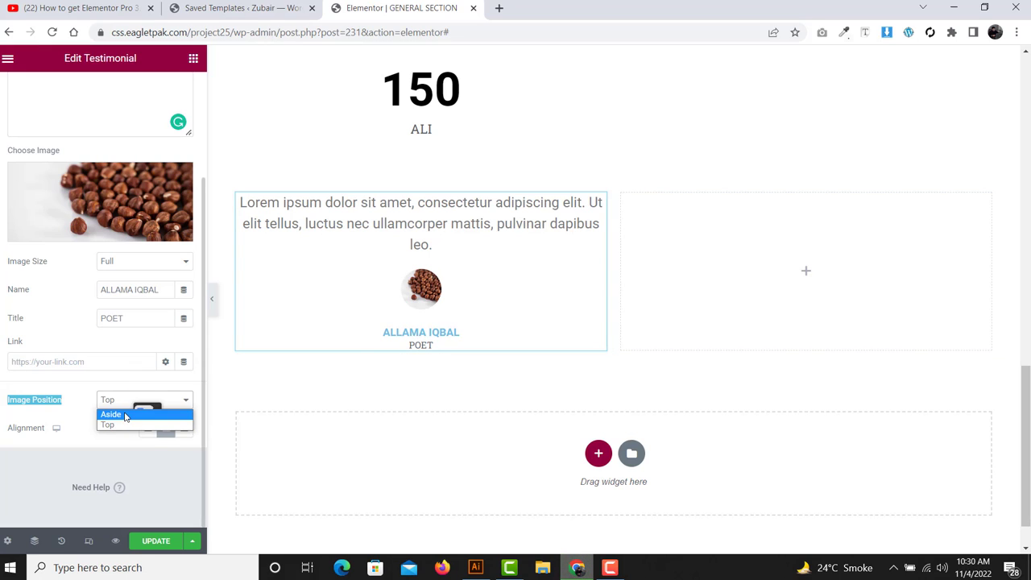
left_click(125, 414)
left_click(112, 455)
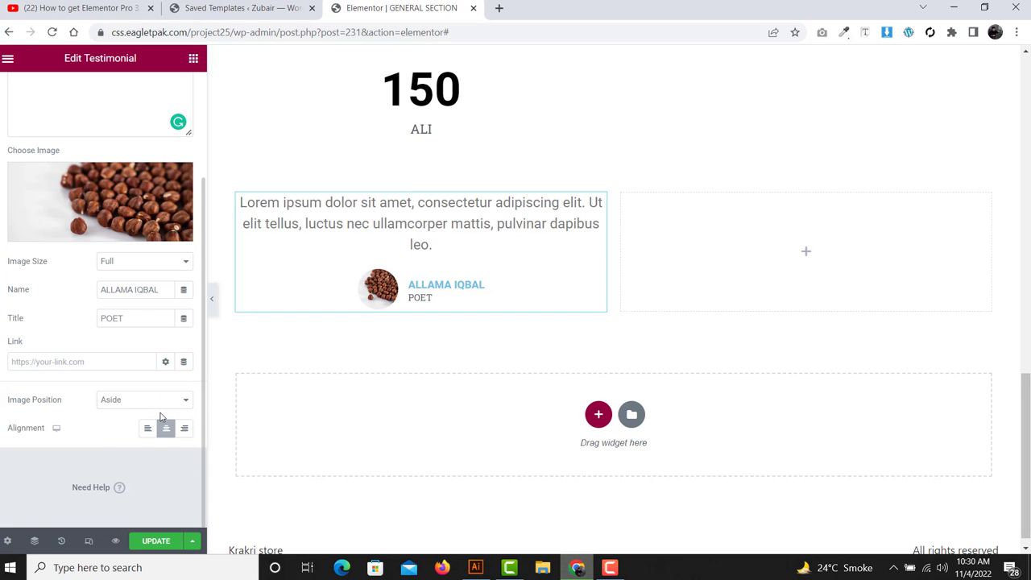
left_click(149, 432)
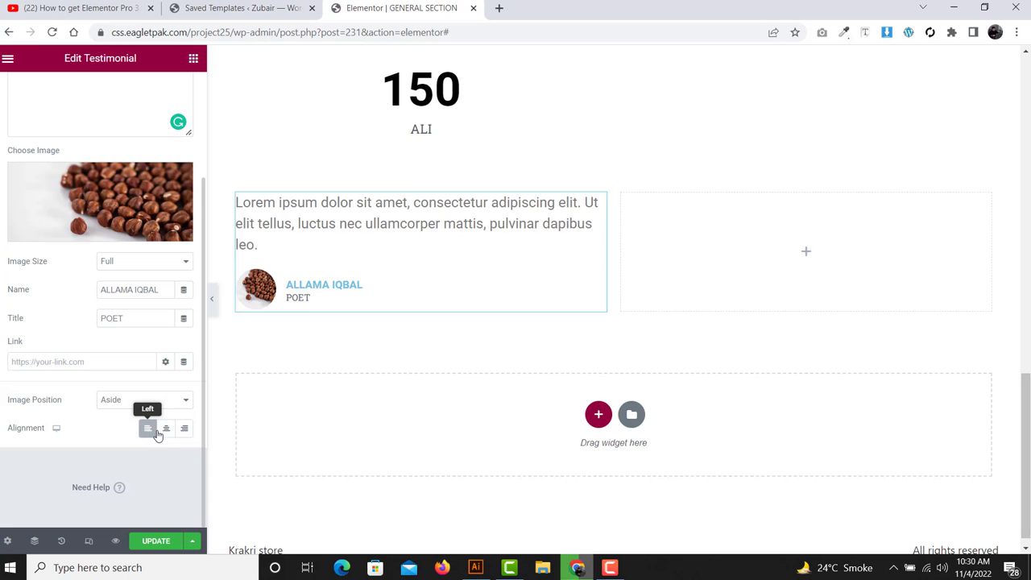
left_click(164, 434)
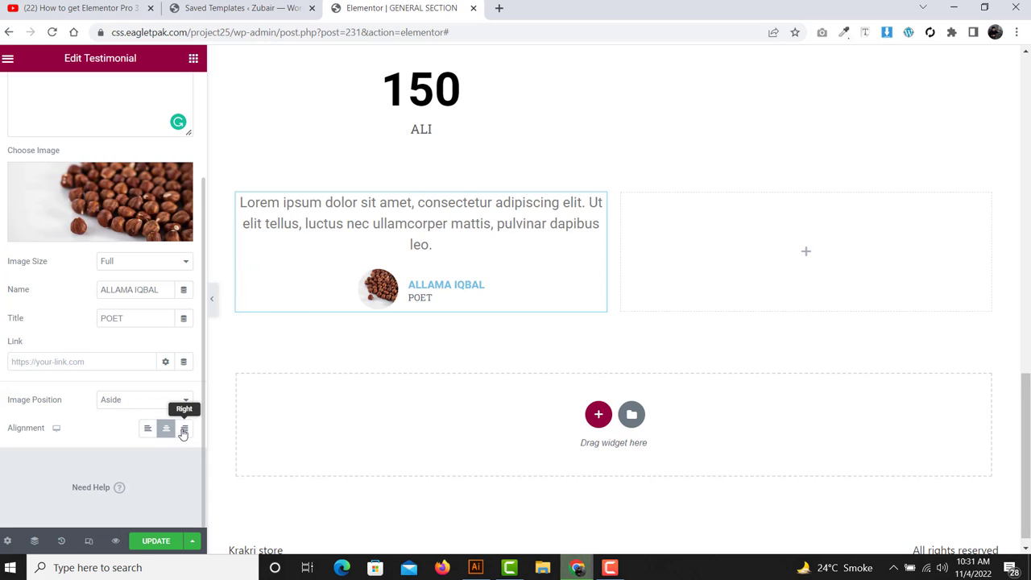
left_click(184, 429)
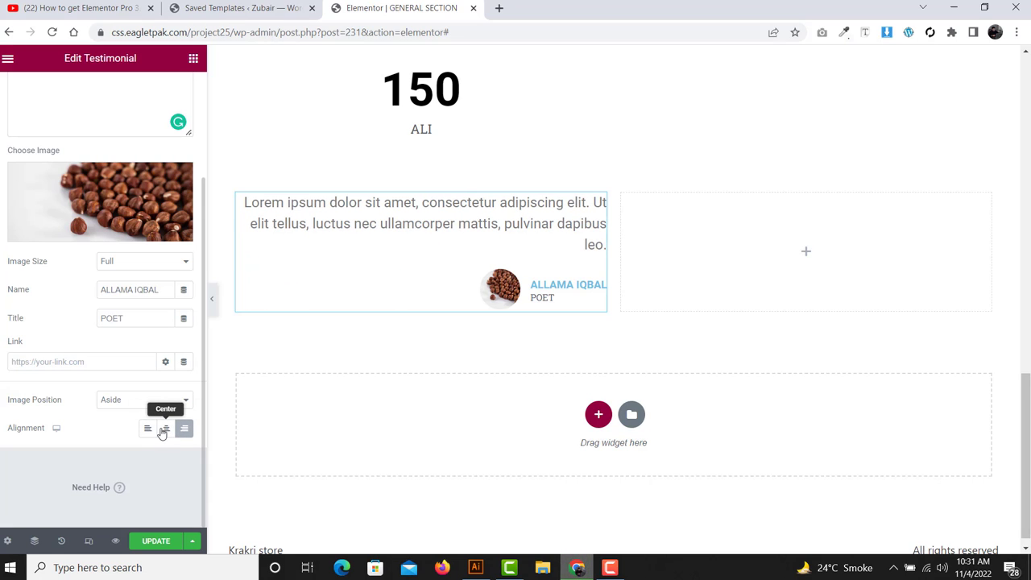
left_click(166, 429)
scroll(132, 369, "up", 2)
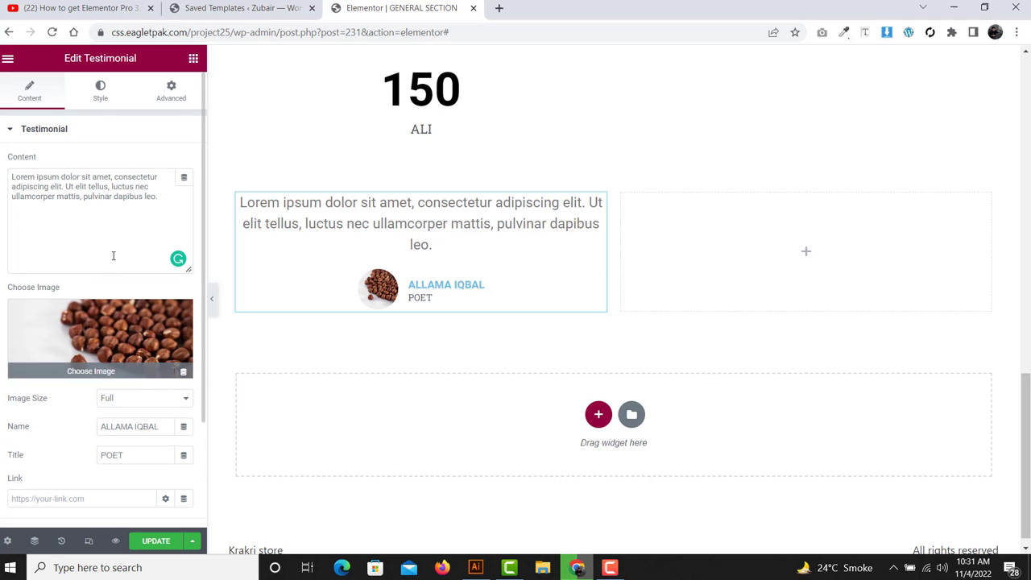
- In the testimonial's Style settings, change the quote text colour from grey to black
left_click(97, 106)
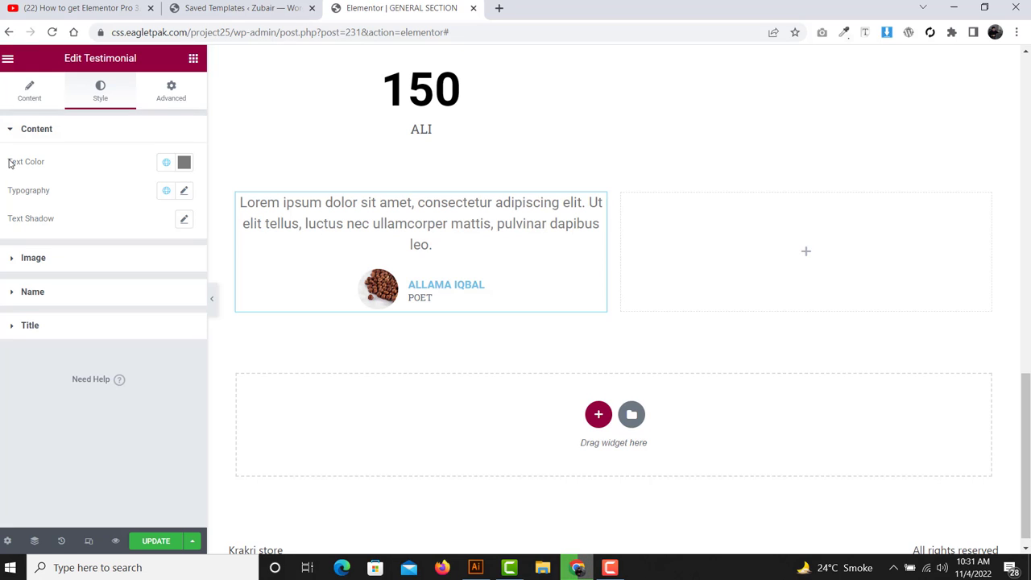
left_click_drag(4, 162, 63, 165)
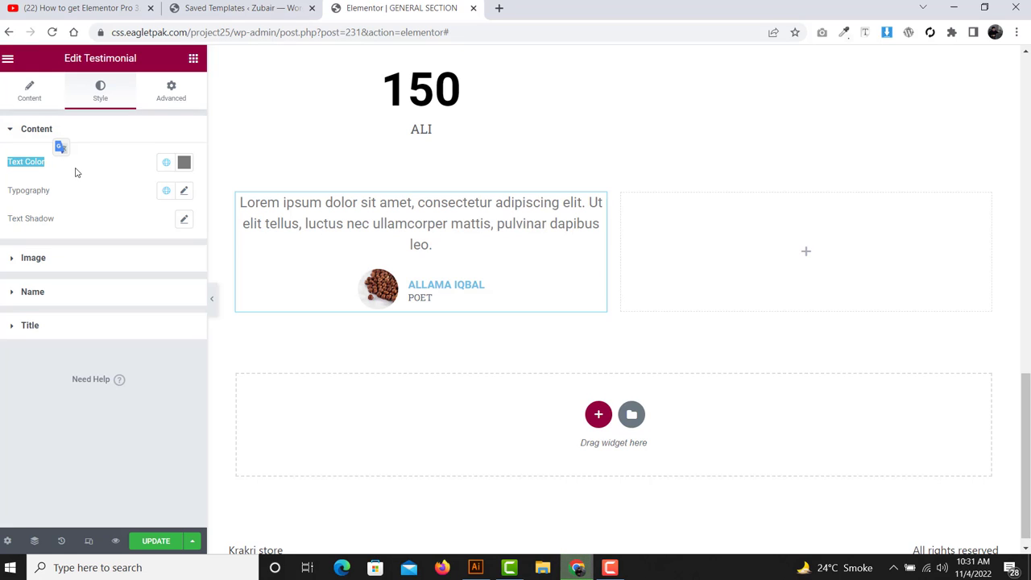
left_click(184, 163)
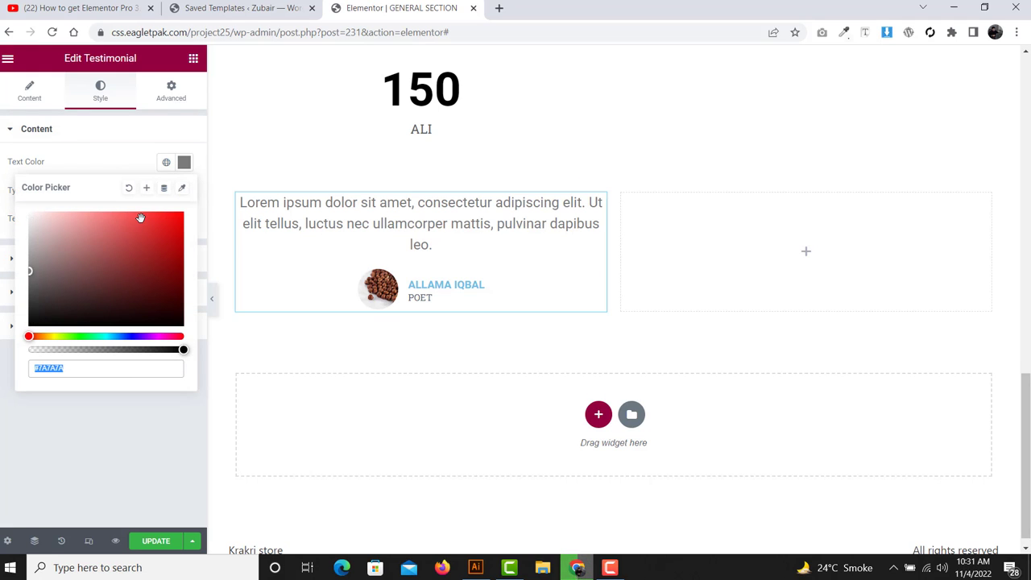
left_click(38, 250)
left_click_drag(17, 345, 14, 360)
left_click(14, 361)
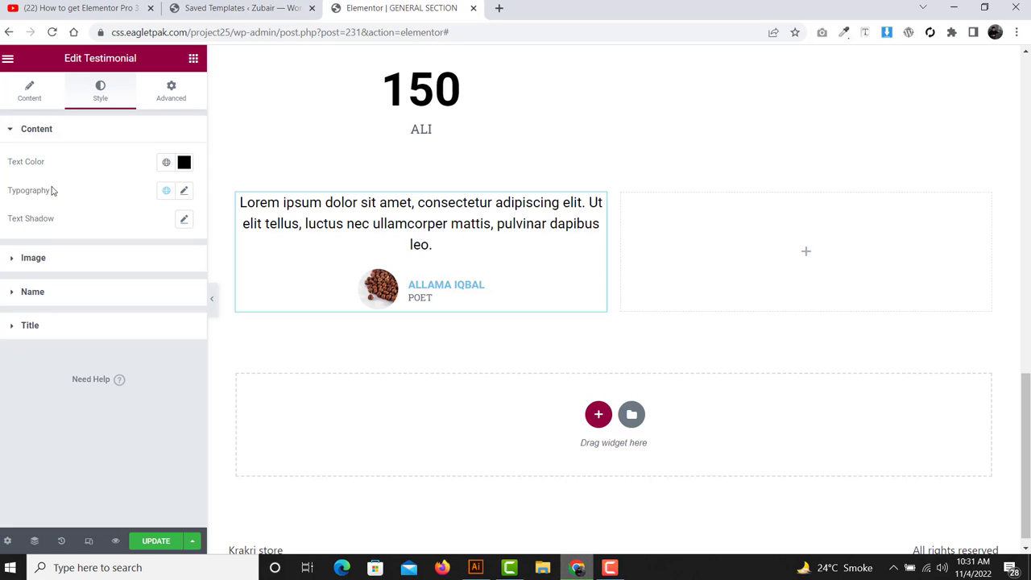
left_click_drag(51, 191, 8, 192)
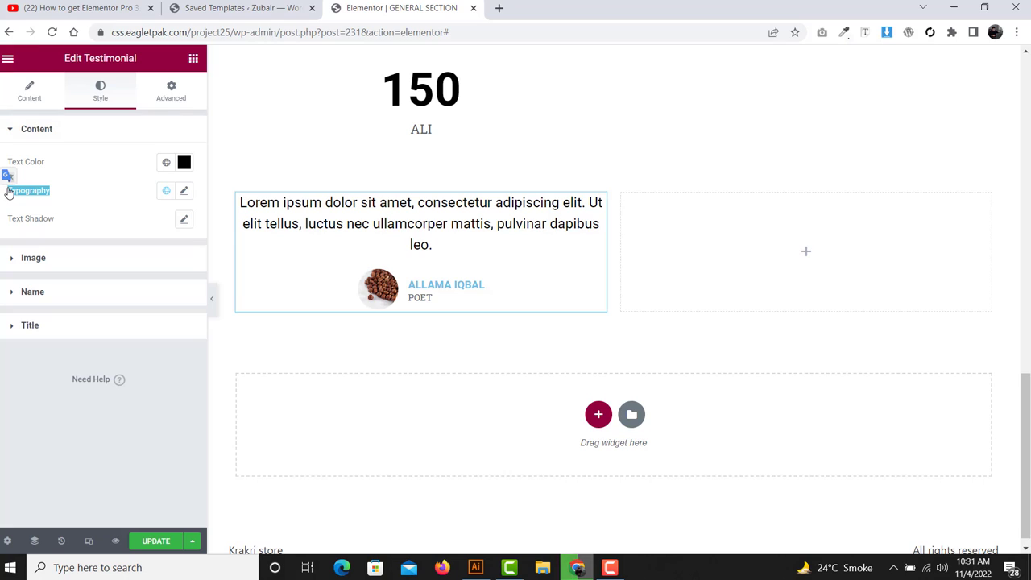
left_click(185, 194)
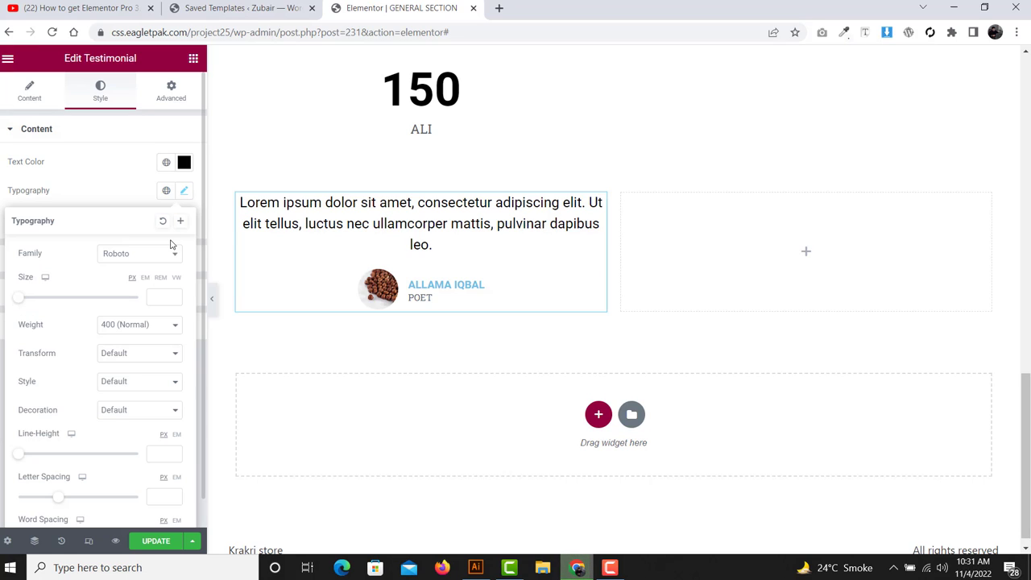
left_click(97, 149)
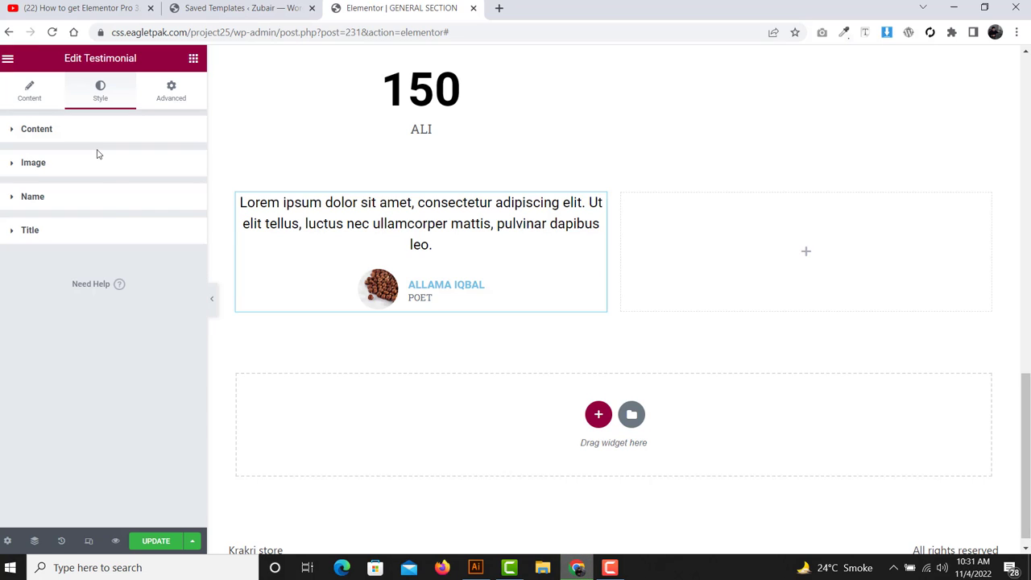
left_click(71, 137)
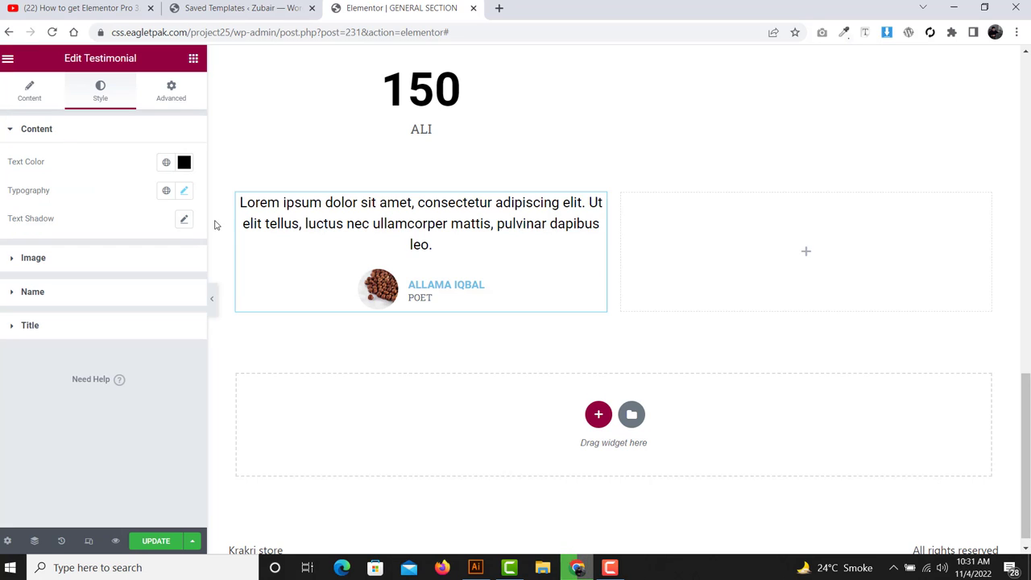
- Set the avatar image size to 66 px with a solid 2 px border
left_click(55, 261)
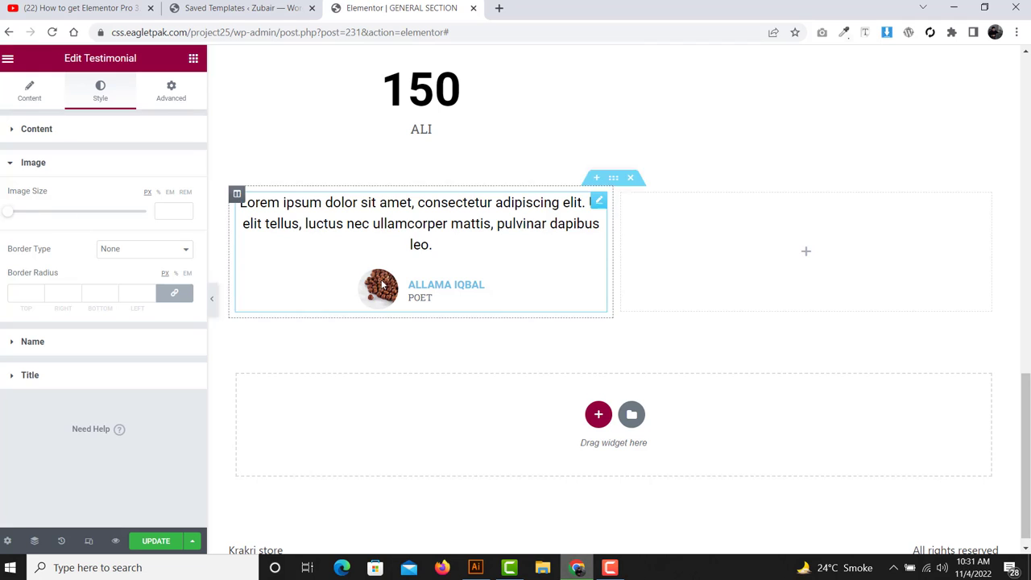
left_click_drag(8, 213, 41, 215)
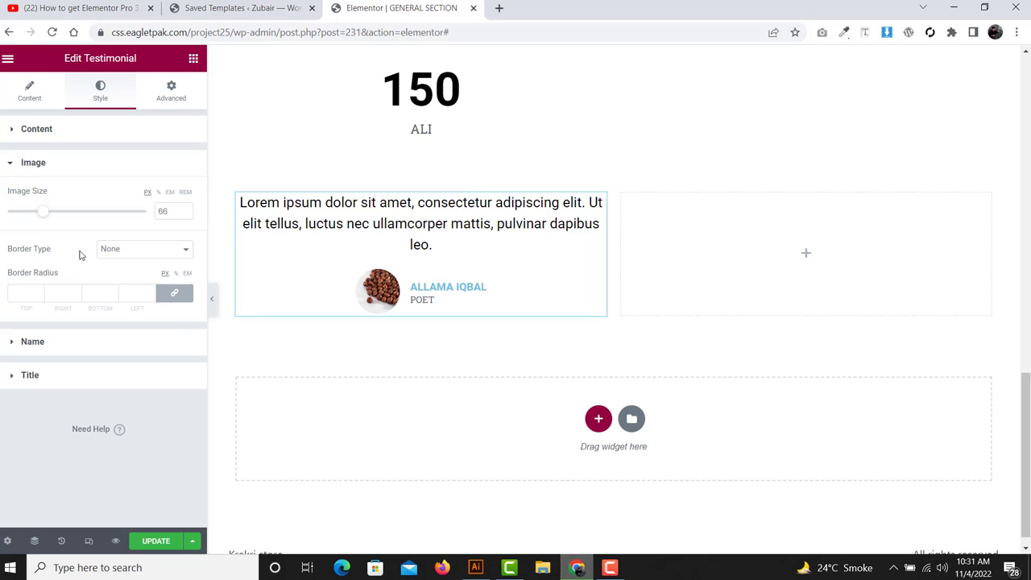
left_click(108, 254)
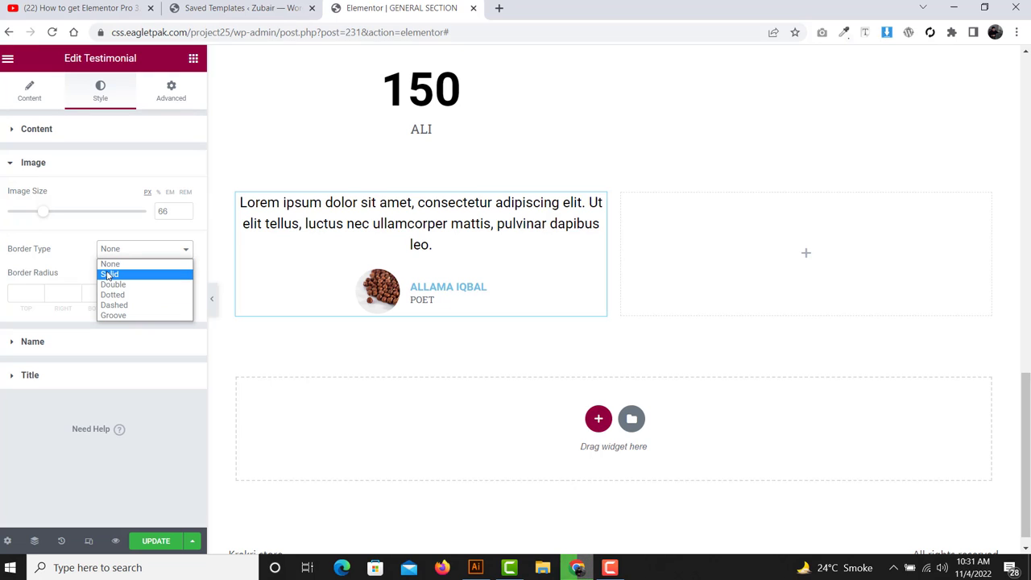
left_click(108, 275)
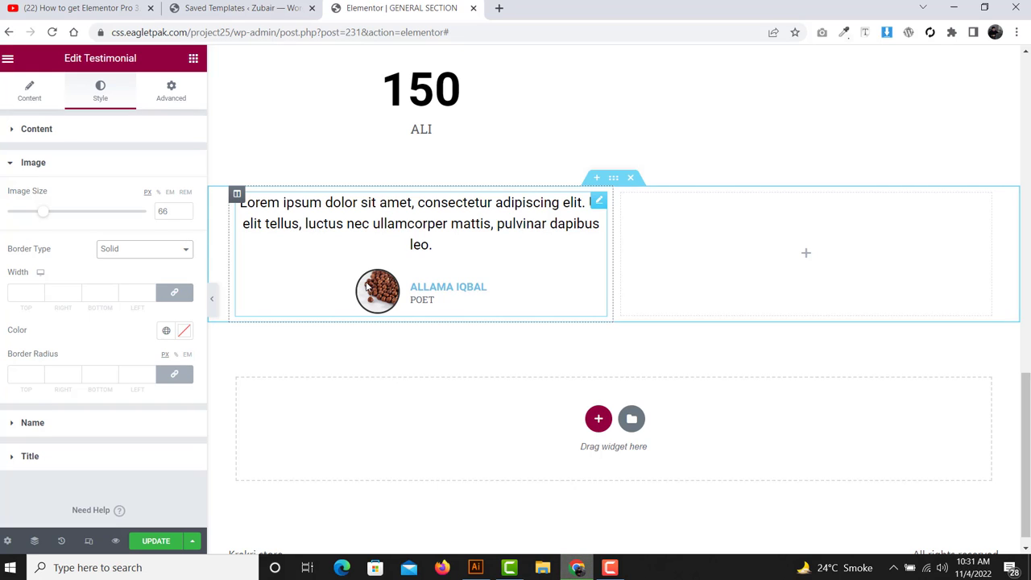
left_click(19, 287)
type("10")
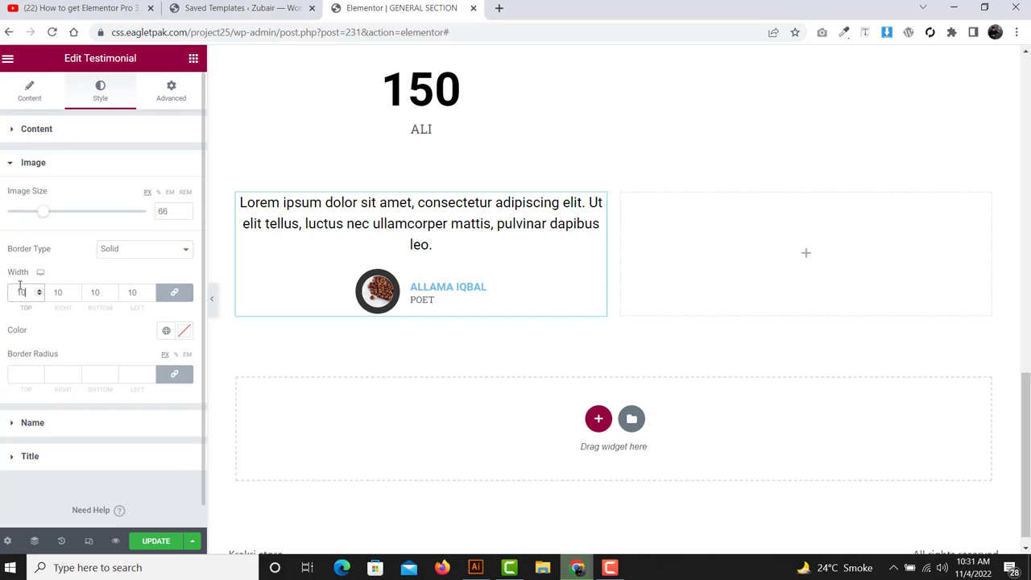
key("BackSpace")
key("BackSpace")
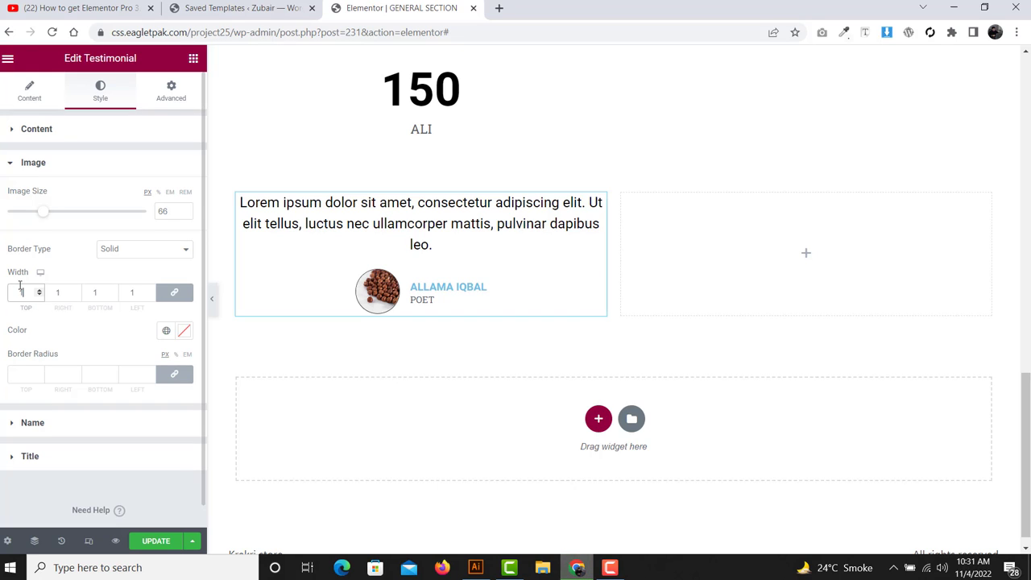
type("2")
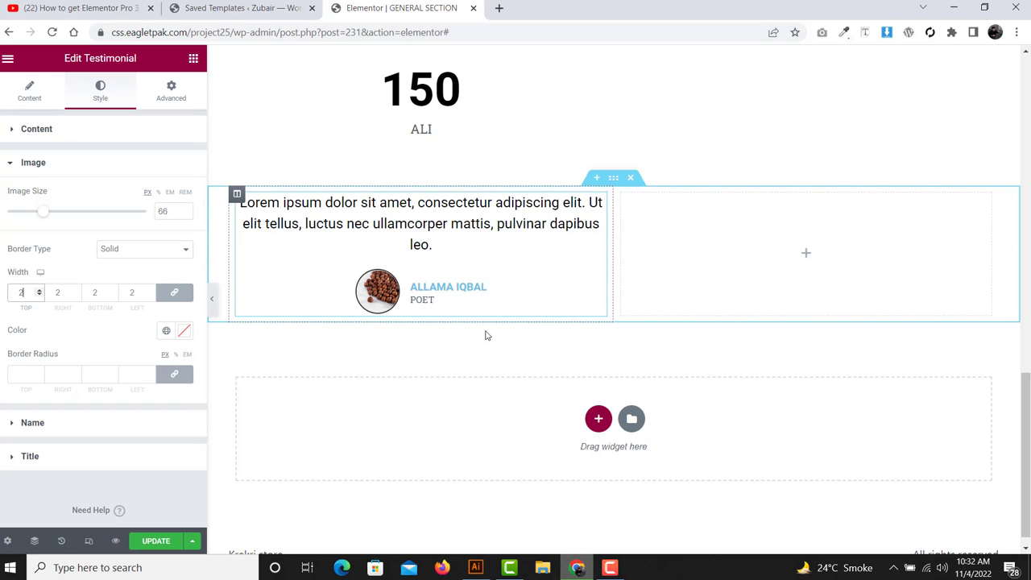
- Colour the avatar border bright red and clear the border radius values
left_click(184, 331)
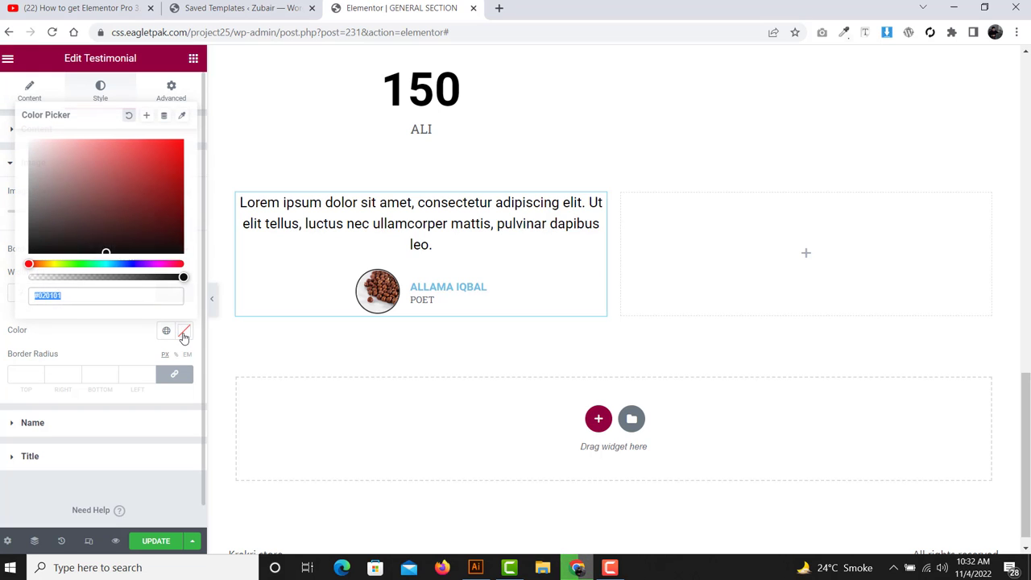
left_click_drag(147, 202, 180, 140)
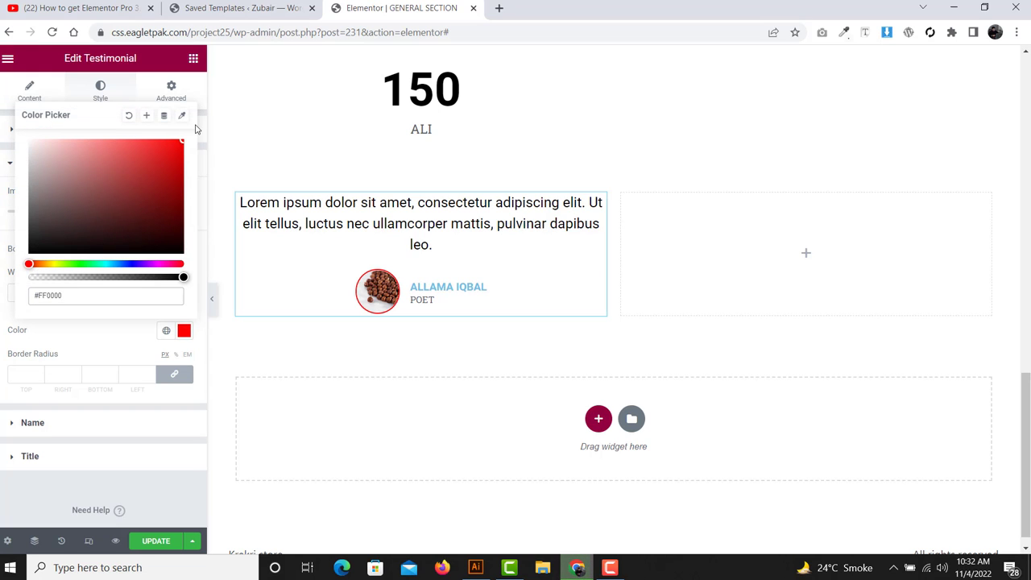
left_click(202, 132)
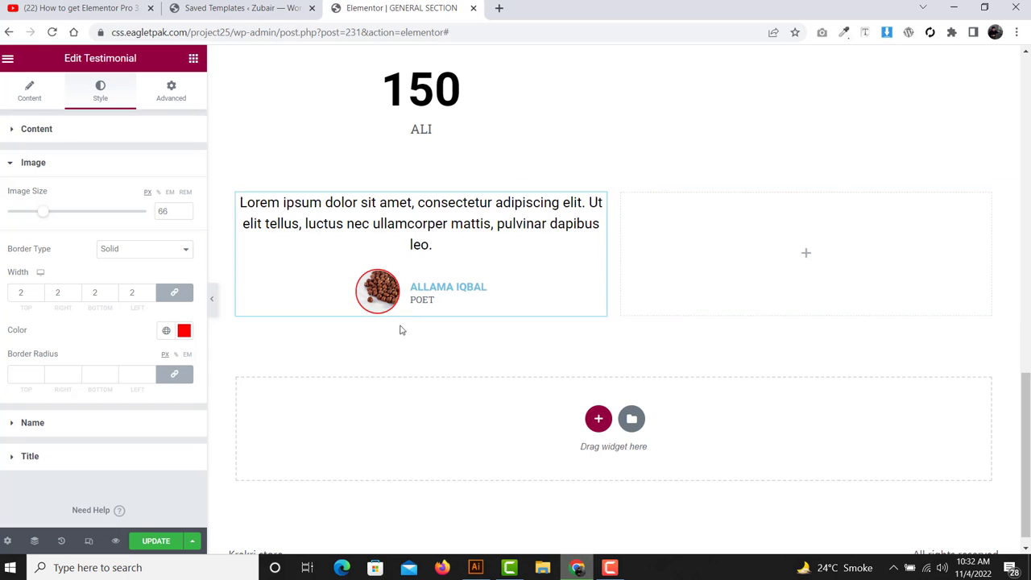
left_click(63, 371)
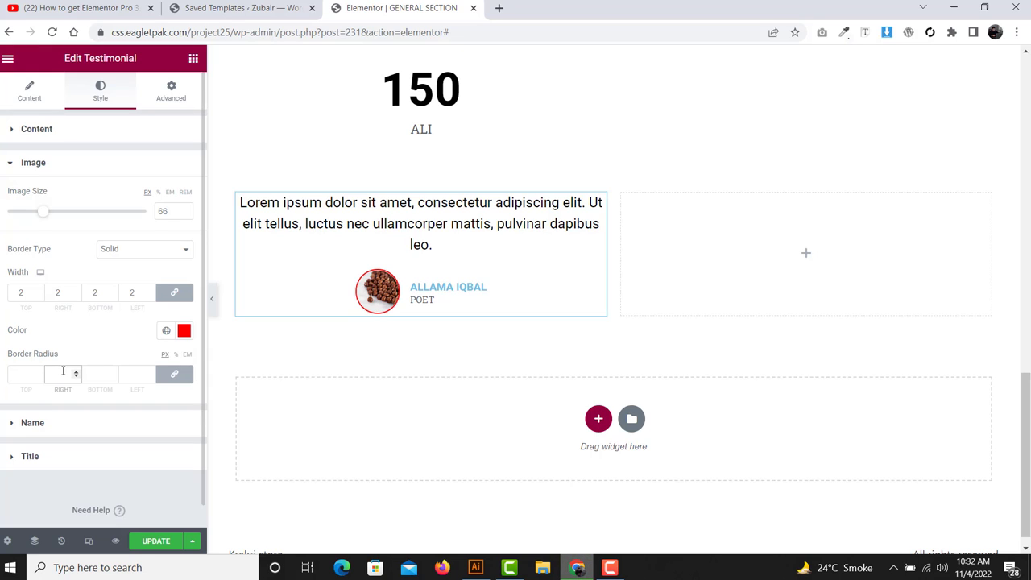
type("0")
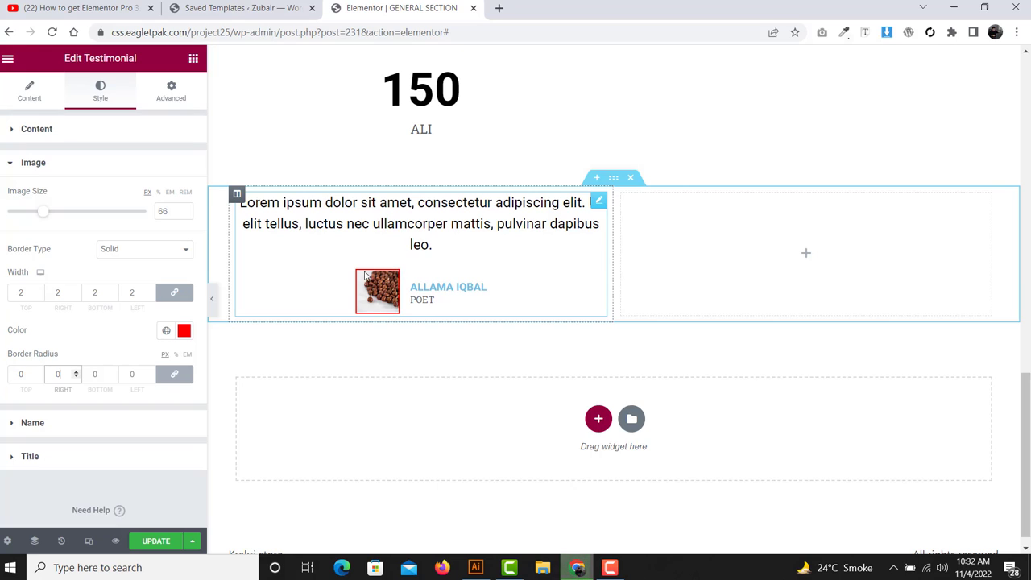
left_click(136, 373)
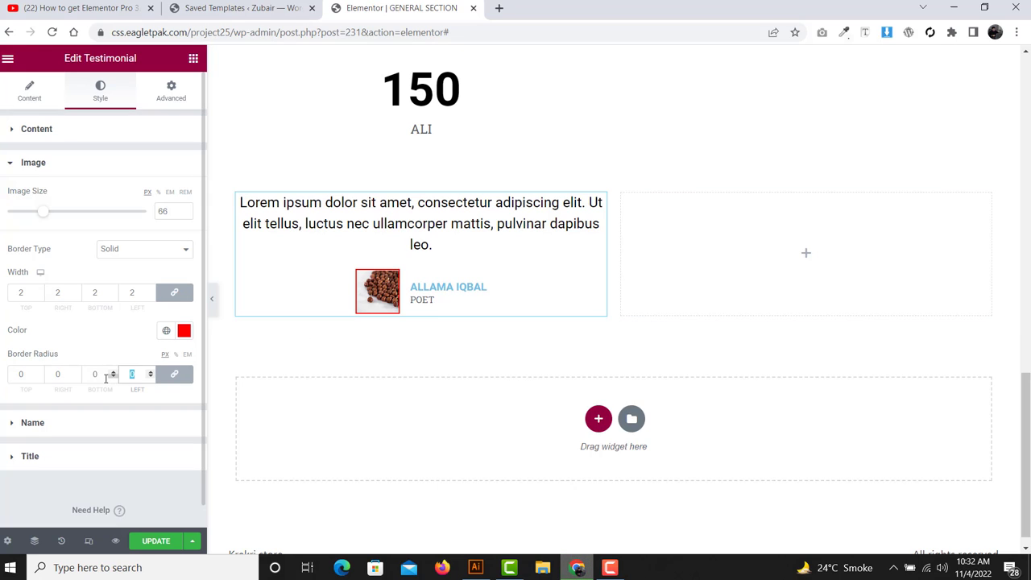
key("BackSpace")
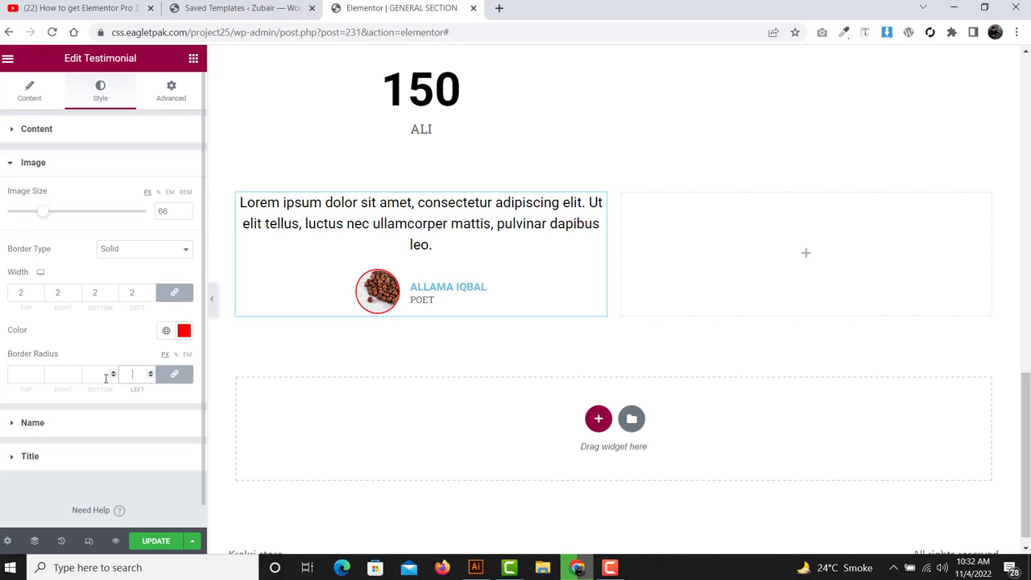
type("50")
key("BackSpace")
key("BackSpace")
- Set the testimonial name's text colour to black (#000000)
left_click(37, 424)
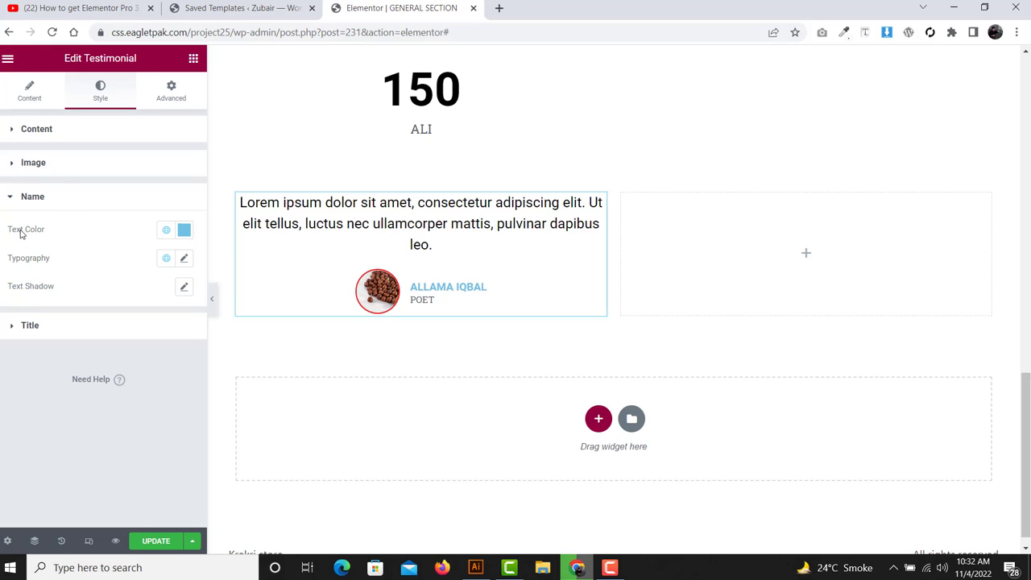
left_click_drag(46, 231, 6, 231)
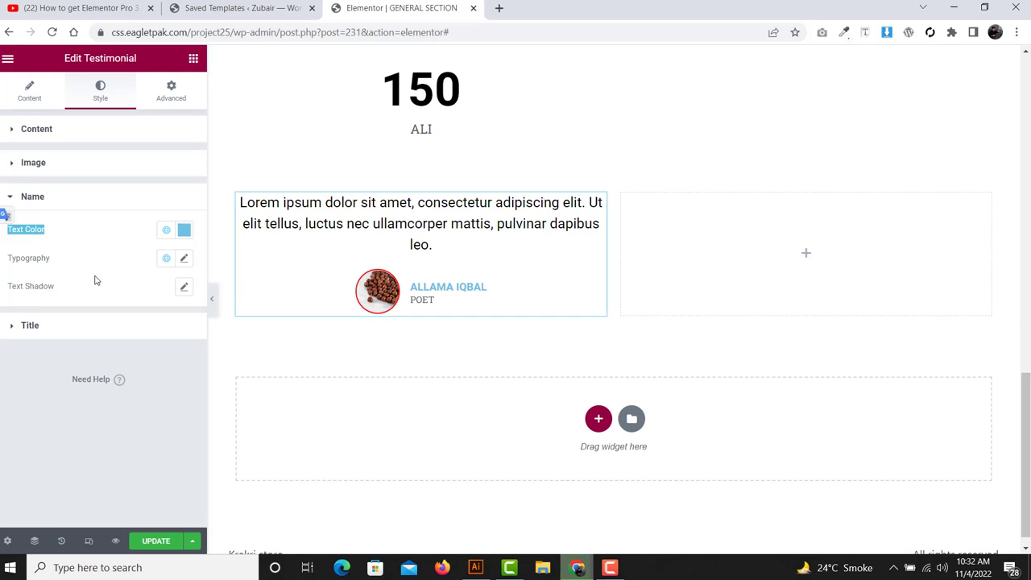
left_click(182, 234)
left_click(183, 233)
type("#000000")
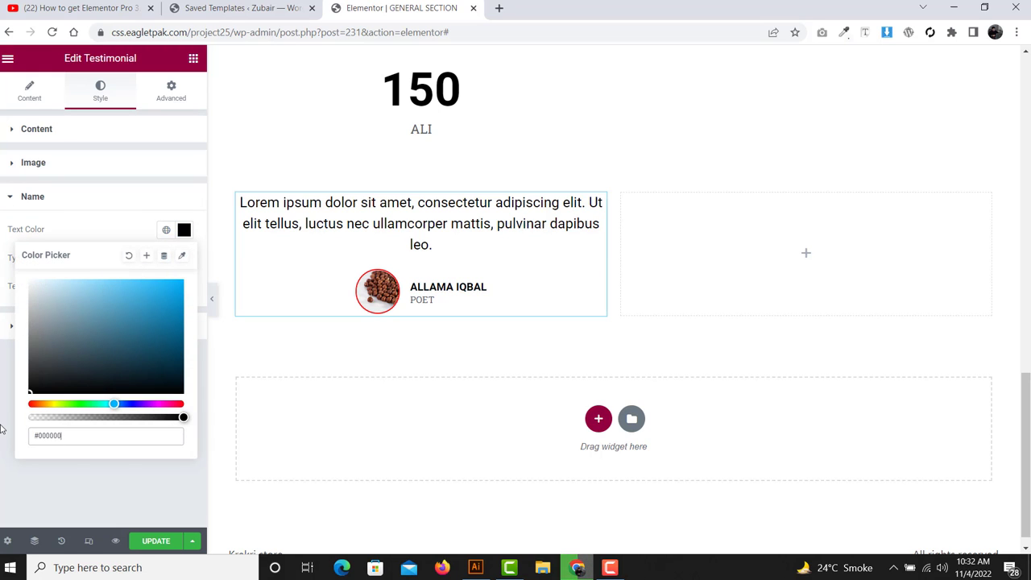
left_click(2, 428)
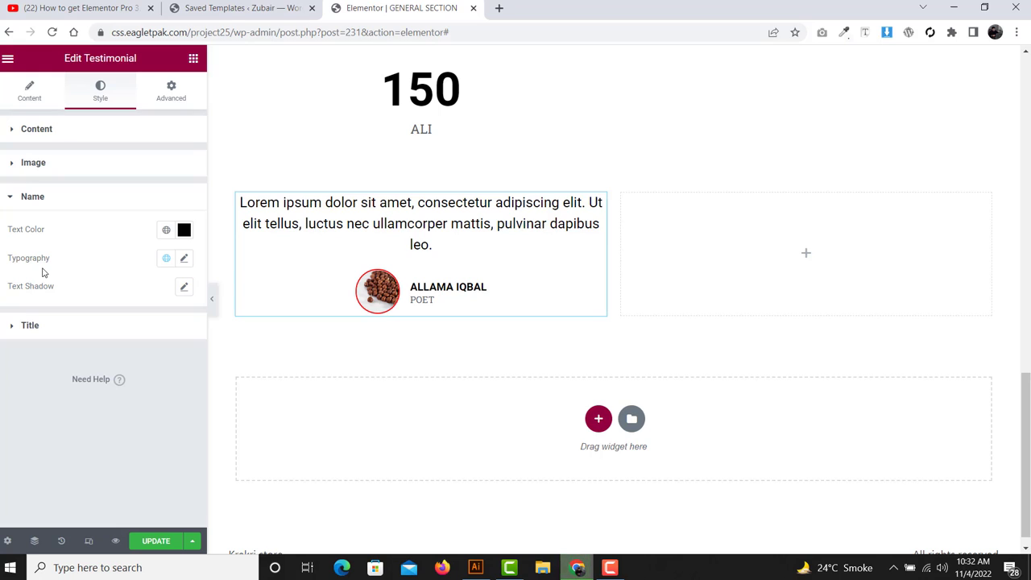
- Review the name typography and title style options, then return to the widget list
left_click(184, 257)
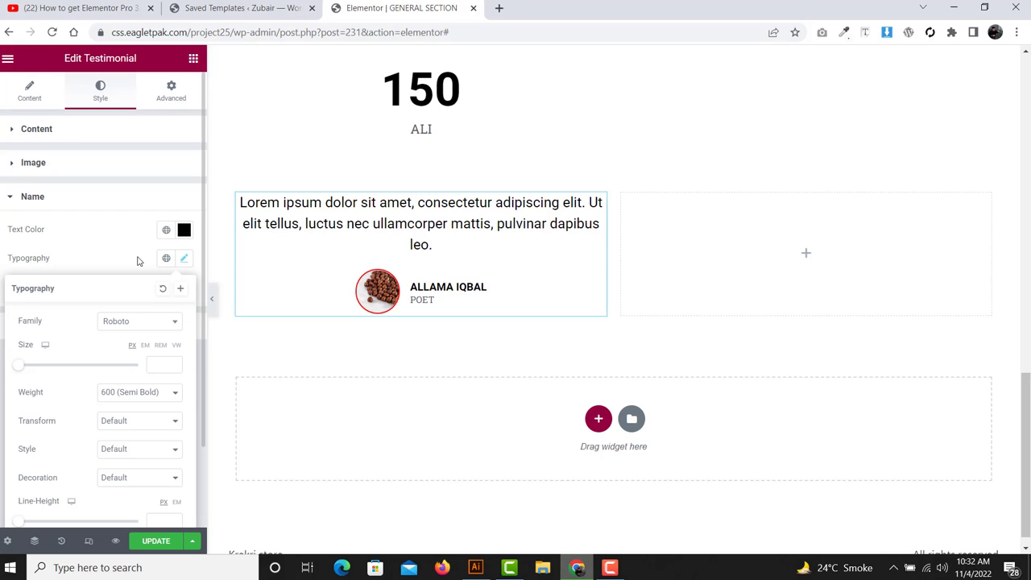
left_click(137, 260)
left_click(81, 325)
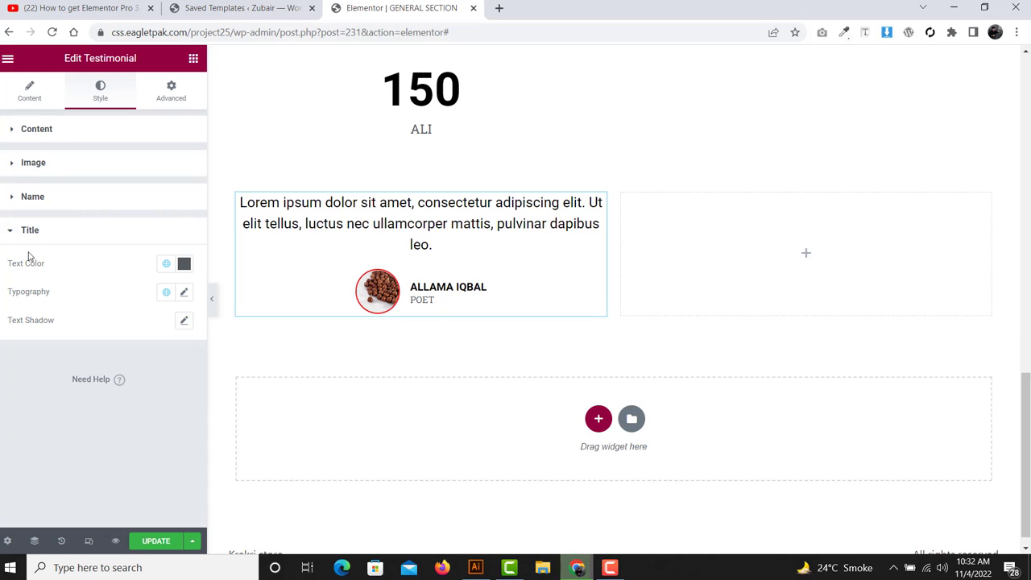
left_click_drag(3, 269, 81, 332)
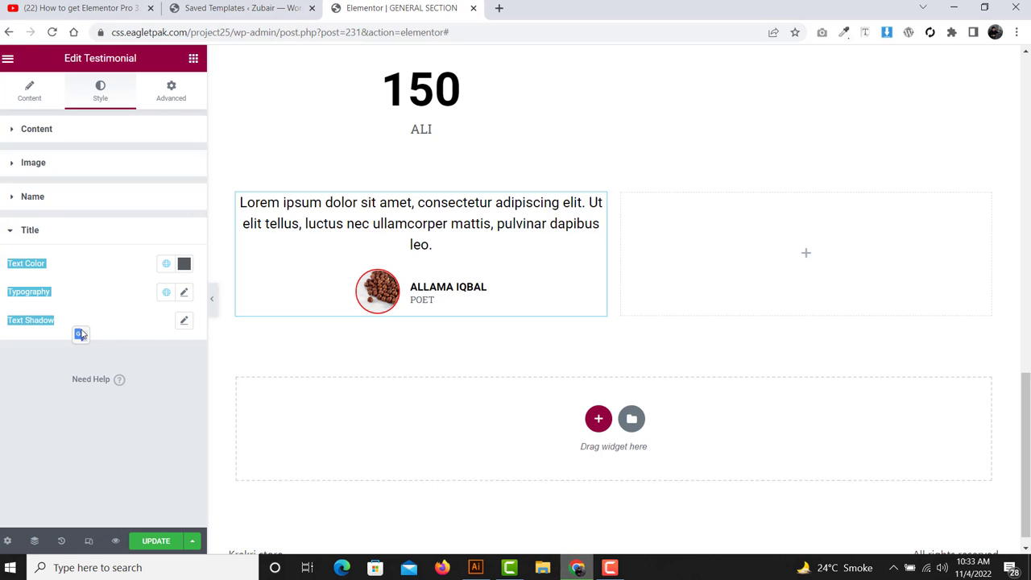
left_click(91, 301)
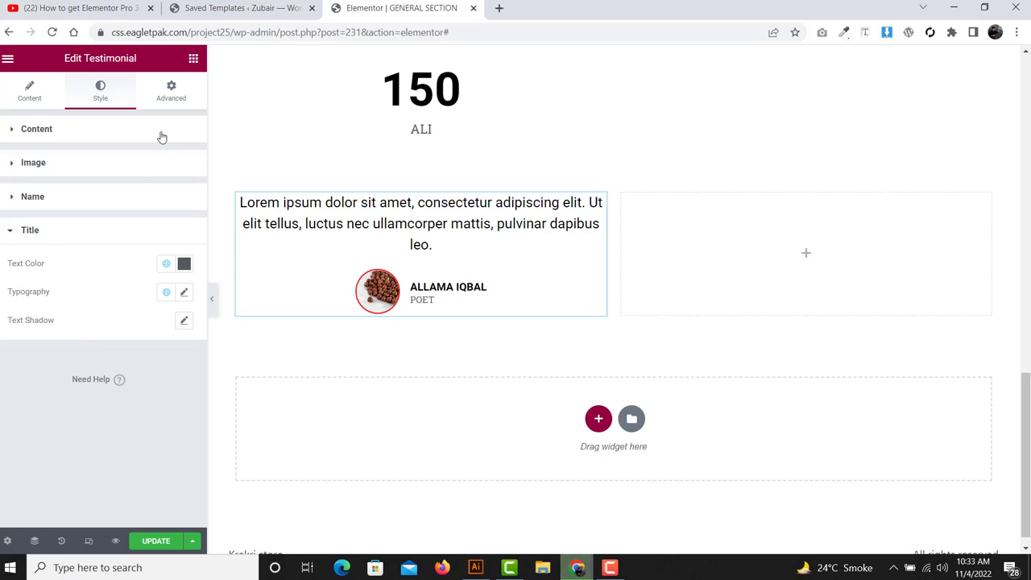
left_click(193, 58)
- Drop a Tabs widget into the right column and duplicate the testimonial twice
scroll(108, 278, "down", 5)
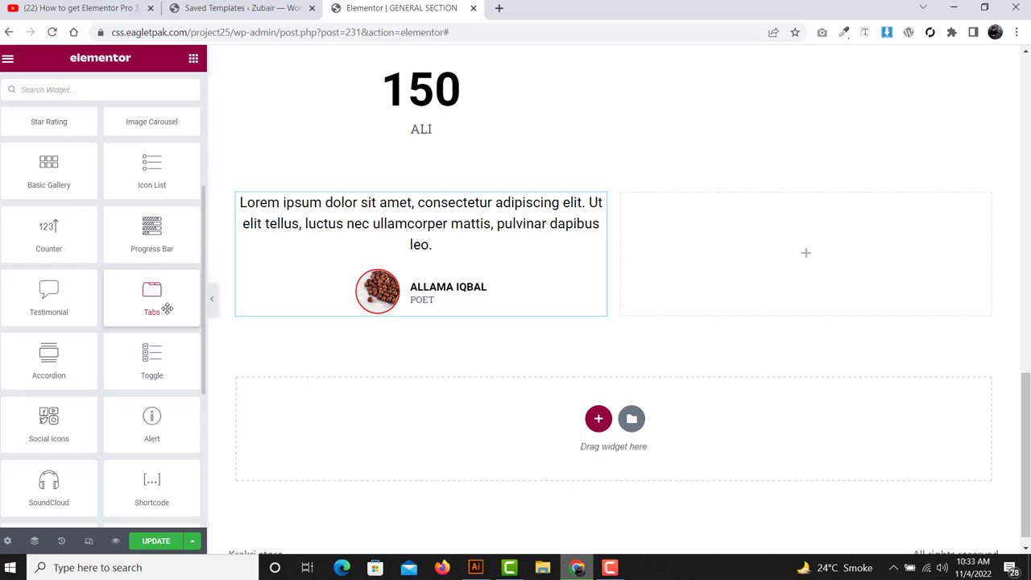
left_click_drag(166, 308, 760, 265)
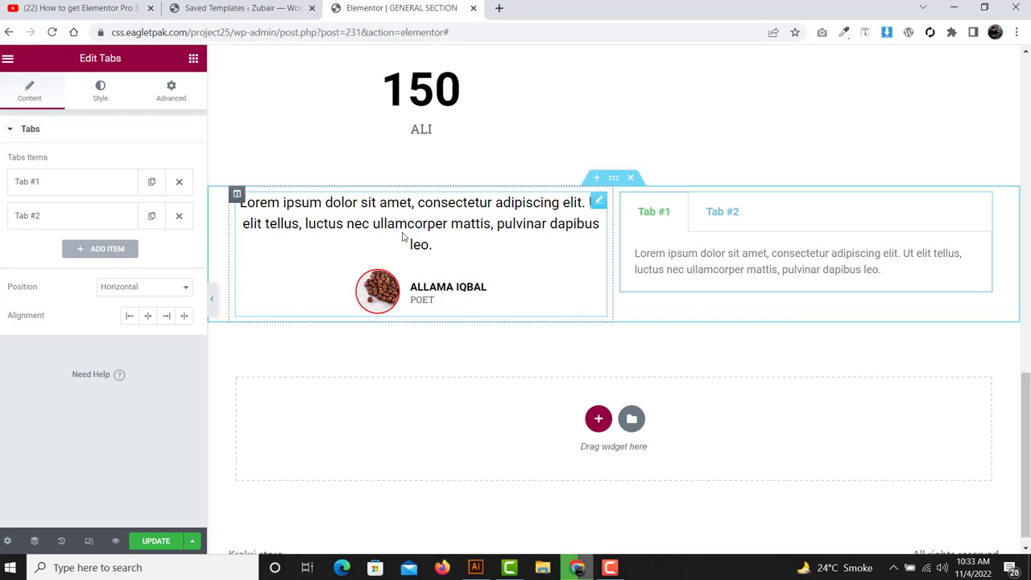
right_click(403, 236)
left_click(436, 271)
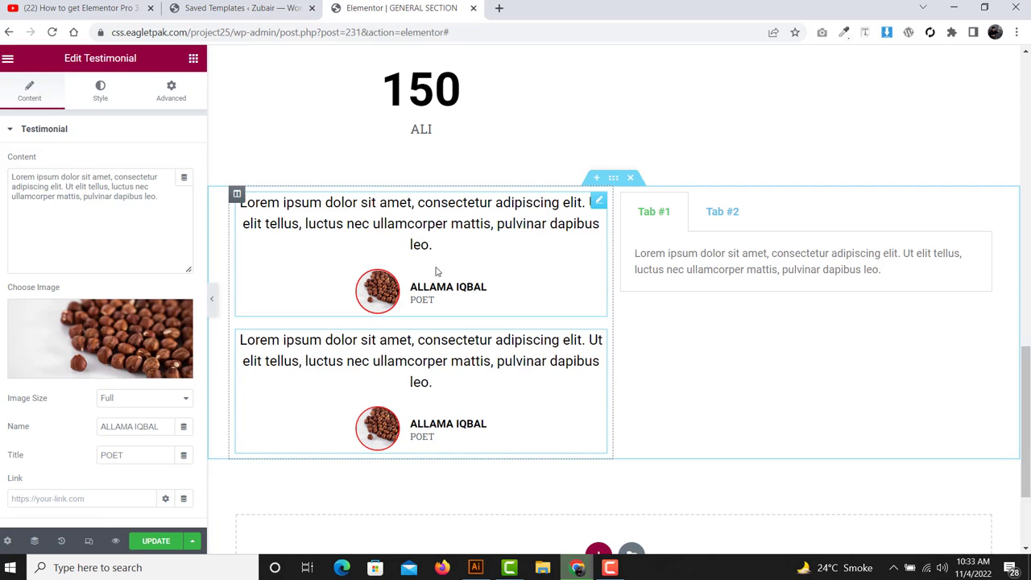
right_click(405, 249)
left_click(421, 282)
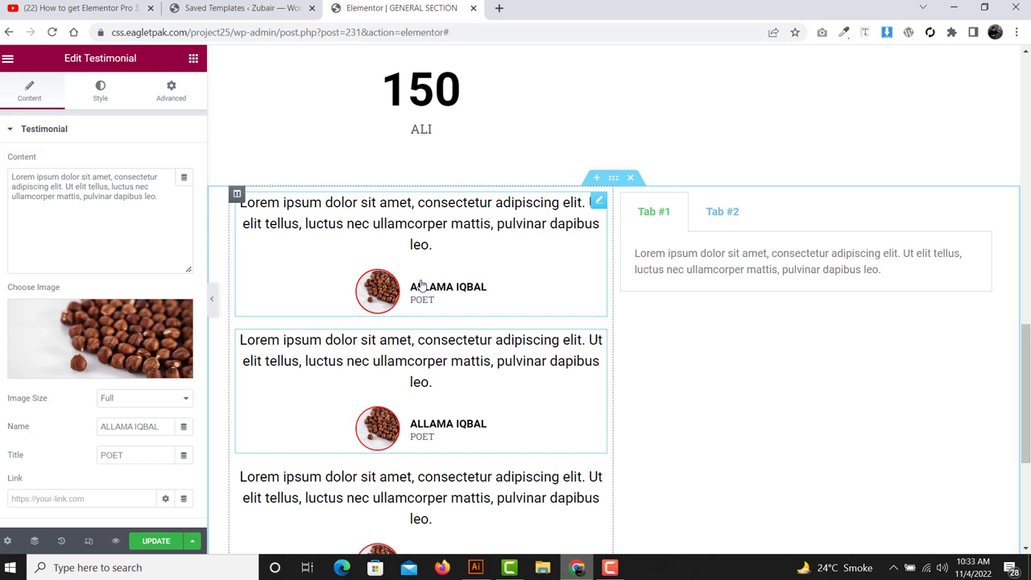
scroll(426, 198, "down", 1)
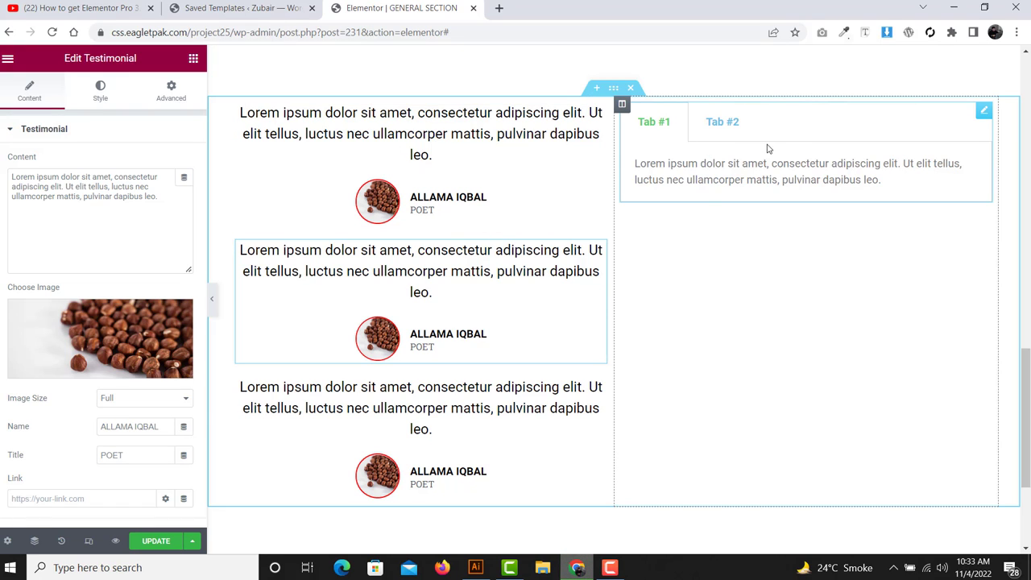
left_click(668, 122)
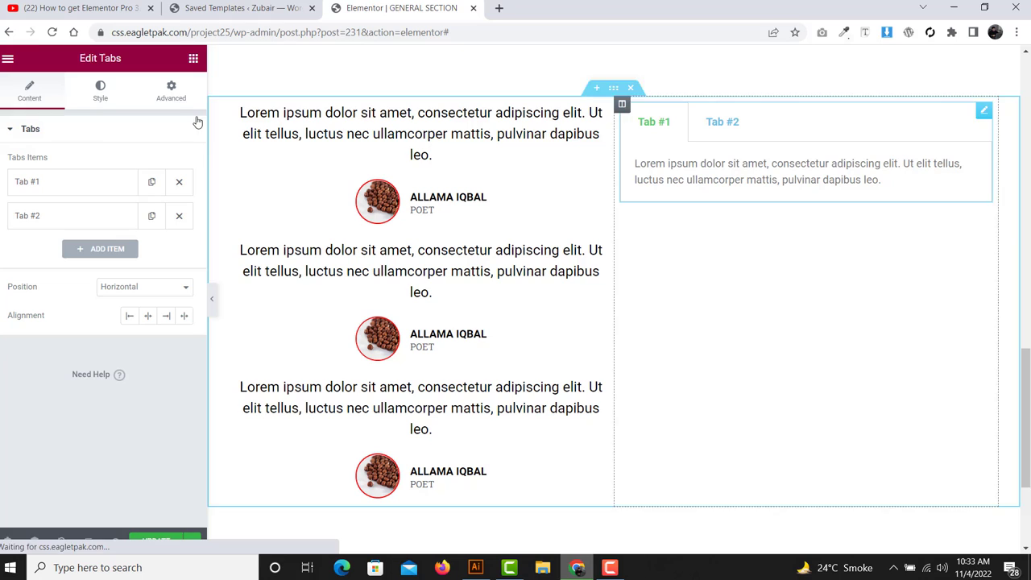
- Retitle the first tab with the testimonial person's name
left_click(83, 181)
left_click_drag(62, 229, 18, 229)
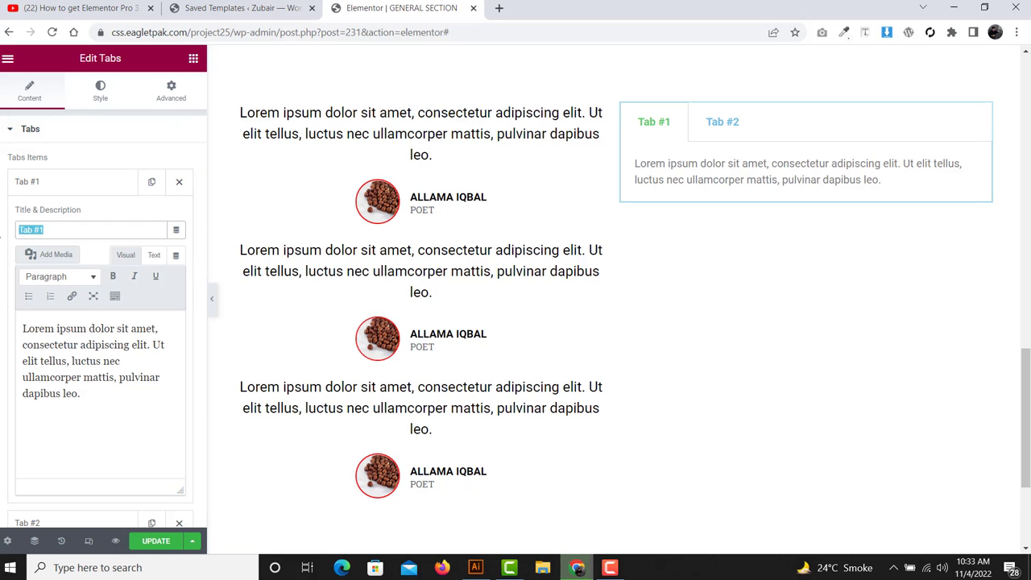
type("ALLA")
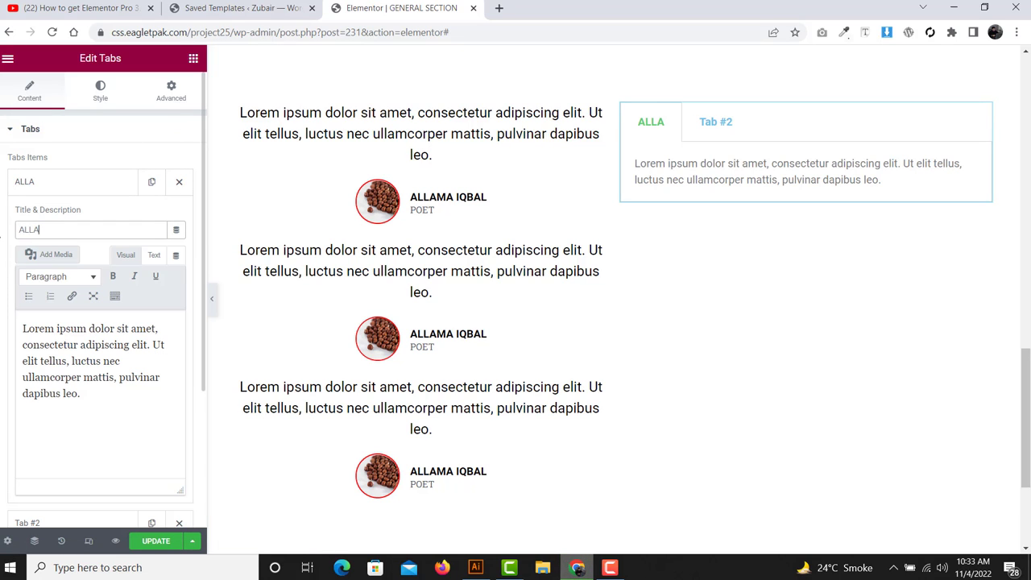
type("MA")
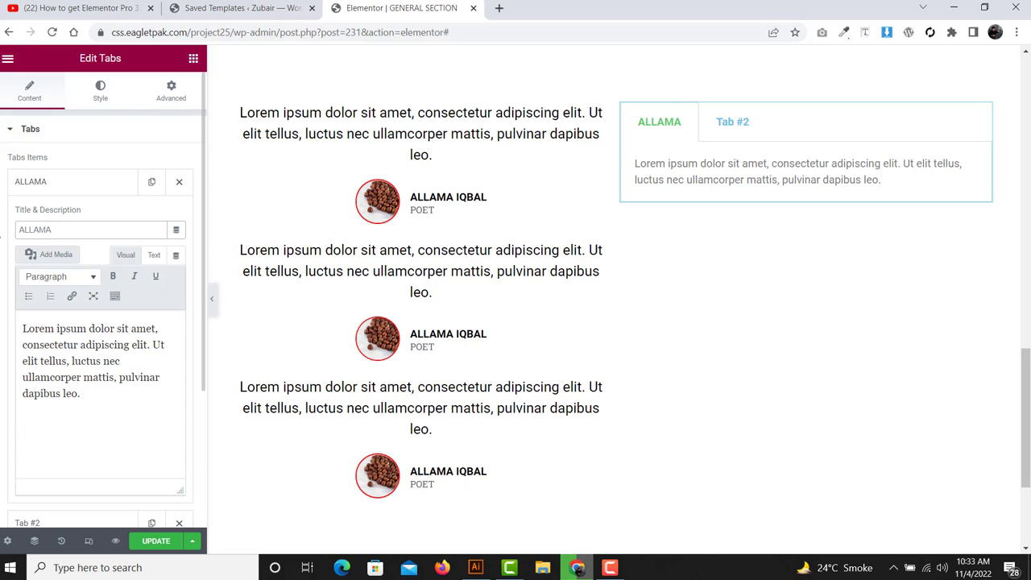
type(" IQBAL")
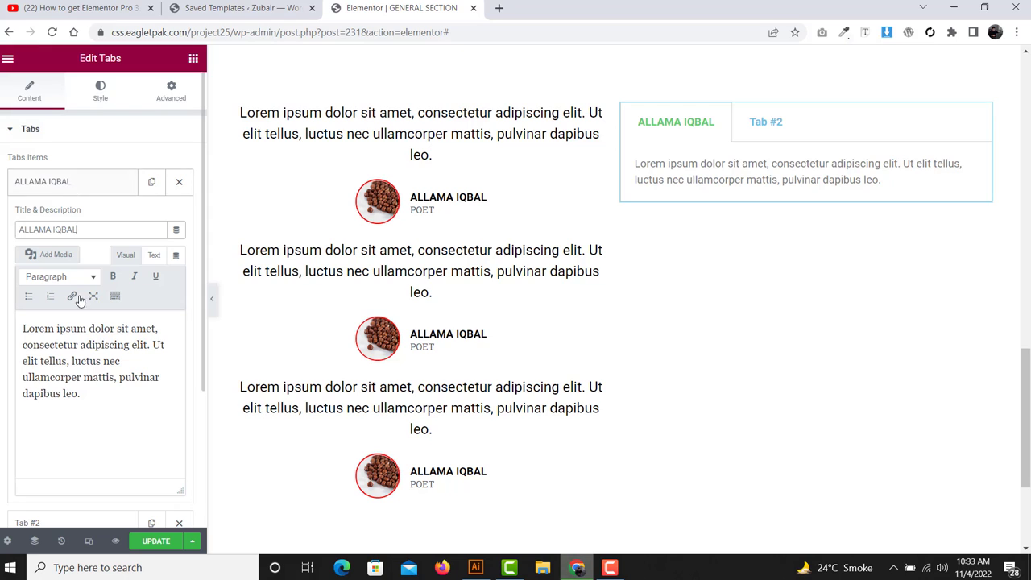
left_click_drag(87, 397, 13, 327)
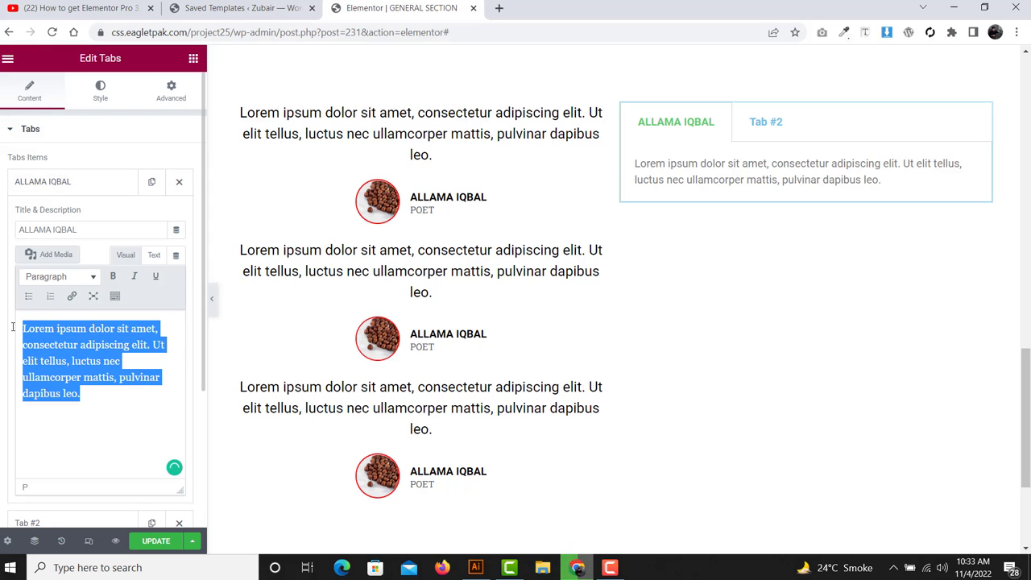
left_click(46, 180)
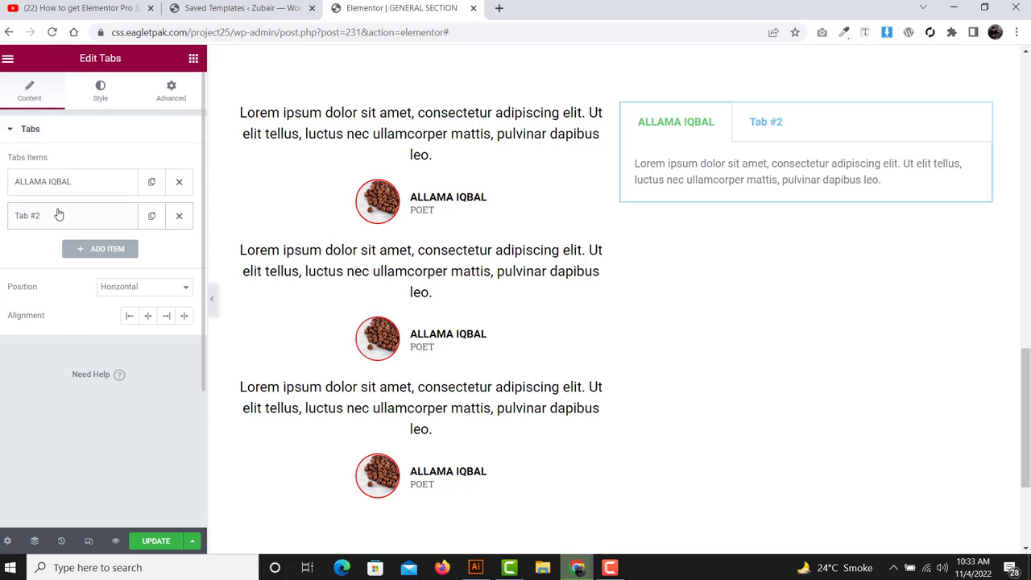
- Retitle the second tab with another person's name and paste its Lorem paragraph twice
left_click(58, 214)
triple_click(30, 263)
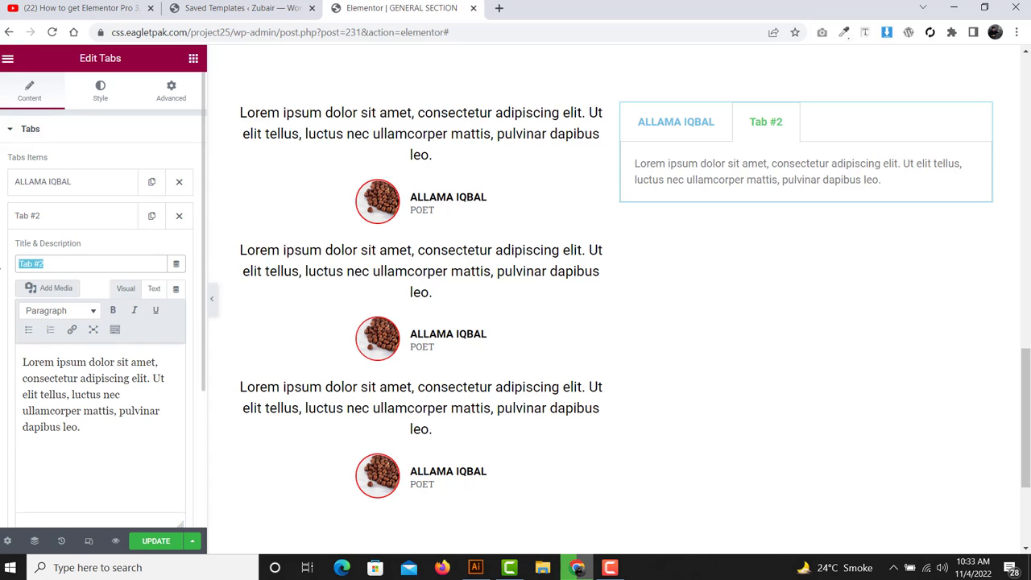
type("MIRZA")
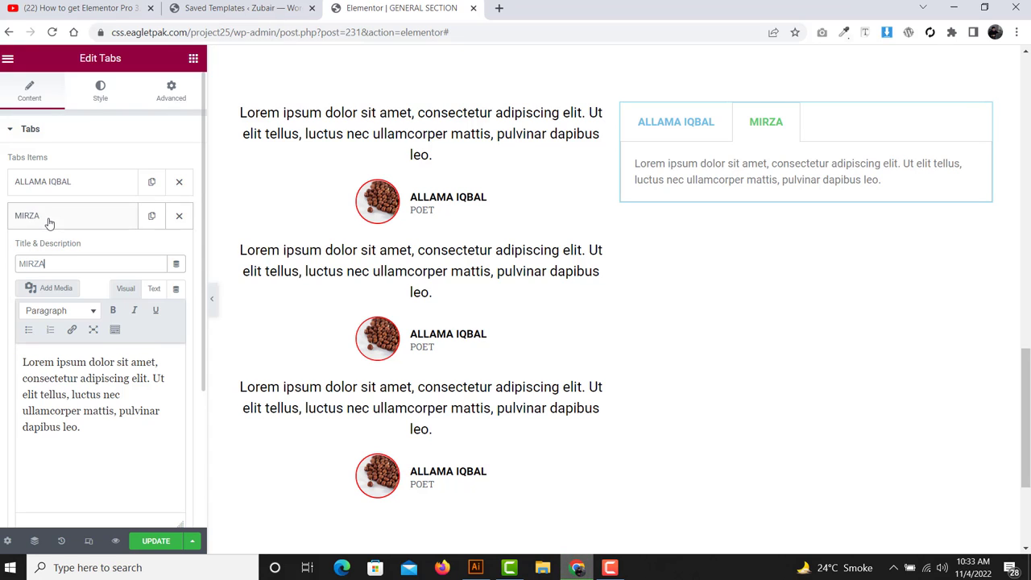
left_click_drag(84, 431, 17, 359)
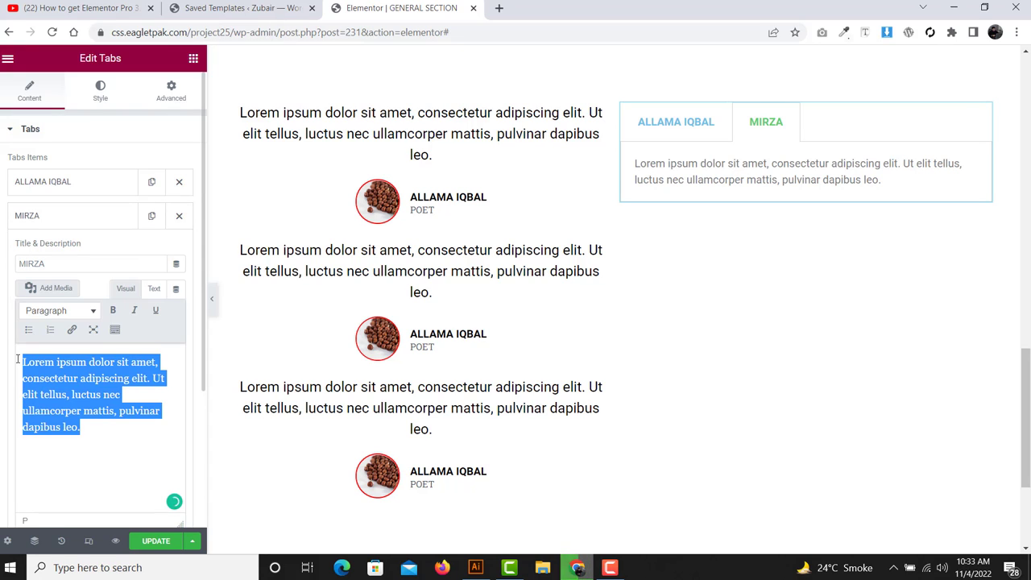
key("ctrl+c")
key("Right")
key("ctrl+v")
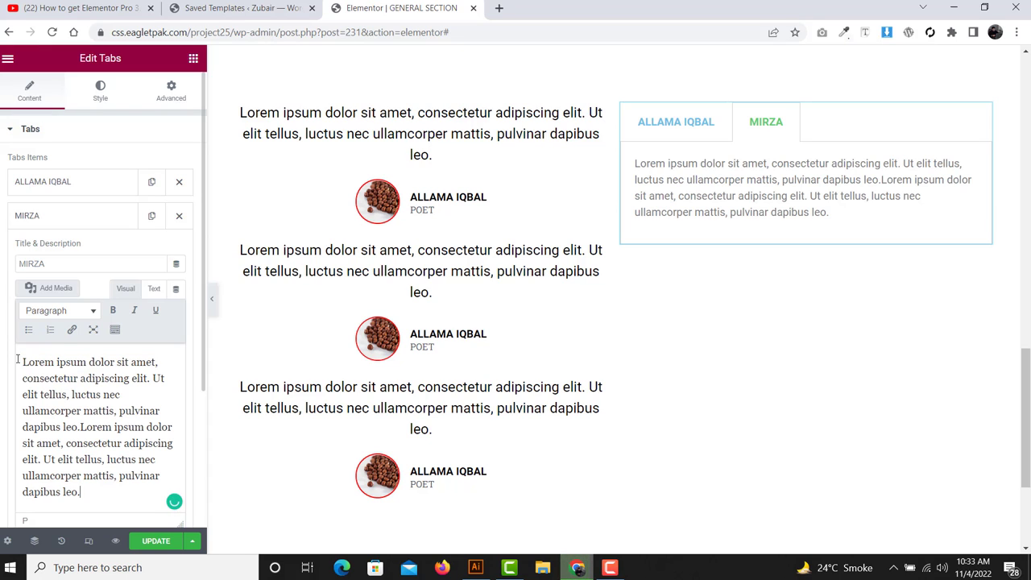
left_click(691, 139)
left_click(766, 121)
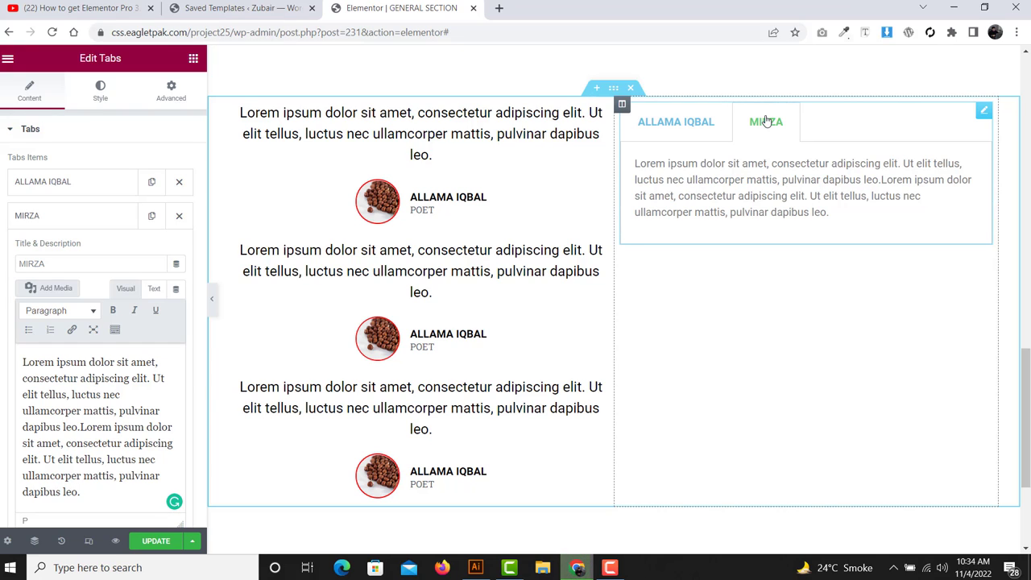
- Duplicate the second tab into a third tab, deleting the extra copy
left_click(72, 218)
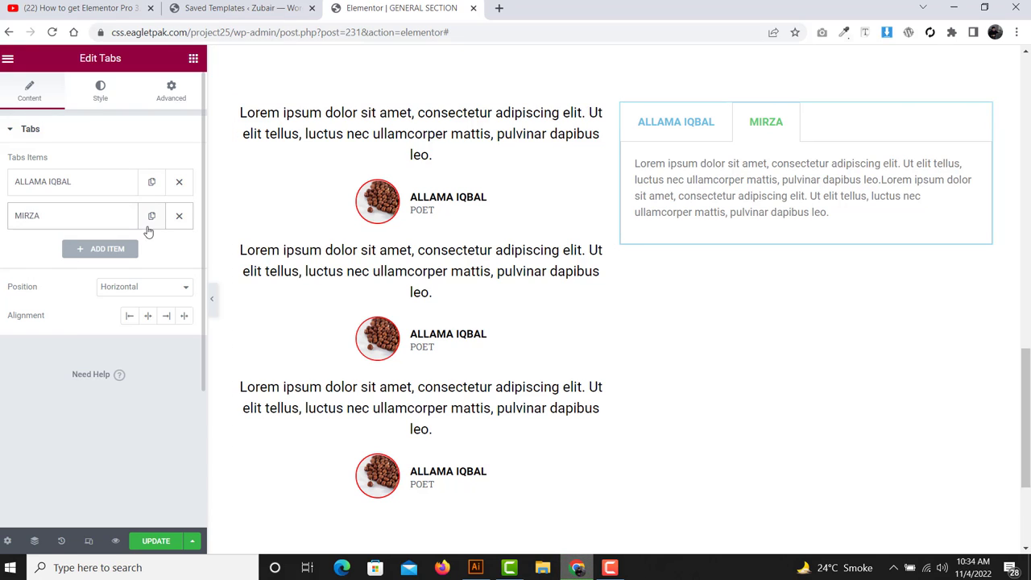
left_click(151, 216)
left_click(70, 257)
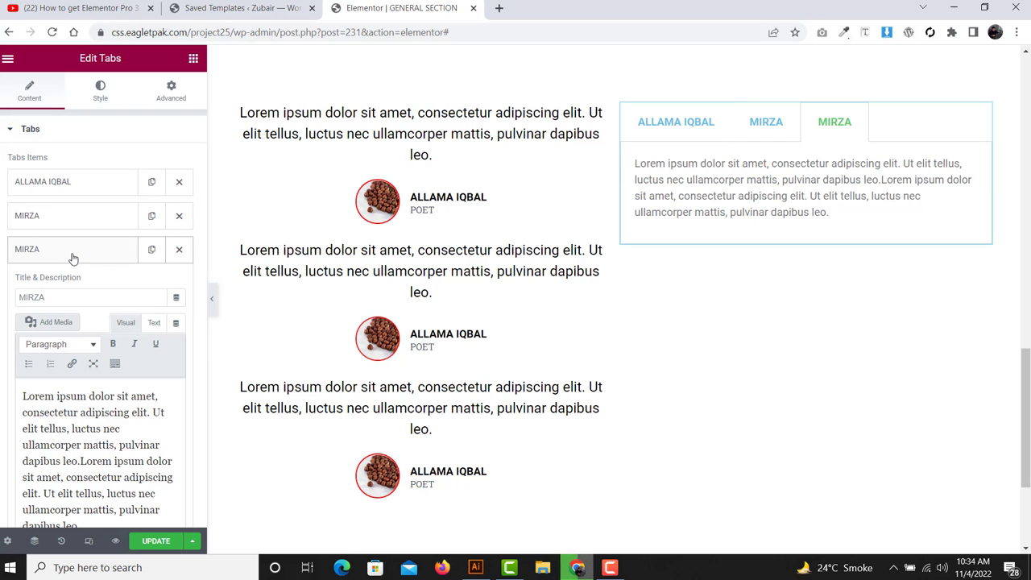
left_click(153, 218)
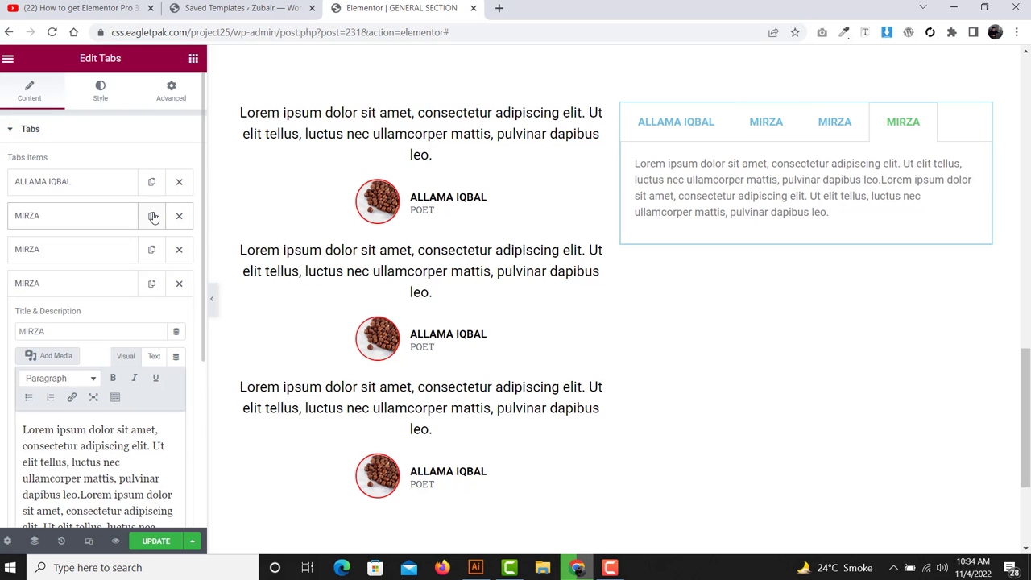
left_click(176, 250)
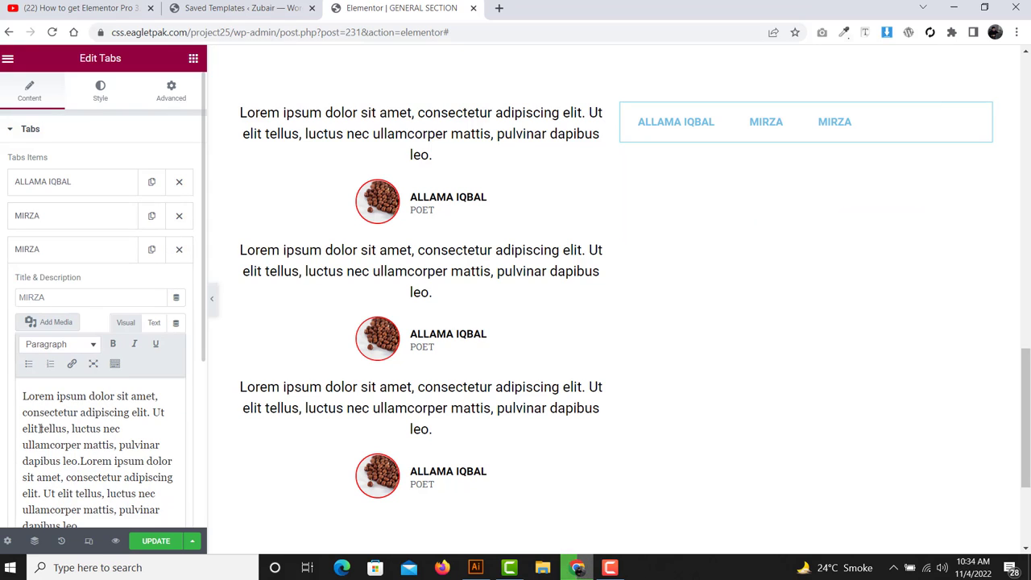
- Title the third tab with a third person's name and preview all three tabs
double_click(54, 296)
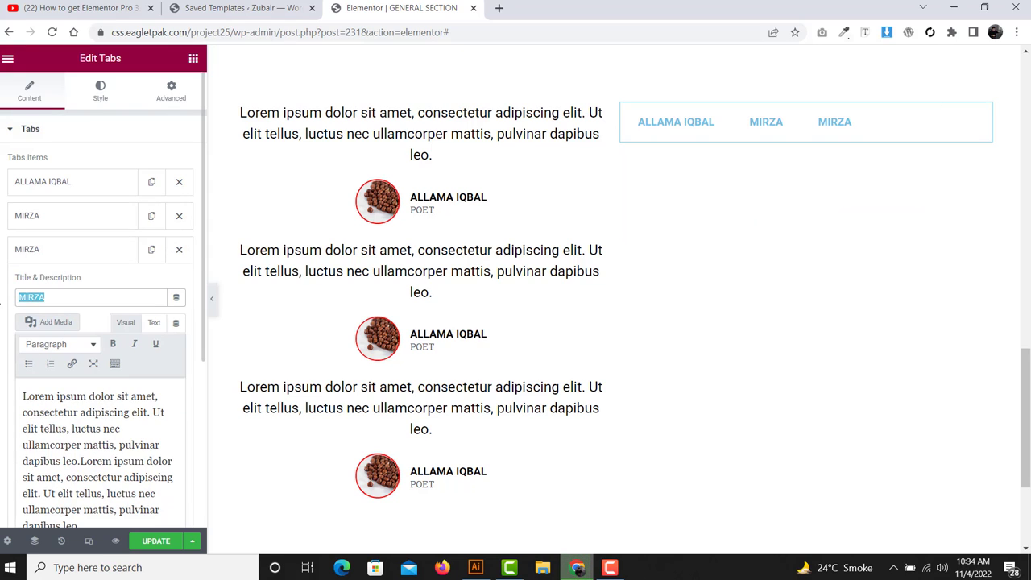
type("OSMAB")
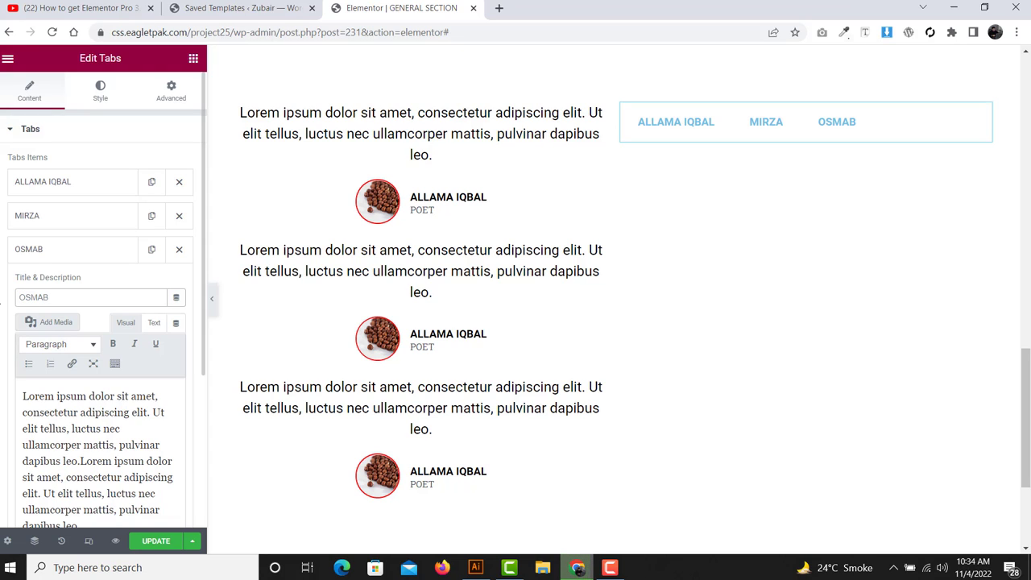
key("BackSpace")
type("N")
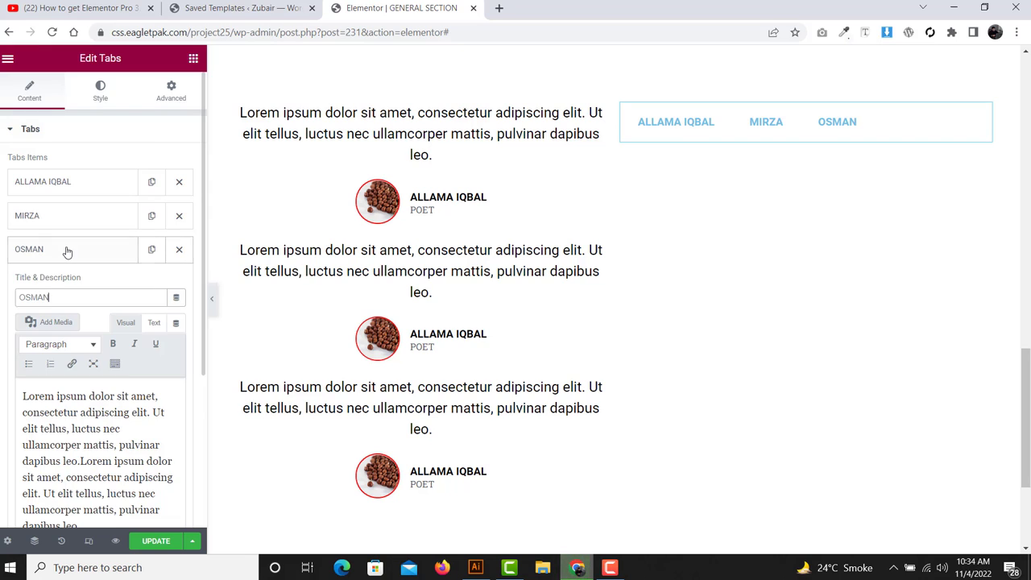
left_click(66, 250)
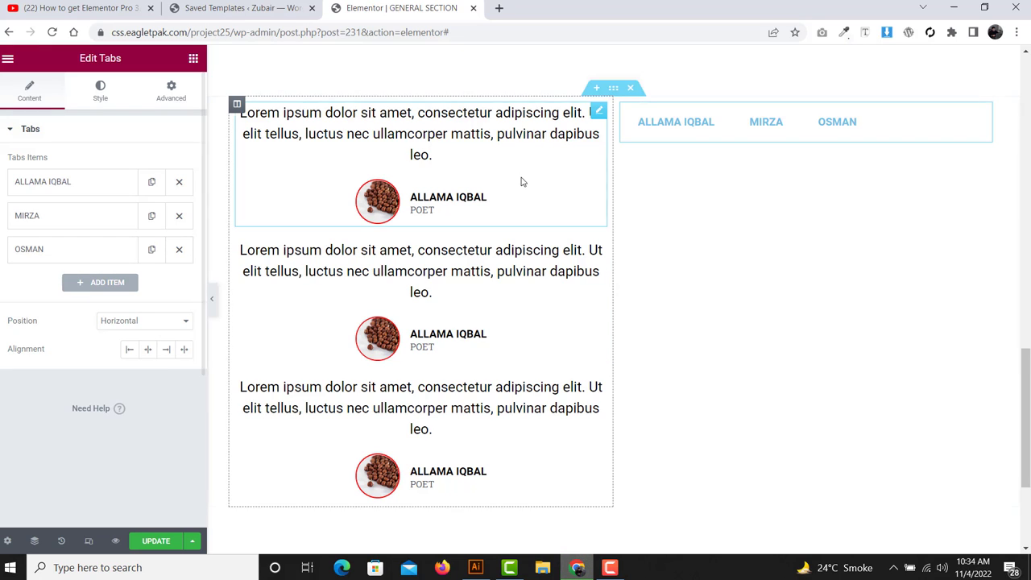
left_click(662, 122)
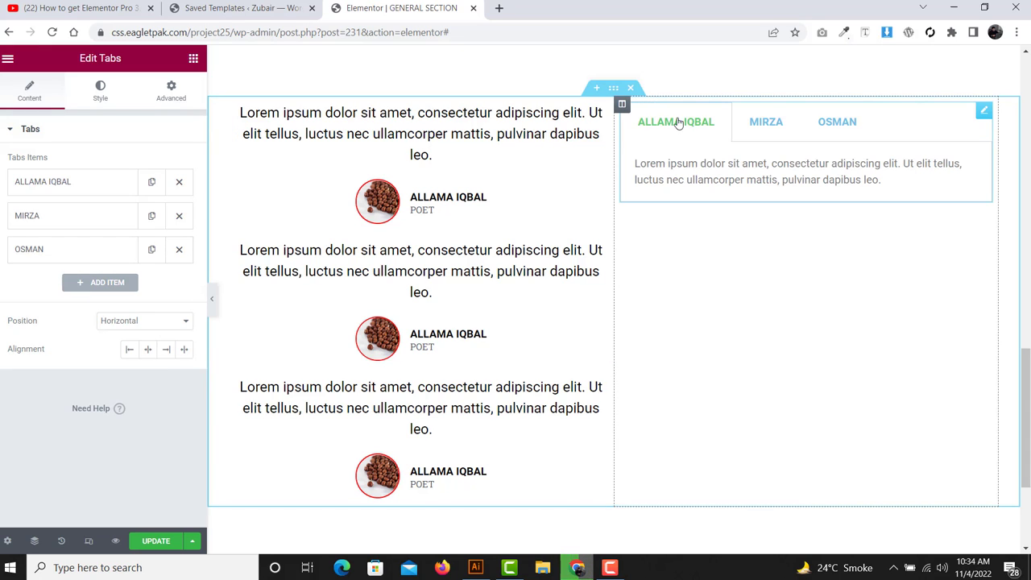
left_click(780, 121)
left_click(835, 123)
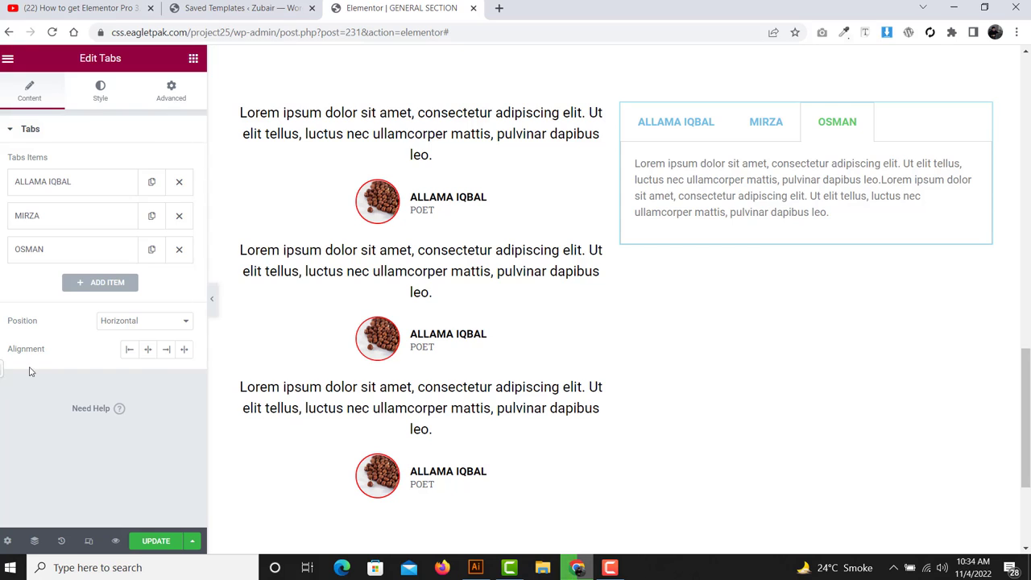
- Try start, centre and end alignment for the tab titles, settling on start
left_click(132, 352)
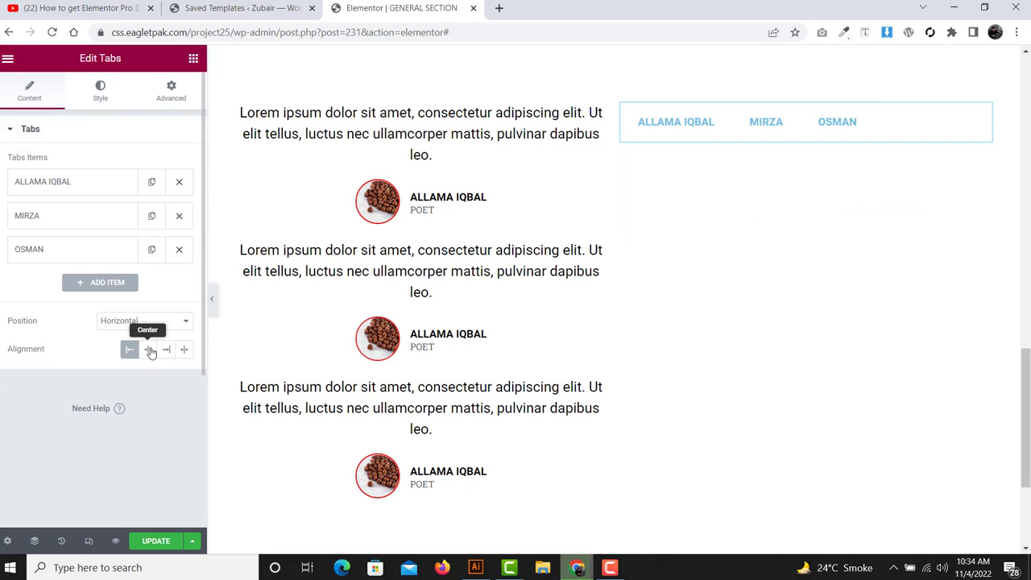
left_click(151, 350)
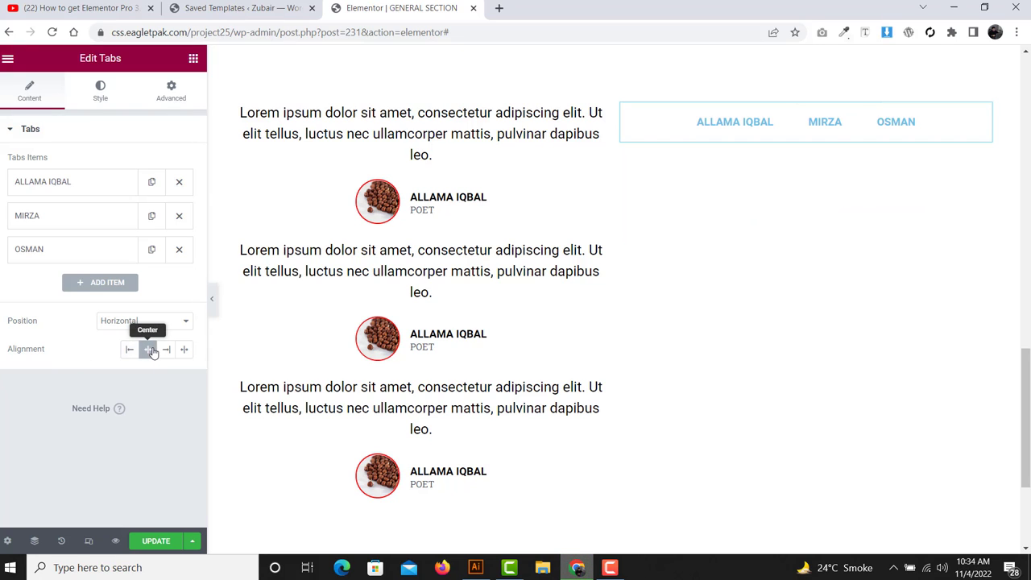
left_click(169, 351)
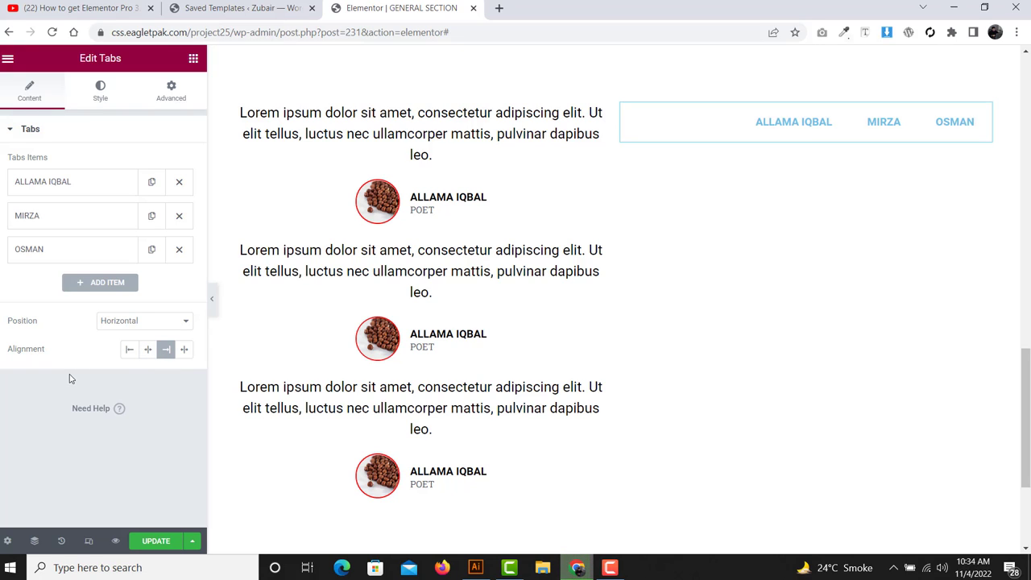
left_click(130, 349)
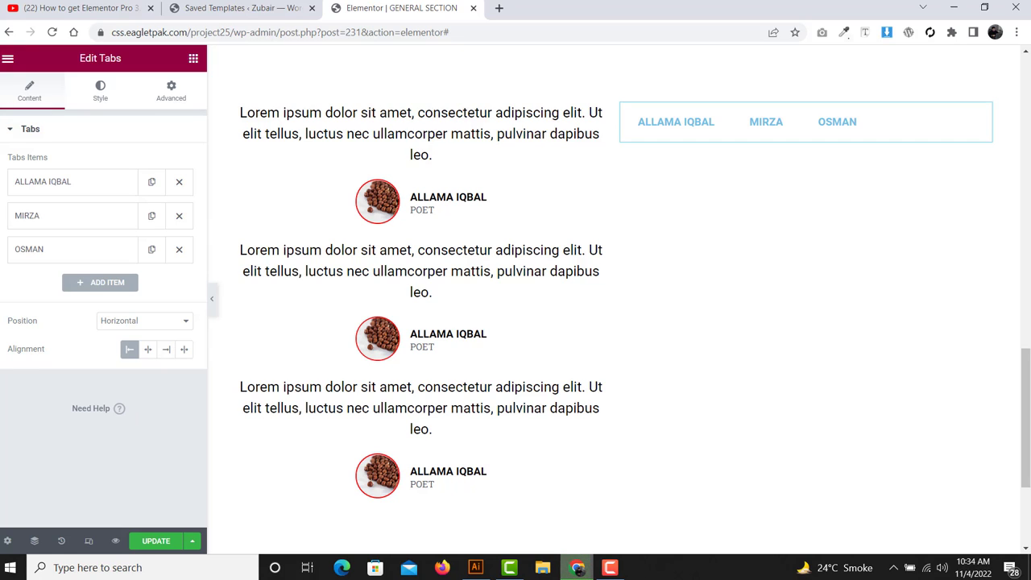
left_click(101, 90)
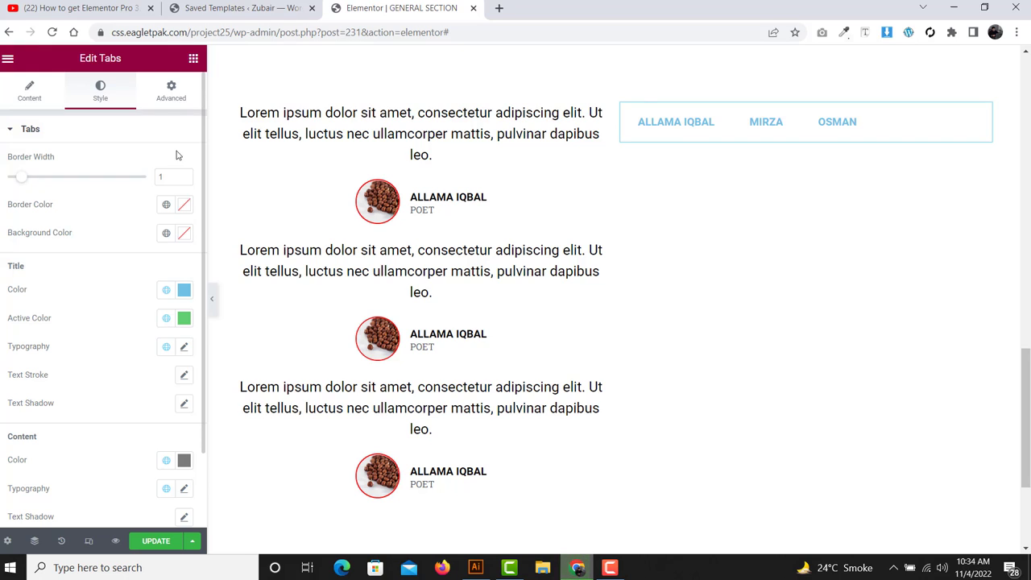
- Set the tabs widget border width to 2
left_click(687, 138)
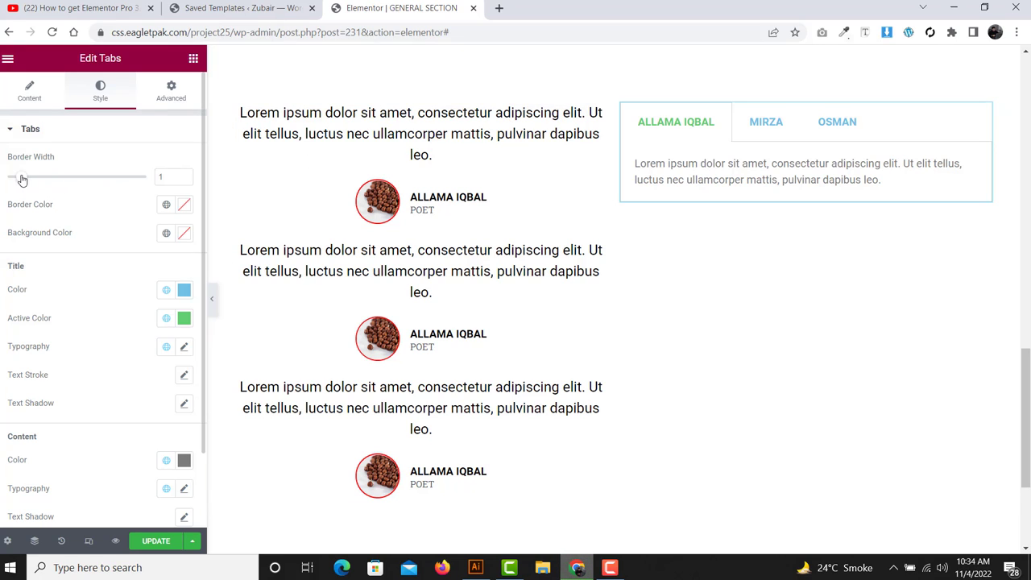
left_click_drag(21, 176, 60, 177)
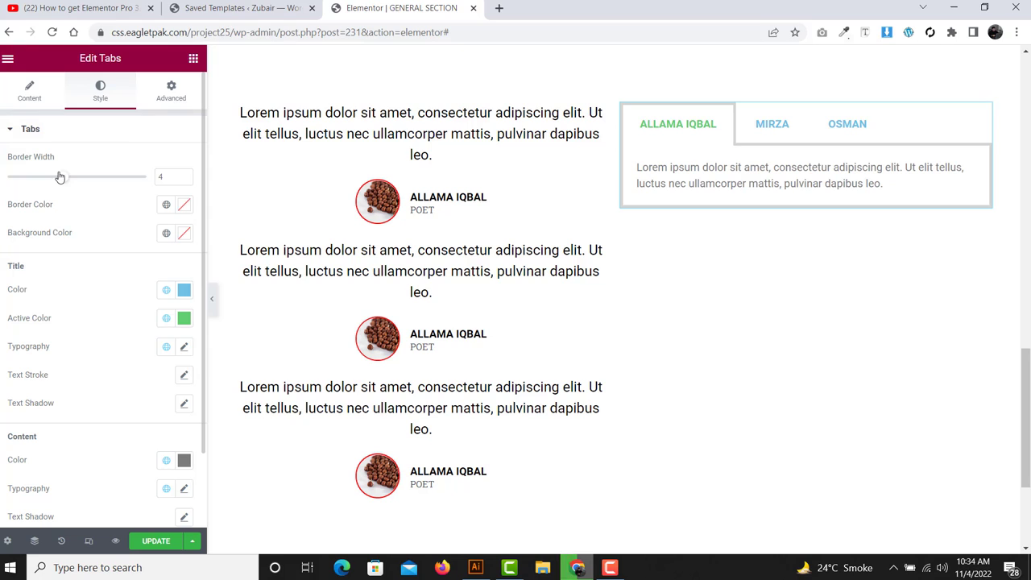
left_click(183, 179)
left_click(183, 180)
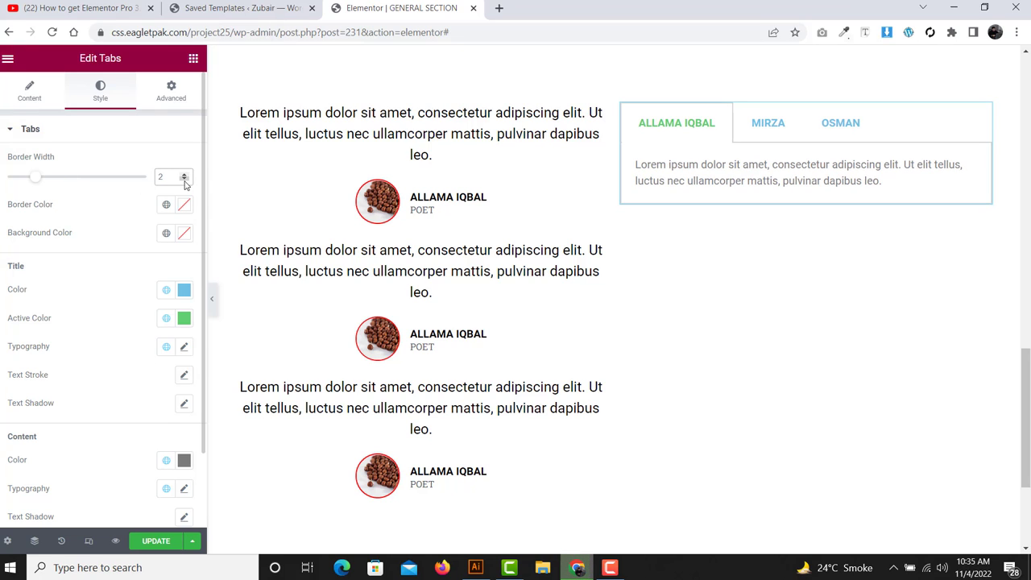
left_click_drag(66, 209, 2, 206)
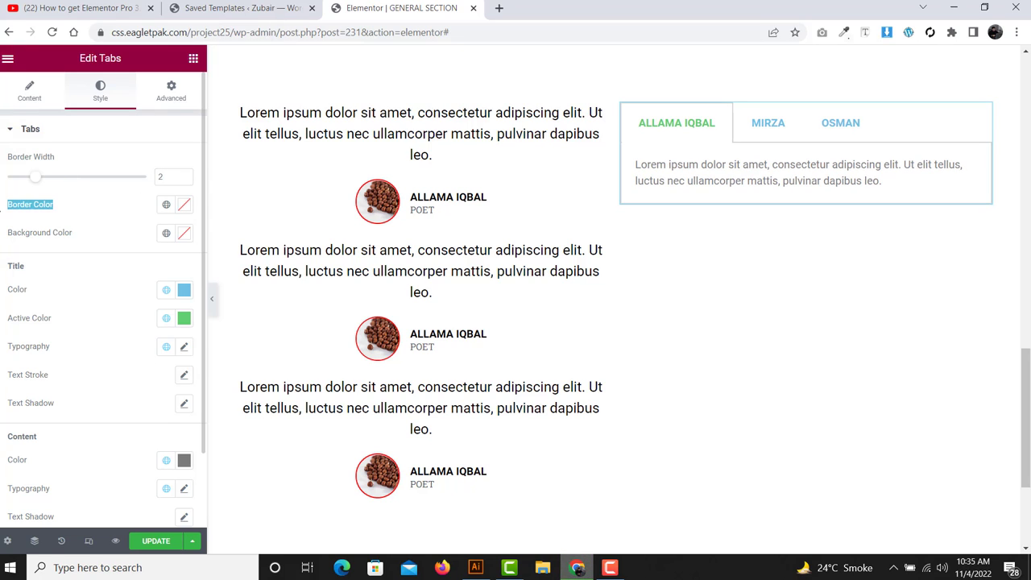
- Change the tabs border colour to a pinkish red
left_click(184, 204)
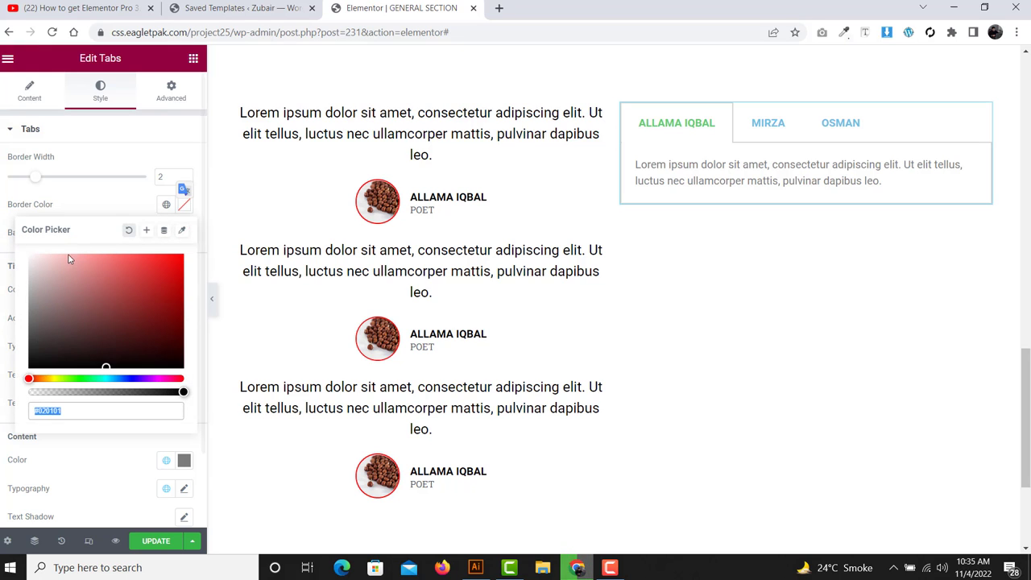
left_click(114, 272)
left_click_drag(200, 270, 214, 253)
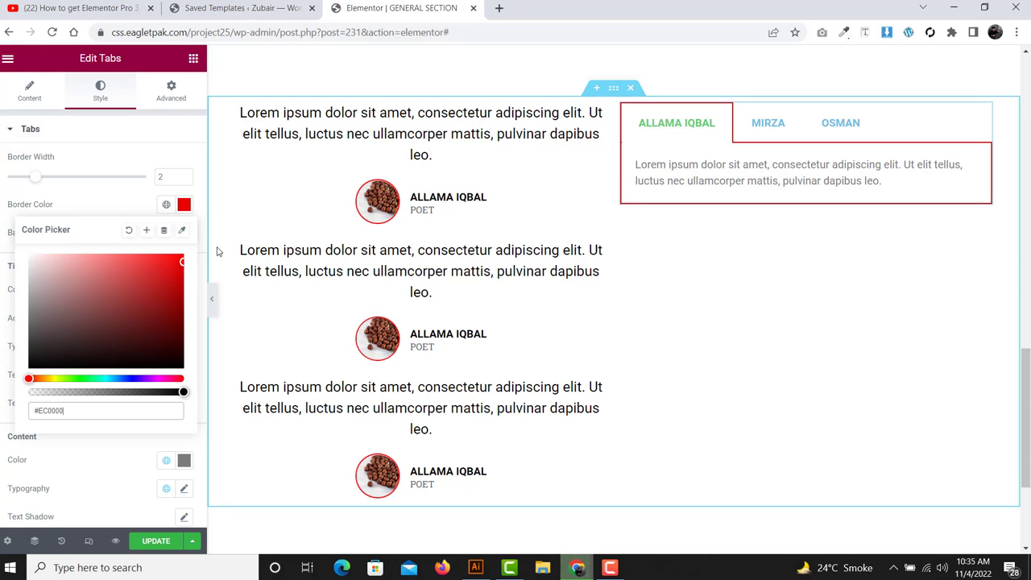
left_click(213, 246)
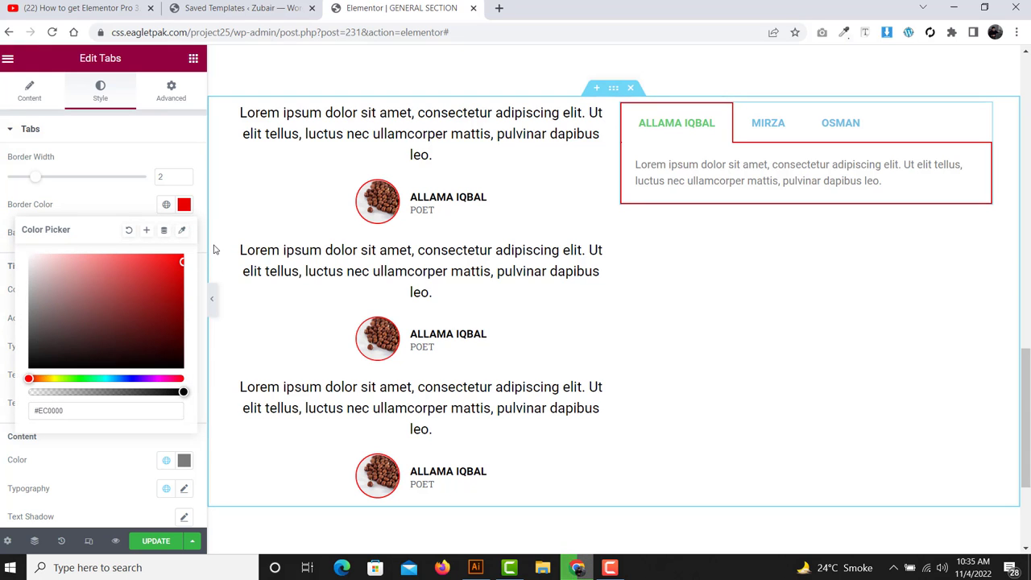
left_click(111, 200)
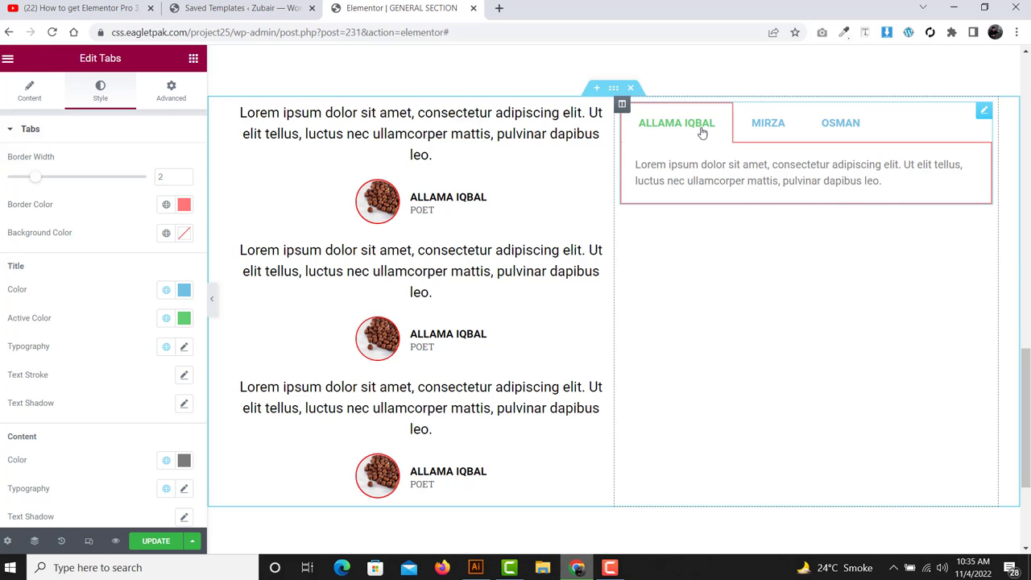
- Give the tabs a light grey background colour
left_click(185, 234)
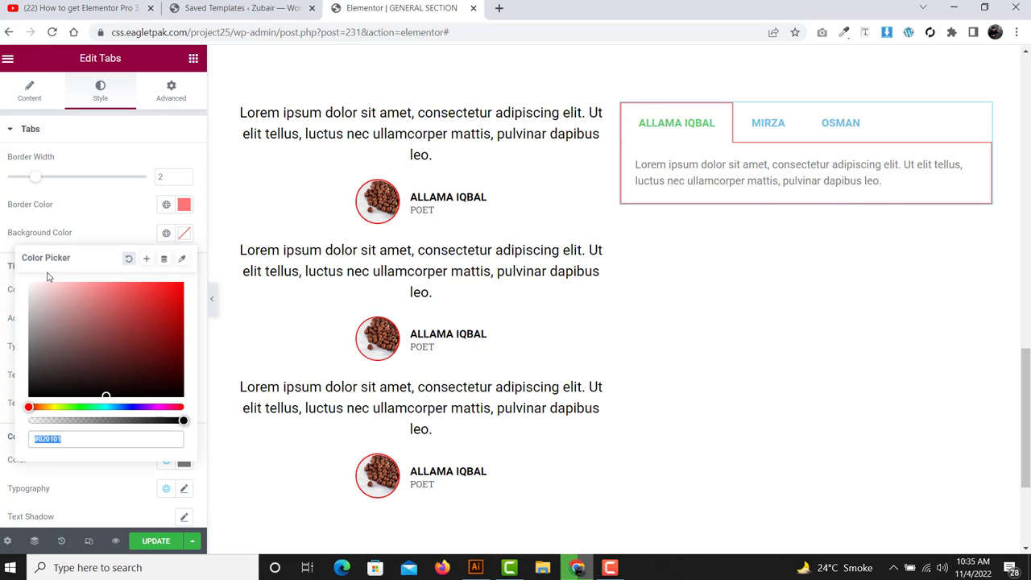
left_click_drag(48, 290, 6, 300)
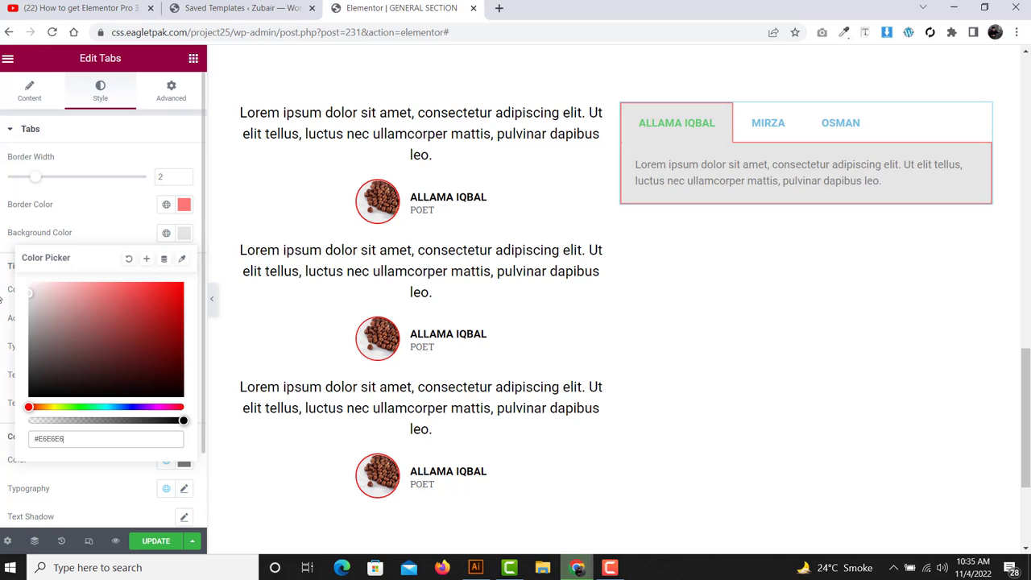
left_click(116, 233)
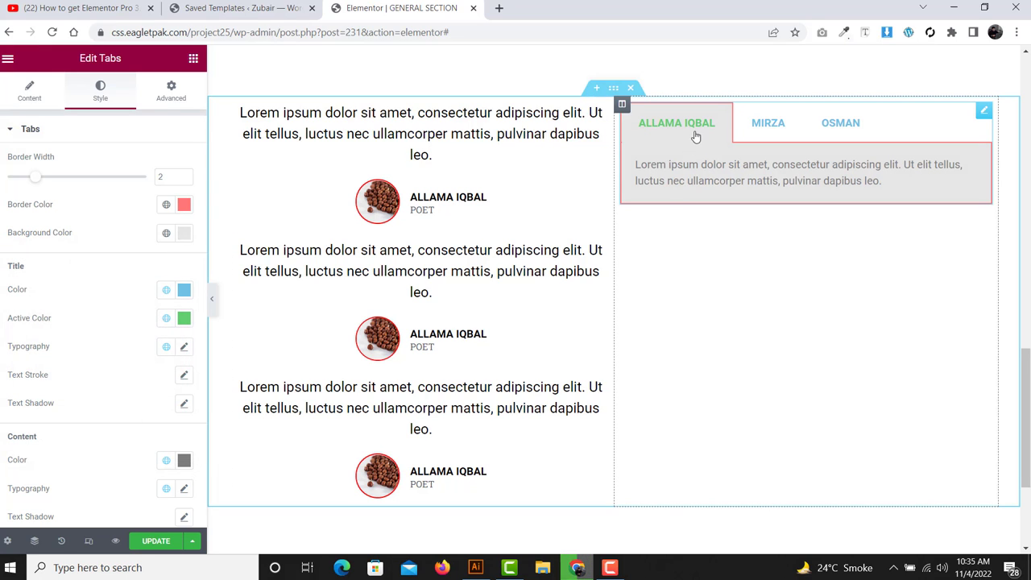
left_click(769, 126)
- Set the inactive tab title colour to black
left_click(837, 123)
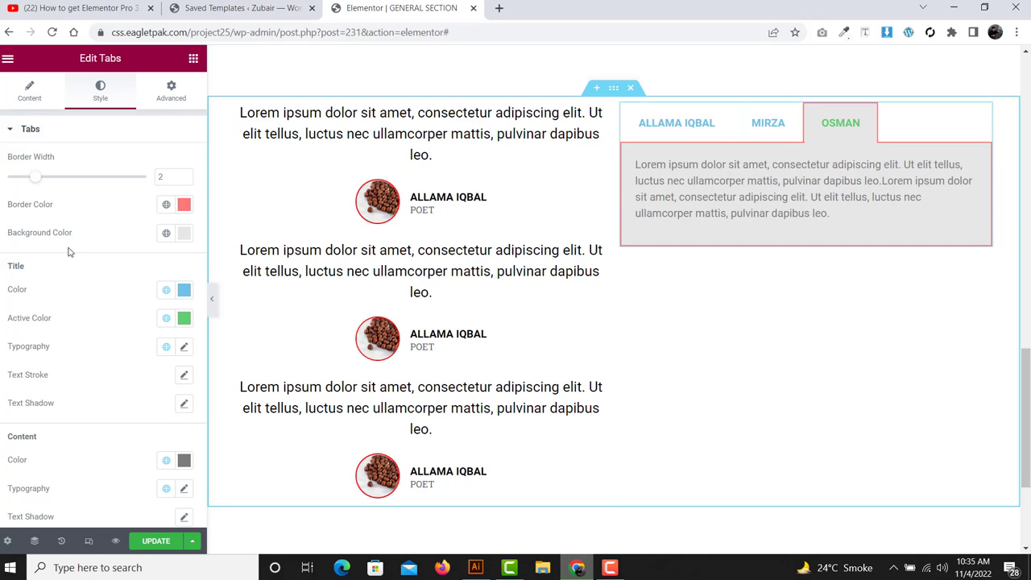
scroll(52, 231, "down", 2)
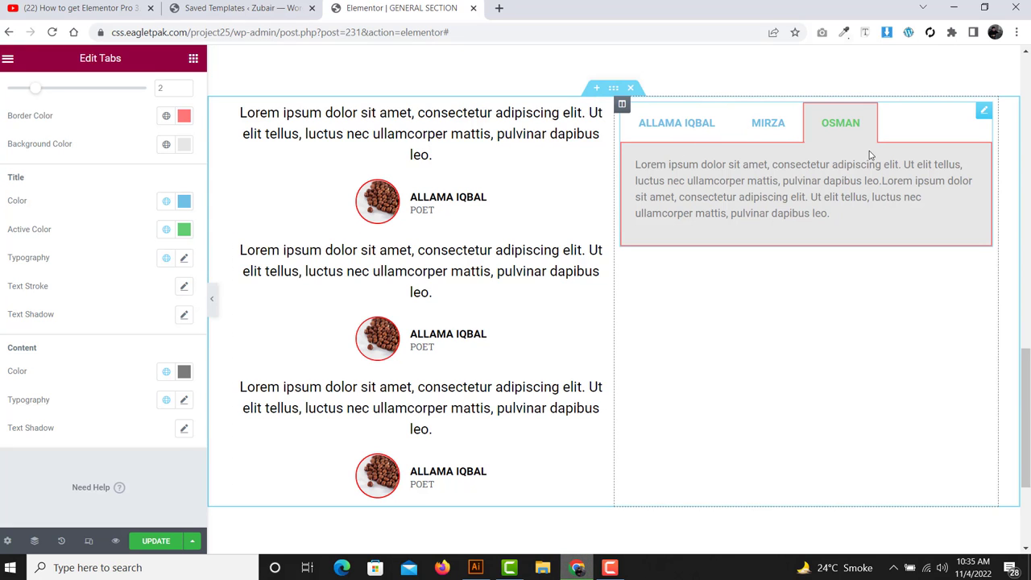
left_click(182, 202)
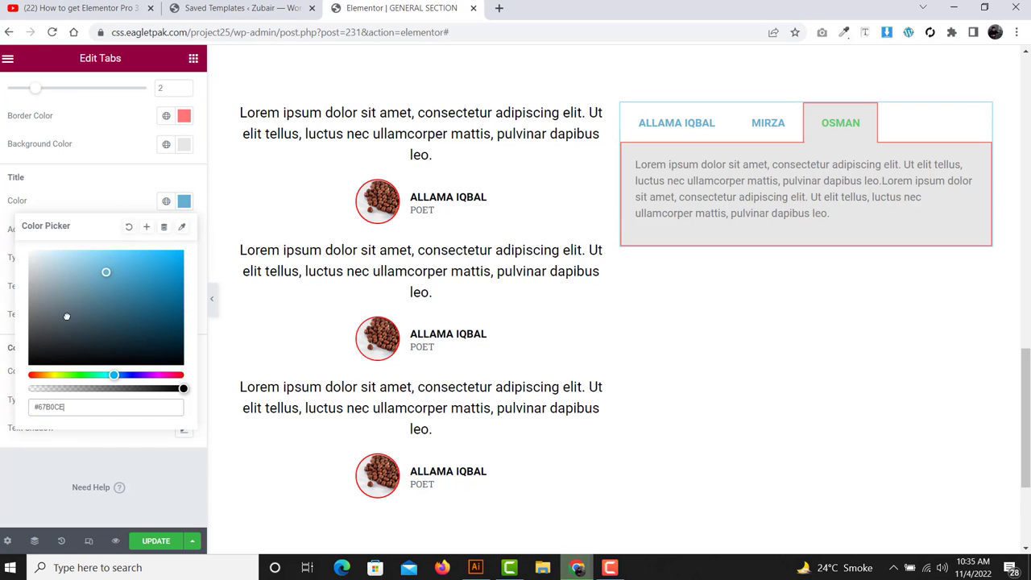
left_click_drag(67, 316, 1, 396)
left_click(1, 398)
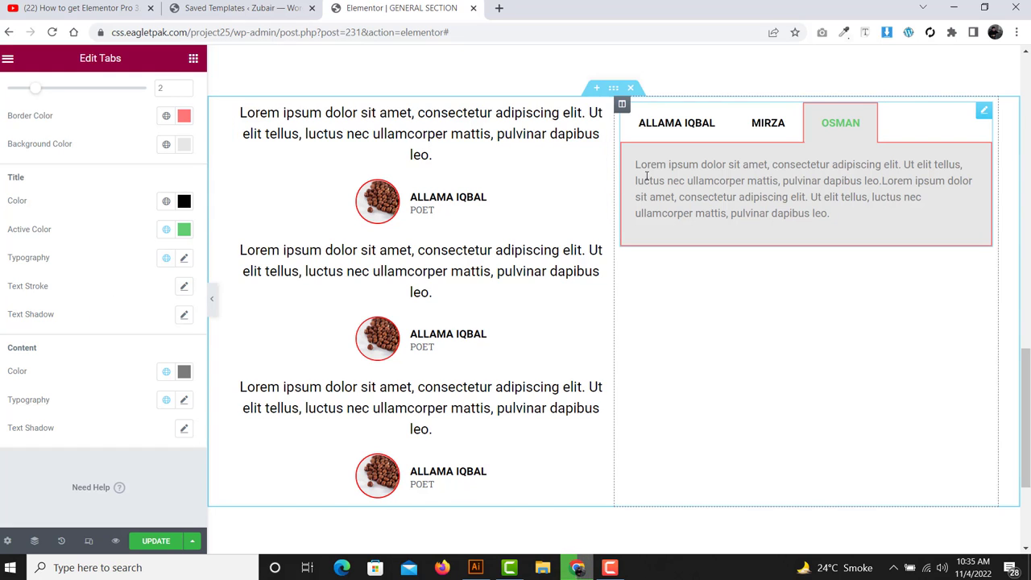
left_click_drag(60, 242, 3, 240)
- Set the active tab title colour to bright red (#F70101) and preview each tab
left_click(754, 133)
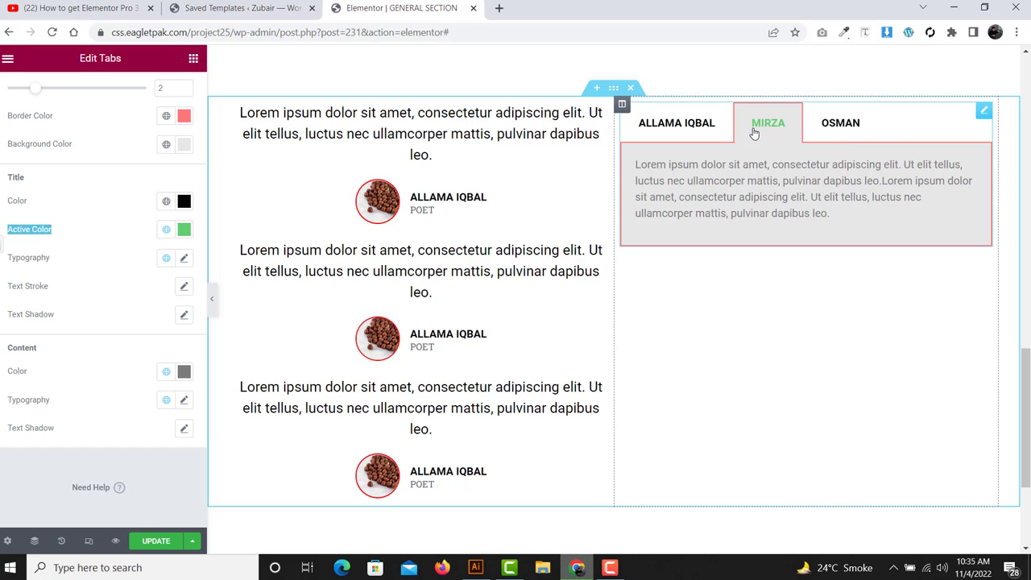
left_click(681, 132)
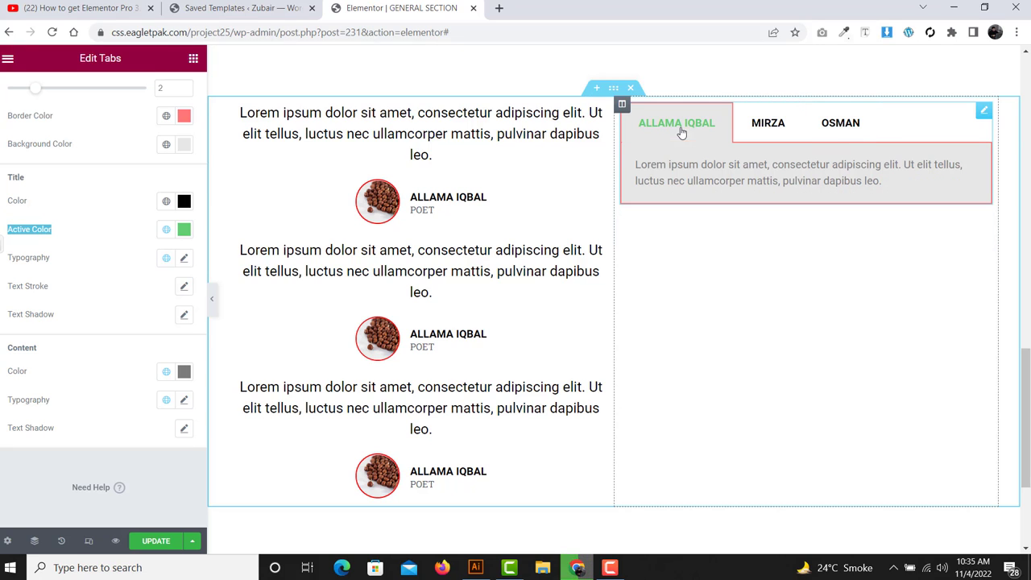
left_click(184, 233)
left_click_drag(80, 404, 13, 406)
left_click_drag(116, 334, 183, 283)
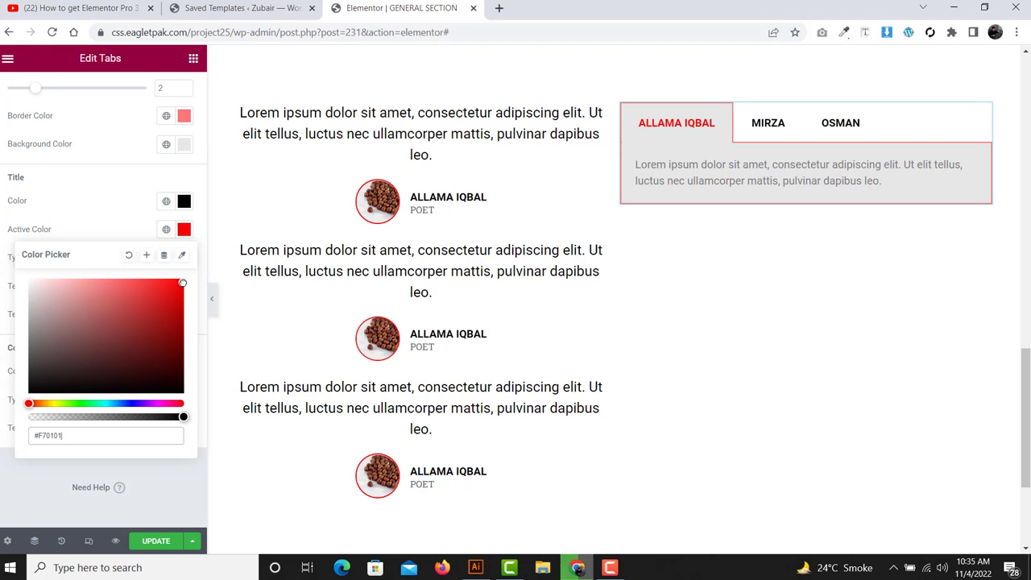
left_click(774, 123)
left_click(830, 123)
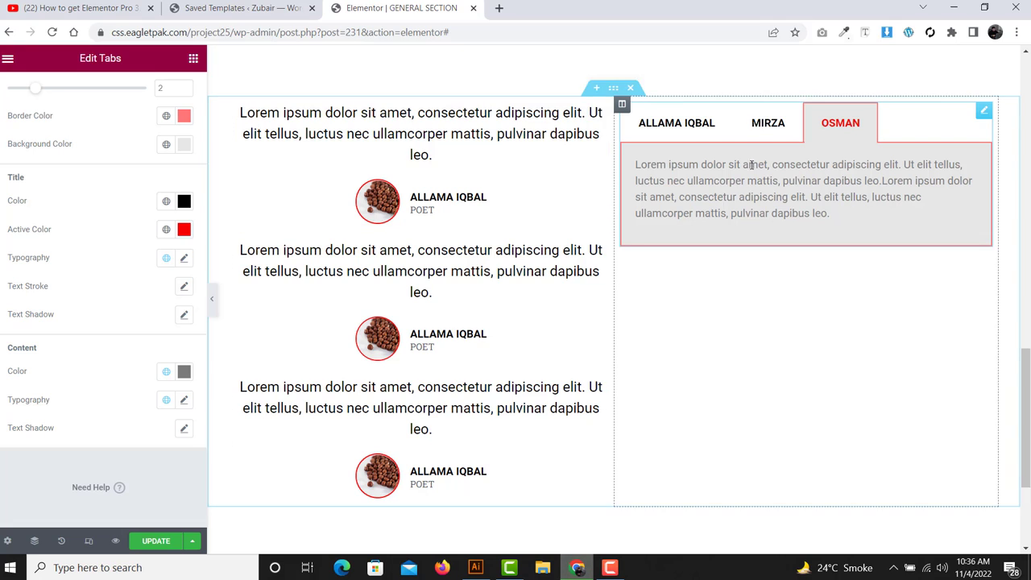
left_click(695, 121)
left_click(770, 125)
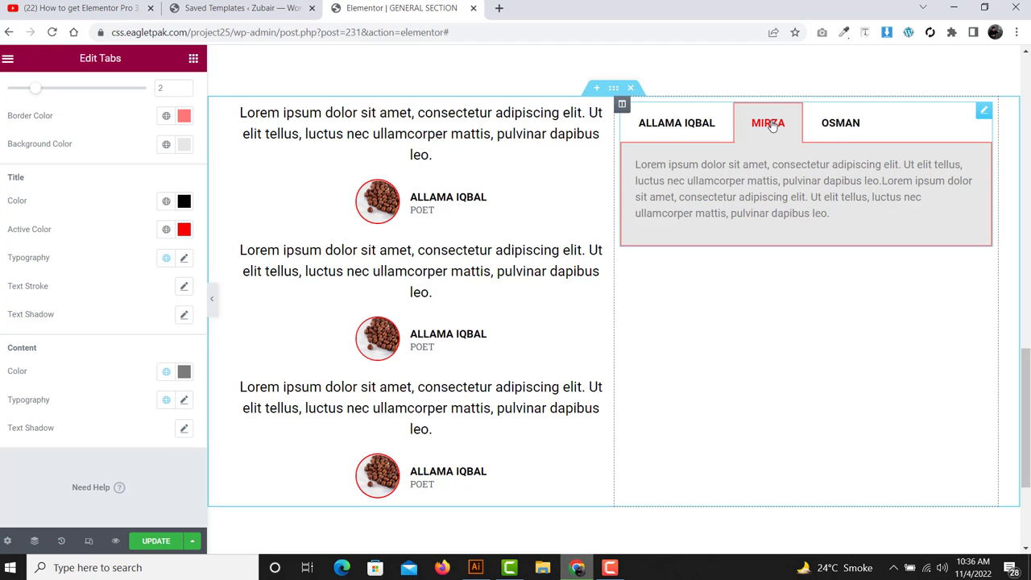
left_click(691, 129)
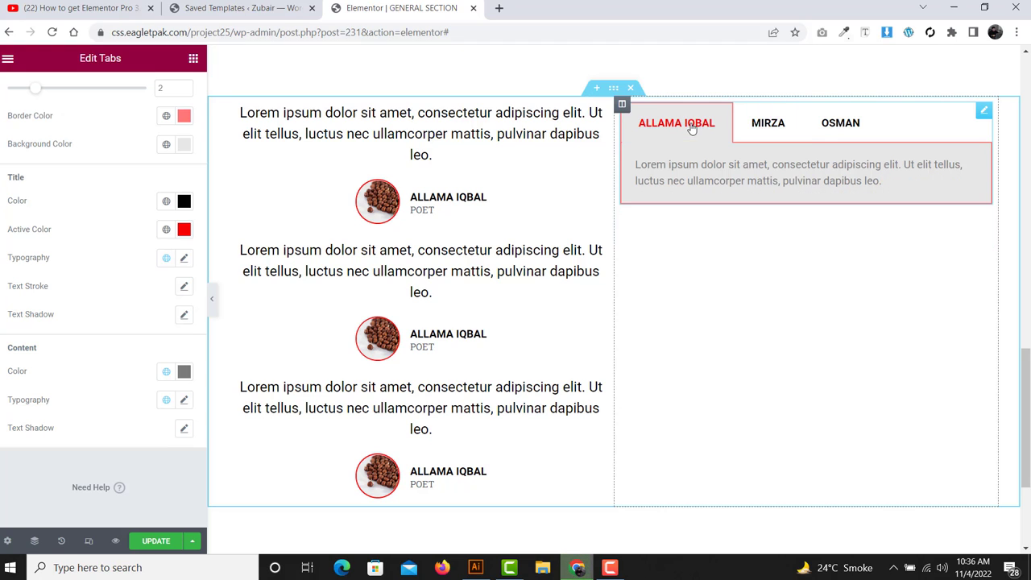
left_click(763, 125)
left_click(857, 123)
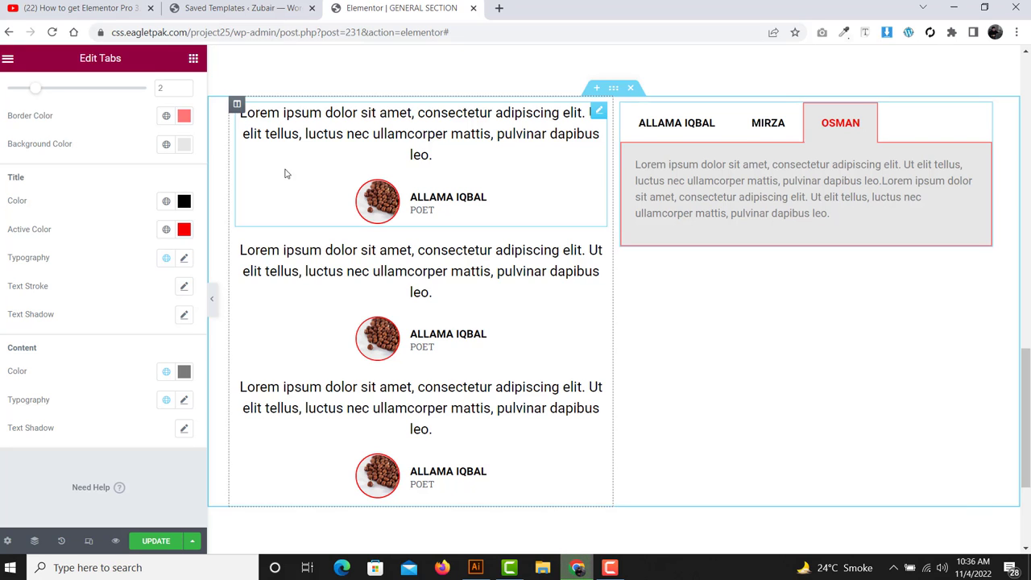
scroll(135, 186, "up", 1)
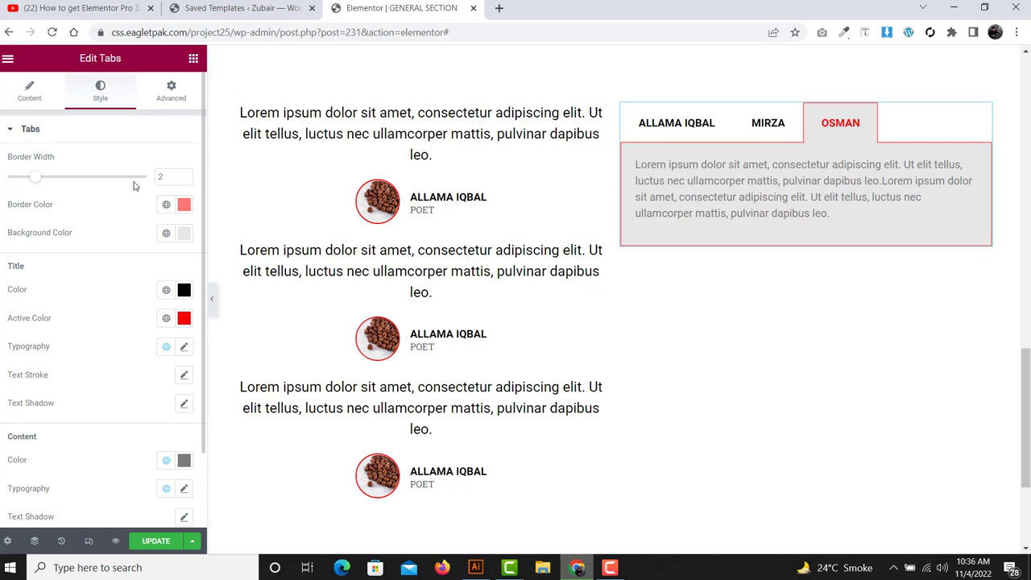
- Drop a Social Icons widget (Facebook, Twitter, Youtube) under the third testimonial in the left column
left_click(193, 58)
scroll(115, 237, "down", 2)
scroll(115, 237, "down", 1)
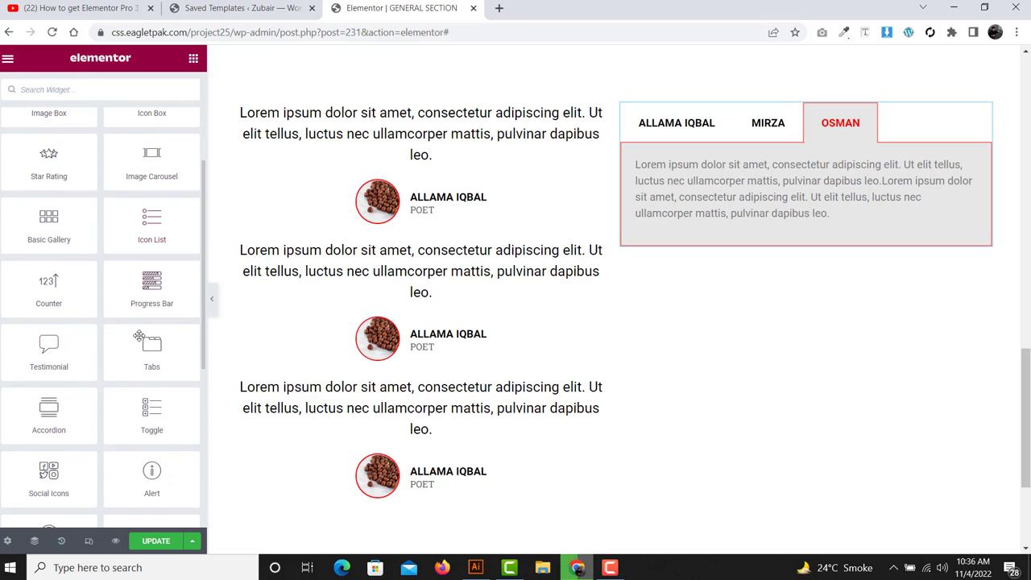
scroll(79, 314, "down", 2)
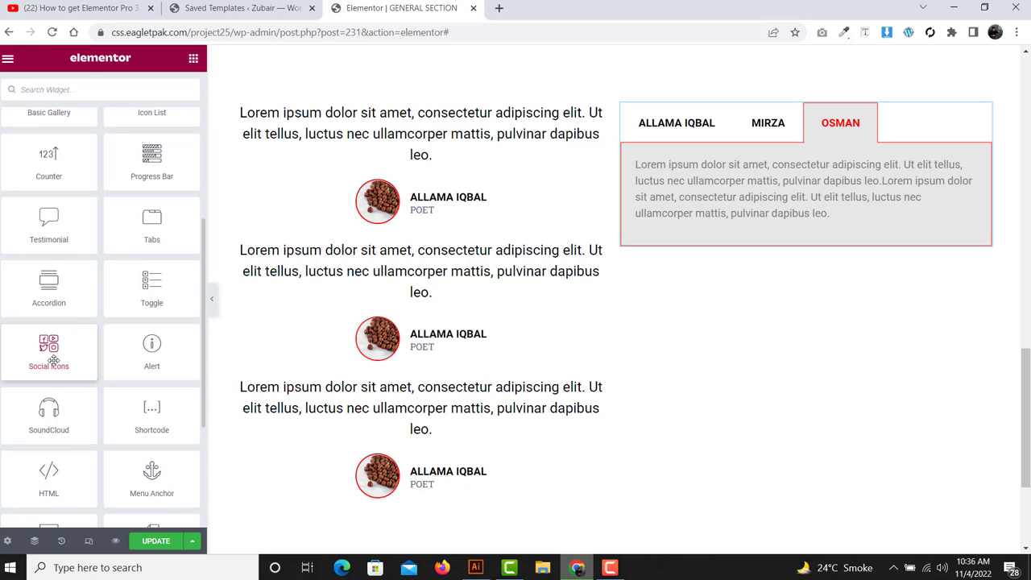
scroll(369, 369, "down", 1)
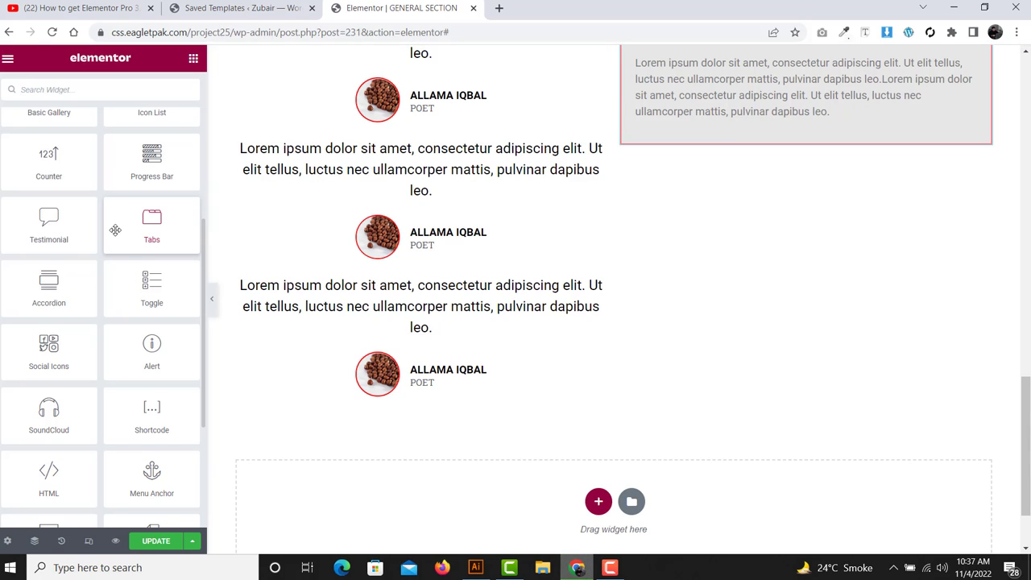
scroll(152, 283, "down", 1)
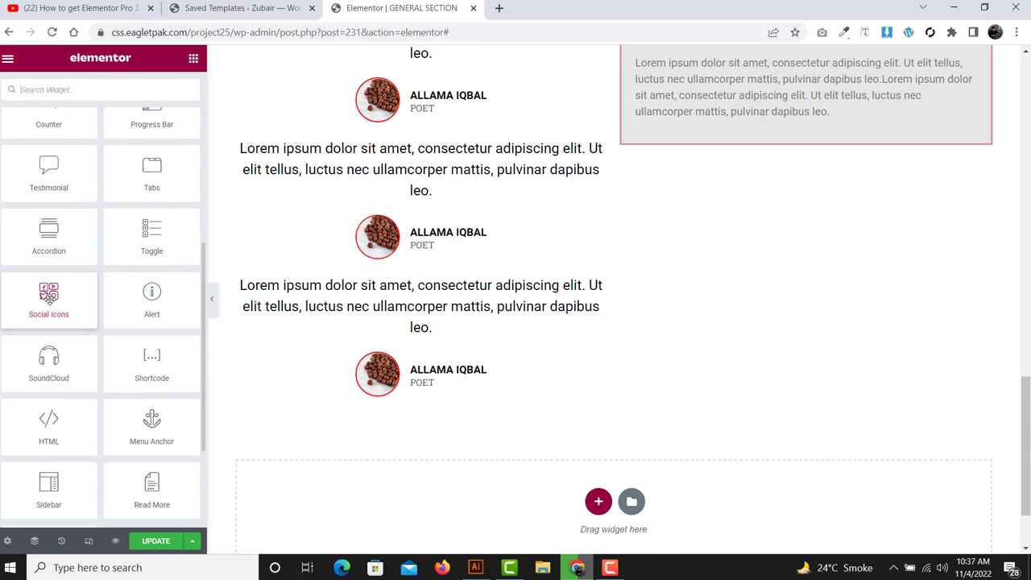
left_click_drag(48, 294, 452, 388)
scroll(387, 282, "down", 3)
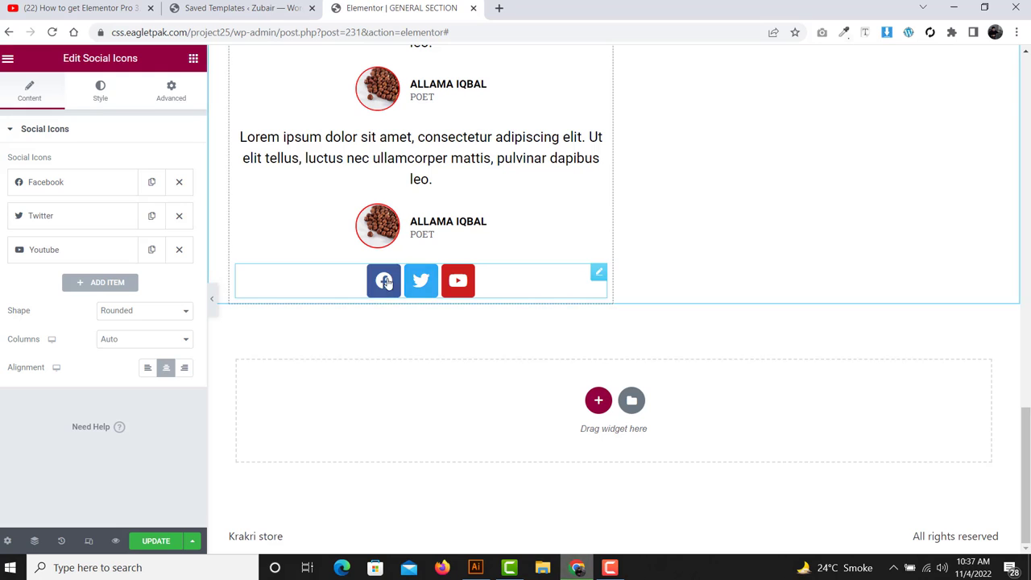
- Duplicate the Facebook item in the social icons list
left_click(78, 182)
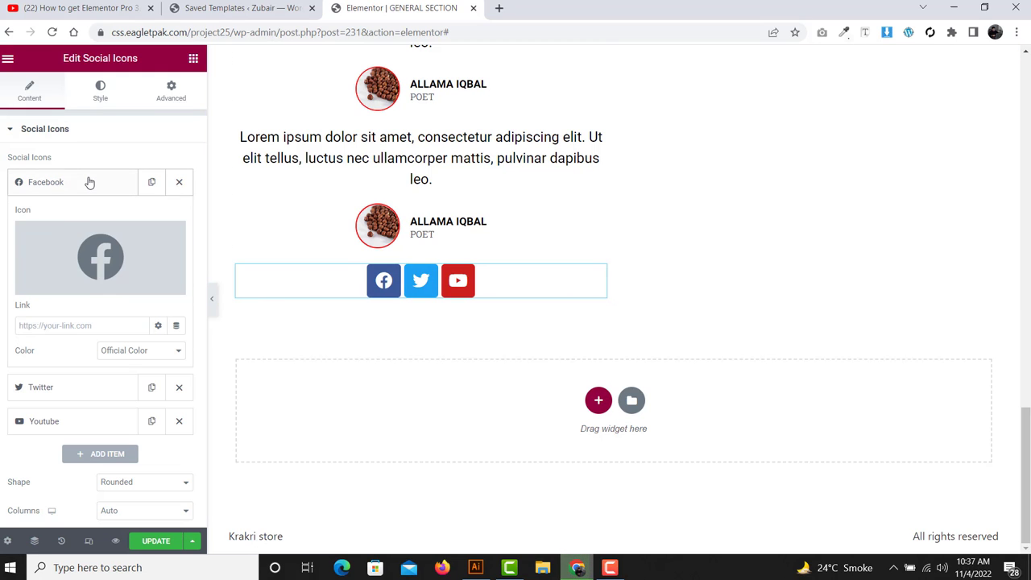
left_click(89, 182)
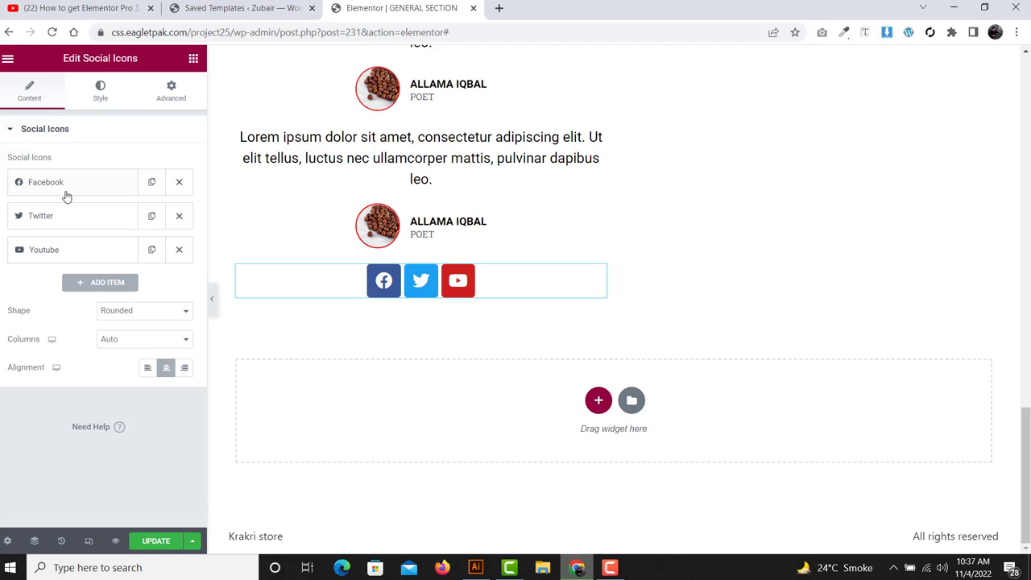
left_click(68, 187)
left_click(67, 185)
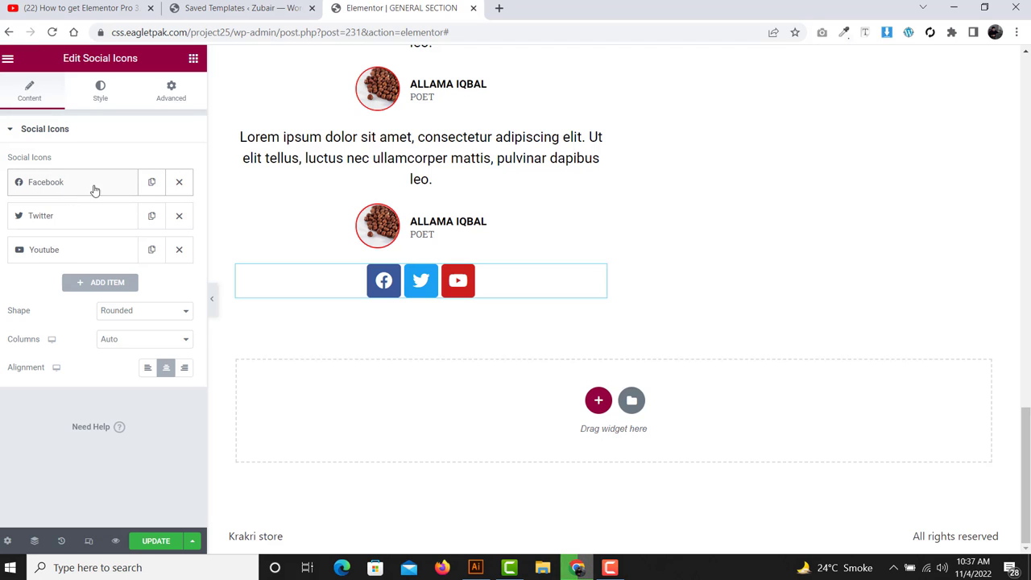
left_click(151, 182)
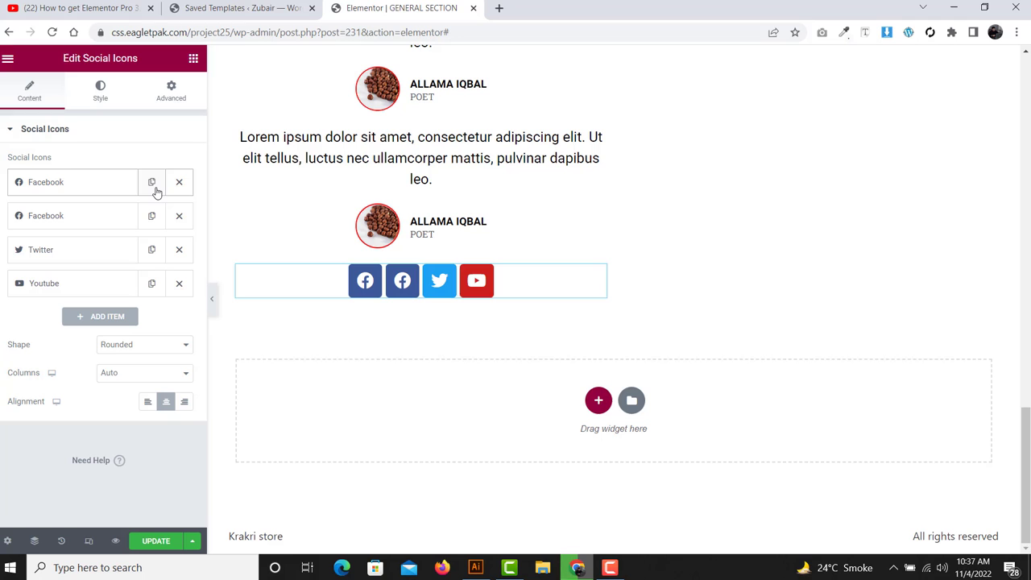
- Replace the first item's icon with Instagram from the Icon Library, filtering by 'INSTA'
left_click(88, 184)
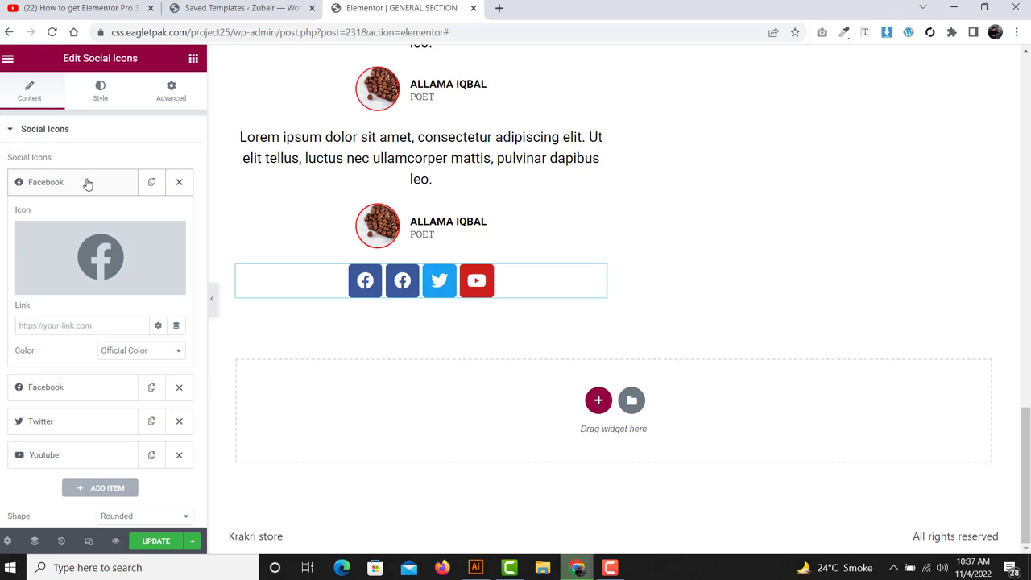
left_click(72, 258)
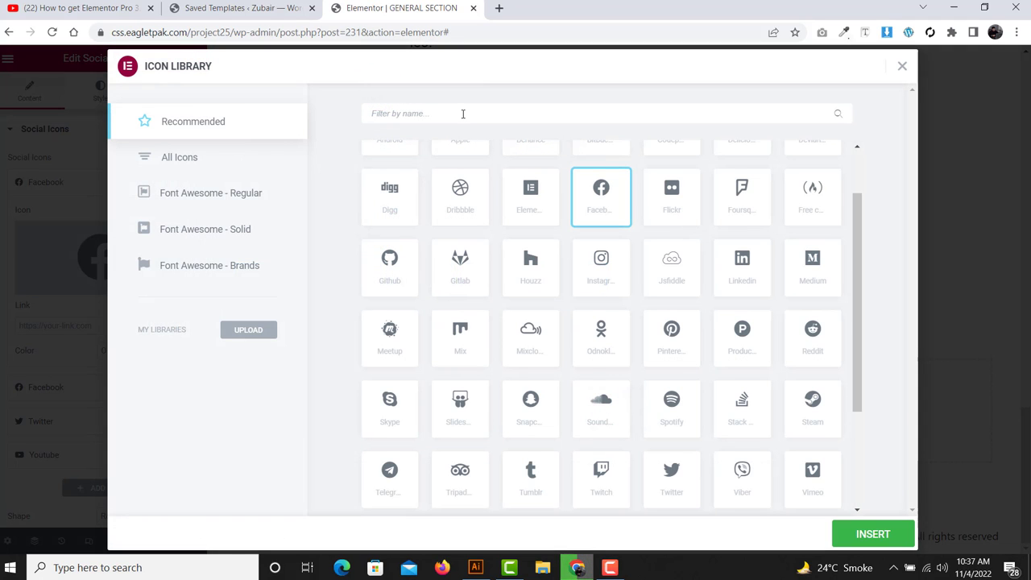
left_click(464, 113)
type("INSTA")
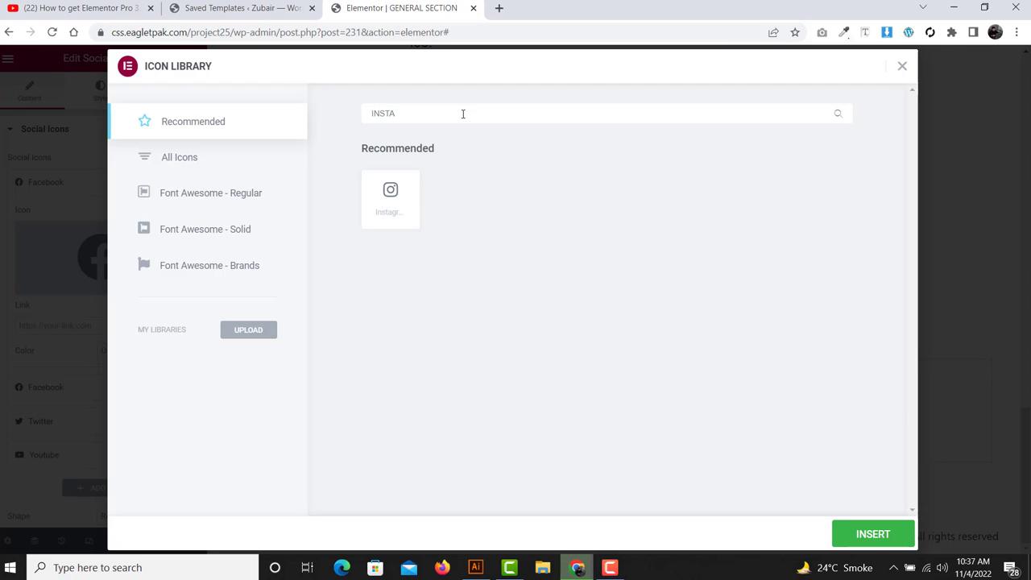
left_click(388, 200)
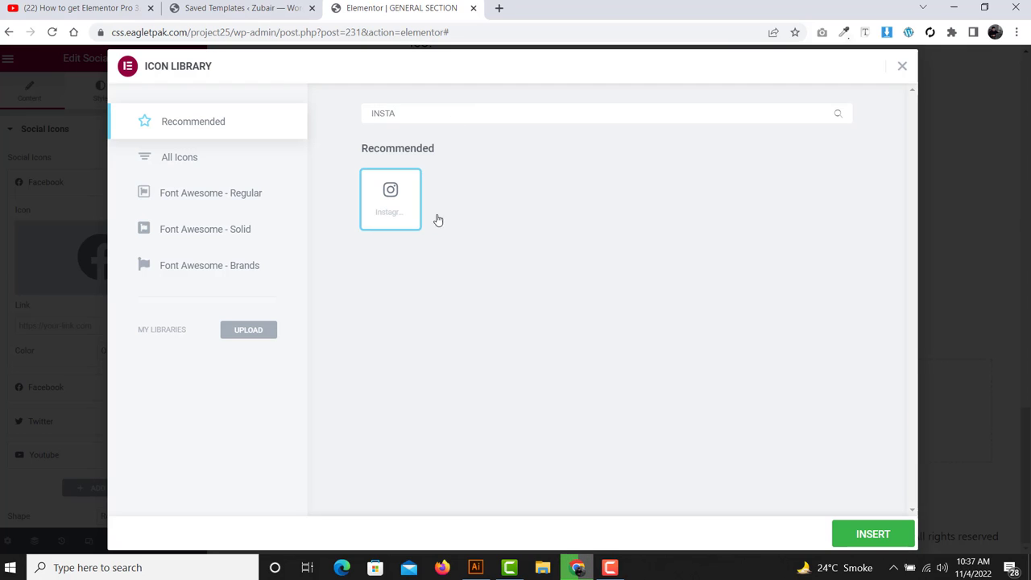
left_click(872, 534)
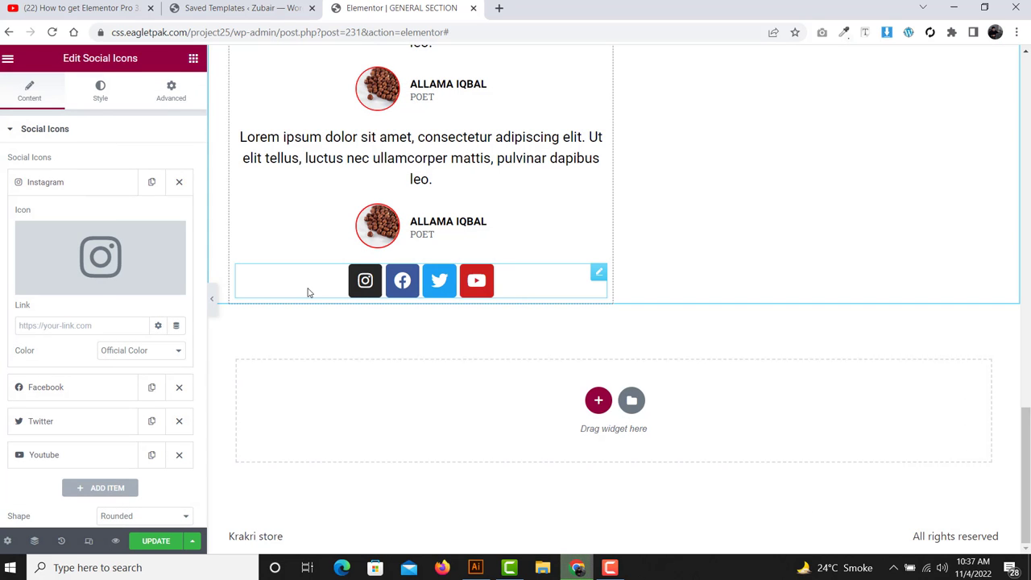
- Review the Instagram, Facebook and Twitter items' settings in the social icons list
left_click(75, 179)
left_click(75, 179)
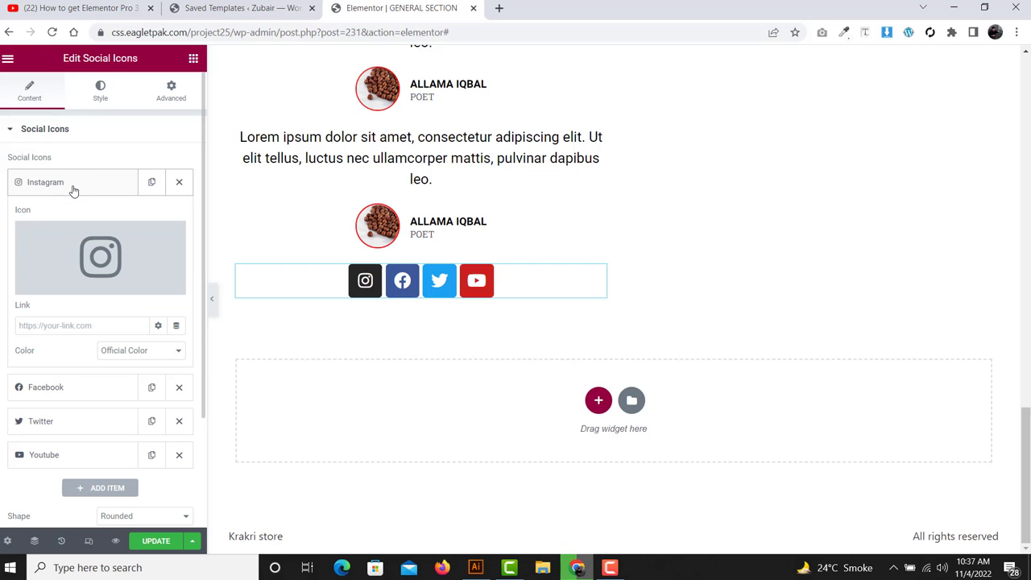
left_click(46, 326)
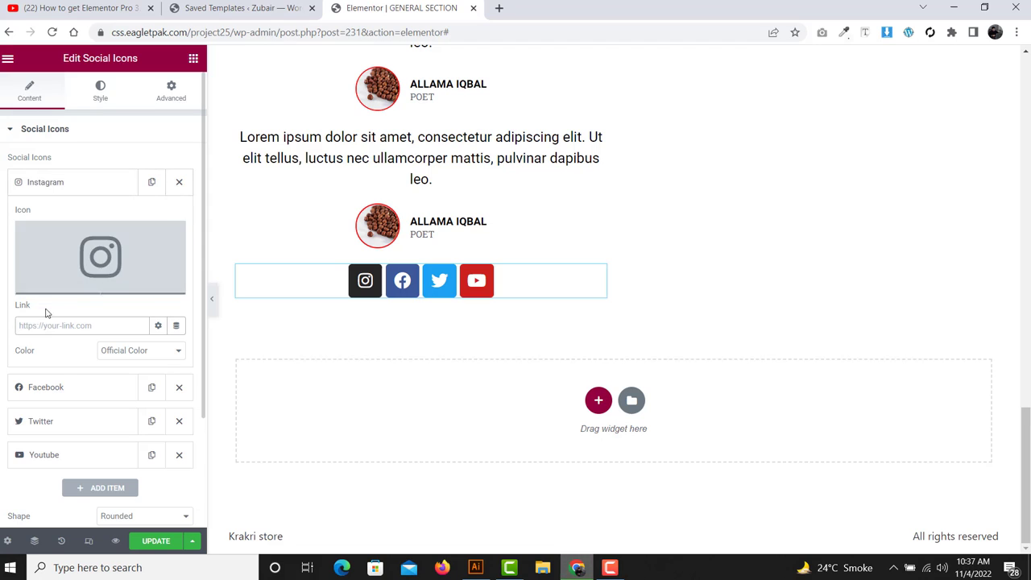
left_click(65, 185)
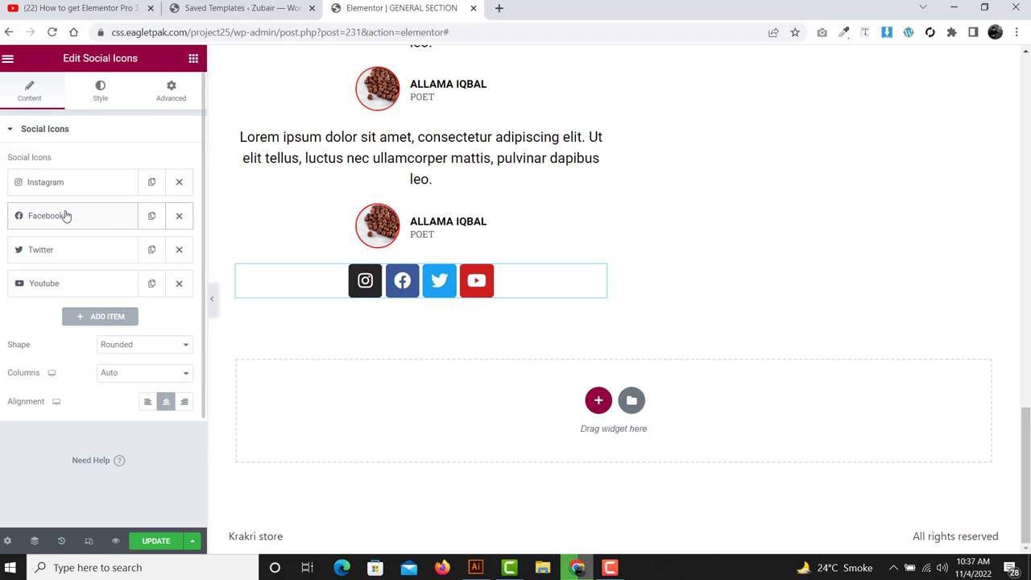
left_click(66, 215)
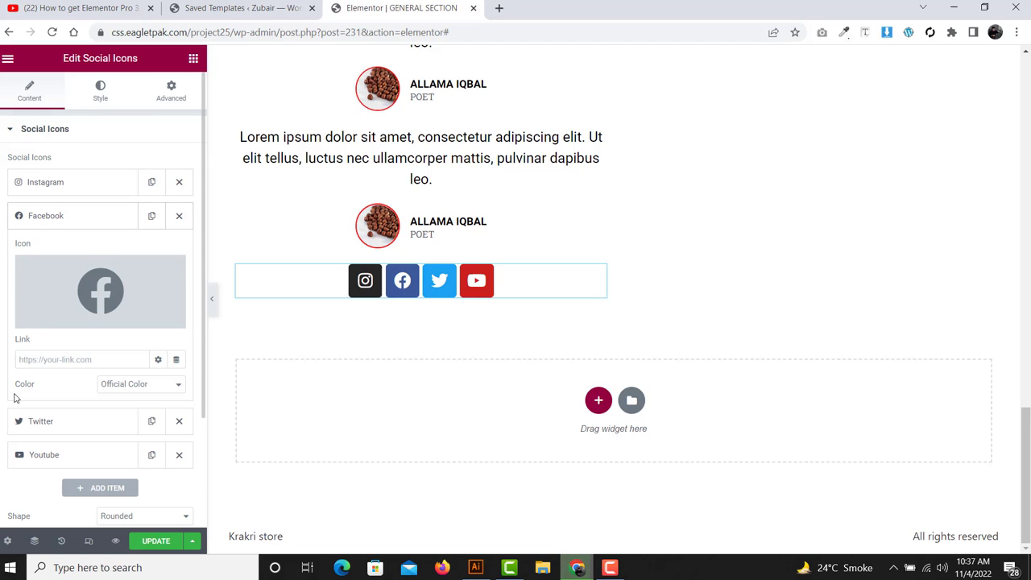
left_click(71, 215)
left_click(67, 252)
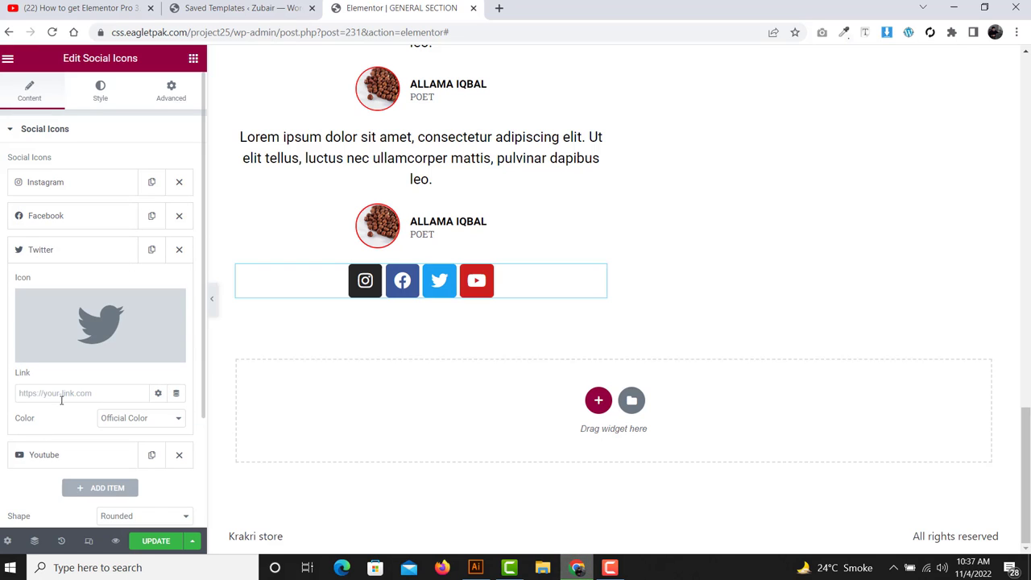
left_click(66, 249)
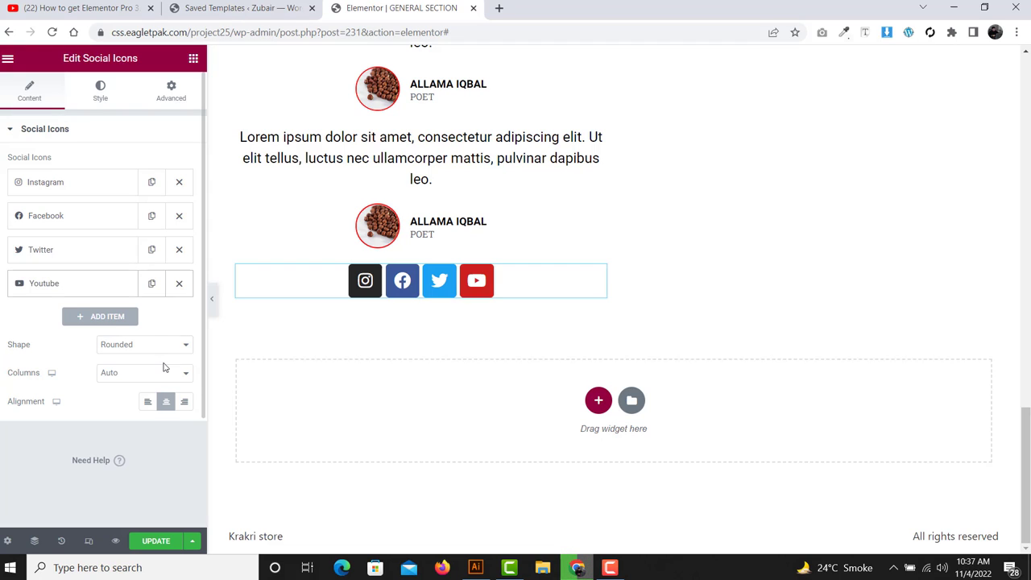
- Set the social icons' Shape to Circle, after trying Square
left_click(147, 344)
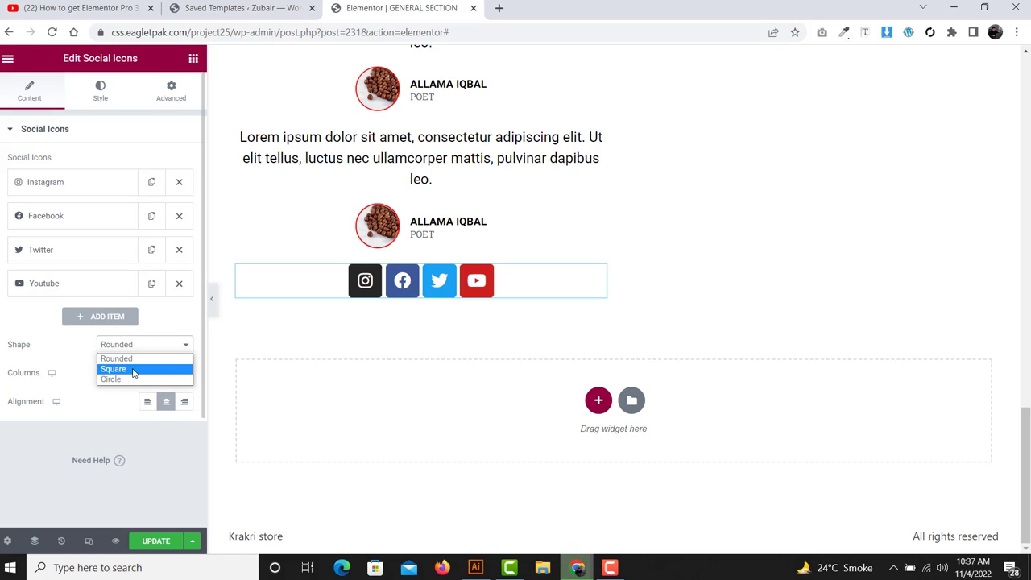
left_click(134, 372)
left_click(143, 344)
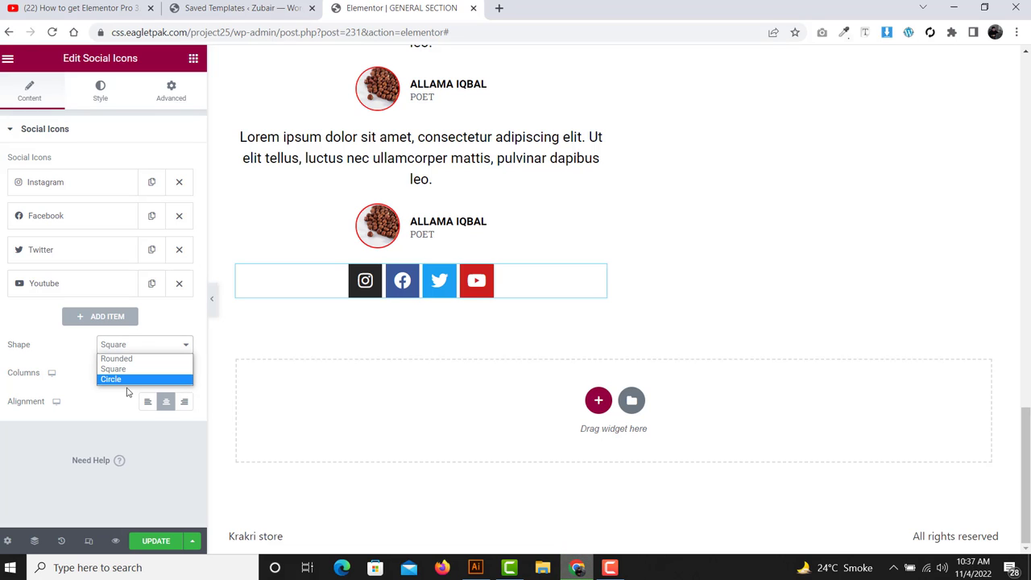
left_click(126, 392)
left_click(126, 348)
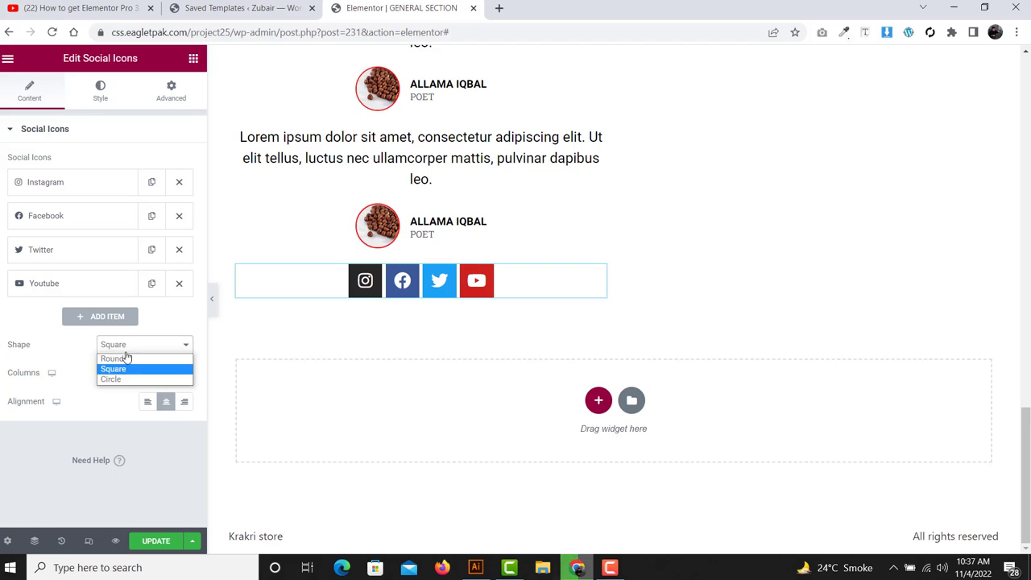
left_click(121, 379)
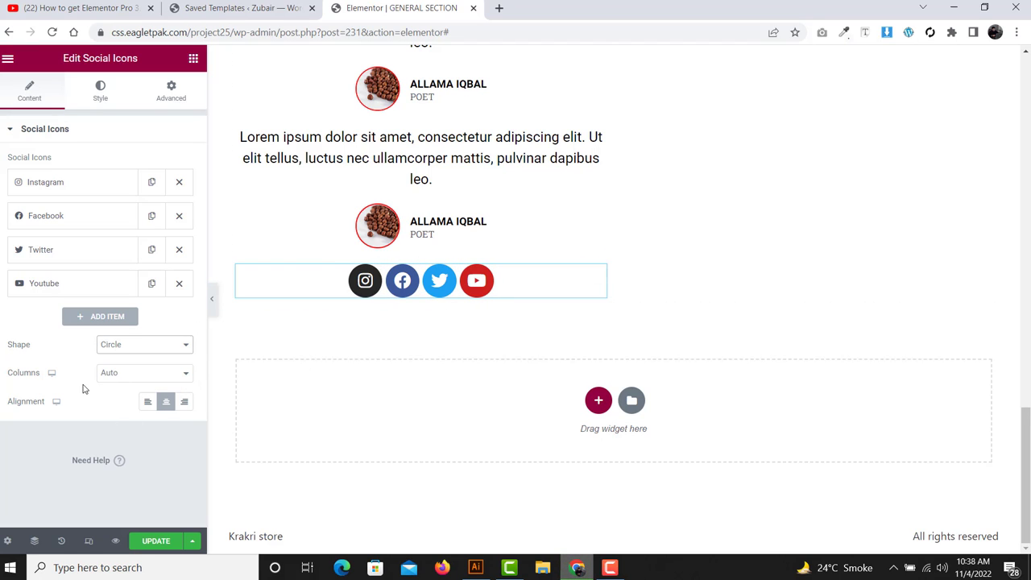
left_click_drag(61, 376, 2, 384)
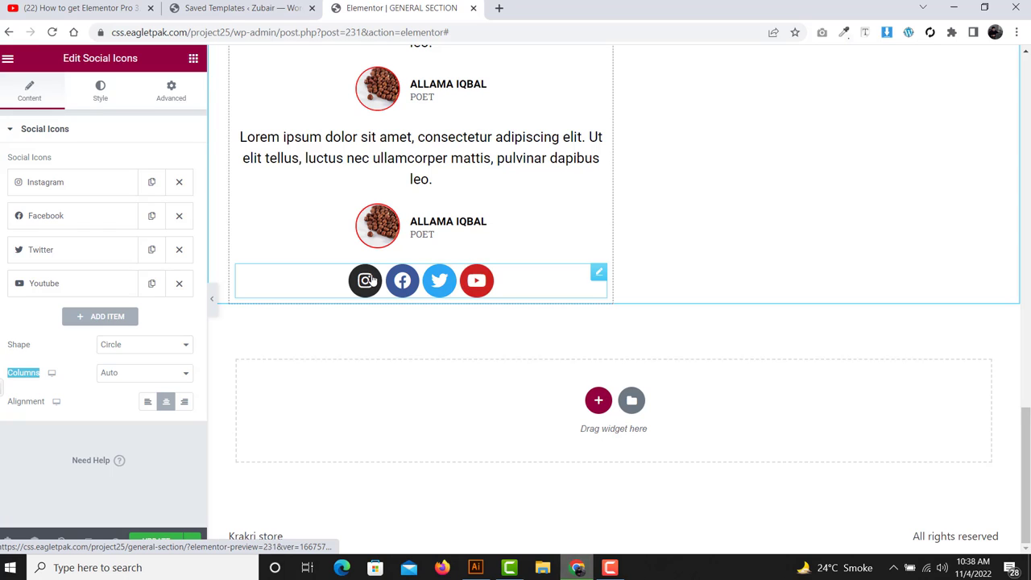
- Arrange the icons in 2 columns and centre them, after trying left and right alignment
left_click(117, 372)
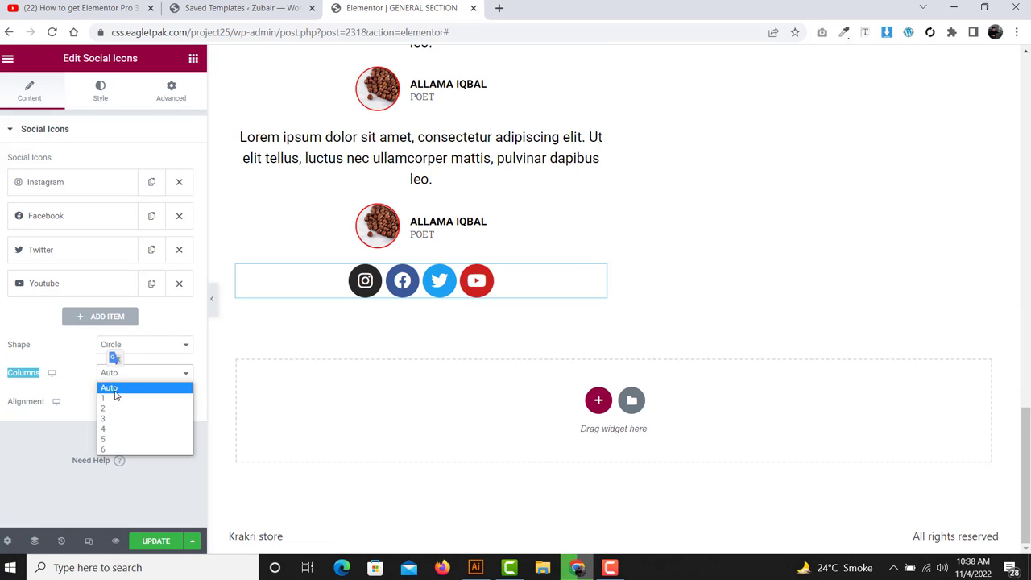
left_click(114, 409)
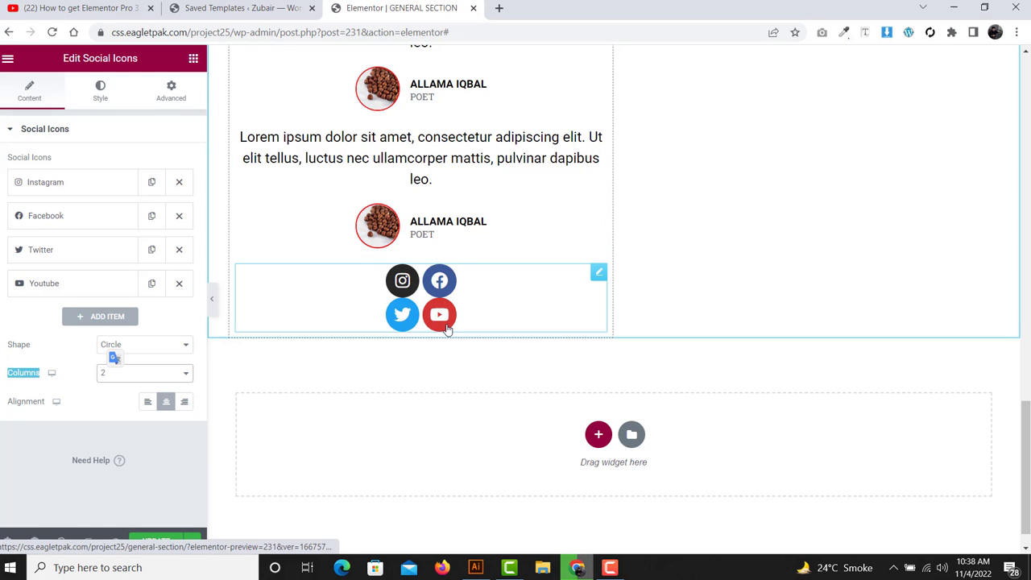
left_click(121, 411)
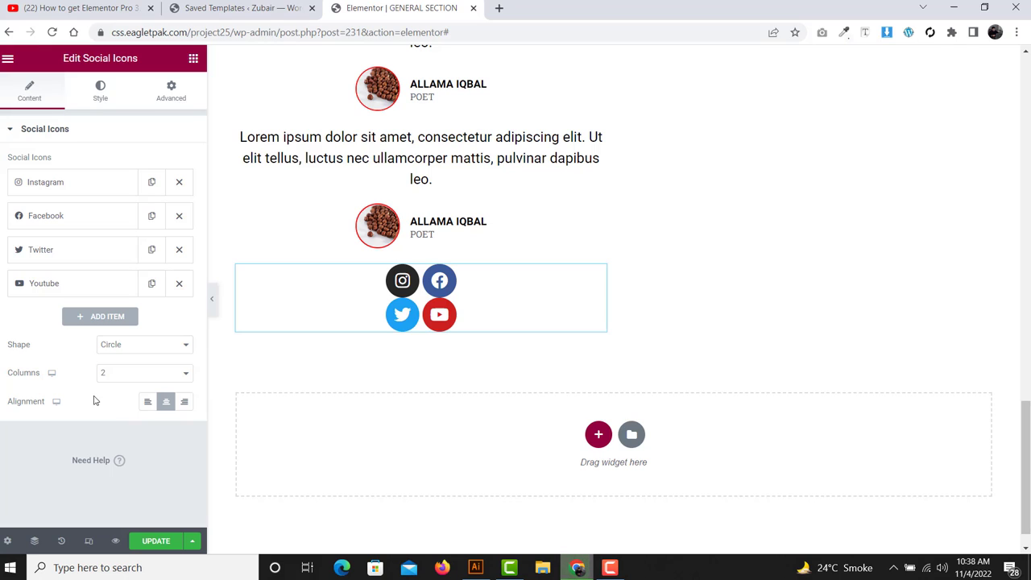
left_click(149, 405)
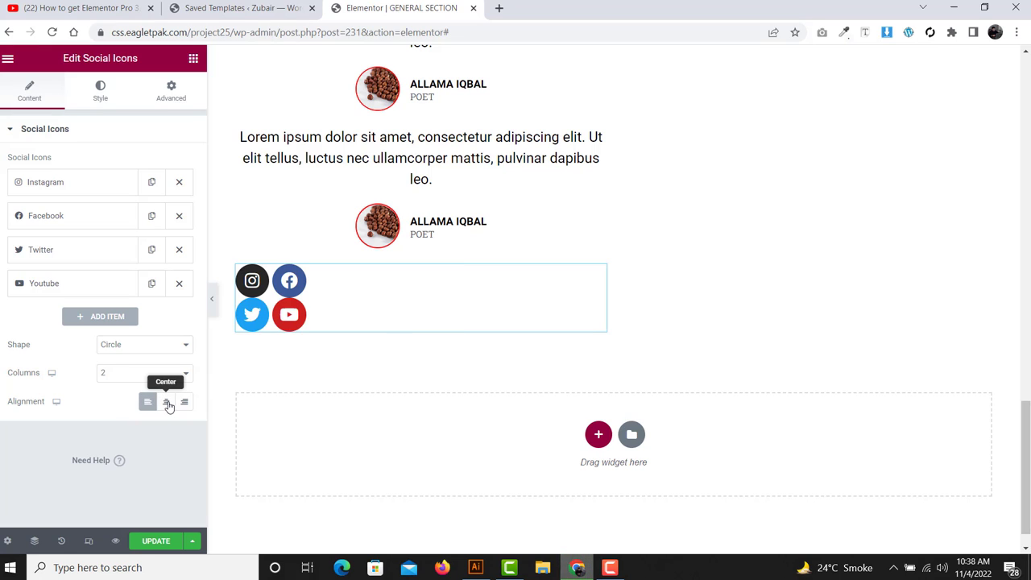
left_click(167, 405)
left_click(186, 403)
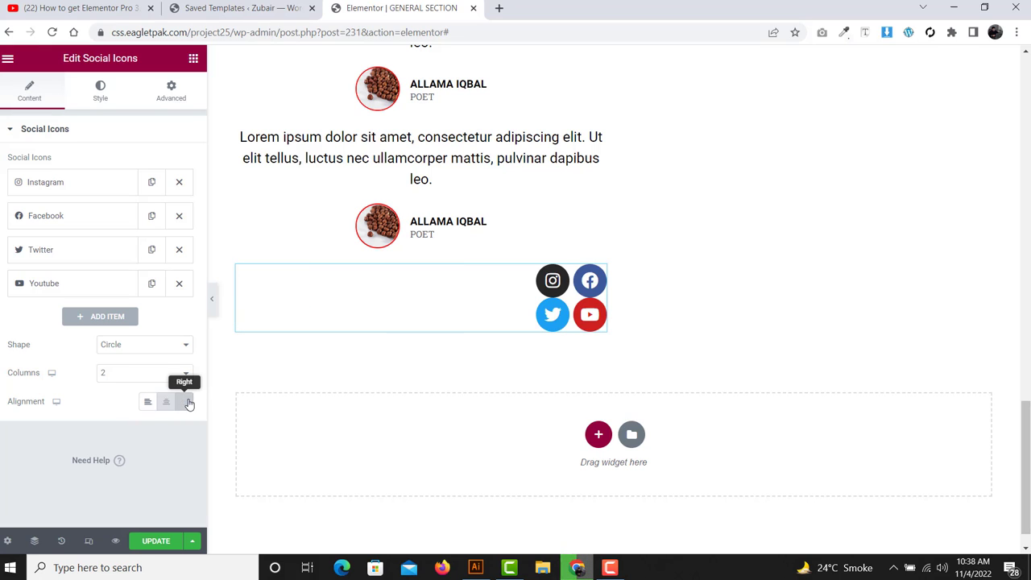
left_click(166, 402)
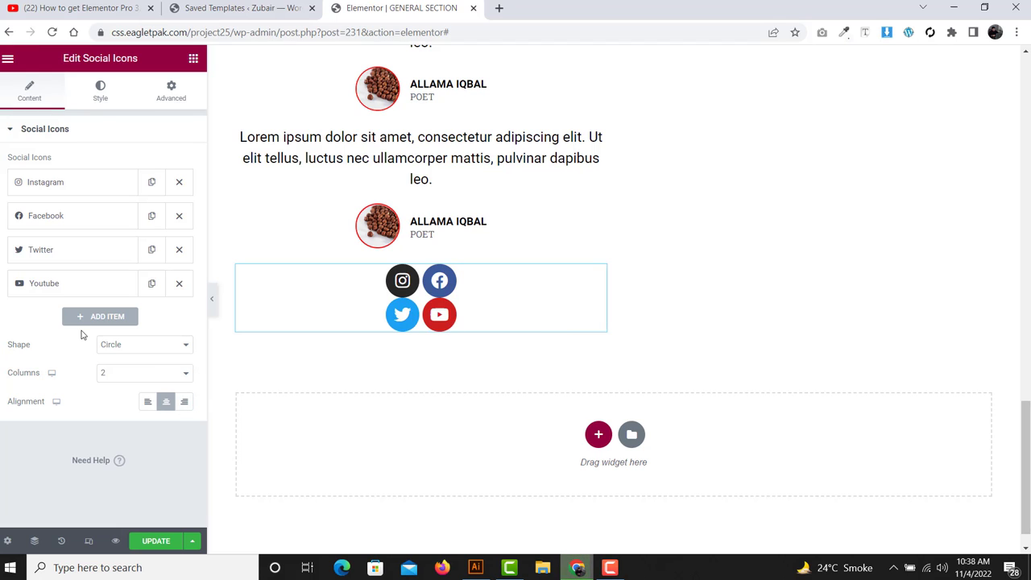
left_click(100, 92)
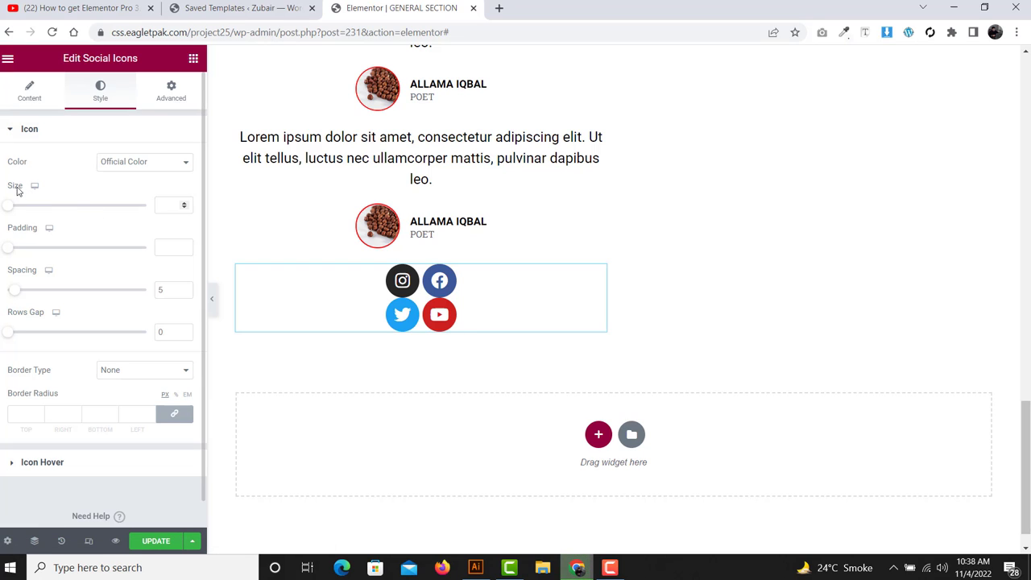
- Set icon Size 17, Padding 0.5, Spacing 18 and Rows Gap 7 in the Style tab
left_click_drag(12, 209, 17, 210)
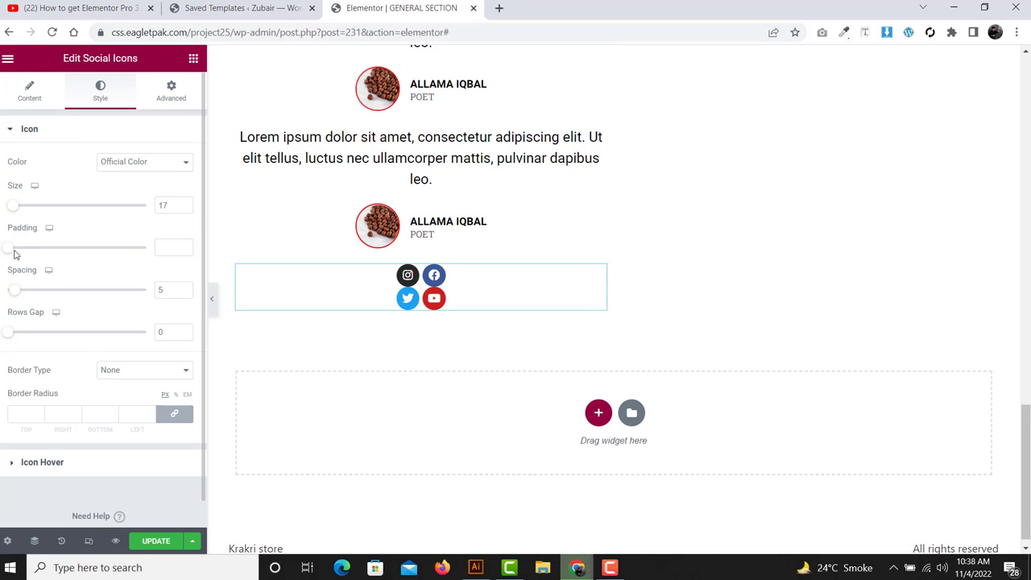
left_click_drag(11, 252, 43, 252)
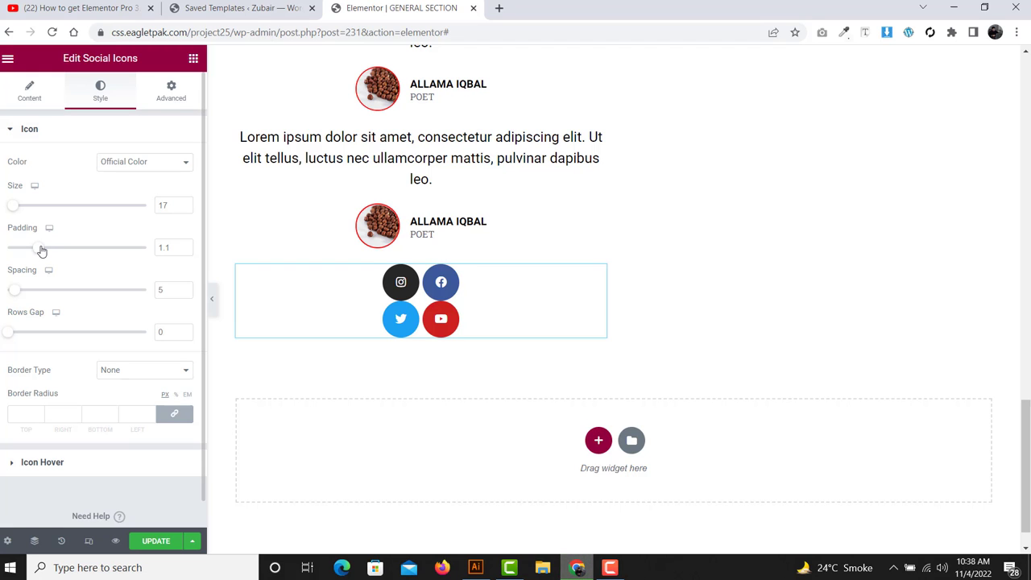
left_click_drag(42, 252, 26, 252)
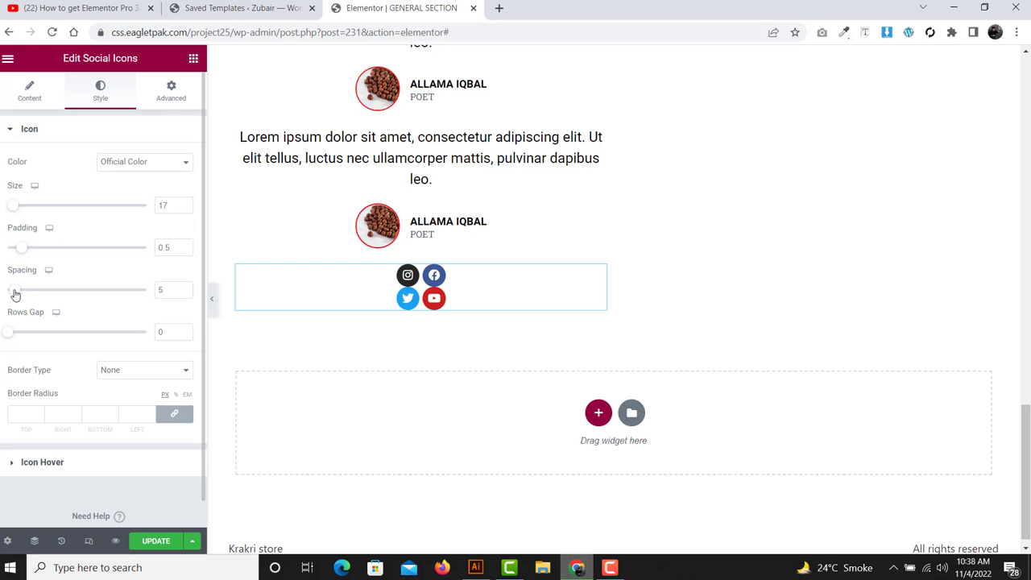
left_click_drag(14, 298, 28, 299)
left_click_drag(31, 299, 33, 300)
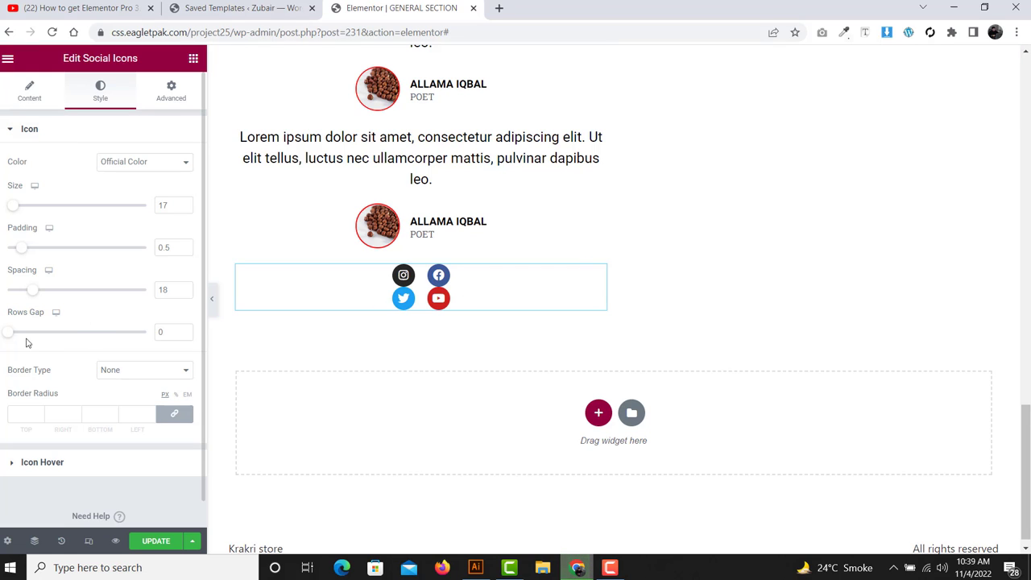
left_click_drag(7, 339, 16, 339)
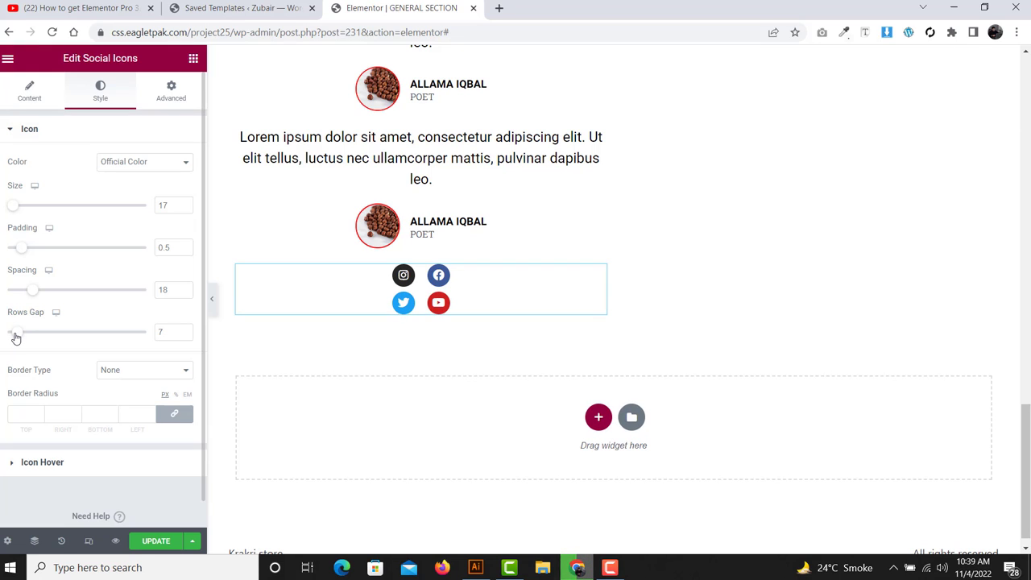
- Set the social icons' Border Type to Solid
left_click(107, 373)
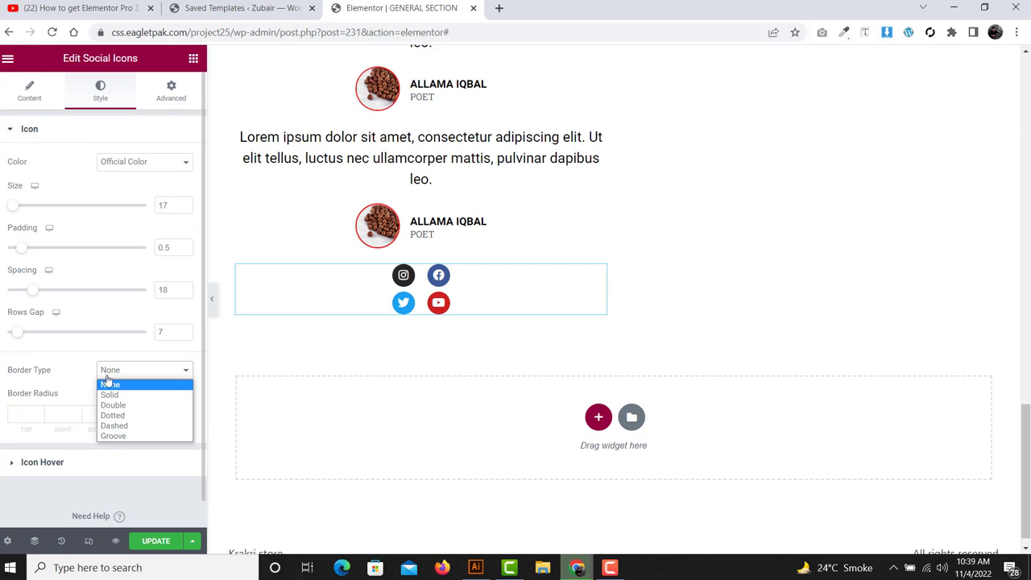
left_click(110, 395)
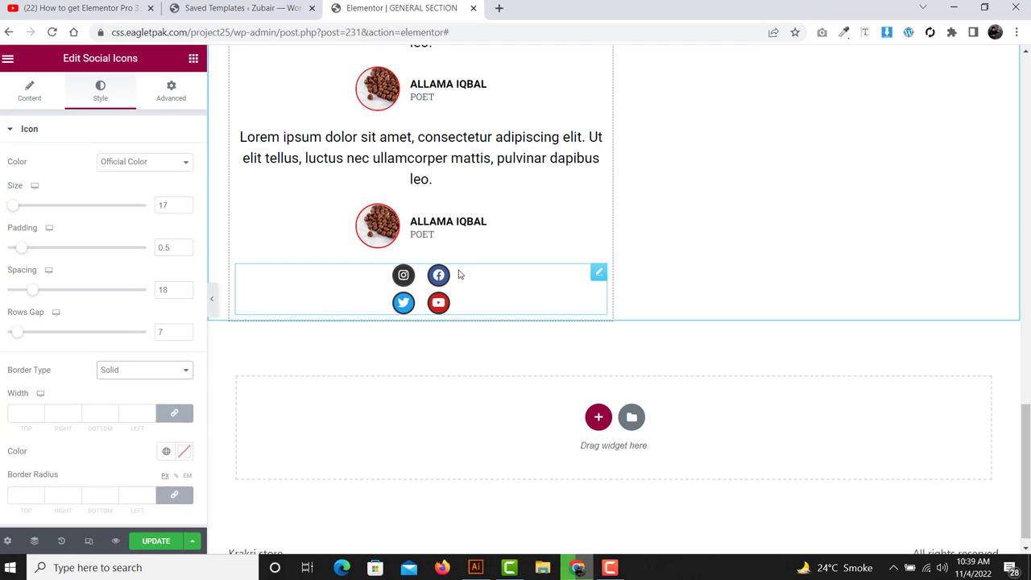
scroll(104, 378, "down", 1)
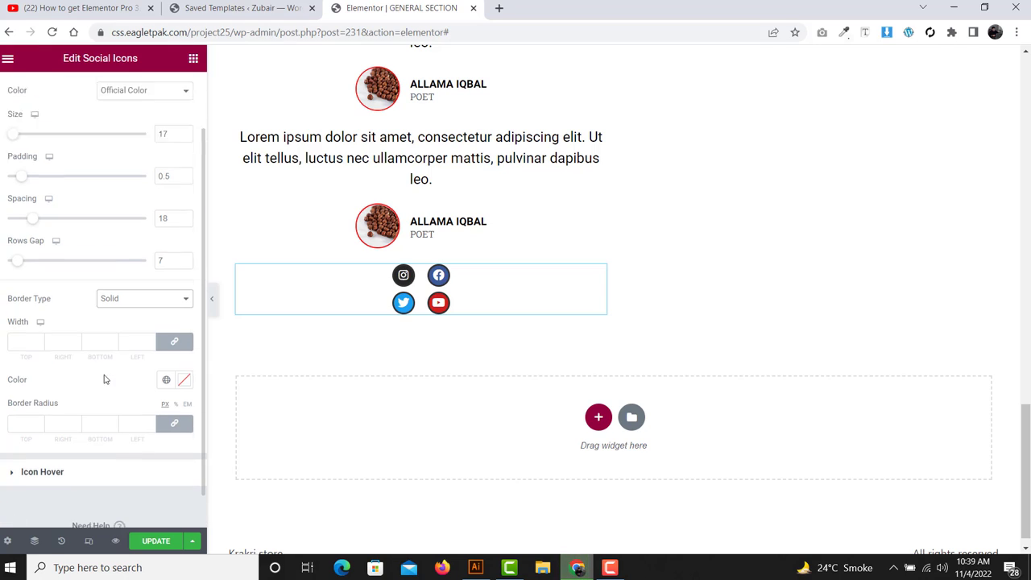
double_click(56, 307)
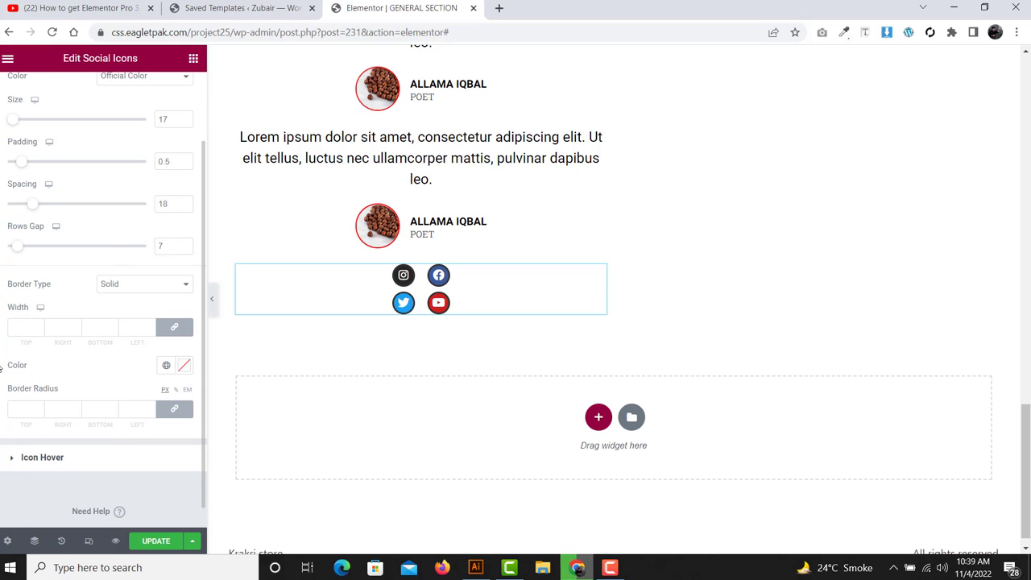
double_click(18, 365)
triple_click(32, 388)
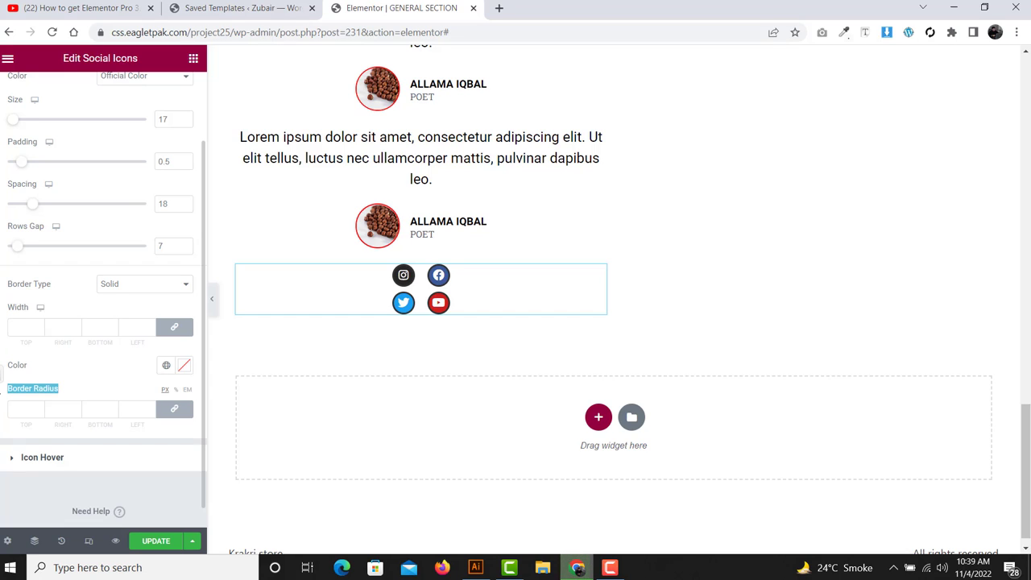
left_click(103, 372)
scroll(102, 371, "down", 1)
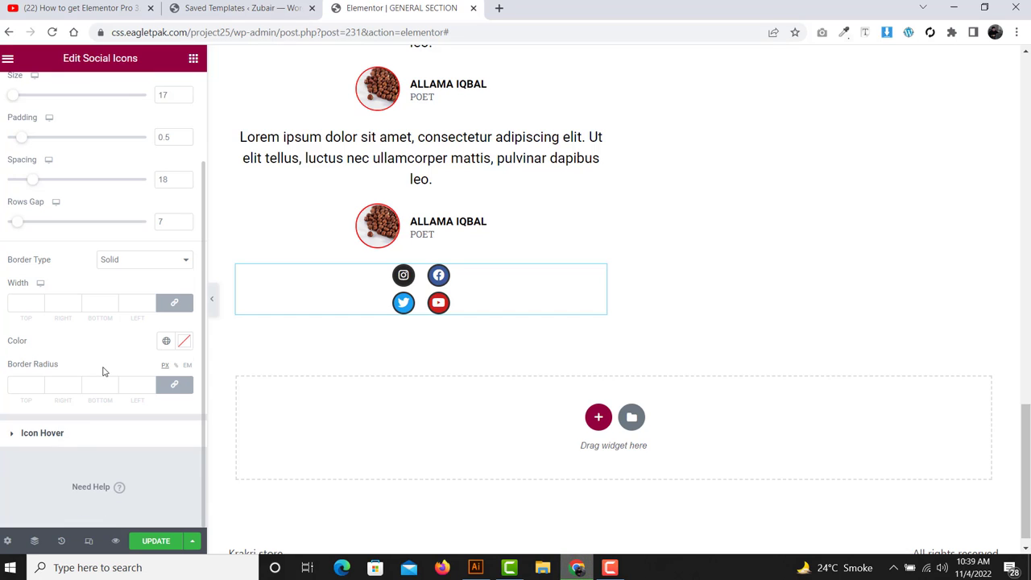
- Give the icons a red hover border and Shrink hover animation, then update the page
left_click(68, 448)
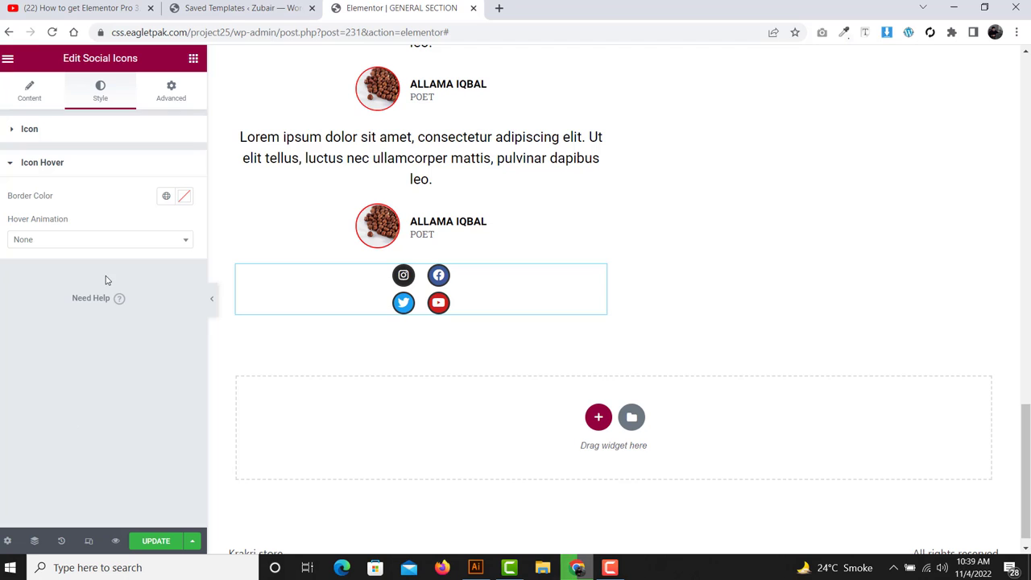
left_click(185, 196)
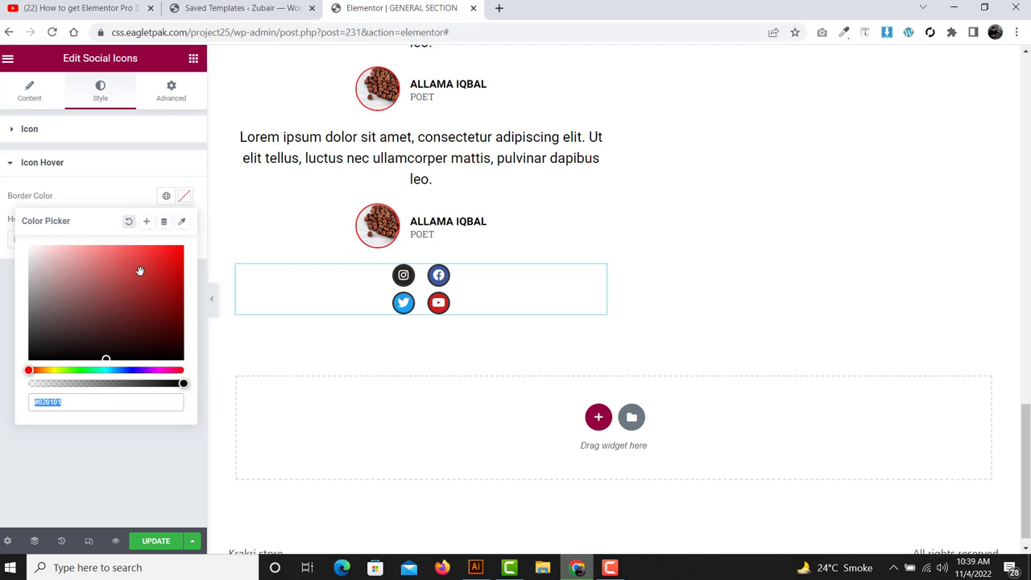
left_click_drag(135, 277, 198, 239)
left_click(199, 238)
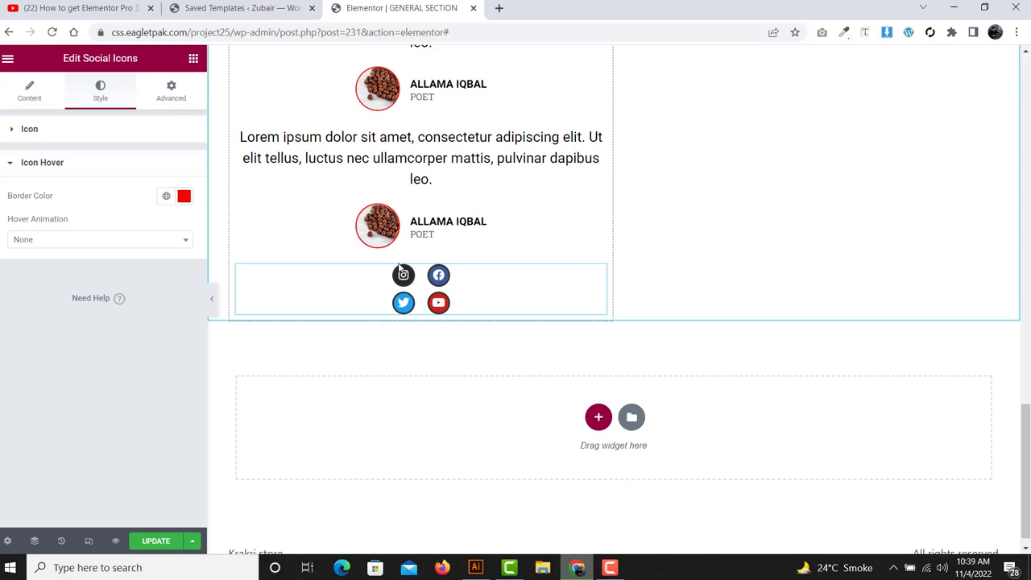
left_click(83, 242)
left_click(60, 295)
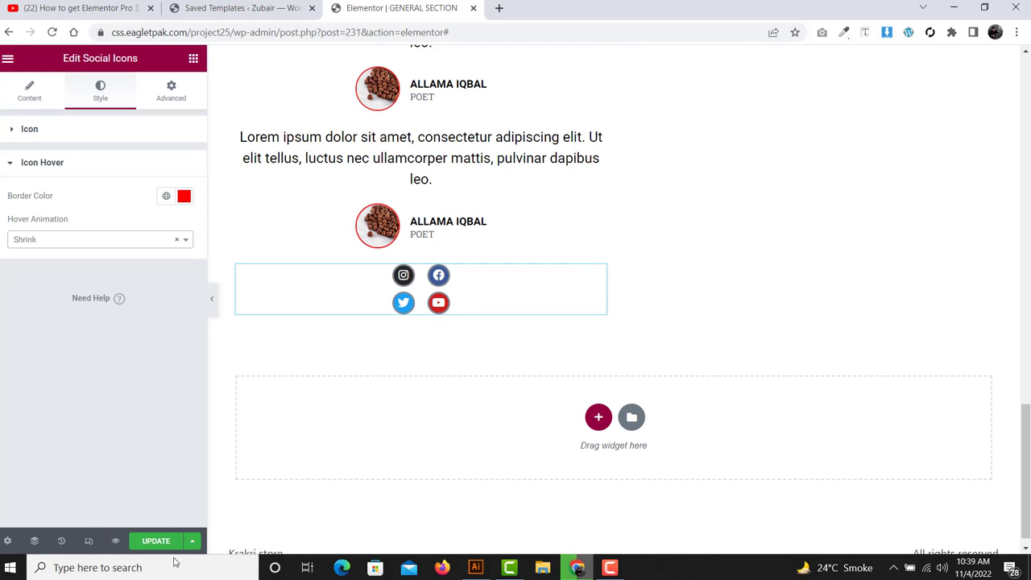
left_click(157, 540)
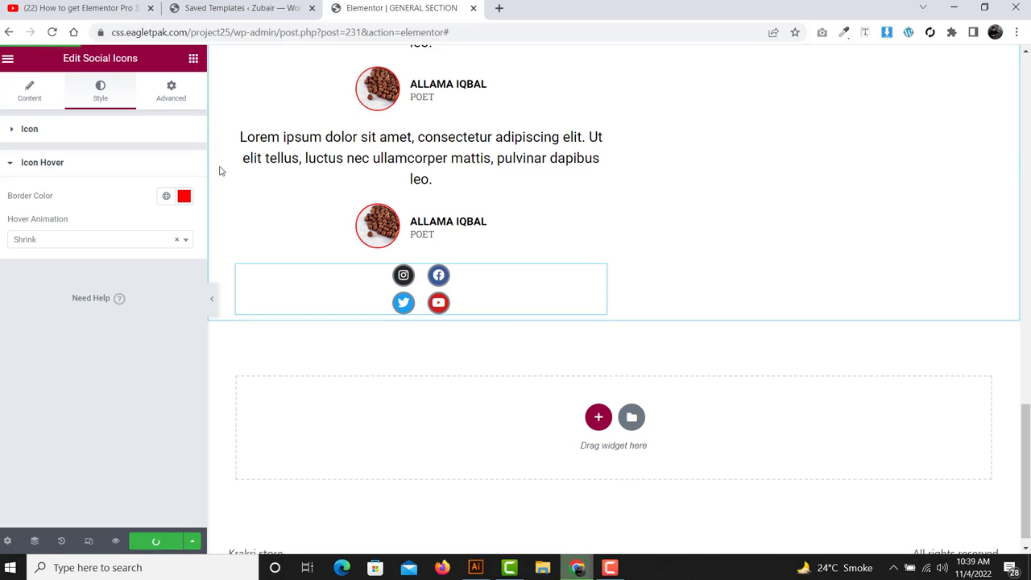
- Drop a Shortcode widget into the right column below the grey text box
left_click(197, 70)
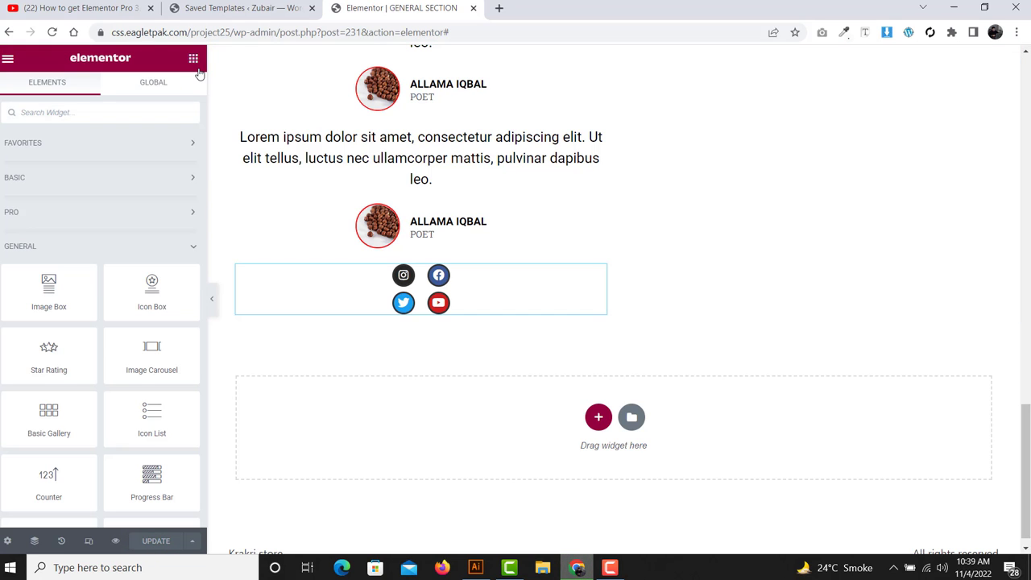
scroll(11, 221, "down", 4)
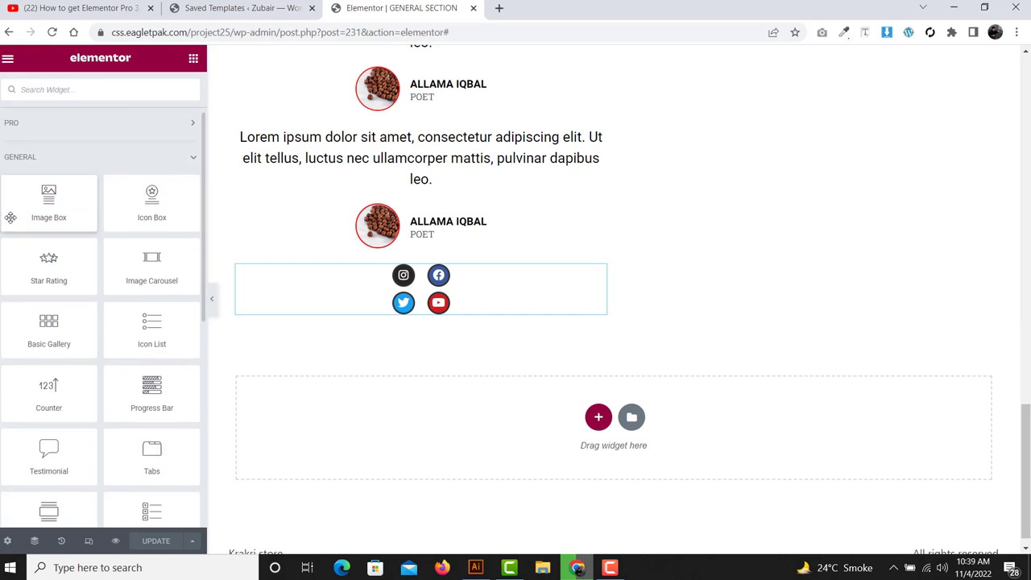
scroll(87, 302, "down", 3)
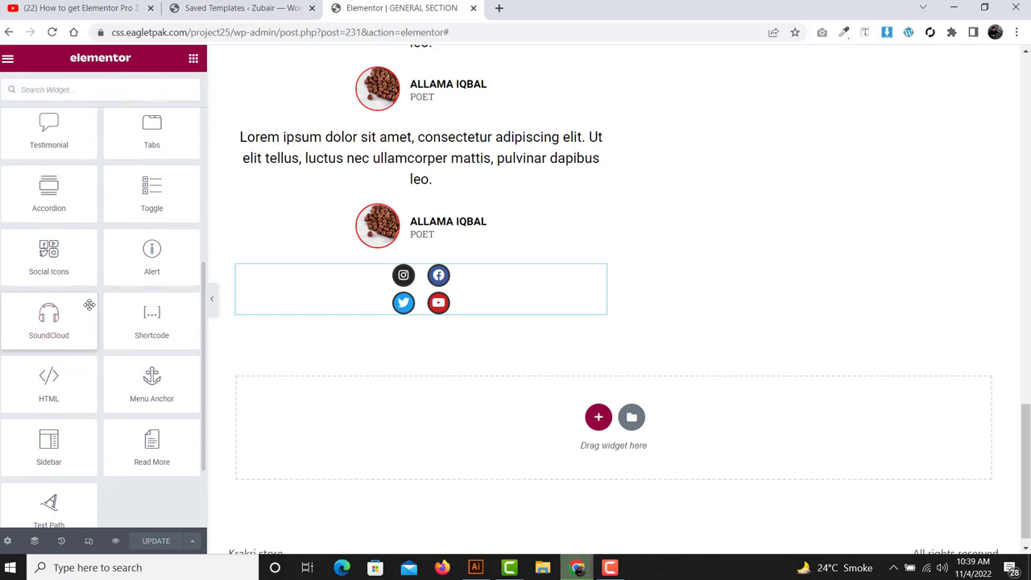
scroll(91, 306, "down", 1)
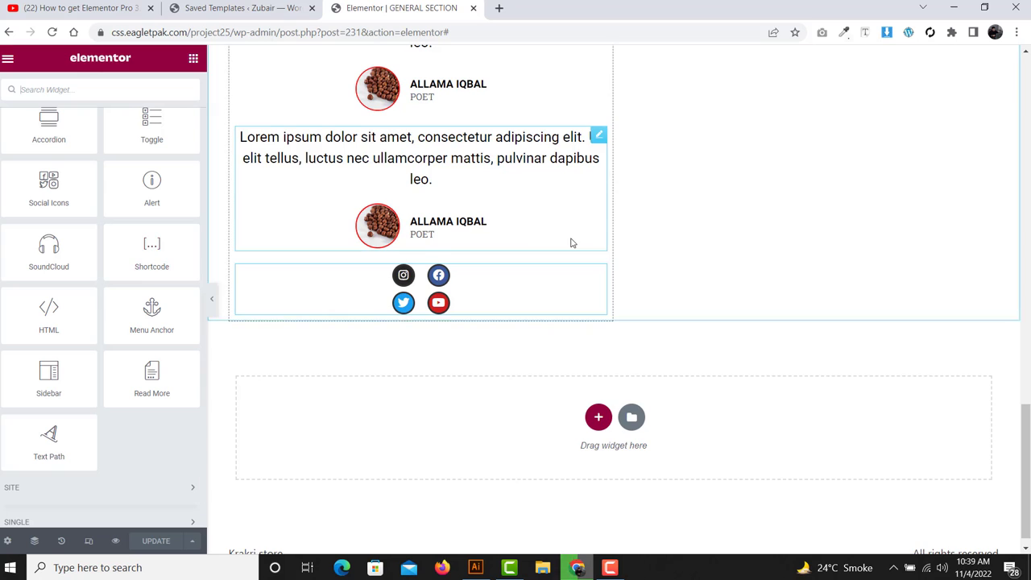
scroll(573, 244, "up", 2)
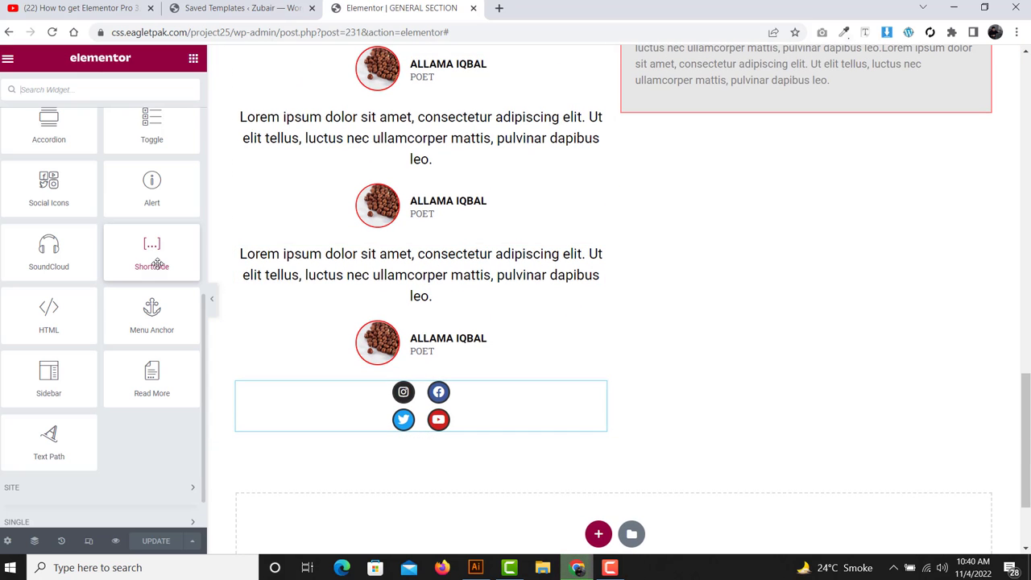
left_click_drag(158, 264, 767, 127)
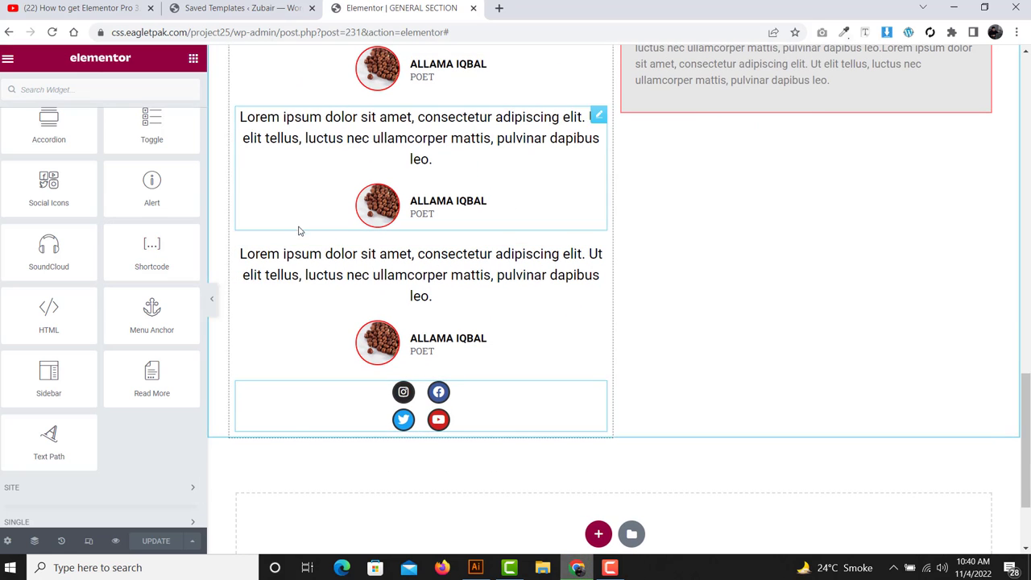
left_click_drag(132, 255, 781, 104)
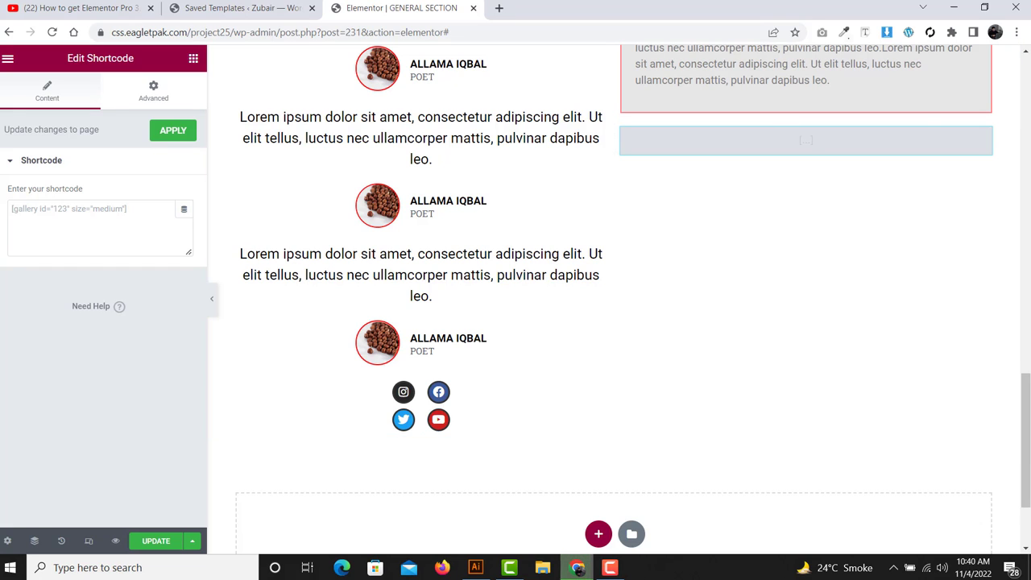
- Copy the C TGJ template's shortcode from Saved Templates and return to the editor
left_click(207, 7)
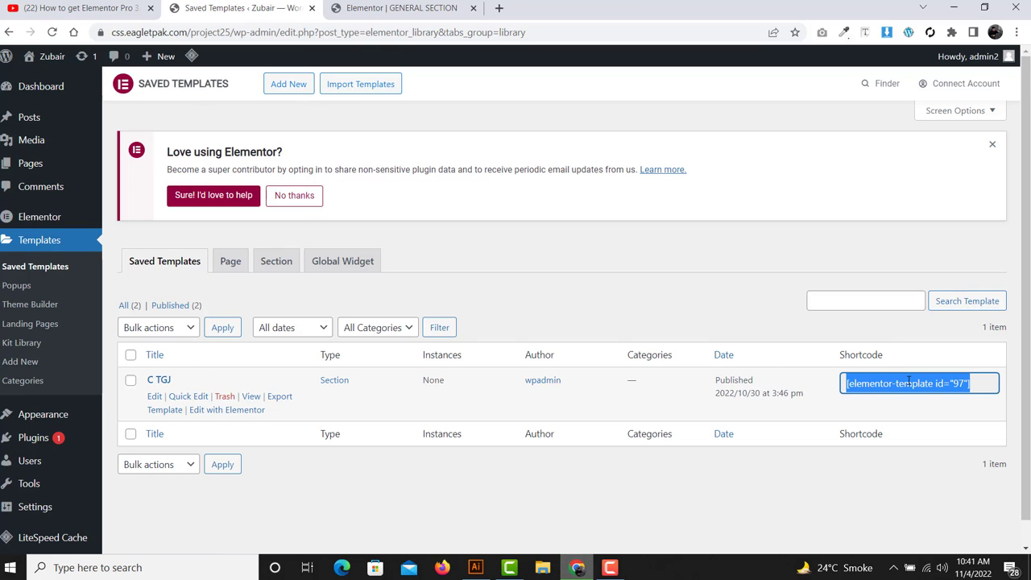
left_click(439, 7)
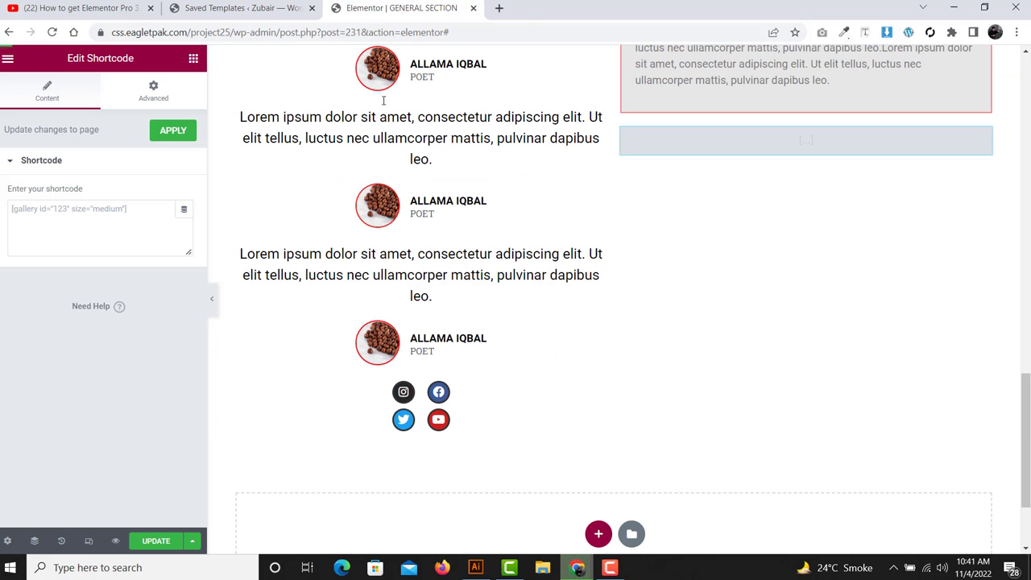
- Paste the template 97 shortcode into the right-column Shortcode widget, then start a new bottom section
left_click(106, 226)
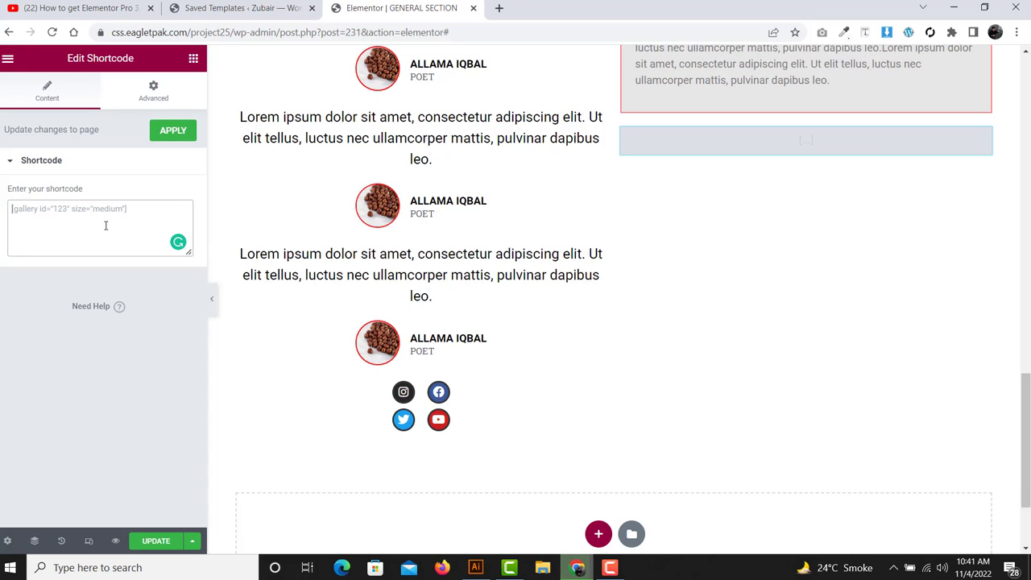
type("[elementor-template id=\"97\"]")
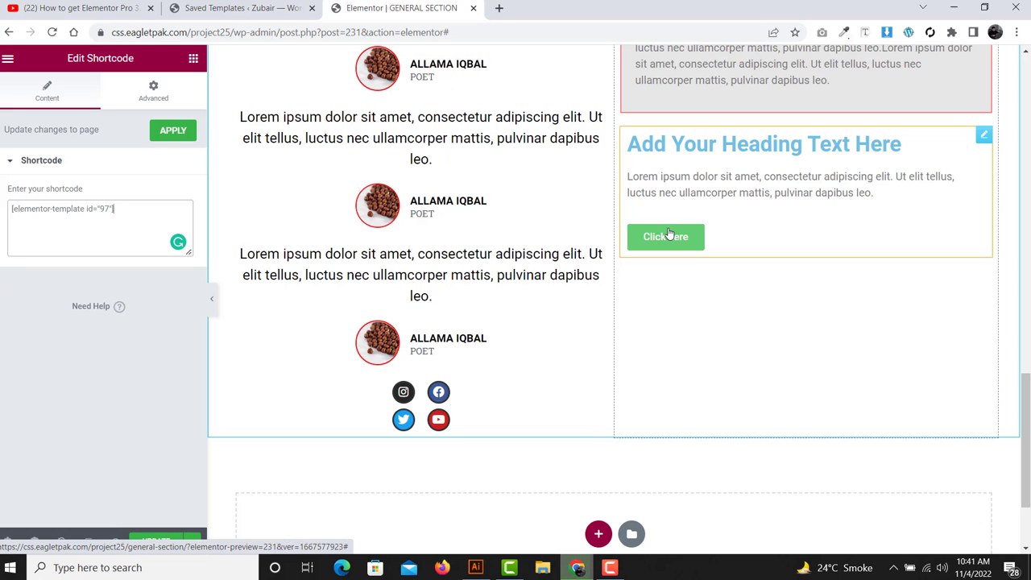
scroll(720, 251, "down", 2)
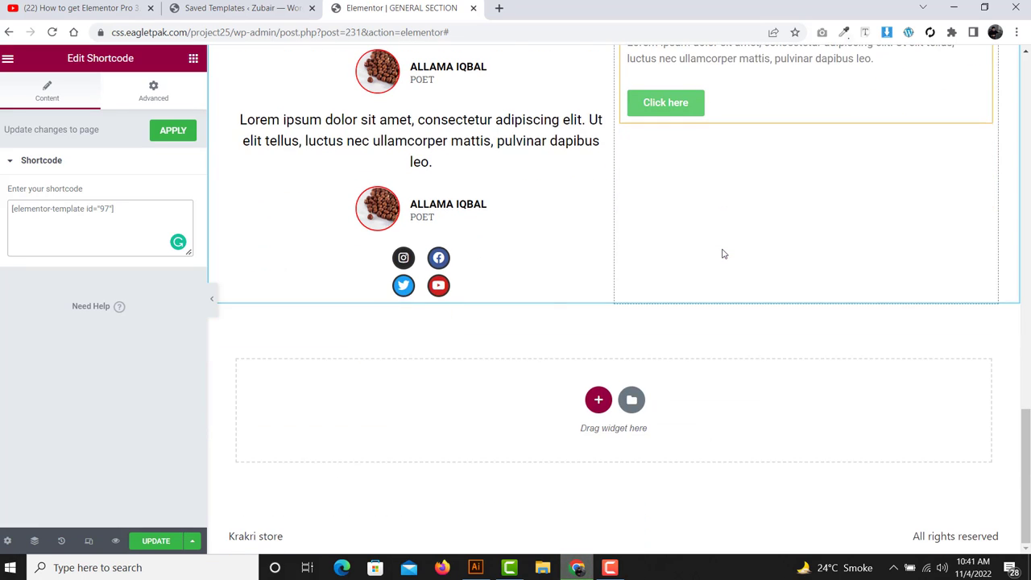
left_click(598, 401)
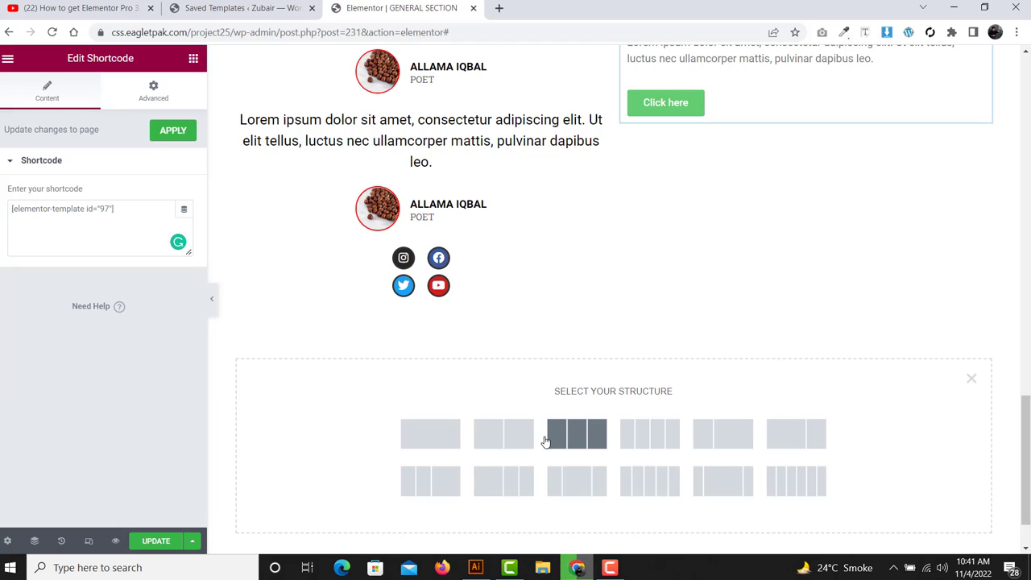
- Create a three-column section and drag a Shortcode widget into its first column
left_click(550, 434)
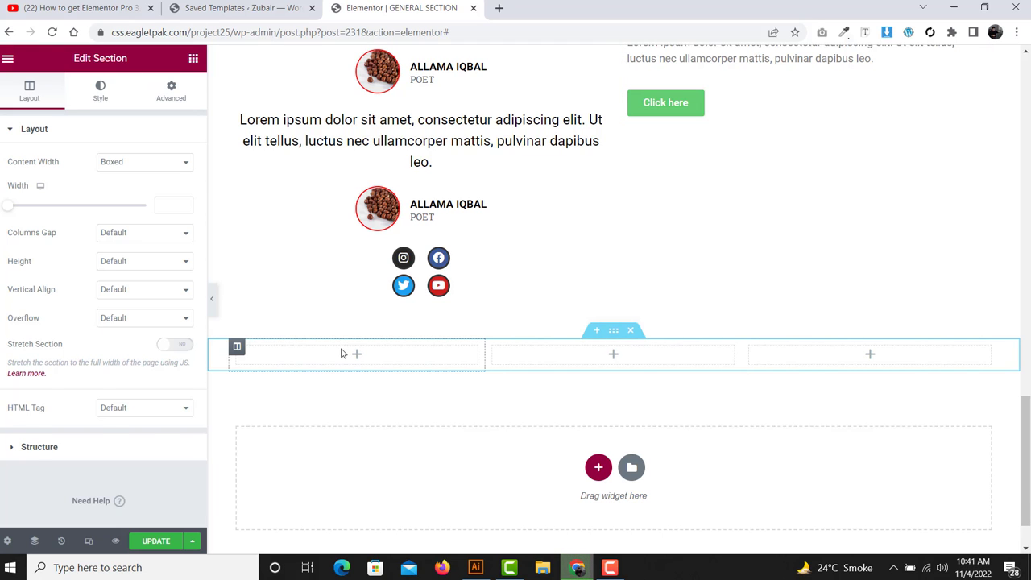
right_click(343, 352)
left_click(714, 140)
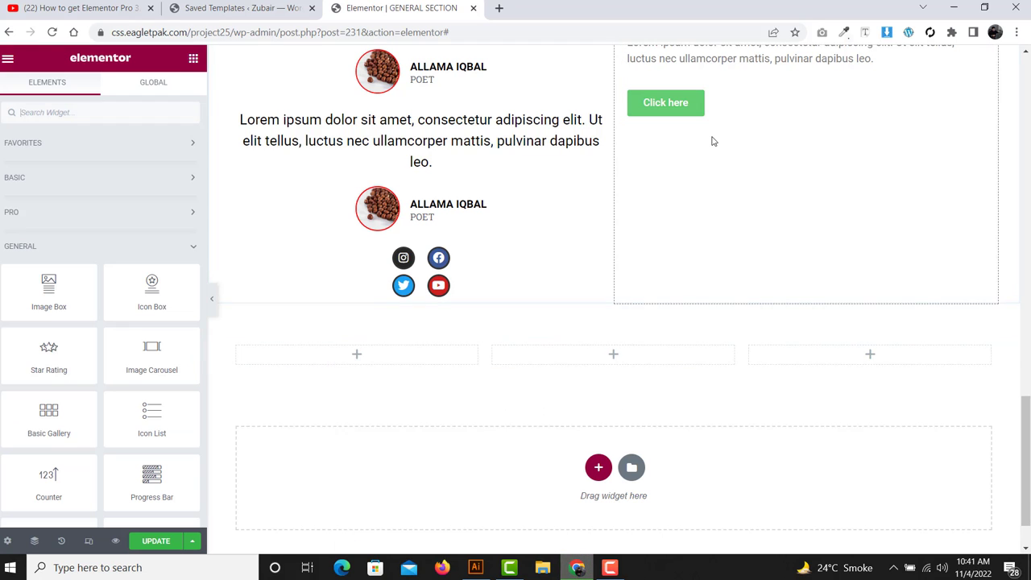
scroll(714, 140, "up", 1)
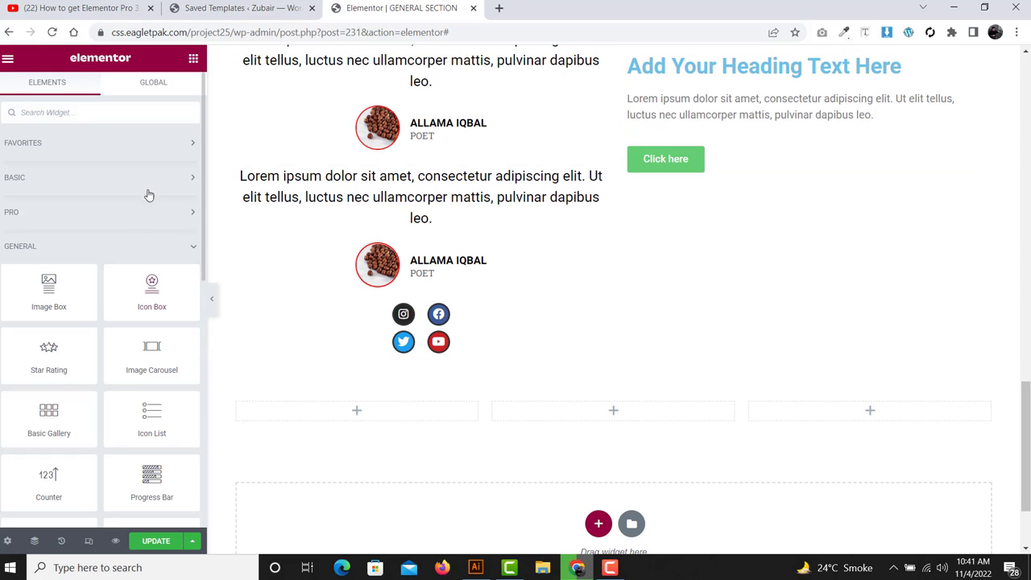
scroll(148, 193, "down", 3)
scroll(129, 344, "down", 2)
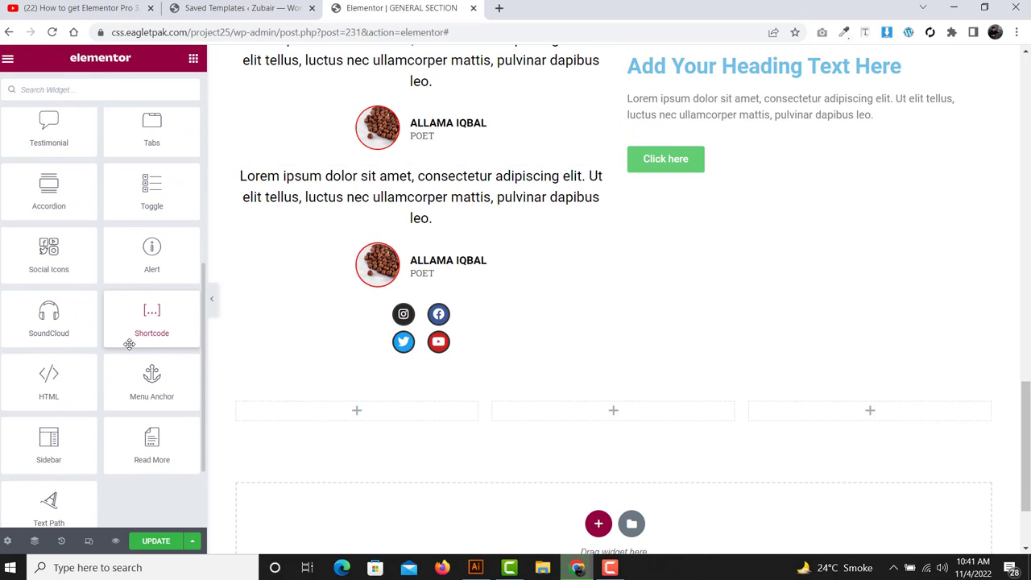
left_click_drag(145, 327, 357, 423)
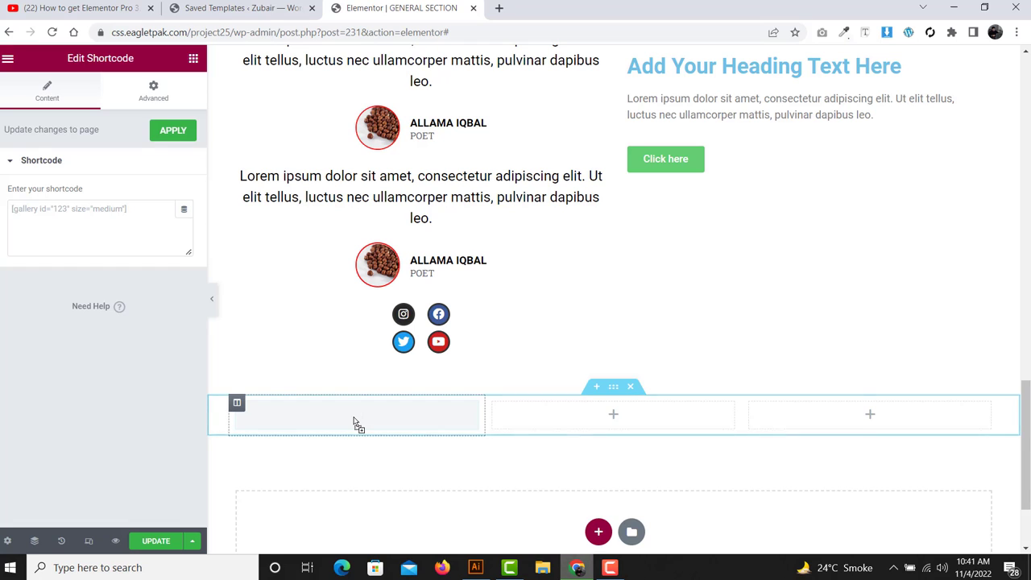
- Copy the shortcode column into the other columns and delete the extra empty columns, leaving three
right_click(356, 424)
left_click(406, 440)
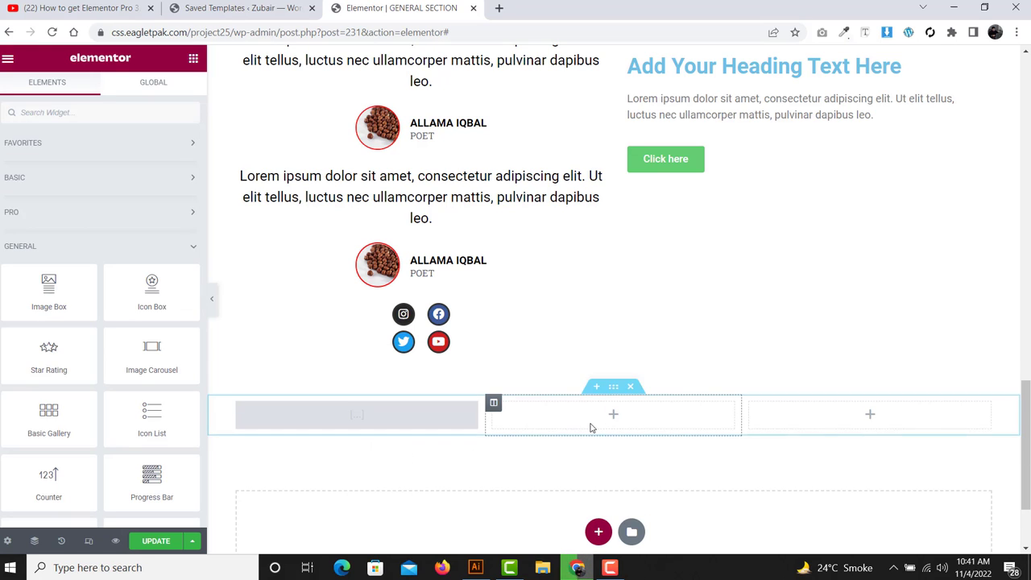
right_click(593, 427)
left_click(640, 451)
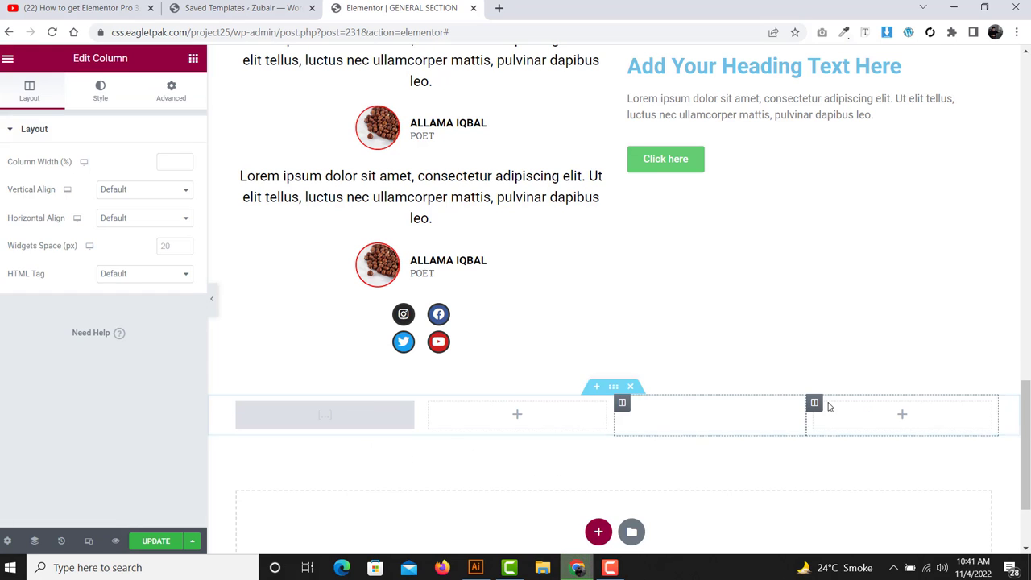
right_click(831, 414)
left_click(873, 449)
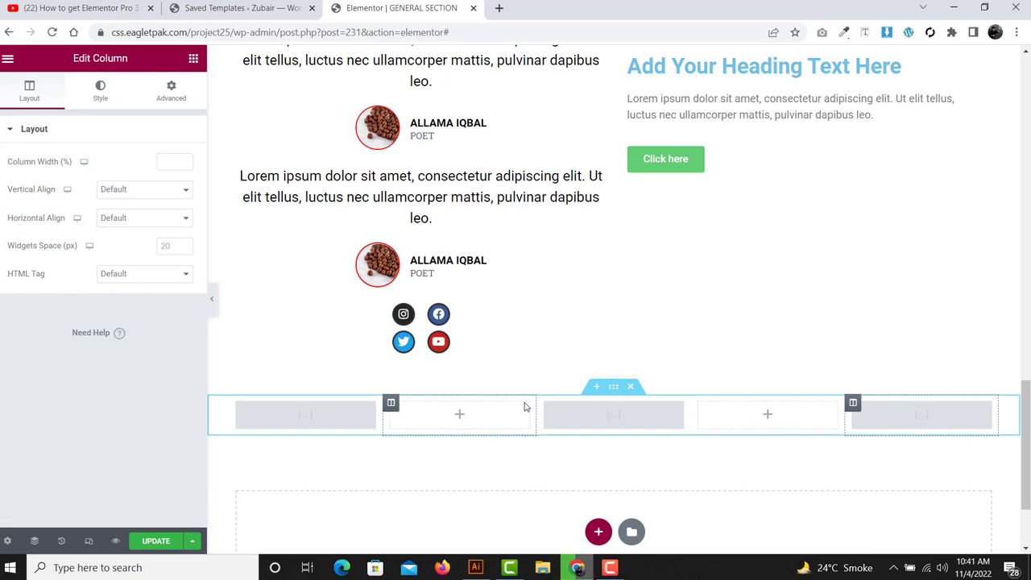
right_click(407, 416)
left_click(464, 535)
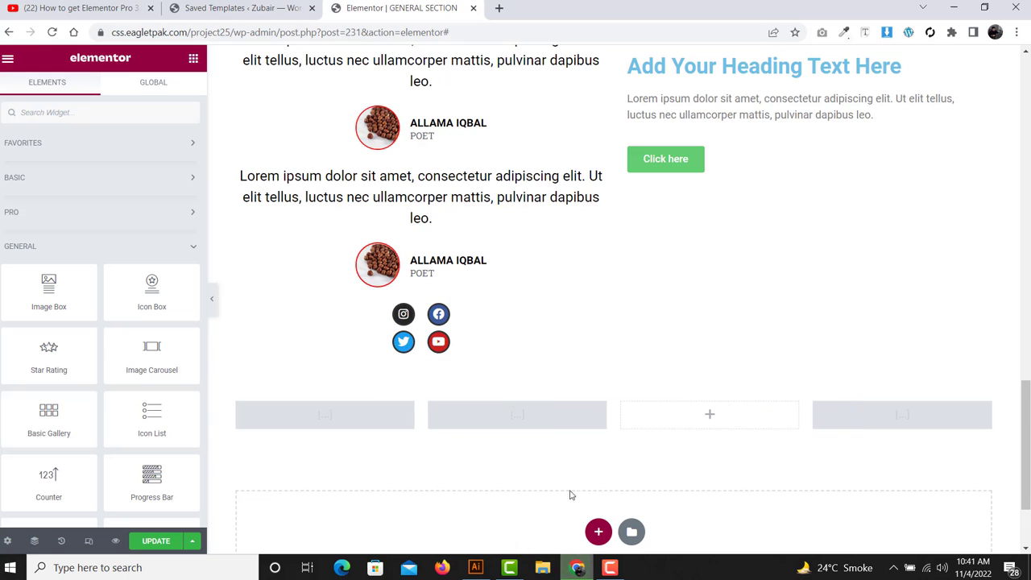
right_click(757, 418)
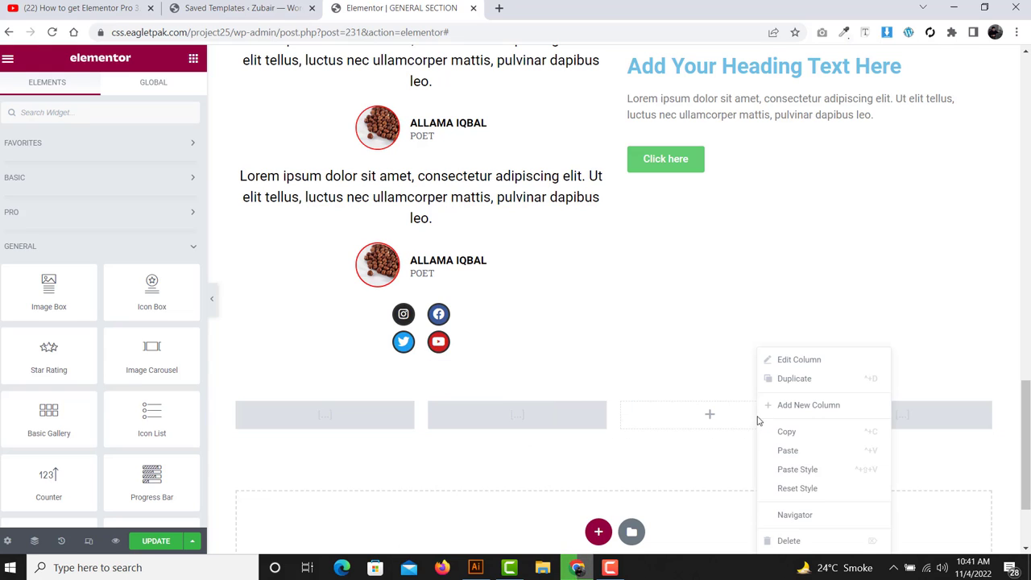
left_click(786, 539)
- Paste the template 97 shortcode into each of the three Shortcode widgets
left_click(403, 424)
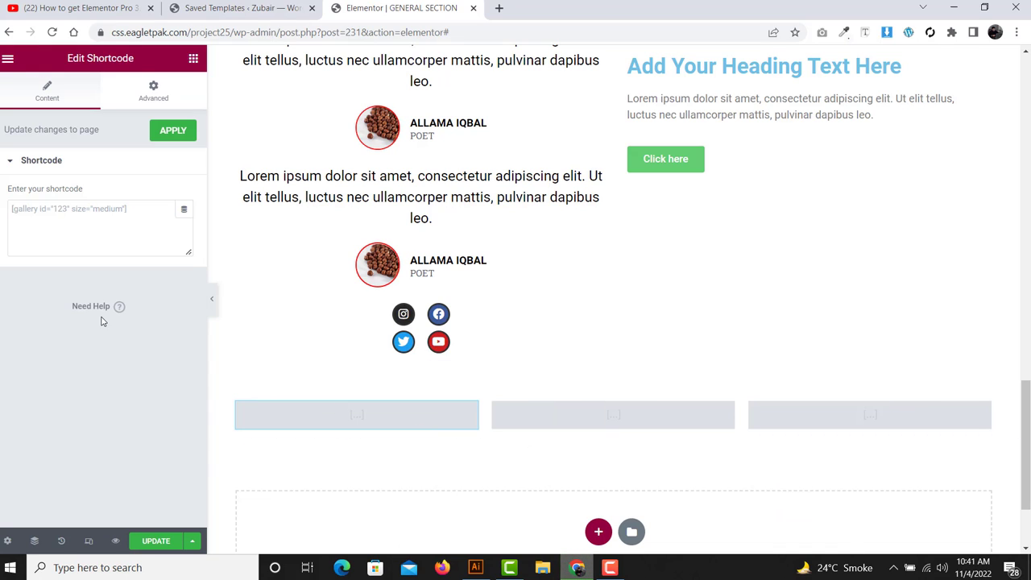
left_click(67, 218)
key("ctrl+v")
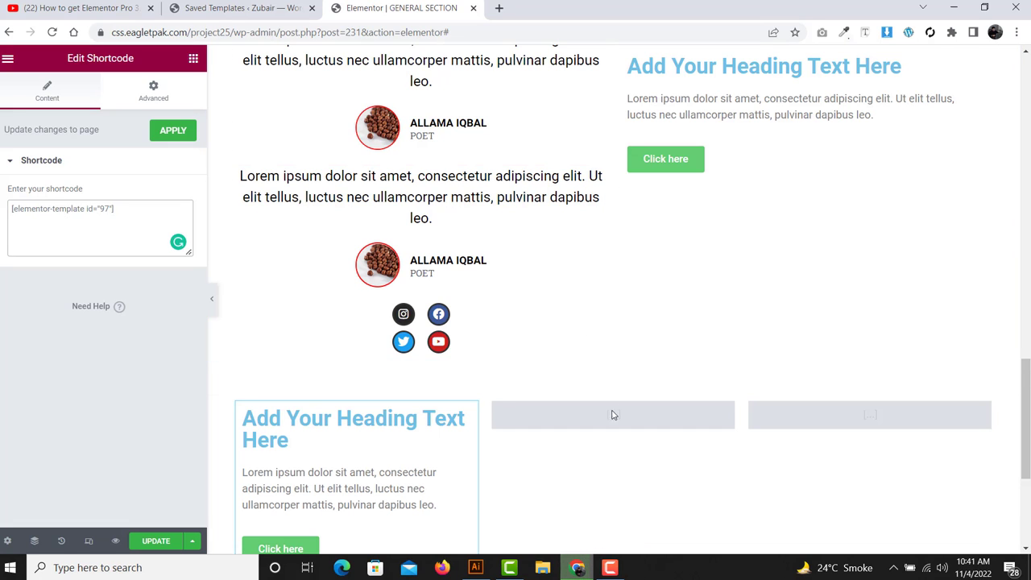
left_click(612, 414)
left_click(164, 241)
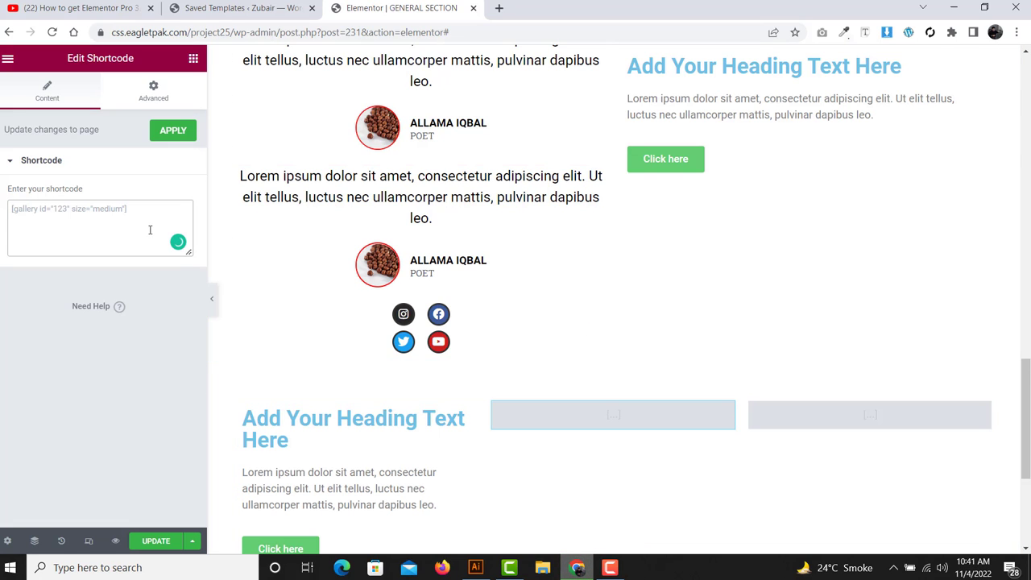
key("ctrl+v")
left_click(813, 412)
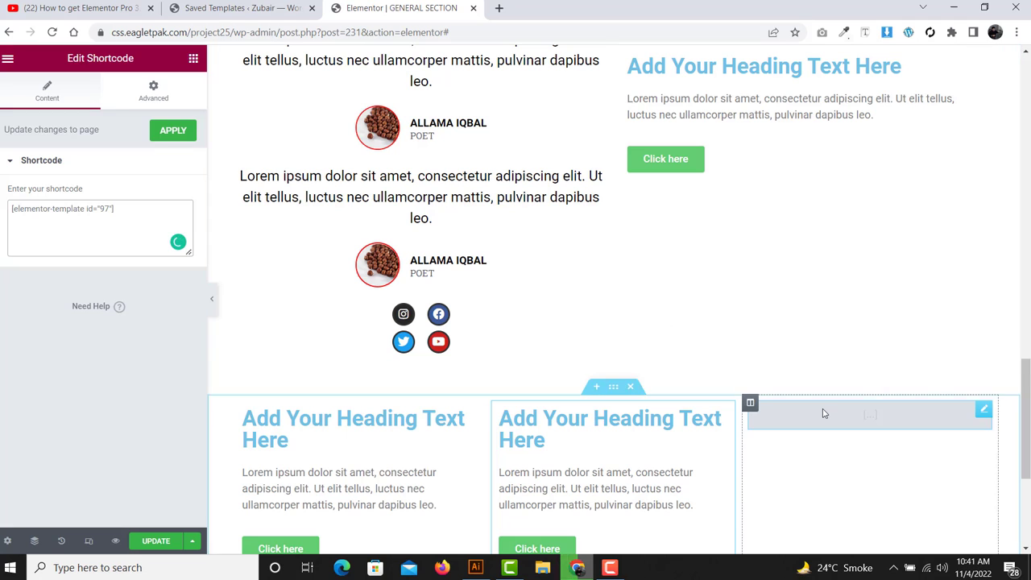
left_click(95, 214)
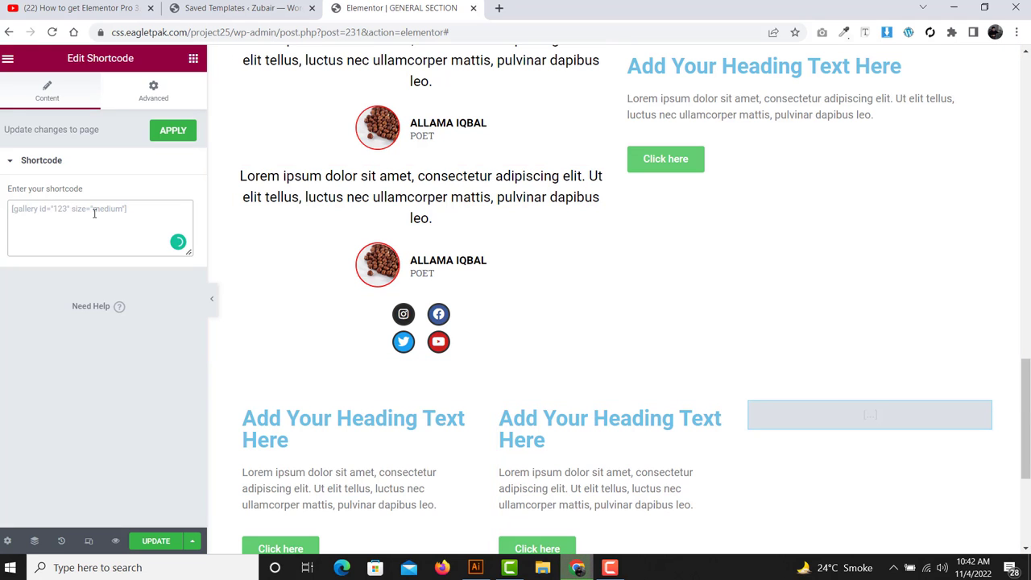
key("ctrl+v")
scroll(434, 252, "down", 1)
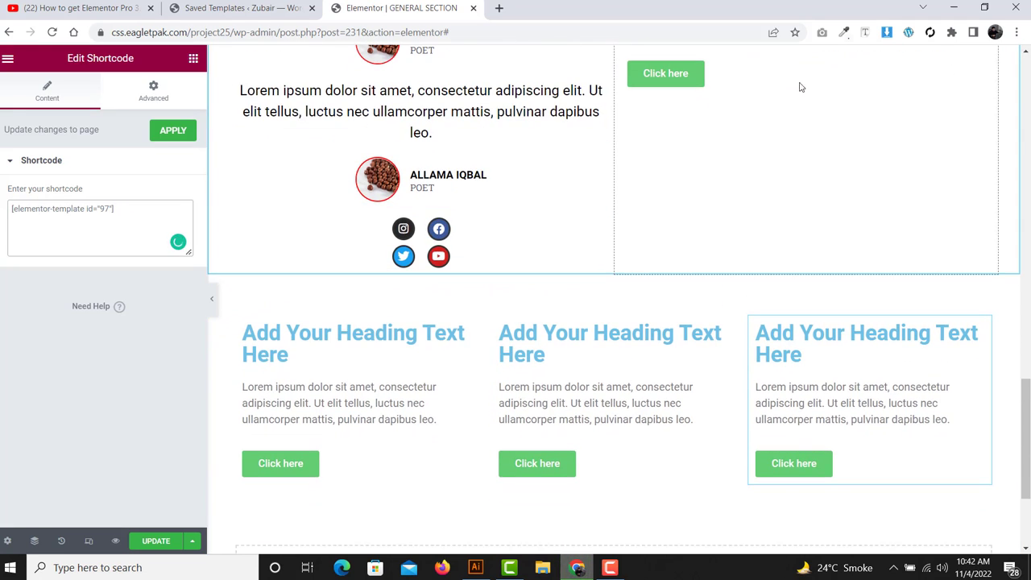
scroll(770, 271, "up", 1)
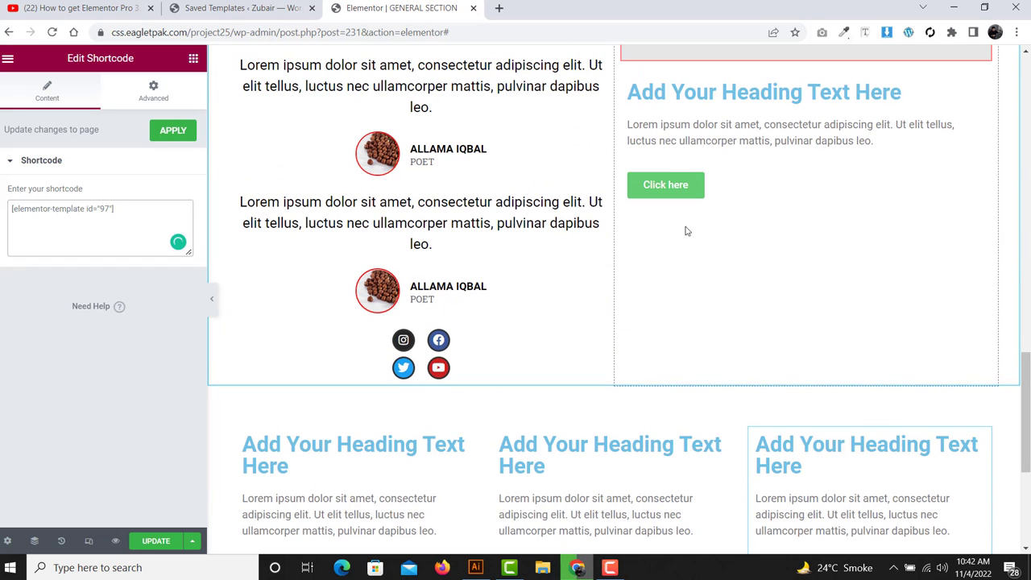
scroll(645, 355, "down", 2)
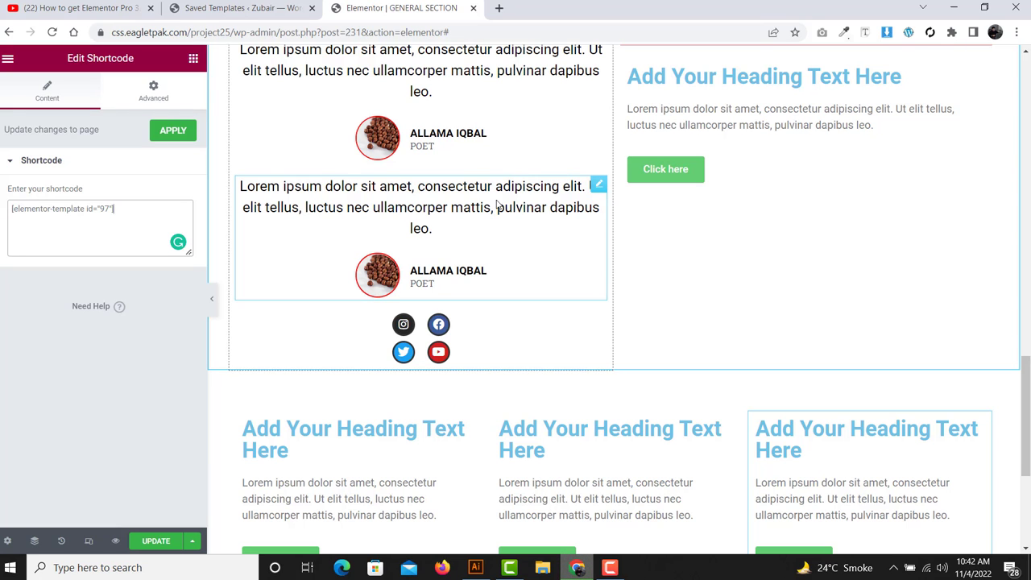
- Copy the ALLAMA IQBAL testimonial and paste two stacked copies into the empty bottom section
right_click(467, 215)
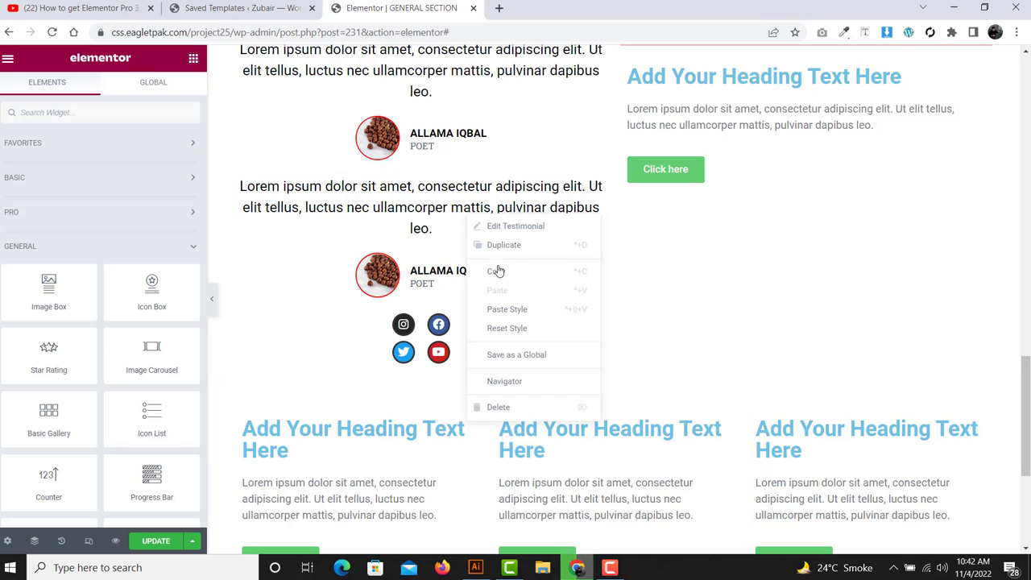
left_click(497, 276)
scroll(498, 277, "down", 1)
right_click(444, 426)
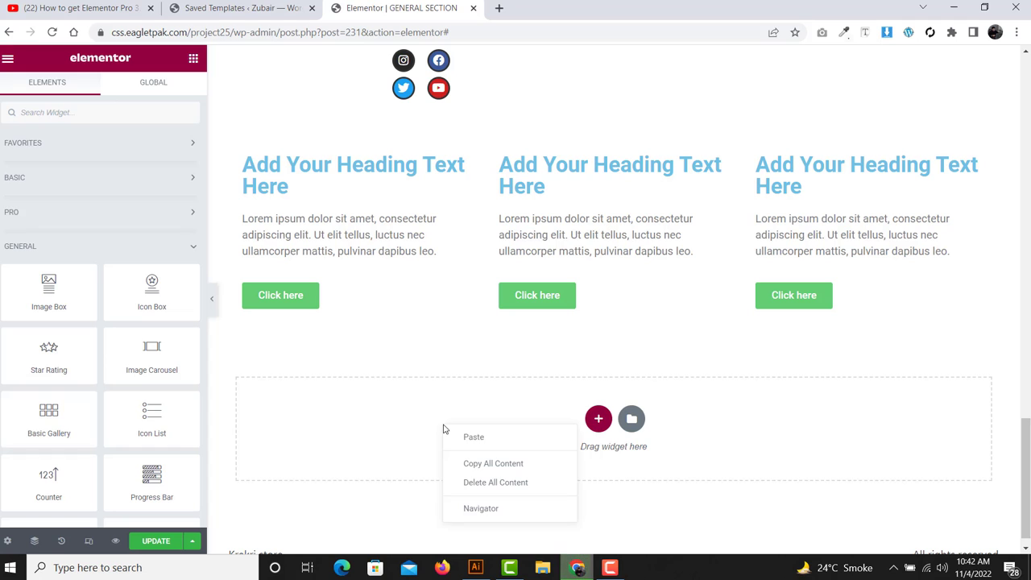
left_click(462, 440)
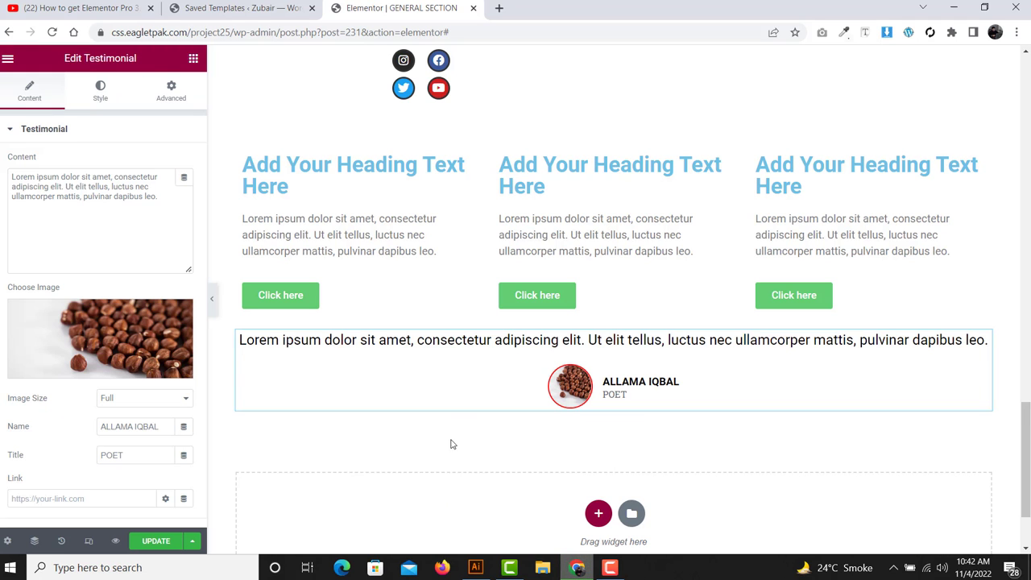
right_click(467, 385)
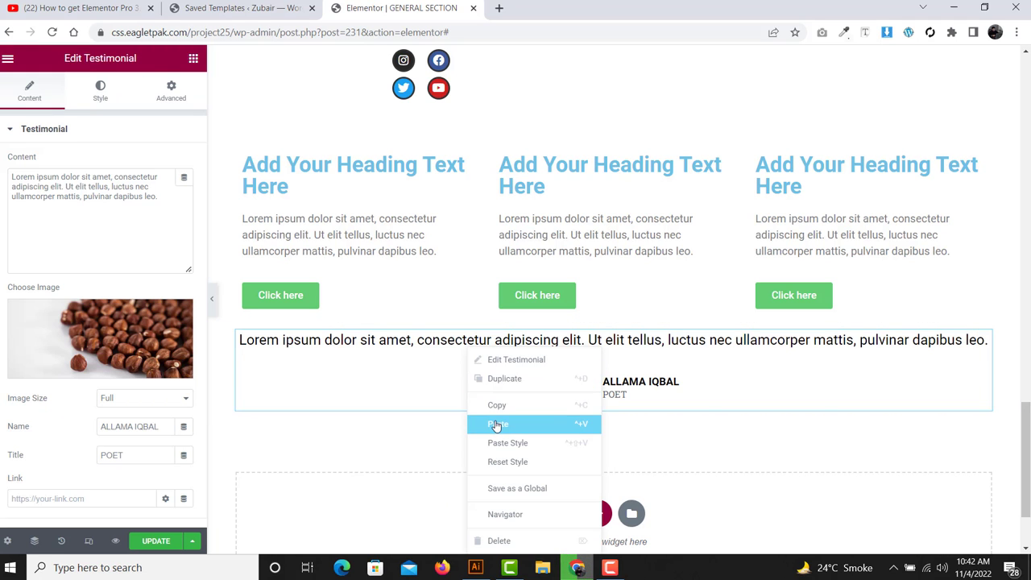
left_click(496, 424)
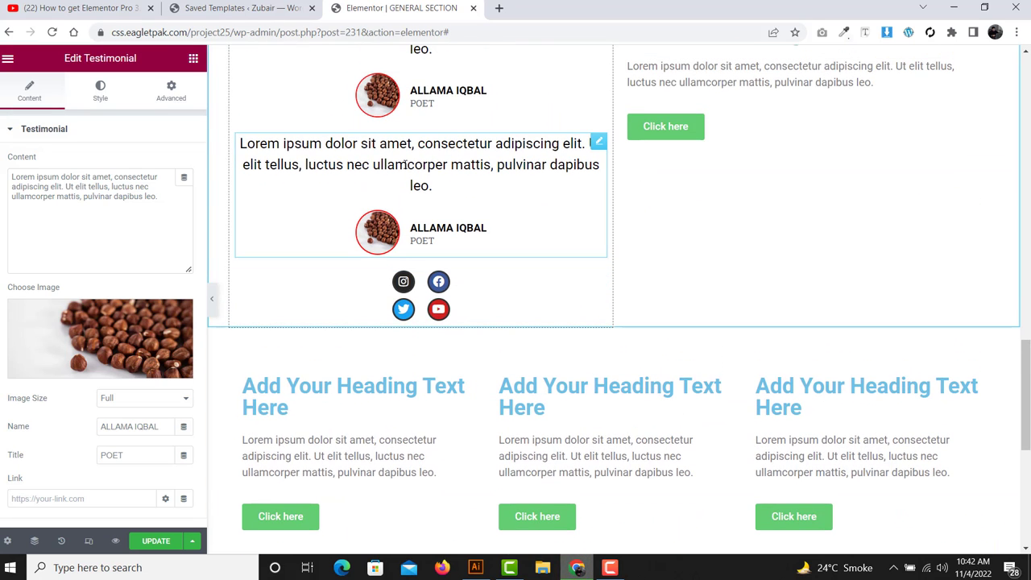
scroll(405, 165, "down", 3)
scroll(405, 164, "down", 2)
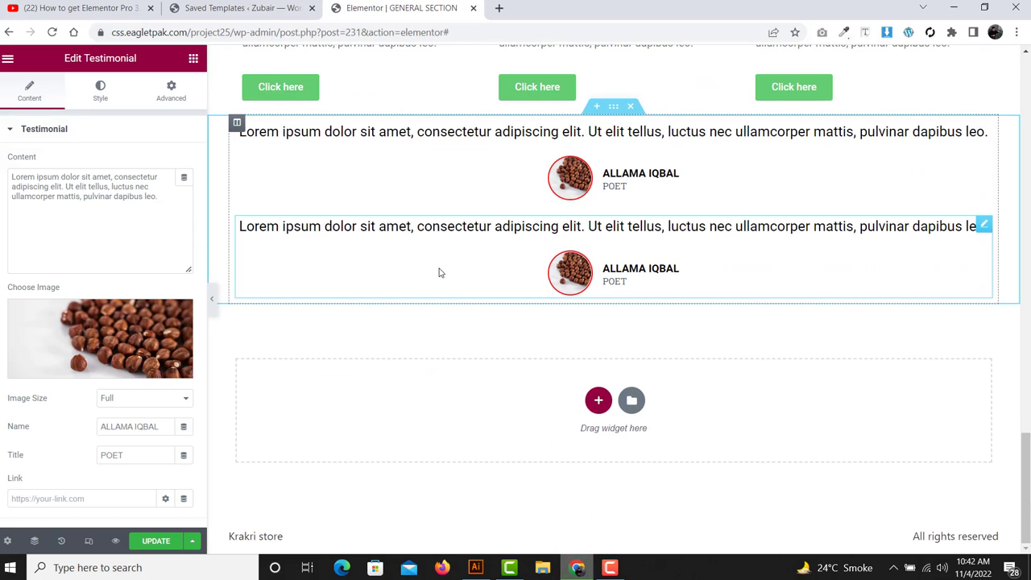
scroll(439, 273, "up", 4)
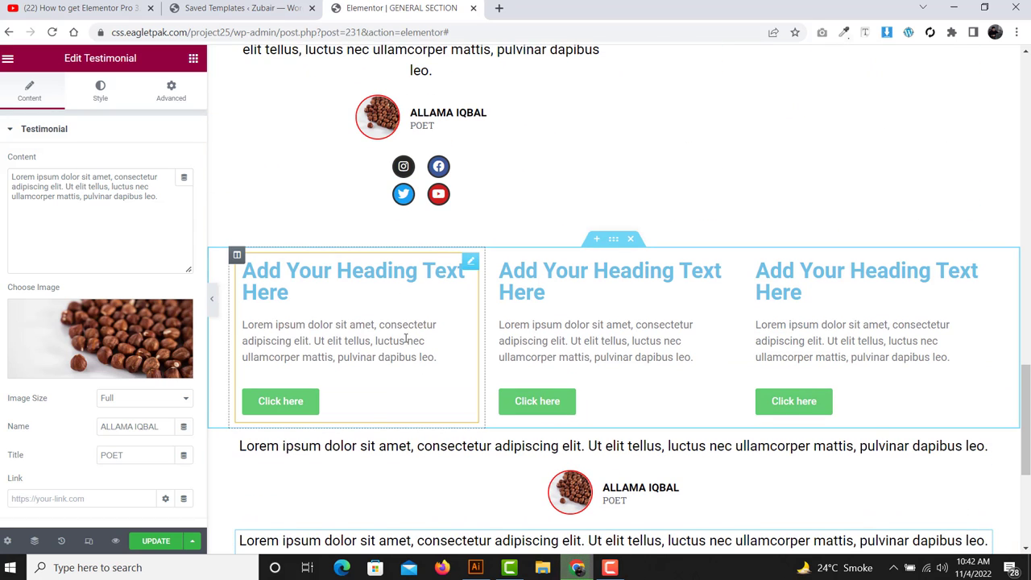
- Open the C TGJ template's 'Edit with Elementor' link in a new browser tab
left_click(238, 6)
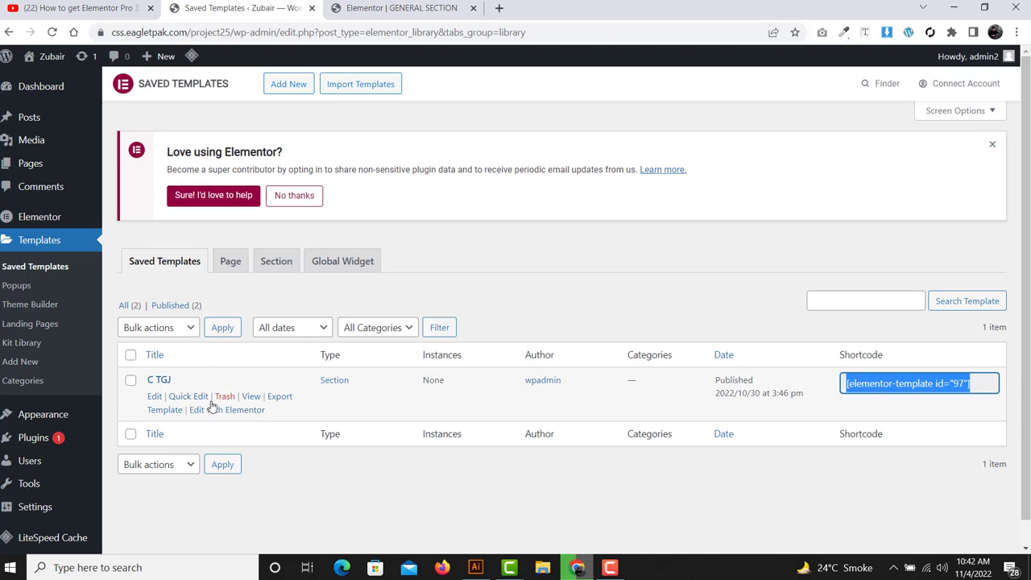
right_click(244, 412)
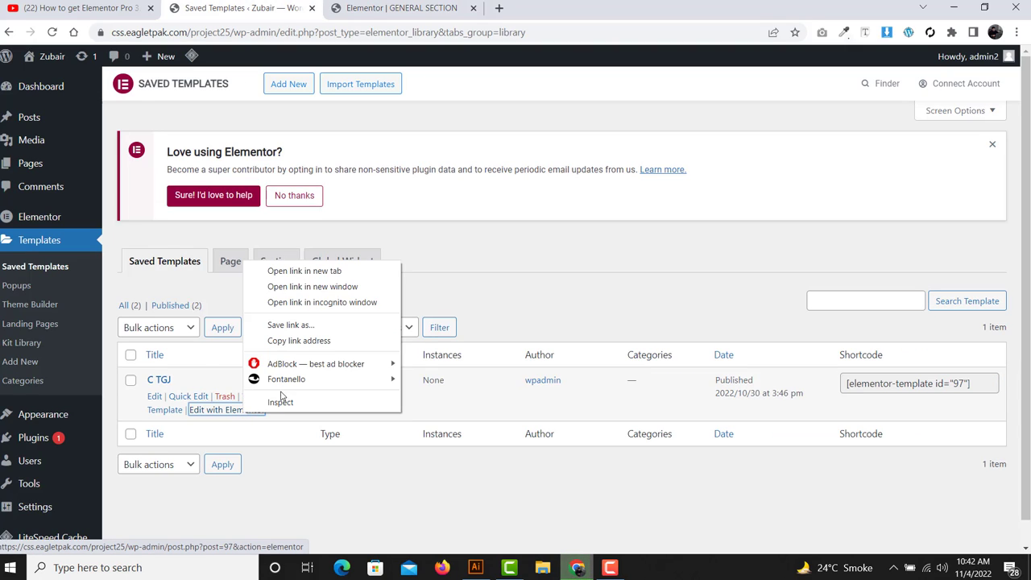
left_click(334, 271)
left_click(382, 4)
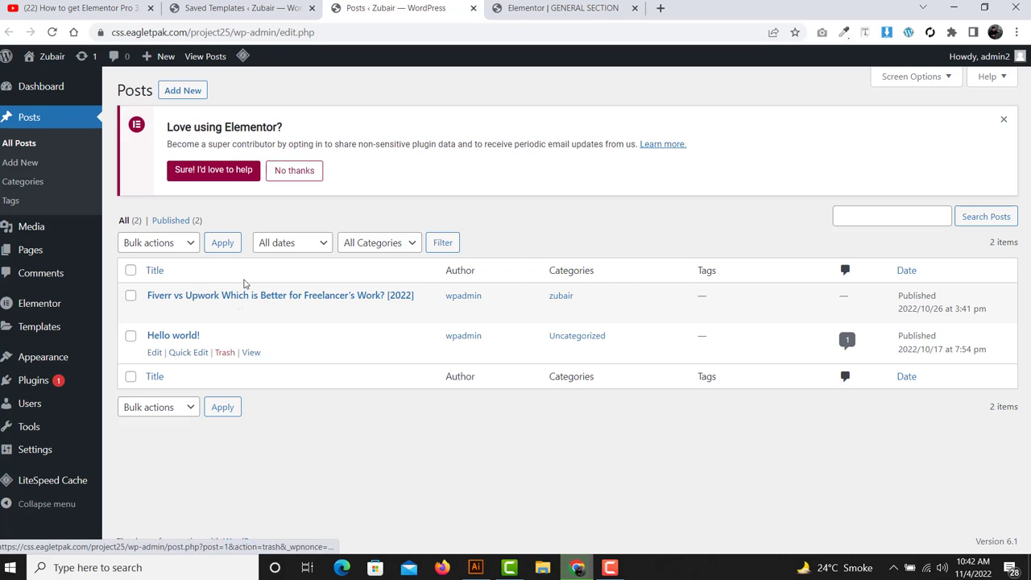
- Go back through the Saved Templates and Posts tabs to the Elementor page being edited
left_click(254, 7)
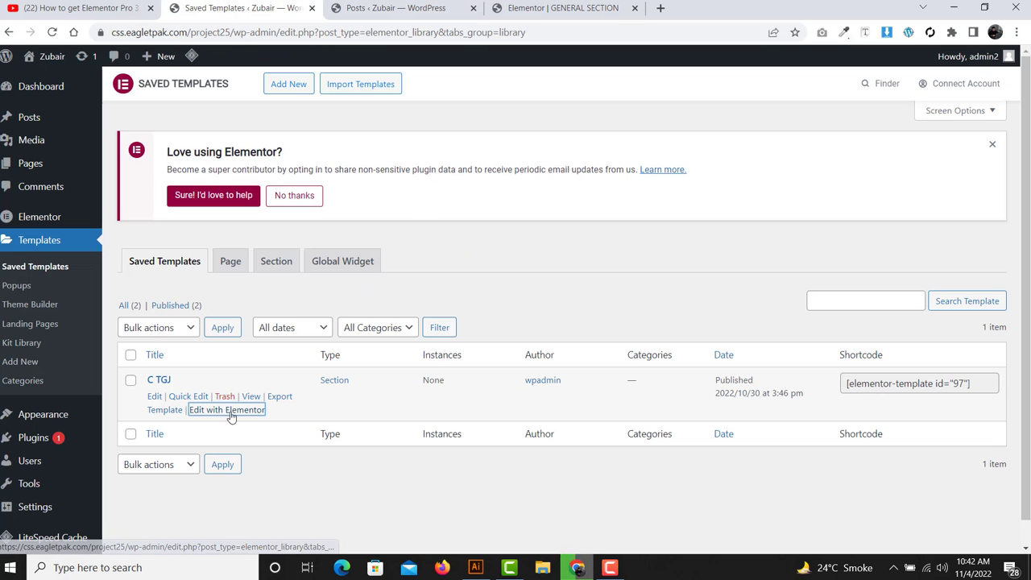
left_click(422, 4)
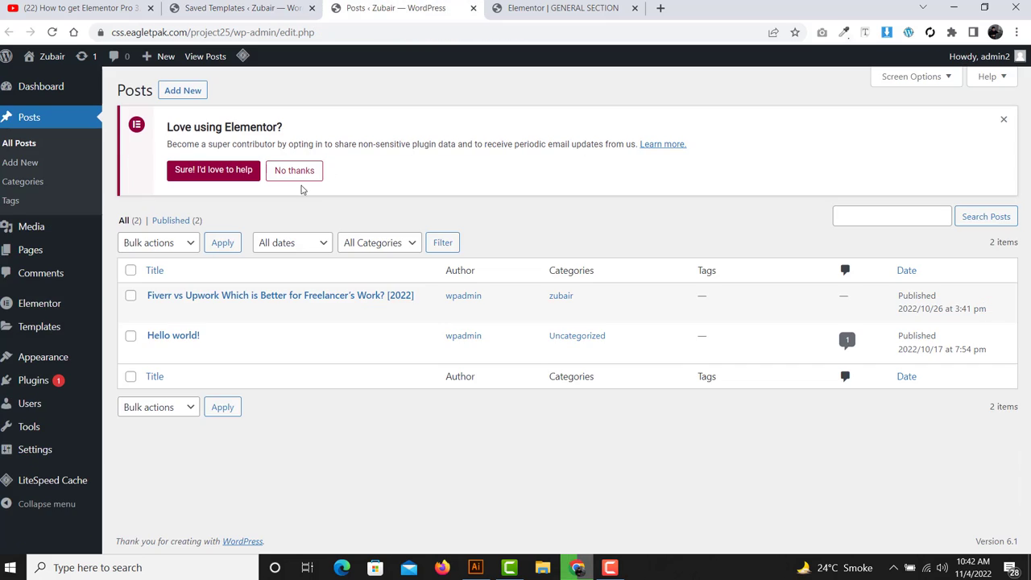
left_click(234, 5)
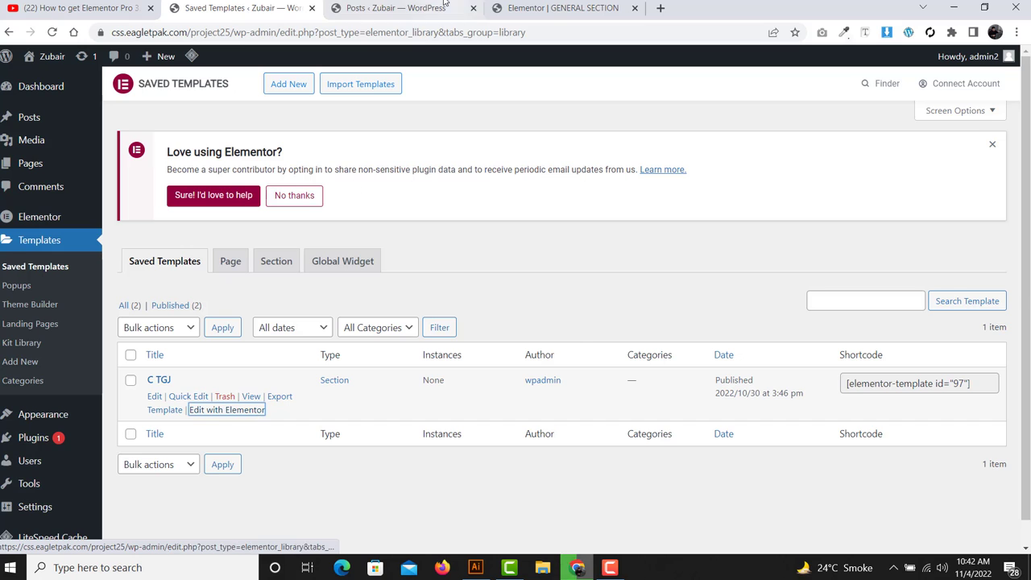
left_click(403, 7)
left_click(558, 4)
scroll(462, 329, "down", 3)
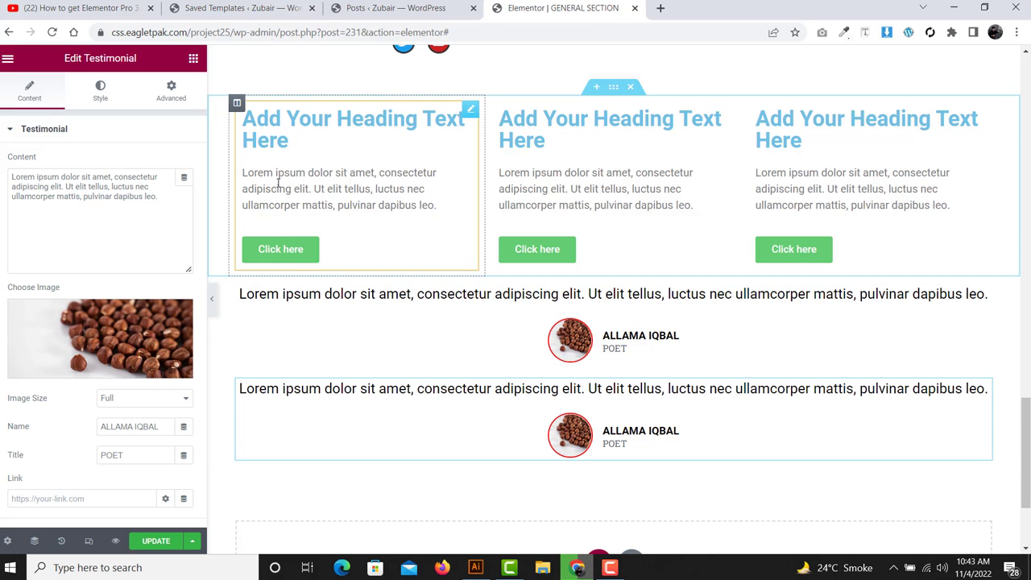
- Show the Elements widget panel from the panel header and scroll through its widgets
scroll(663, 174, "up", 5)
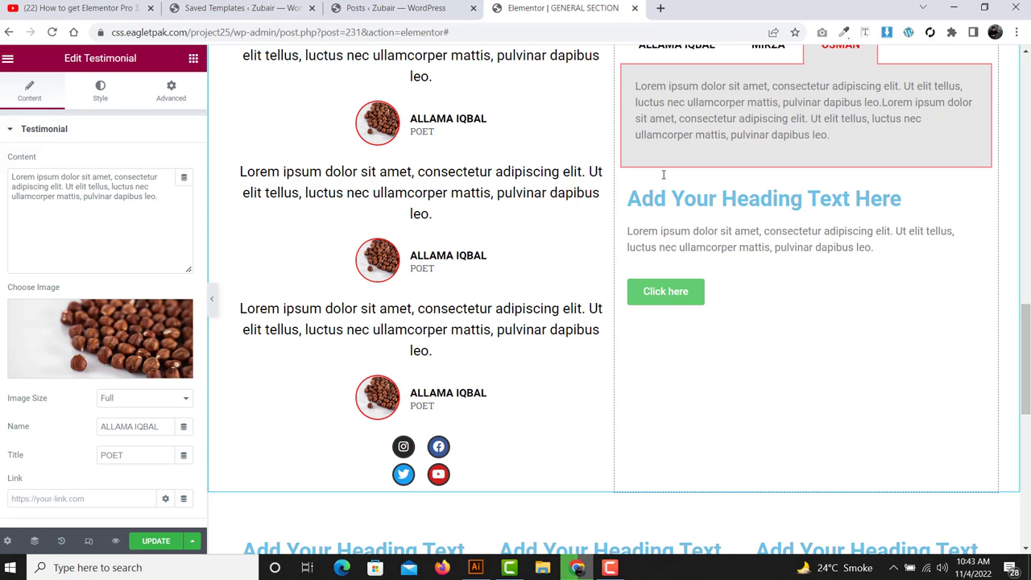
scroll(663, 174, "up", 4)
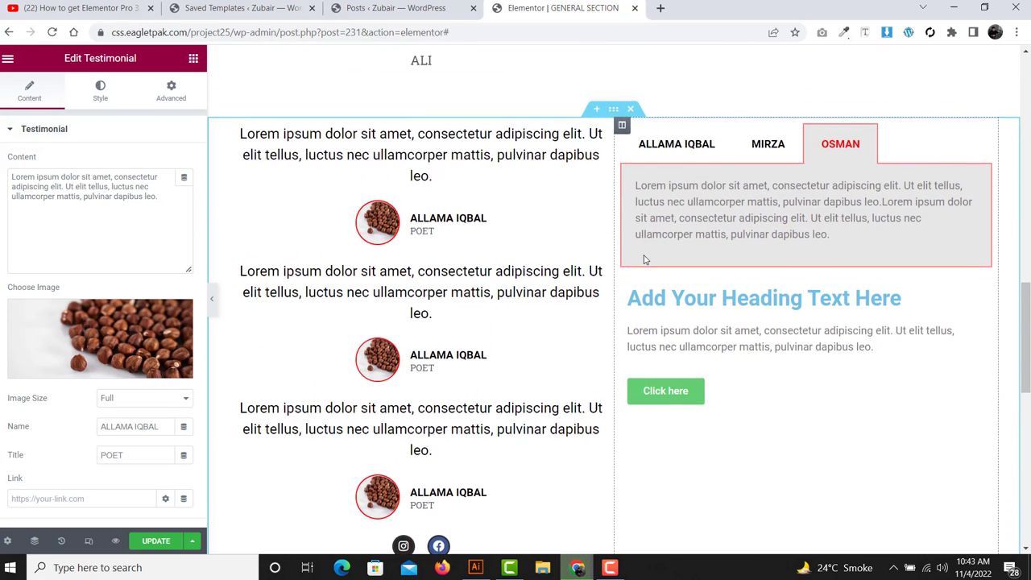
left_click(193, 59)
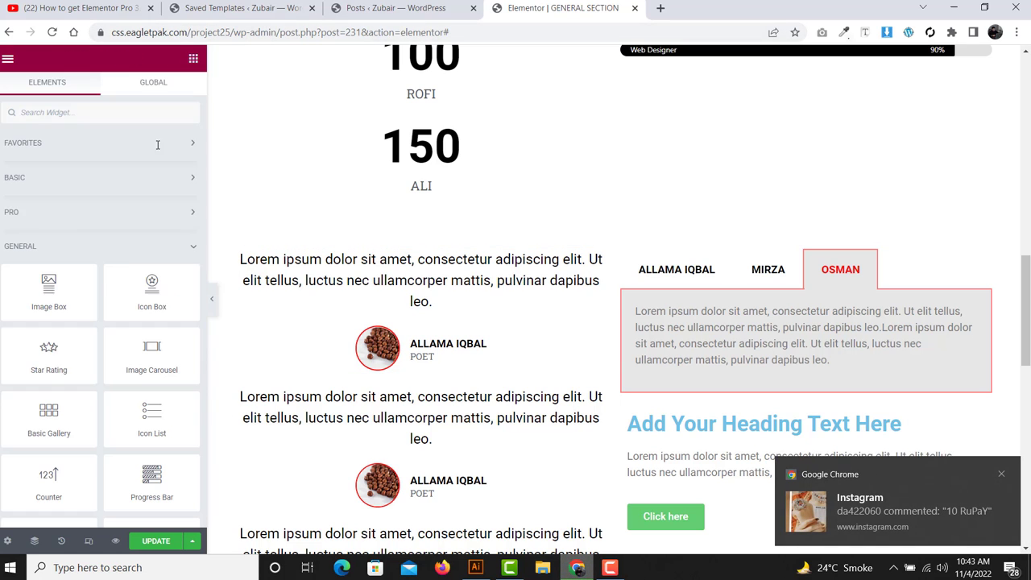
scroll(123, 271, "down", 5)
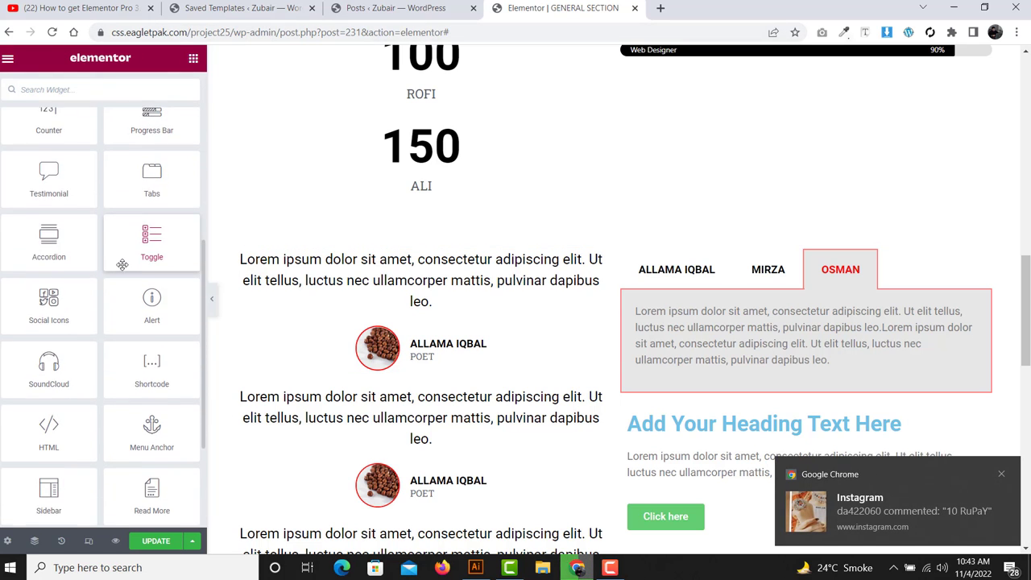
scroll(73, 354, "down", 2)
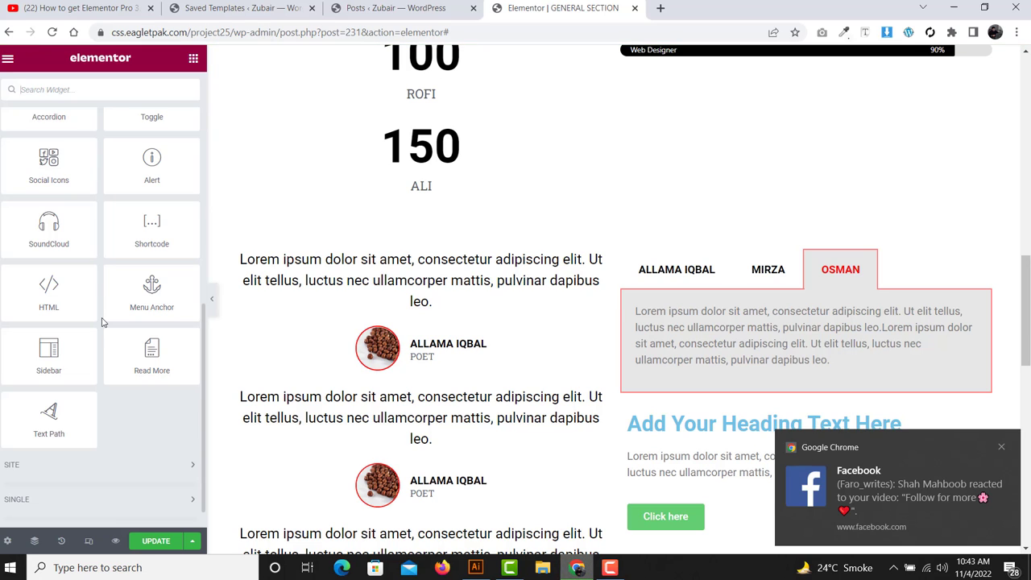
scroll(102, 323, "up", 10)
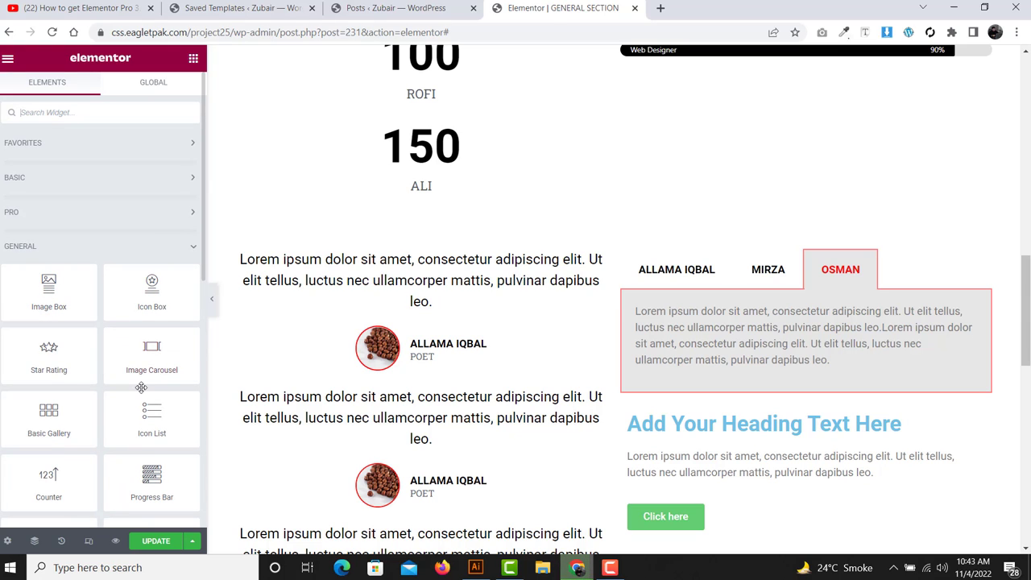
- Expand the BASIC category in the Elements panel and scroll down its widgets
left_click(195, 186)
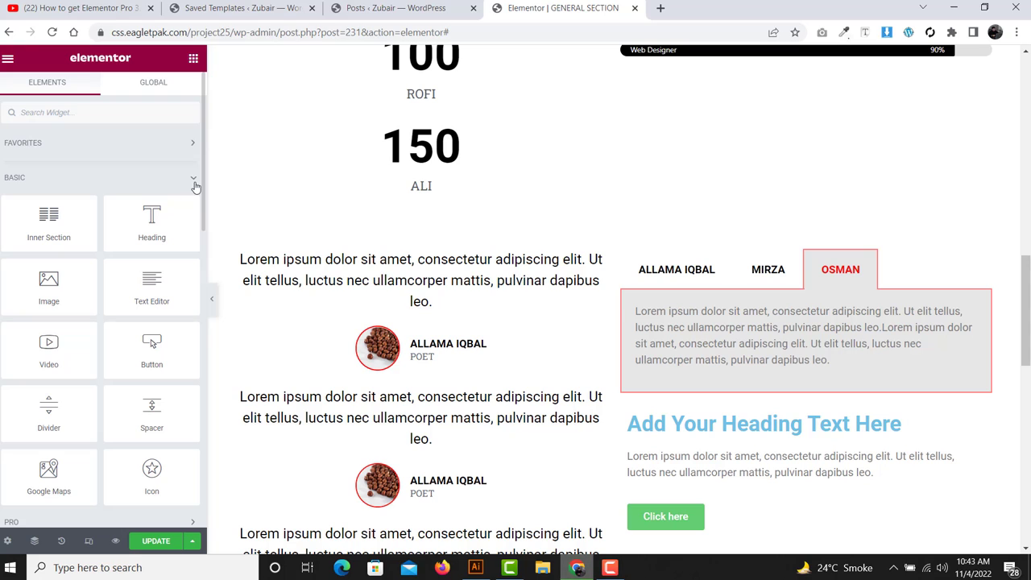
scroll(68, 242, "down", 1)
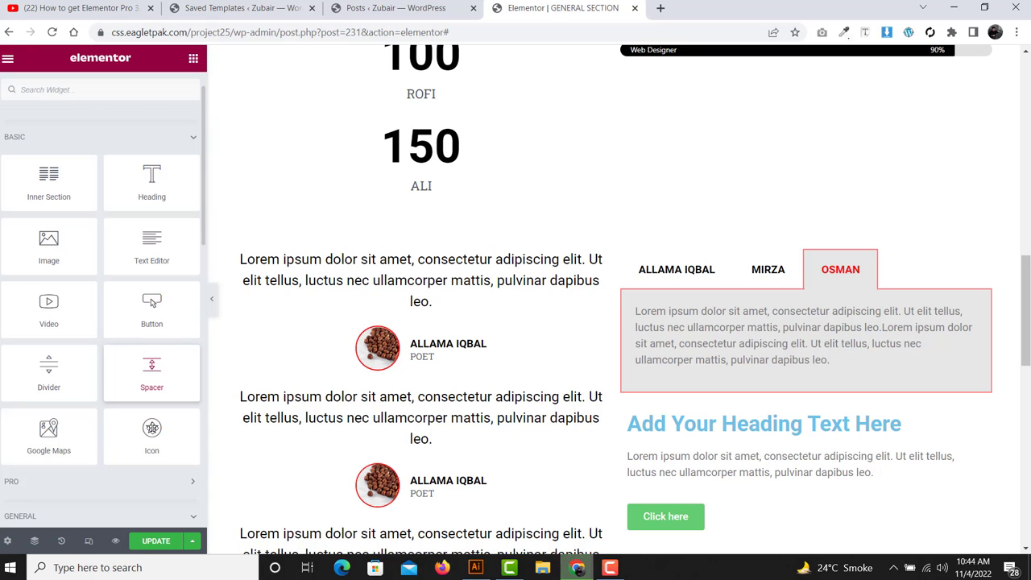
scroll(114, 439, "down", 2)
scroll(114, 439, "down", 2)
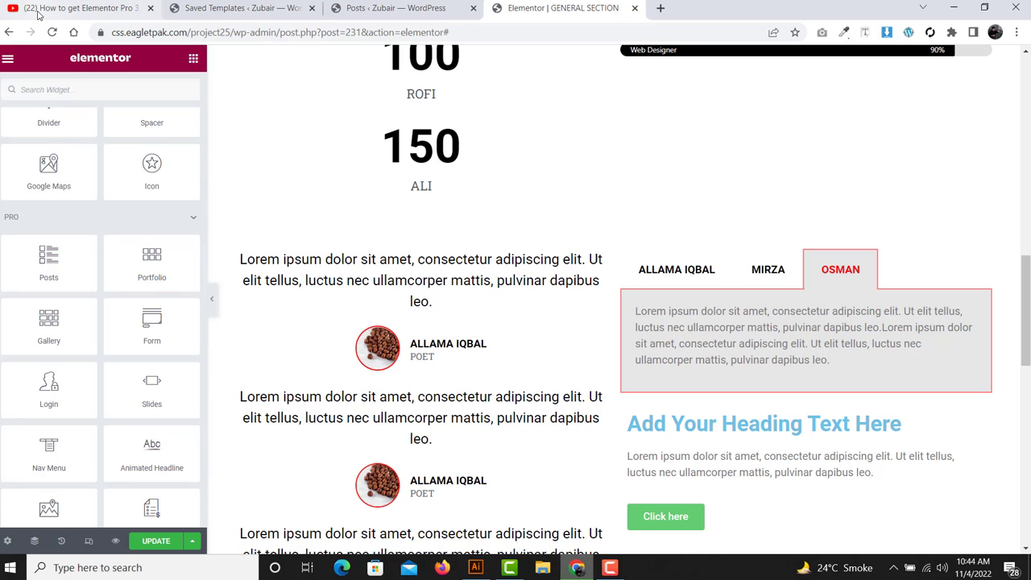
- On the Elementor Pro tutorial video, unsubscribe from the channel and subscribe again
left_click(72, 8)
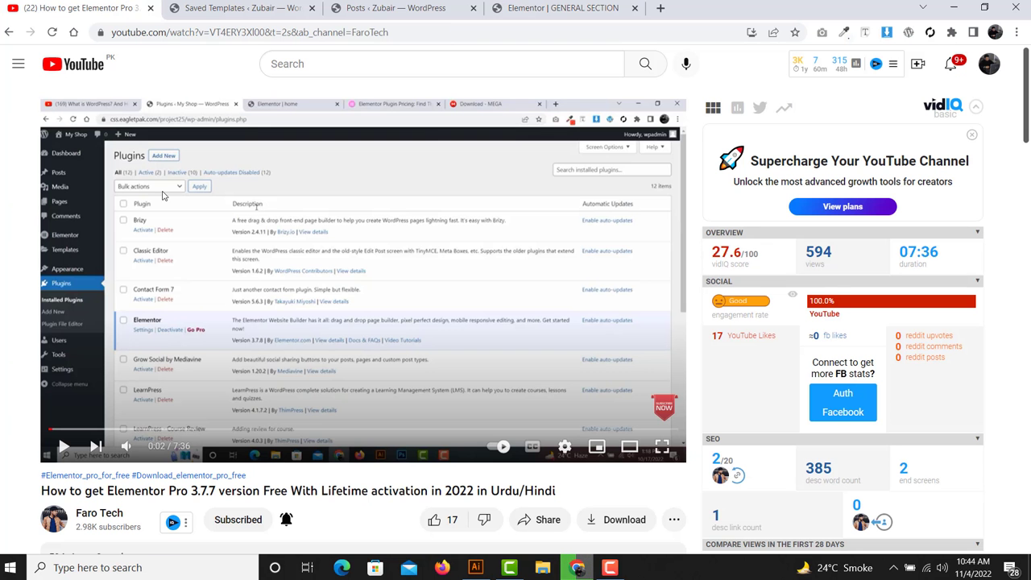
scroll(162, 196, "down", 1)
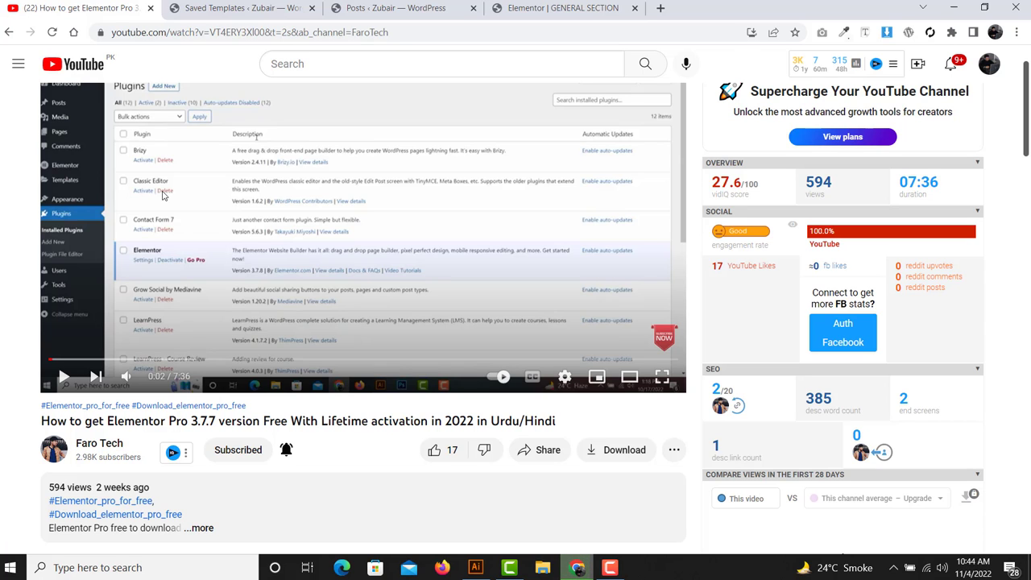
left_click(387, 8)
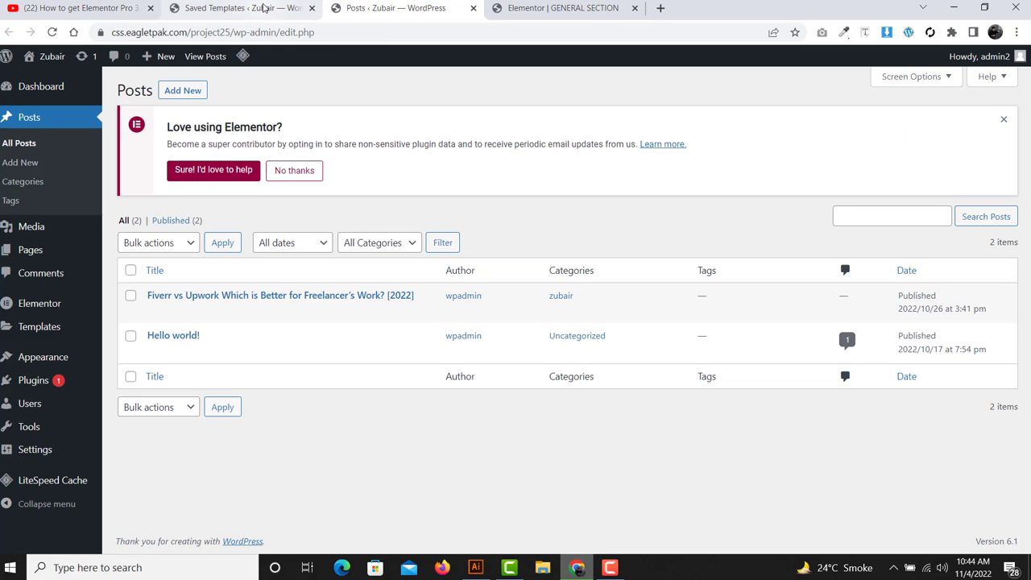
left_click(71, 8)
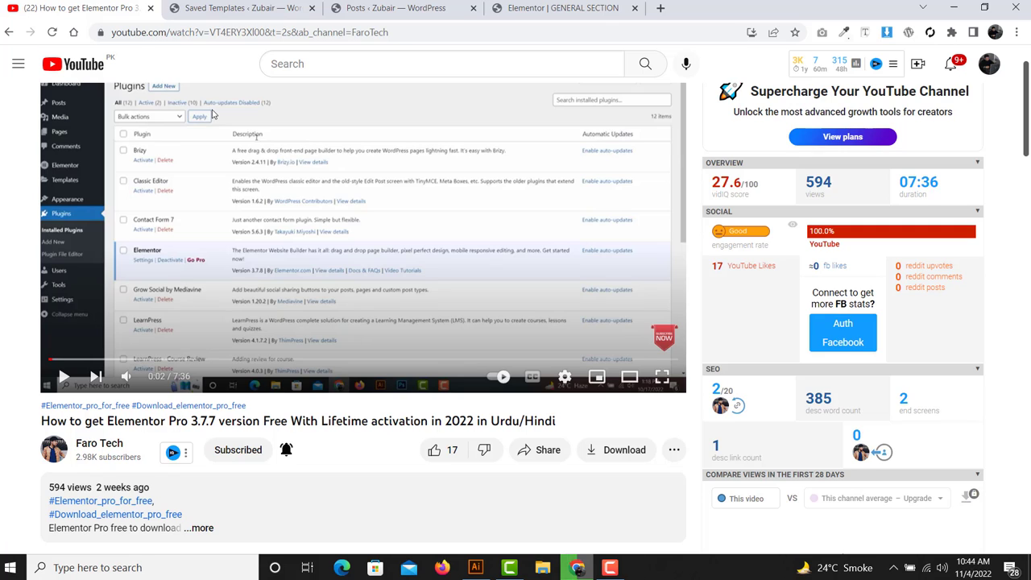
scroll(212, 116, "down", 2)
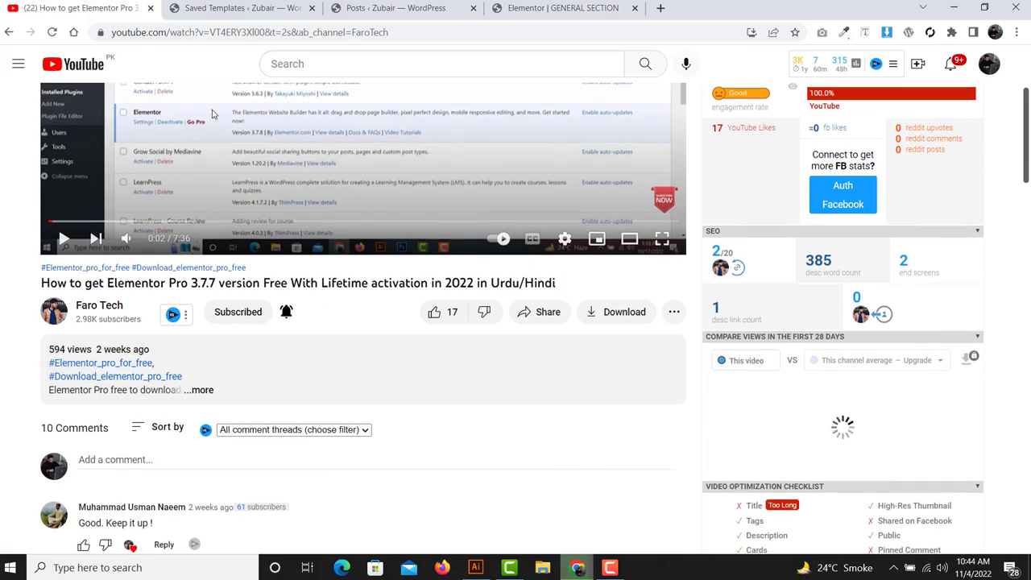
left_click(245, 312)
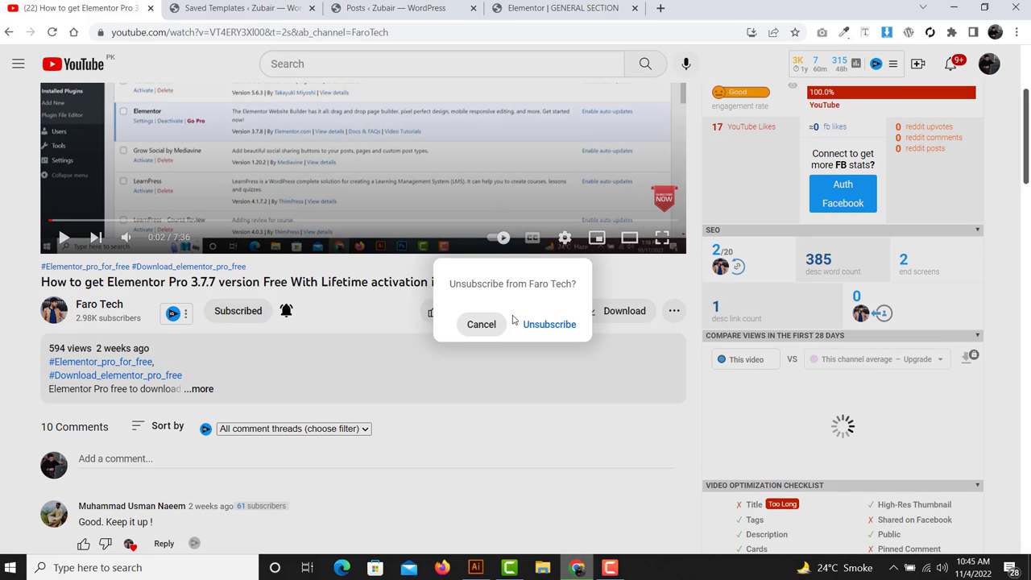
left_click(533, 324)
left_click(235, 311)
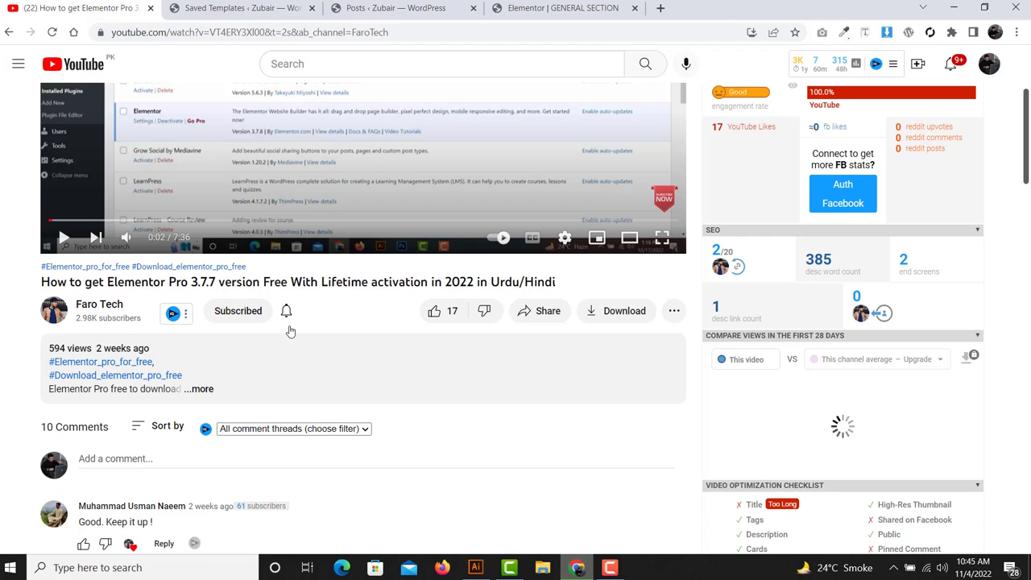
- Set channel notifications to All, like the video, and return to the WordPress Posts list
left_click(286, 311)
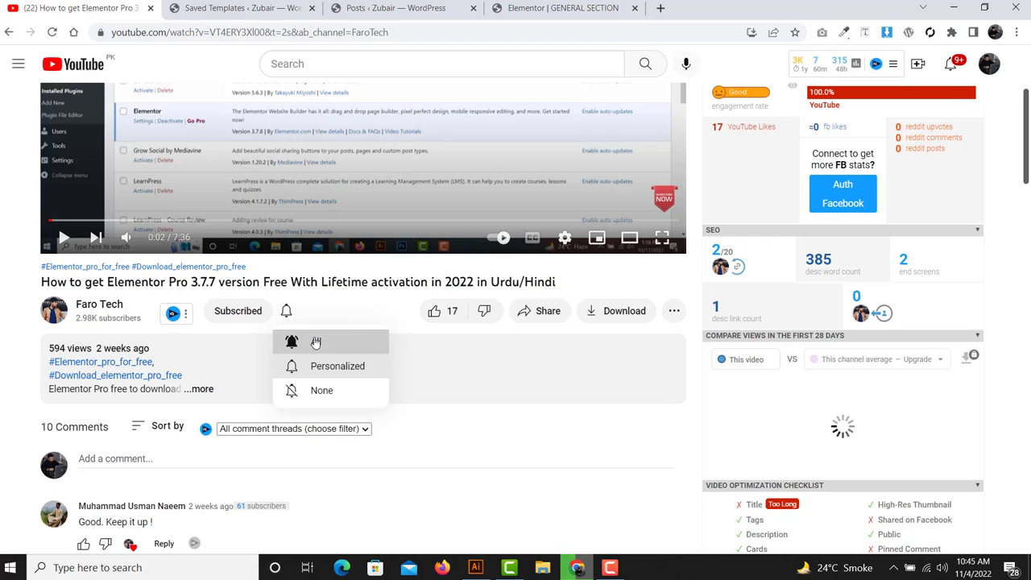
left_click(316, 342)
scroll(316, 342, "up", 3)
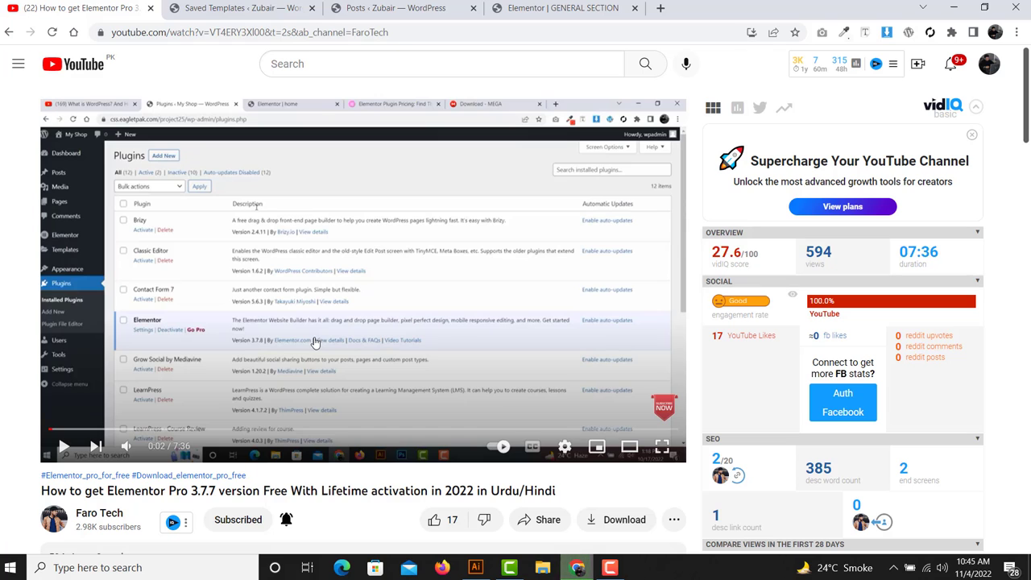
scroll(397, 298, "down", 1)
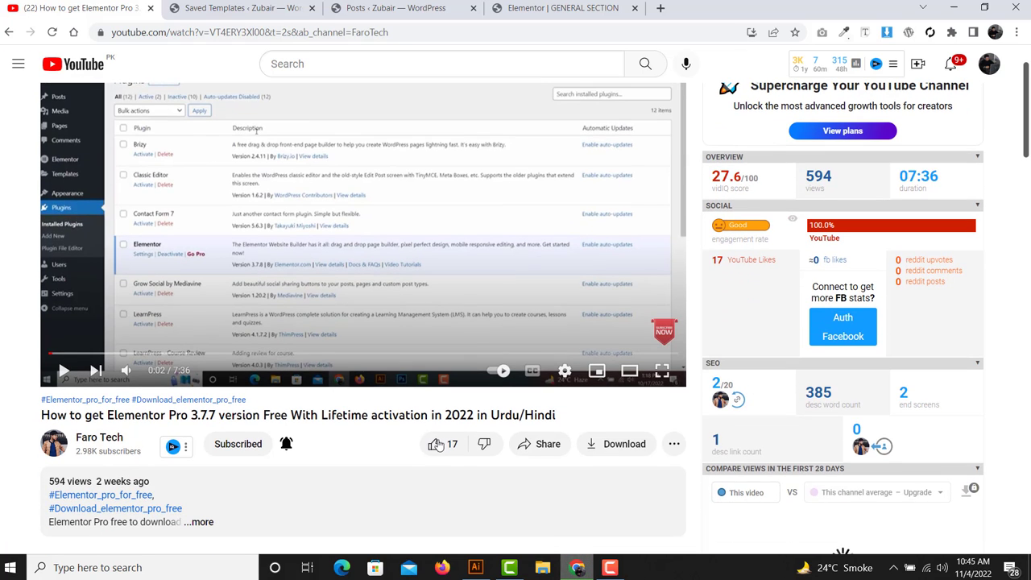
left_click(436, 445)
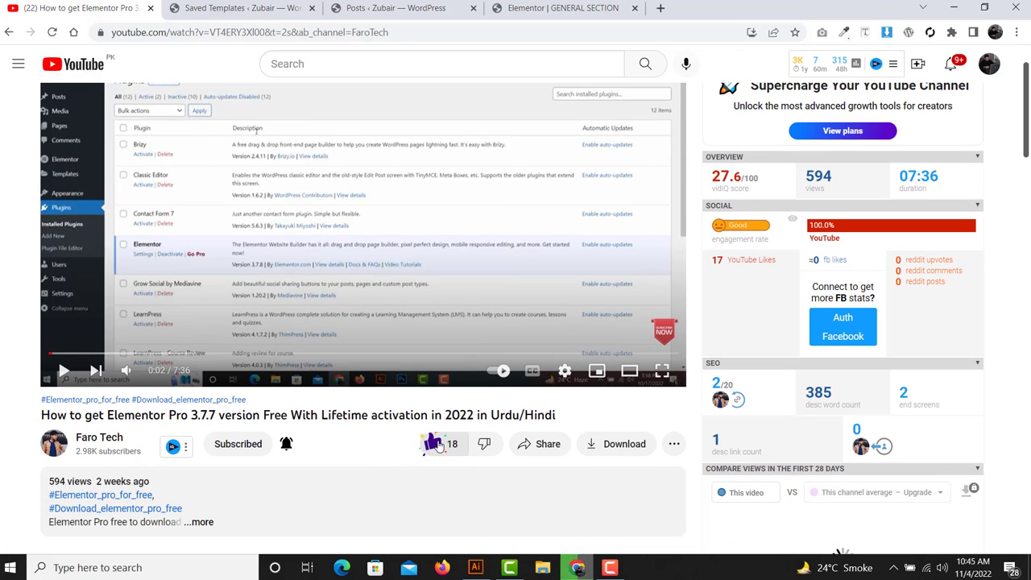
left_click(396, 7)
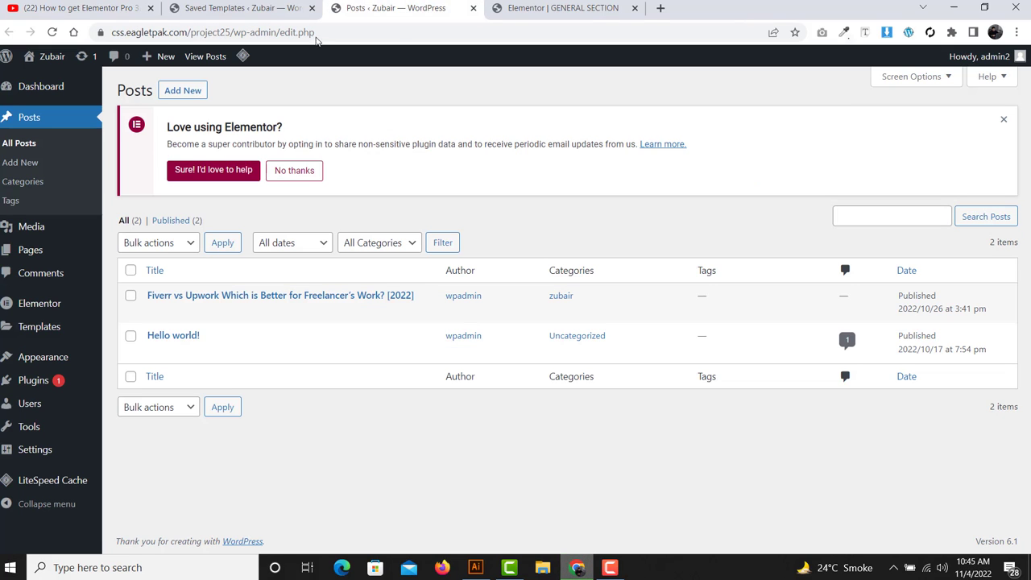
- Show the Saved Templates list with the C TGJ section template (shortcode id 97)
left_click(244, 7)
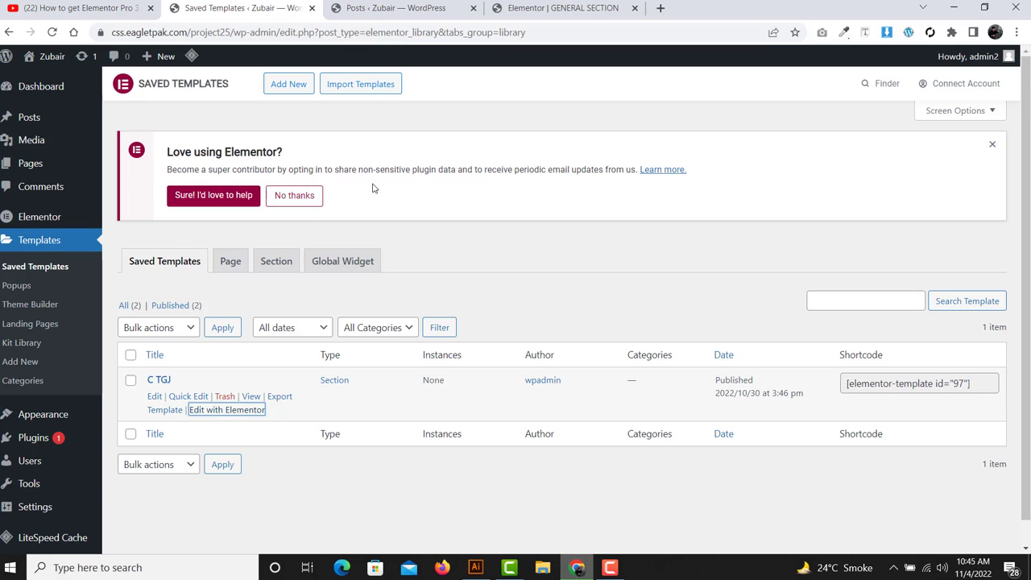
left_click(610, 567)
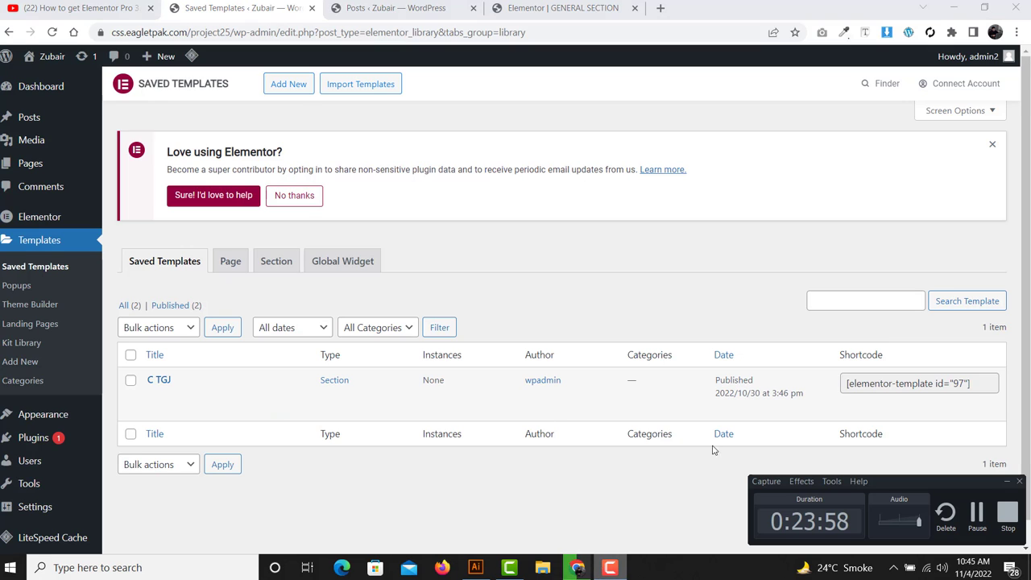